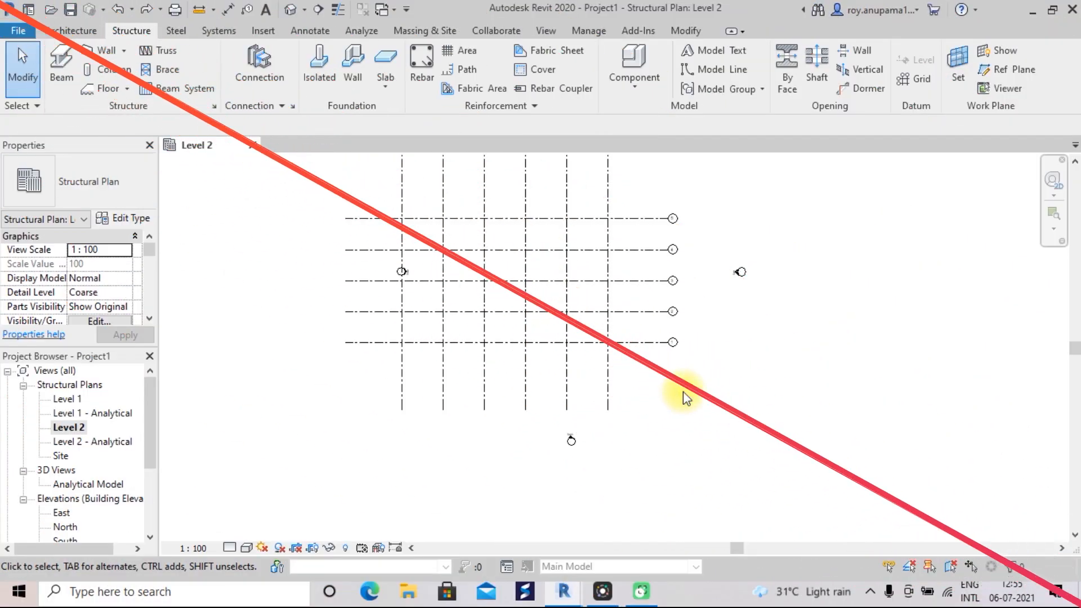
- Start a vertical structural column using the Concrete-Rectangular-Column 300 x 450mm type
middle_click_drag(683, 393, 719, 449)
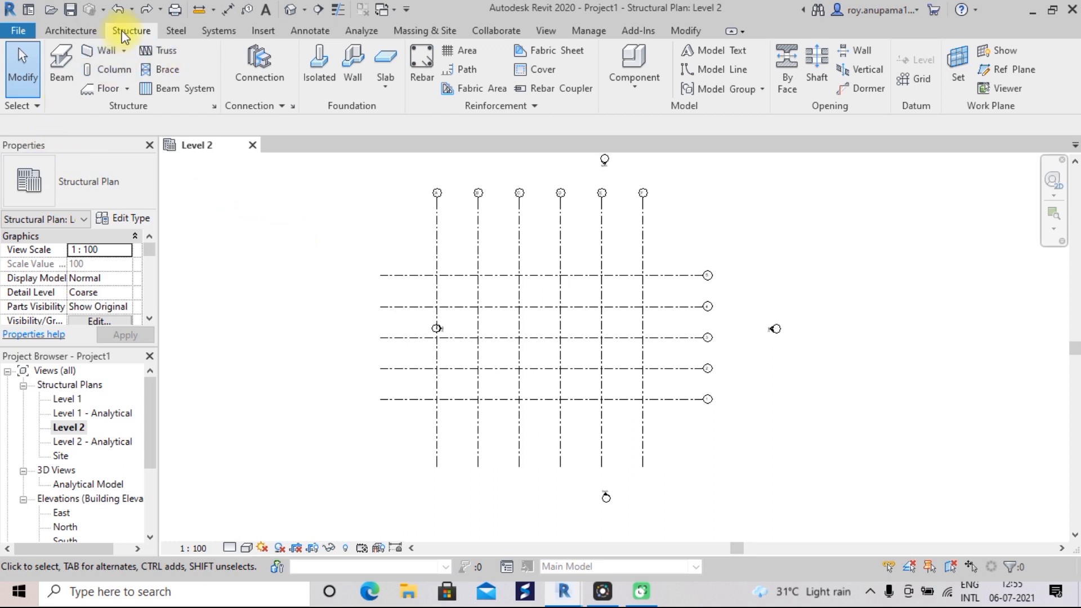
left_click(112, 70)
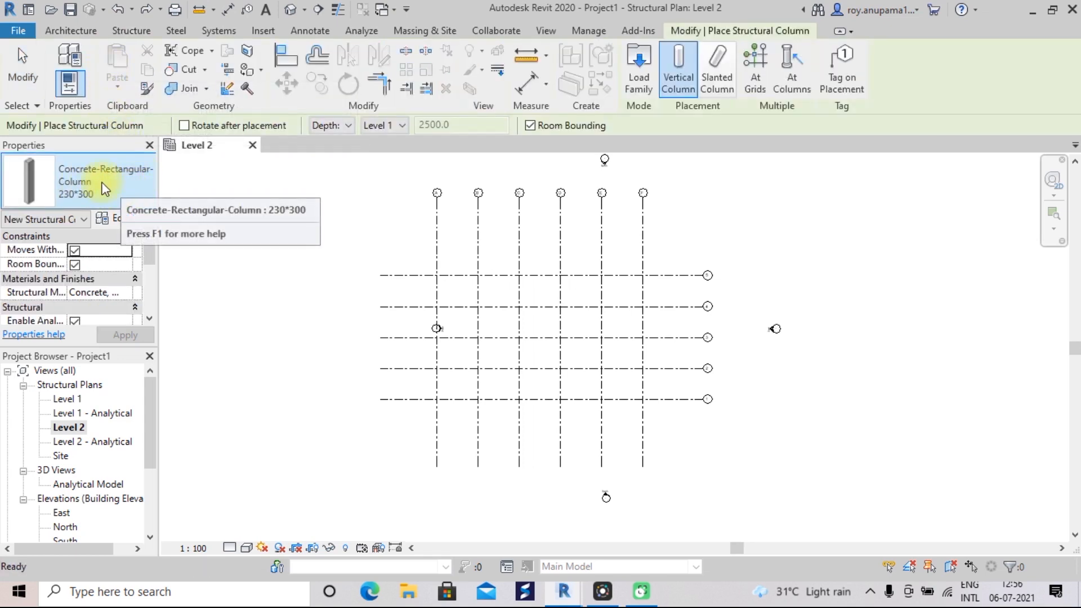
left_click(124, 181)
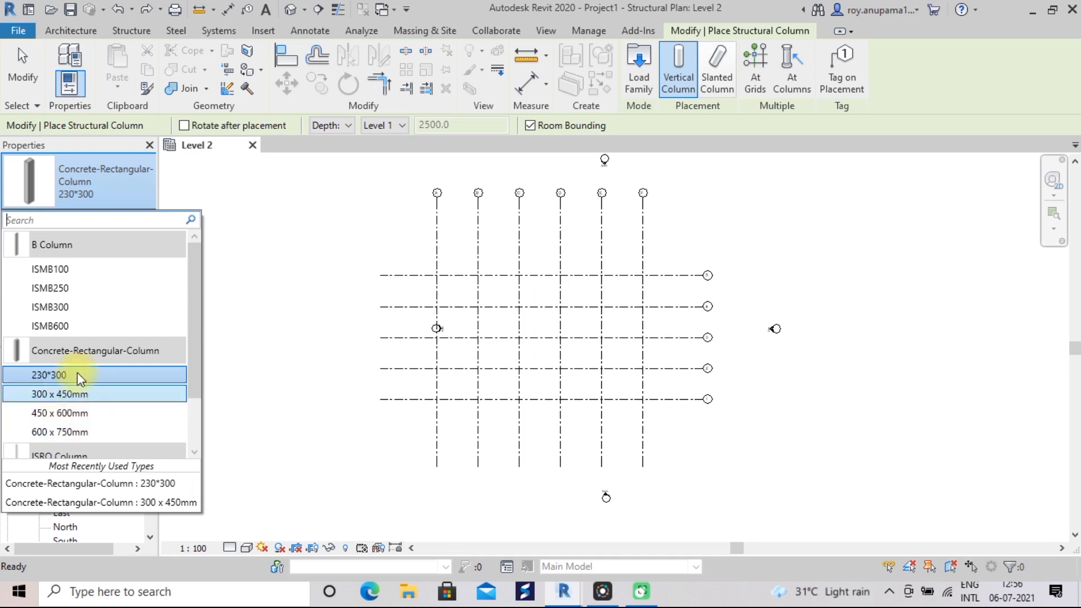
left_click(74, 396)
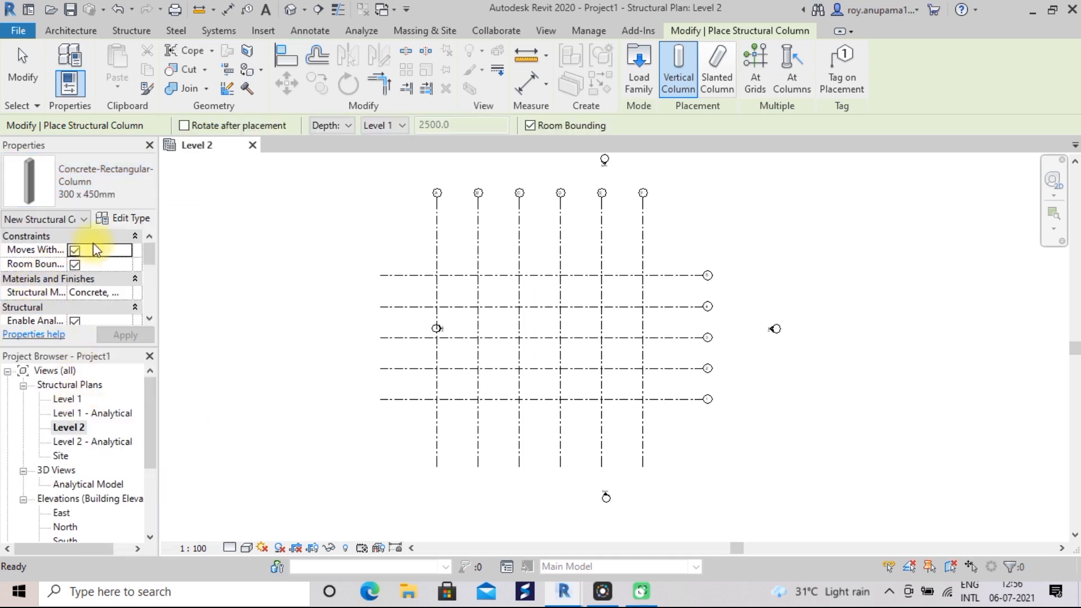
- Duplicate the 300 x 450mm column type under the name 230X300
left_click(118, 222)
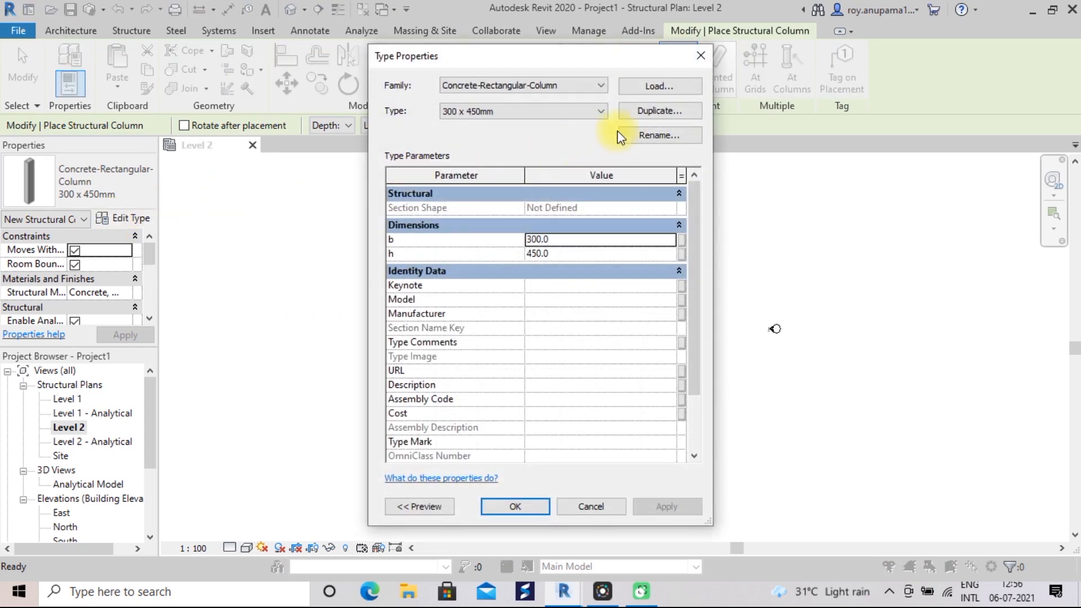
left_click(664, 111)
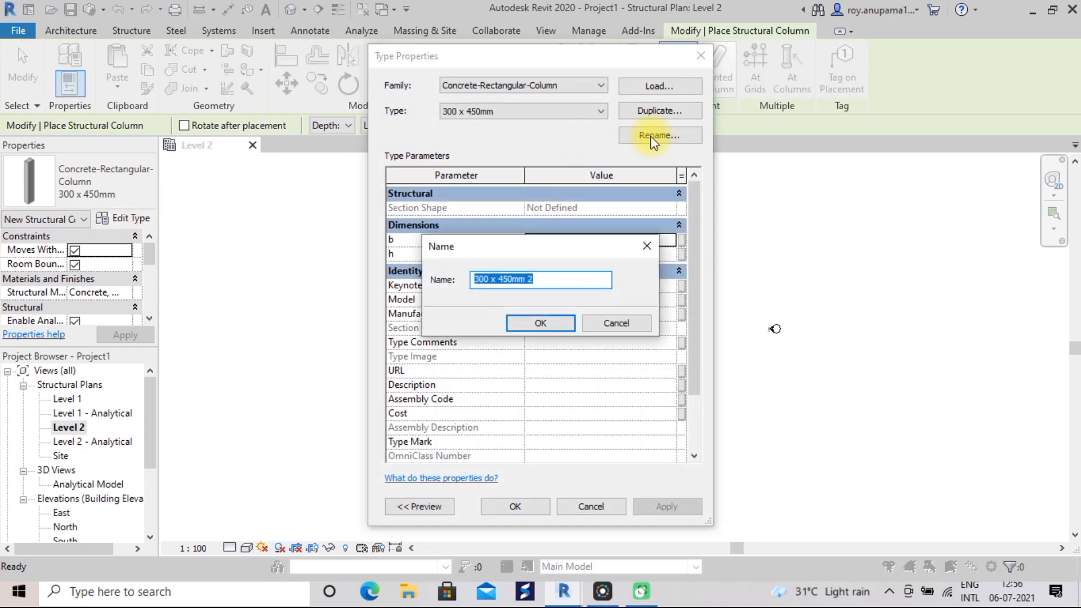
left_click(541, 280)
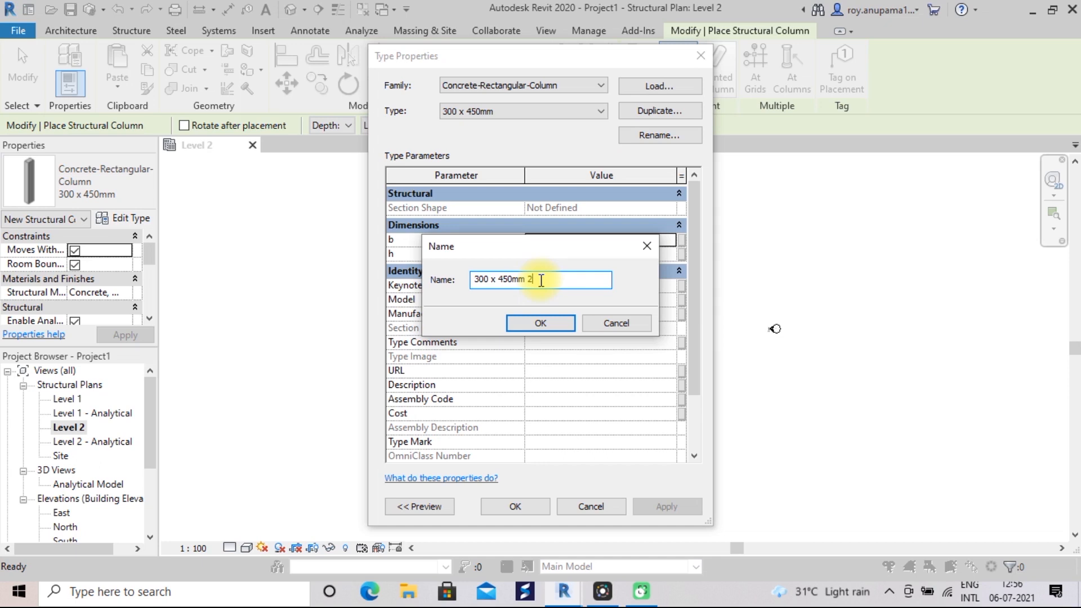
key("BackSpace")
key("BackSpace")
type("23")
left_click(539, 326)
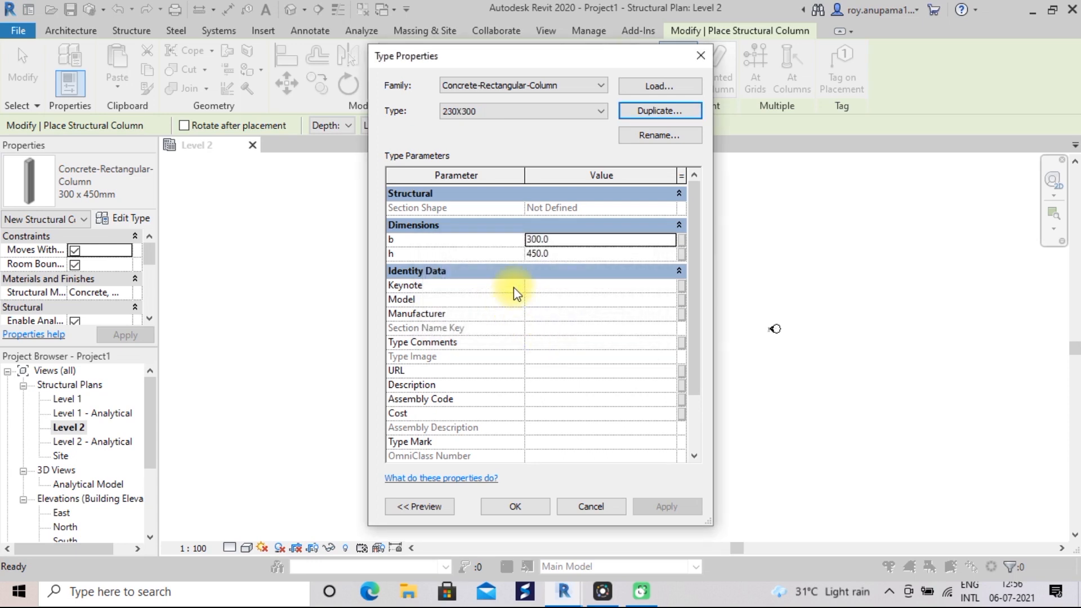
- Set the new column type's b dimension to 230 and h to 300 to match its name, and accept the type properties
left_click(552, 237)
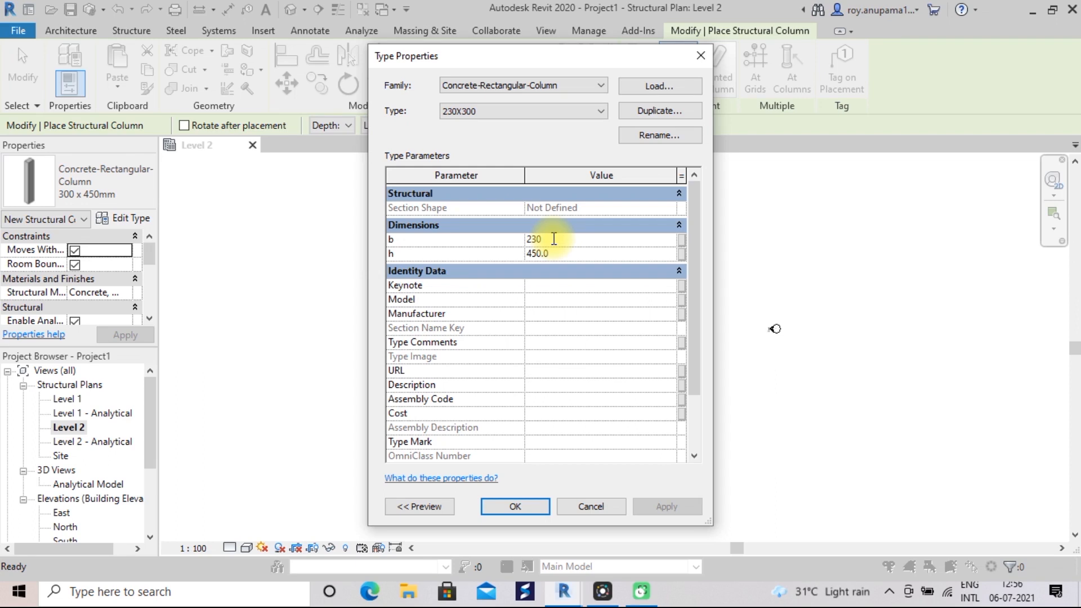
left_click(557, 254)
key("BackSpace")
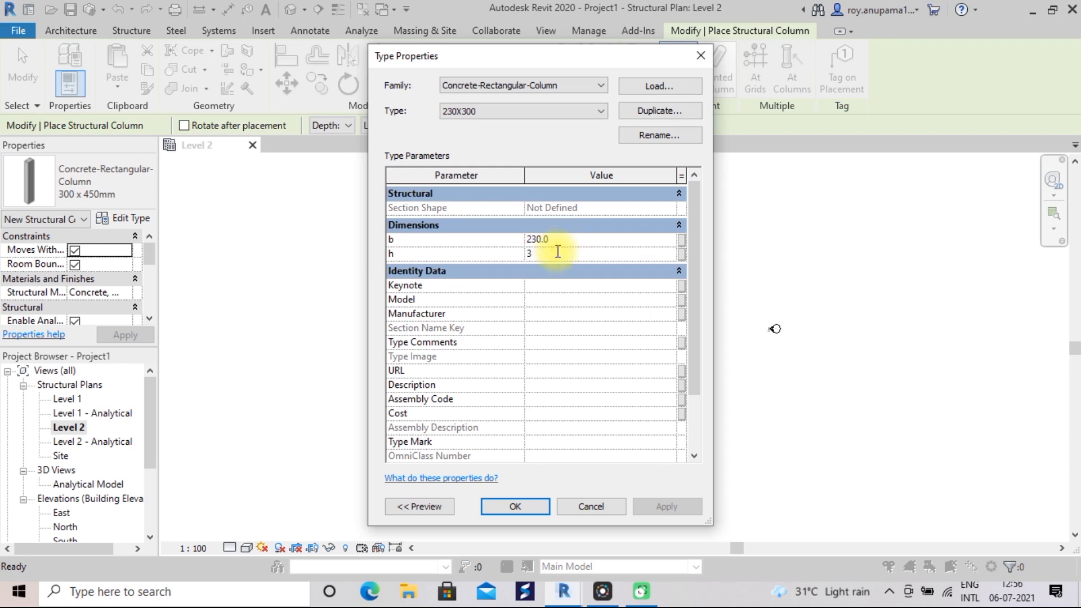
left_click(514, 508)
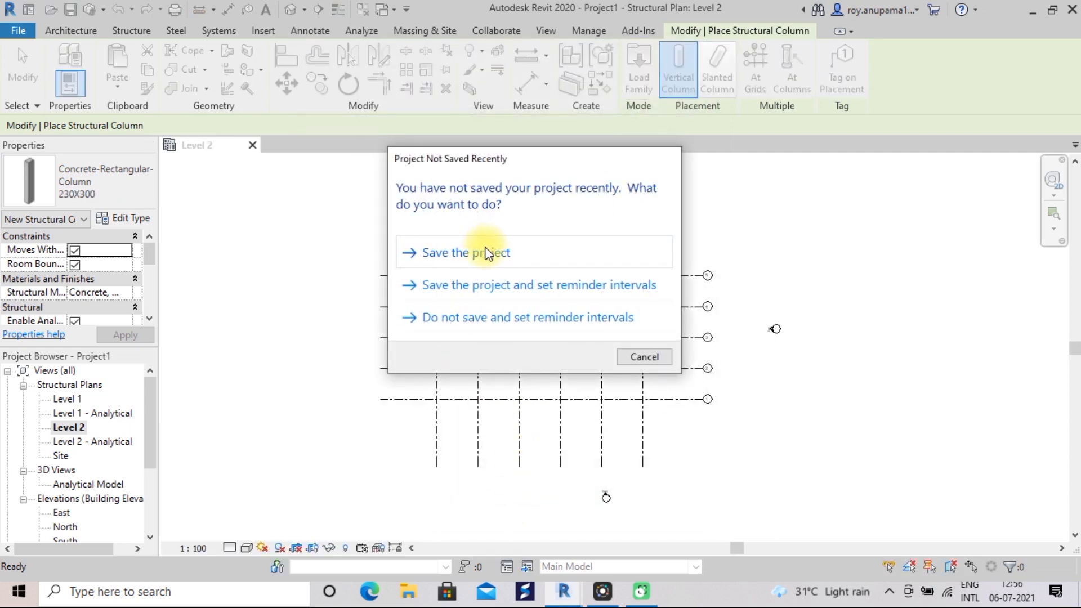
- Save the project as Project1 in the Documents folder
left_click(487, 253)
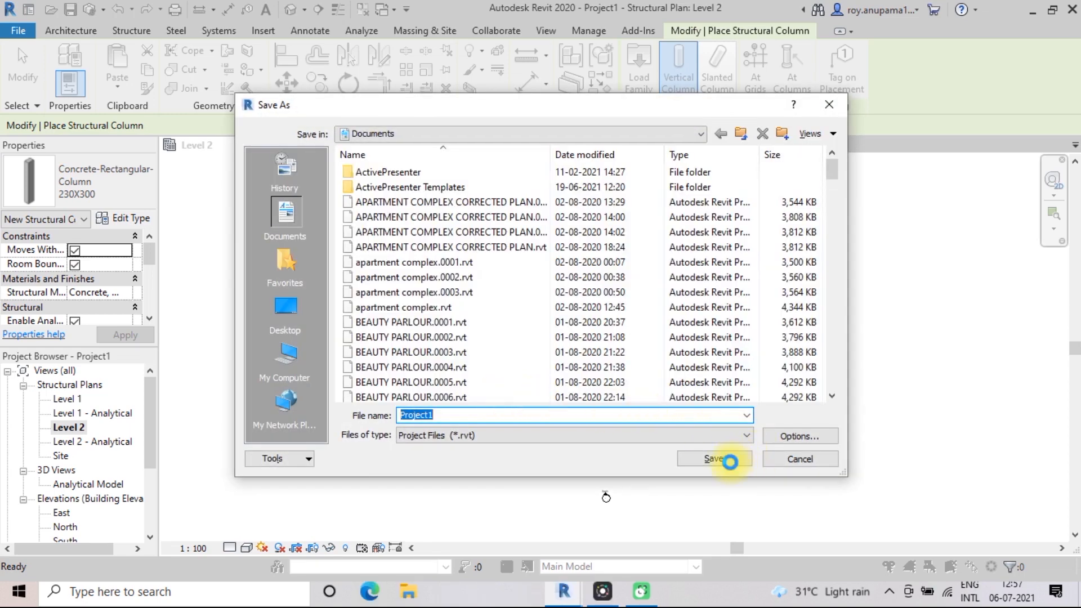
left_click(706, 459)
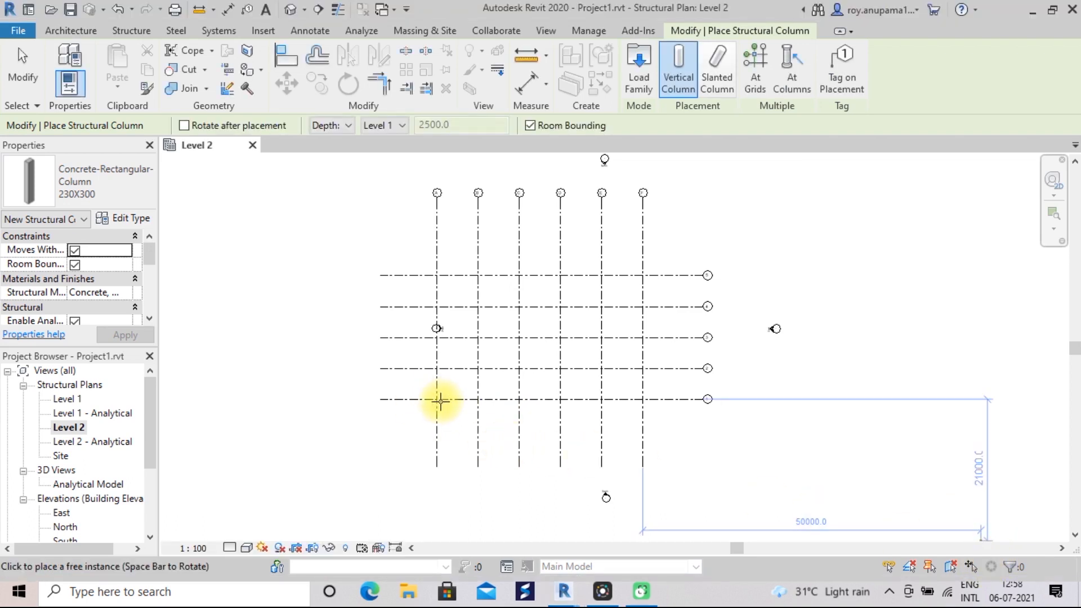
- Place 230X300 columns along grid line 1 at its intersections with grid lines A to F
scroll(439, 398, "up", 1)
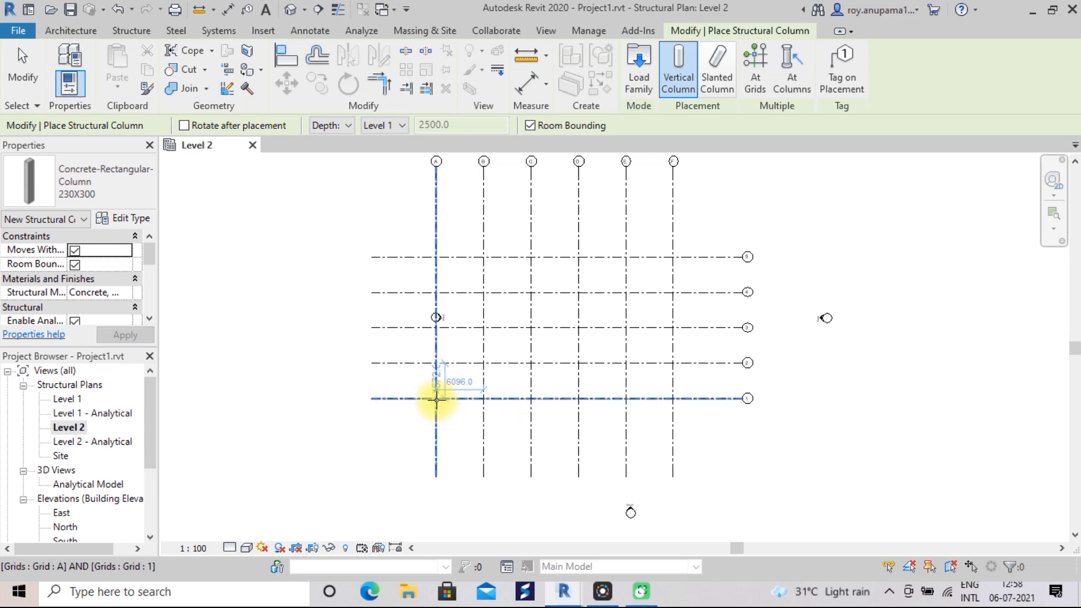
left_click(436, 399)
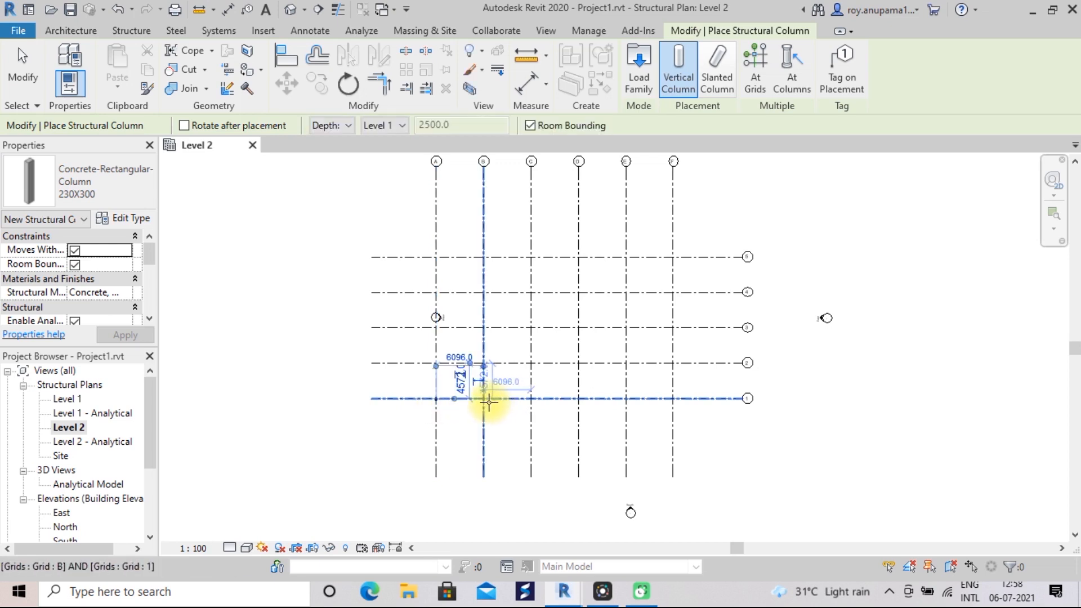
scroll(482, 406, "up", 5)
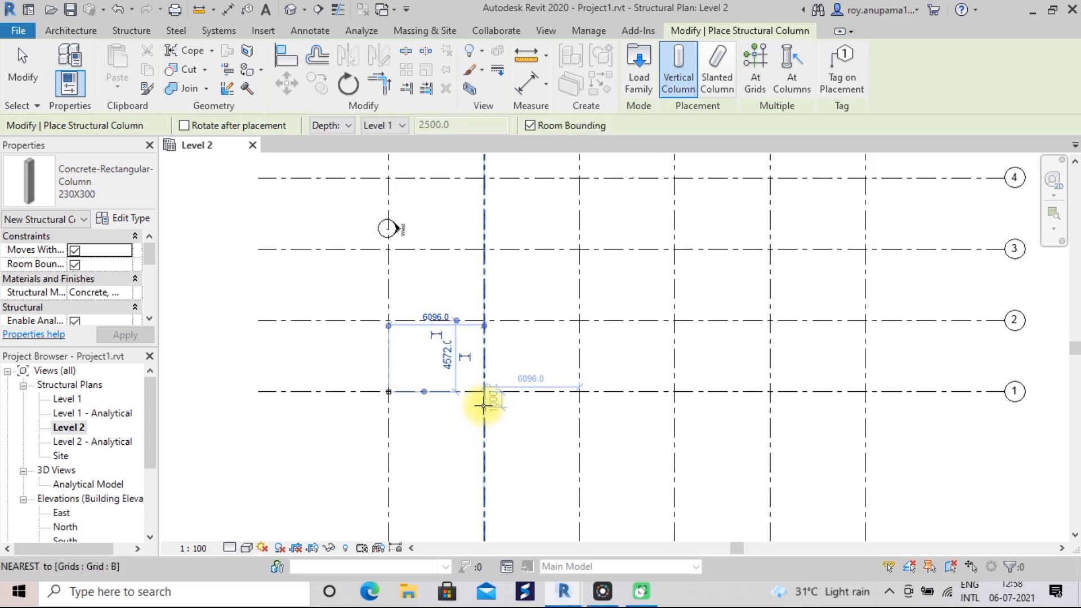
left_click(484, 387)
left_click(612, 387)
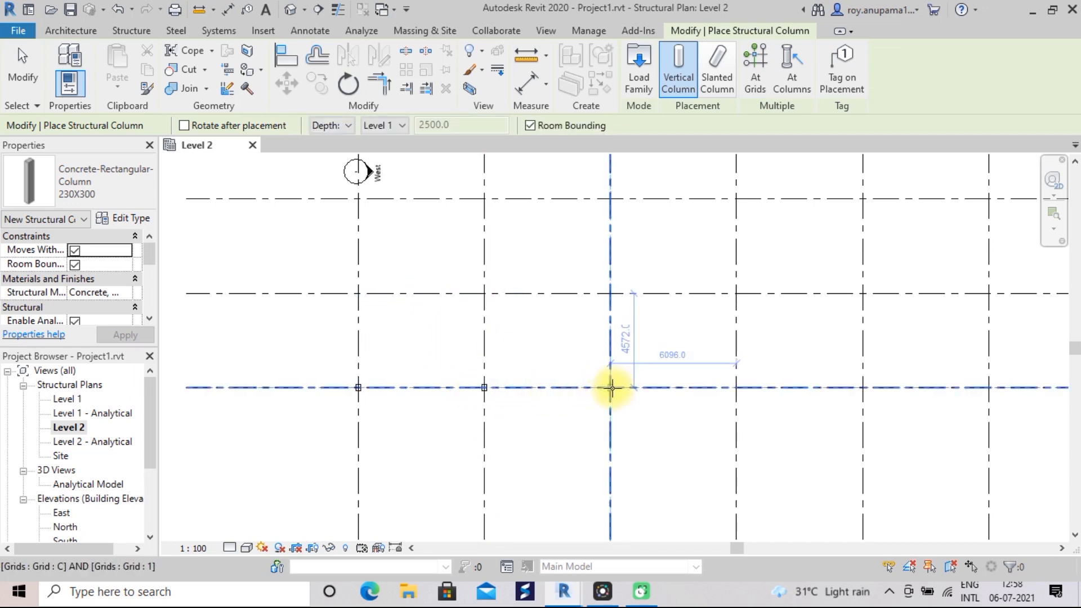
left_click(738, 388)
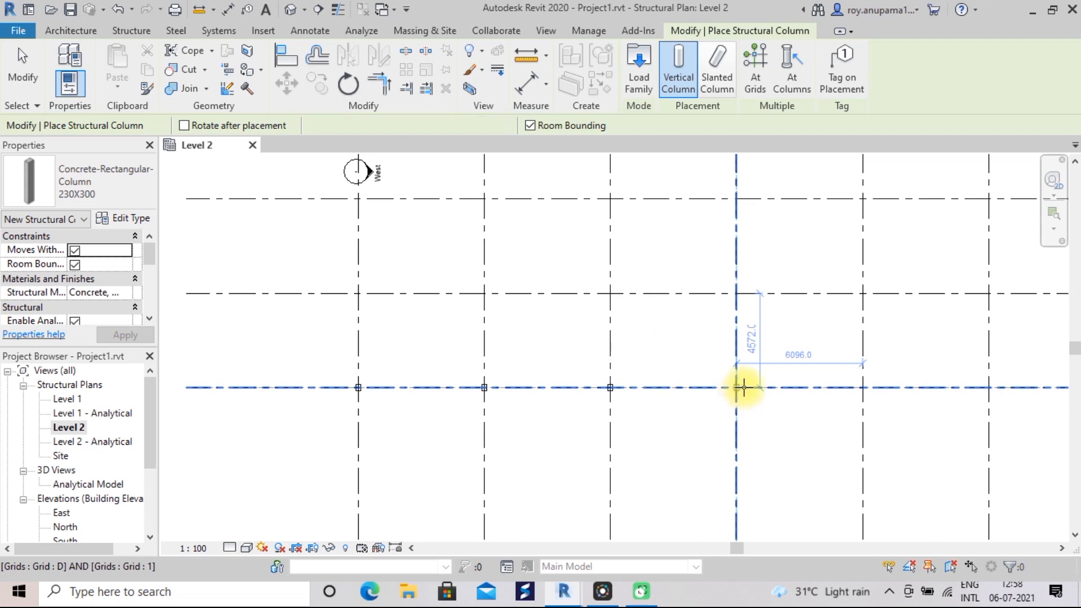
left_click(863, 388)
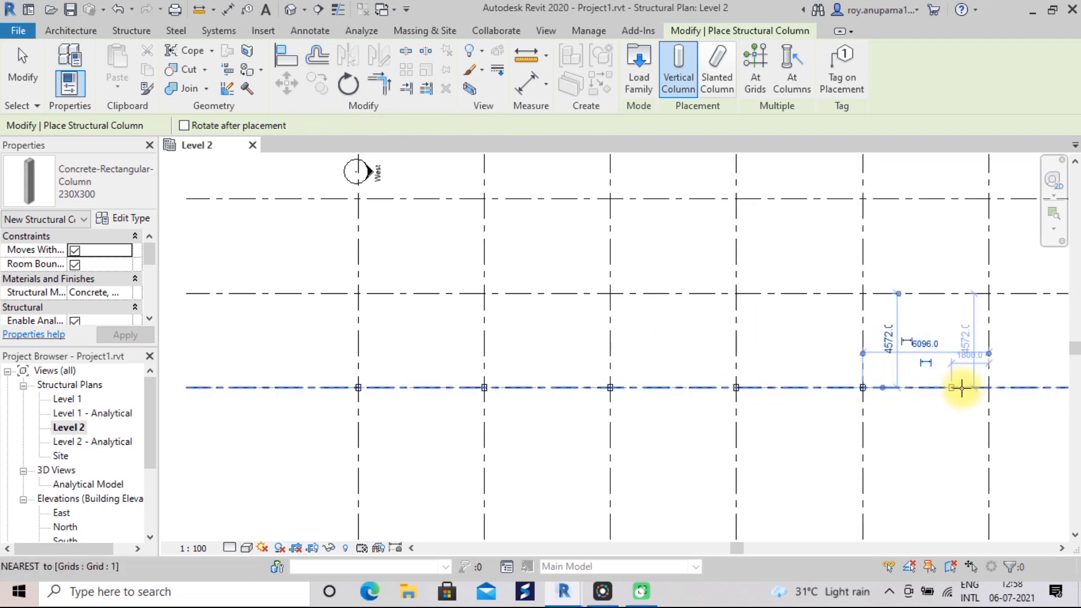
left_click(991, 391)
- Place 230X300 columns along grid line 2 from F to A, and on grid line 3 at A and B
scroll(991, 391, "down", 3)
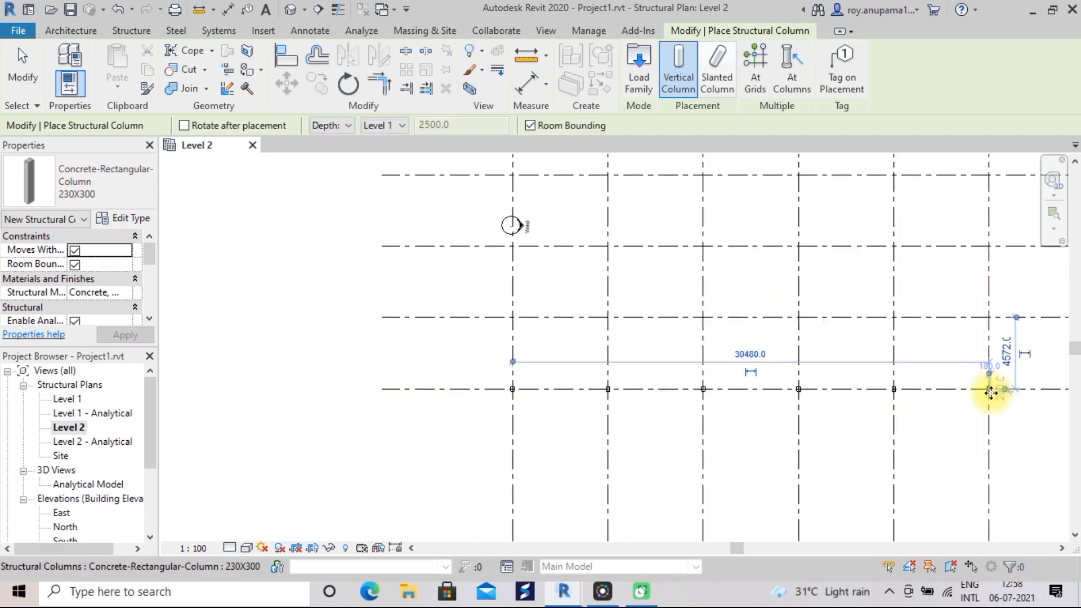
scroll(956, 414, "down", 1)
middle_click_drag(964, 424, 847, 456)
scroll(835, 429, "up", 2)
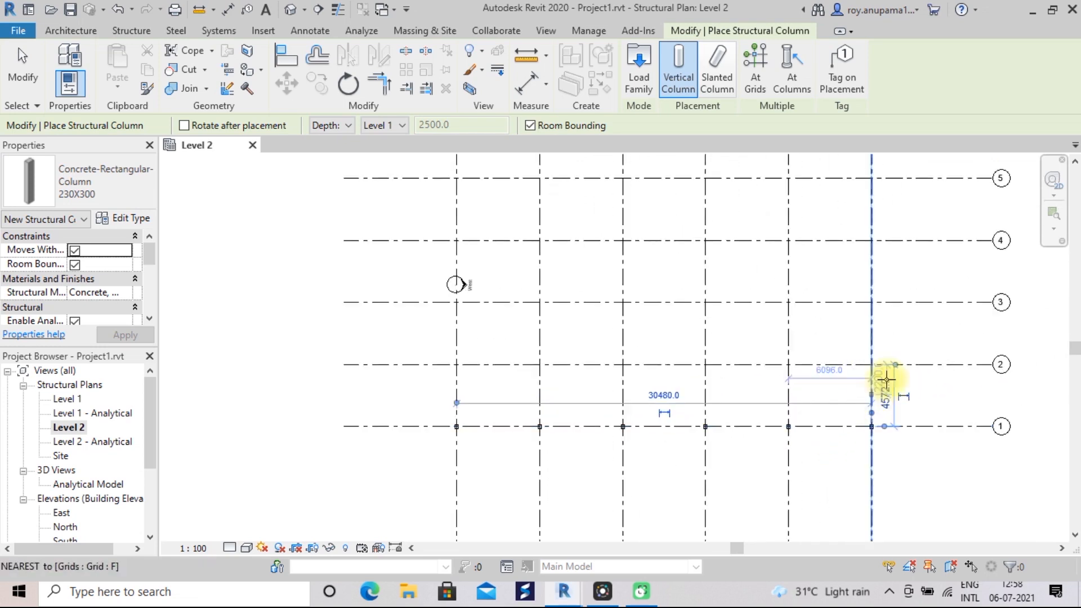
scroll(882, 369, "up", 2)
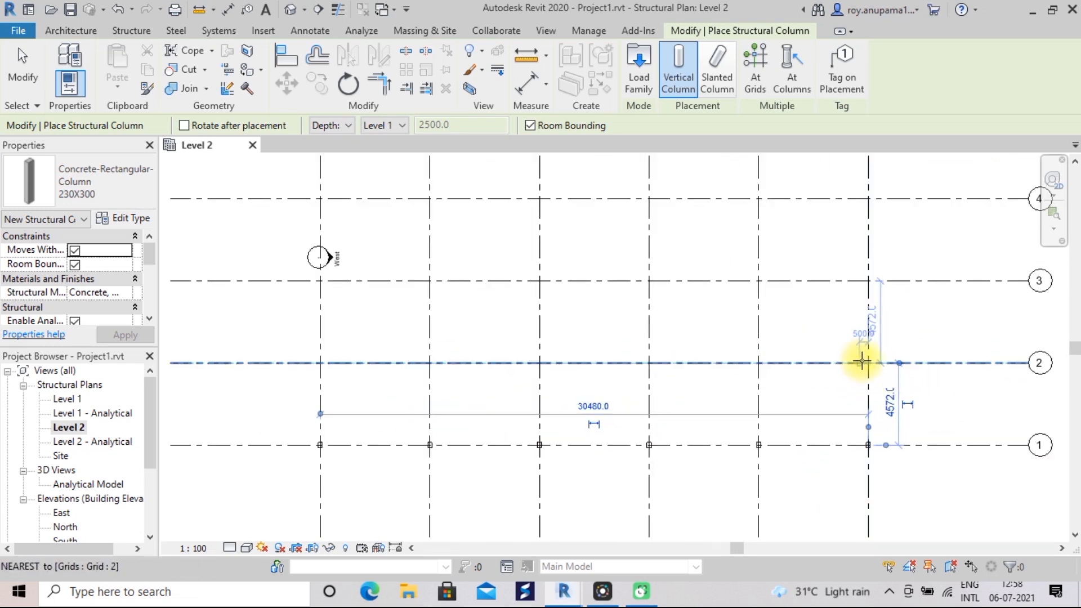
left_click(862, 363)
left_click(761, 362)
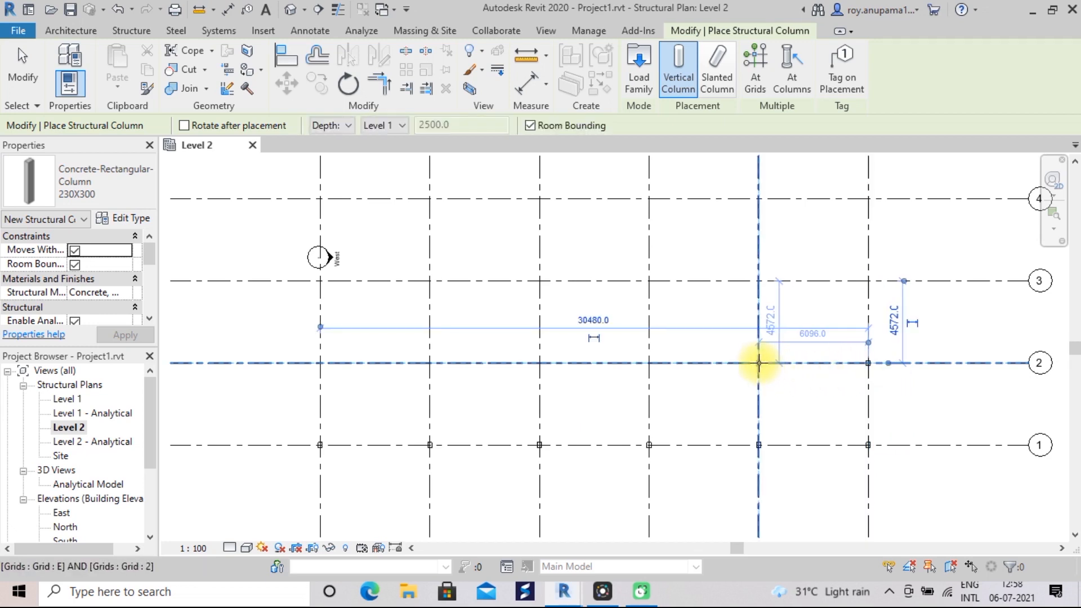
left_click(650, 365)
left_click(540, 363)
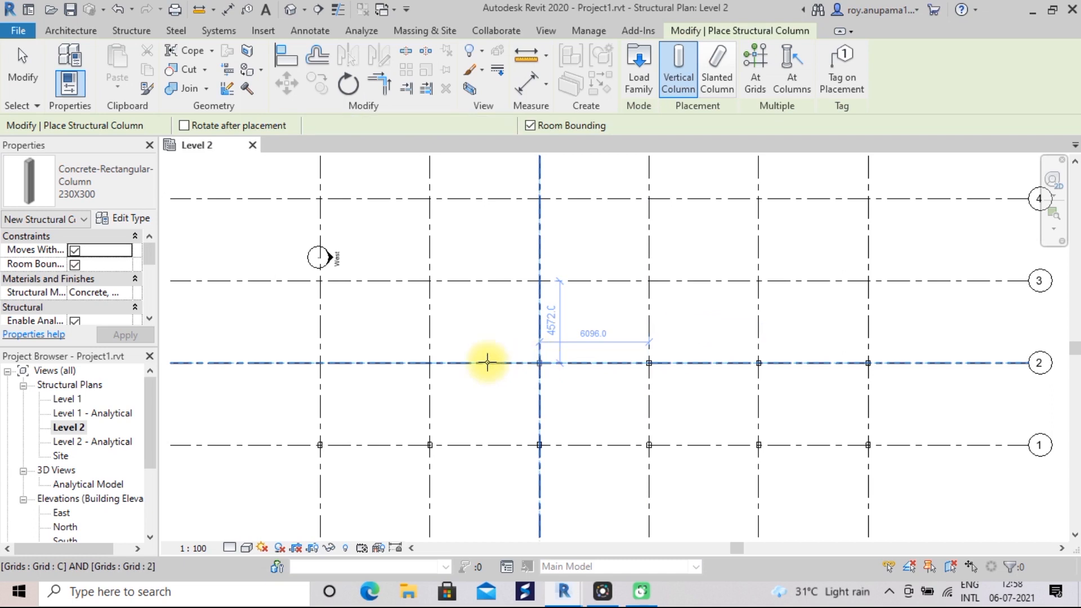
left_click(320, 363)
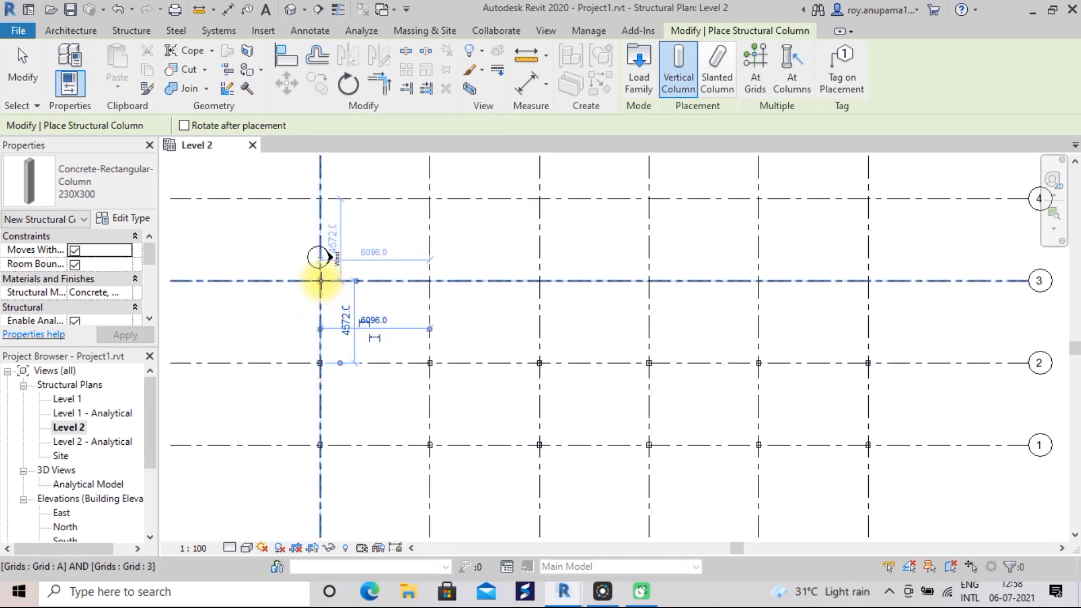
left_click(320, 281)
left_click(431, 281)
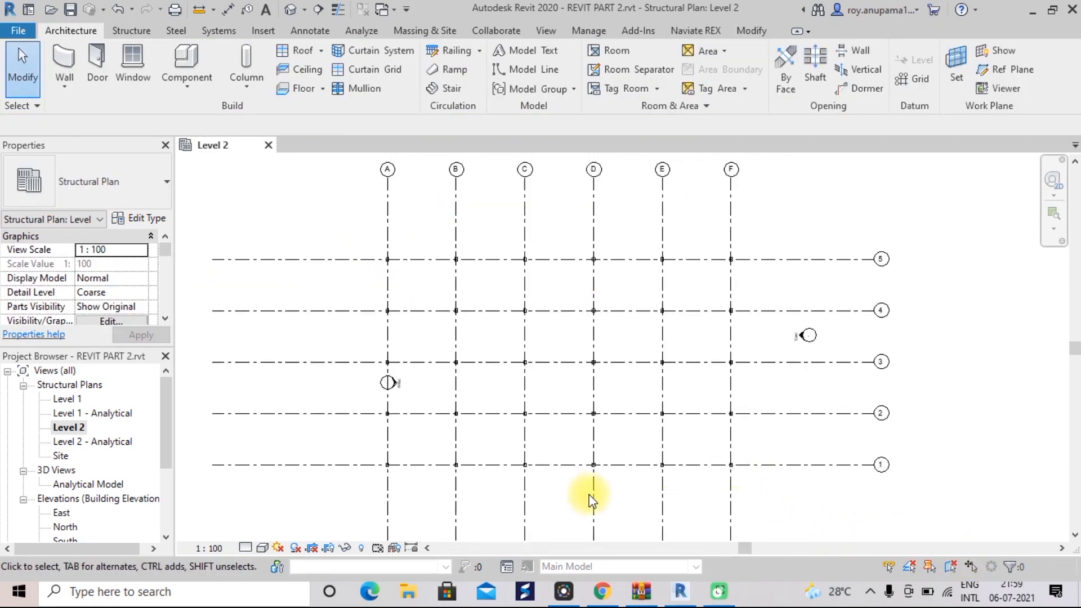
- Save the project and start a structural beam with the Concrete-Rectangular Beam 300 x 600mm type
left_click(138, 35)
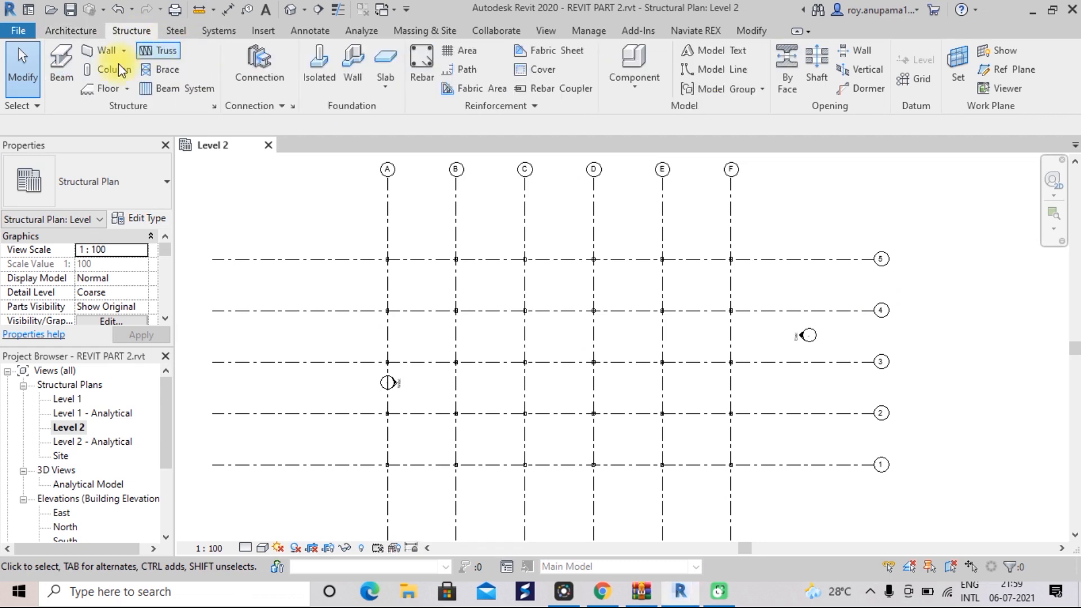
left_click(66, 71)
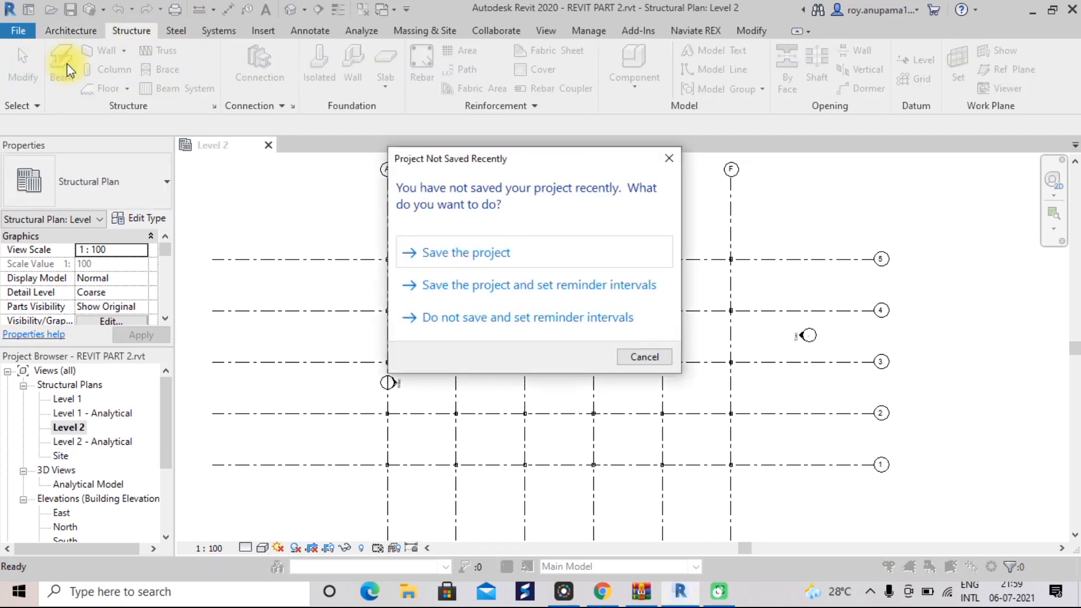
left_click(411, 257)
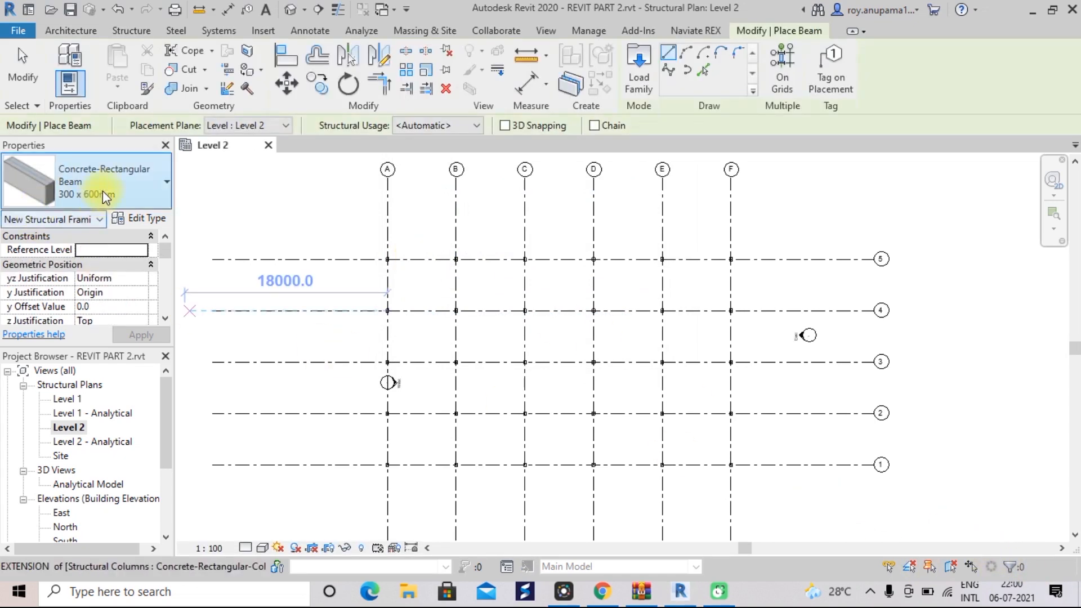
left_click(167, 187)
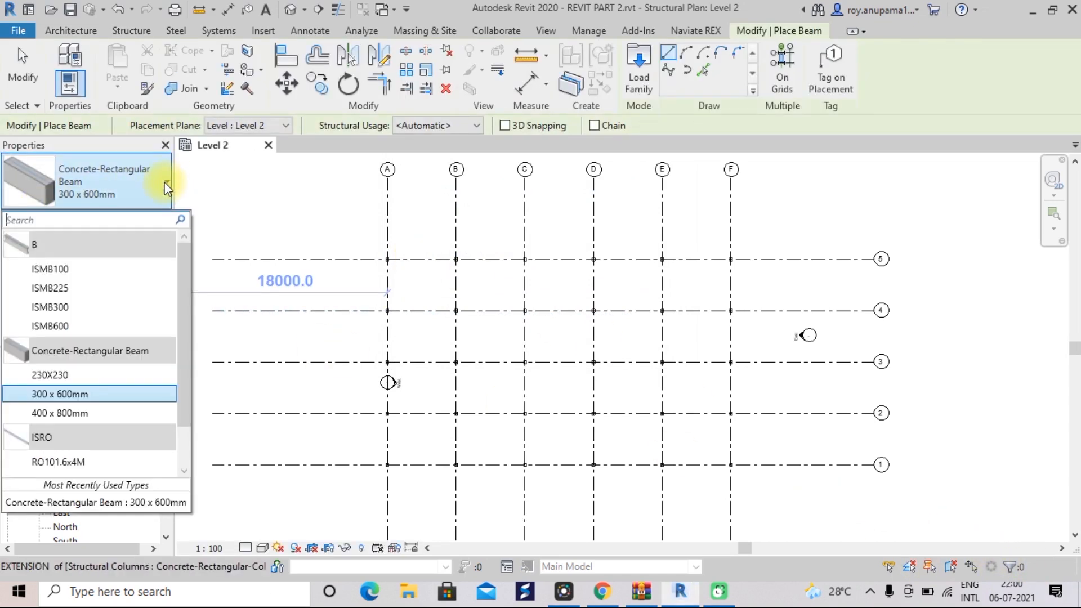
left_click(112, 389)
- Duplicate the 300 x 600mm concrete beam type under the name 230X230
left_click(140, 219)
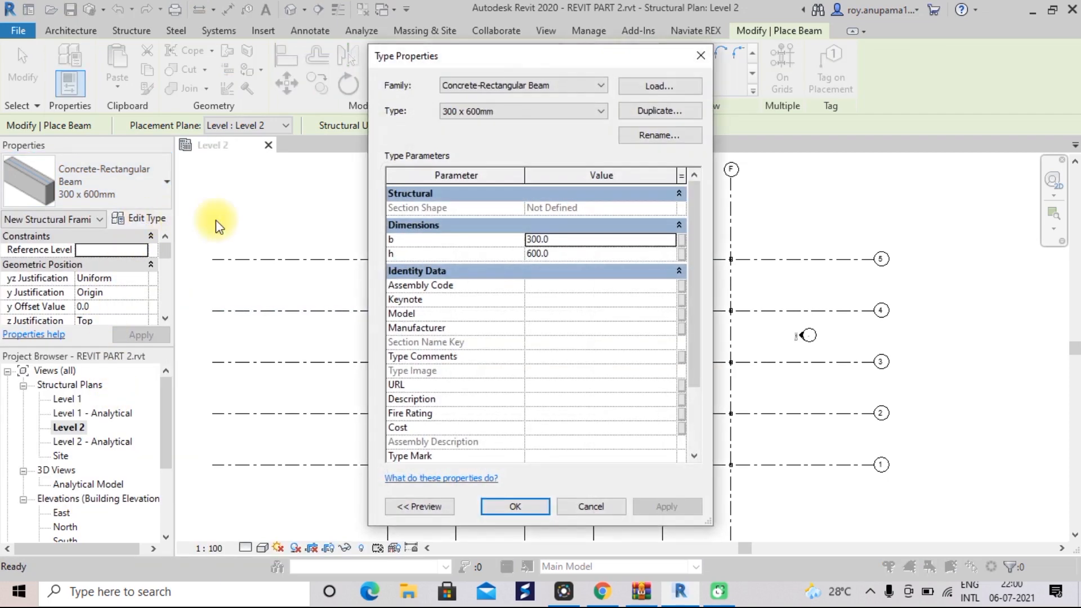
left_click(663, 111)
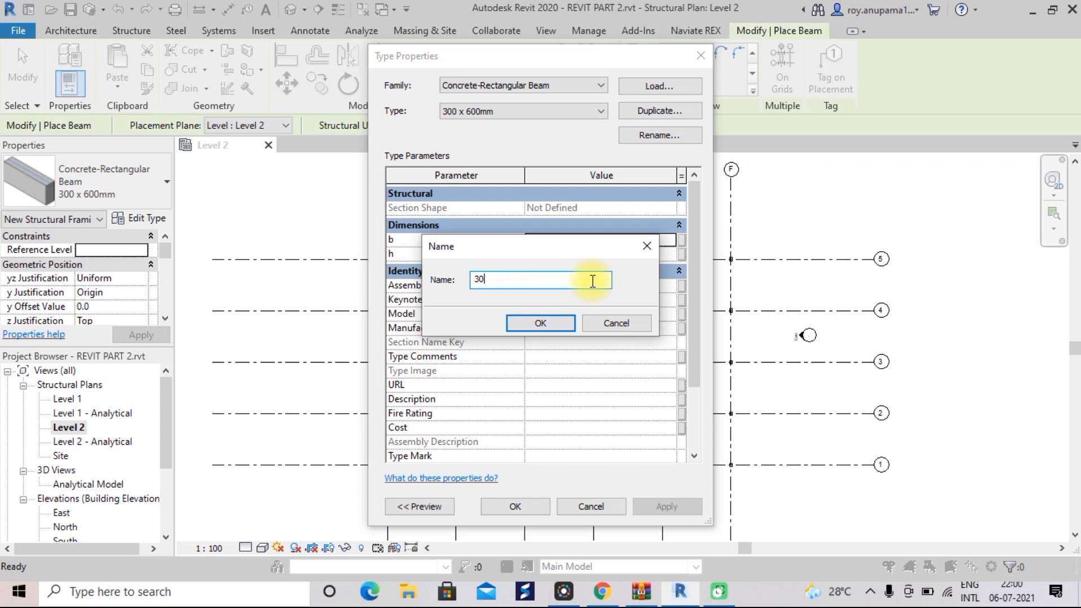
key("BackSpace")
key("BackSpace")
type("230X230")
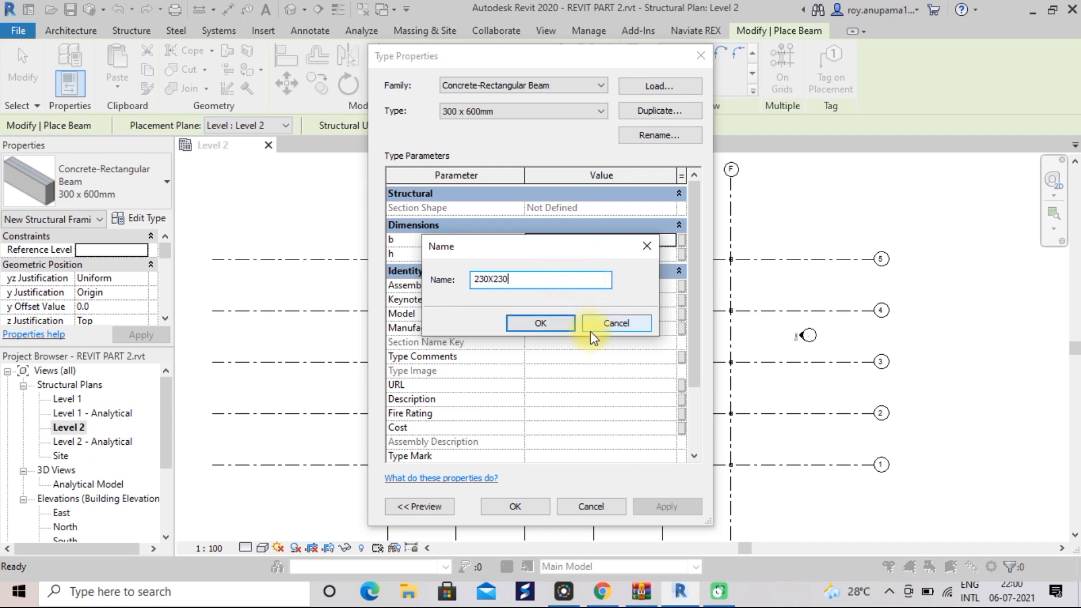
left_click(543, 322)
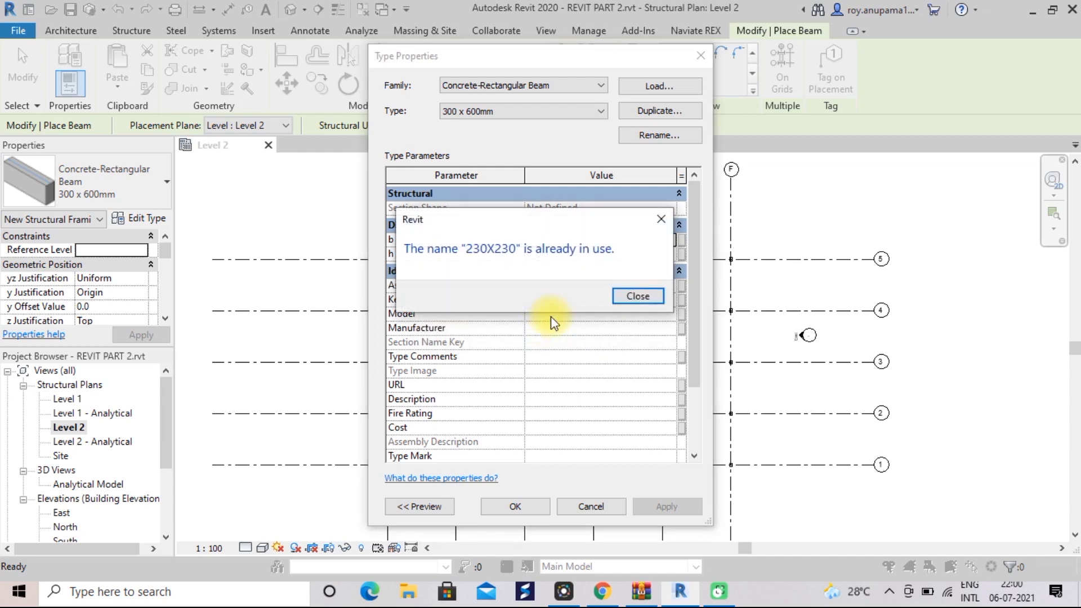
left_click(626, 298)
left_click(653, 111)
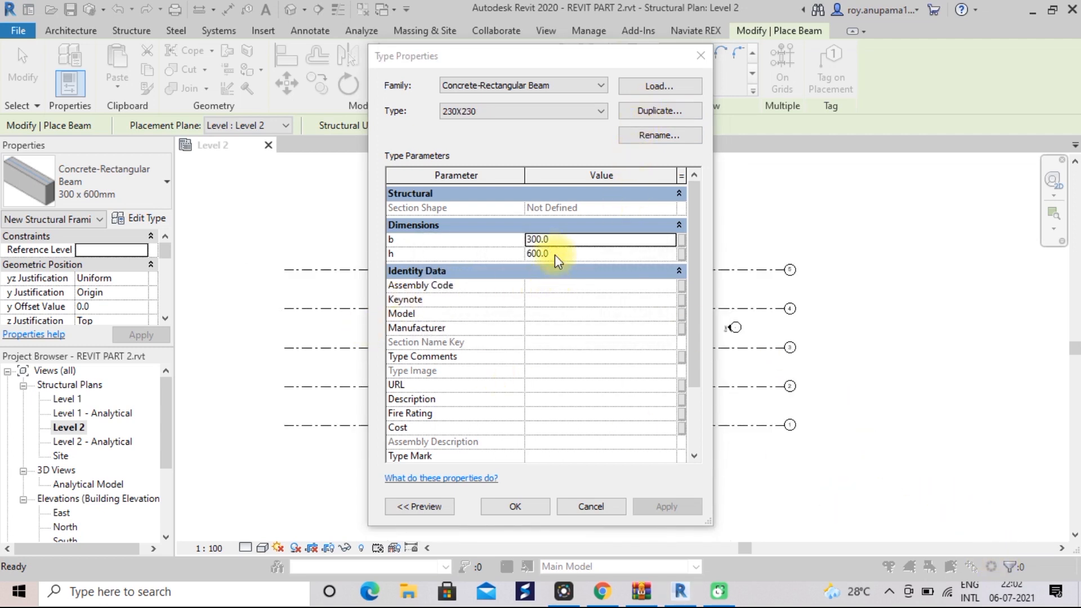
- Set the 230X230 beam type's b and h dimensions to 230 and accept the type properties
left_click(563, 239)
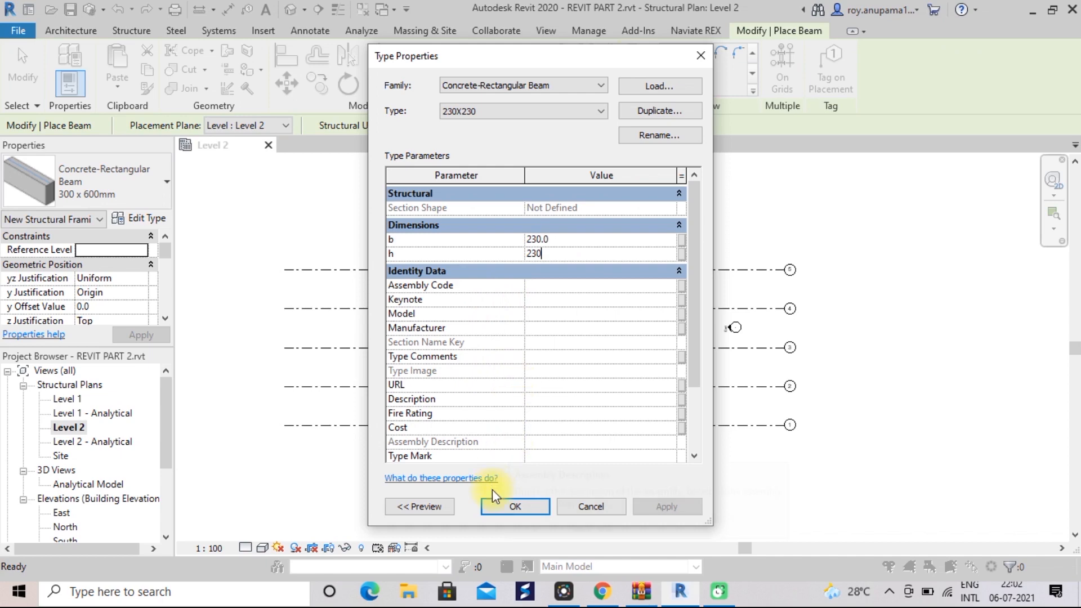
left_click(504, 509)
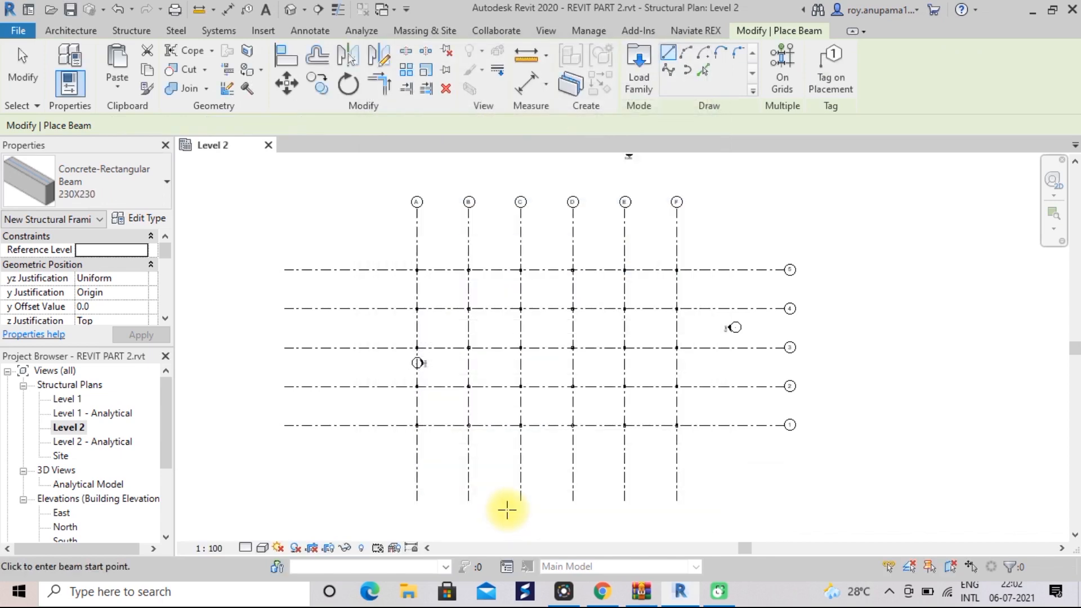
- Place 230X230 beams along grid line 1 between the columns from A to B and B to C
scroll(504, 507, "up", 4)
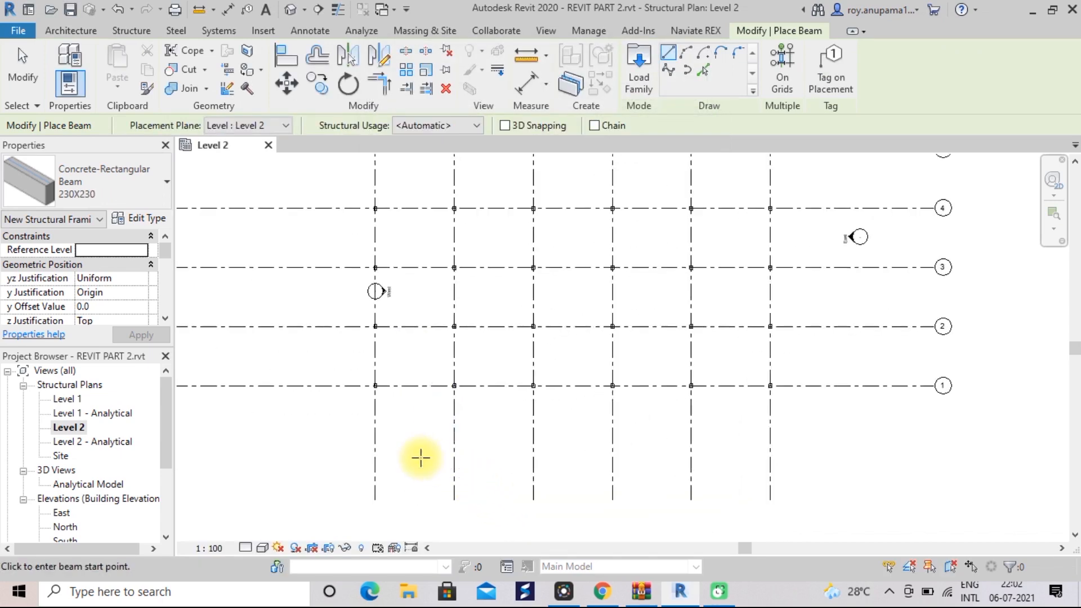
scroll(417, 453, "up", 3)
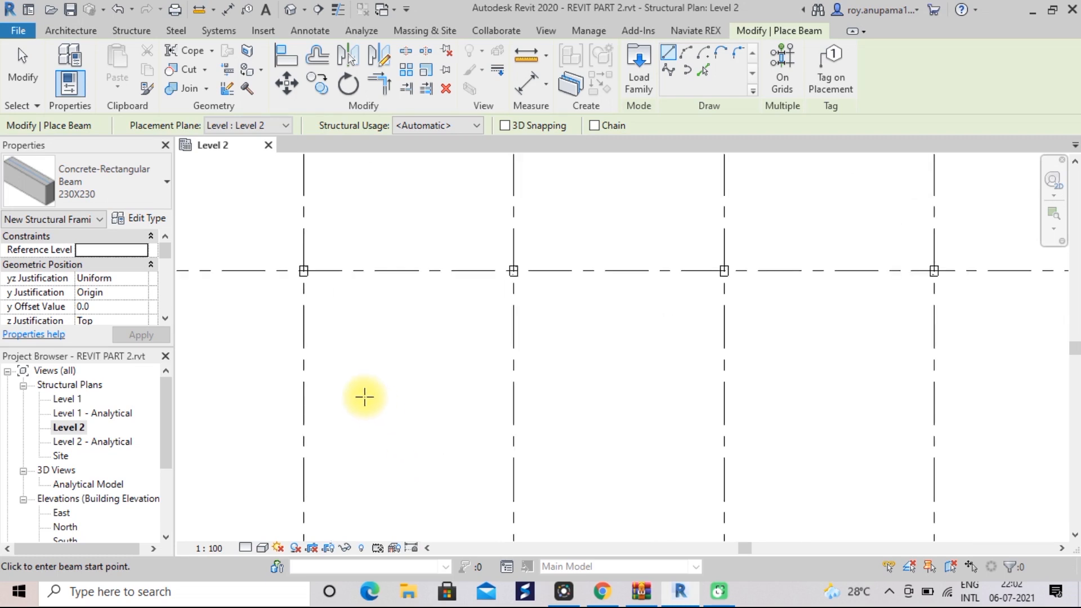
scroll(364, 396, "up", 1)
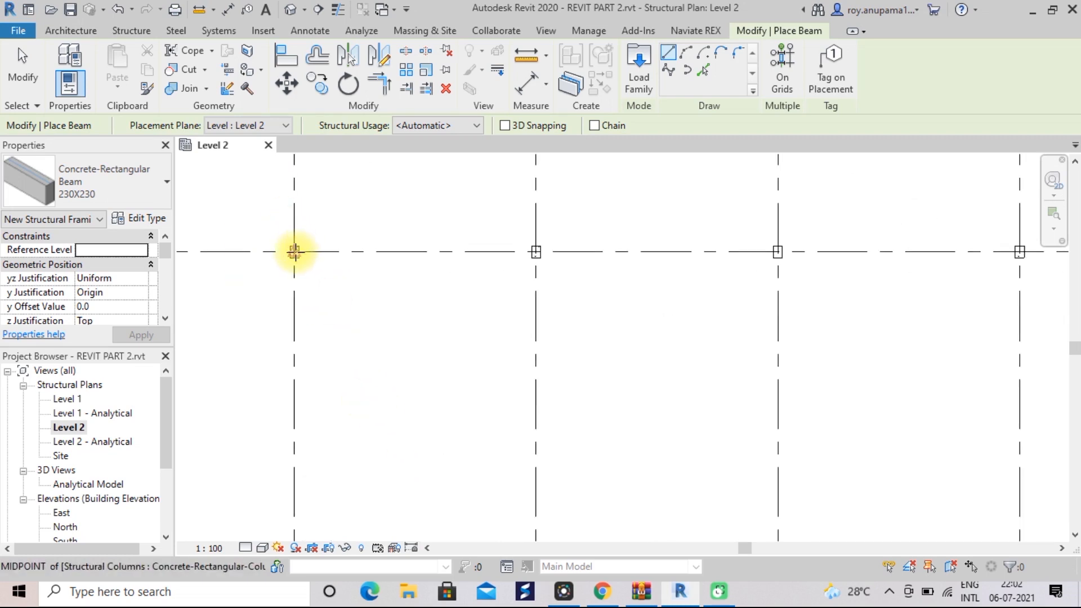
left_click(294, 252)
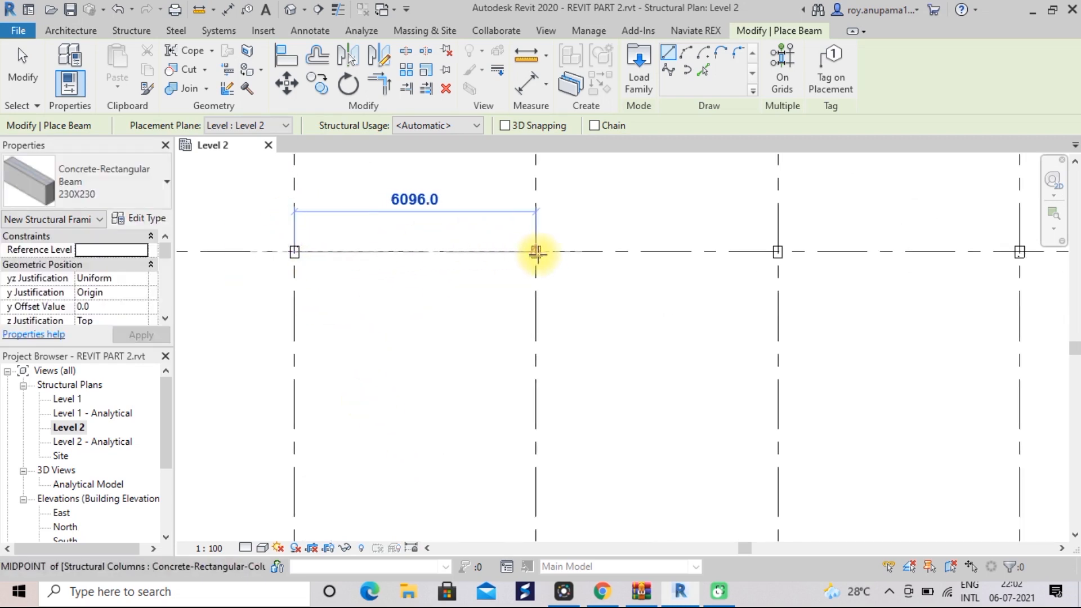
left_click(536, 252)
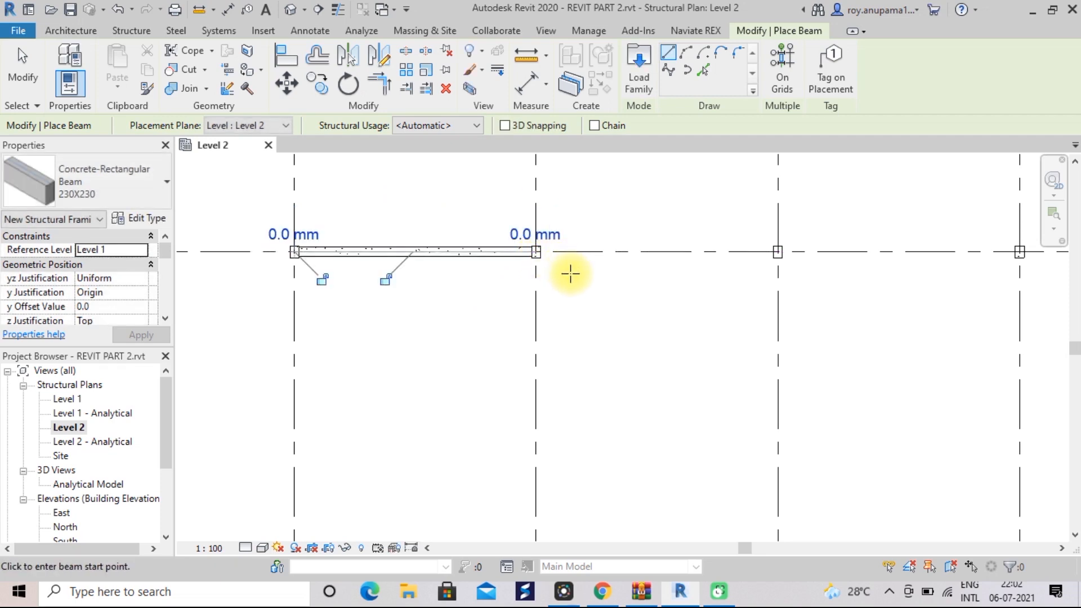
scroll(570, 273, "down", 1)
middle_click_drag(563, 315, 418, 385)
scroll(430, 353, "up", 2)
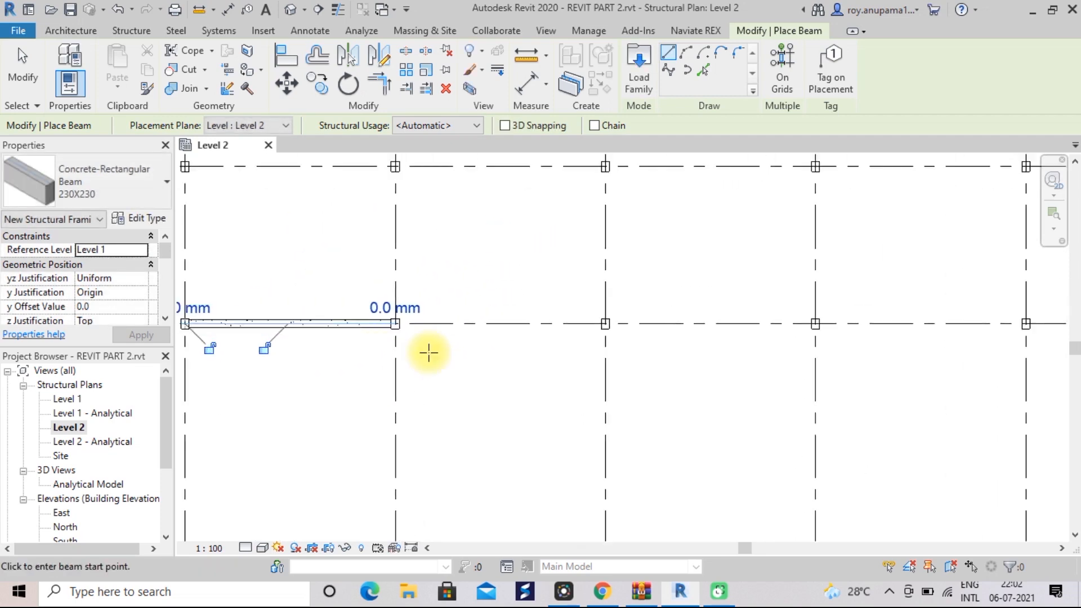
left_click(389, 320)
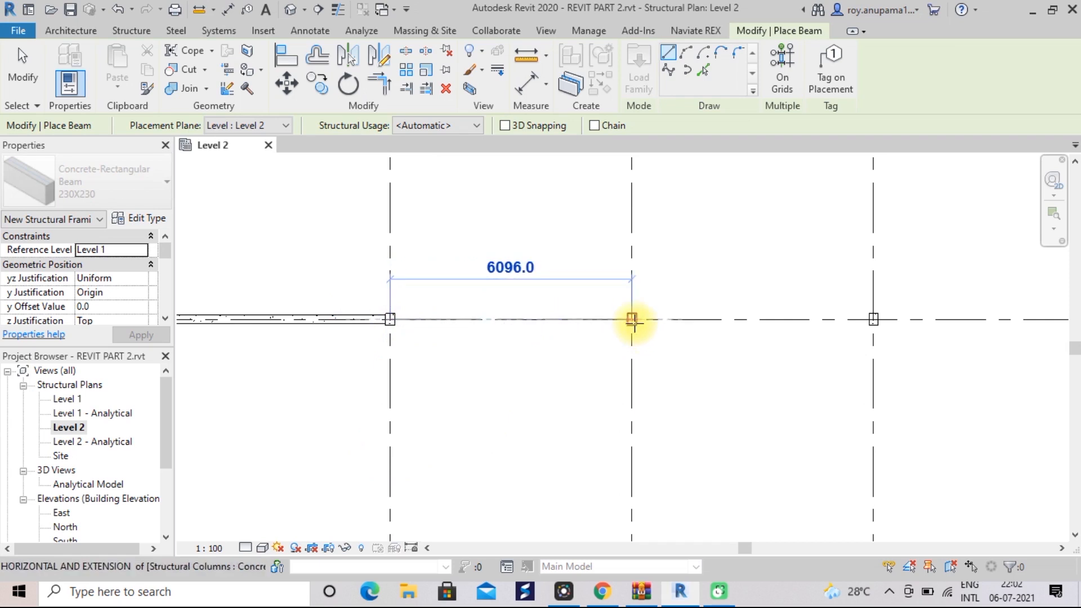
left_click(632, 320)
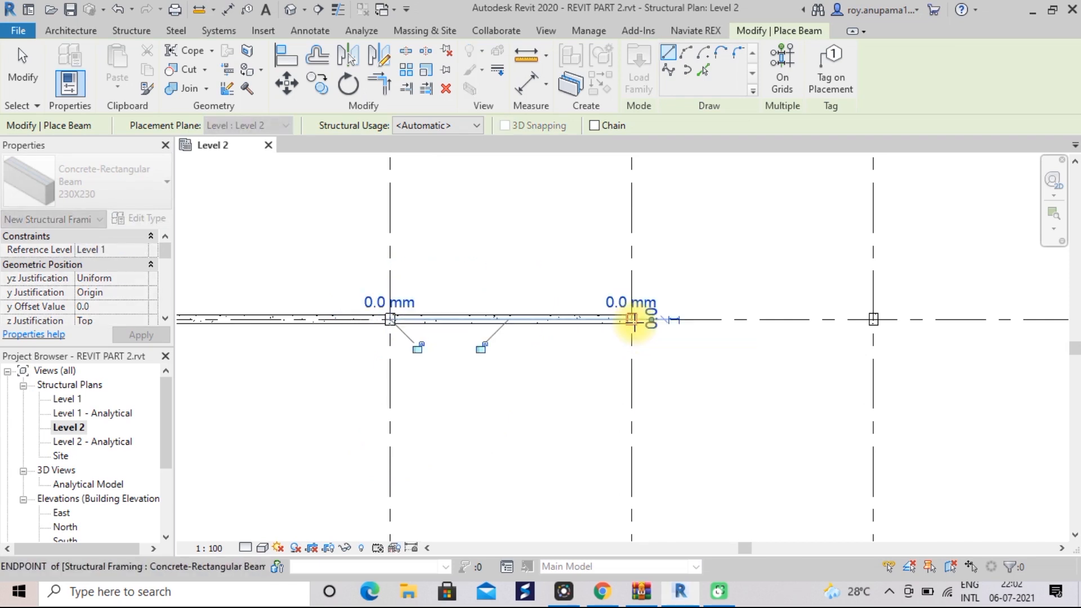
- Continue the 230X230 beams along grid line 1 from C to F, and add one on grid line F from 1 to 2
scroll(645, 325, "down", 3)
middle_click_drag(647, 328, 483, 398)
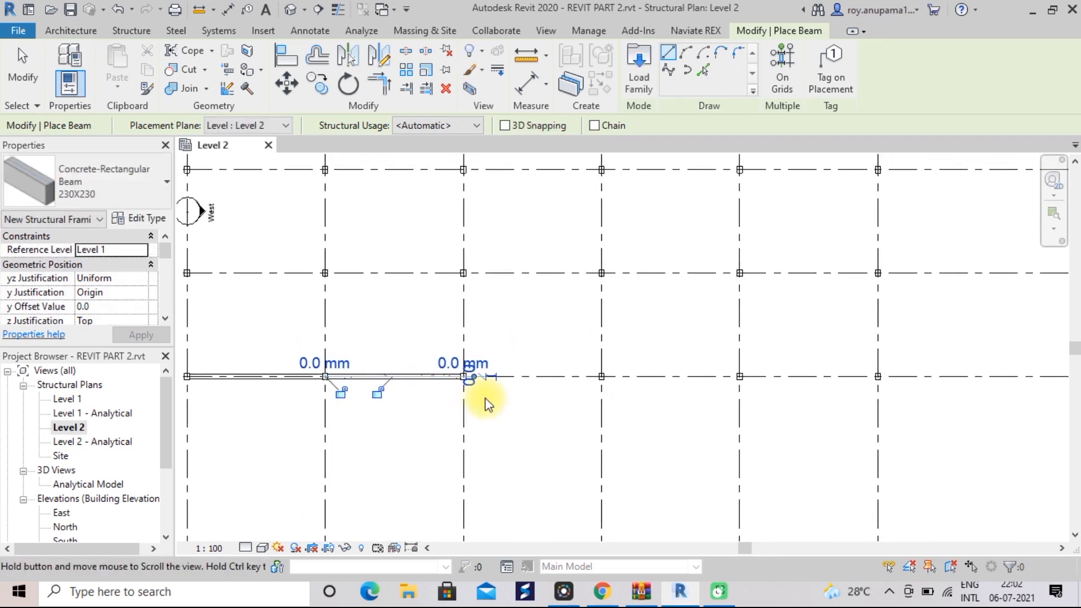
scroll(572, 410, "up", 3)
scroll(476, 385, "up", 2)
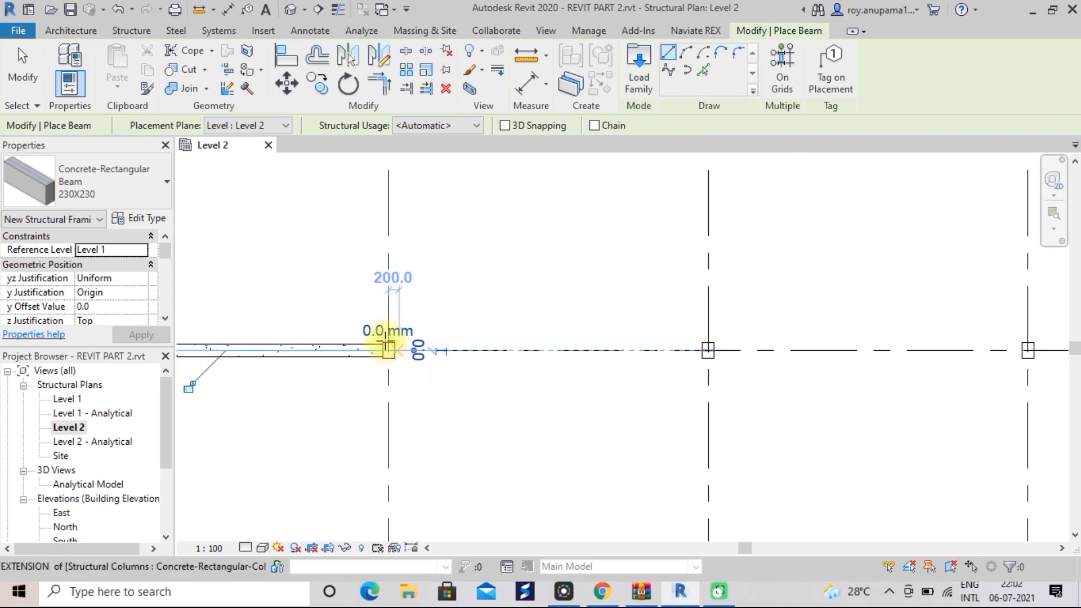
left_click(388, 350)
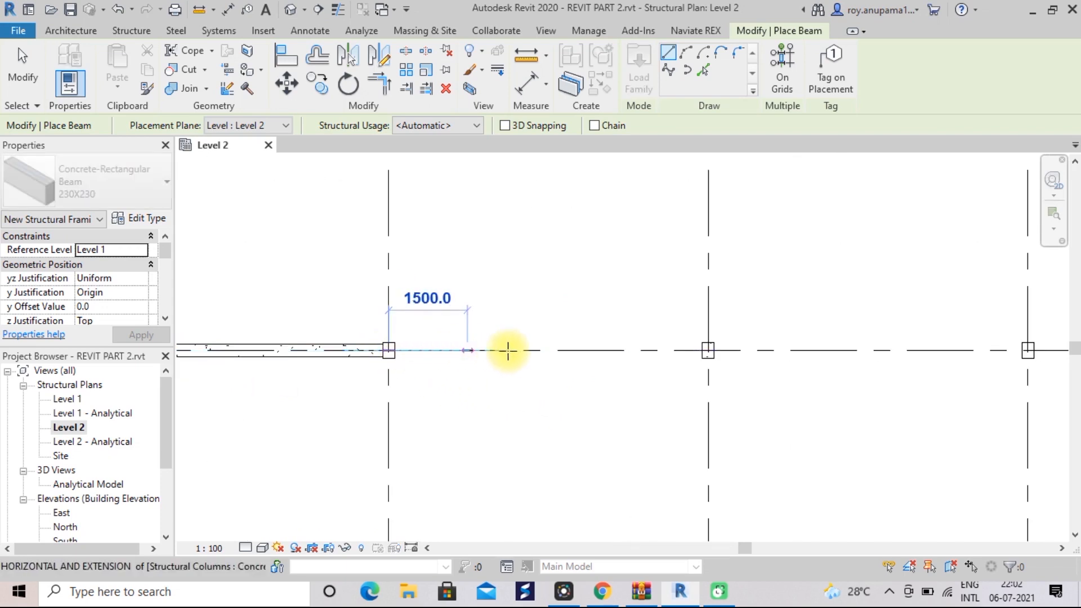
left_click(708, 351)
scroll(717, 355, "down", 1)
middle_click_drag(717, 354, 493, 443)
scroll(493, 443, "down", 1)
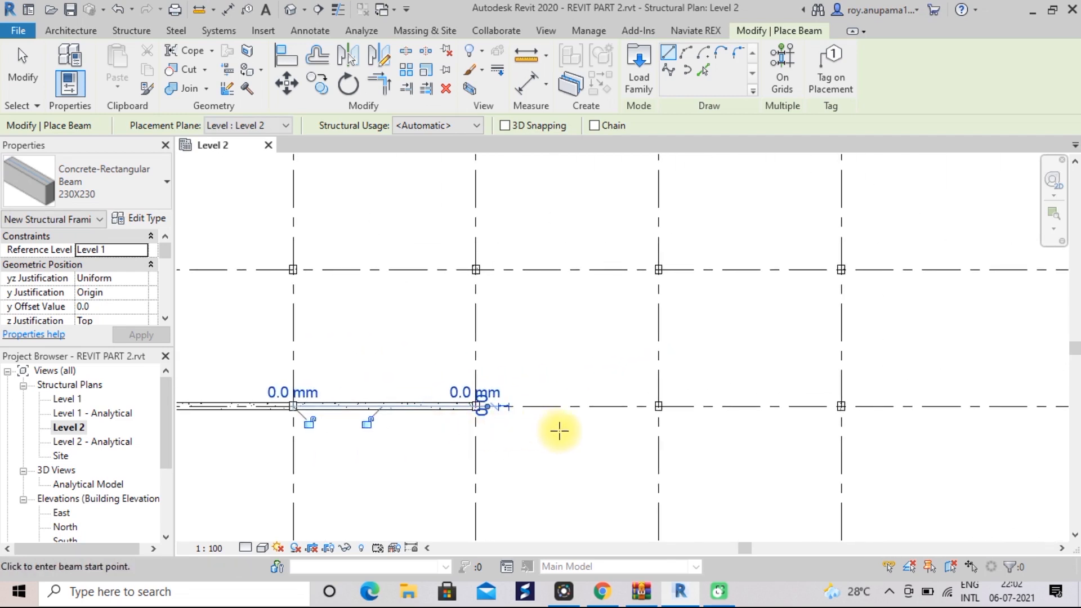
scroll(557, 429, "up", 1)
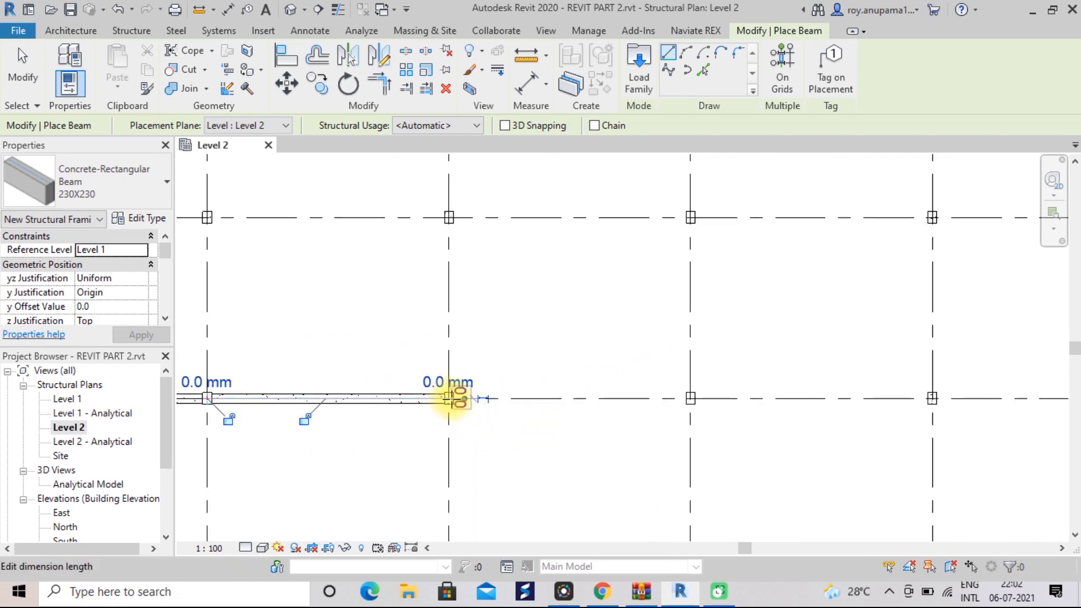
left_click(453, 399)
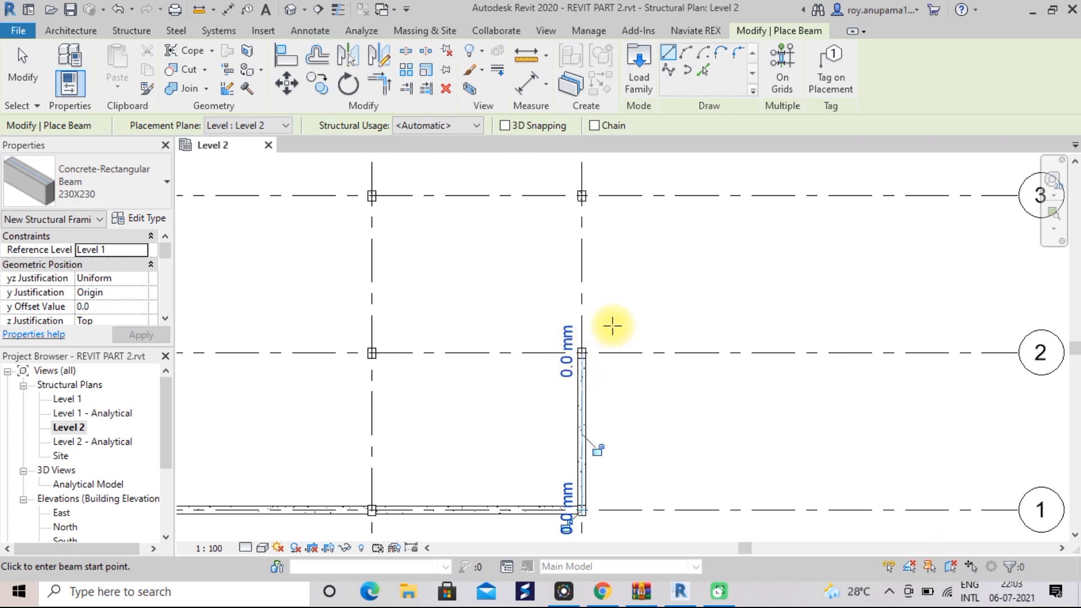
- Place a 230X230 beam on grid line F between the columns at grid lines 2 and 3
scroll(670, 324, "up", 1)
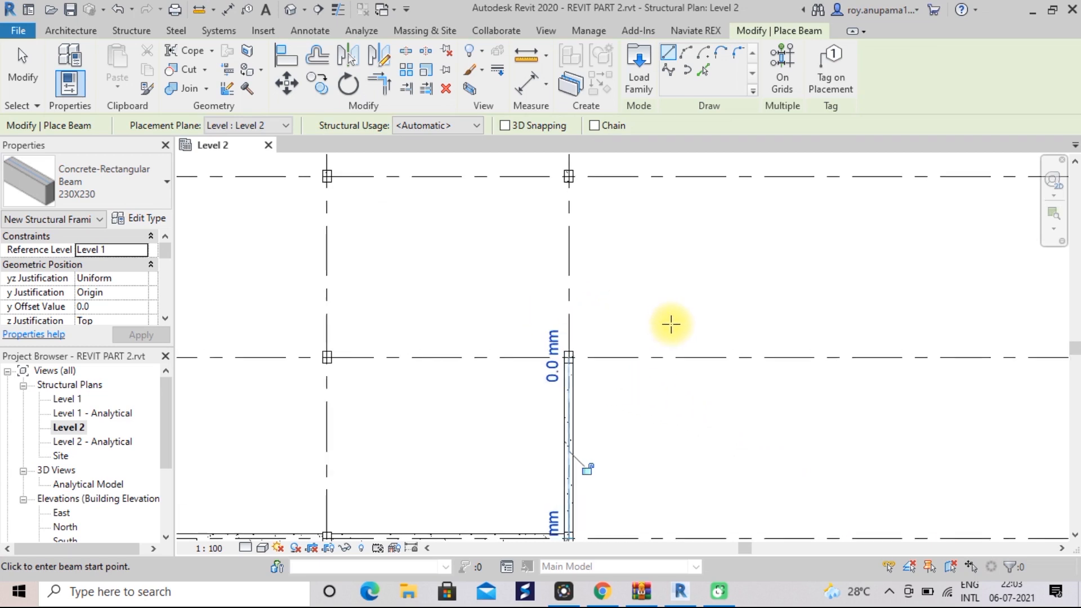
scroll(671, 325, "up", 1)
scroll(671, 325, "down", 1)
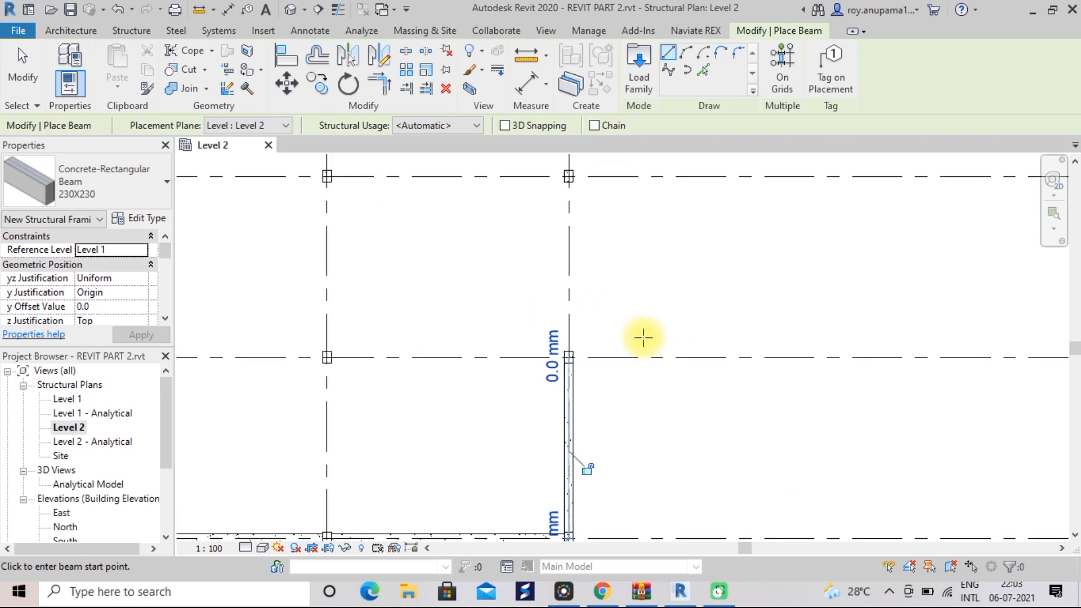
scroll(643, 338, "down", 1)
scroll(646, 337, "up", 2)
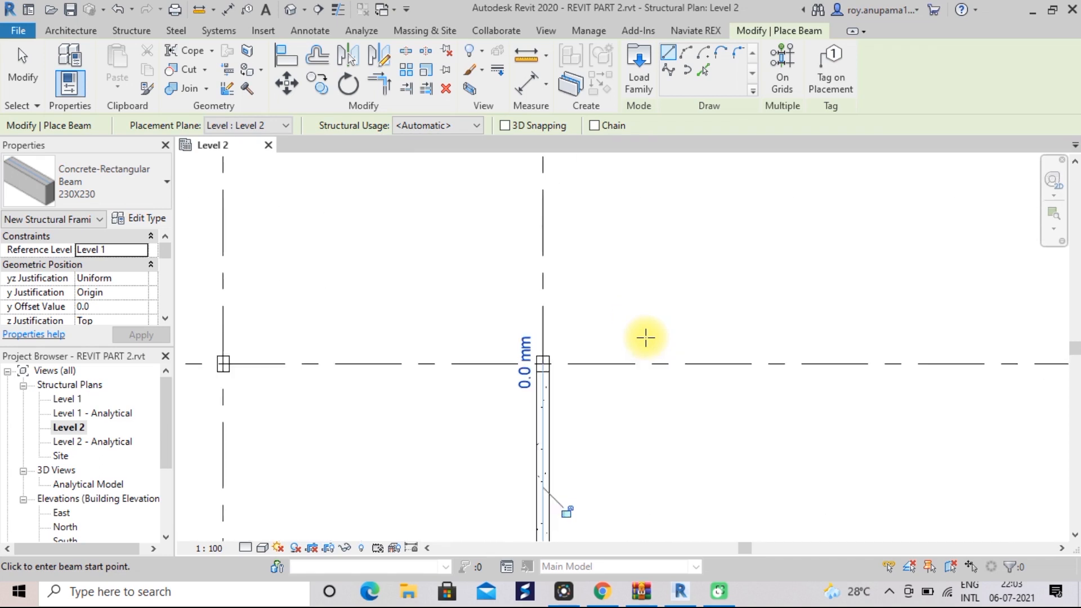
middle_click_drag(632, 259, 658, 346)
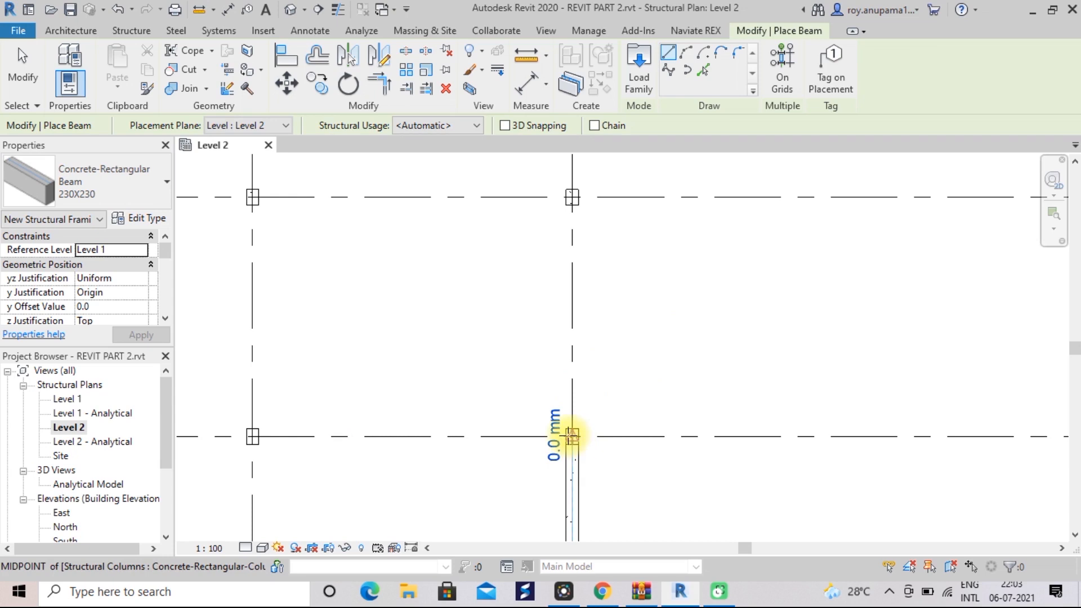
left_click(572, 436)
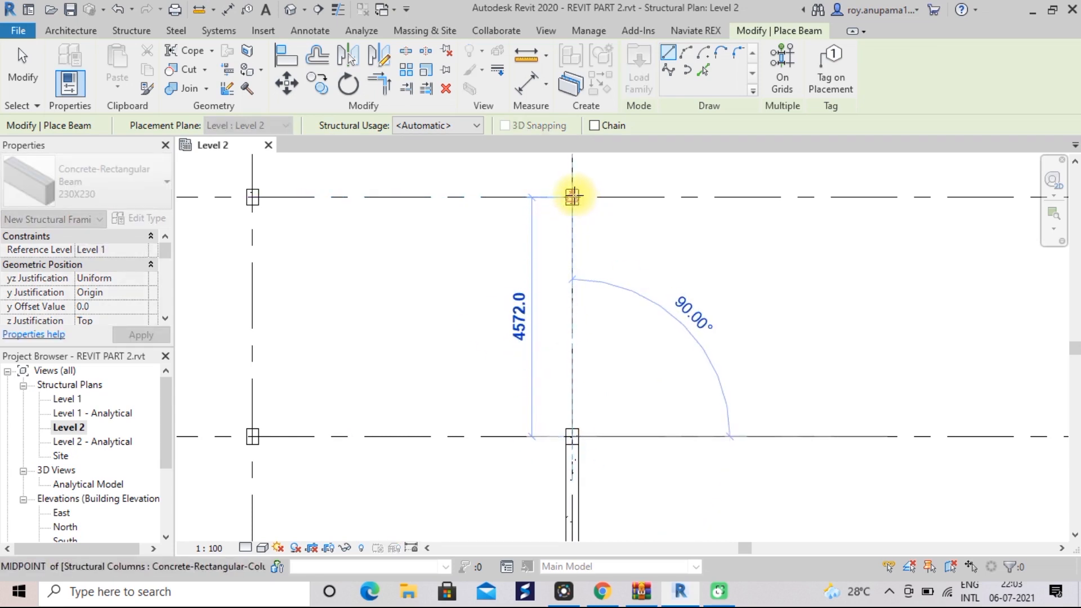
left_click(572, 197)
- Place a 230X230 beam on grid line F between the columns at grid lines 3 and 4
scroll(572, 196, "down", 3)
mouse_move(670, 220)
middle_mouse_down()
mouse_move(647, 332)
mouse_move(606, 369)
middle_mouse_up()
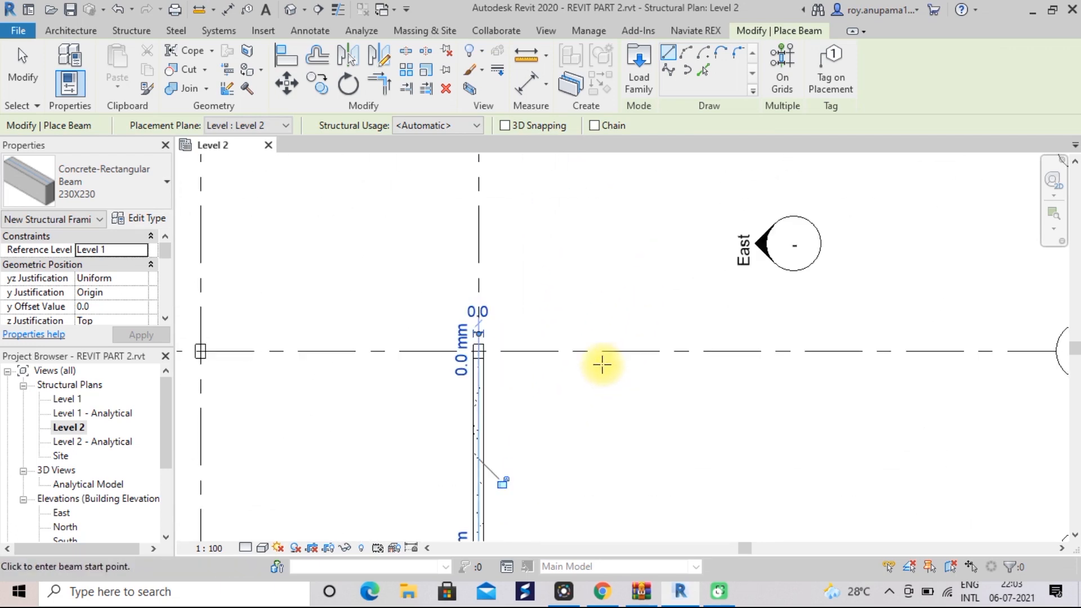
middle_click_drag(584, 295, 623, 429)
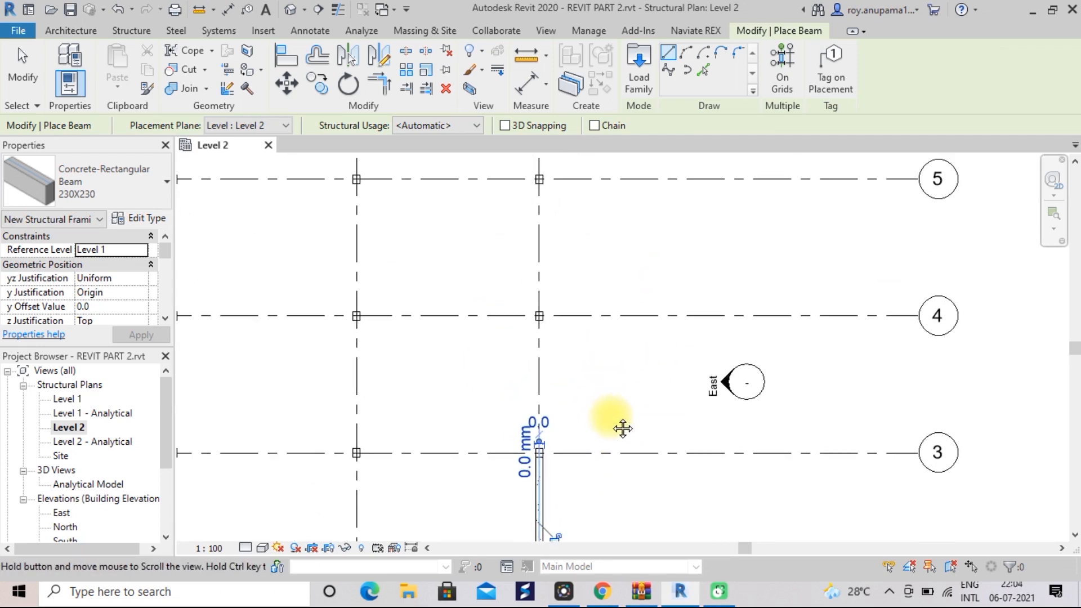
scroll(619, 417, "up", 1)
scroll(586, 431, "up", 3)
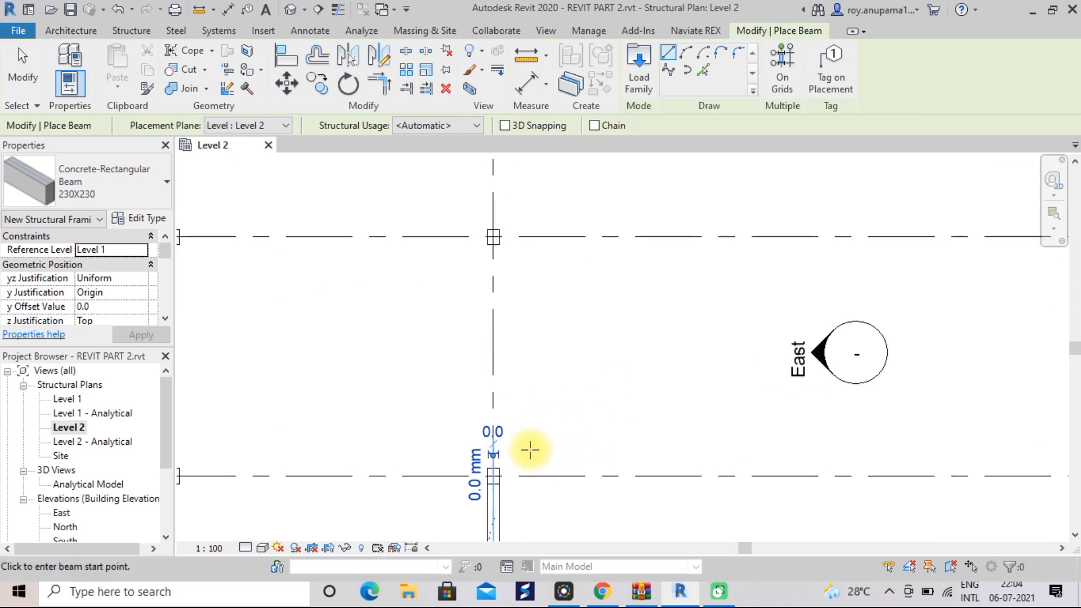
left_click(494, 476)
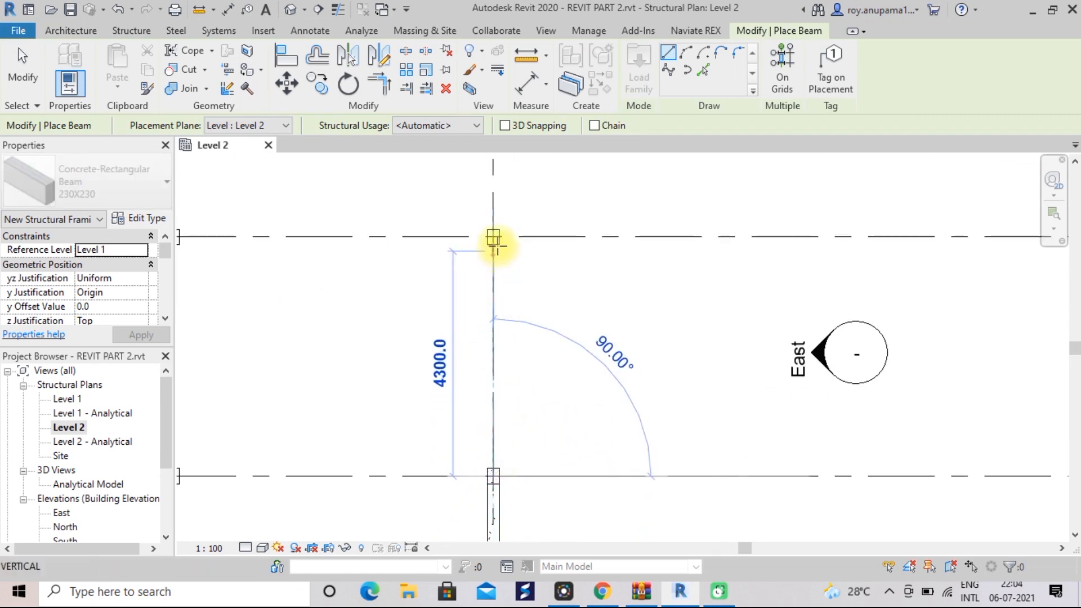
left_click(493, 235)
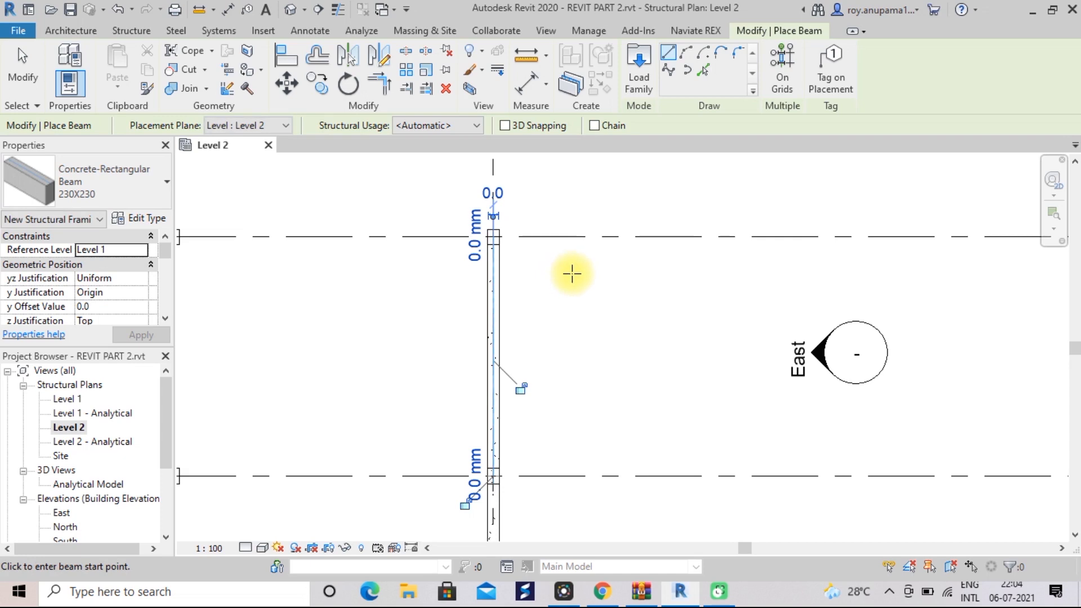
scroll(572, 274, "down", 2)
middle_click_drag(575, 277, 610, 470)
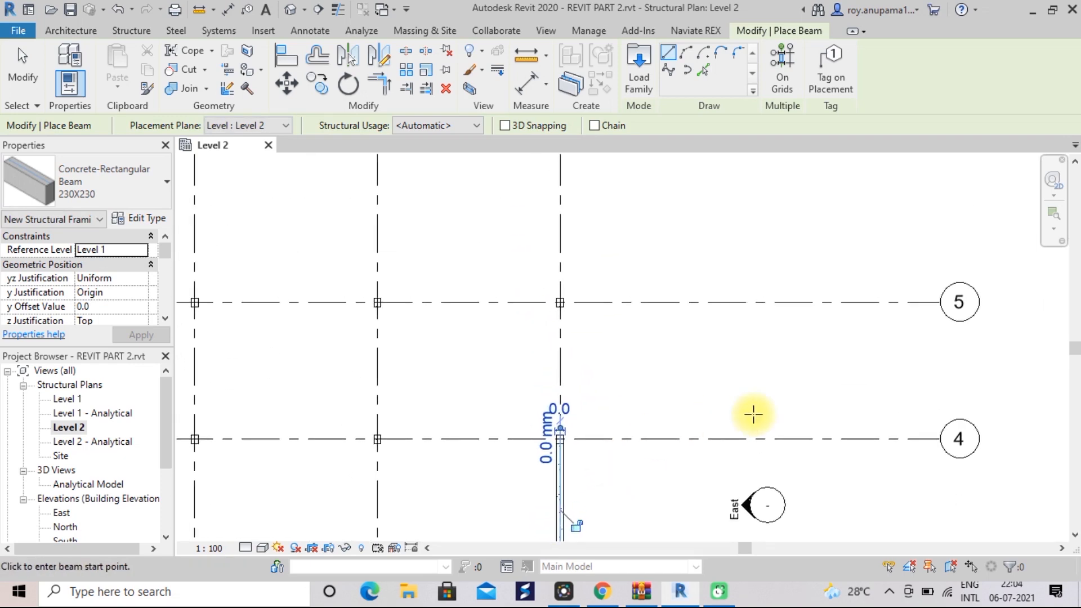
scroll(664, 366, "down", 2)
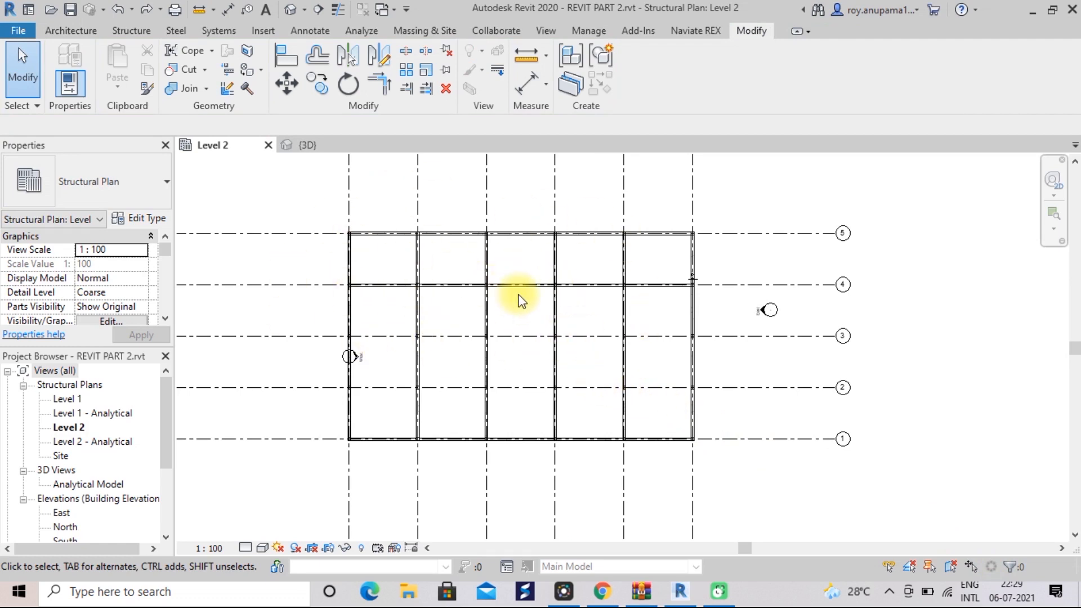
scroll(518, 300, "up", 1)
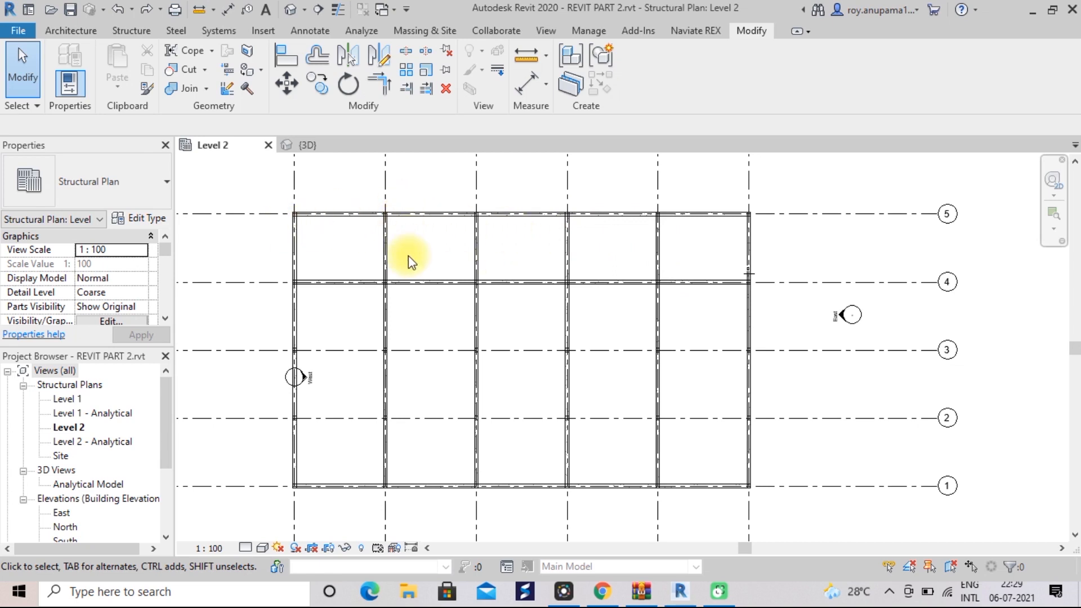
scroll(409, 257, "down", 1)
scroll(560, 288, "up", 1)
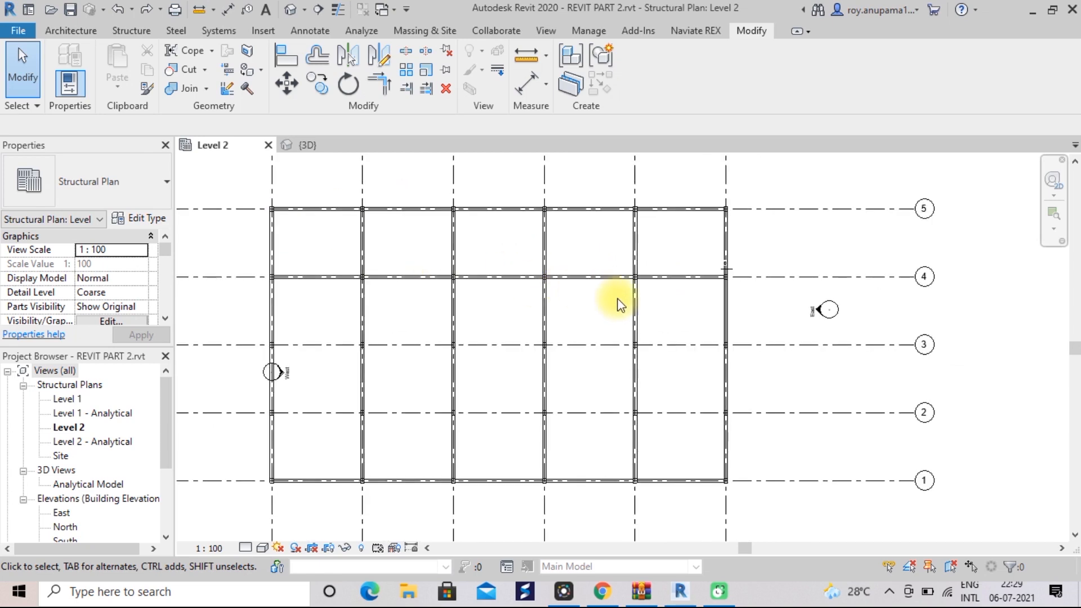
scroll(775, 317, "up", 2)
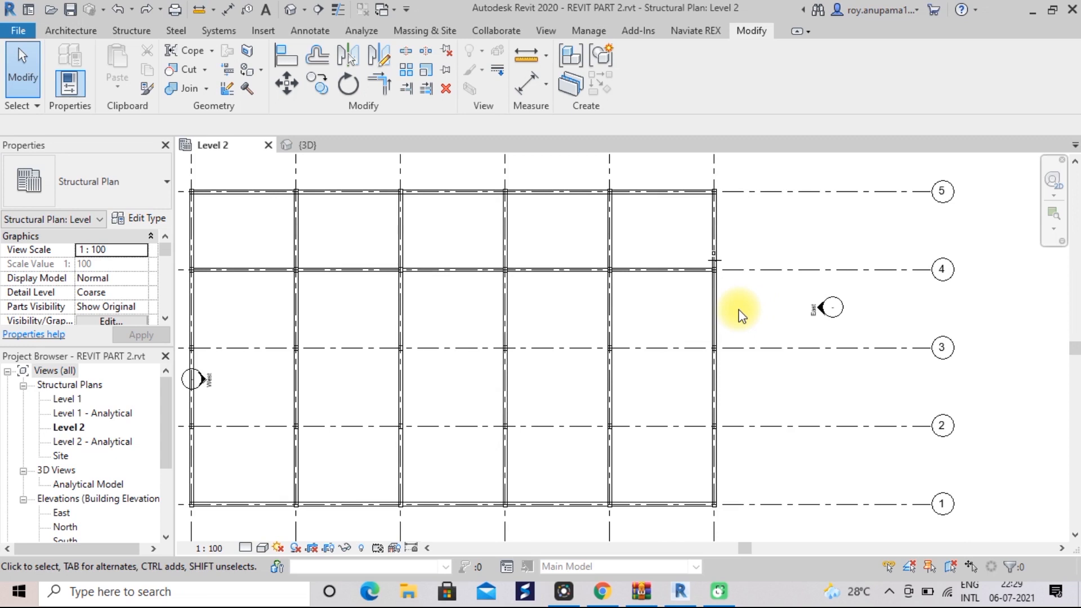
scroll(756, 313, "down", 1)
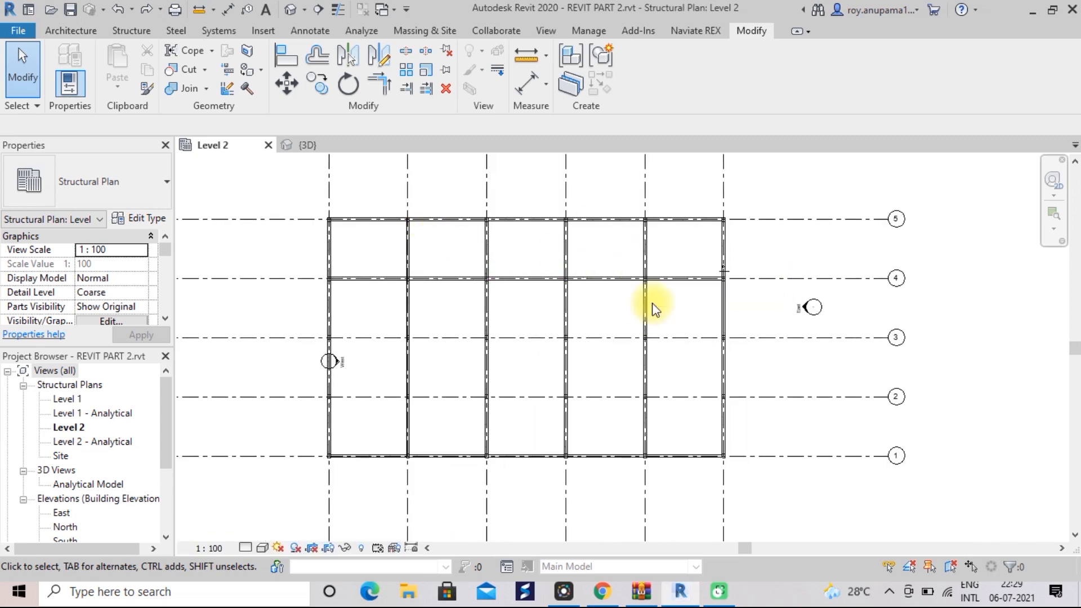
- Copy the five 230X230 beams on grid line 4 down to grid line 3, using the Constrain and Multiple options
middle_click_drag(781, 314, 832, 309)
scroll(789, 304, "up", 2)
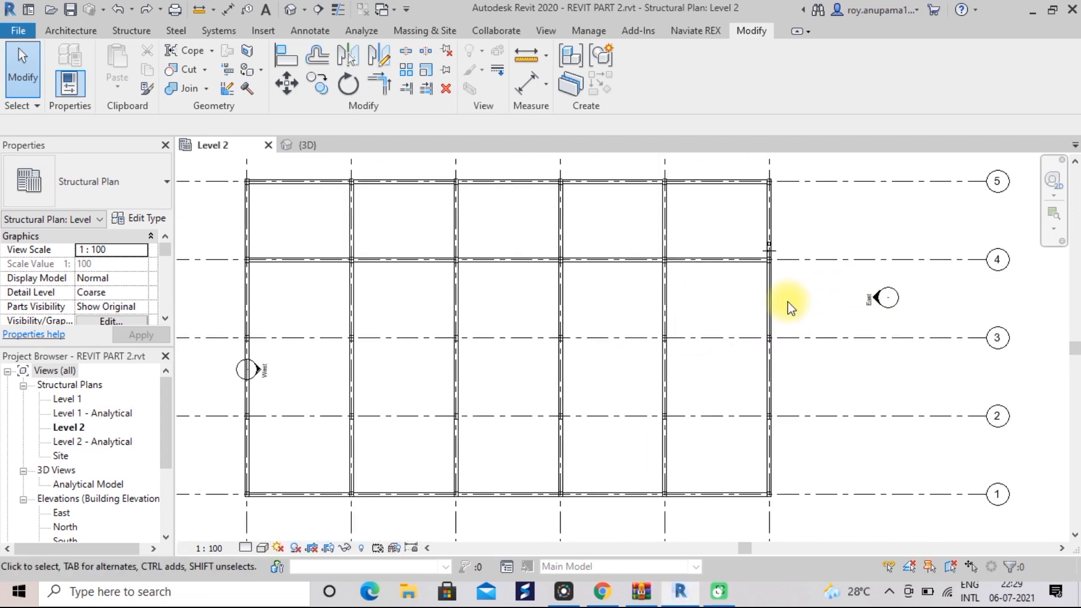
left_click(711, 261)
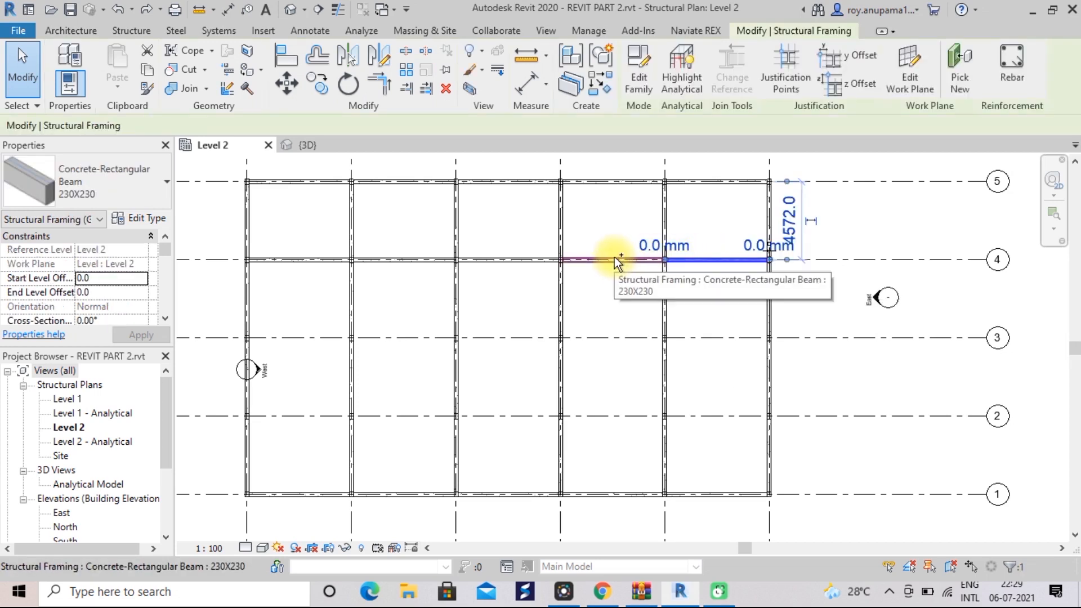
left_click(577, 260, "ctrl")
left_click(520, 259, "ctrl")
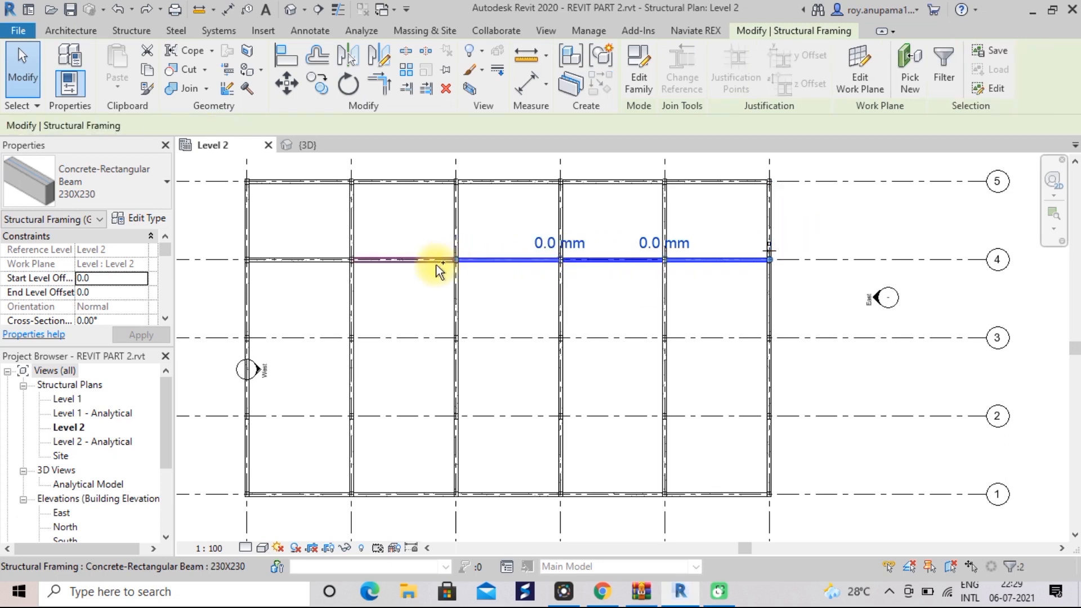
left_click(429, 258, "ctrl")
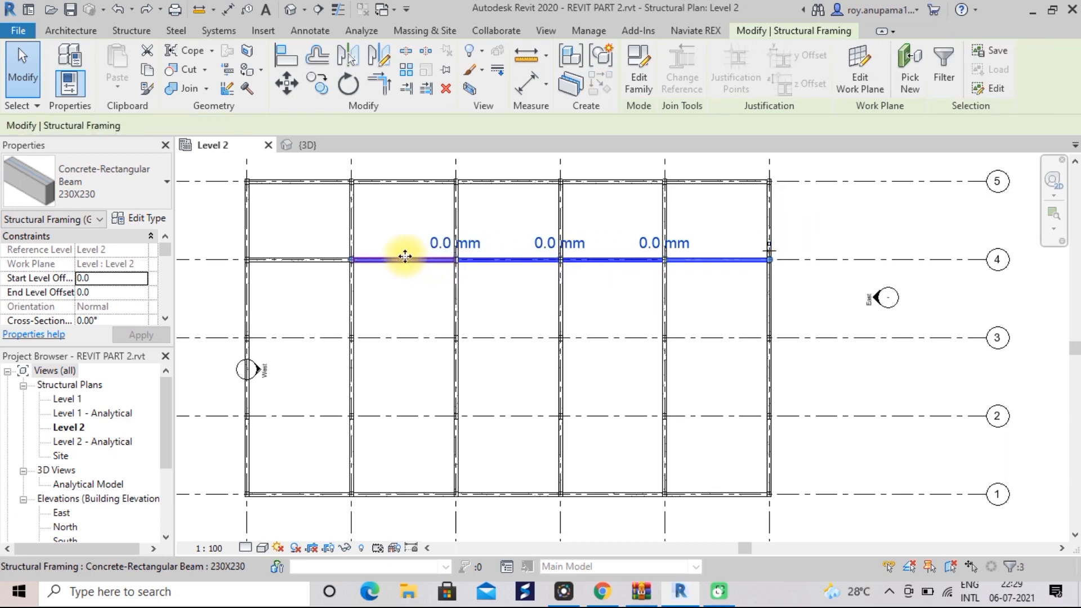
left_click(315, 259, "ctrl")
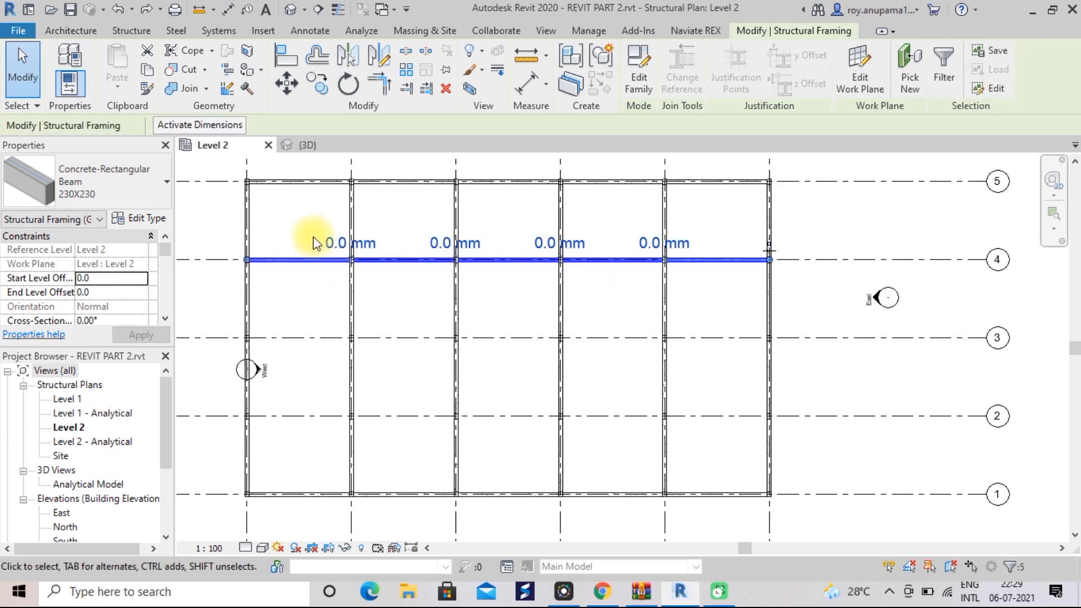
left_click(316, 84)
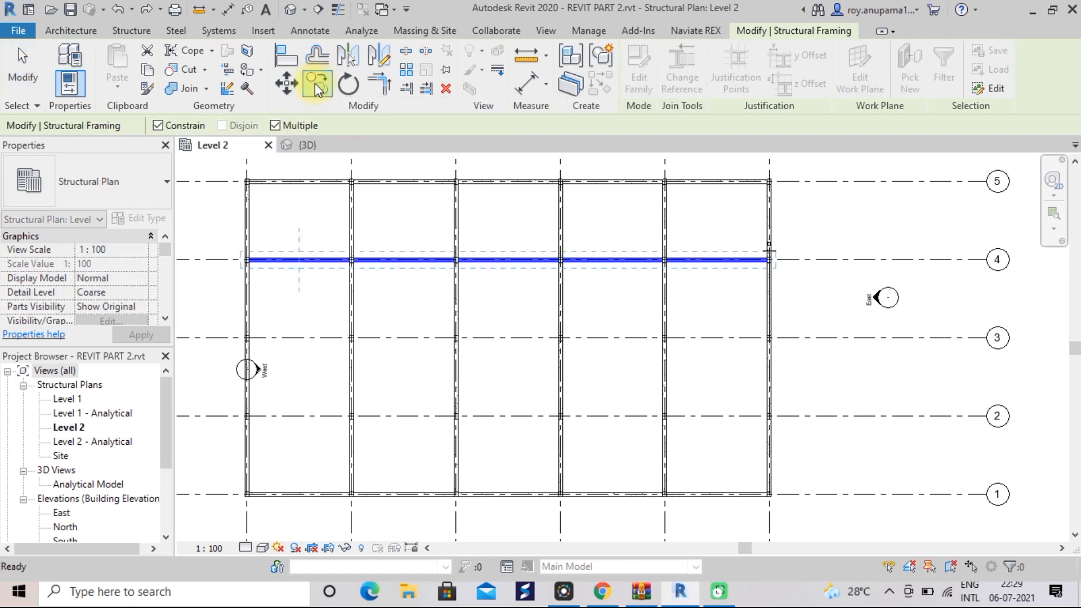
left_click(158, 125)
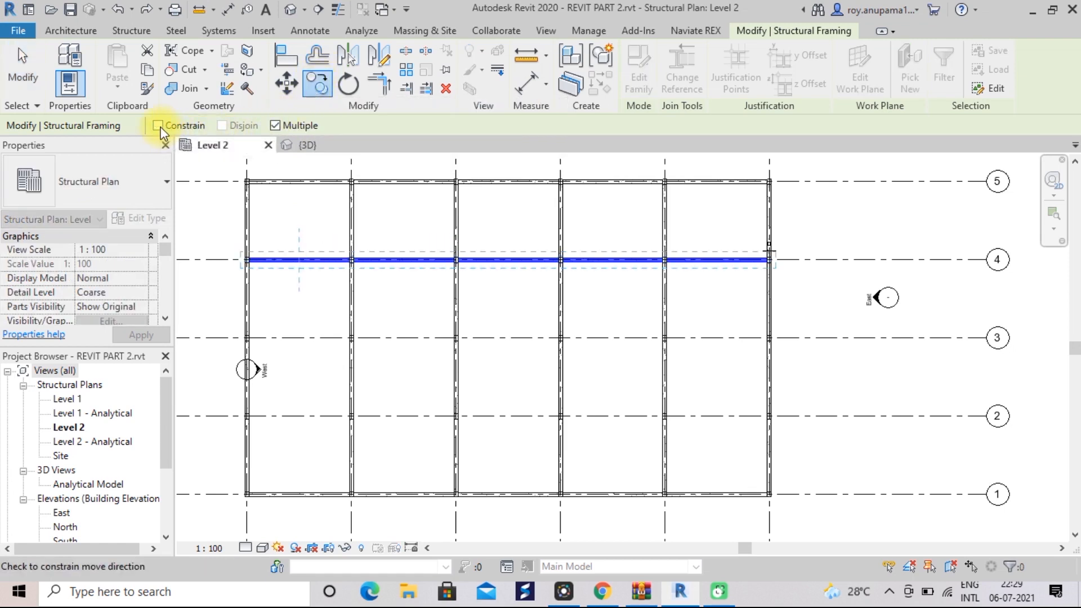
left_click(276, 126)
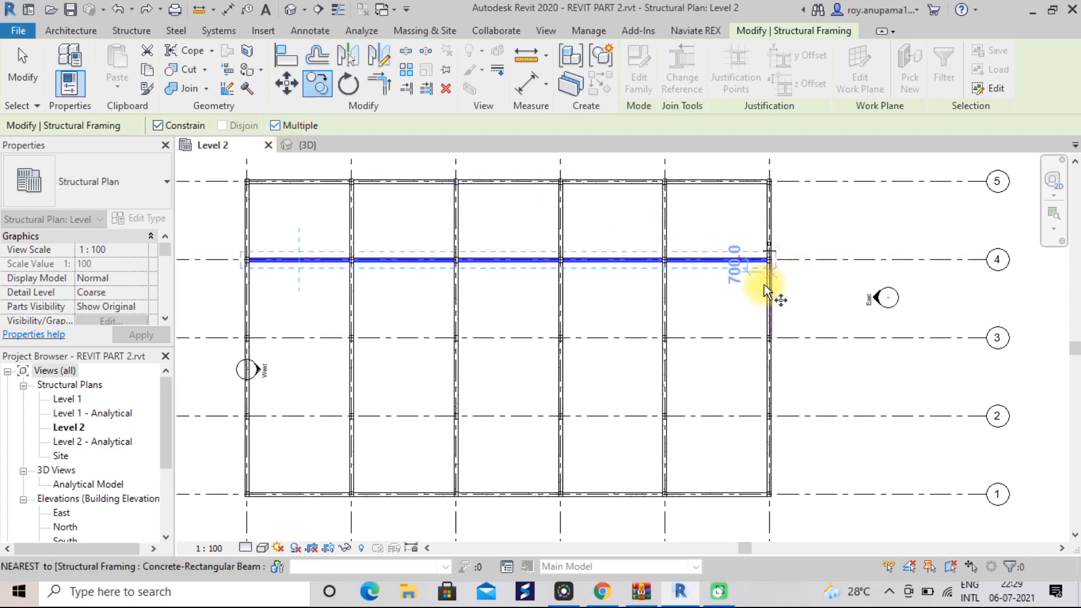
scroll(765, 335, "up", 4)
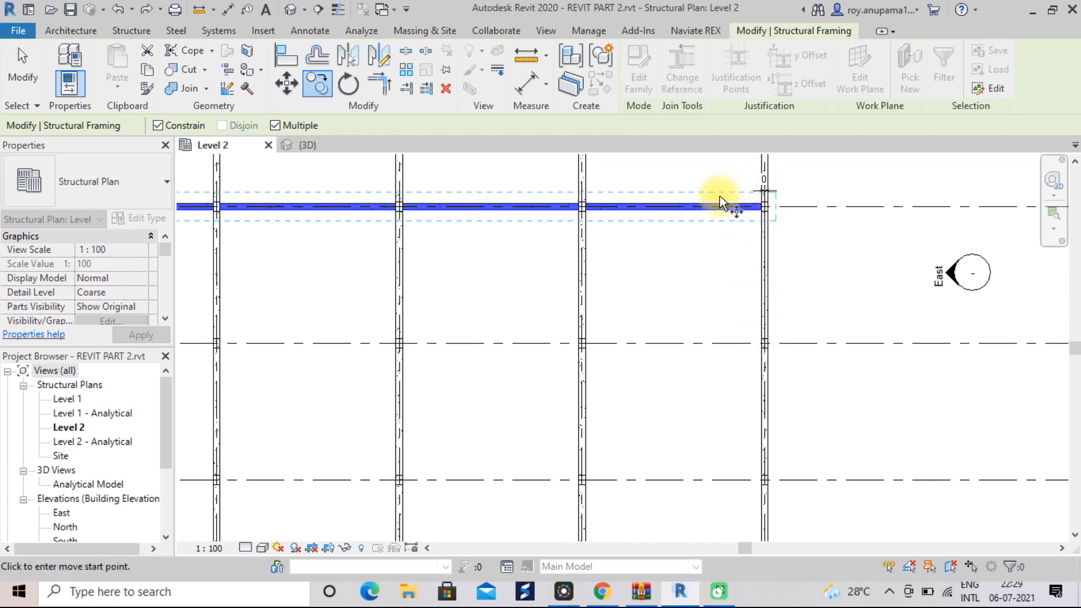
left_click(769, 210)
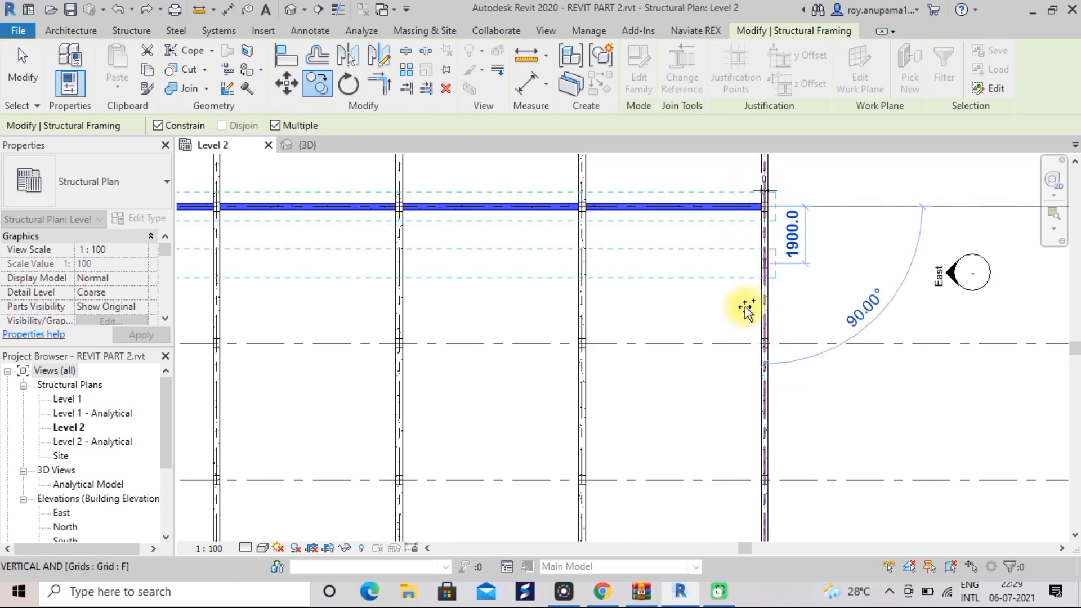
left_click(765, 343)
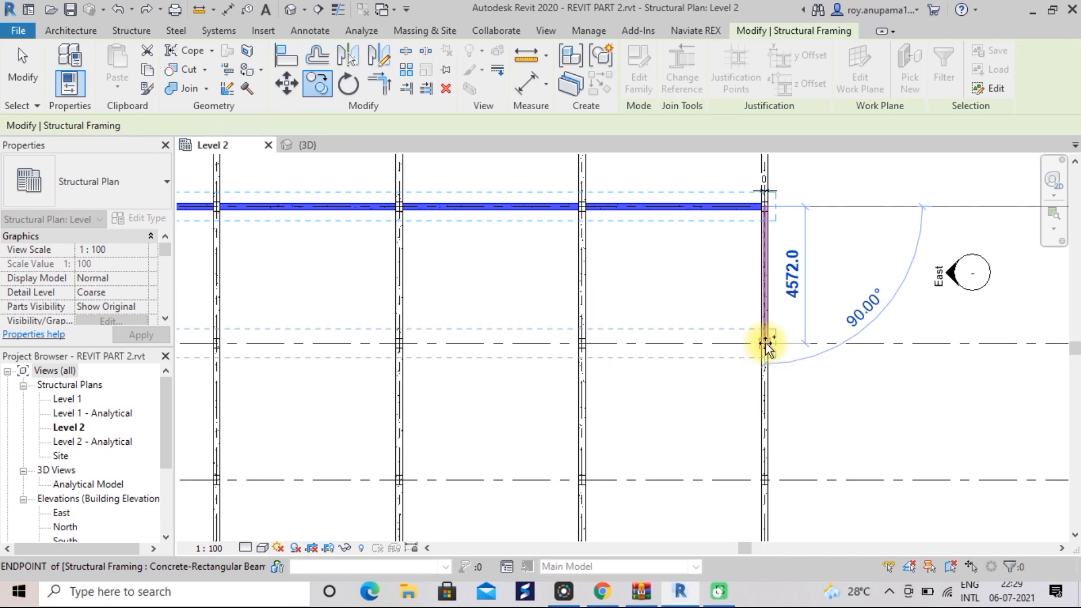
- Place another copy of the five beams on grid line 2, then end the Copy command and clear the selection
scroll(766, 454, "down", 3)
middle_click_drag(774, 457, 728, 317)
scroll(729, 319, "up", 1)
scroll(729, 320, "up", 2)
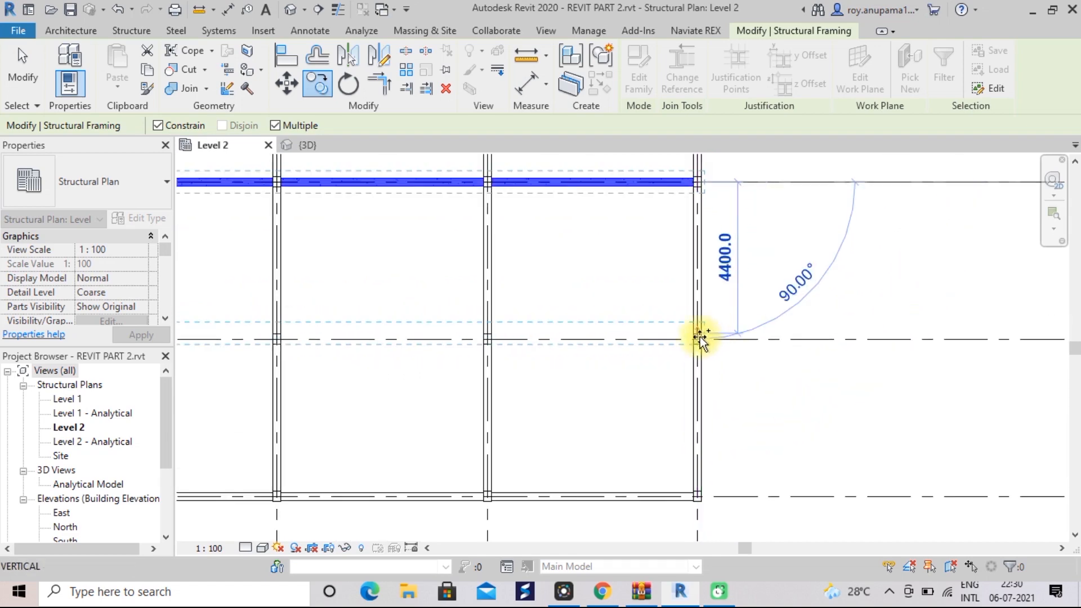
scroll(698, 344, "up", 2)
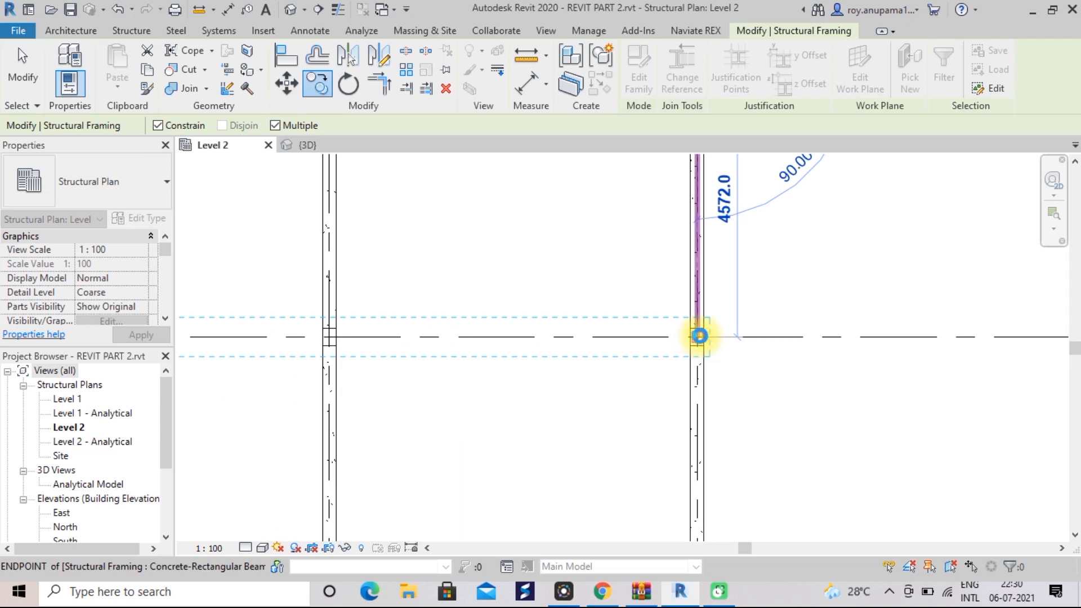
left_click(701, 337)
scroll(738, 308, "down", 3)
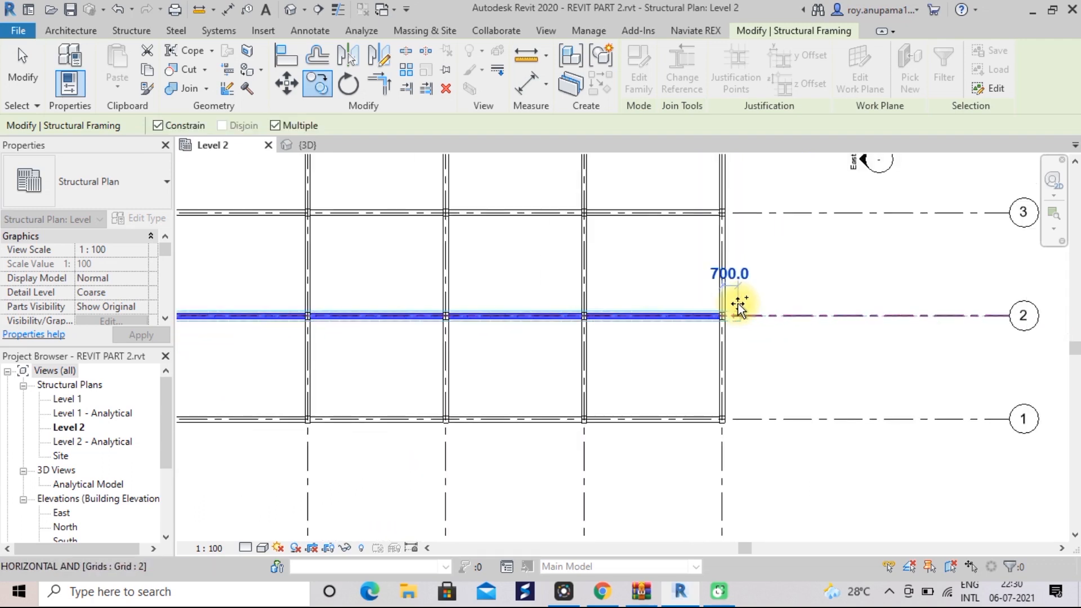
scroll(738, 306, "down", 2)
scroll(738, 306, "down", 1)
middle_click_drag(752, 290, 801, 419)
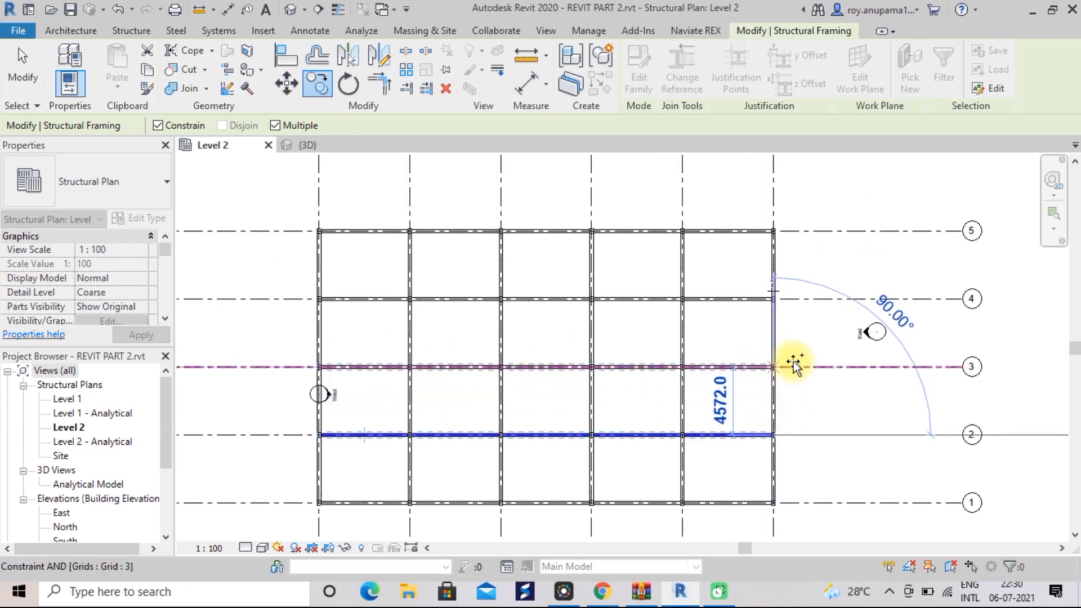
scroll(809, 386, "up", 2)
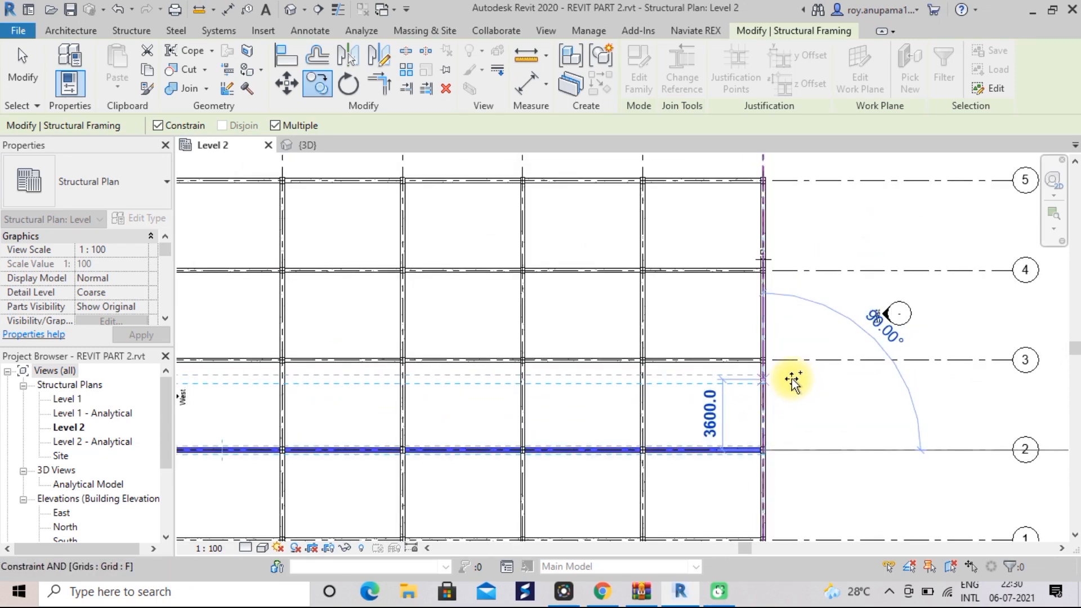
scroll(792, 379, "down", 2)
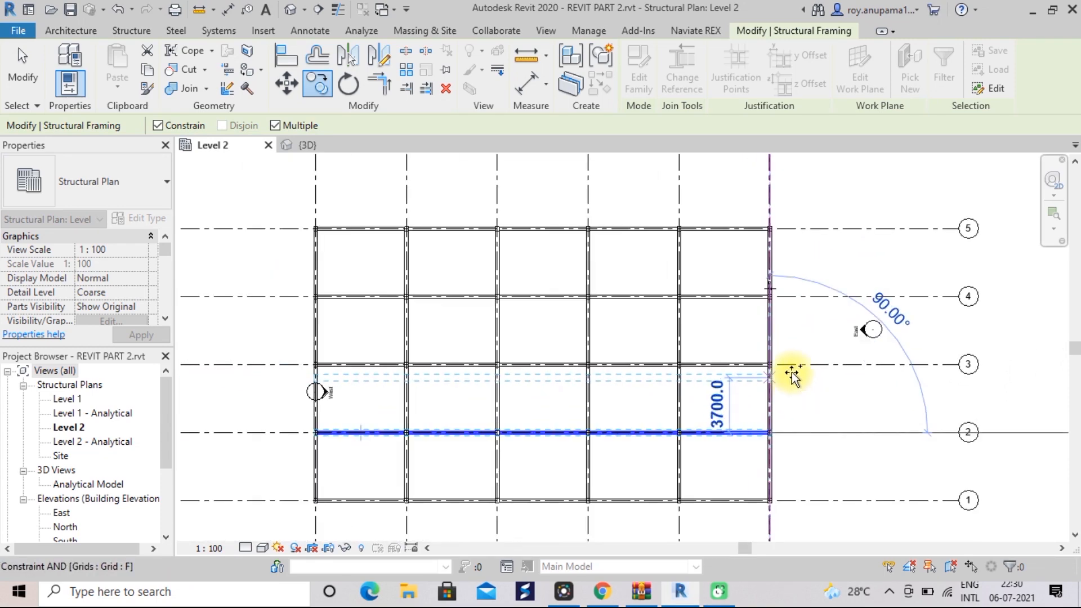
left_click(816, 330)
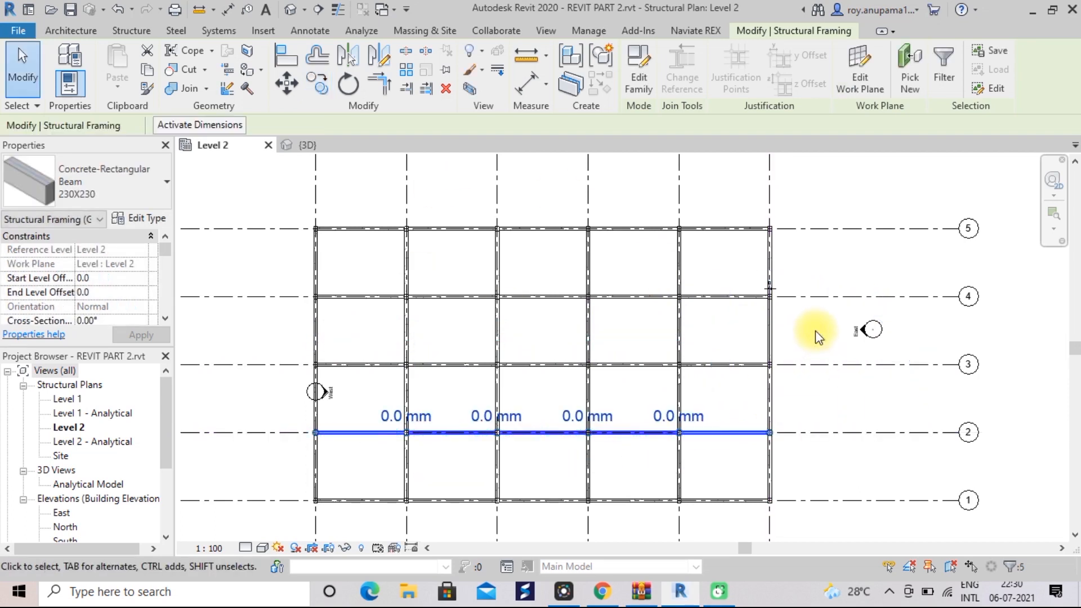
left_click(815, 330)
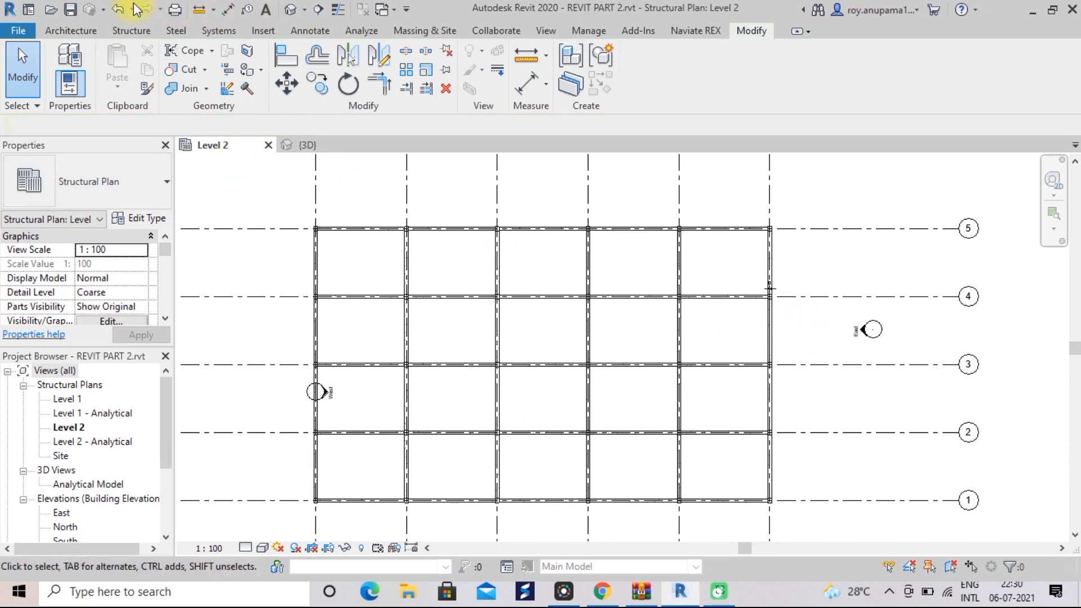
- Open the default 3D view of the frame and set its visual style to Shaded
left_click(288, 9)
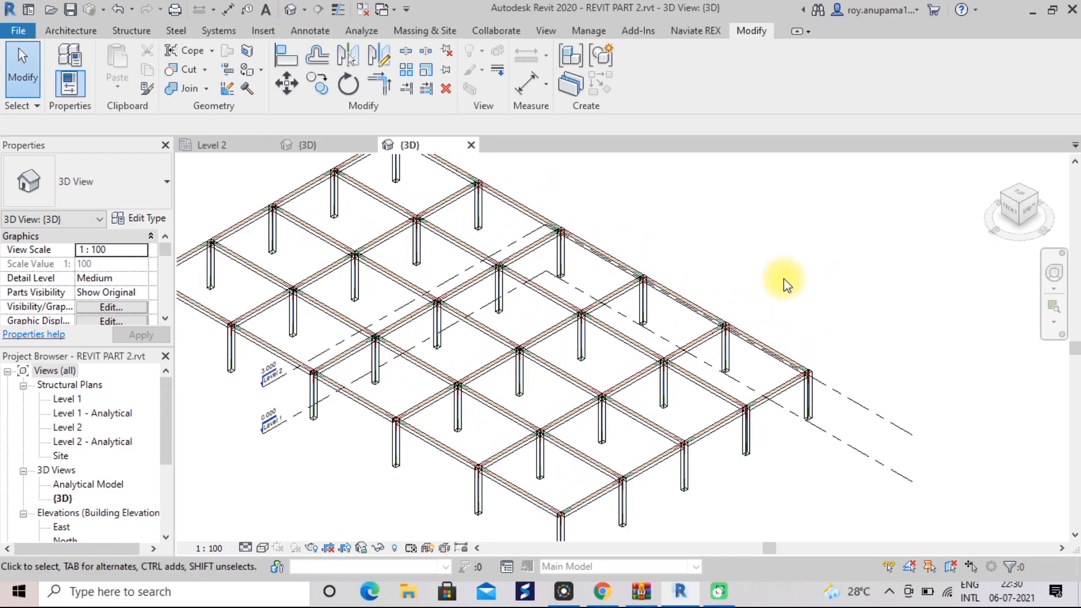
middle_click_drag(785, 282, 810, 270)
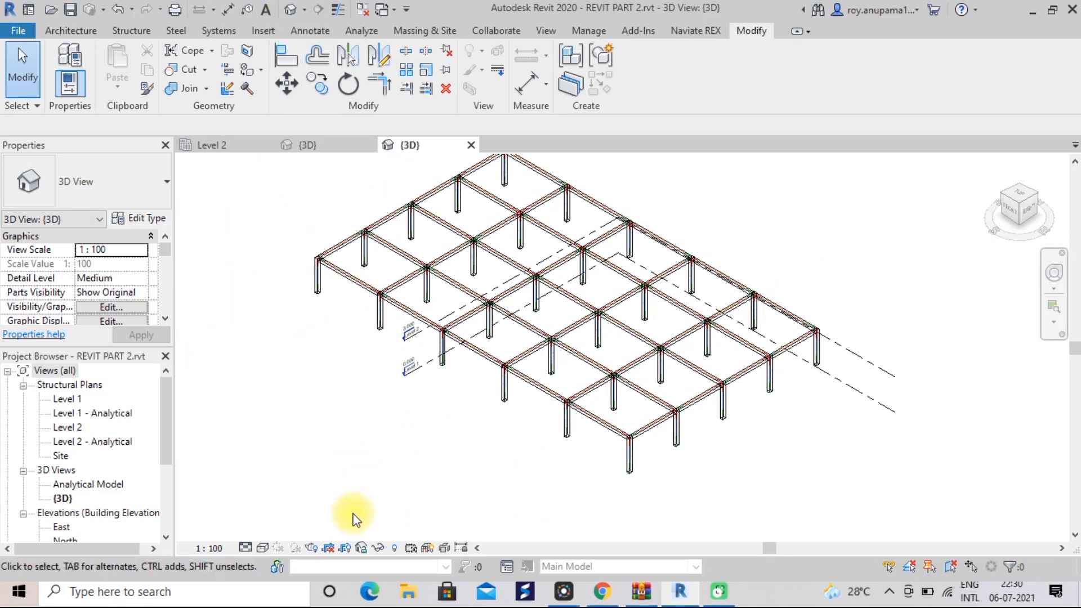
left_click(263, 542)
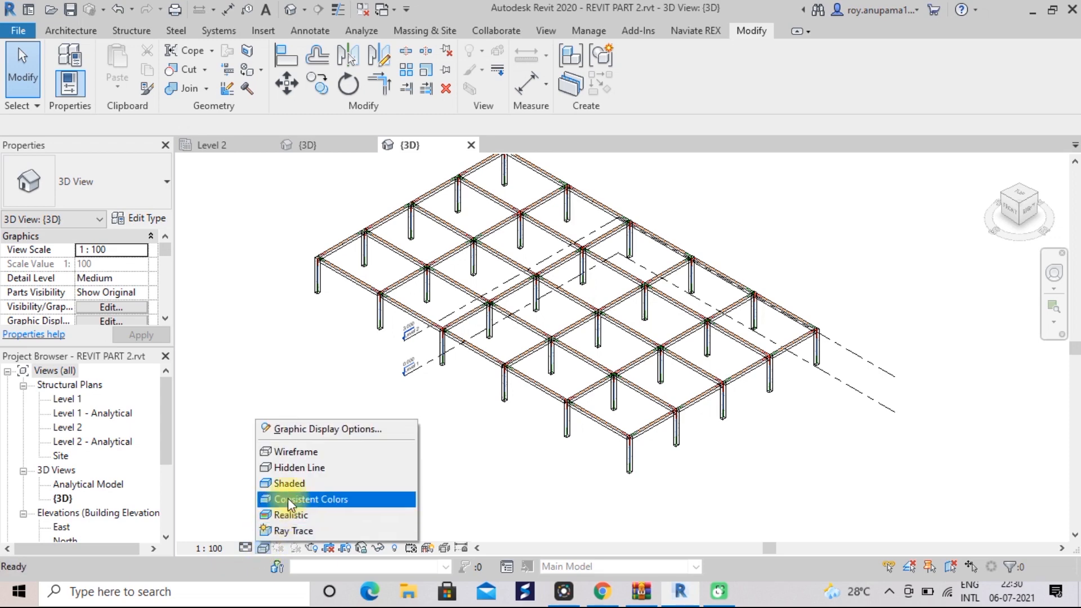
left_click(298, 480)
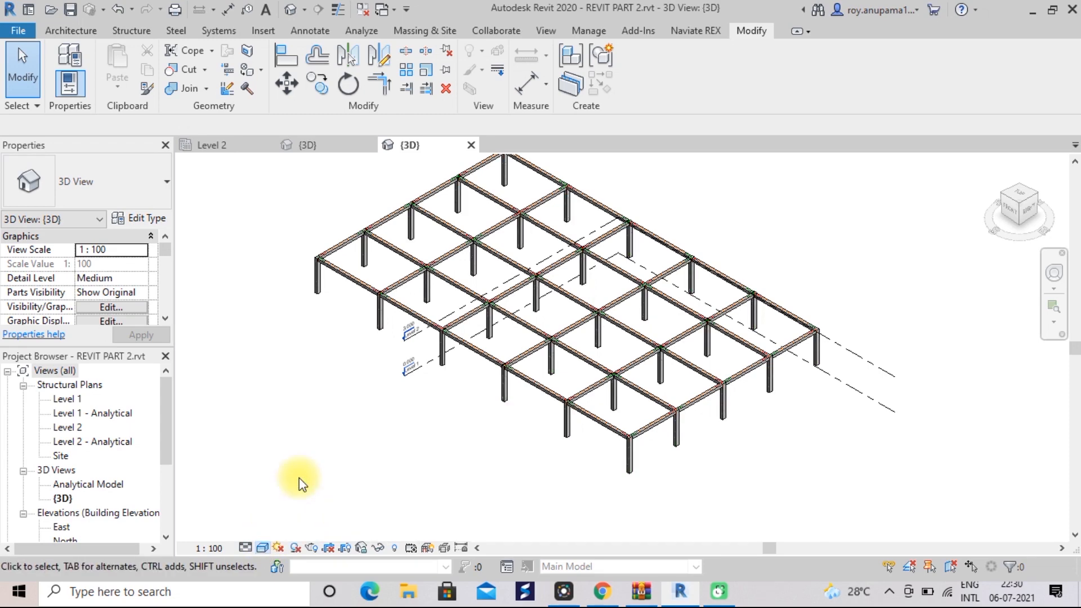
- Examine the beam-to-column joints at the near corner of the frame in the 3D view
scroll(404, 470, "up", 5)
middle_click_drag(586, 406, 342, 387)
scroll(490, 405, "up", 2)
scroll(519, 394, "down", 1)
scroll(343, 388, "down", 3)
scroll(717, 447, "down", 1)
scroll(685, 451, "up", 4)
middle_click_drag(685, 451, 783, 374)
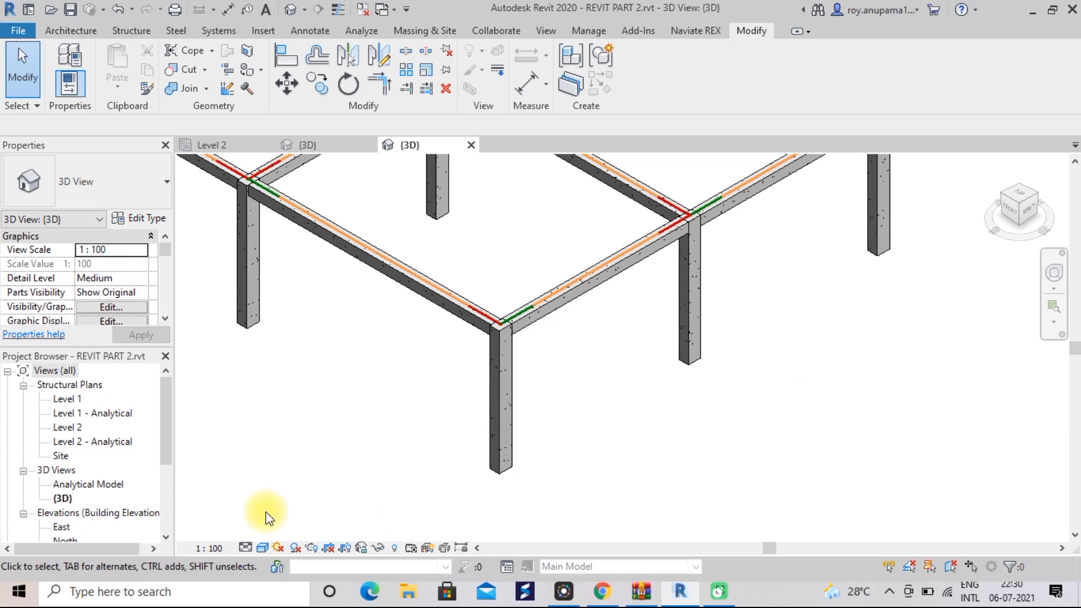
- Set the 3D view's visual style to Realistic
left_click(262, 548)
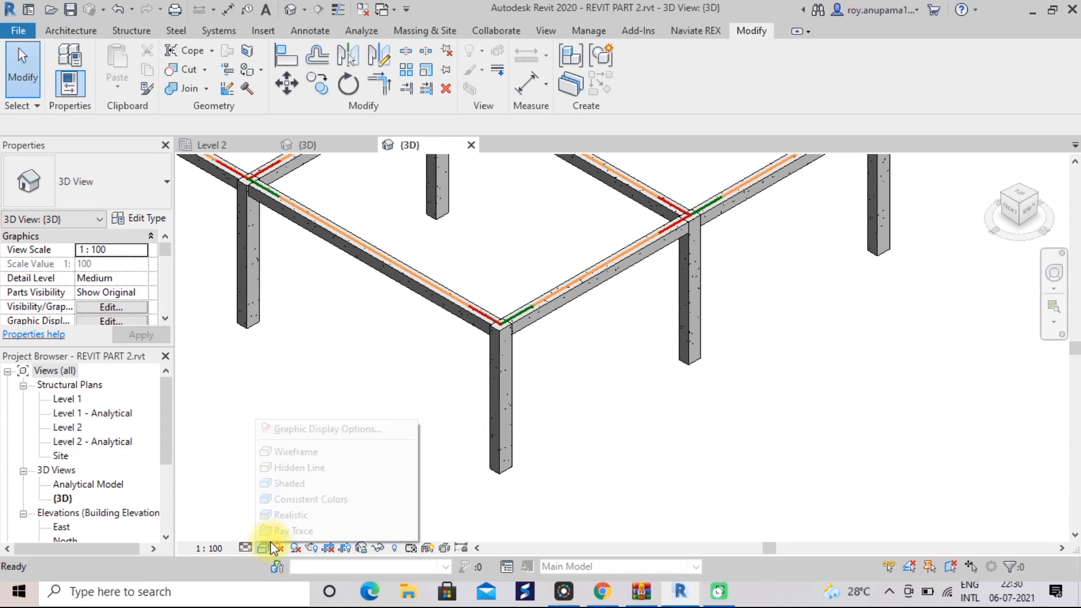
left_click(290, 515)
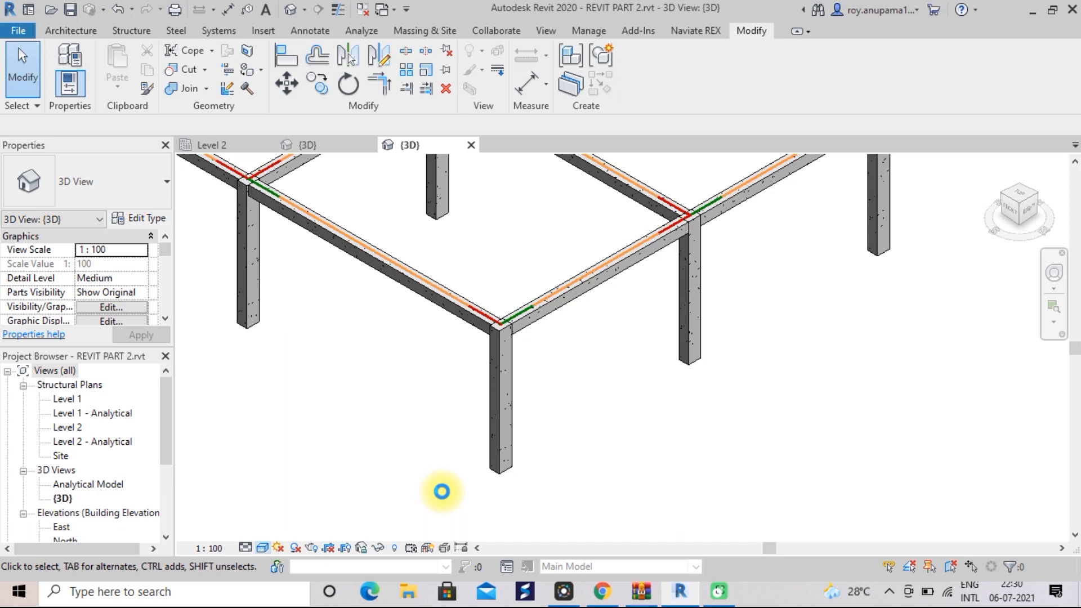
scroll(586, 430, "up", 3)
scroll(573, 437, "down", 6)
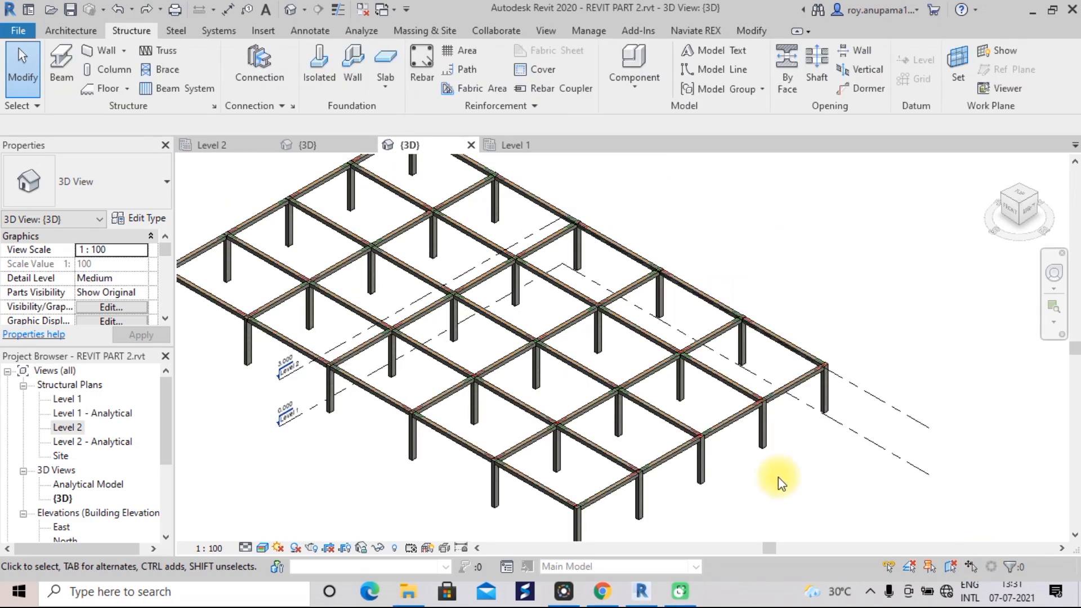
scroll(778, 478, "up", 3)
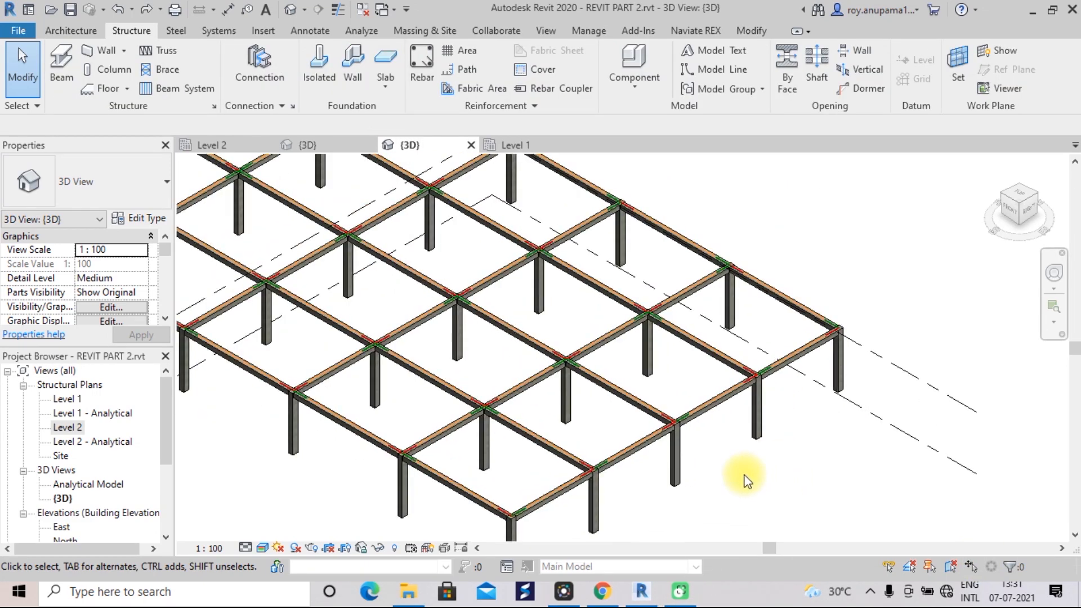
scroll(765, 442, "down", 5)
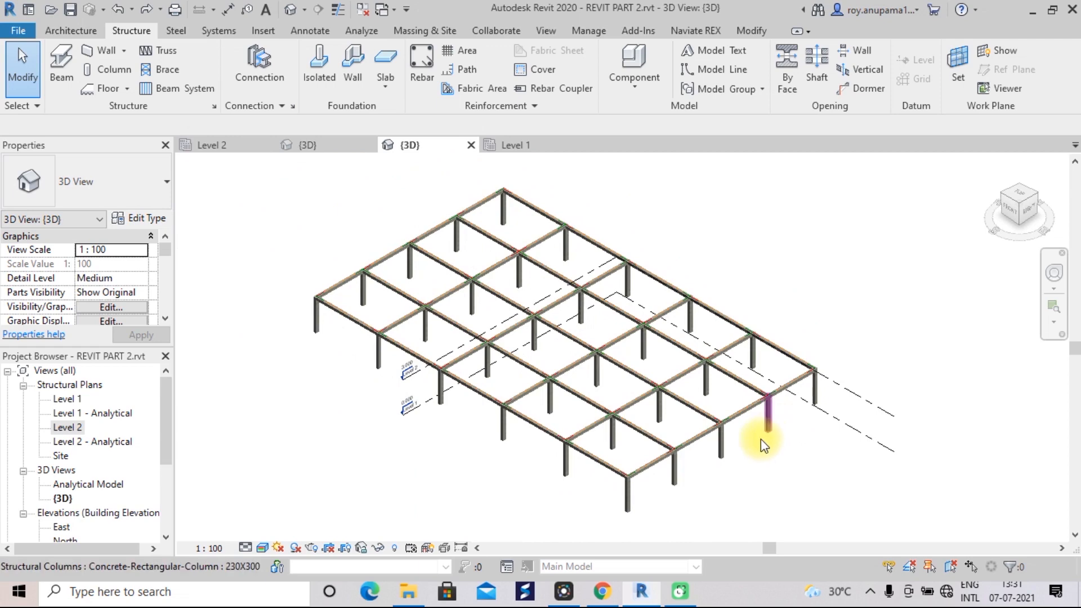
scroll(717, 432, "up", 5)
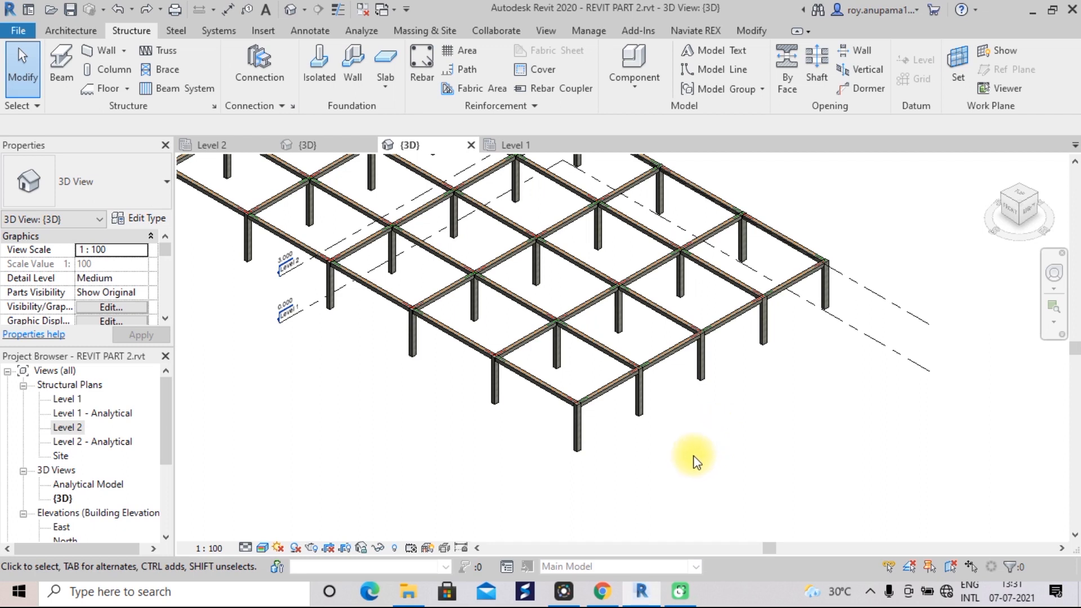
scroll(687, 461, "up", 2)
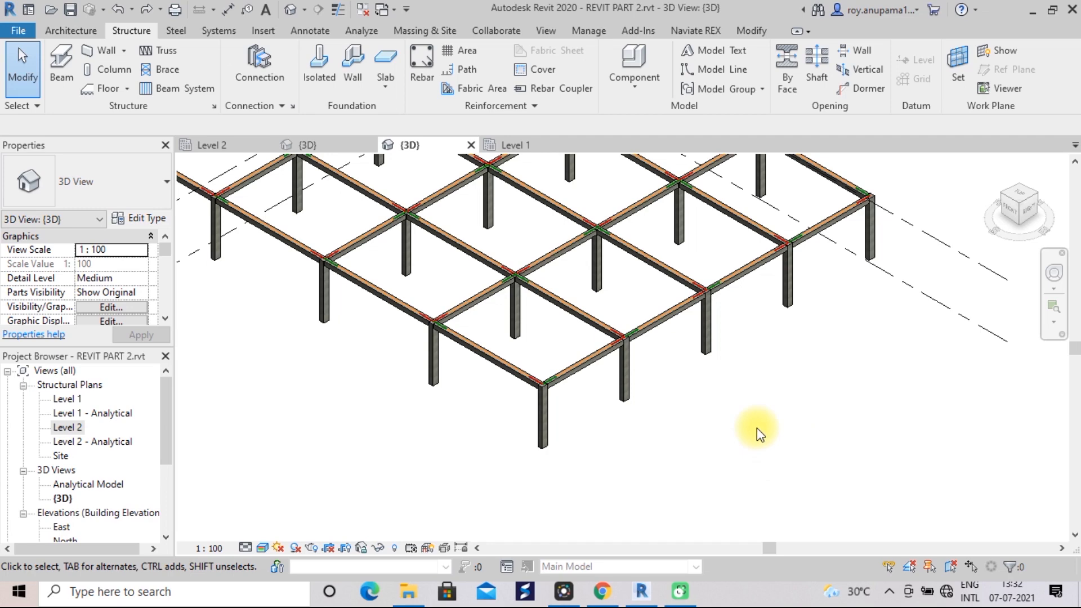
- Start an isolated foundation and review the type properties of the M_Footing-Rectangular 1800 x 1200 x 450mm footing
scroll(748, 377, "down", 3)
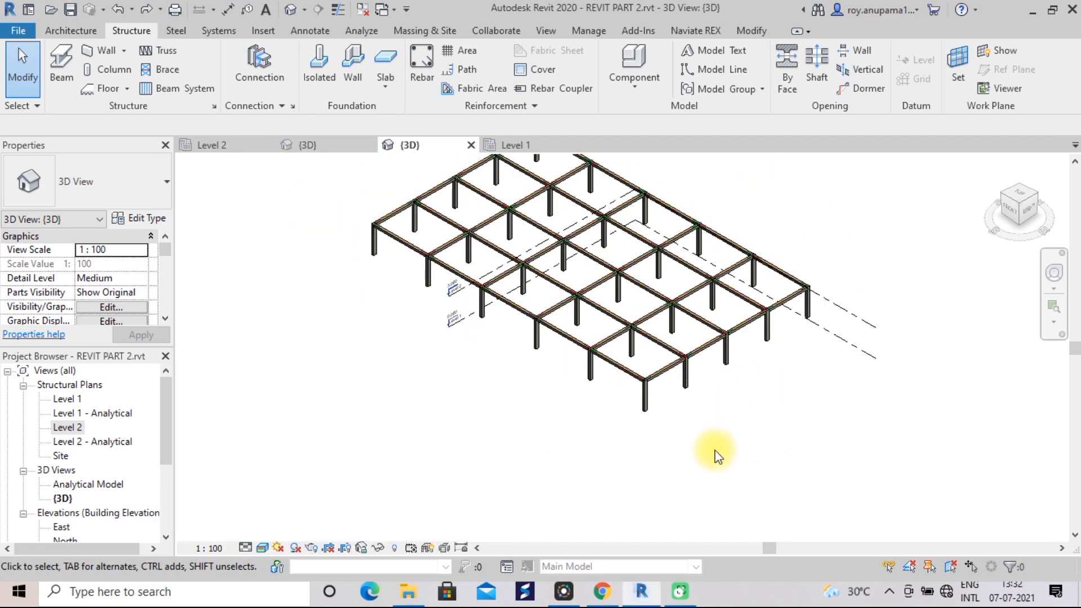
scroll(767, 415, "down", 1)
middle_click_drag(767, 415, 728, 452)
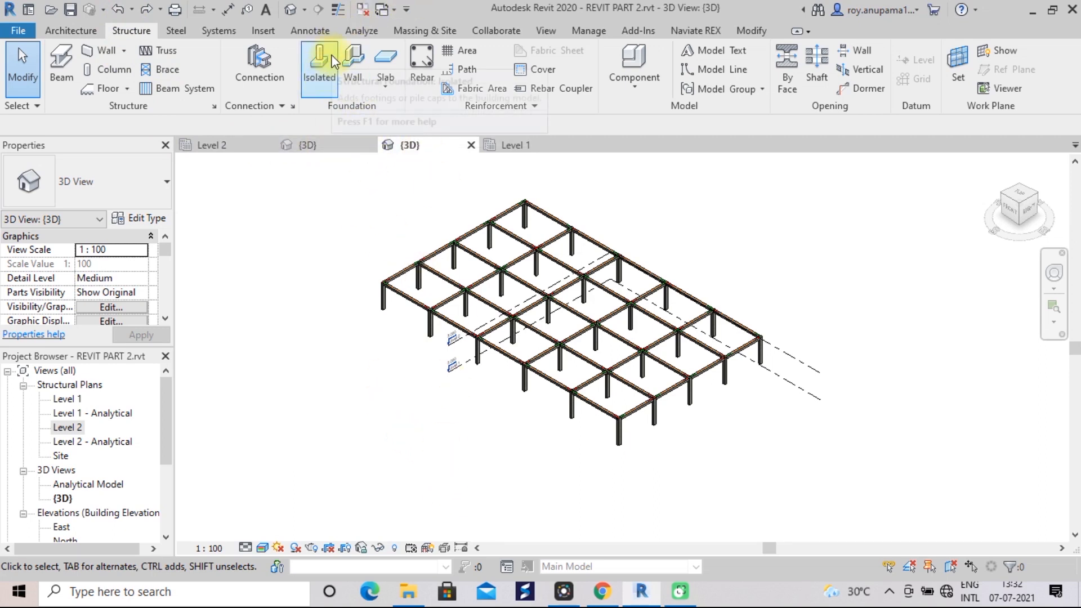
left_click(319, 73)
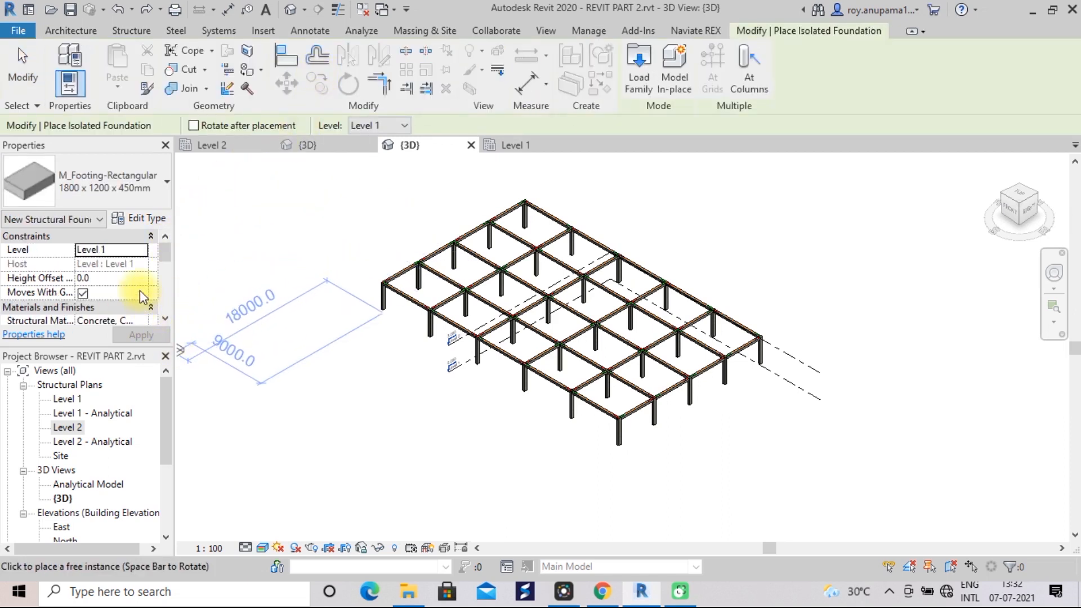
left_click(145, 218)
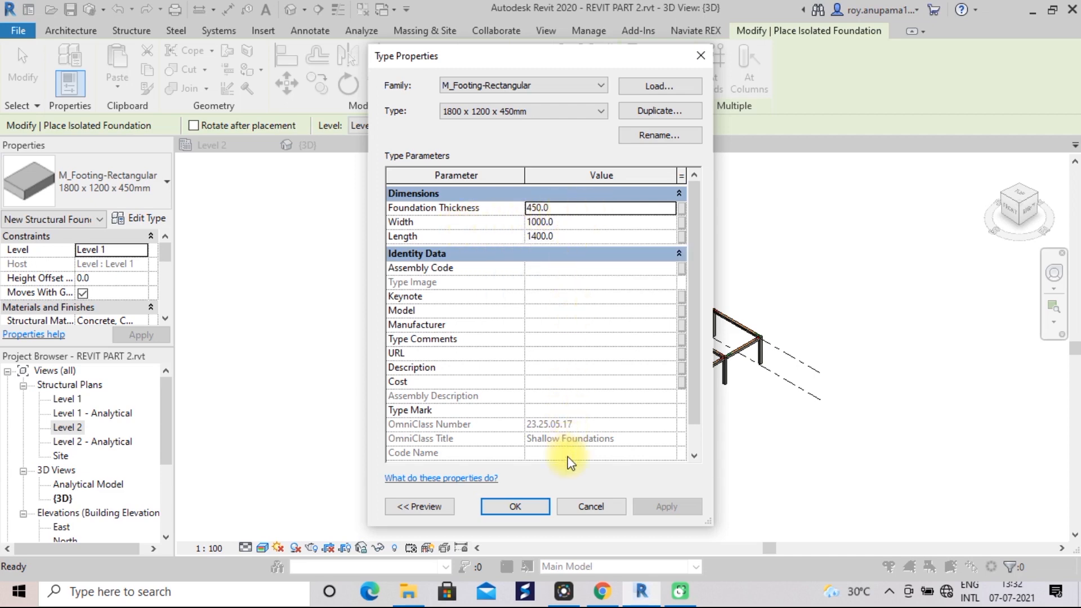
left_click(518, 506)
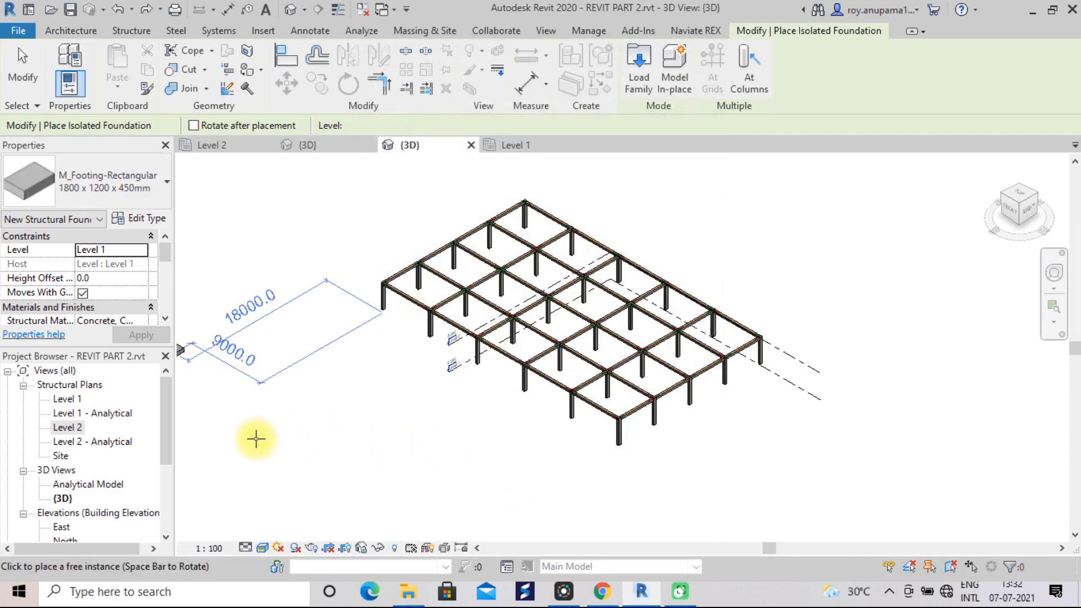
- Open the Level 1 structural plan with the whole column grid in view
double_click(69, 400)
scroll(346, 332, "up", 3)
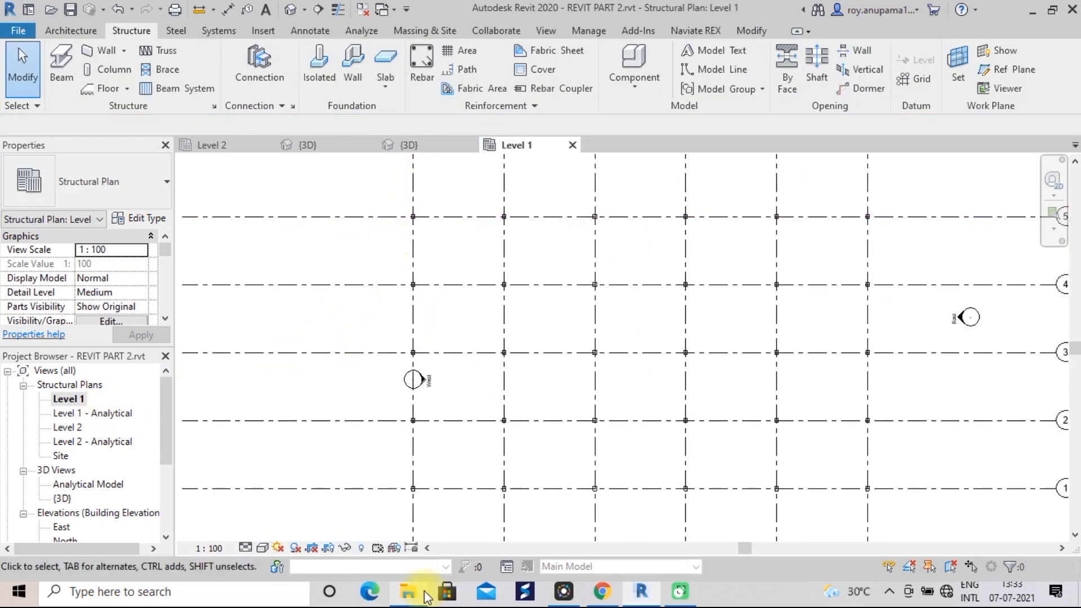
scroll(542, 407, "down", 3)
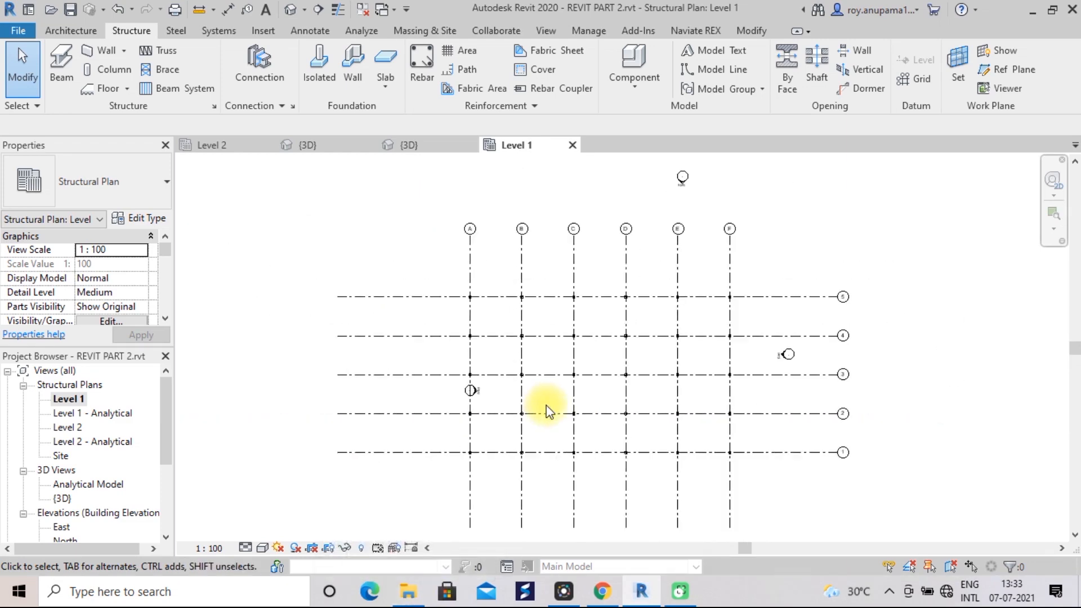
scroll(548, 414, "up", 2)
scroll(548, 416, "down", 3)
middle_click_drag(568, 435, 474, 439)
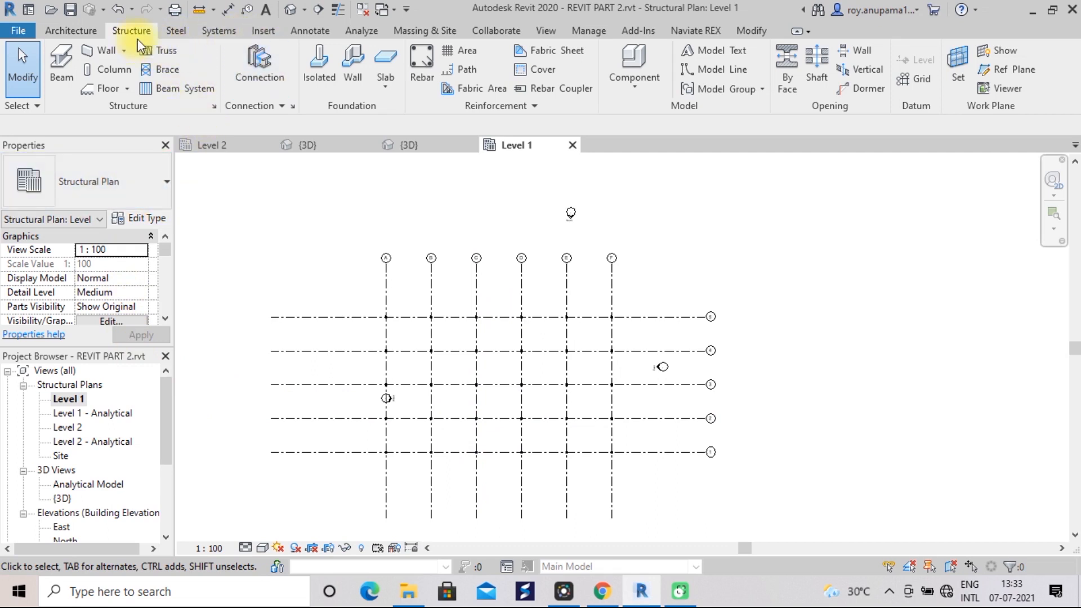
- Place M_Footing-Rectangular 1800 x 1200 x 450mm isolated footings at the six columns on grid line 5, from grid A to F
left_click(323, 56)
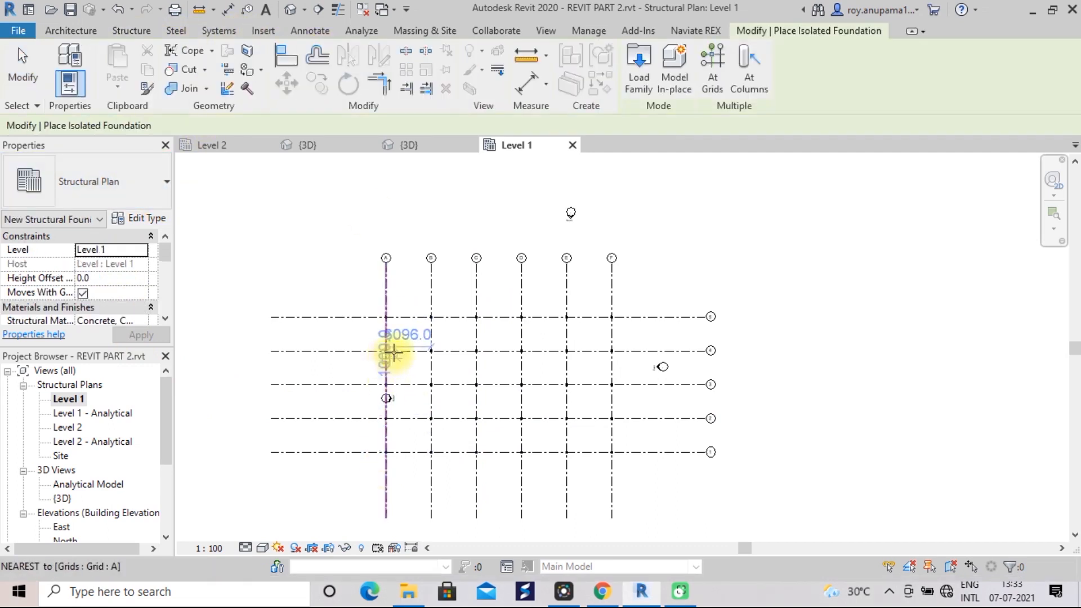
scroll(393, 344, "up", 3)
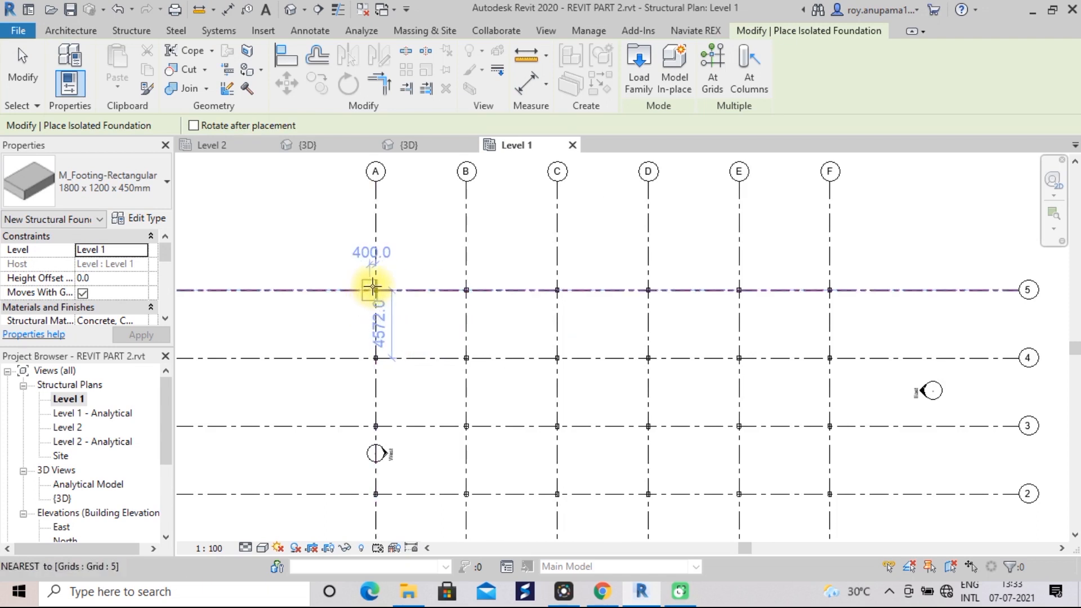
left_click(376, 287)
left_click(466, 288)
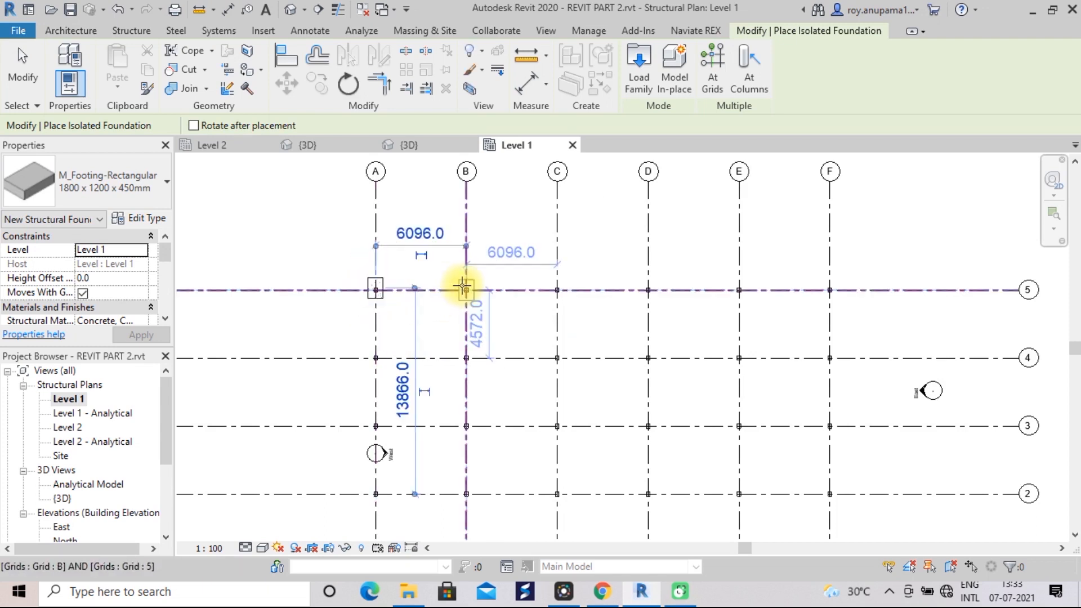
left_click(556, 287)
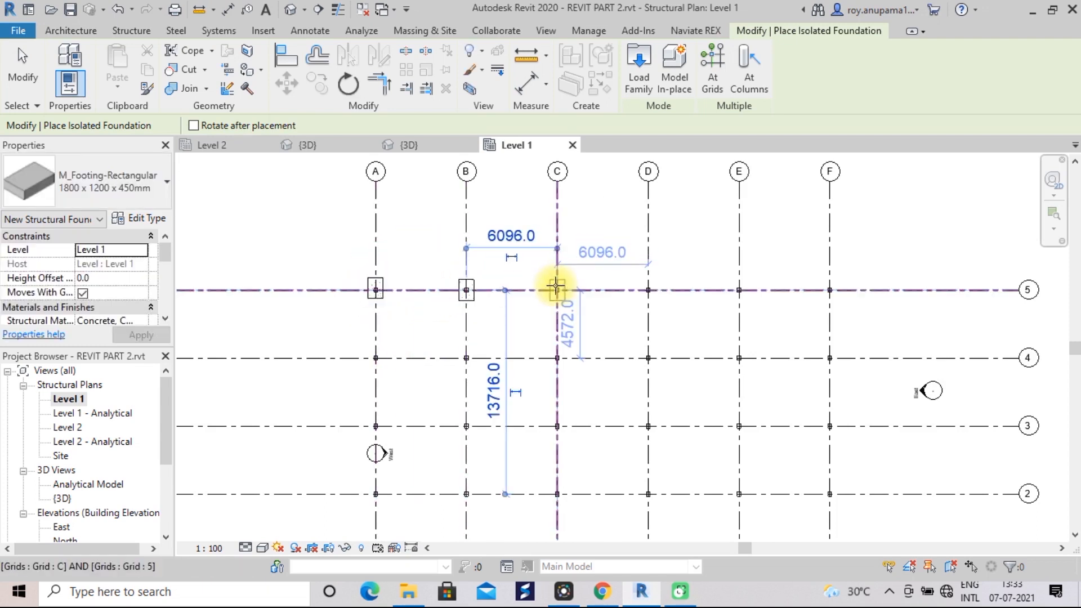
left_click(648, 288)
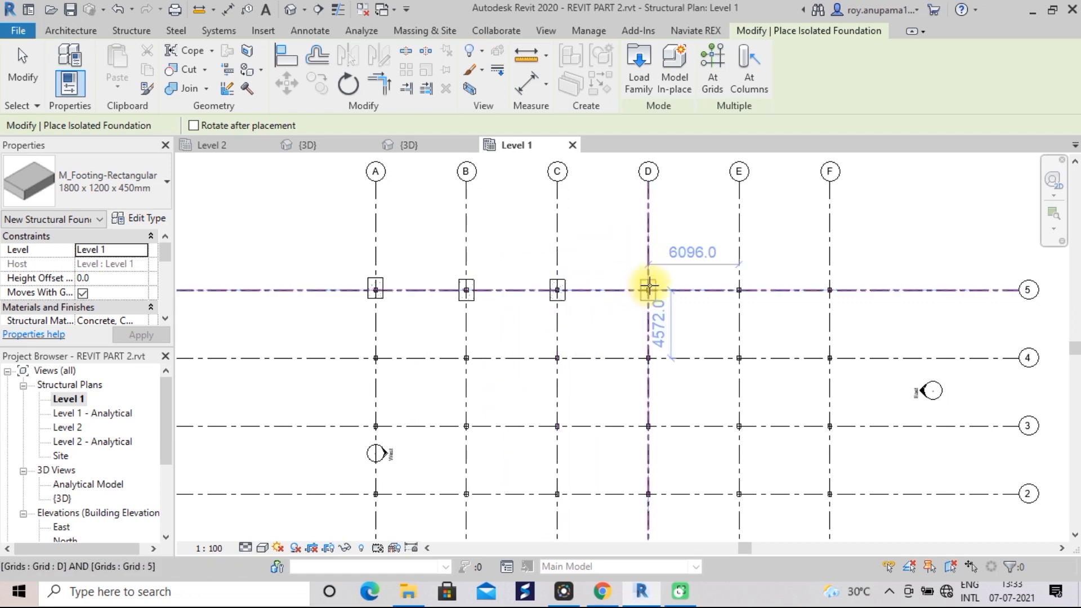
left_click(737, 287)
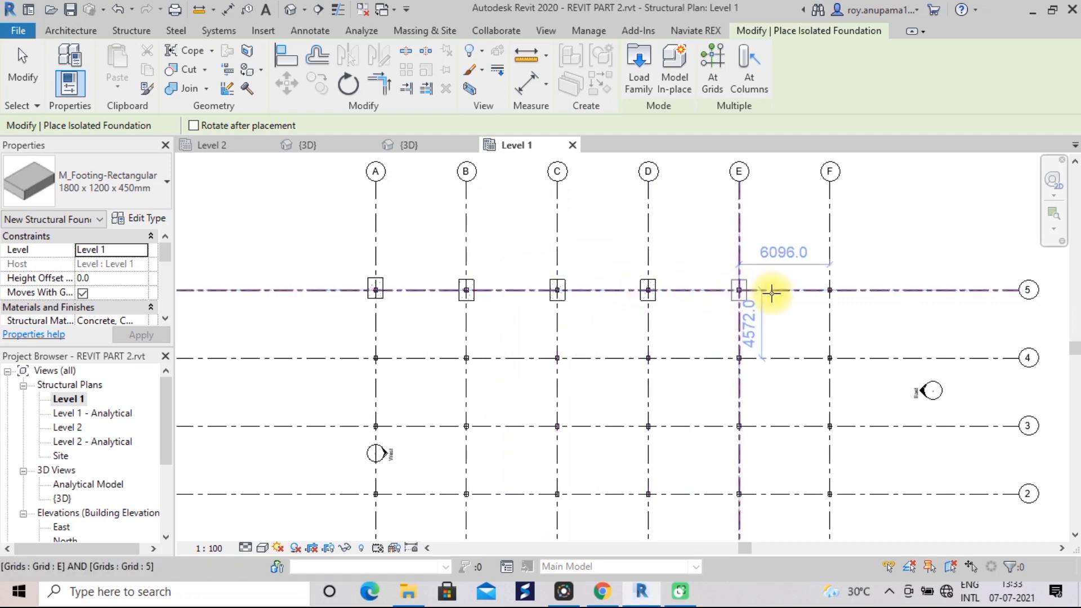
left_click(830, 287)
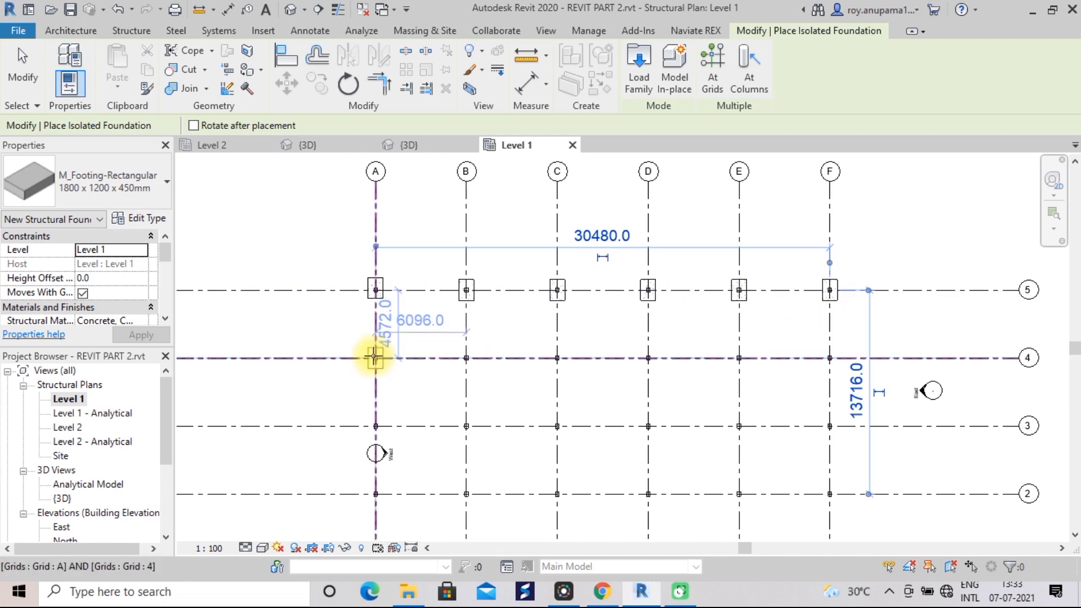
- Place isolated footings at the columns on grid line 4 from grid A to E, rotating the footing at E square to the grid
scroll(374, 357, "up", 2)
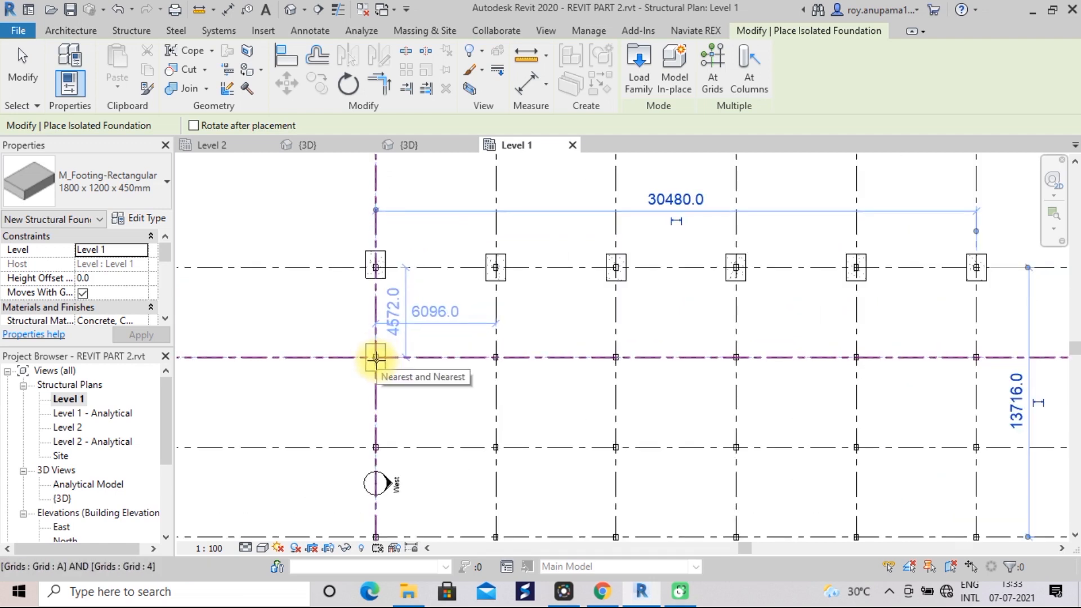
left_click(375, 358)
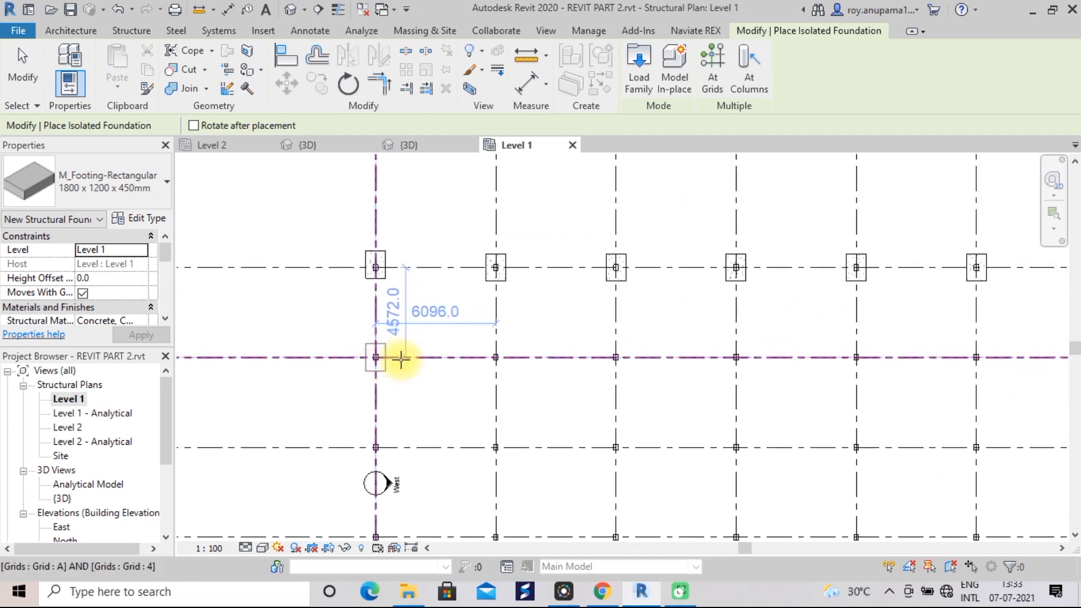
left_click(494, 357)
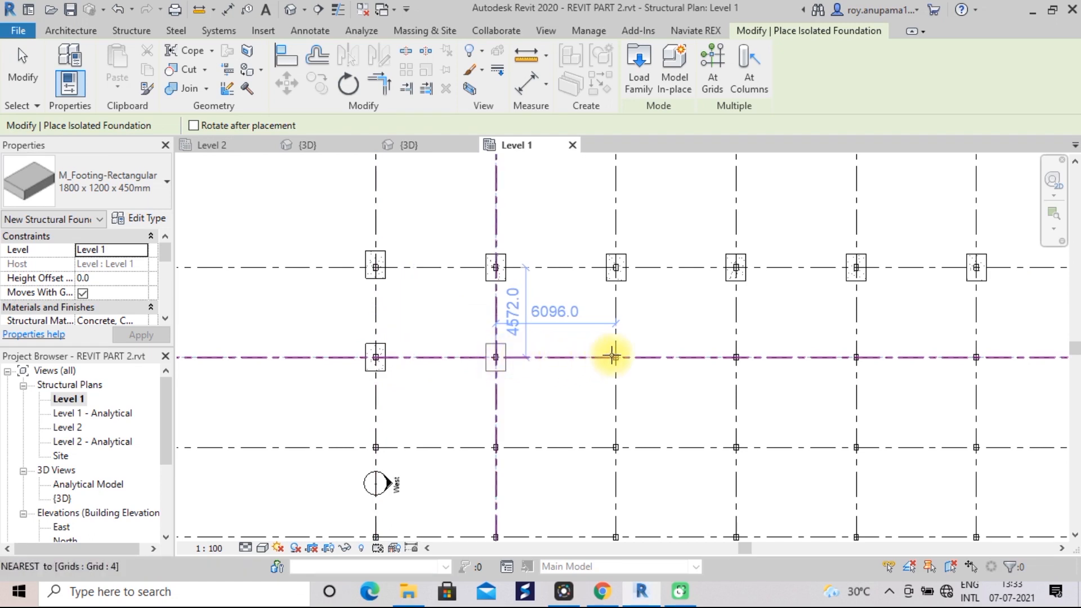
left_click(616, 356)
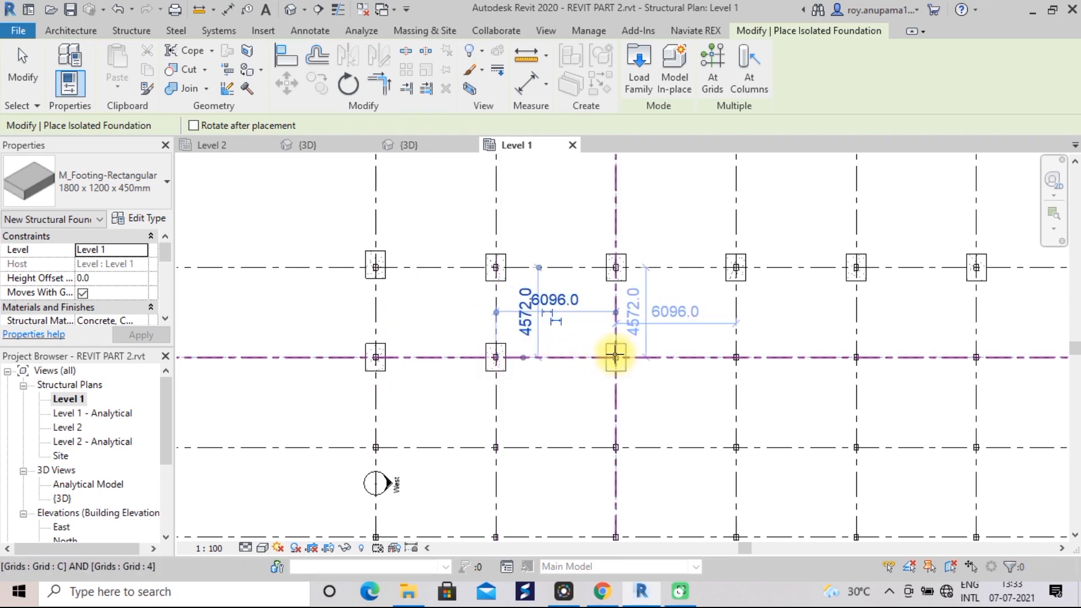
left_click(734, 356)
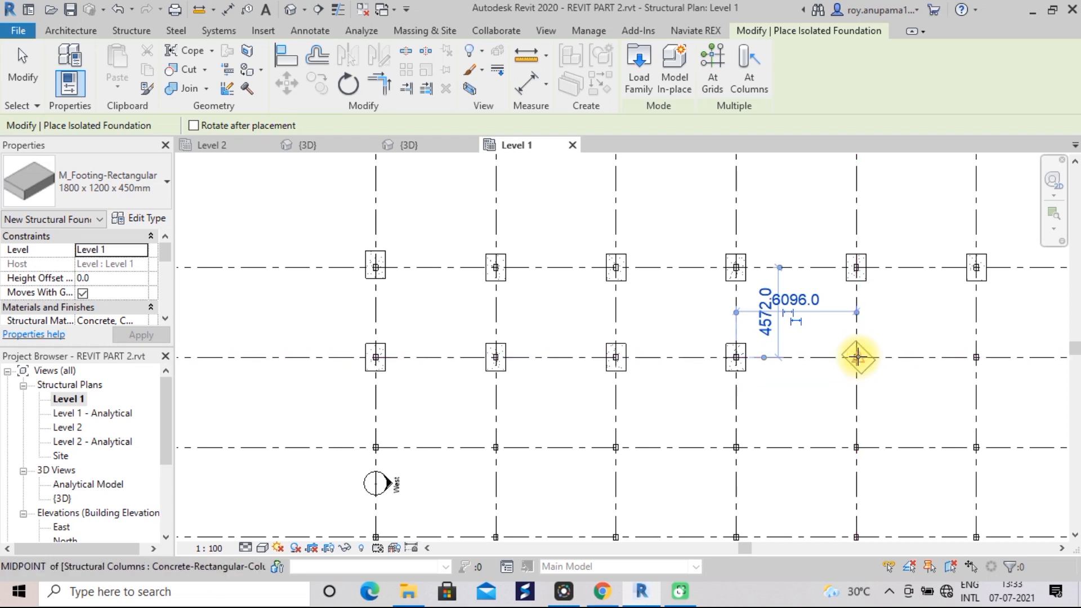
key("space")
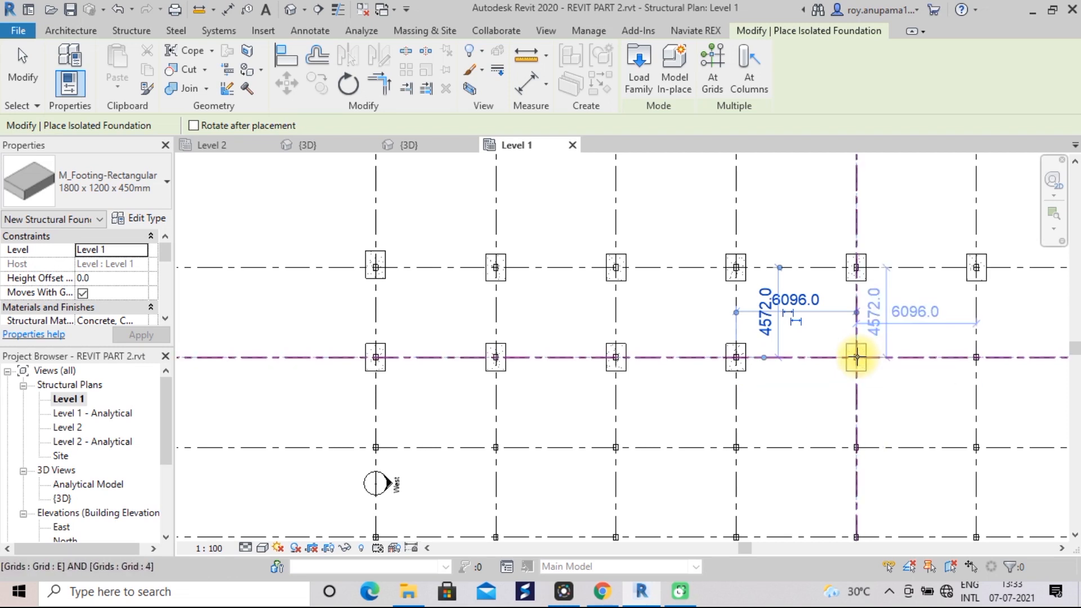
left_click(857, 357)
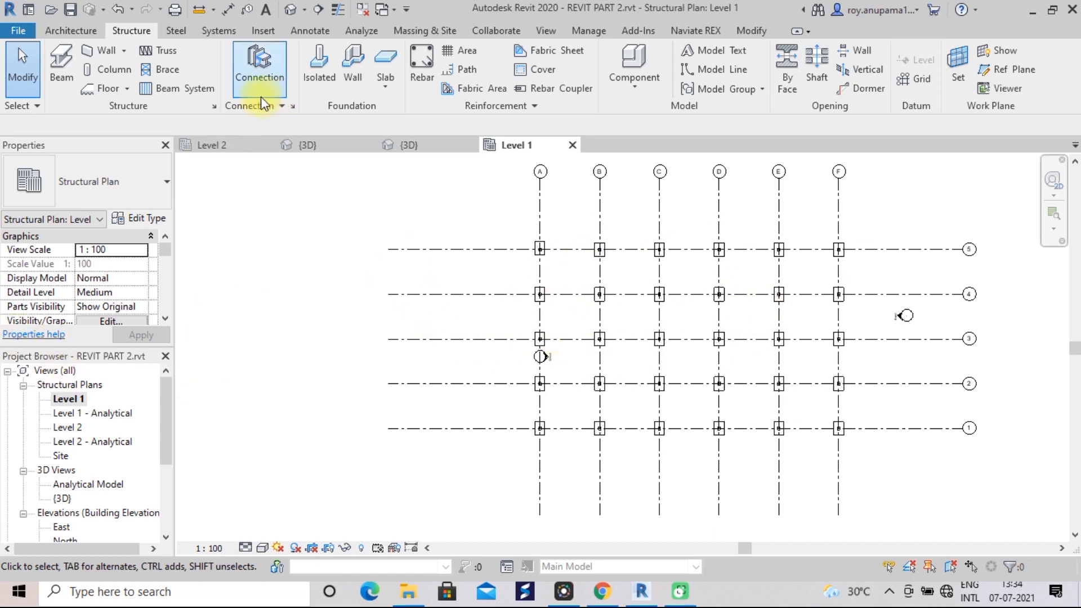
- Open the default 3D view and examine the footings under the columns at the near side of the frame
left_click(289, 11)
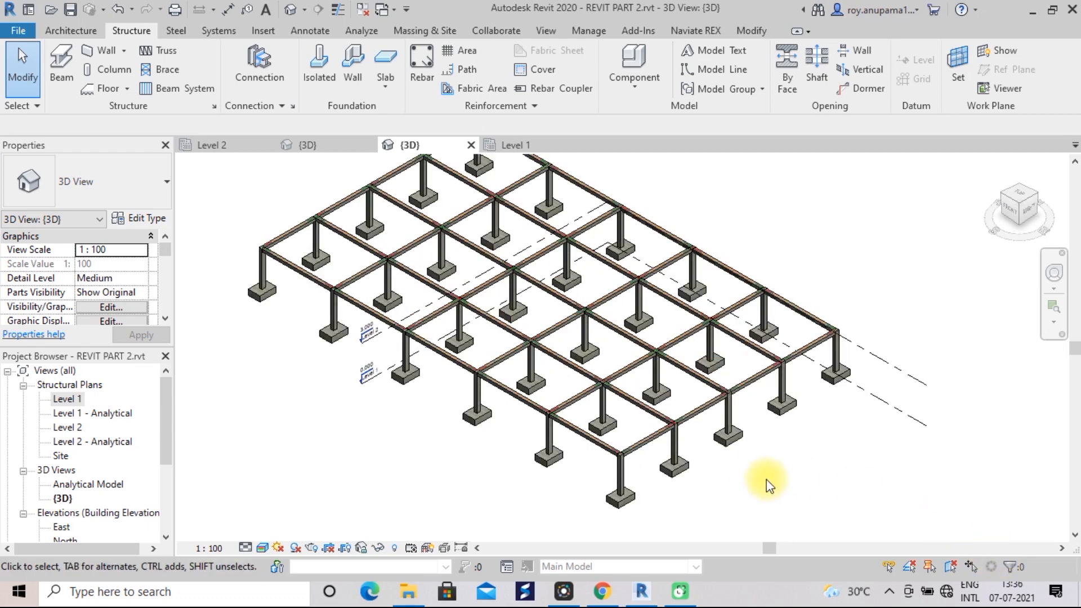
scroll(769, 479, "up", 4)
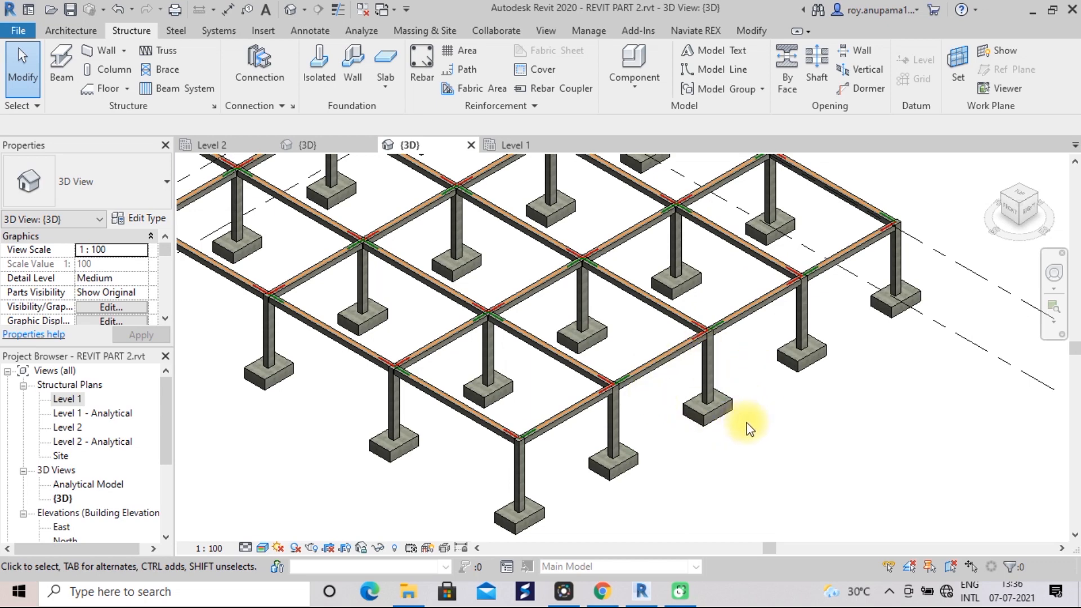
scroll(772, 444, "down", 4)
scroll(772, 448, "up", 4)
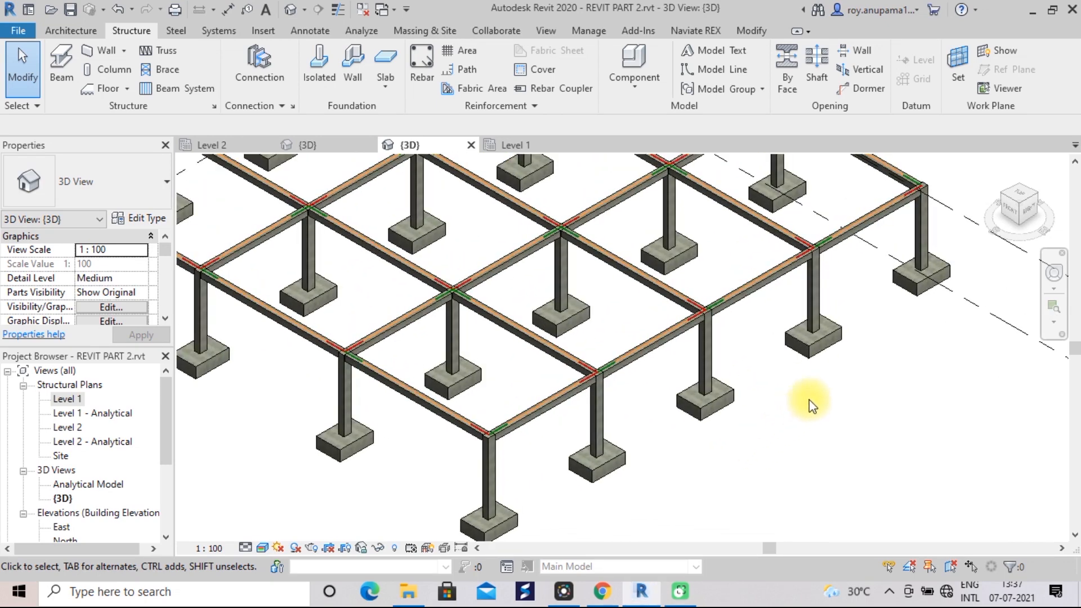
scroll(809, 409, "down", 3)
scroll(803, 400, "up", 1)
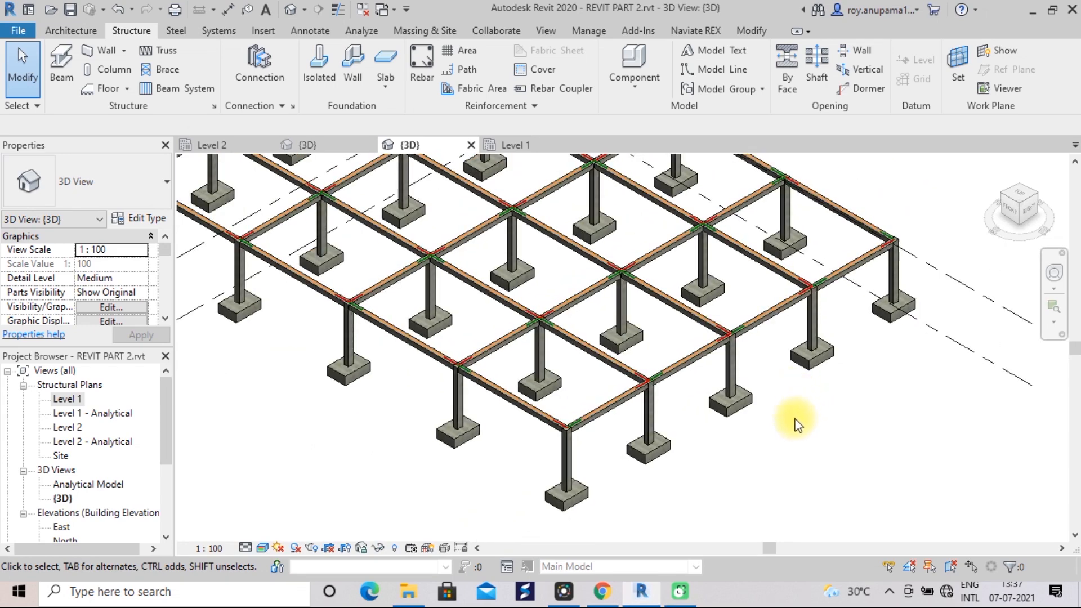
scroll(792, 462, "up", 2)
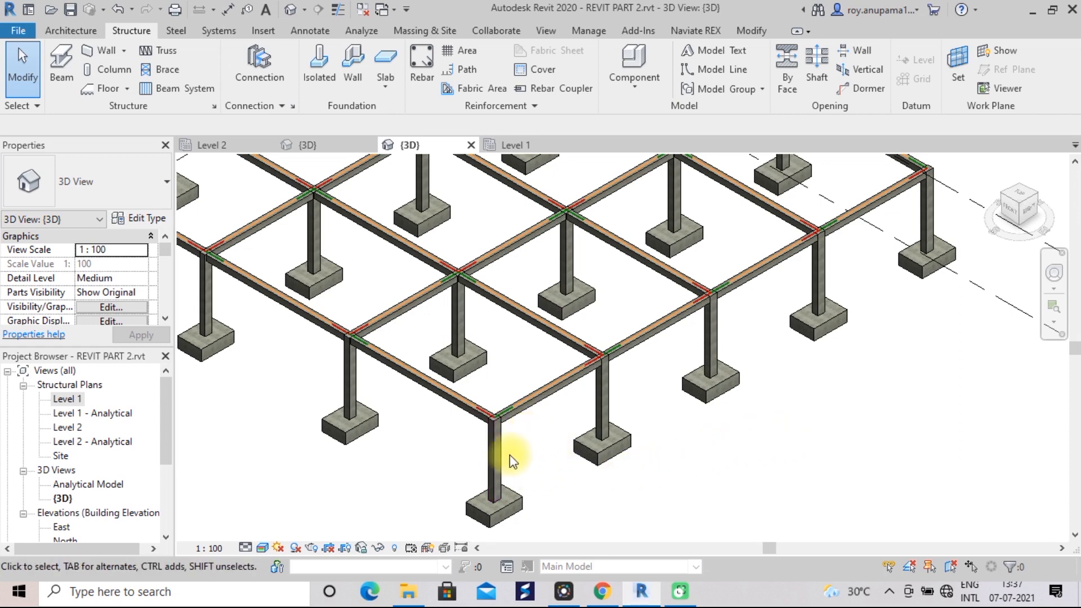
scroll(768, 442, "down", 2)
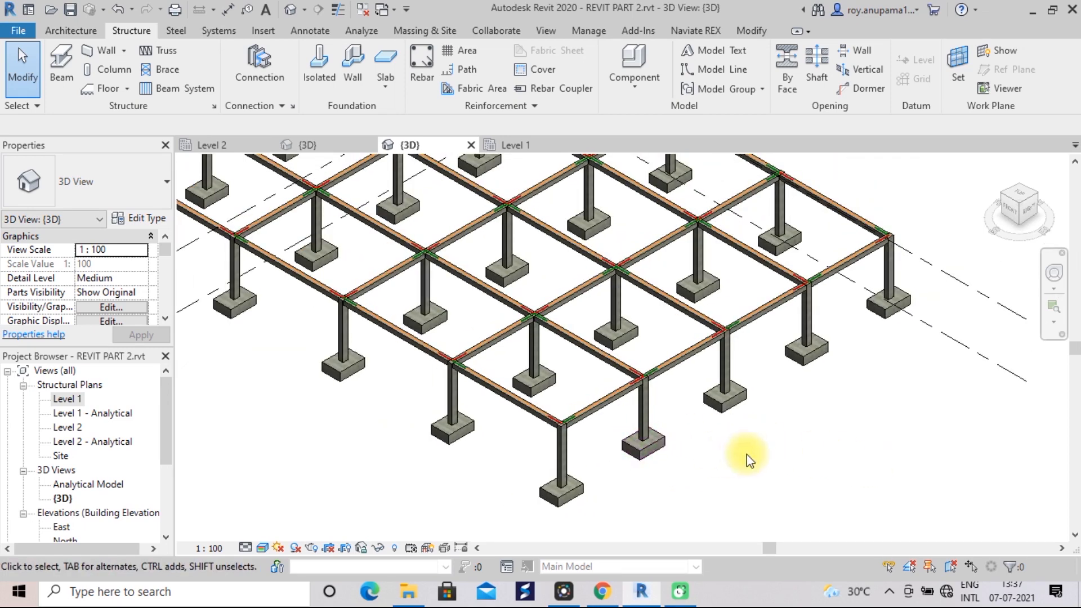
- Open the Level 2 structural plan and focus on the beam-to-column joint at the intersection of grids A and 1
double_click(68, 427)
scroll(501, 445, "up", 4)
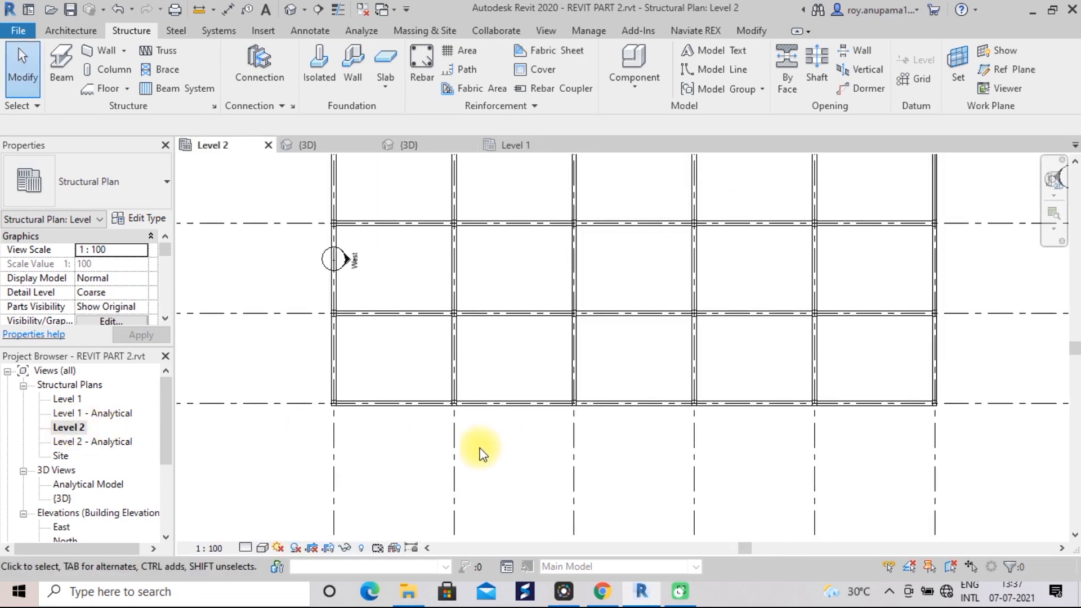
scroll(327, 443, "up", 5)
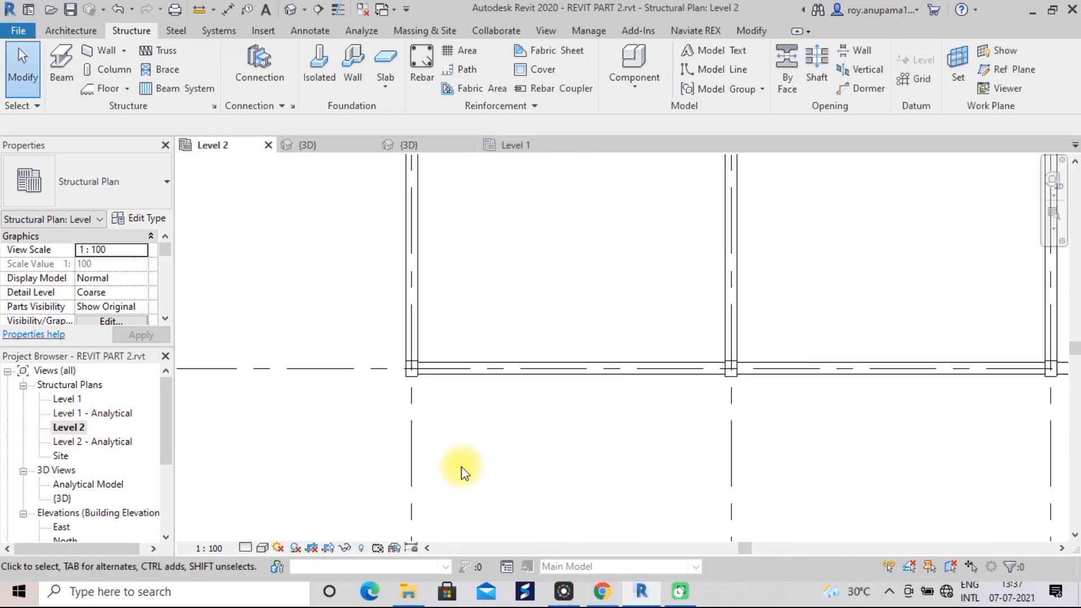
scroll(409, 384, "up", 3)
middle_click_drag(459, 388, 488, 454)
scroll(502, 418, "up", 2)
middle_click_drag(472, 403, 487, 451)
scroll(476, 436, "up", 1)
middle_click_drag(446, 420, 492, 417)
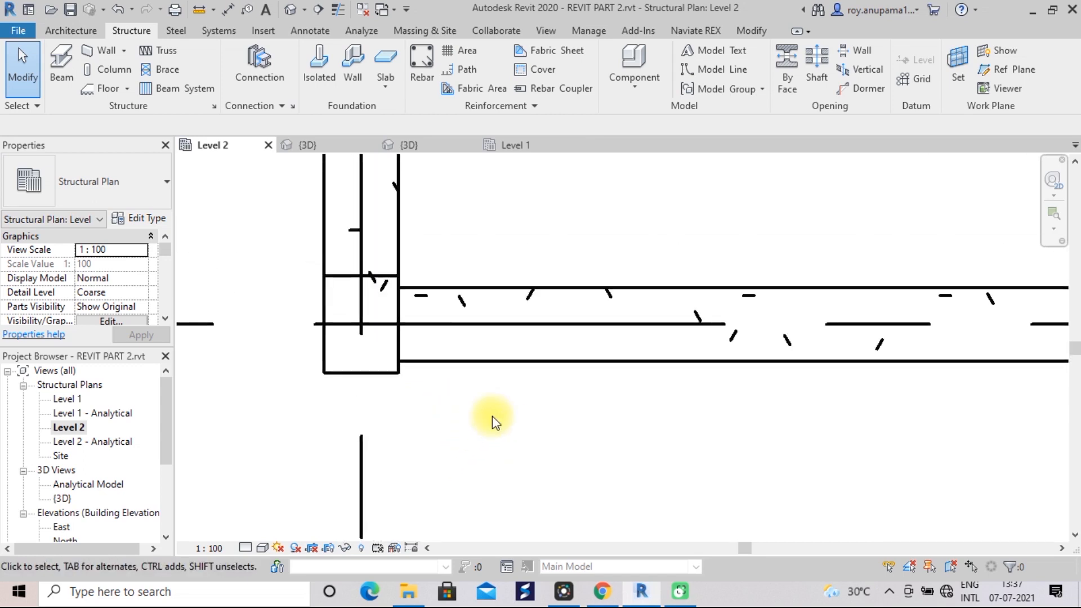
- Draw a horizontal section line with 0.0 offset through the corner column at A-1 and the start of the grid line 1 beam
left_click(545, 31)
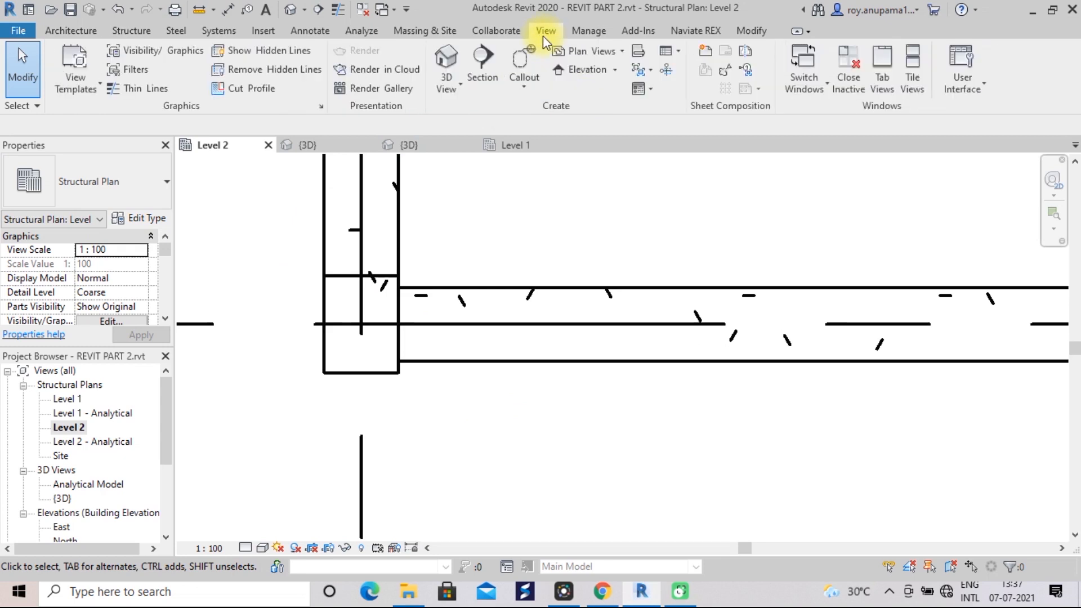
left_click(477, 72)
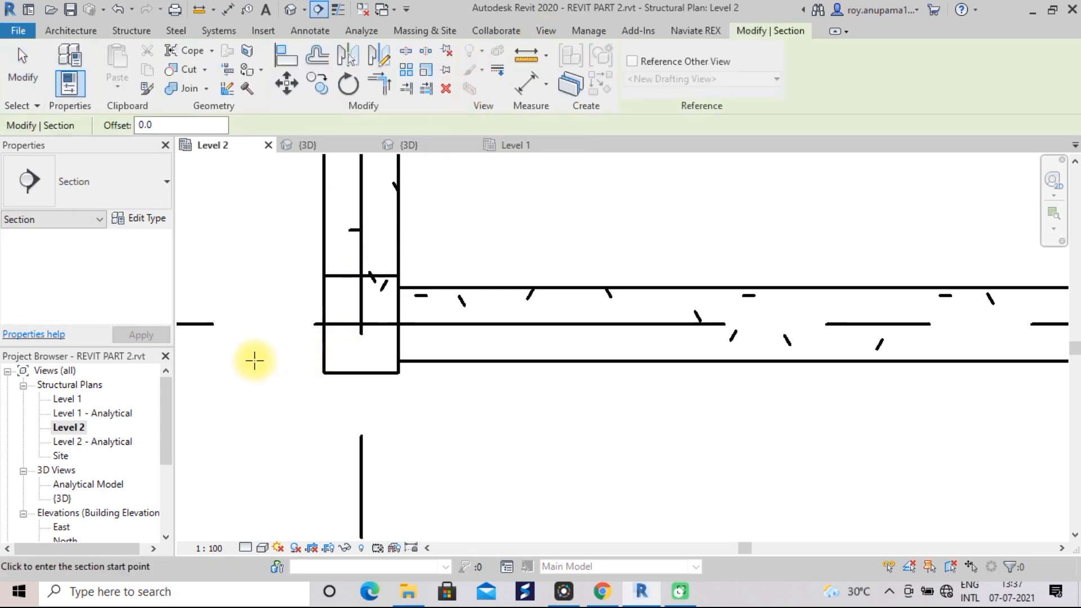
left_click(237, 357)
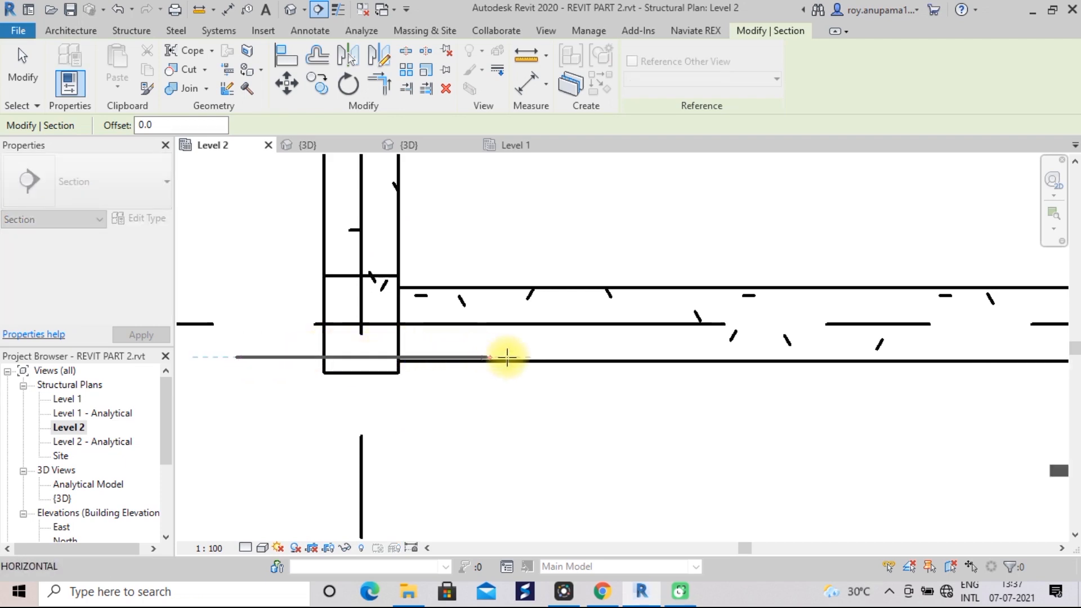
left_click(545, 357)
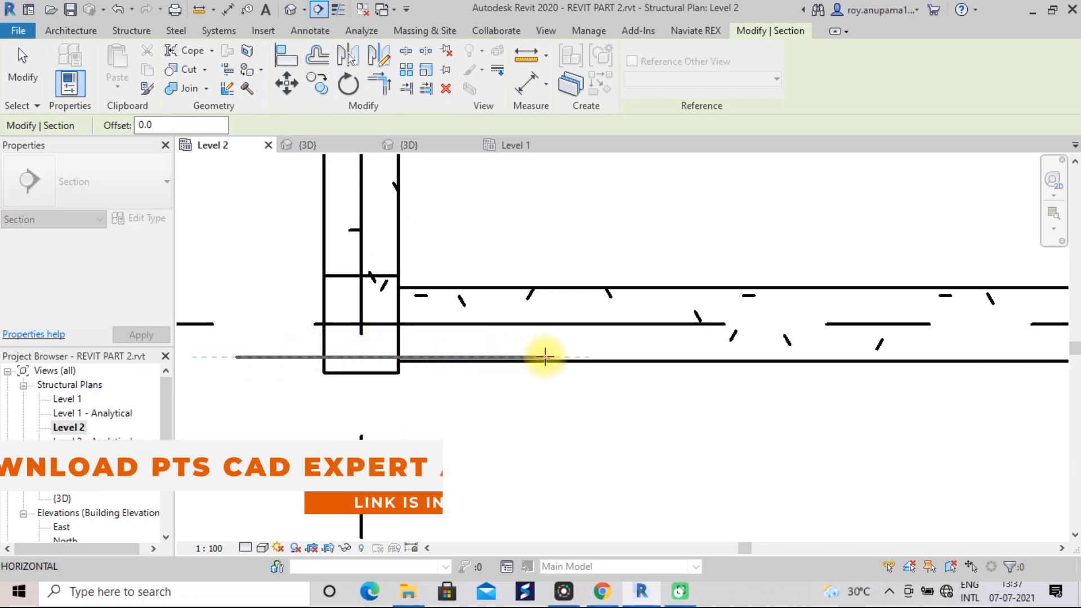
- Shorten the new section's view depth so it ends just behind the corner column joint at A-1
scroll(498, 343, "down", 3)
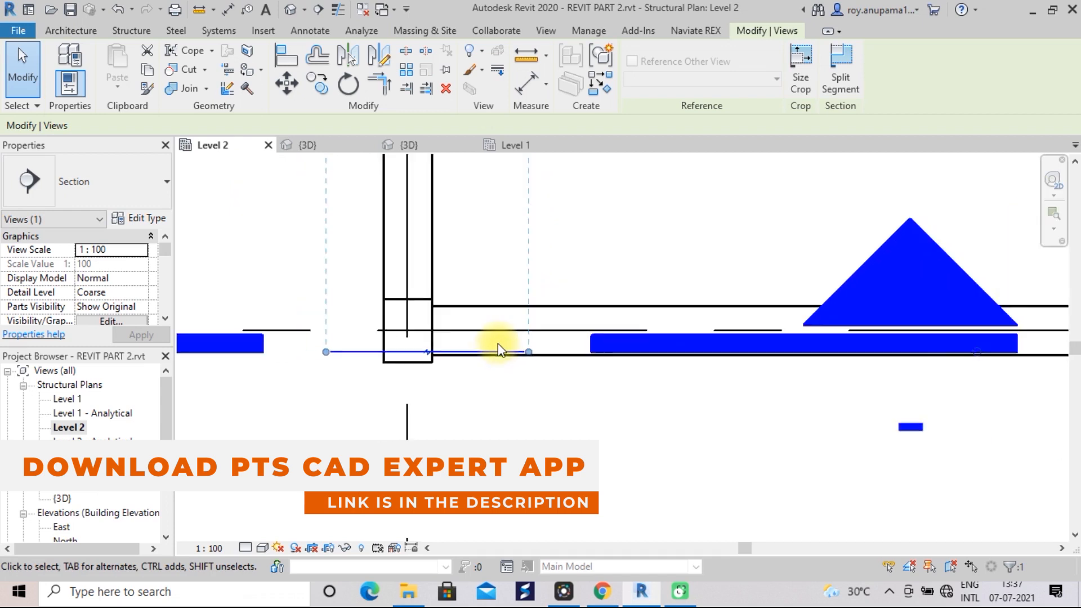
middle_click_drag(490, 271, 483, 386)
scroll(496, 369, "down", 4)
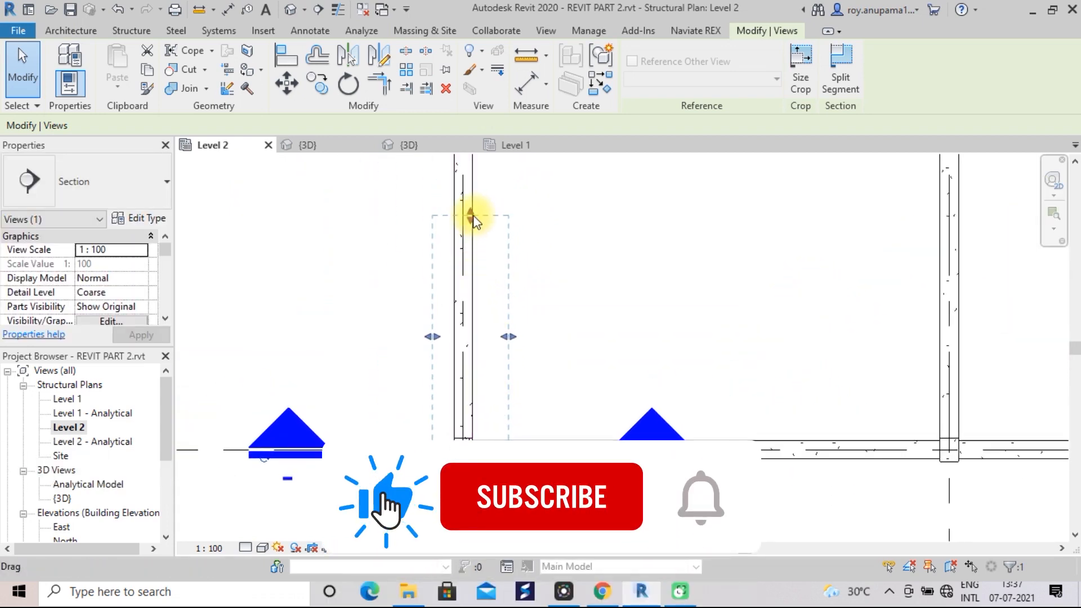
left_click_drag(473, 222, 471, 409)
- Go to the view of the new section and focus on the column, beam end and footing
right_click(486, 418)
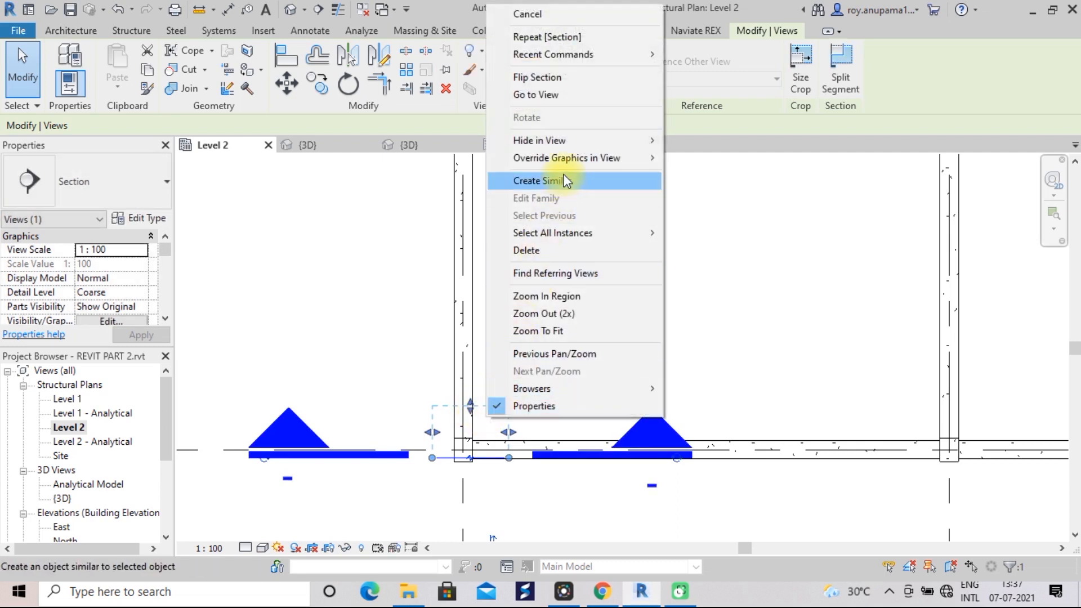
left_click(564, 107)
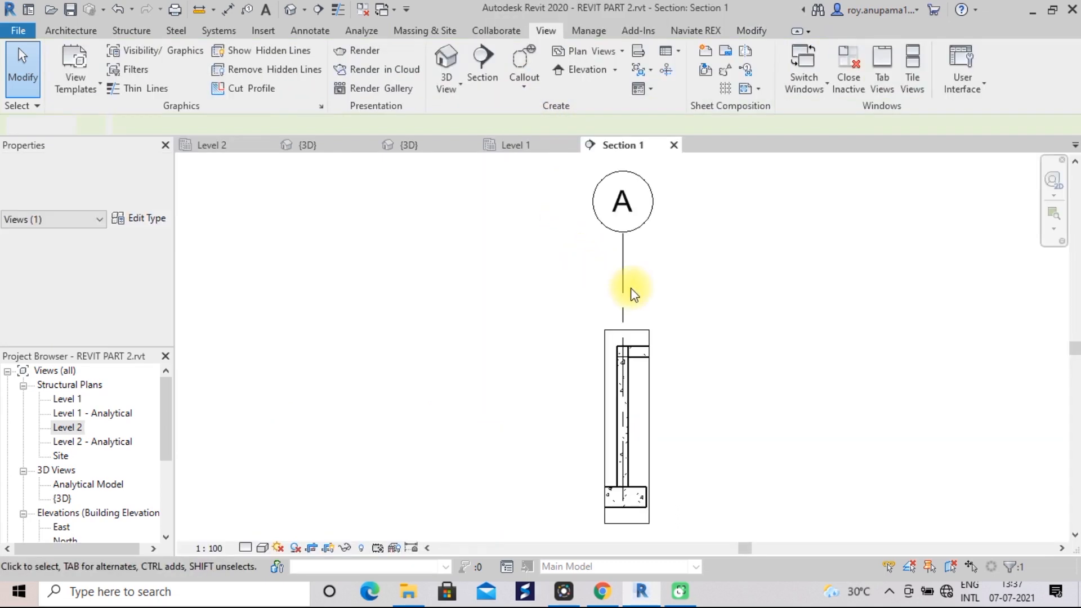
middle_click_drag(708, 380, 719, 261)
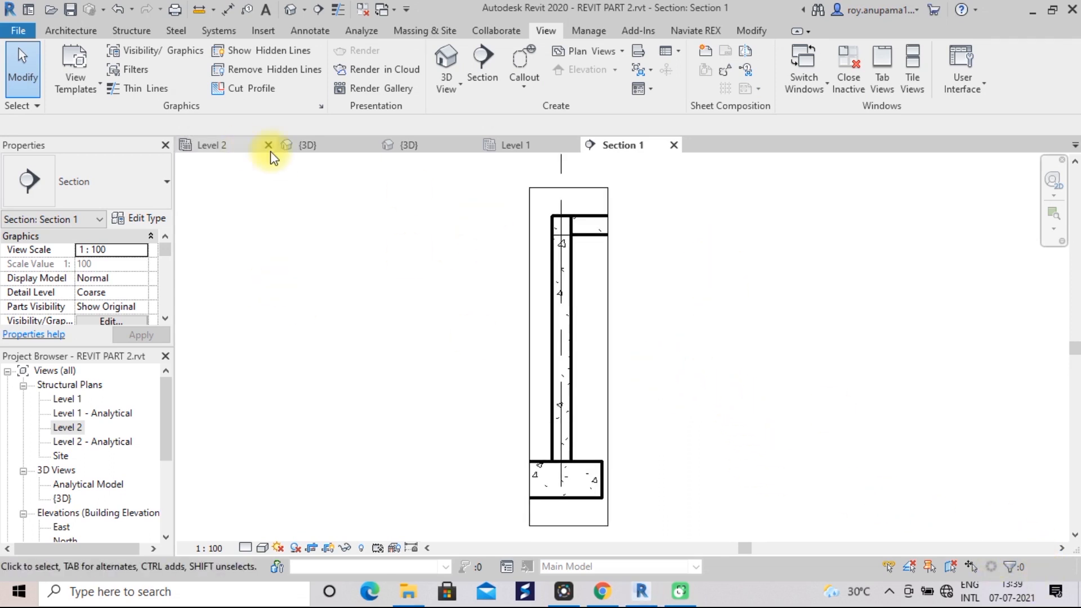
- Start structural rebar placement, accept the notice about hooks and end treatments, and examine the available rebar shapes
left_click(132, 31)
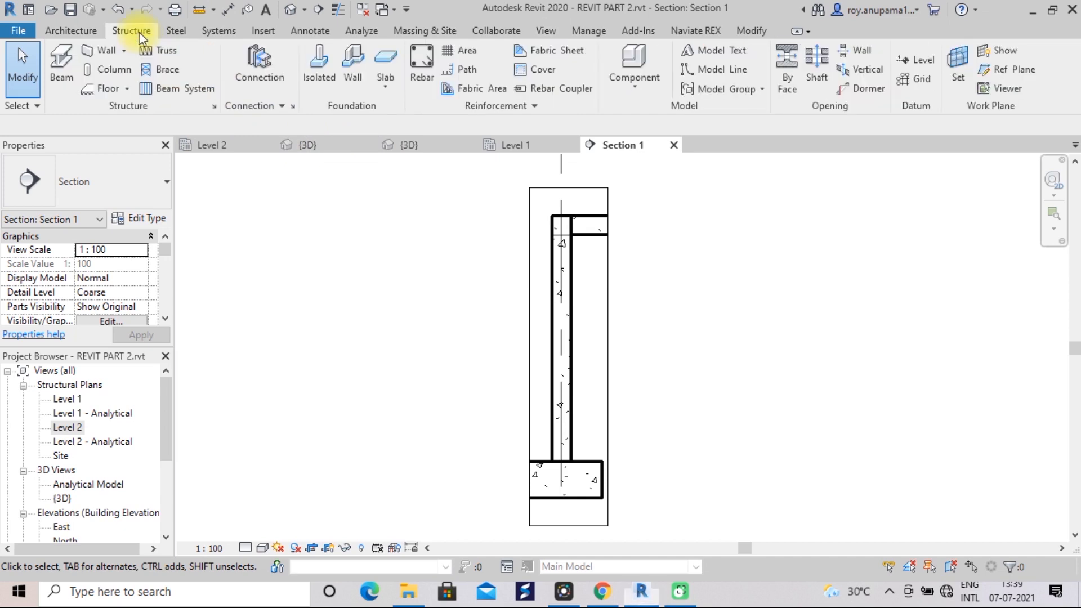
left_click(421, 68)
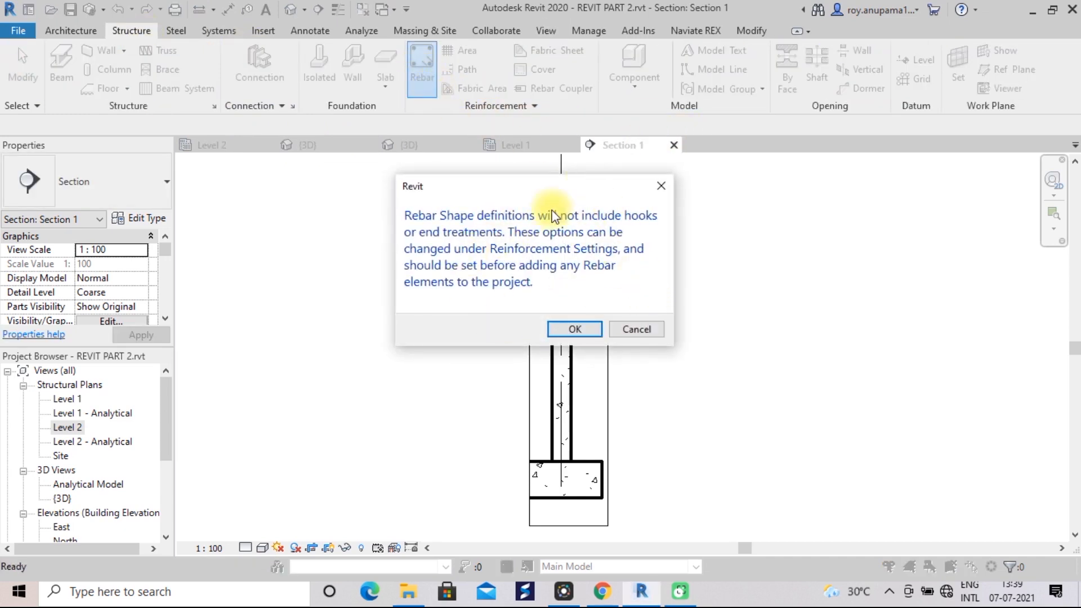
left_click(574, 330)
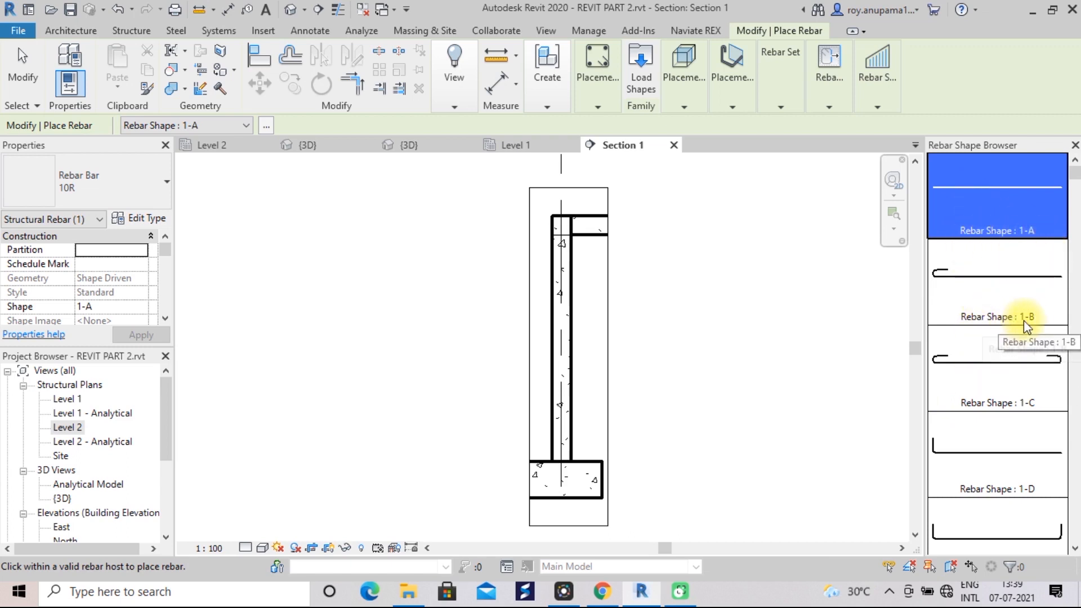
scroll(1008, 478, "down", 6)
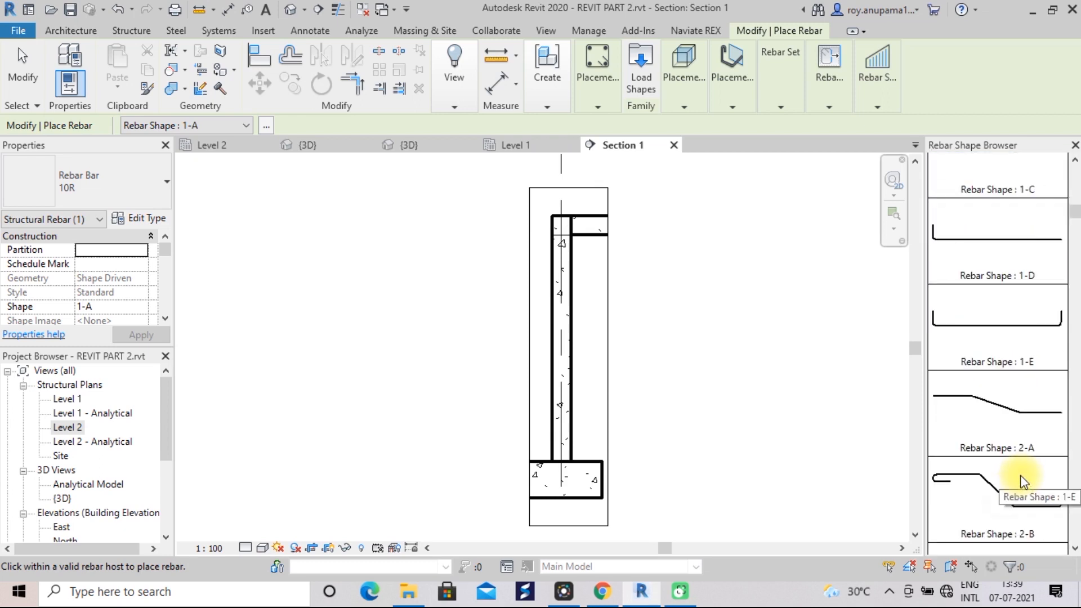
scroll(1024, 481, "down", 8)
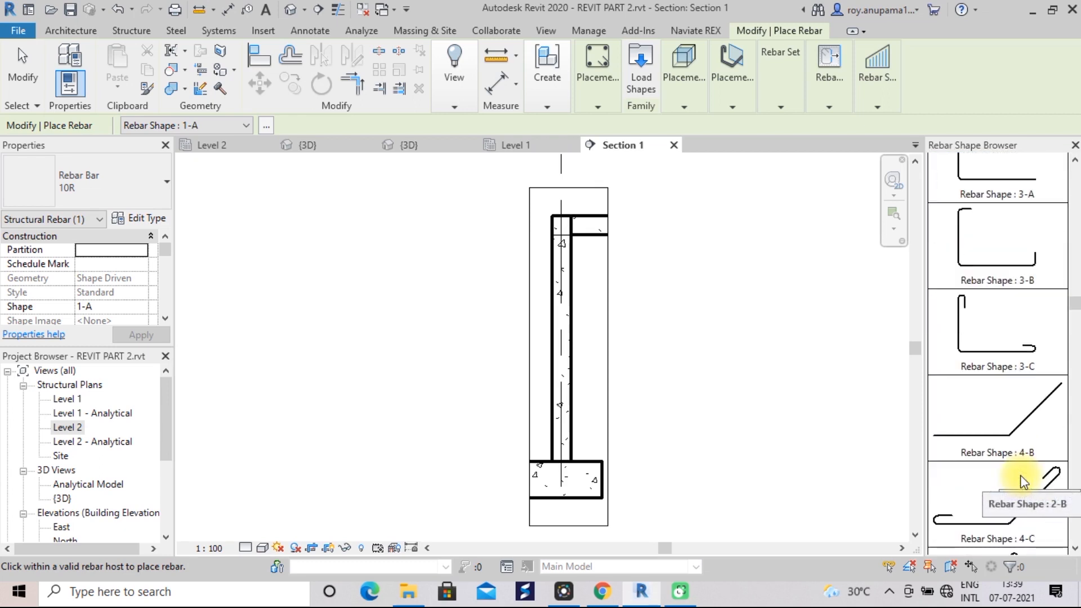
scroll(1022, 479, "down", 8)
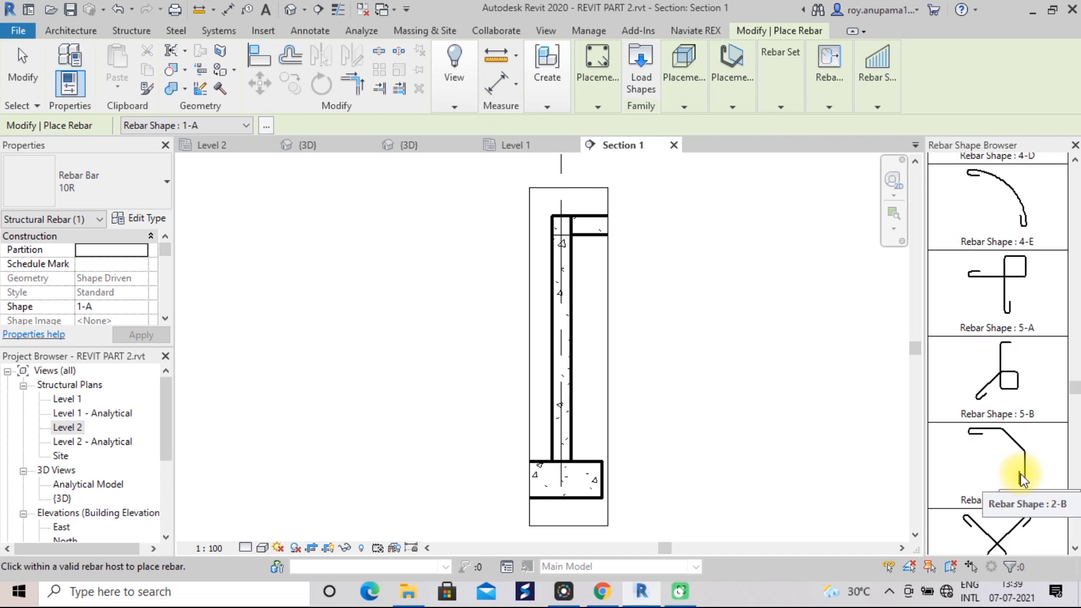
scroll(1013, 471, "down", 2)
scroll(1005, 462, "up", 4)
scroll(1000, 455, "up", 7)
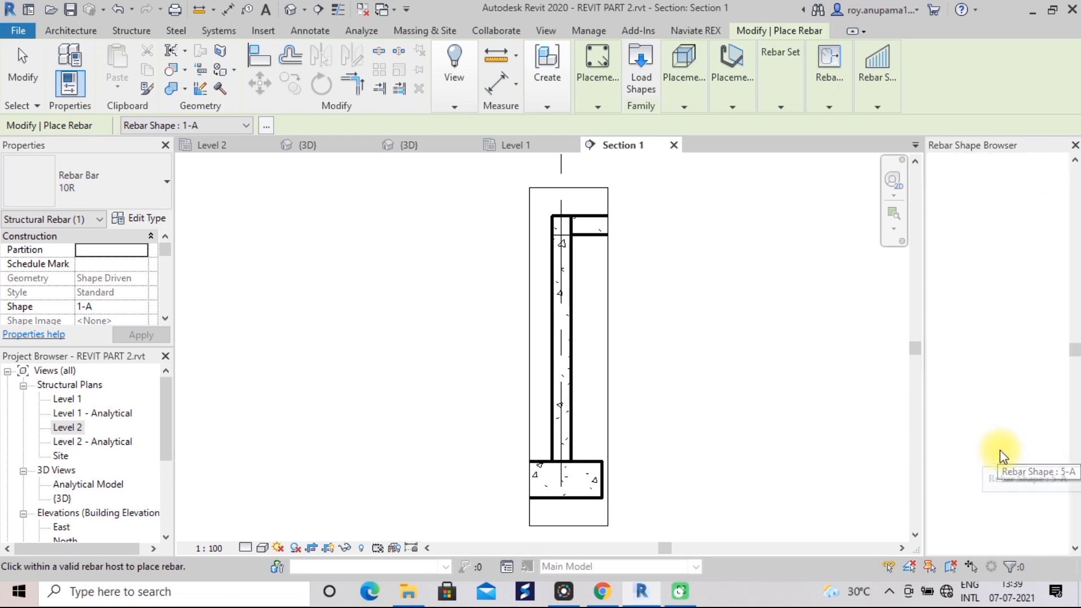
scroll(1001, 453, "up", 8)
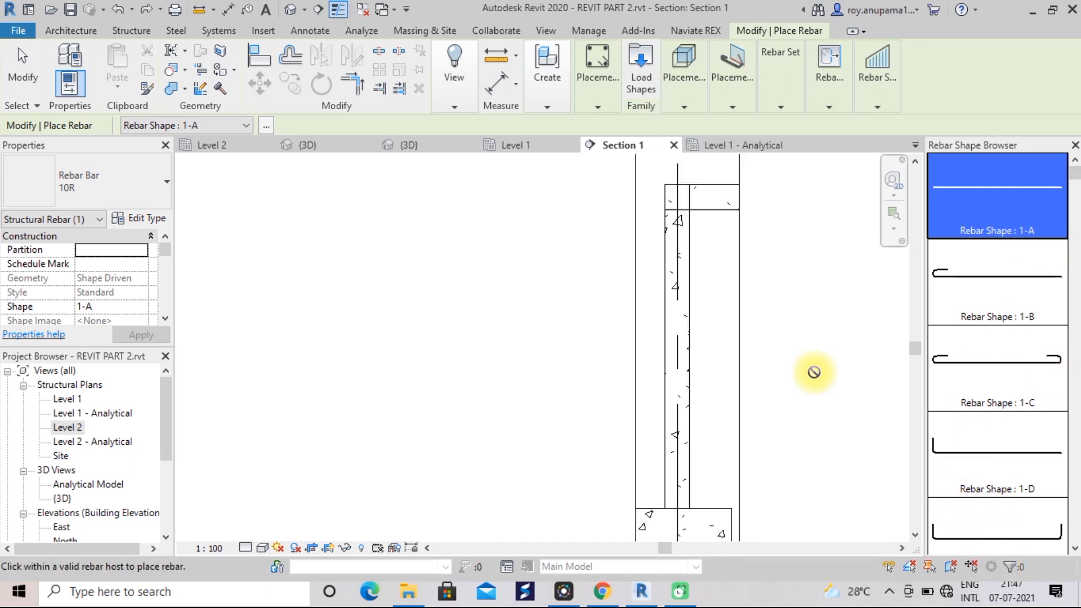
- Place two straight 10R bars of shape 1-A parallel to the work plane, along the cover lines on both sides of the column
scroll(815, 372, "up", 1)
middle_click_drag(814, 372, 676, 356)
scroll(676, 356, "up", 2)
scroll(676, 356, "down", 4)
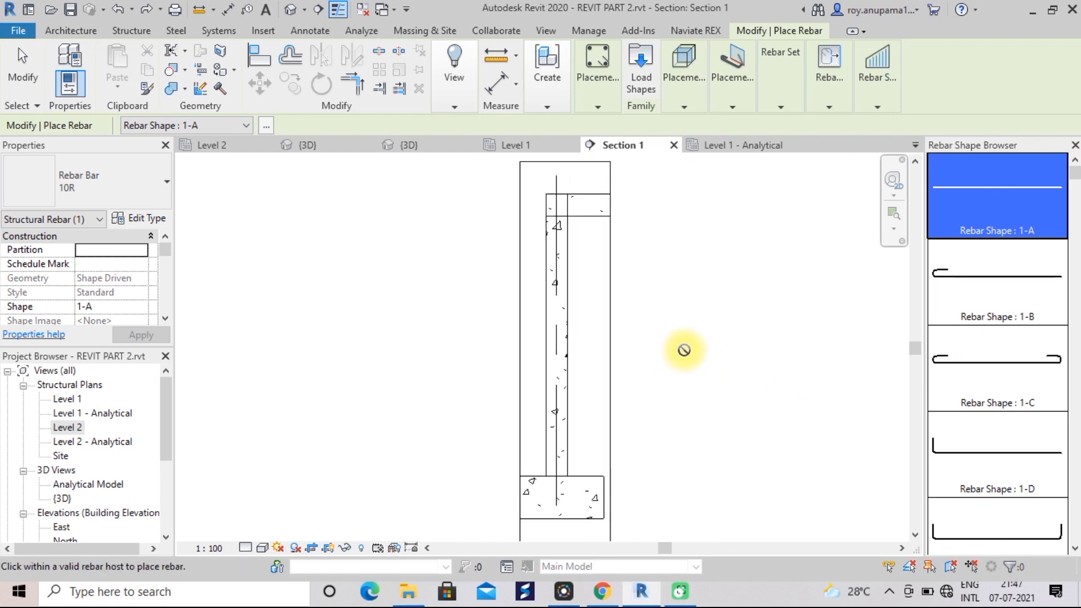
left_click_drag(957, 169, 656, 222)
scroll(656, 222, "up", 1)
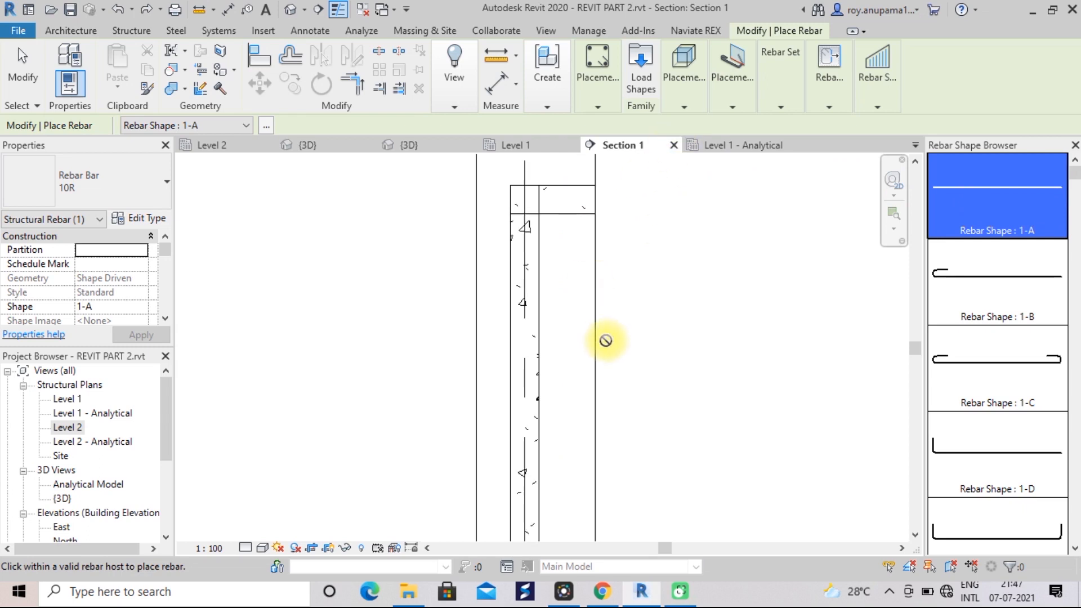
scroll(601, 339, "up", 2)
scroll(602, 339, "up", 1)
middle_click_drag(645, 345, 795, 337)
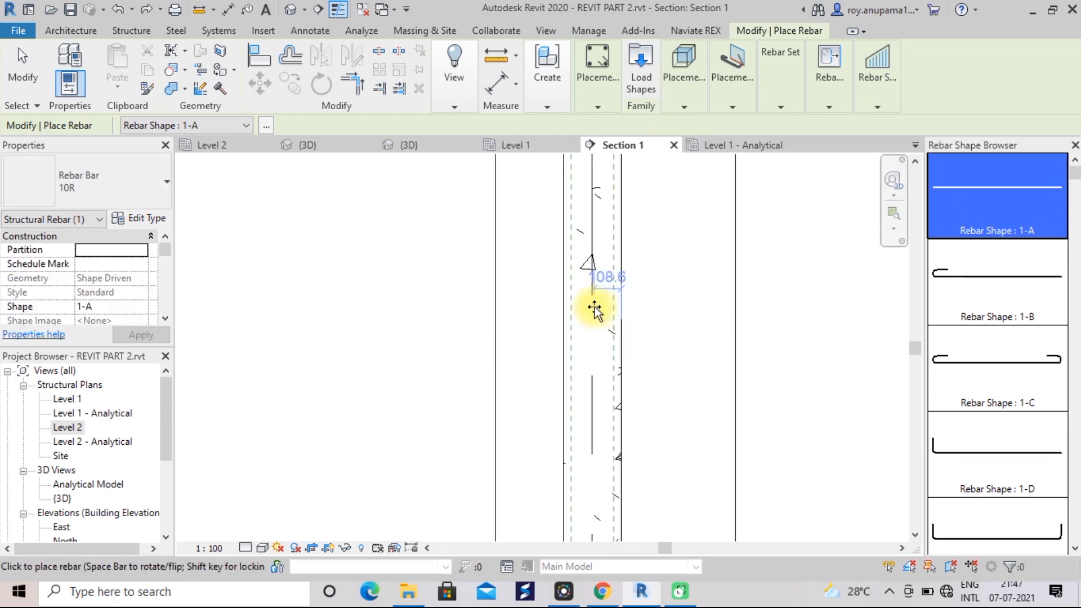
scroll(592, 308, "up", 1)
scroll(559, 285, "up", 1)
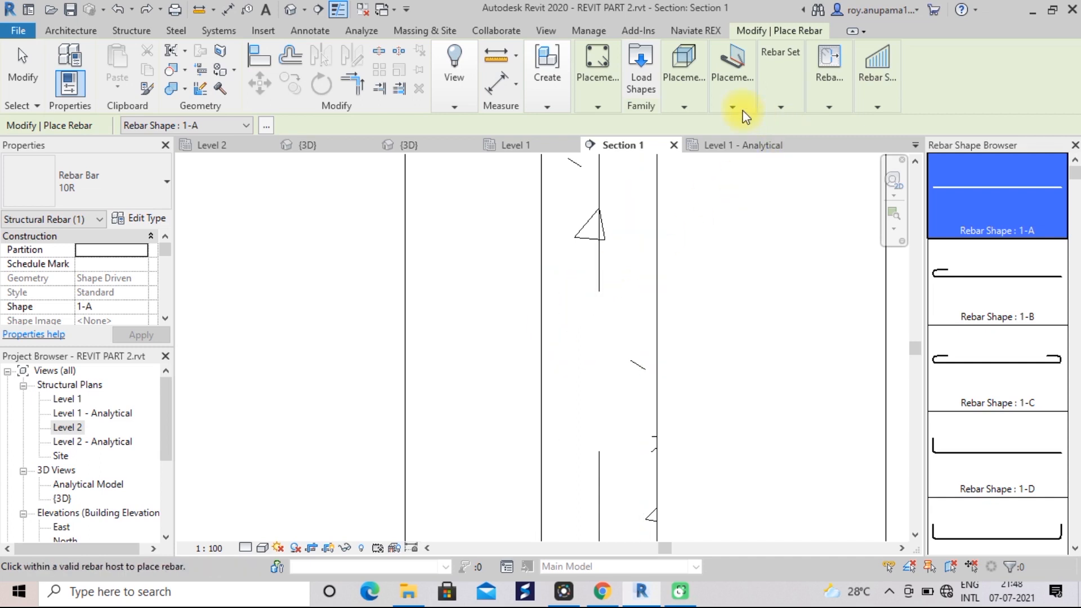
left_click(732, 85)
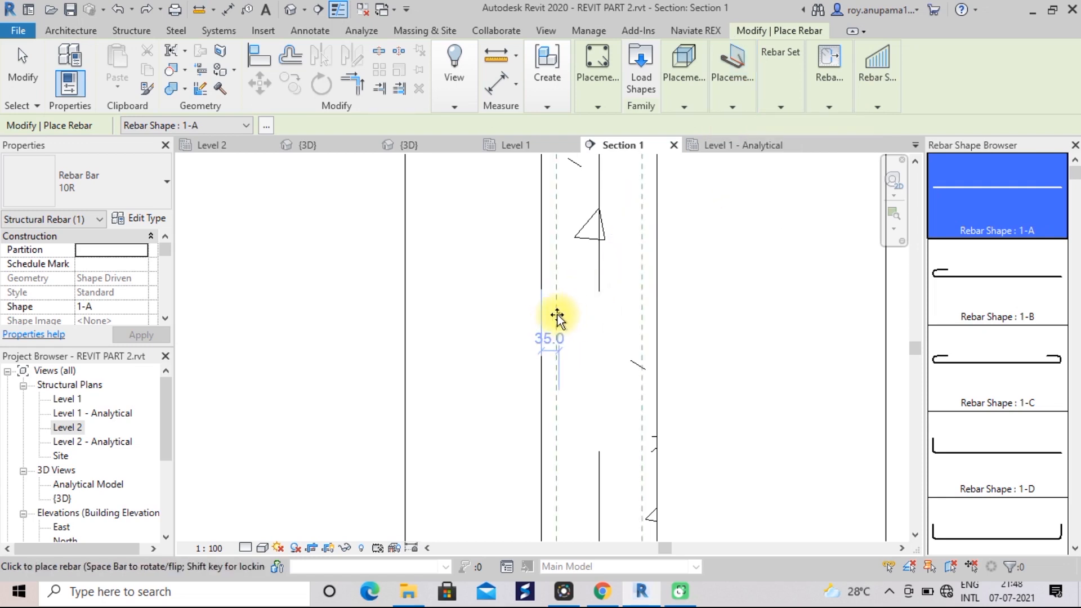
mouse_move(734, 110)
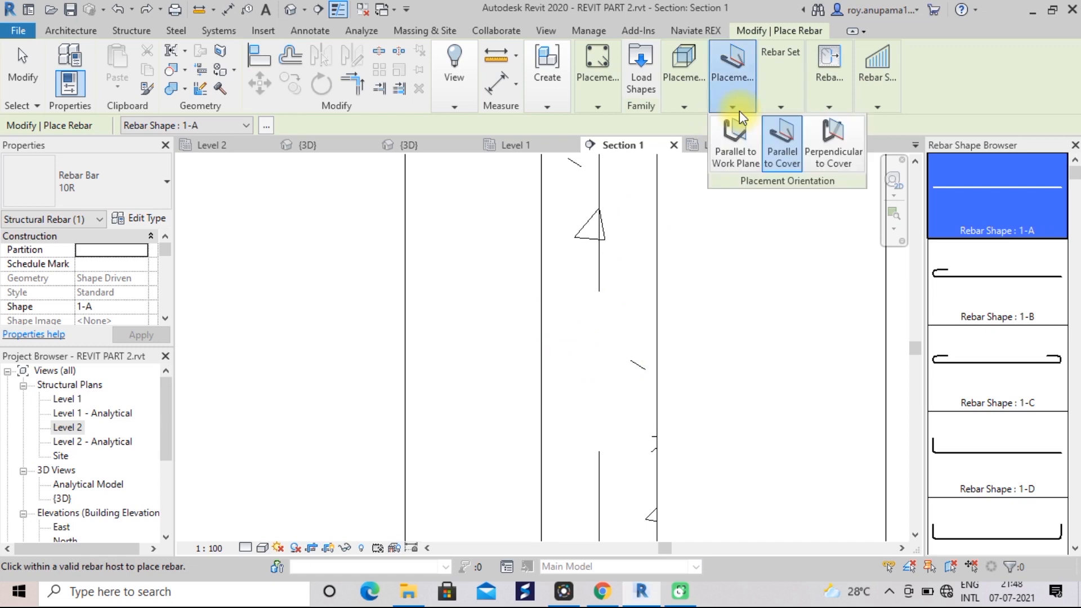
left_click(733, 155)
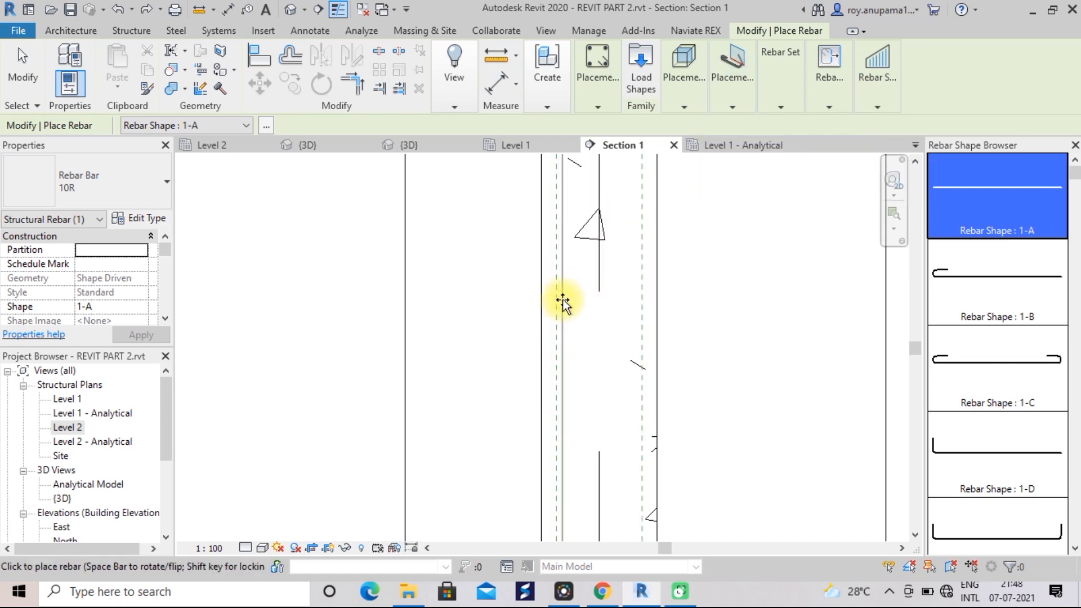
left_click(555, 300)
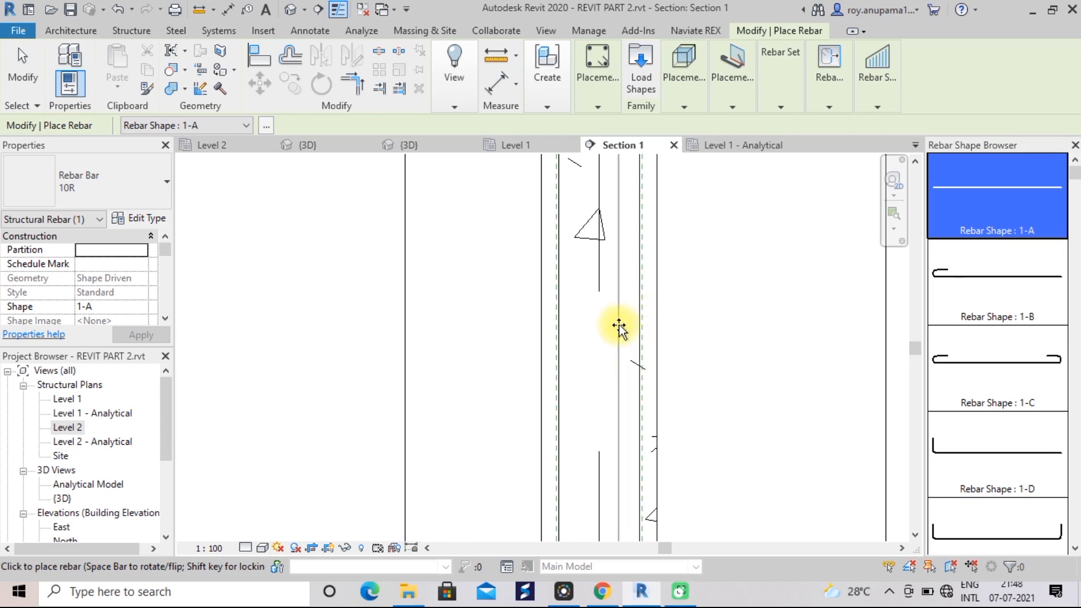
key("Escape")
key("Escape")
- Restart rebar placement and choose the closed stirrup shape 6-A with bar type 10R
scroll(755, 366, "down", 3)
middle_click_drag(754, 371, 636, 282)
scroll(632, 312, "down", 1)
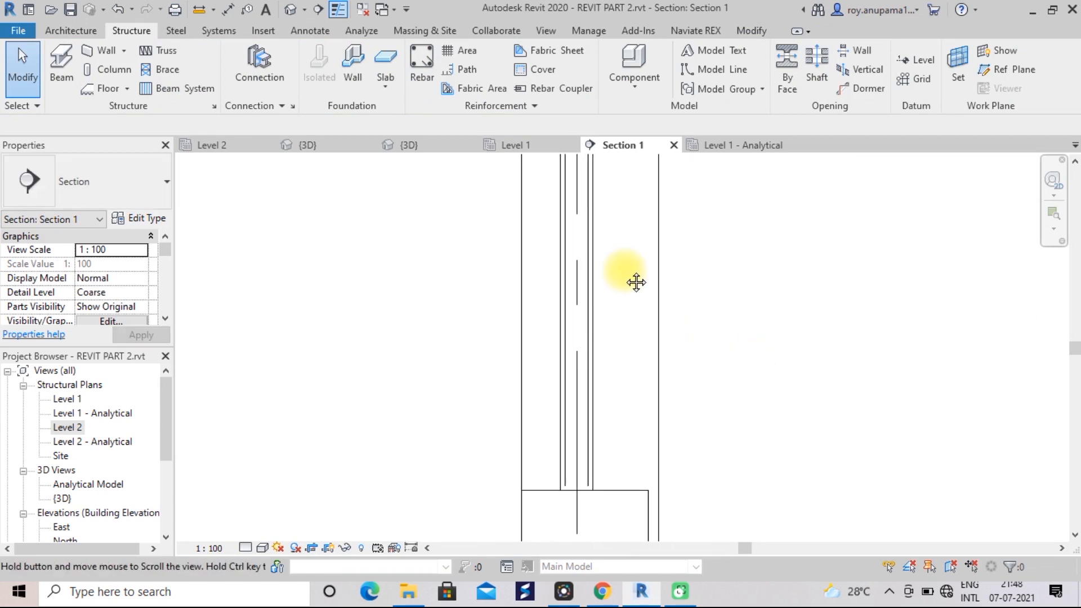
left_click(430, 72)
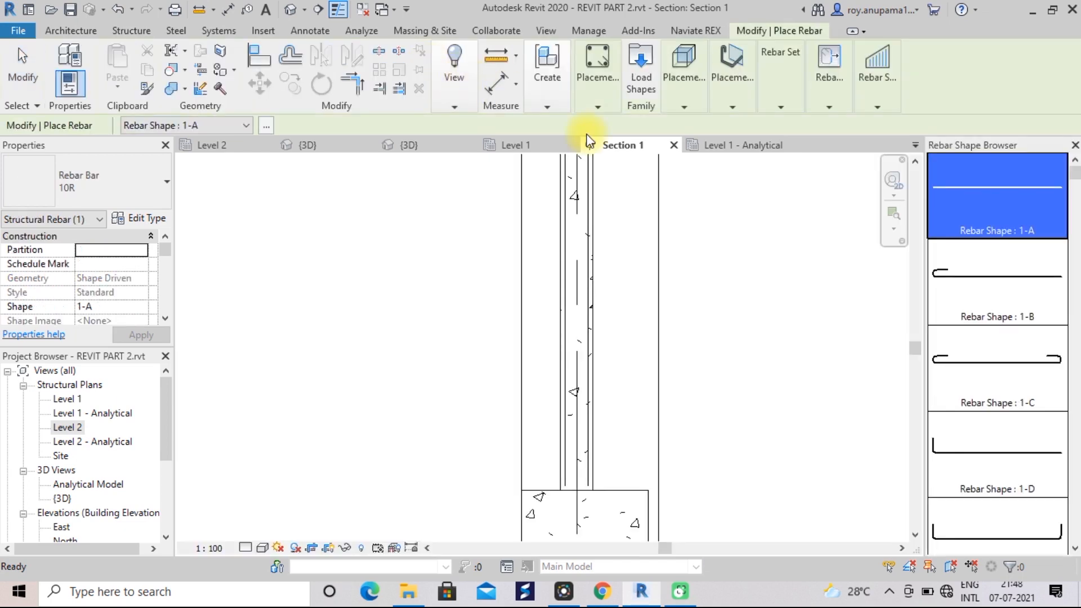
scroll(1003, 394, "down", 10)
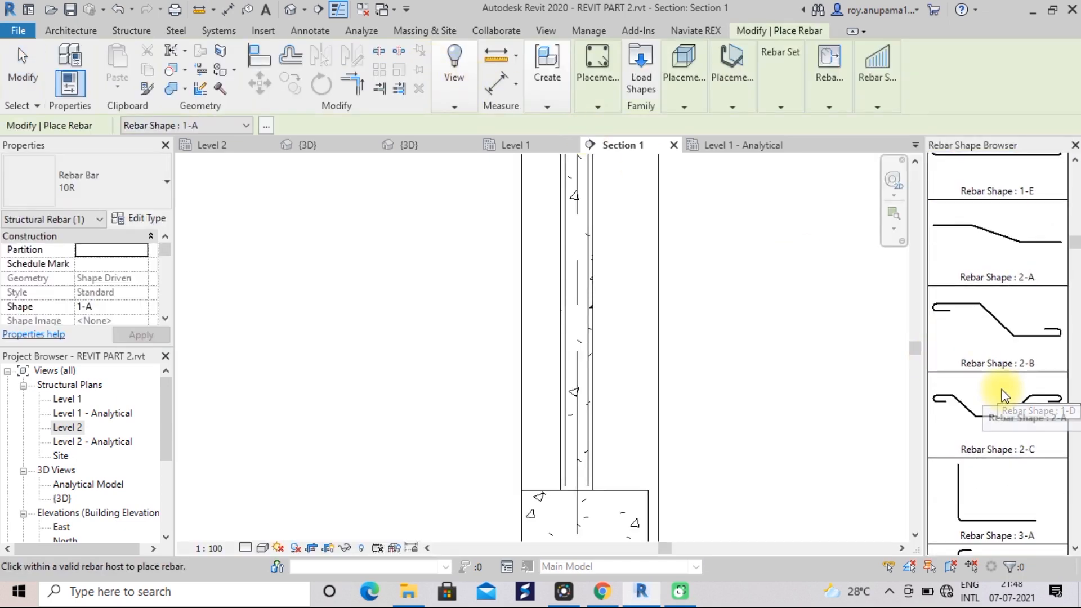
scroll(1002, 392, "down", 10)
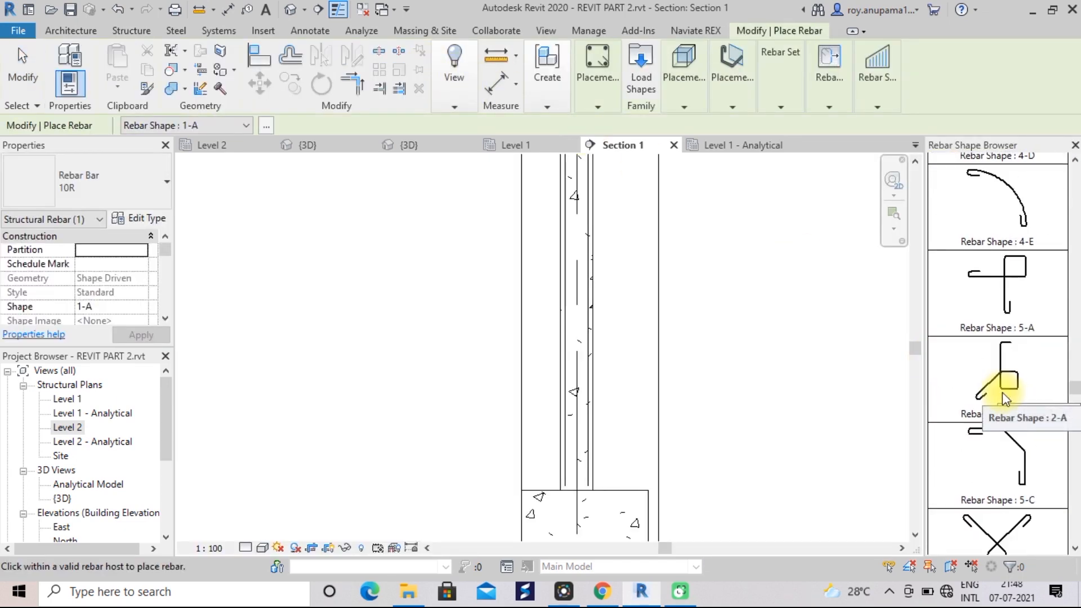
scroll(1003, 392, "up", 1)
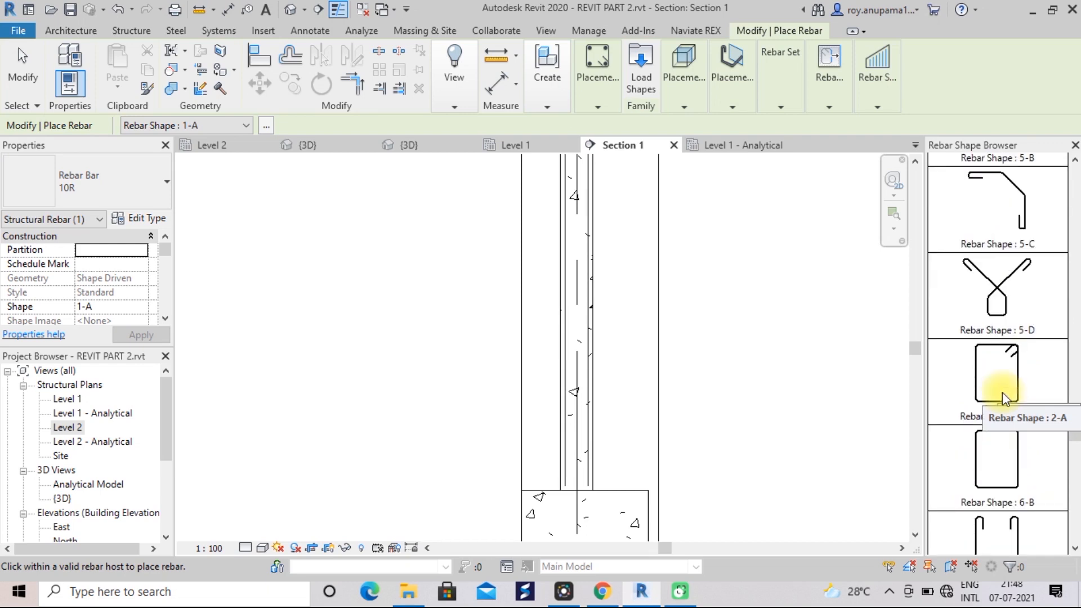
left_click(978, 370)
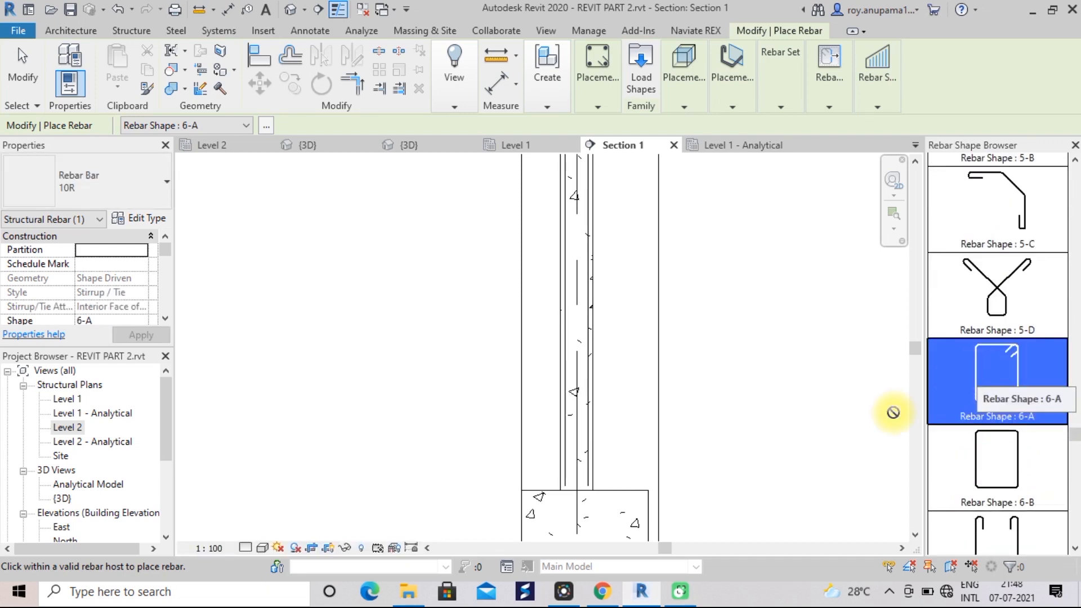
- Place one 6-A stirrup with Parallel to Cover orientation at the column's base, just above the footing
scroll(636, 466, "up", 1)
scroll(635, 466, "down", 4)
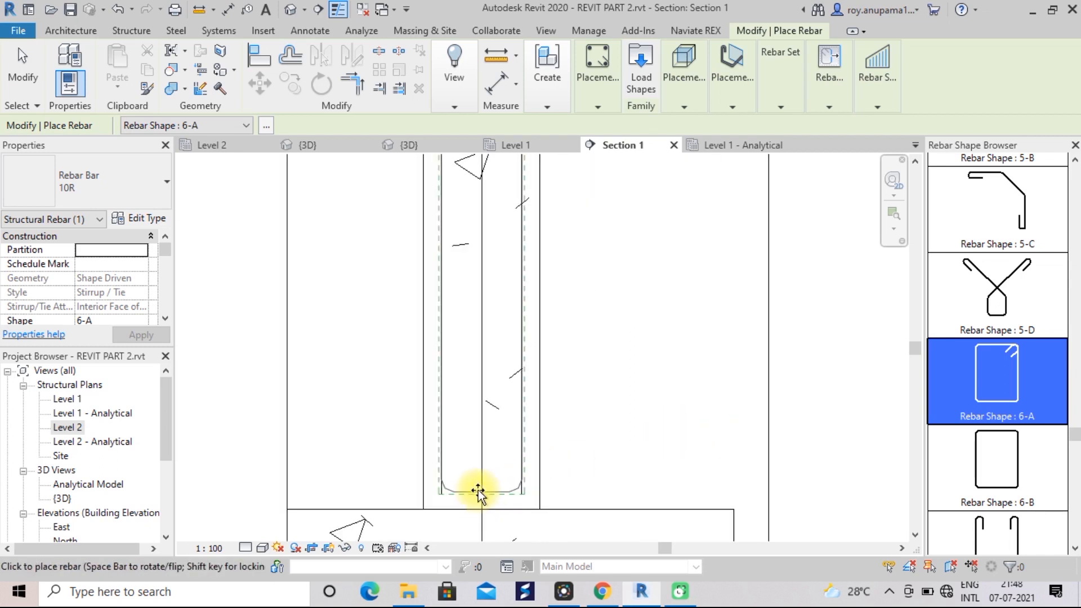
left_click(730, 104)
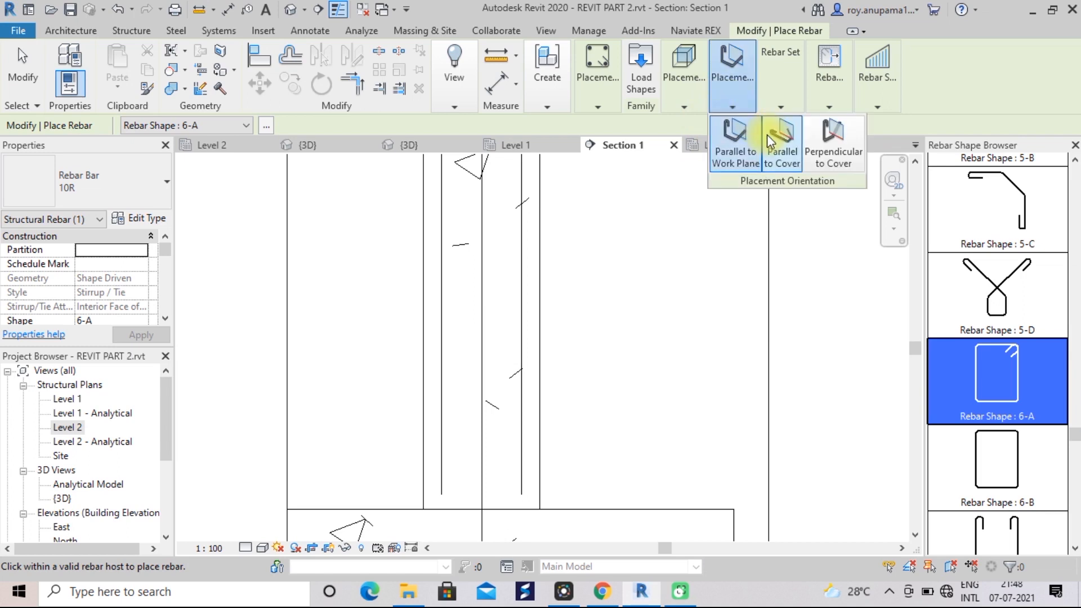
left_click(780, 151)
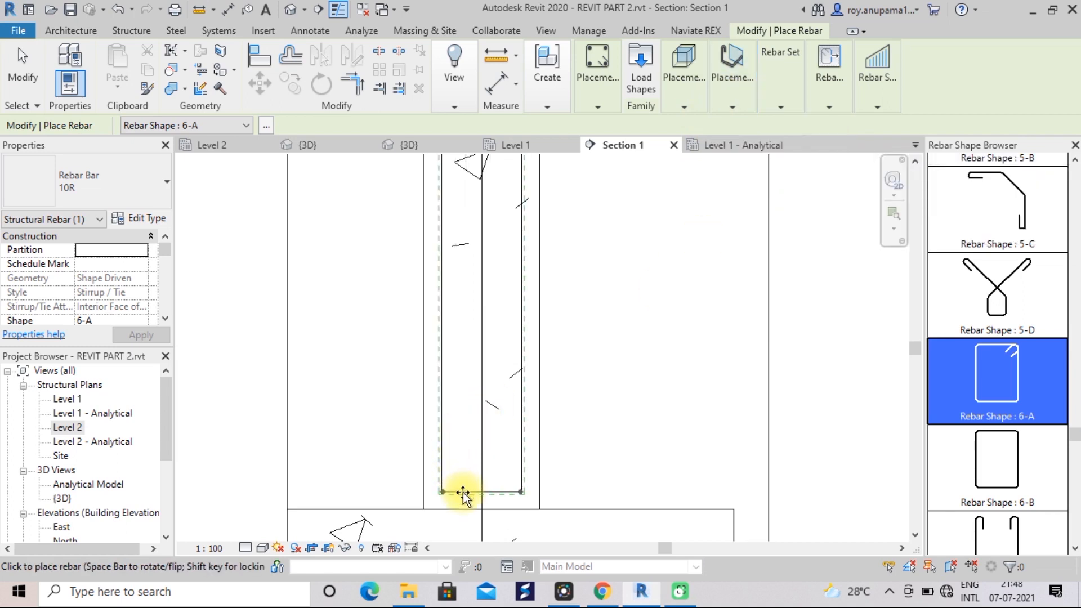
scroll(463, 494, "up", 1)
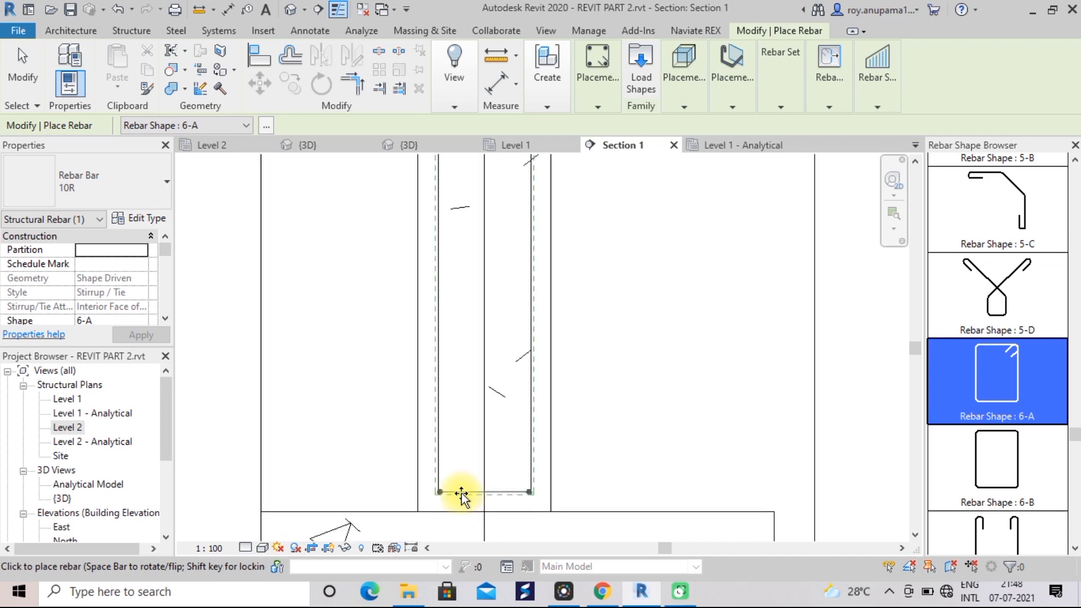
left_click(461, 496)
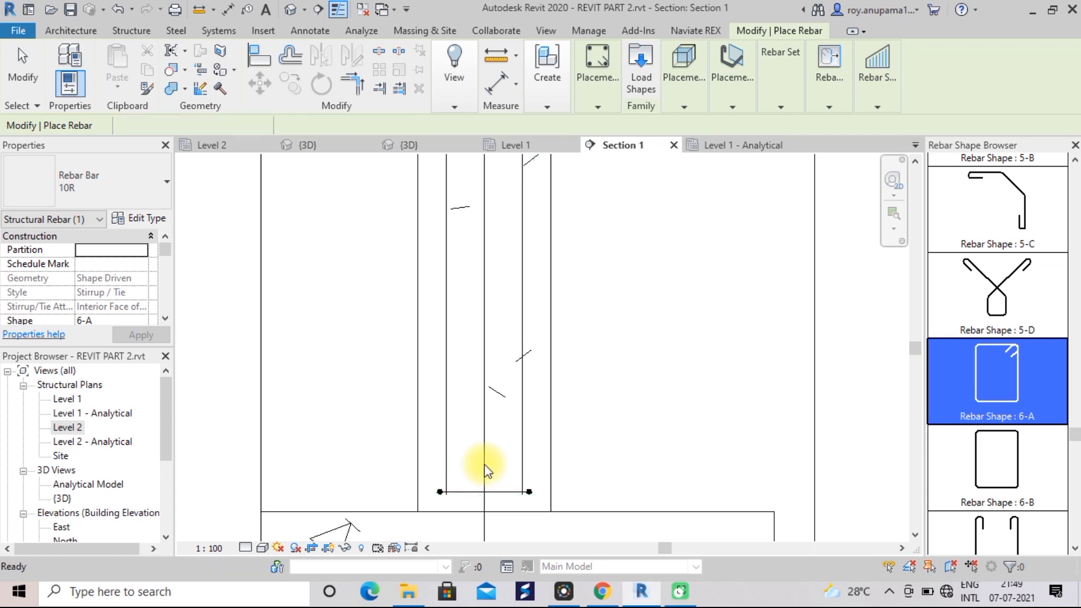
key("Escape")
key("Escape")
- Check the reinforced column over its full height in the section and open the default 3D view
scroll(675, 422, "down", 6)
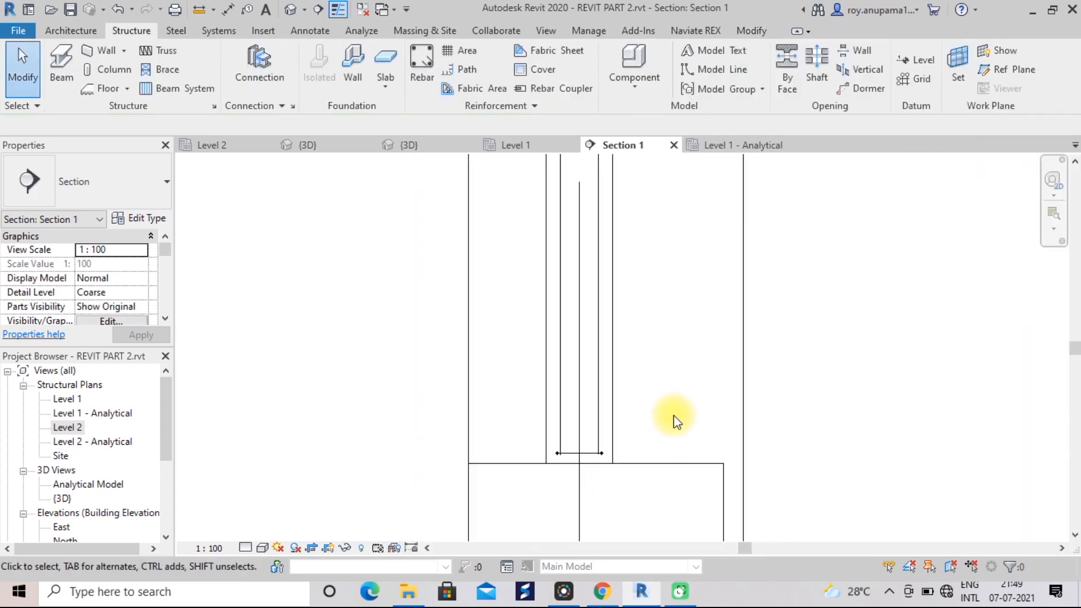
middle_click_drag(678, 423, 645, 467)
scroll(633, 436, "down", 3)
middle_click(636, 439)
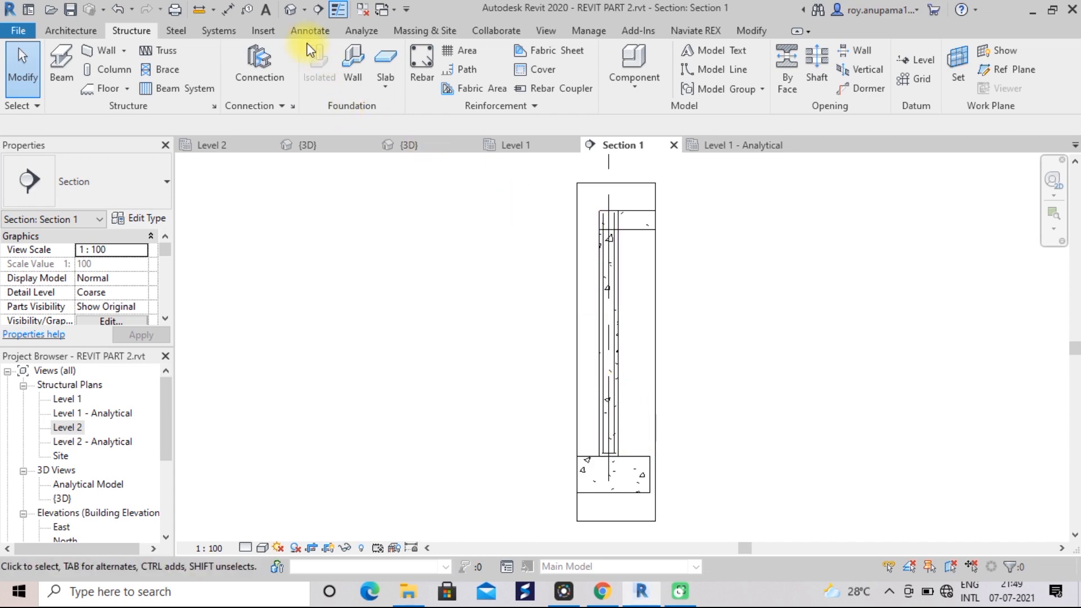
left_click(290, 12)
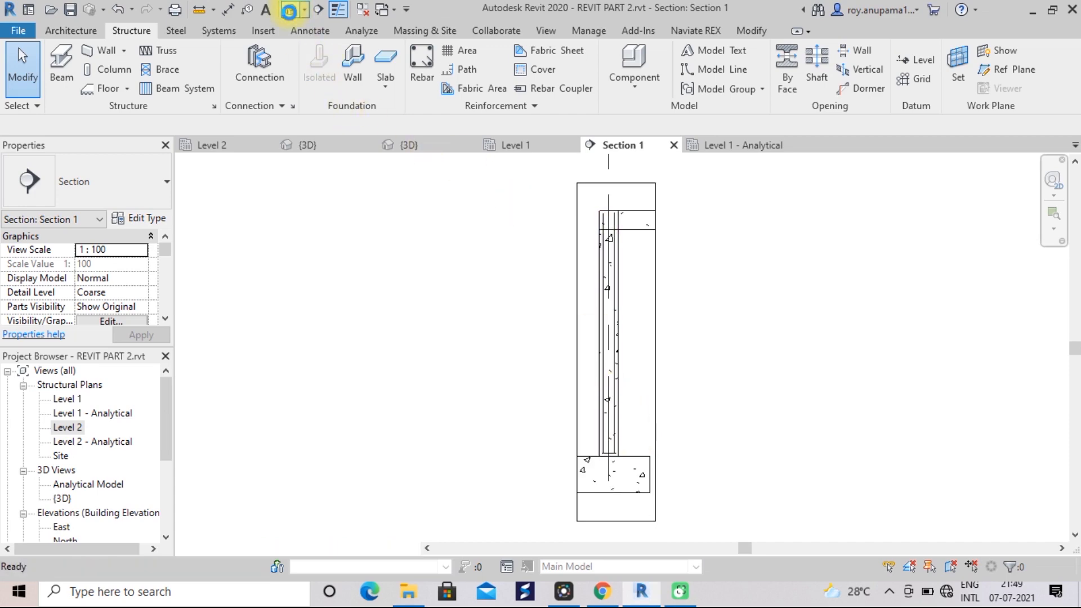
- Examine the structural frame in 3D, focusing on the reinforced A-1 corner column and its footing
scroll(517, 473, "up", 4)
scroll(519, 473, "down", 4)
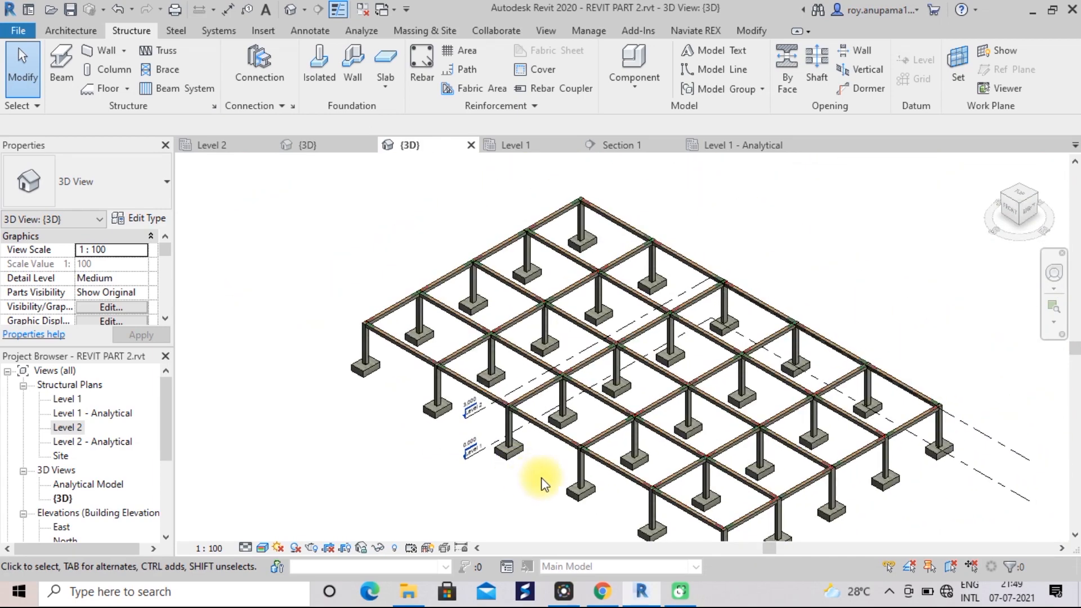
scroll(547, 485, "up", 2)
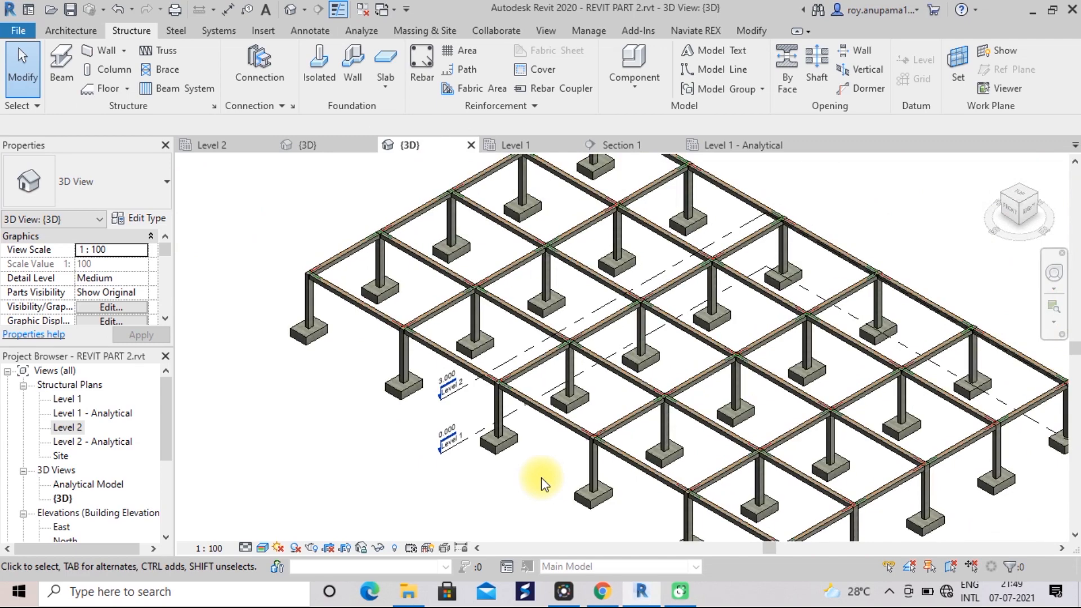
middle_click_drag(553, 489, 622, 458)
scroll(541, 455, "up", 3)
scroll(541, 455, "down", 4)
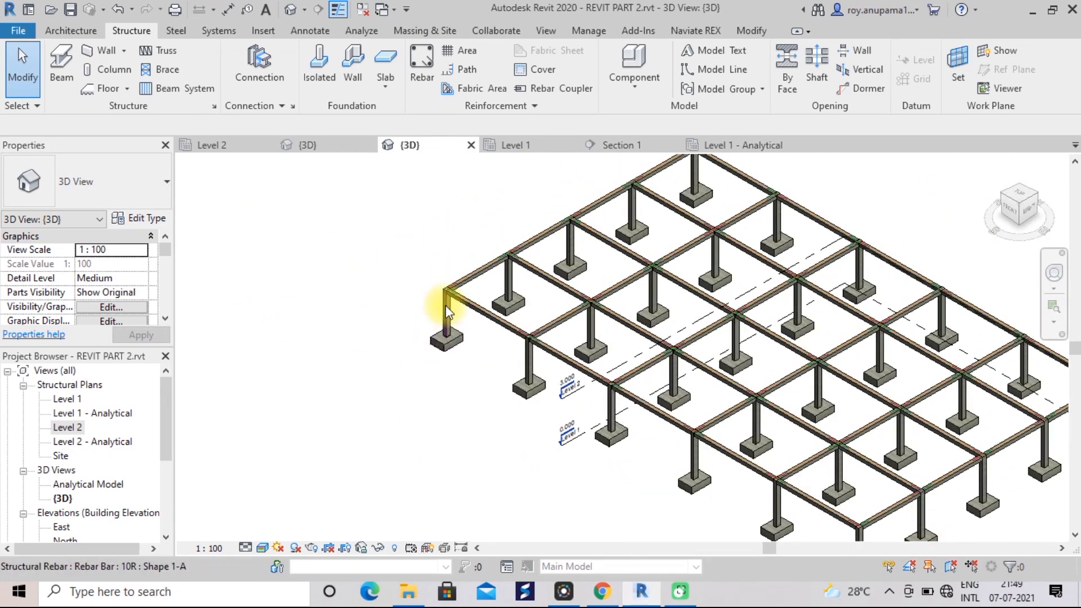
scroll(410, 428, "up", 3)
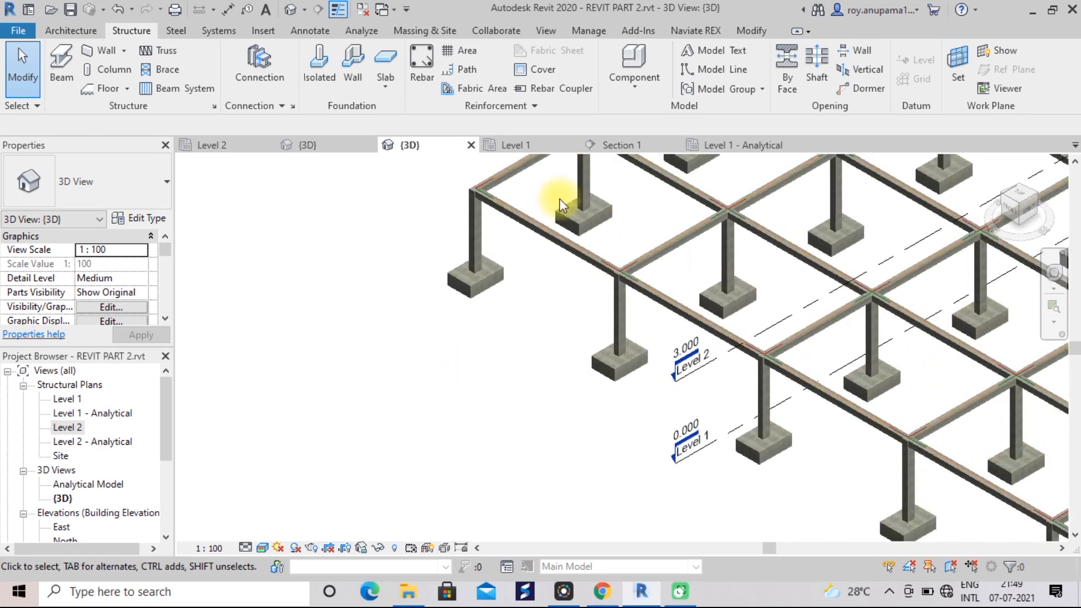
scroll(469, 367, "up", 1)
middle_click_drag(475, 373, 427, 454)
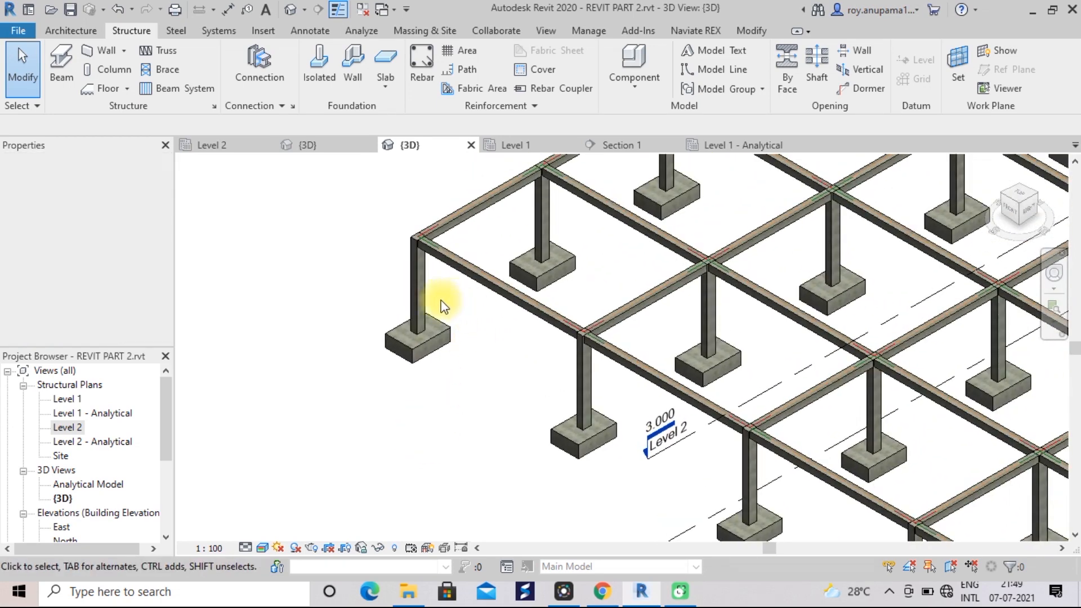
- Override the graphics of a 10R vertical bar in the A-1 corner column by element, with surface transparency 99
left_click(422, 290)
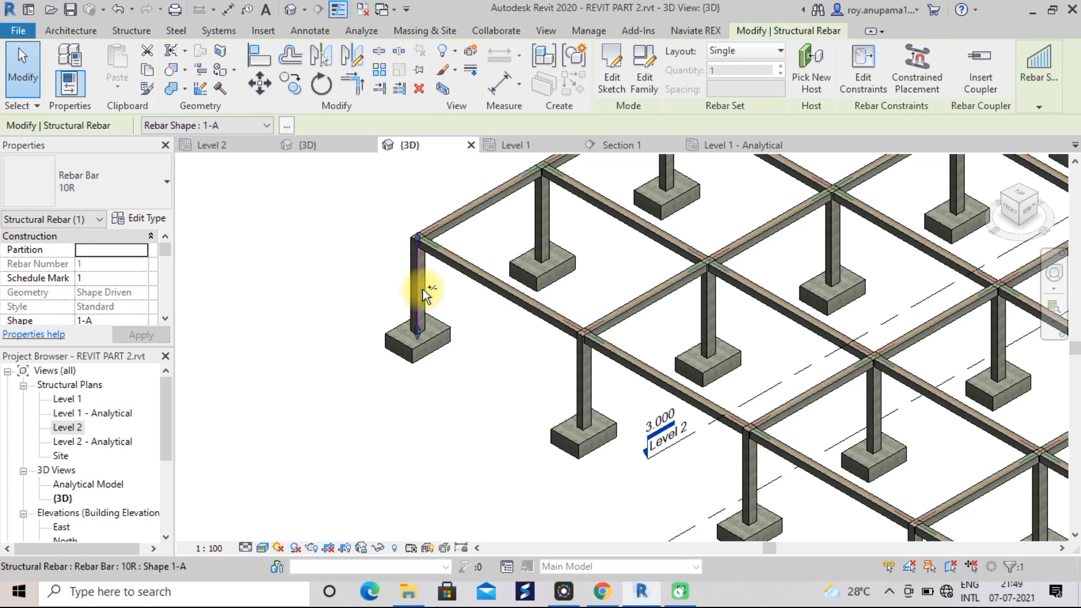
right_click(422, 289)
mouse_move(469, 259)
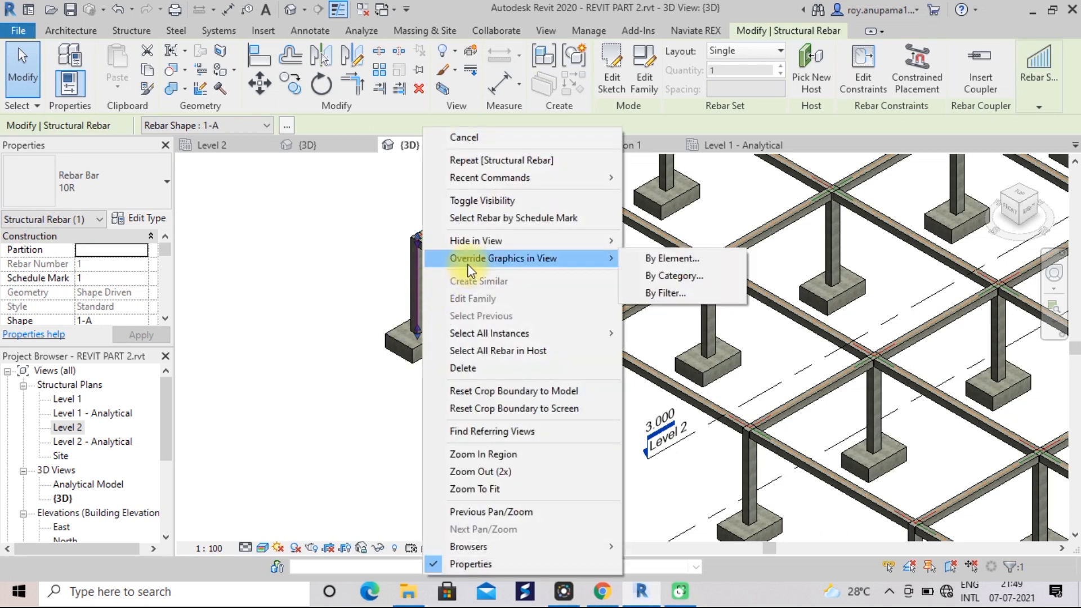
left_click(640, 256)
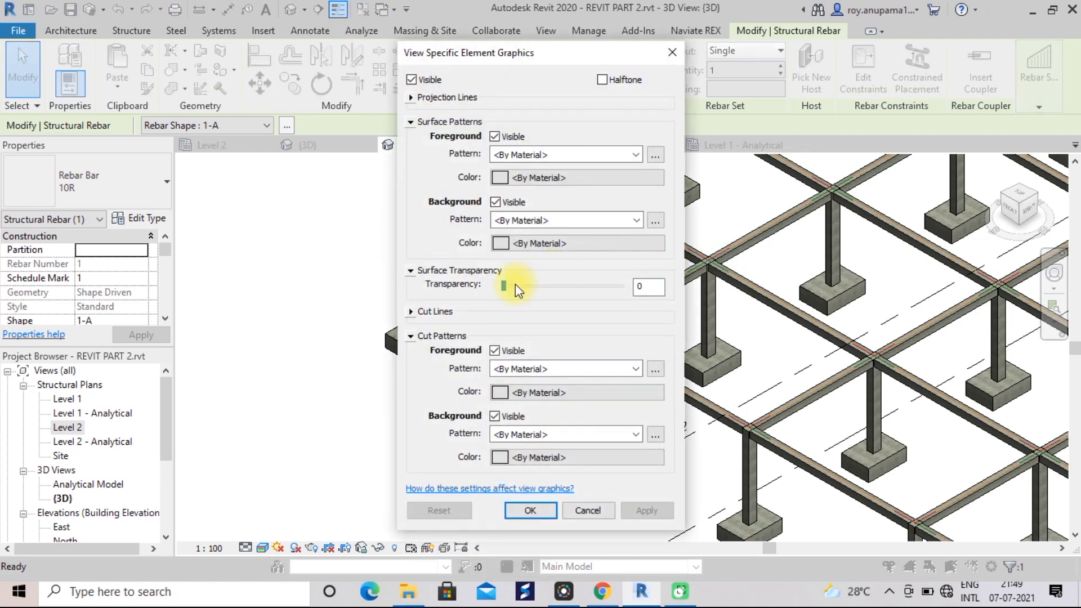
left_click_drag(504, 286, 620, 301)
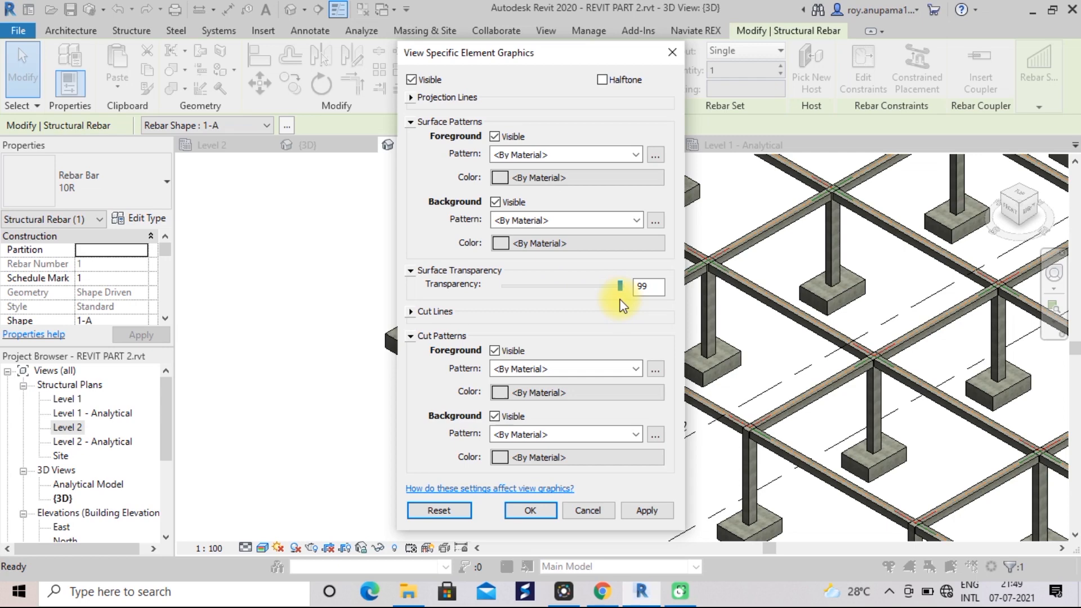
left_click(639, 512)
left_click(530, 510)
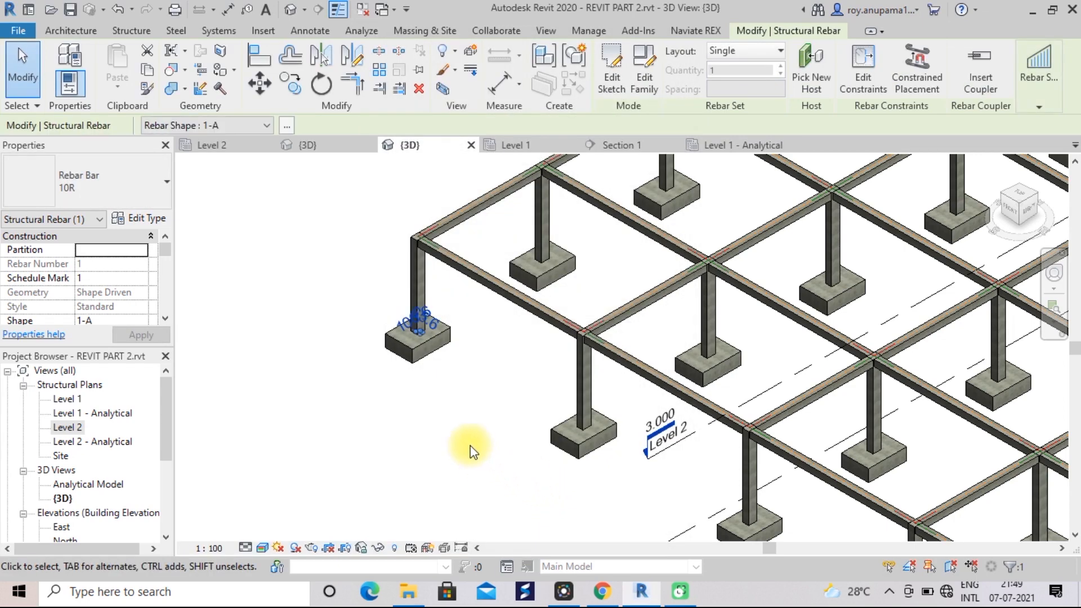
left_click(445, 416)
scroll(445, 415, "up", 2)
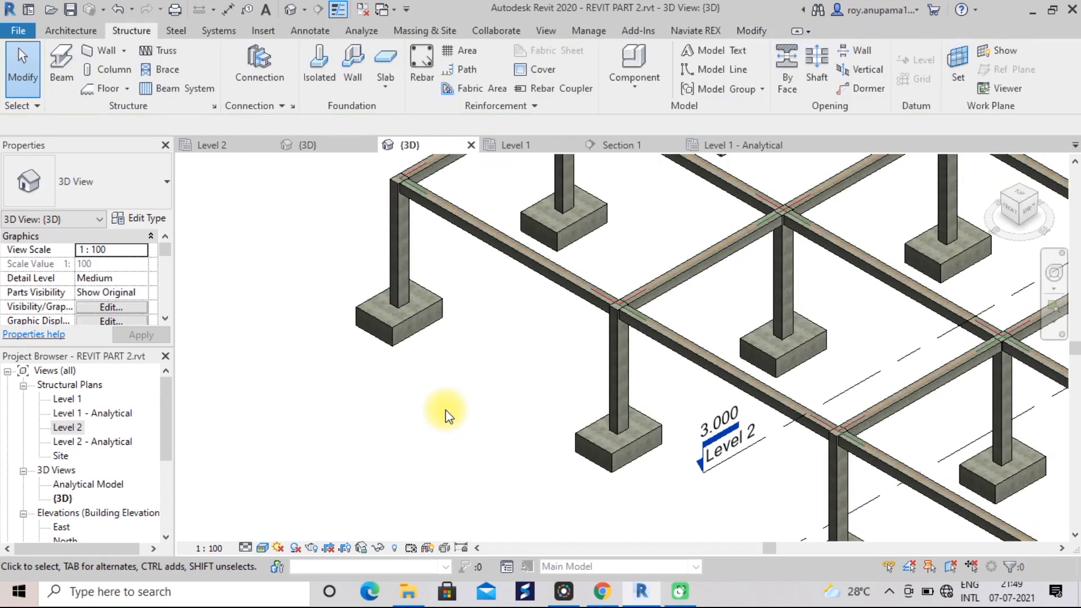
scroll(455, 395, "down", 3)
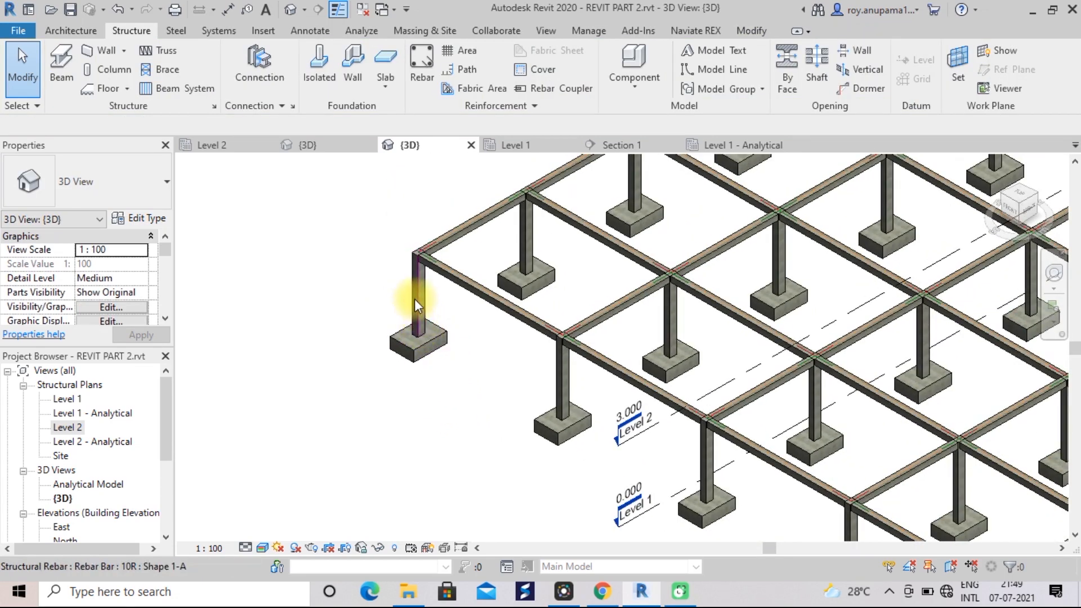
- Override the A-1 corner column's graphics by element in the 3D view, setting its surface transparency to 100
left_click(421, 303)
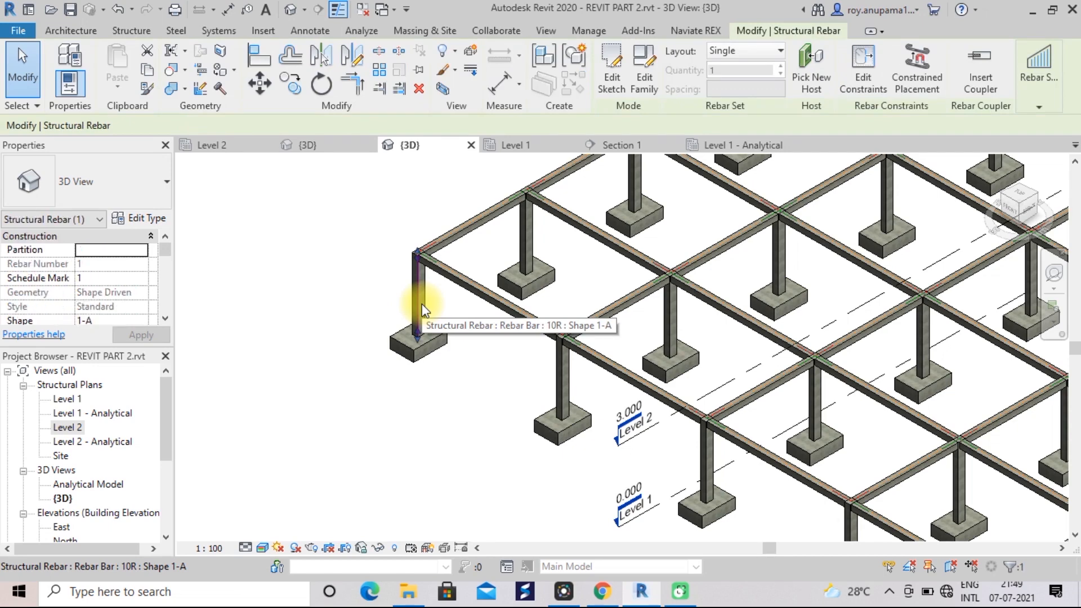
scroll(445, 305, "up", 2)
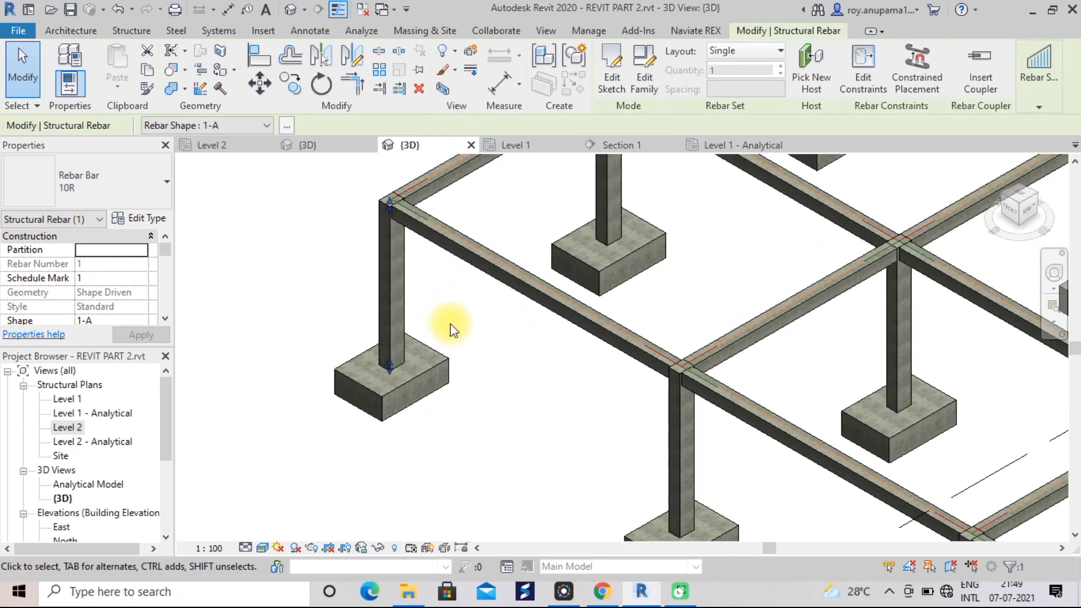
left_click(448, 326)
left_click(400, 342)
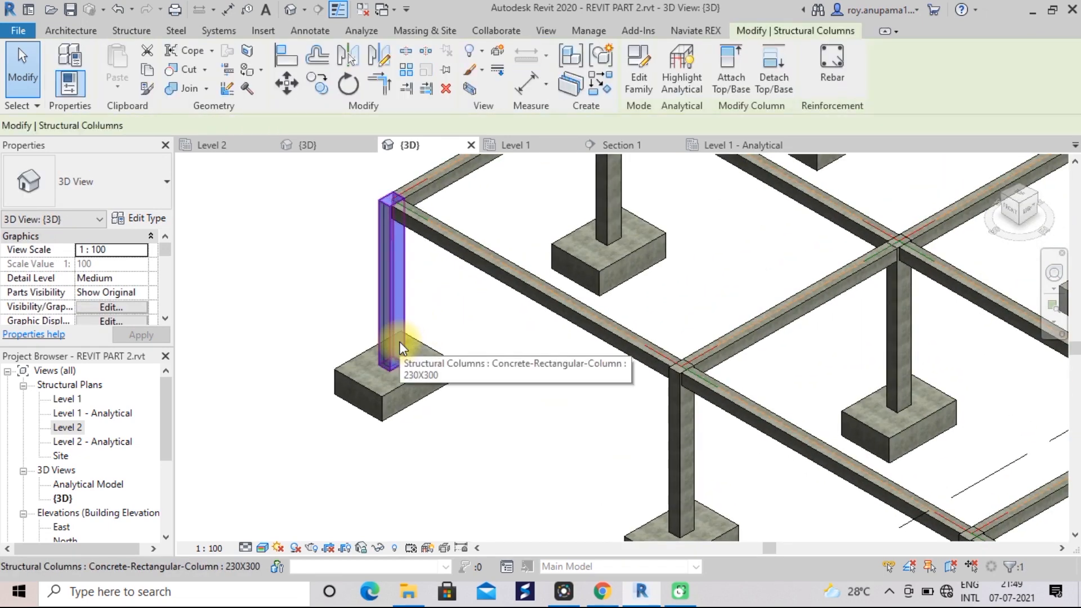
right_click(400, 342)
mouse_move(468, 276)
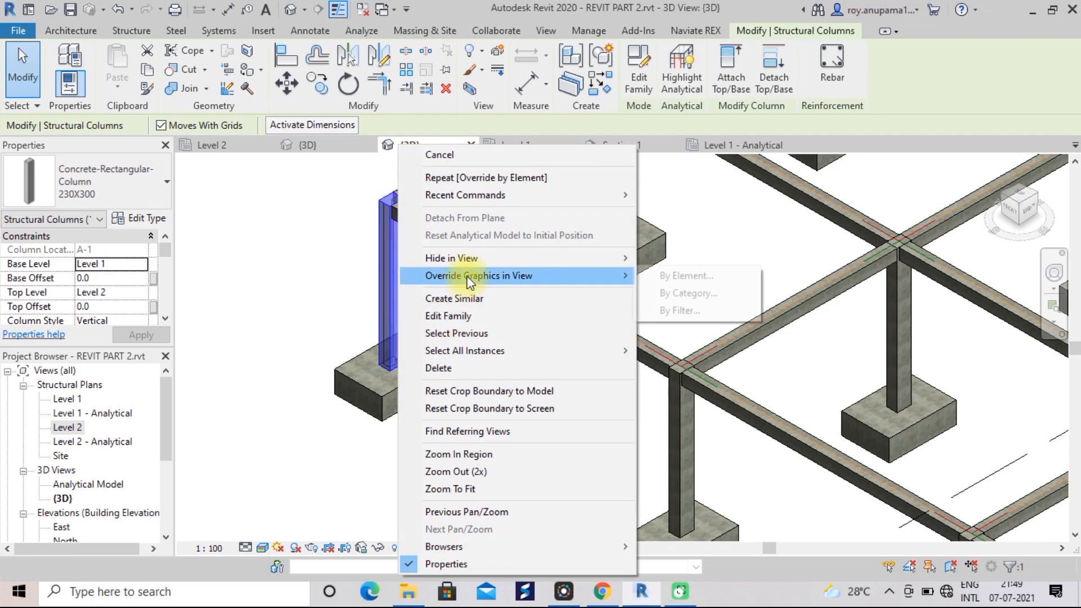
left_click(660, 278)
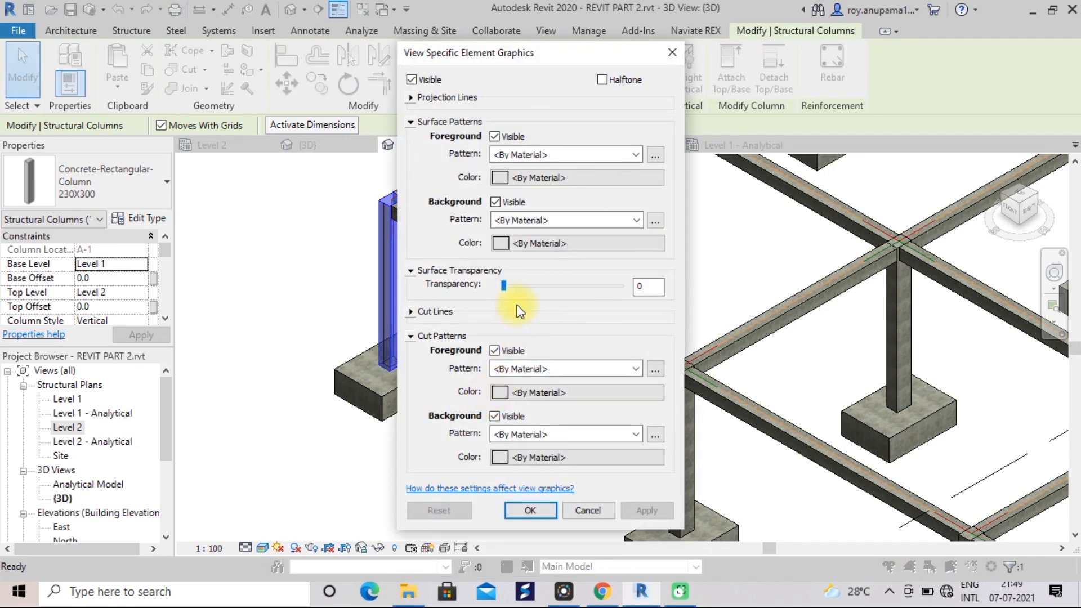
left_click_drag(504, 283, 603, 285)
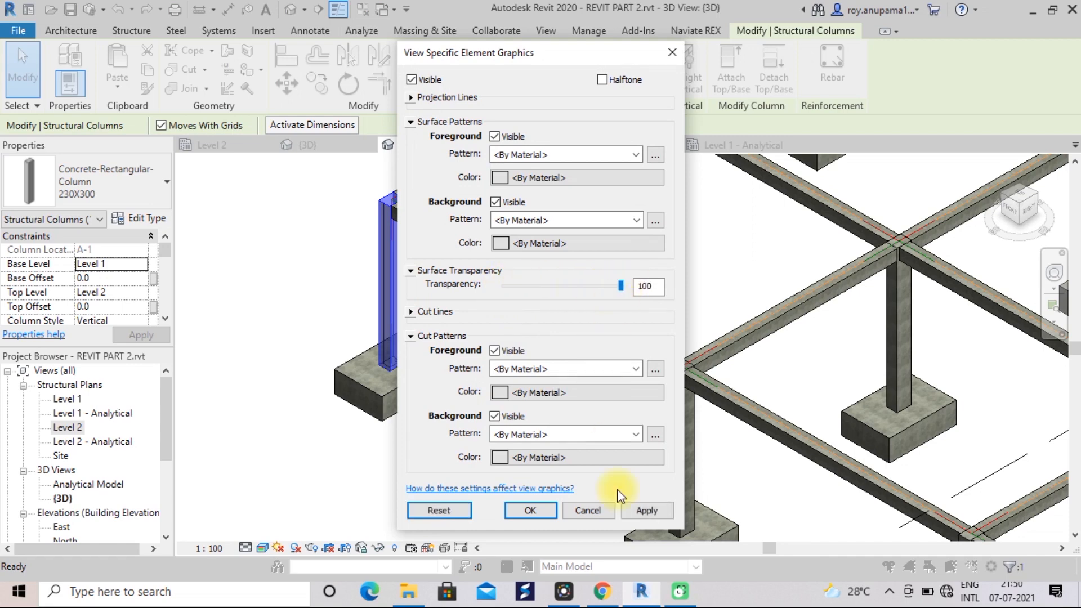
left_click(642, 511)
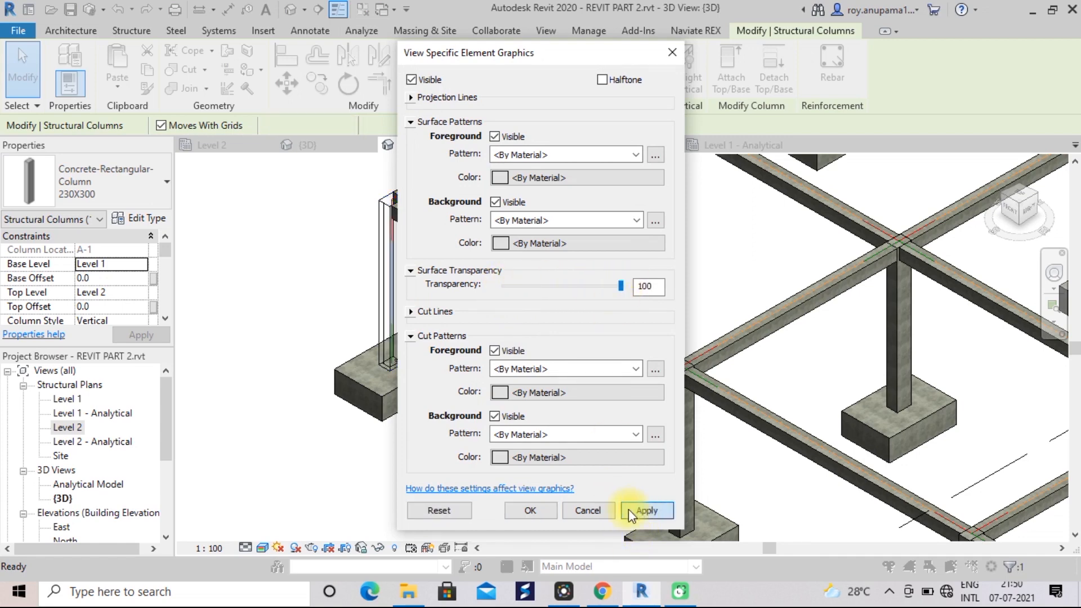
left_click(535, 512)
- Examine the vertical bars and the stirrup inside the A-1 column, close up at its base above the footing
scroll(476, 451, "up", 5)
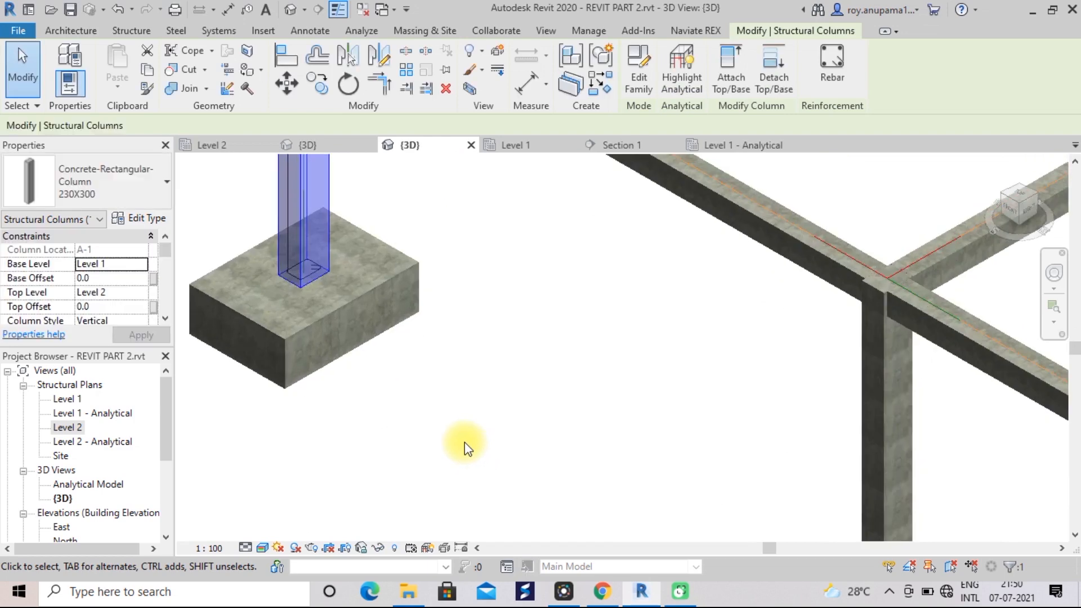
middle_click_drag(441, 336, 635, 321)
scroll(637, 306, "up", 2)
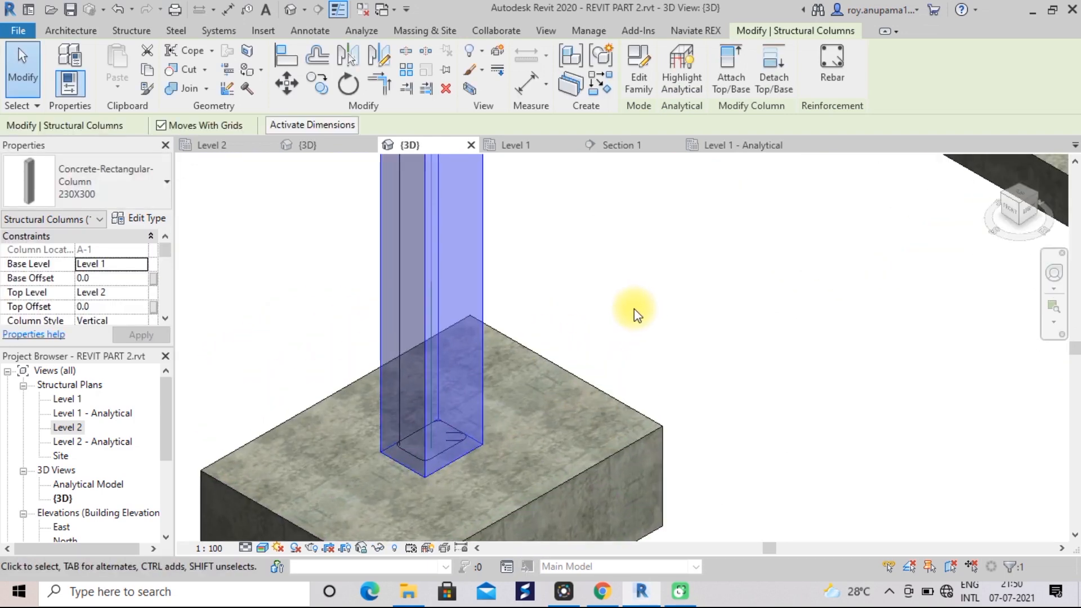
left_click(633, 308)
scroll(630, 319, "up", 1)
scroll(619, 326, "up", 1)
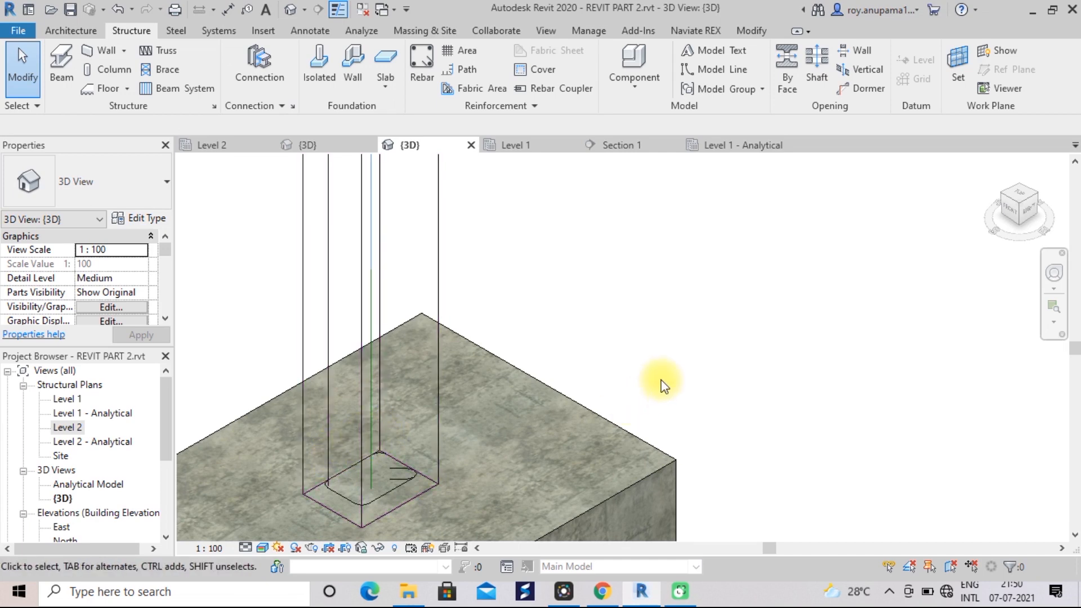
- Select the entire frame with its footings and levels, and override its graphics by element with surface transparency 100
scroll(668, 386, "down", 10)
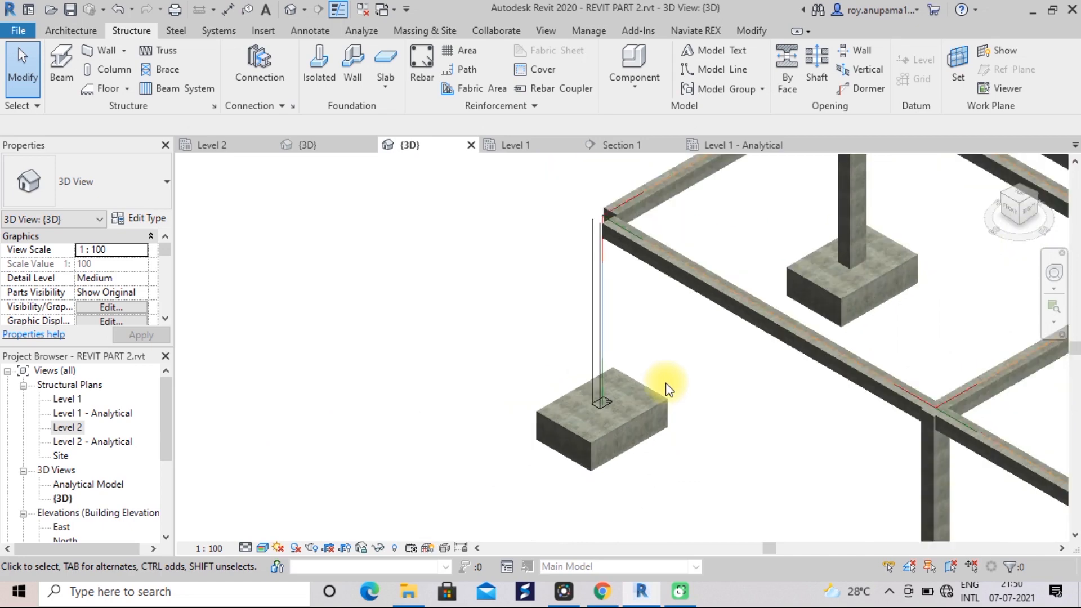
scroll(668, 388, "down", 10)
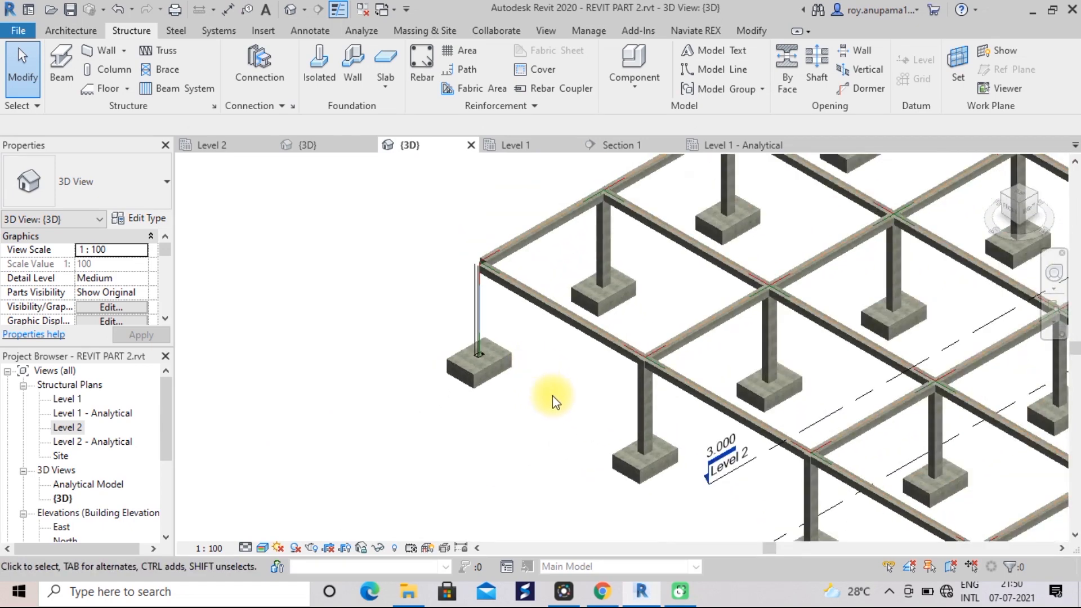
middle_click_drag(555, 401, 434, 392)
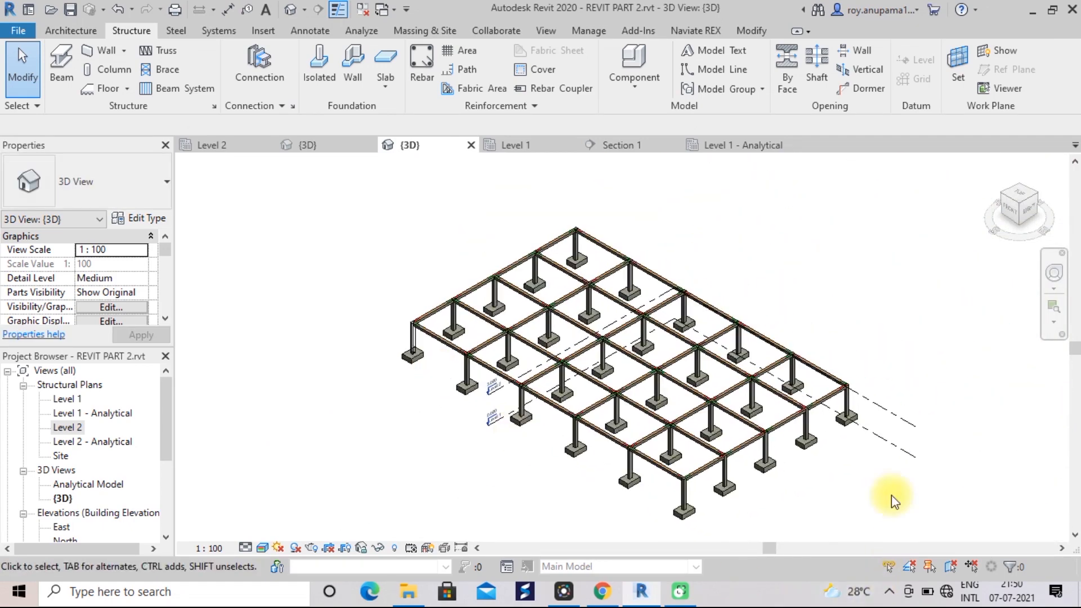
scroll(935, 489, "down", 5)
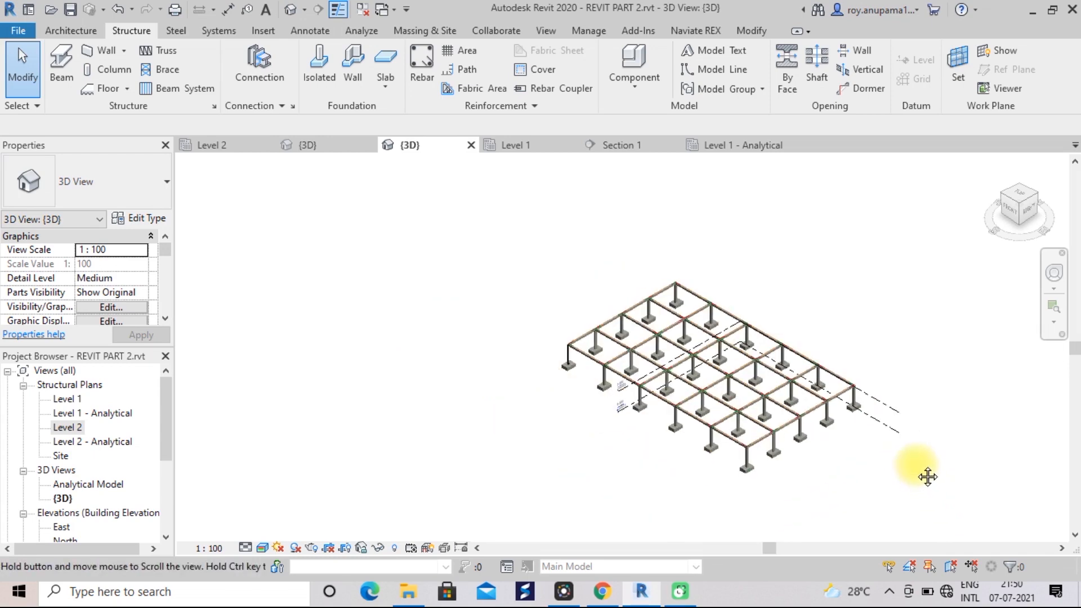
left_click_drag(872, 483, 595, 240)
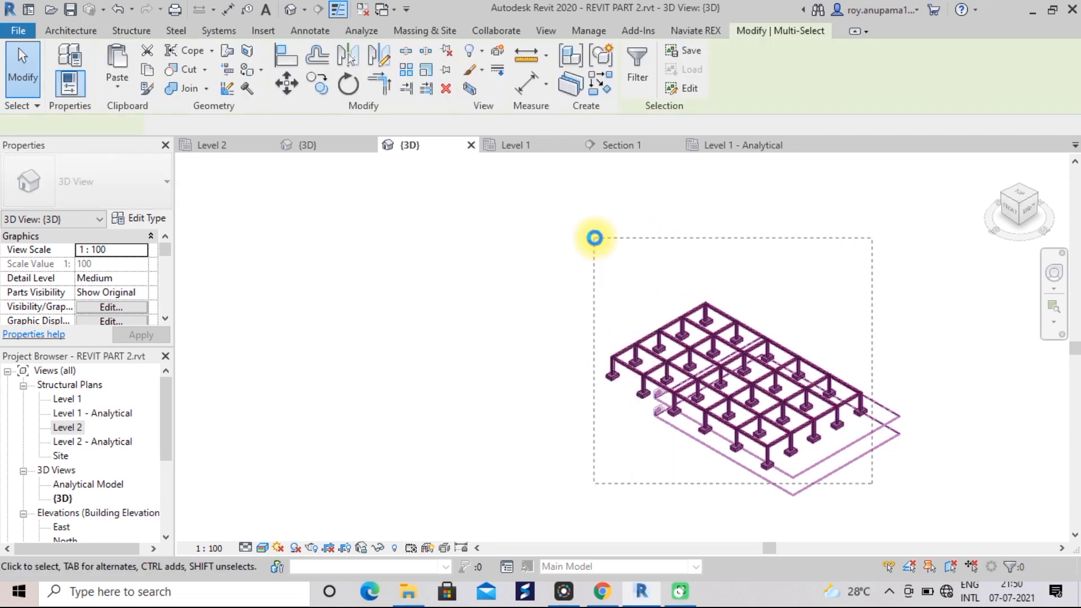
left_click_drag(594, 237, 596, 238)
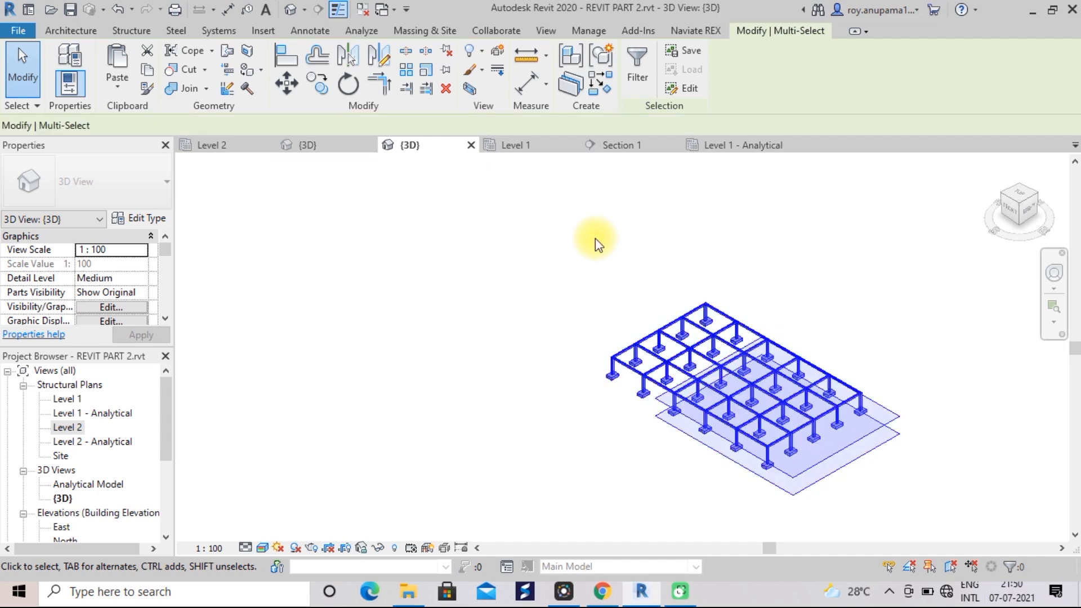
right_click(624, 443)
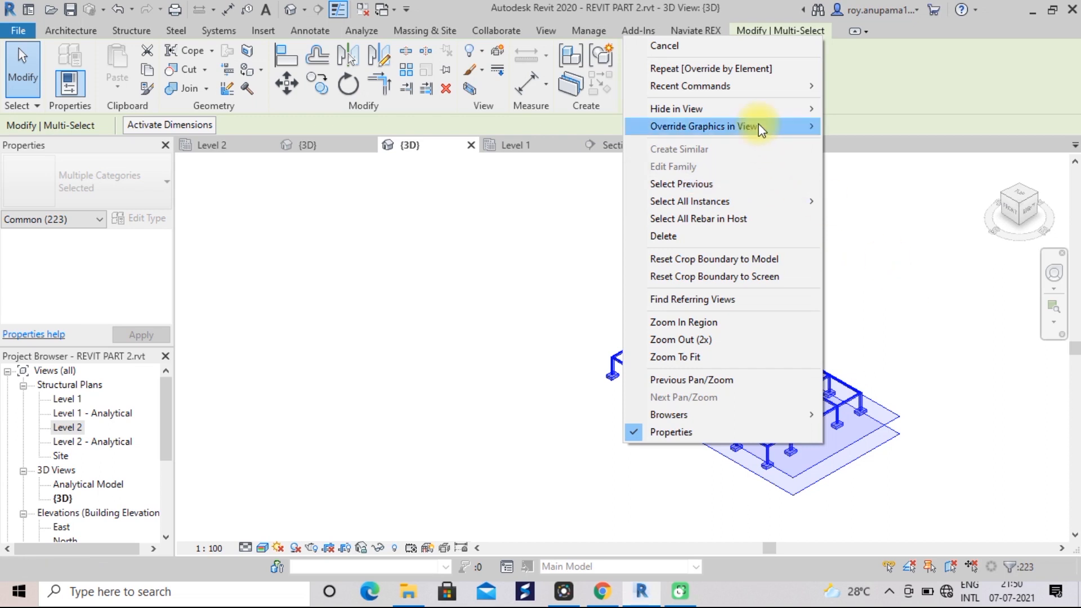
mouse_move(767, 127)
left_click(847, 126)
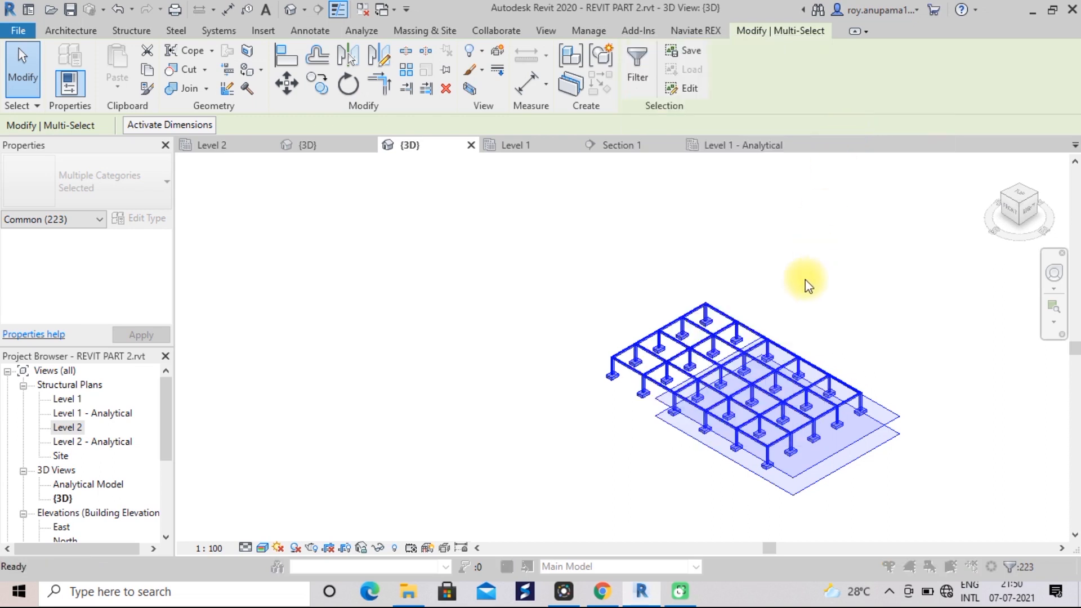
left_click_drag(505, 284, 685, 287)
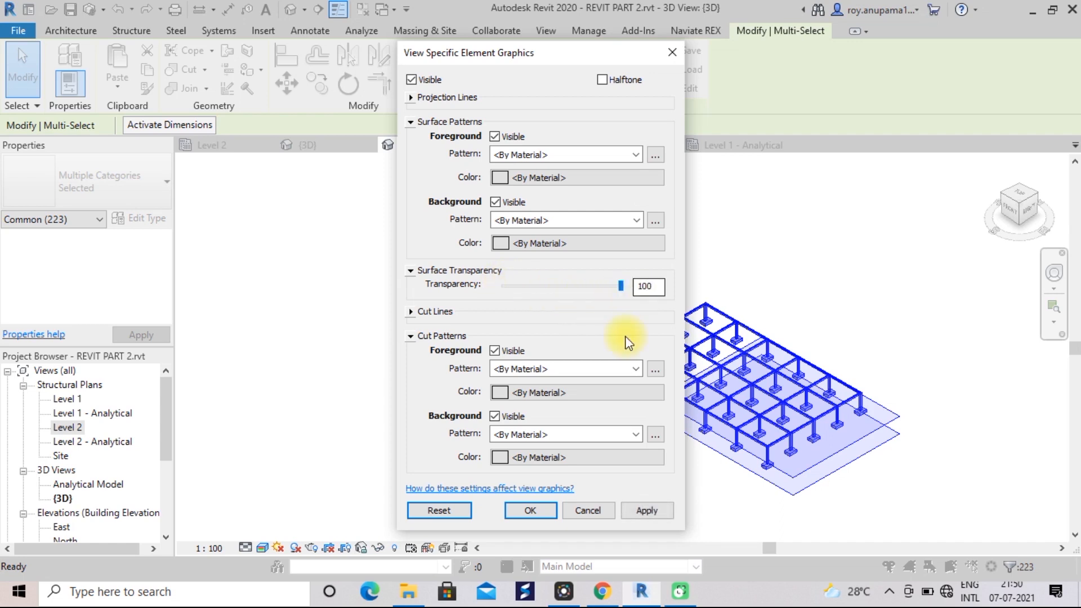
left_click(647, 510)
left_click(544, 511)
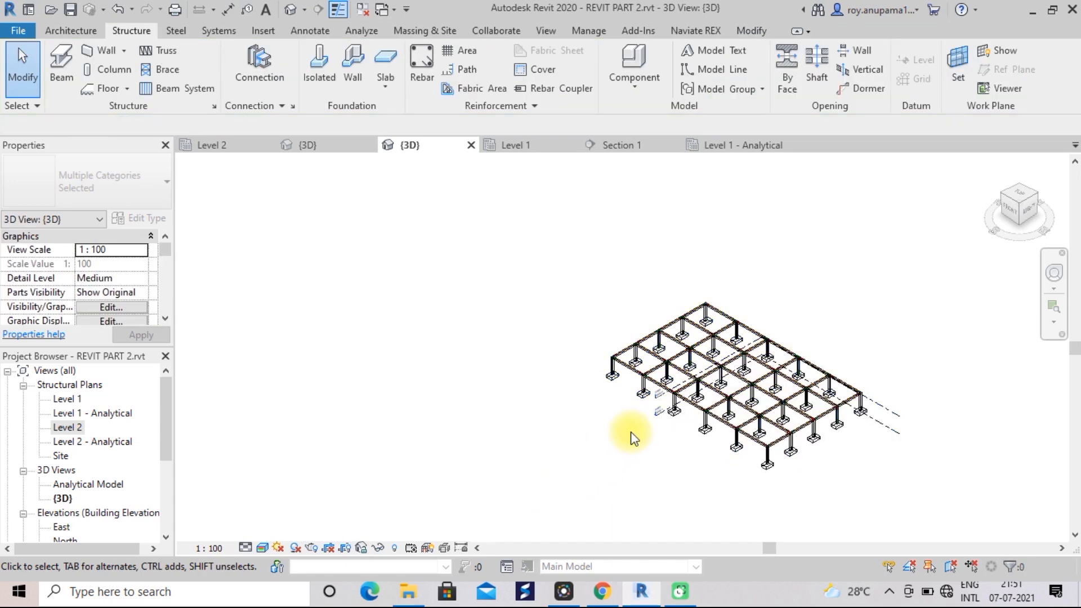
- Examine the frame's columns, beams and footings in 3D with the graphics override applied
scroll(630, 431, "up", 2)
scroll(630, 434, "up", 2)
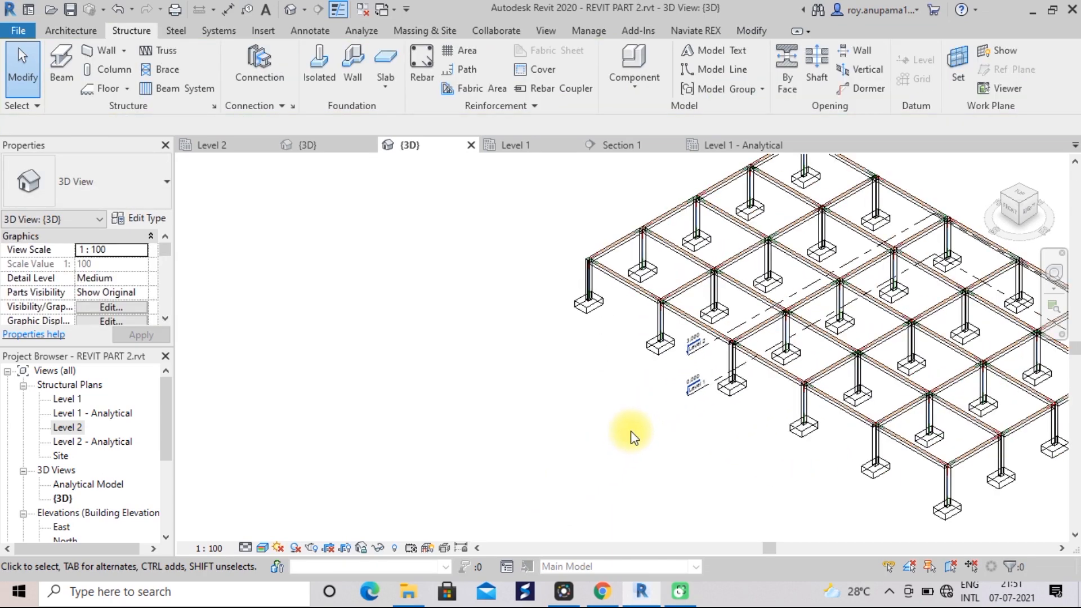
scroll(630, 431, "up", 2)
middle_click_drag(638, 401, 452, 391)
scroll(456, 393, "down", 1)
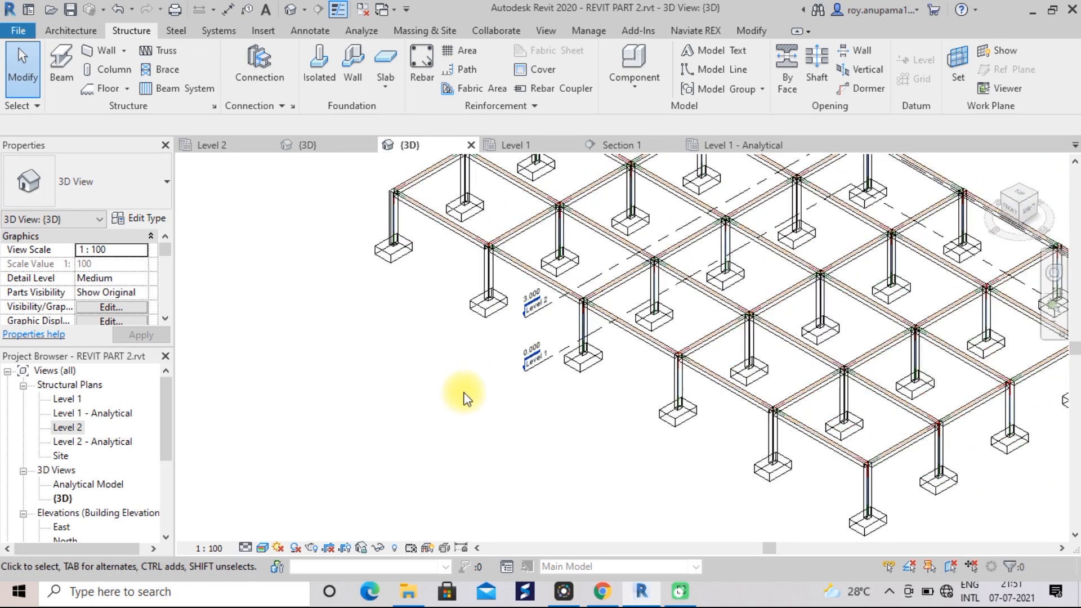
scroll(488, 425, "down", 2)
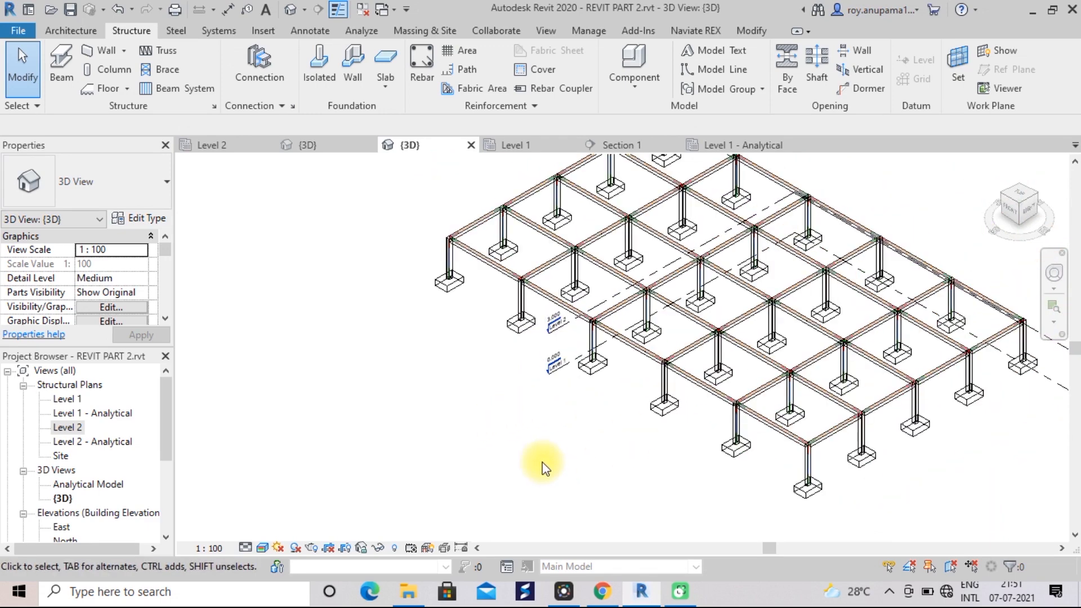
- Examine the whole frame, and the exposed bars and stirrup at the base of the A-1 column
scroll(542, 467, "up", 2)
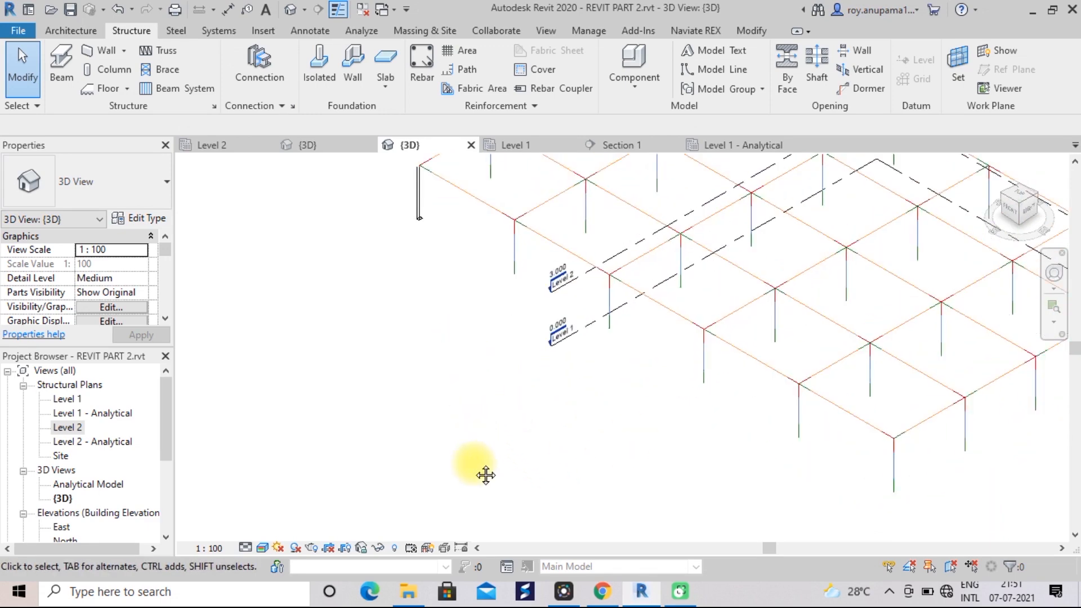
scroll(472, 445, "down", 1)
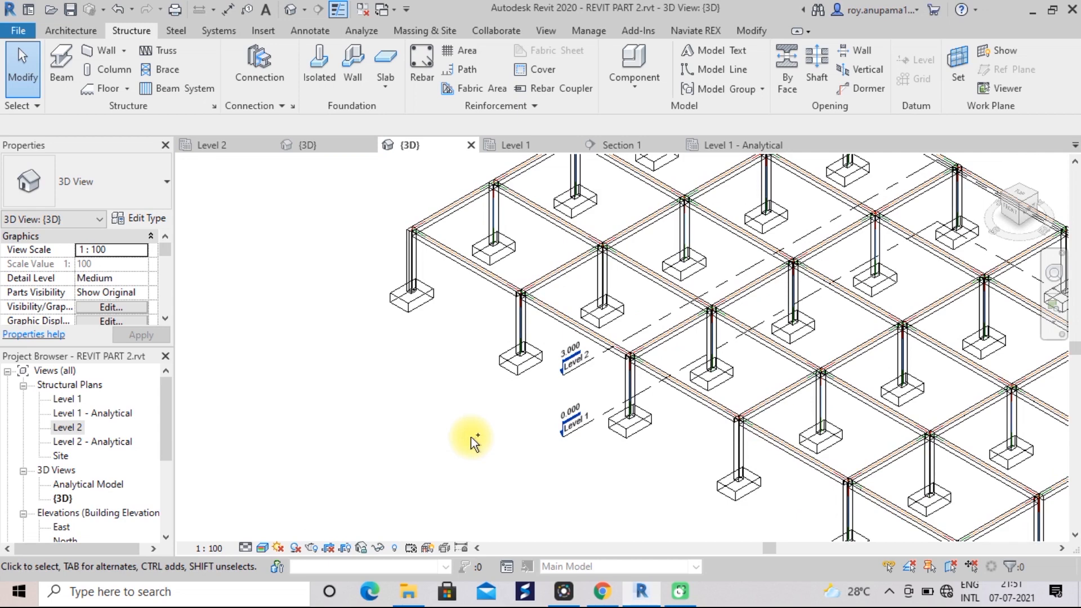
scroll(470, 437, "down", 5)
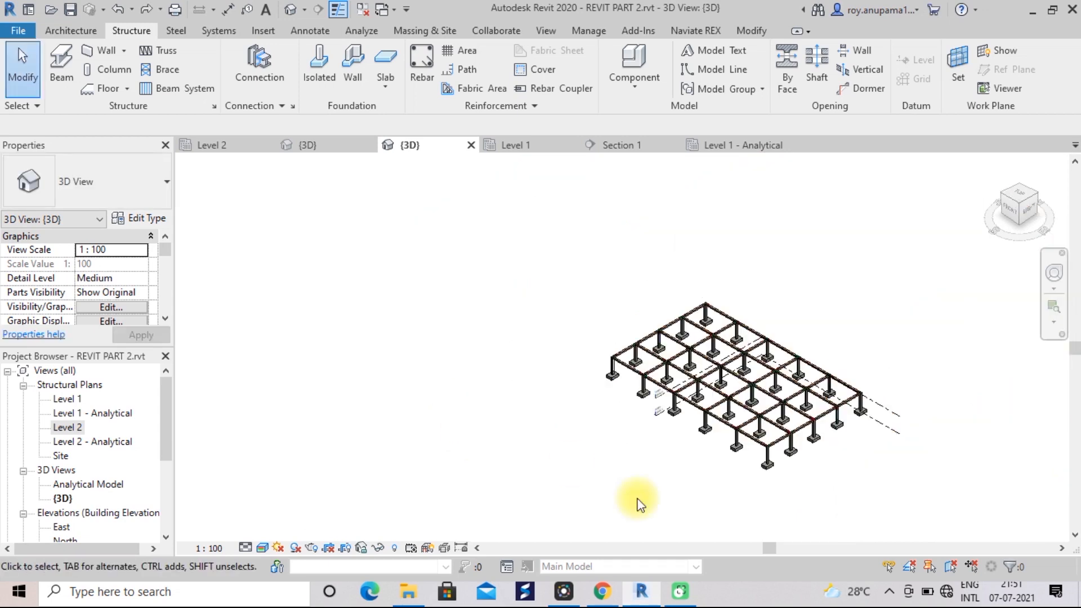
scroll(640, 442, "up", 5)
middle_click_drag(524, 184, 459, 399)
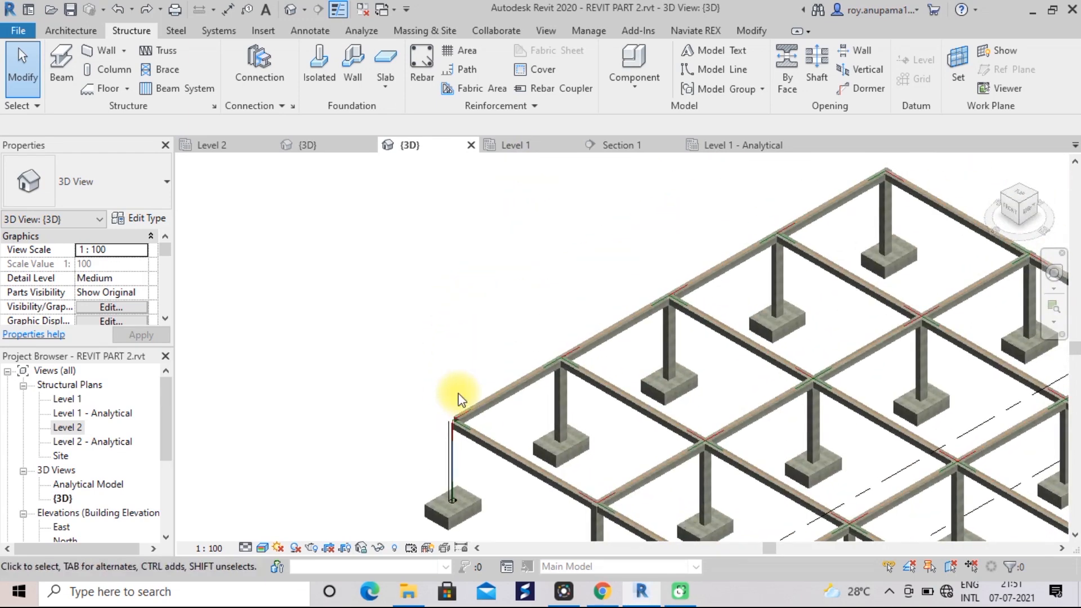
scroll(471, 474, "up", 5)
middle_click_drag(478, 466, 587, 317)
scroll(587, 317, "up", 4)
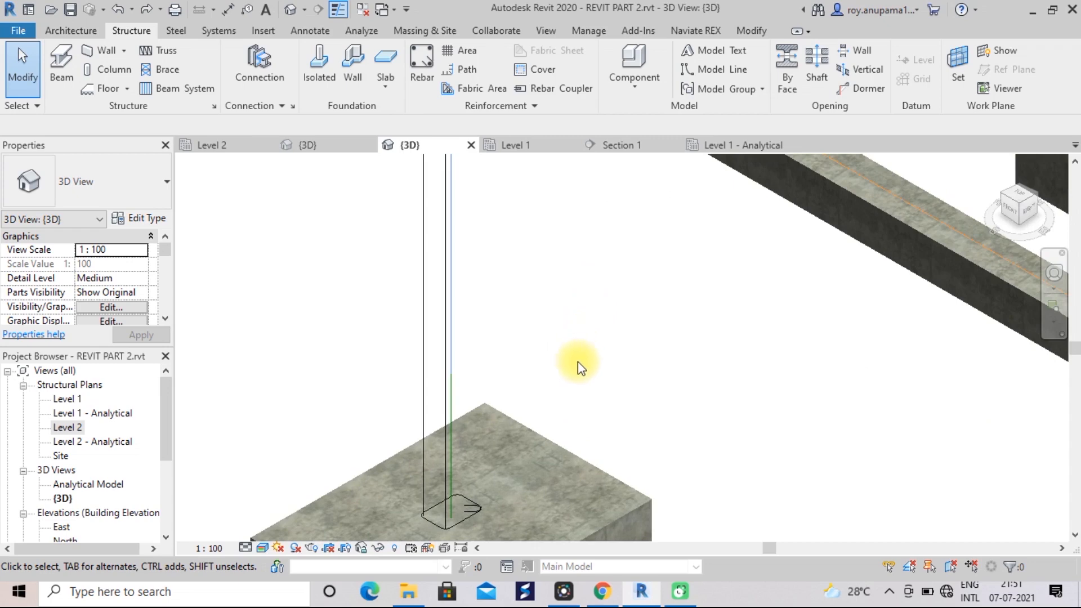
scroll(578, 362, "down", 3)
scroll(543, 424, "up", 3)
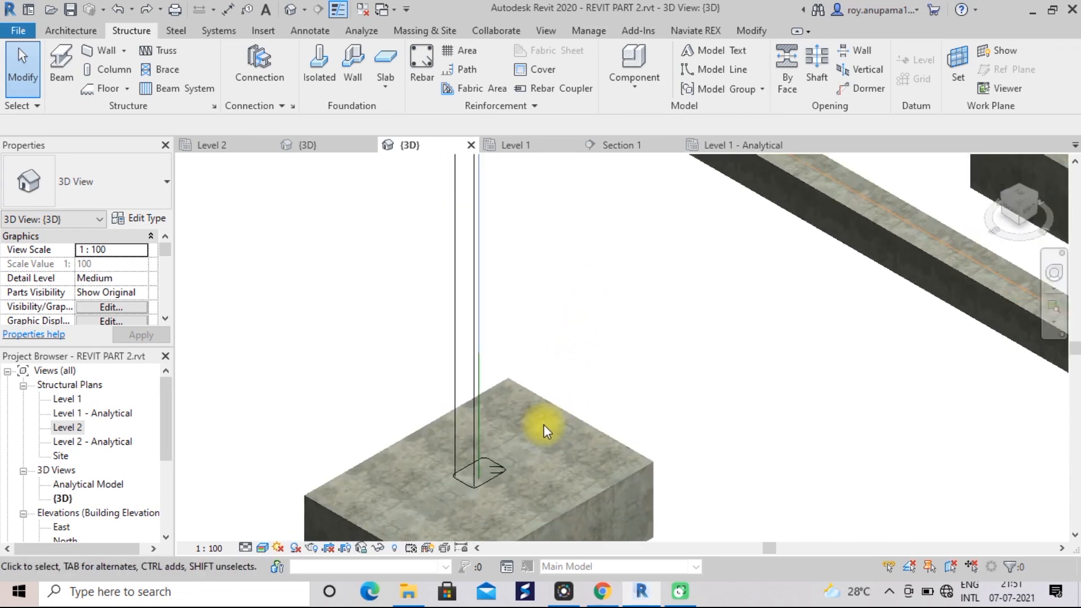
scroll(670, 327, "down", 1)
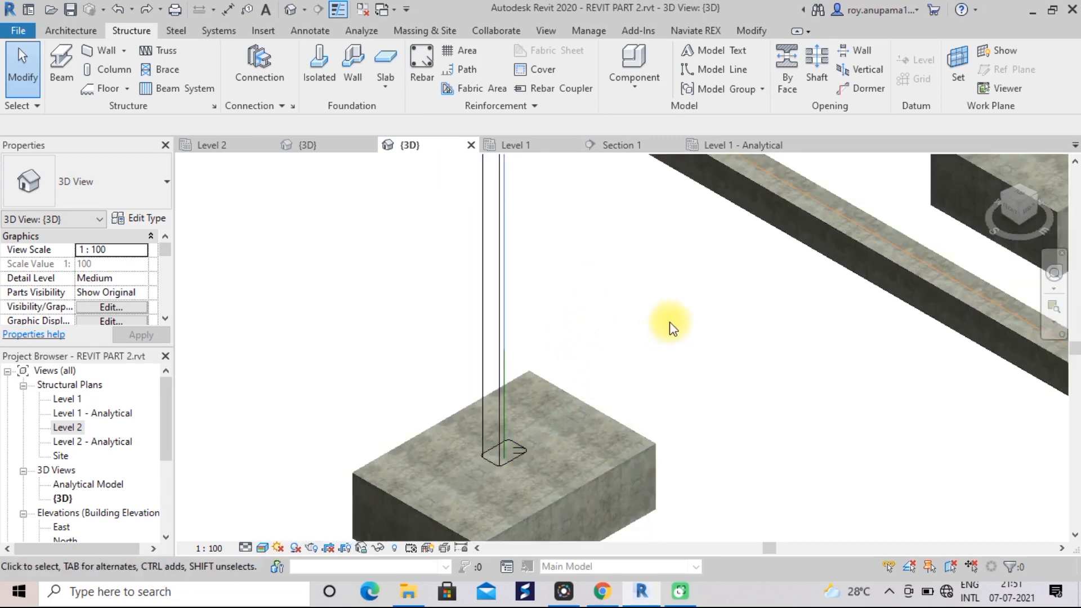
- Set the A-1 column's vertical 10R bar opposite the stirrup hooks to a Fixed Number layout with quantity 3
scroll(484, 468, "up", 2)
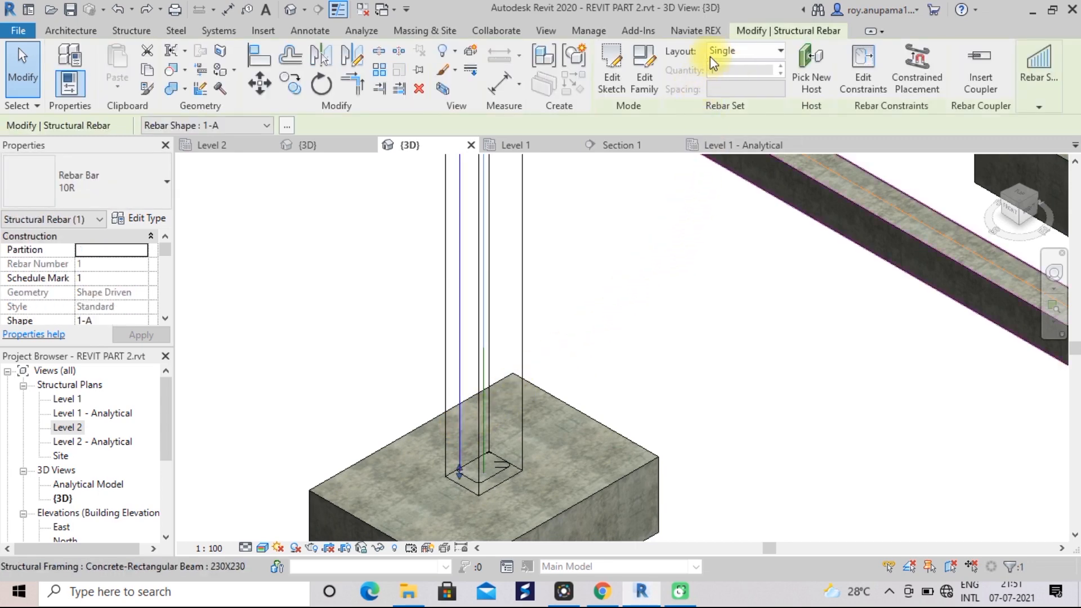
left_click(780, 51)
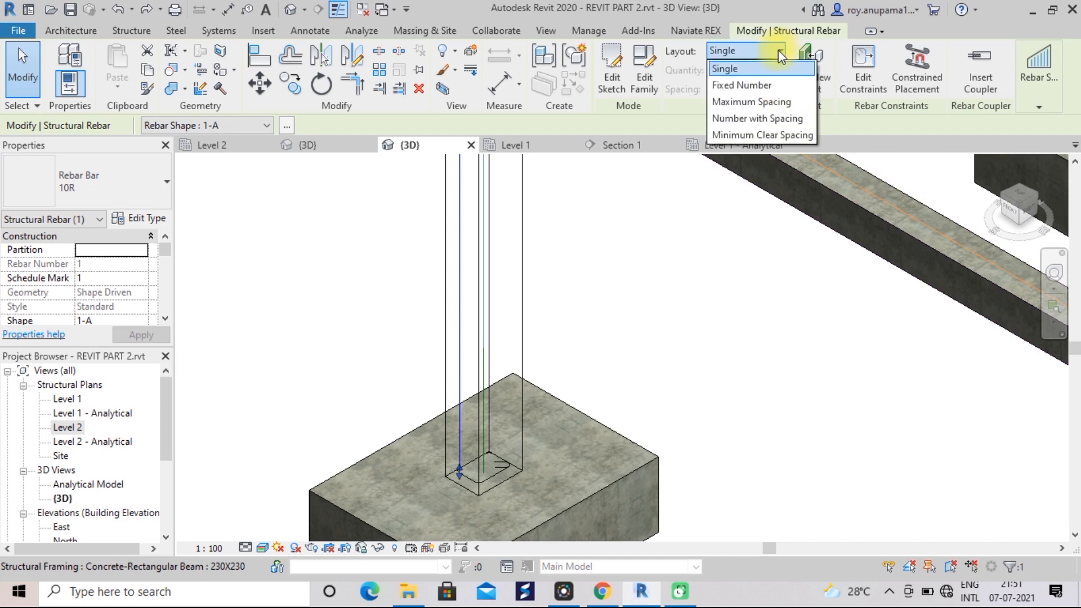
left_click(763, 83)
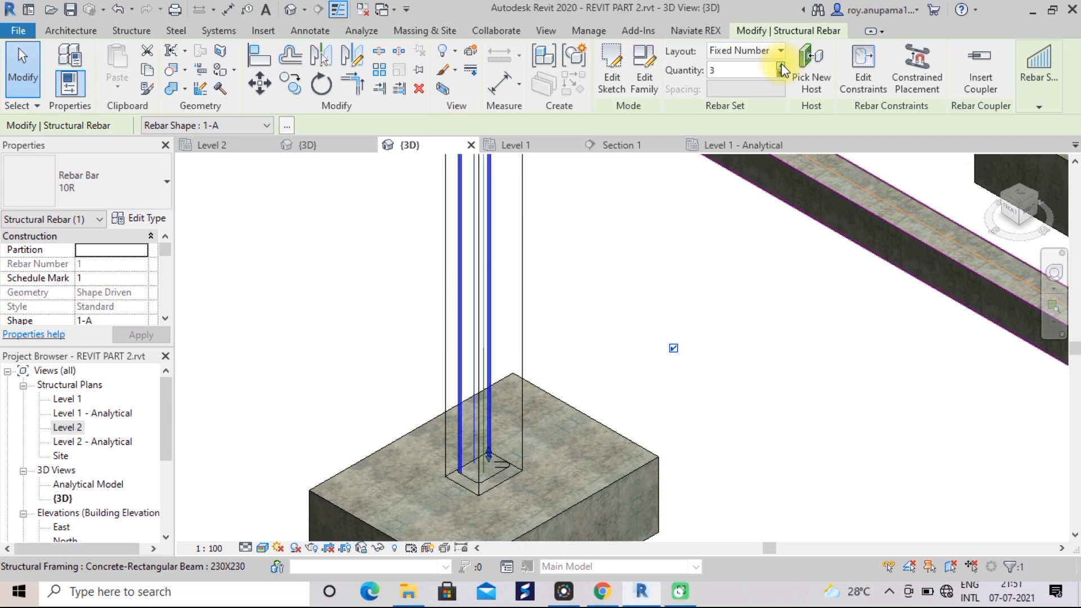
left_click(593, 257)
- Set the other single vertical 10R bar, on the stirrup-hook side of the column, to a Fixed Number layout with quantity 3
scroll(590, 256, "up", 3)
scroll(527, 370, "down", 2)
middle_click_drag(542, 363, 596, 317)
scroll(596, 316, "up", 2)
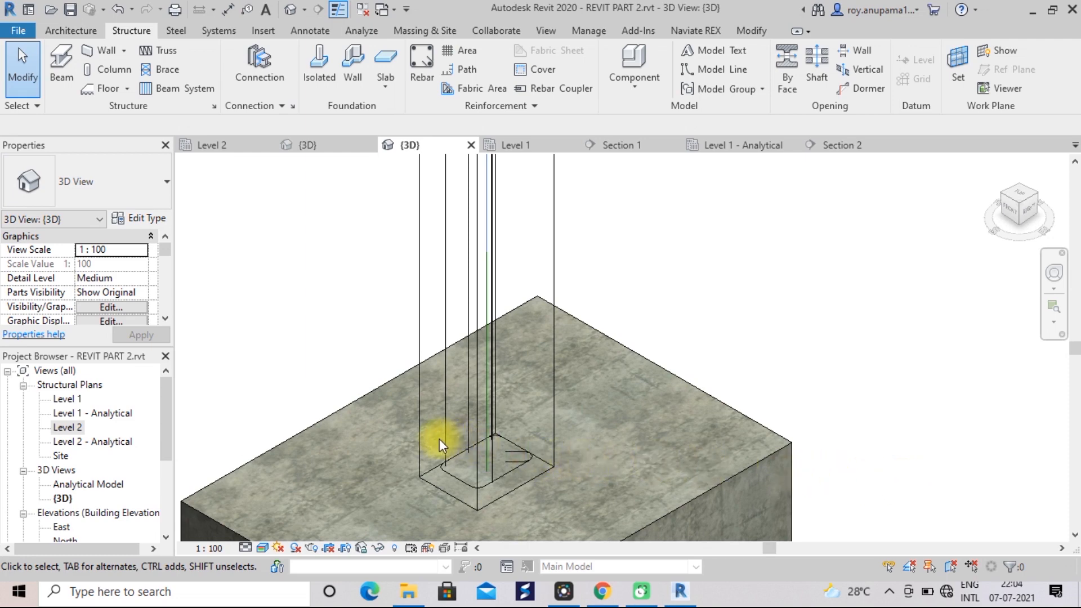
scroll(491, 424, "up", 2)
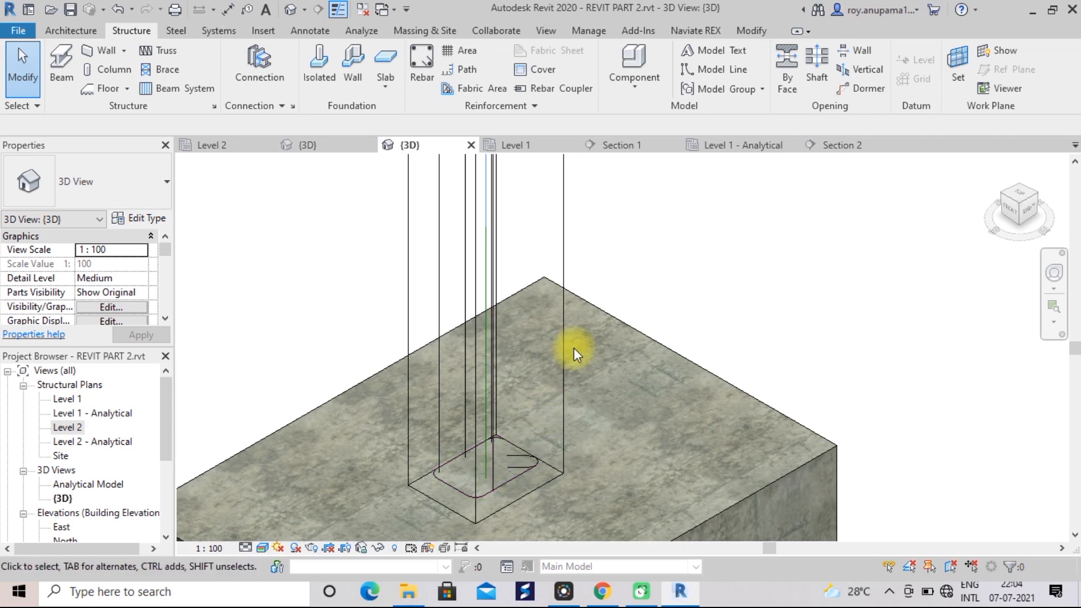
left_click(526, 411)
left_click(779, 51)
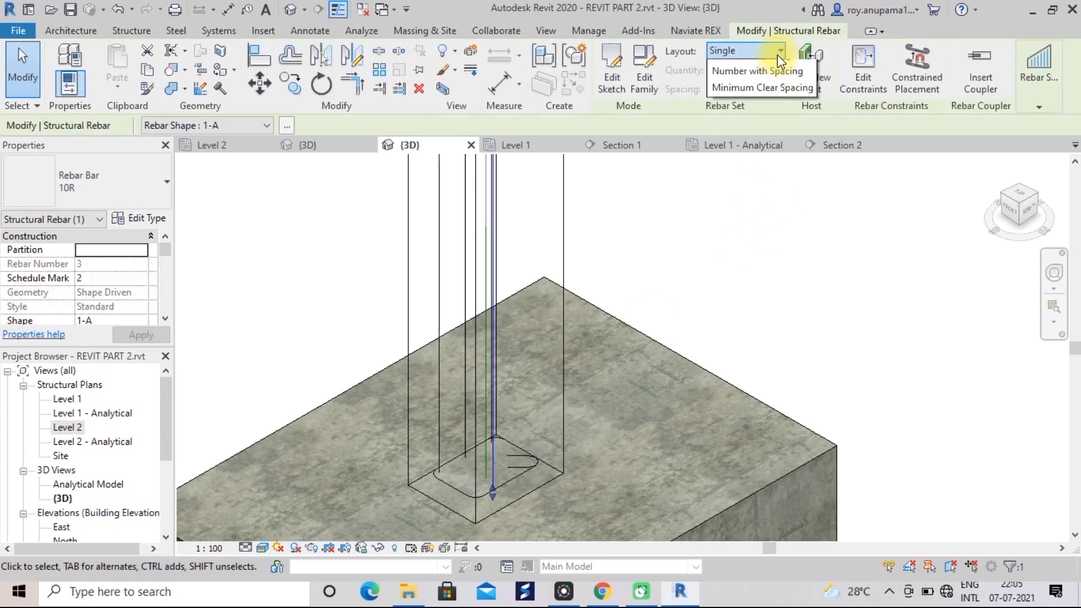
left_click(755, 85)
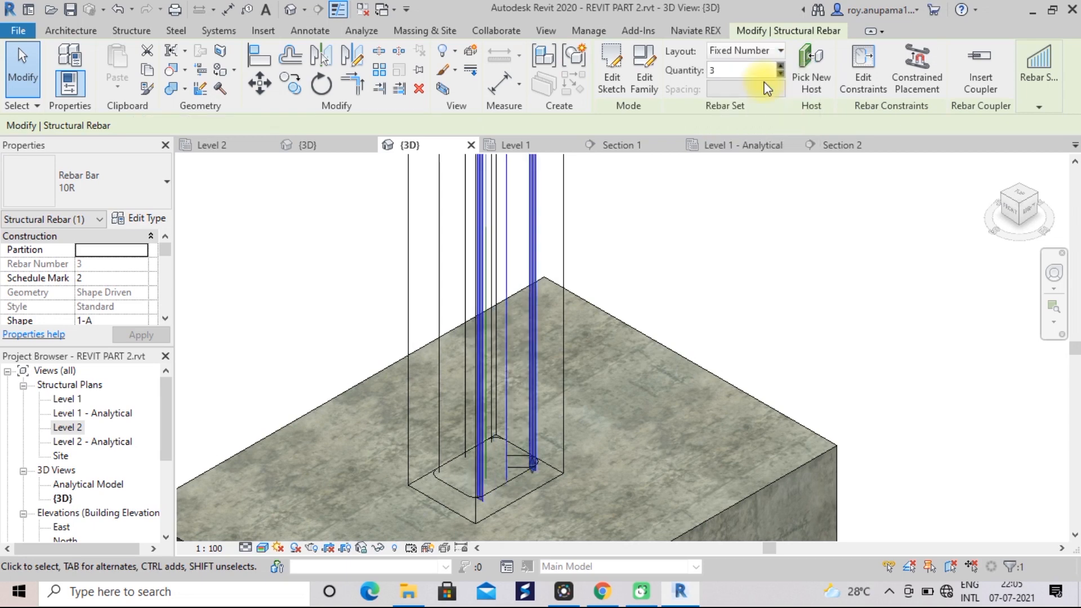
left_click(683, 289)
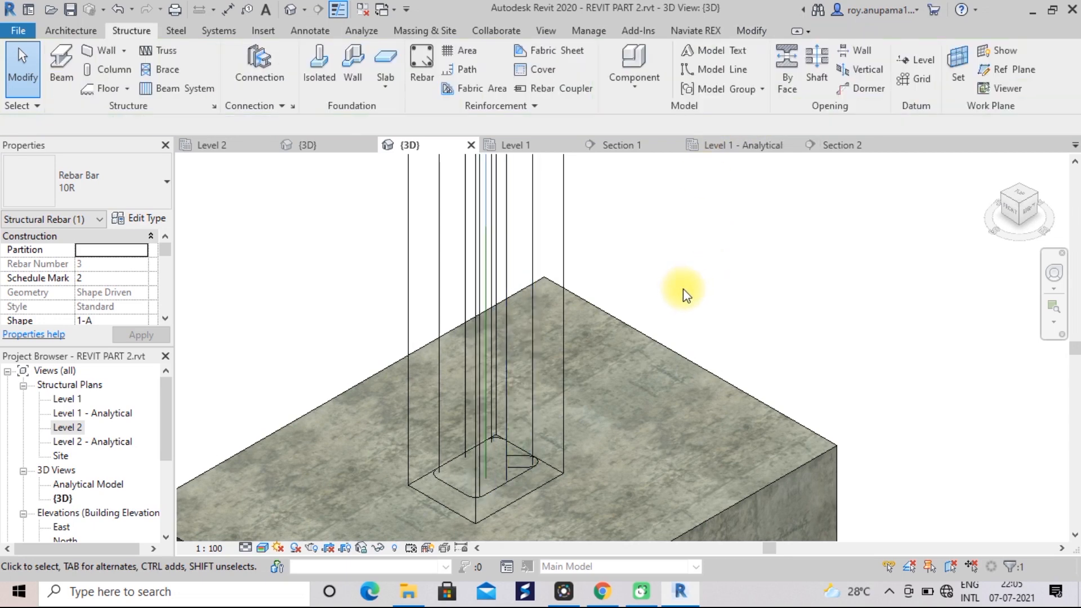
- Examine both sets of vertical bars at the column base, highlighting each set in turn
scroll(663, 348, "up", 3)
scroll(609, 361, "down", 5)
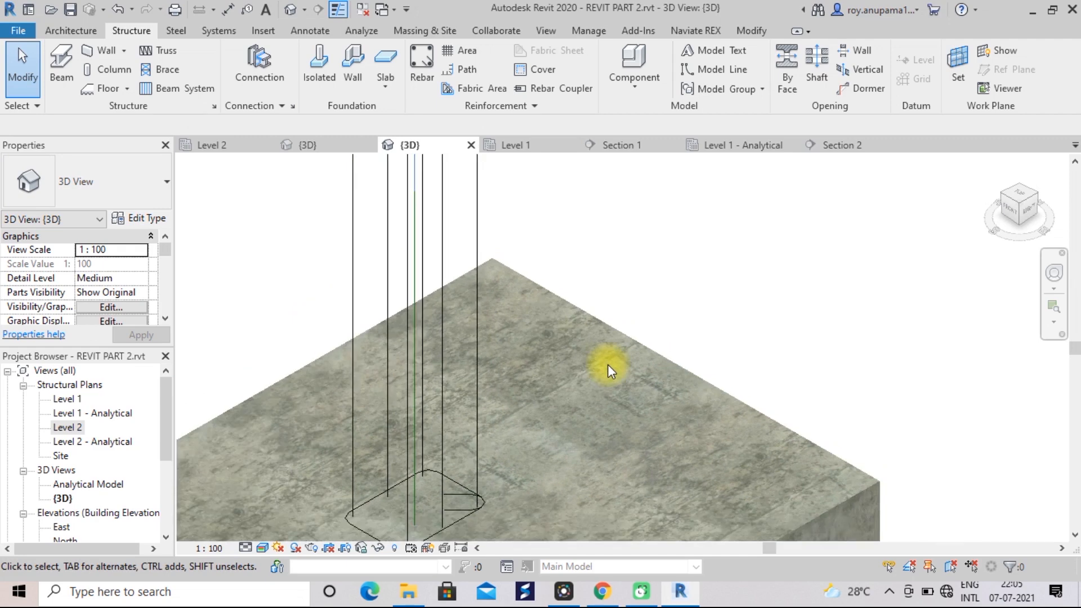
middle_click_drag(688, 337, 693, 333)
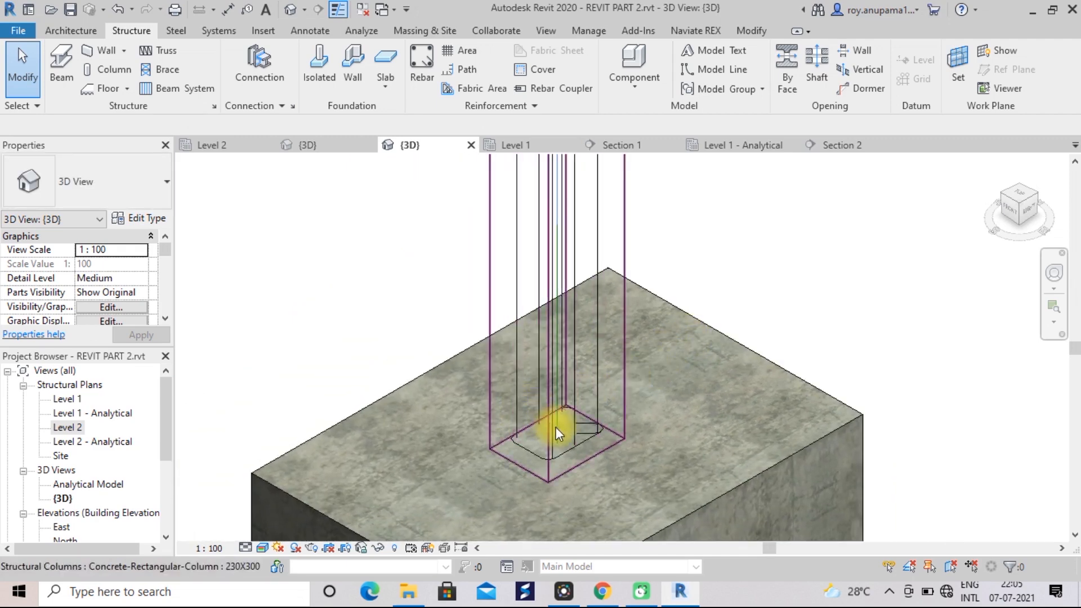
left_click(518, 417)
scroll(517, 415, "up", 2)
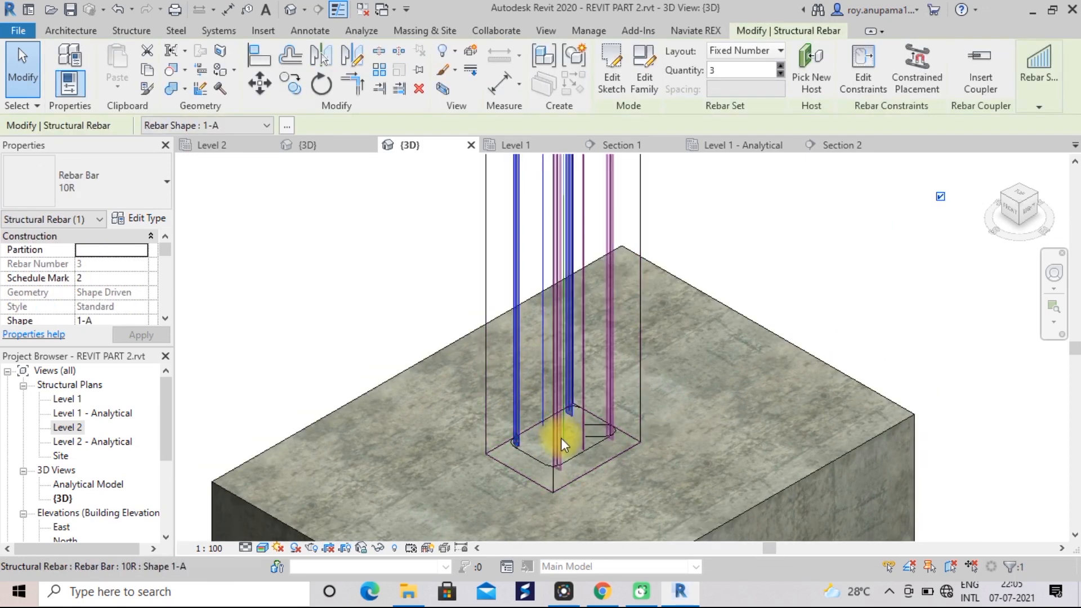
left_click(613, 419)
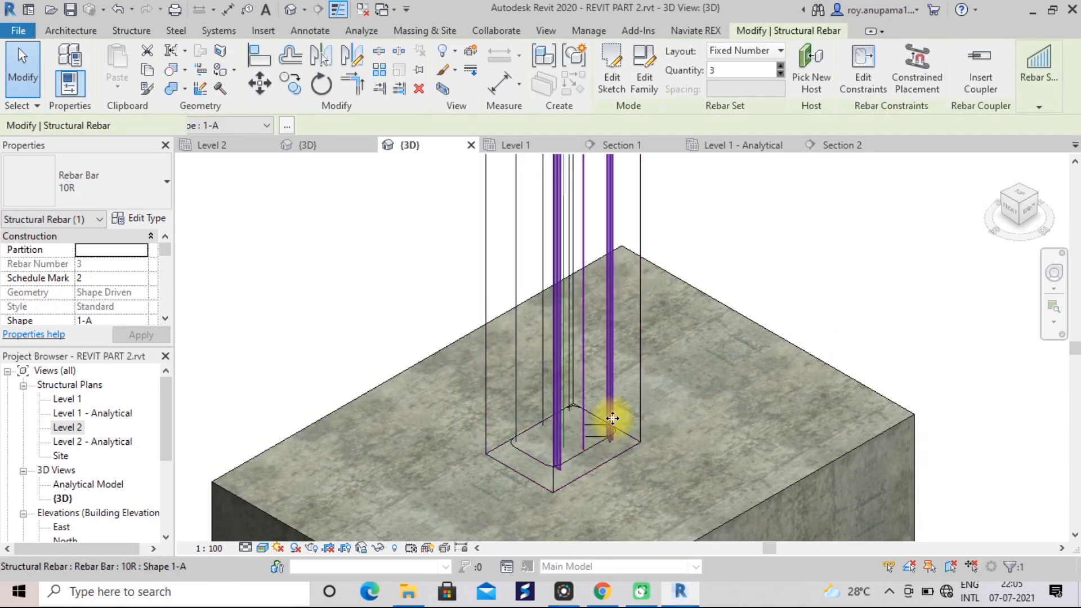
scroll(613, 419, "up", 3)
scroll(613, 419, "down", 3)
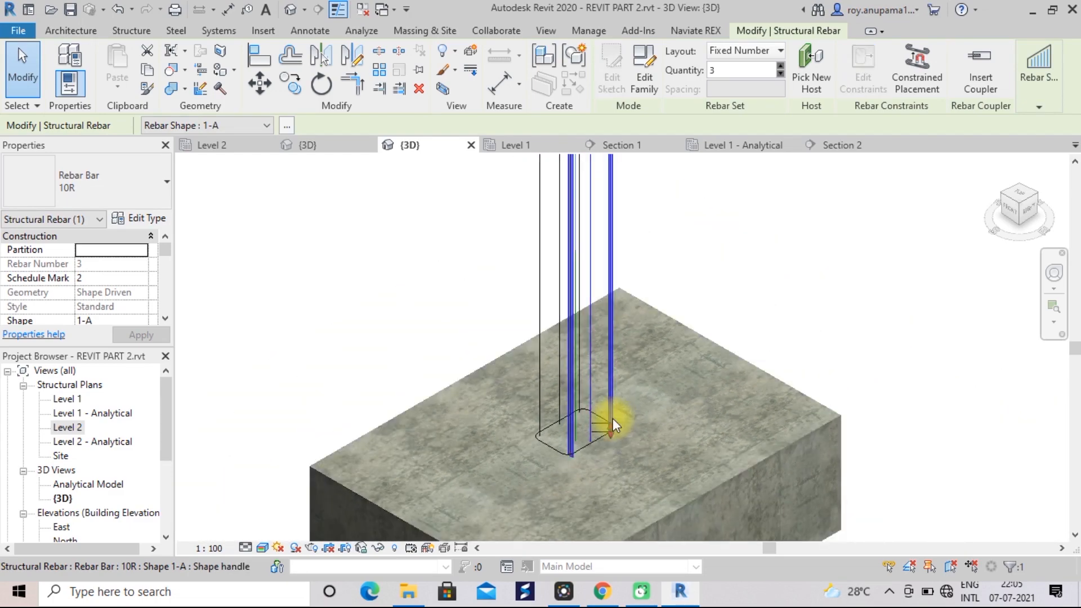
key("Escape")
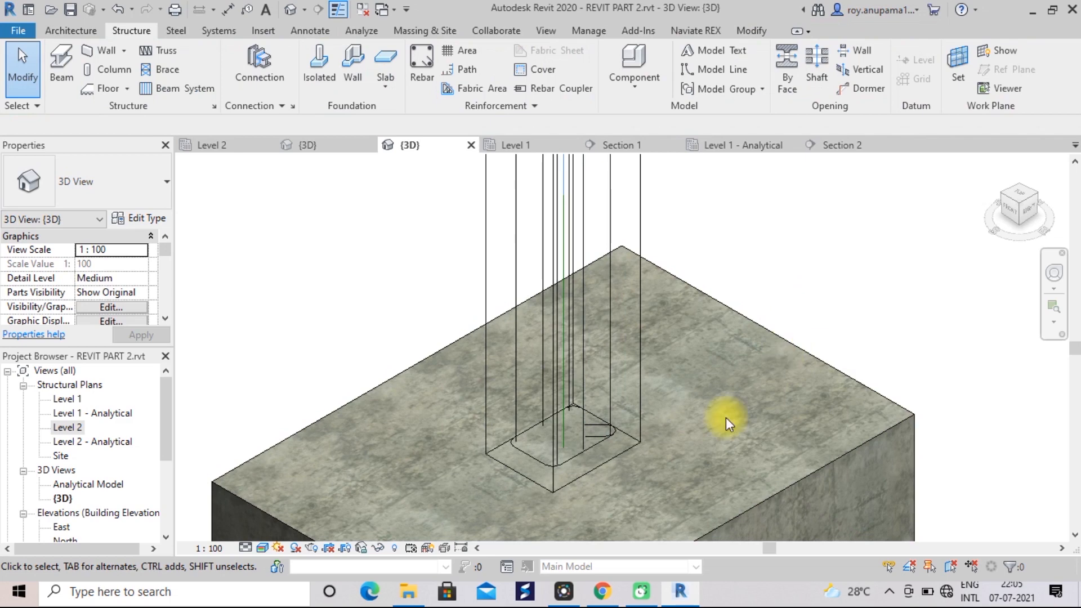
- Repeat the stirrup up the A-1 column with a Maximum Spacing layout at 125 mm
left_click(530, 458)
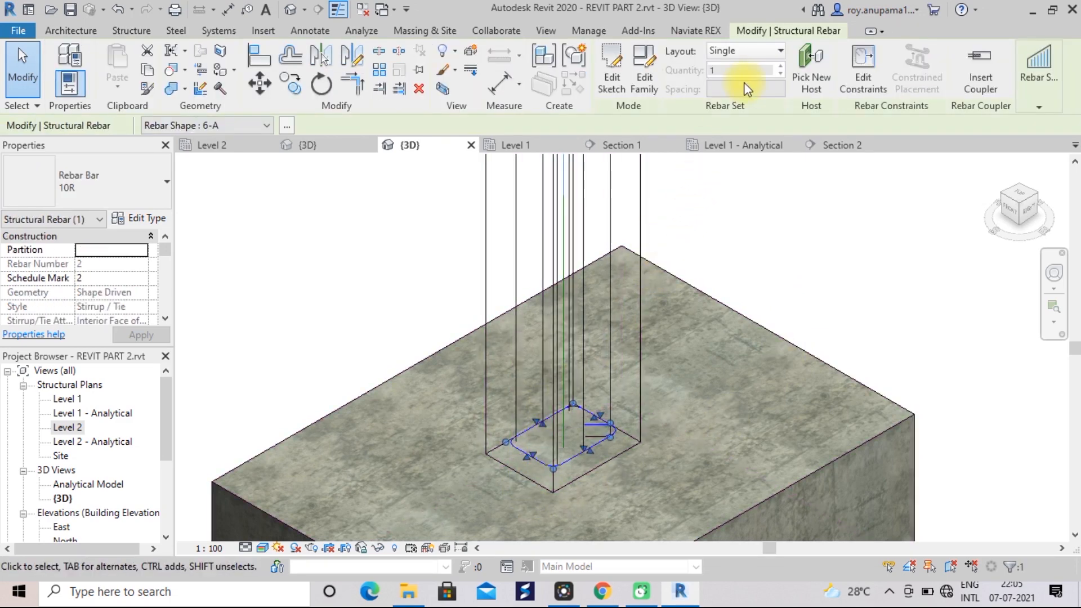
left_click(780, 51)
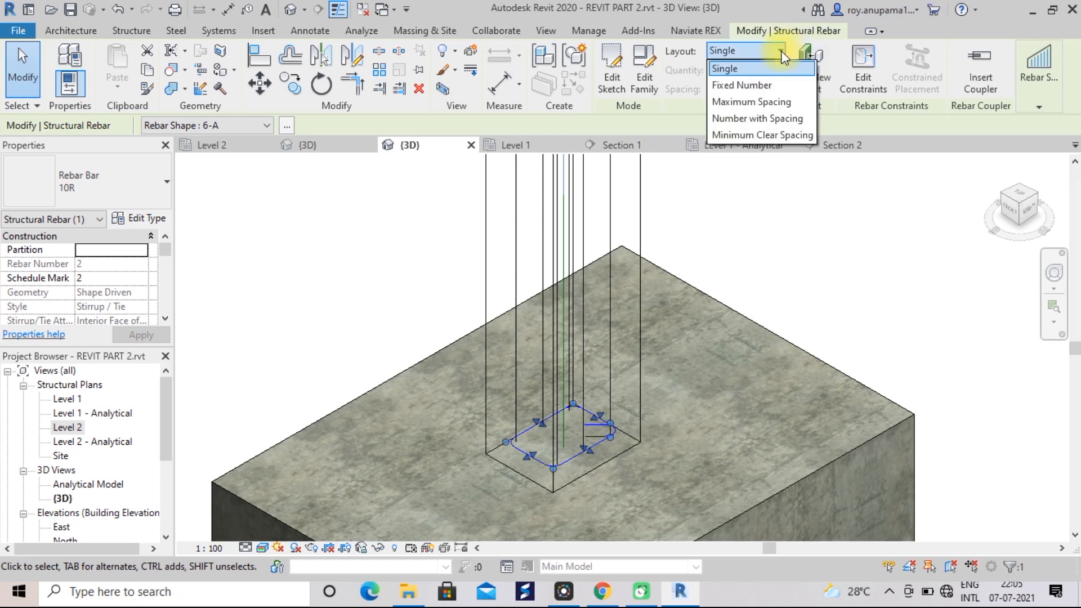
left_click(767, 101)
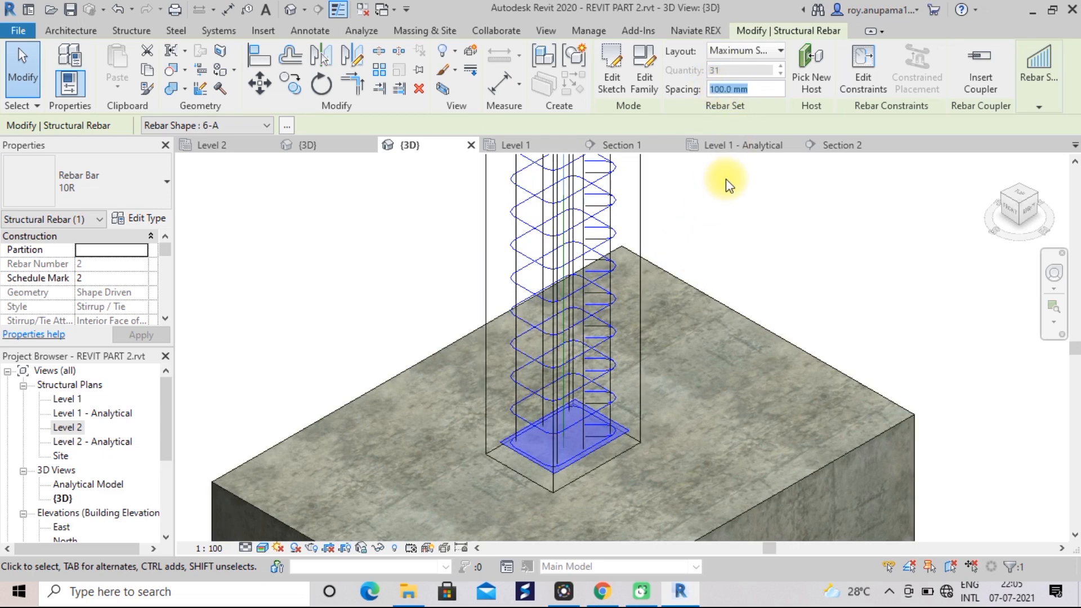
key("BackSpace")
type("125")
key("Return")
scroll(726, 174, "down", 1)
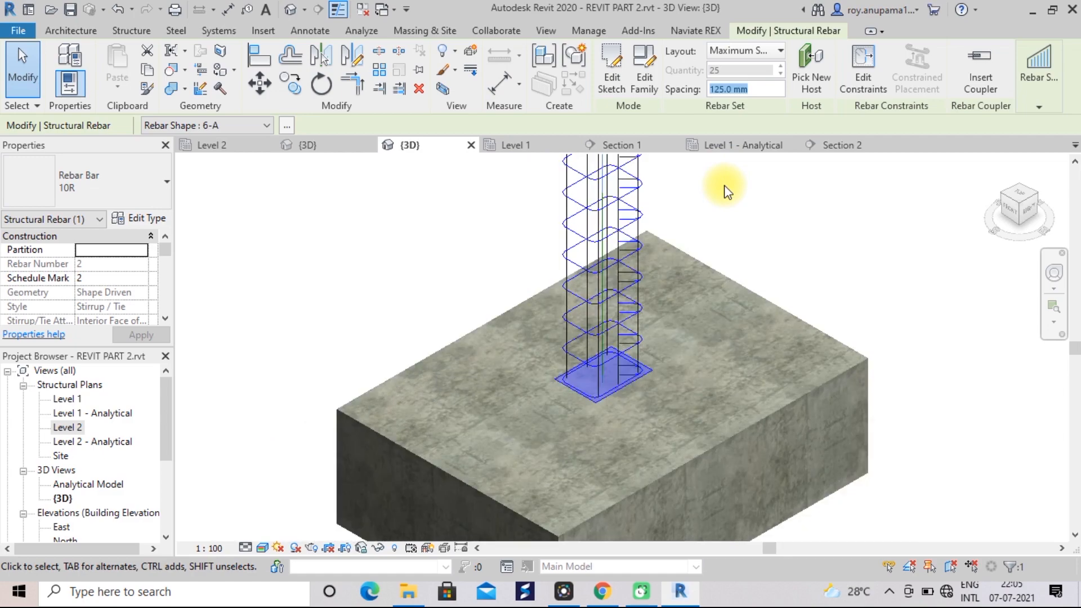
left_click(776, 264)
- Examine the reinforcement cage along the full height of the A-1 column and close up at its footing
scroll(739, 266, "up", 3)
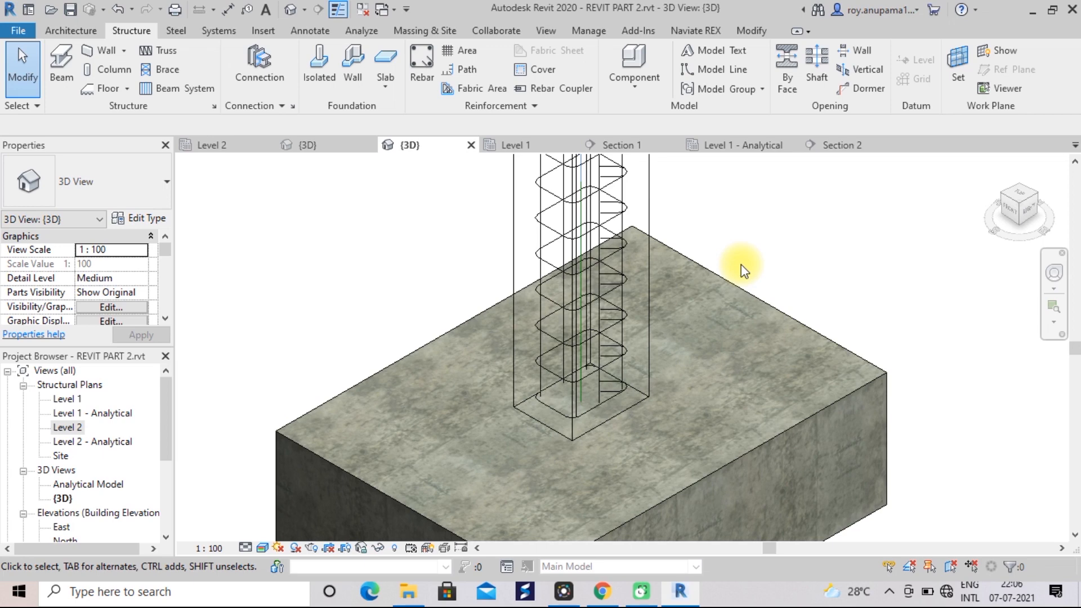
scroll(740, 266, "up", 2)
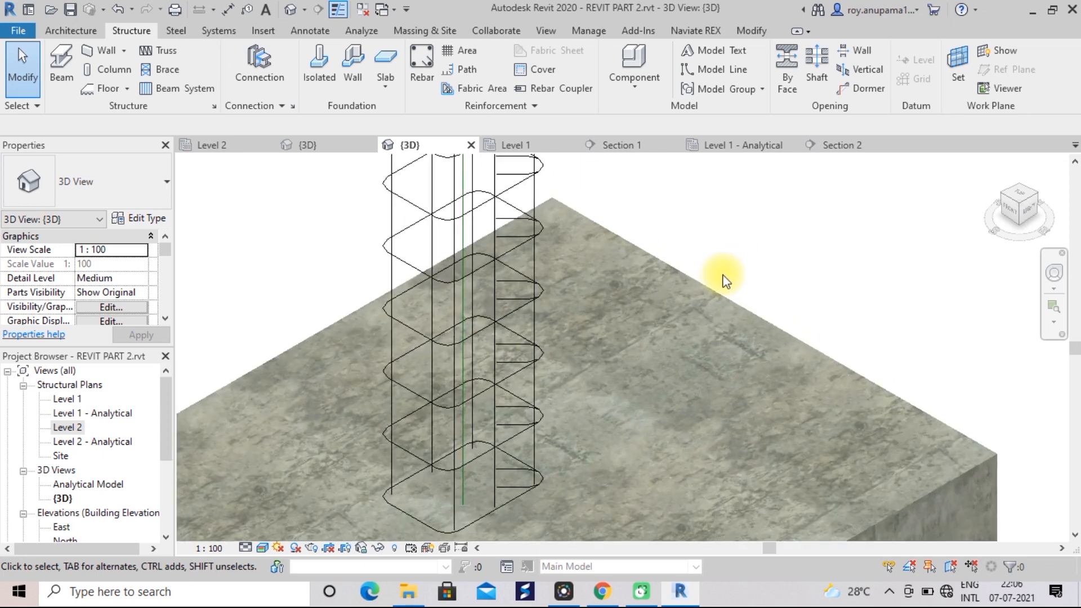
scroll(721, 275, "down", 3)
scroll(721, 276, "up", 4)
scroll(665, 313, "down", 6)
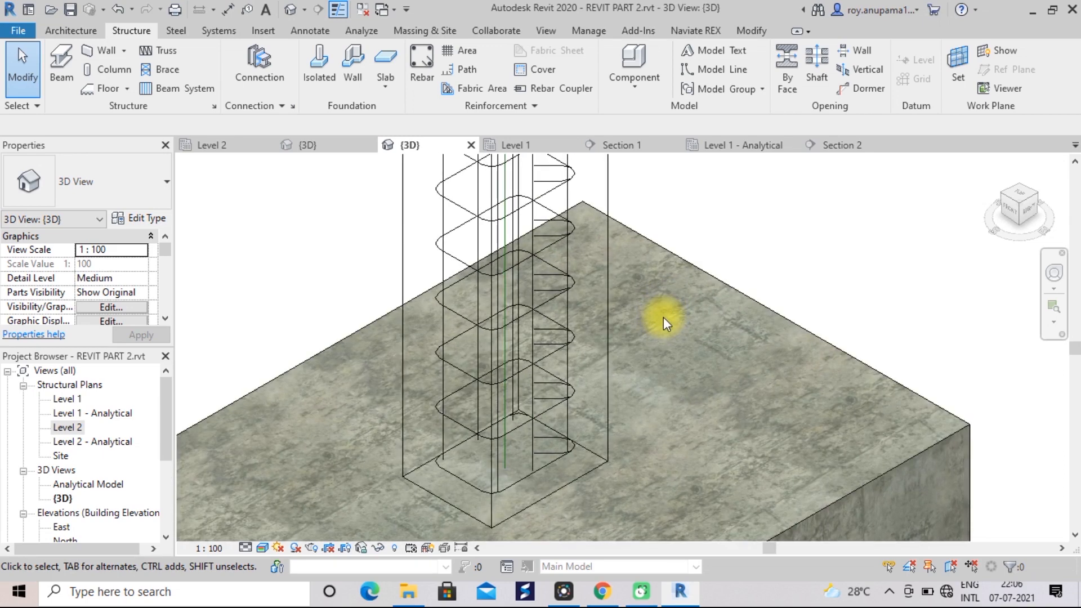
scroll(663, 323, "down", 5)
scroll(741, 294, "up", 4)
middle_click_drag(741, 295, 736, 362)
scroll(736, 362, "up", 5)
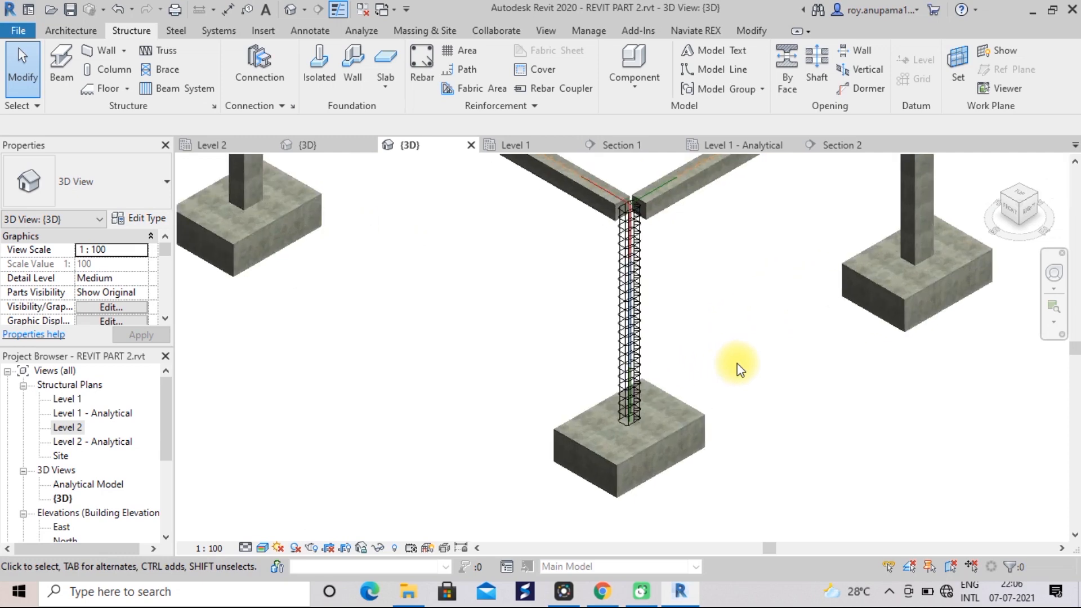
scroll(711, 358, "up", 2)
middle_click_drag(690, 356, 796, 304)
scroll(797, 309, "up", 1)
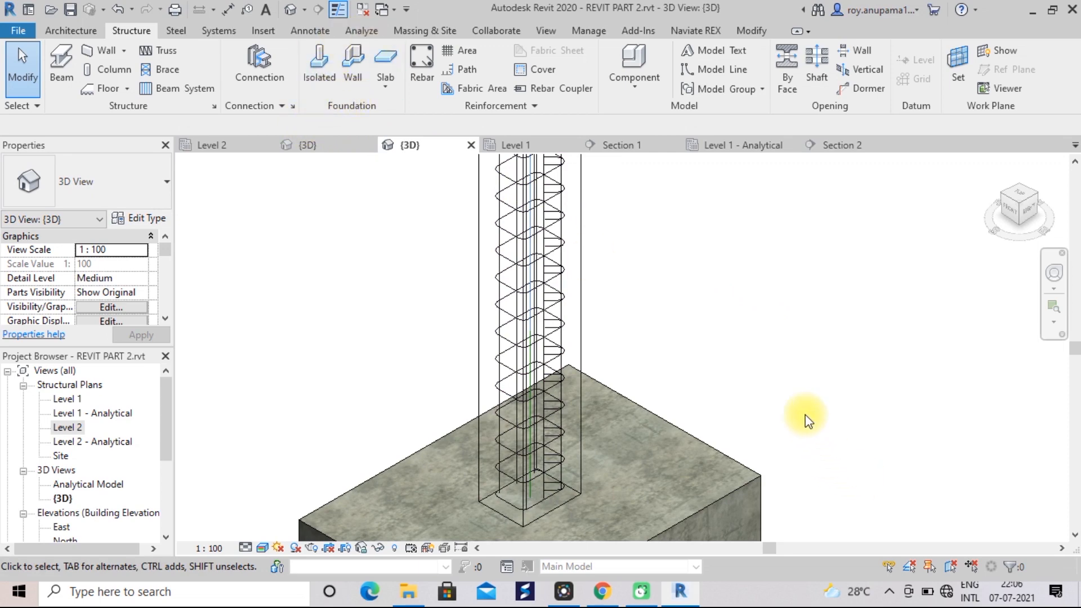
- Turn off the Thin Lines display so the column's rebar is drawn with its line weights
scroll(806, 418, "down", 1)
scroll(805, 418, "down", 2)
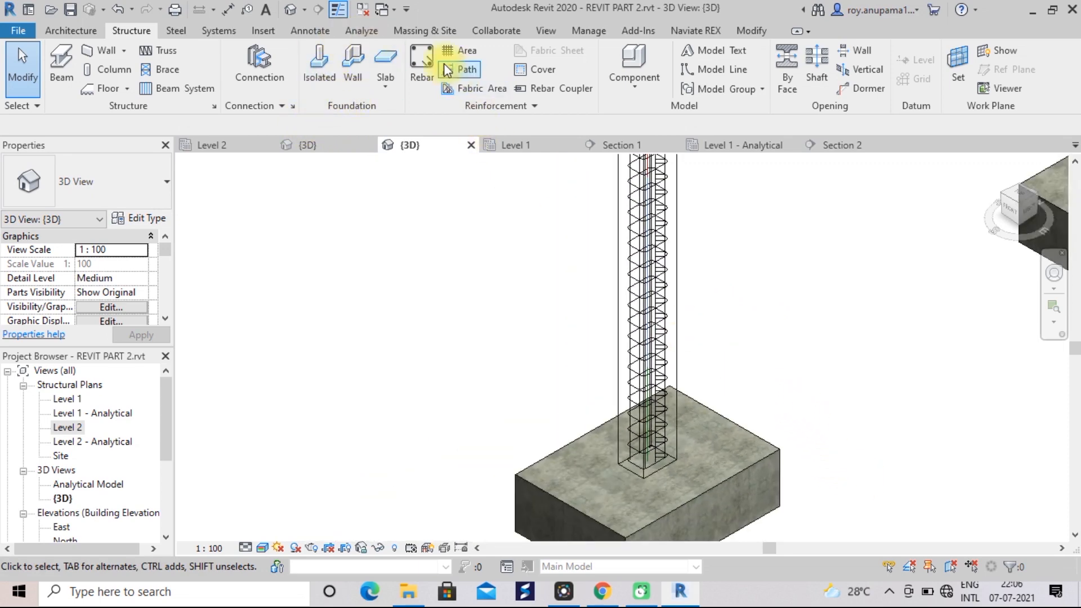
left_click(337, 14)
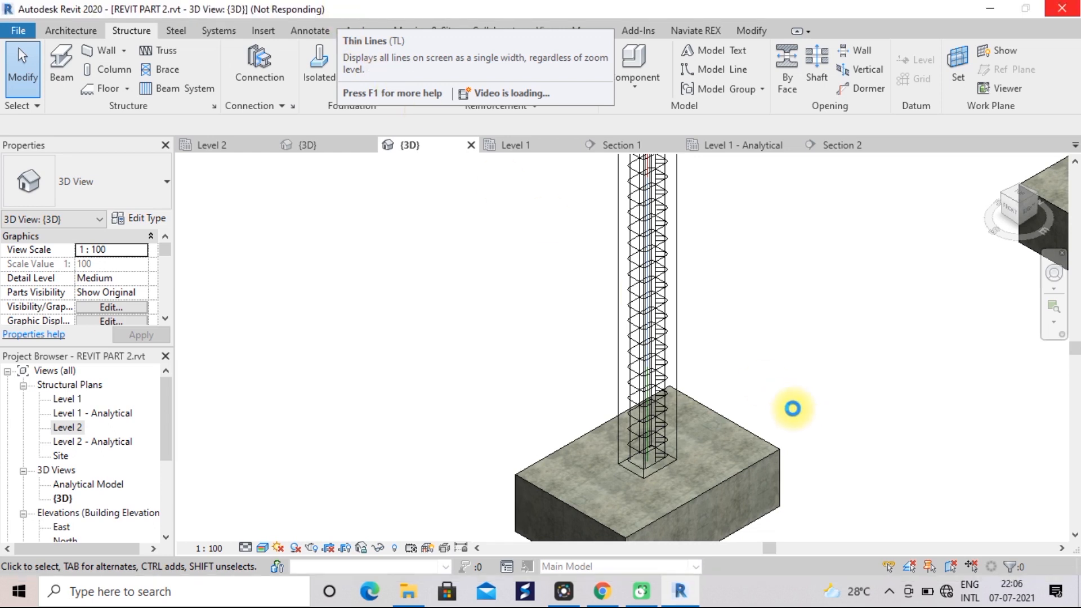
scroll(790, 407, "up", 1)
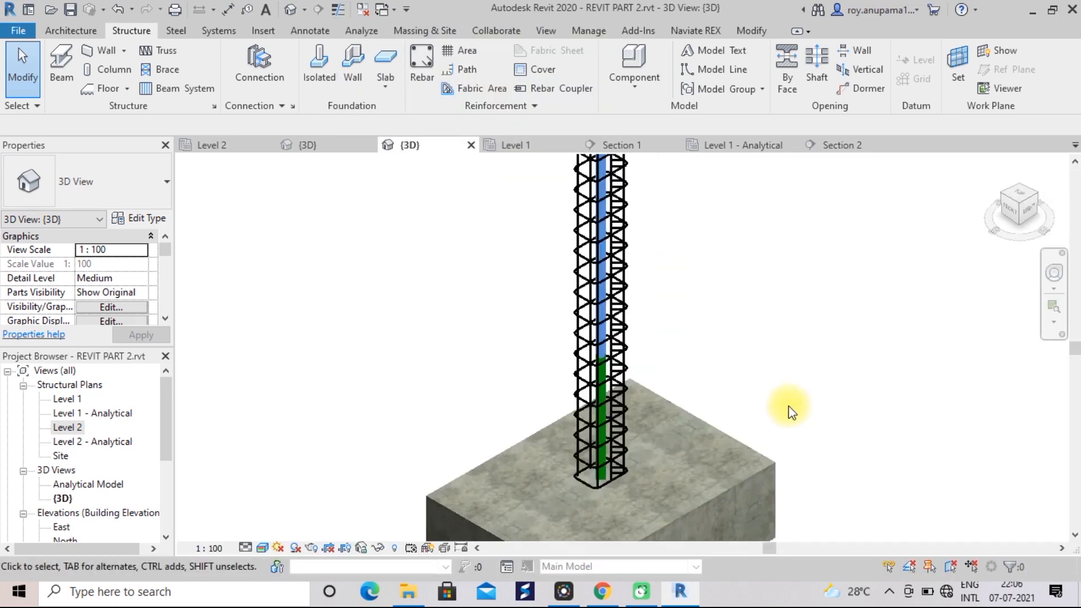
- Examine the thick-lined stirrups, hooks and vertical bars close up at the column base
scroll(760, 399, "up", 6)
middle_click_drag(709, 400, 839, 307)
scroll(743, 382, "up", 2)
scroll(669, 411, "up", 2)
middle_click_drag(669, 411, 828, 253)
scroll(791, 306, "up", 2)
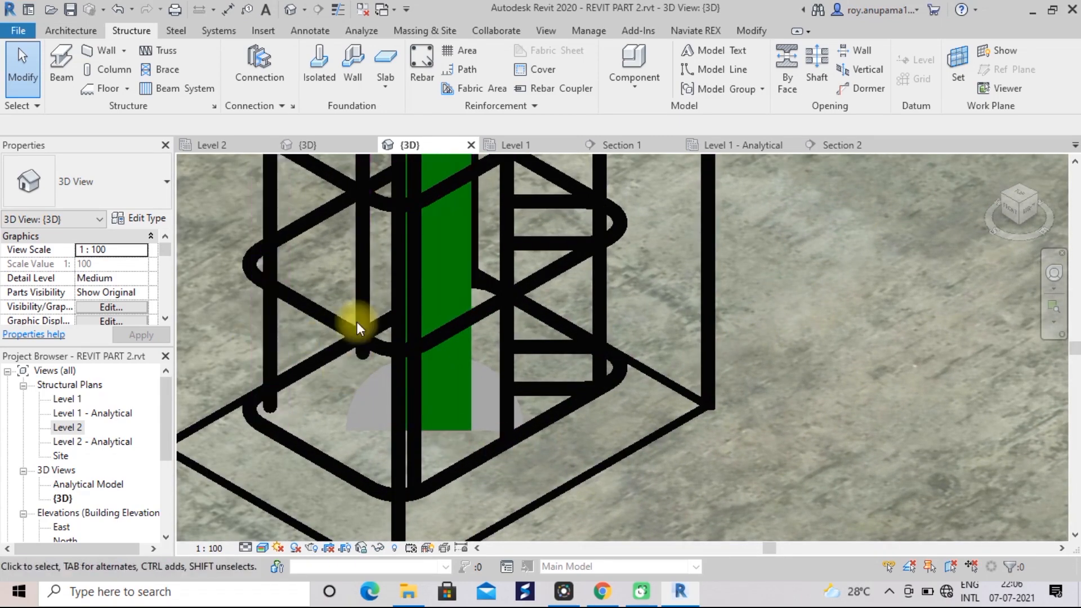
scroll(887, 345, "down", 2)
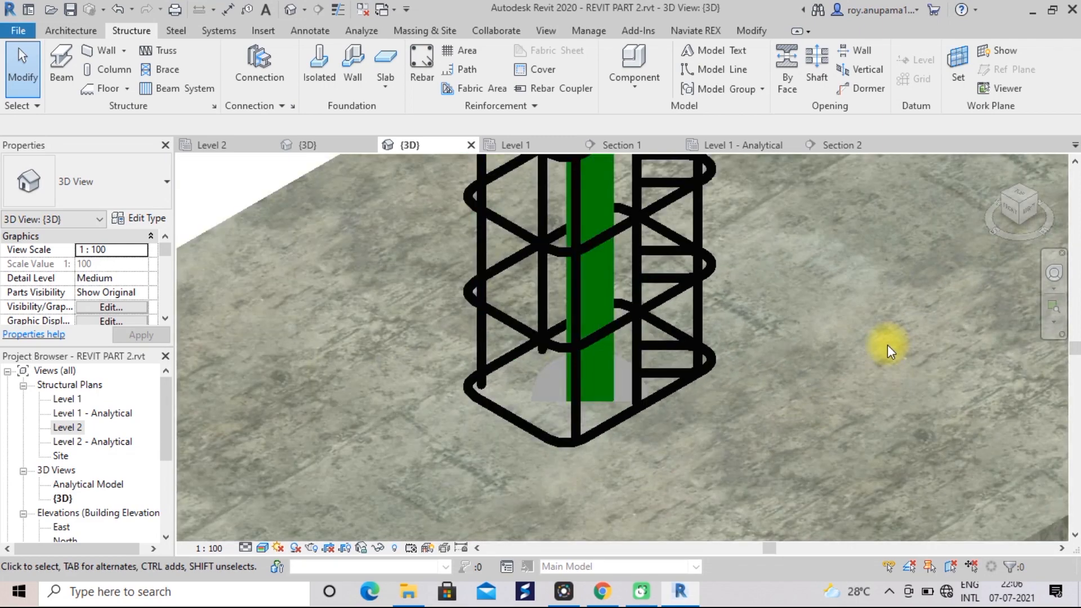
- Examine the A-1 column's rebar cage and its beam and footing connections, both close up and within the surrounding frame
scroll(887, 346, "down", 5)
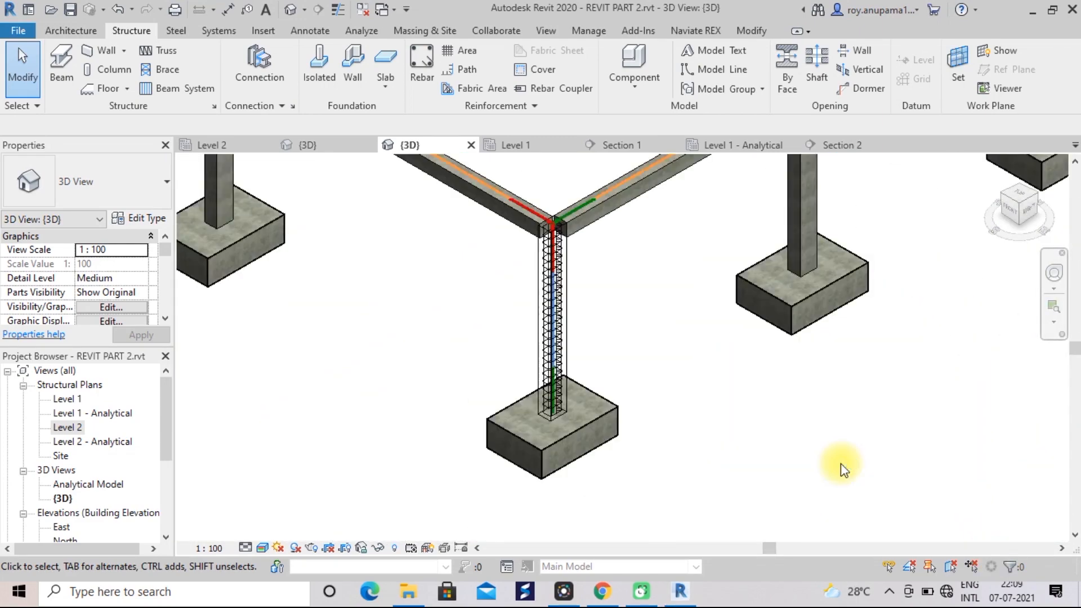
scroll(840, 464, "up", 2)
scroll(683, 386, "down", 4)
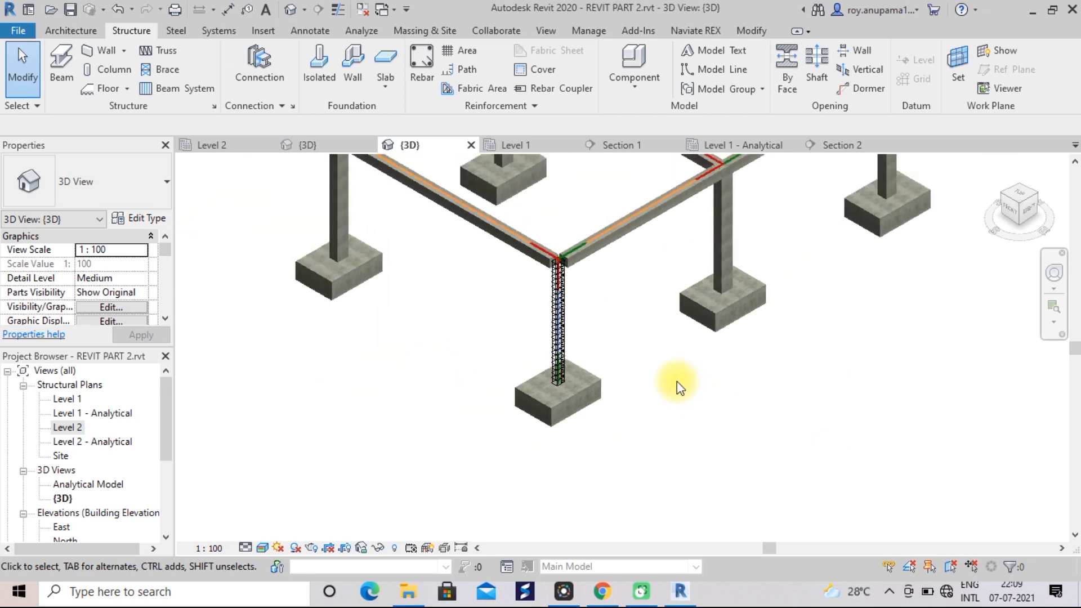
scroll(676, 380, "down", 1)
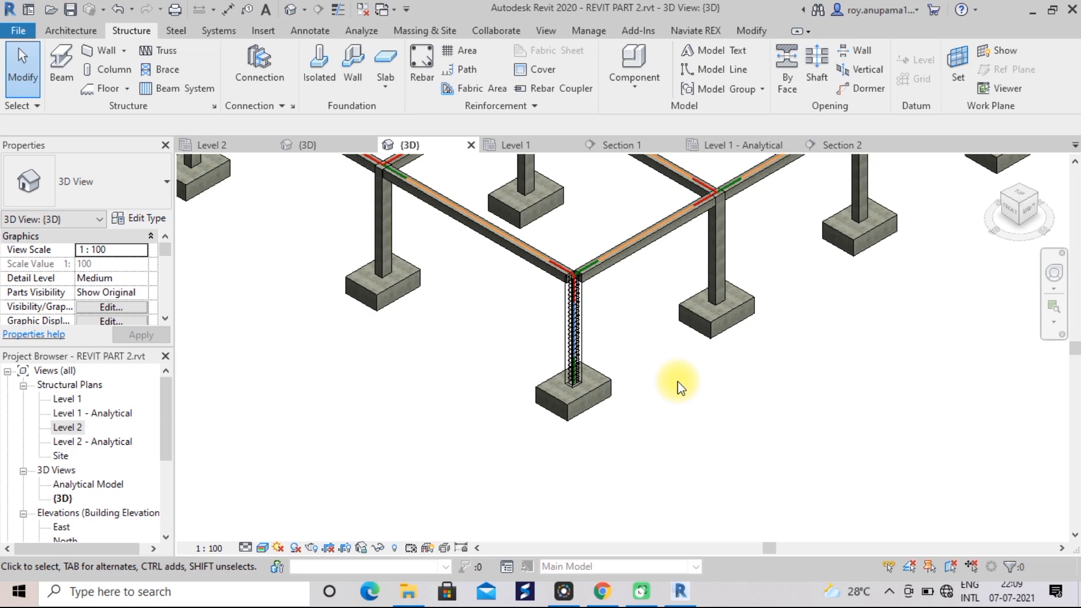
scroll(681, 386, "up", 1)
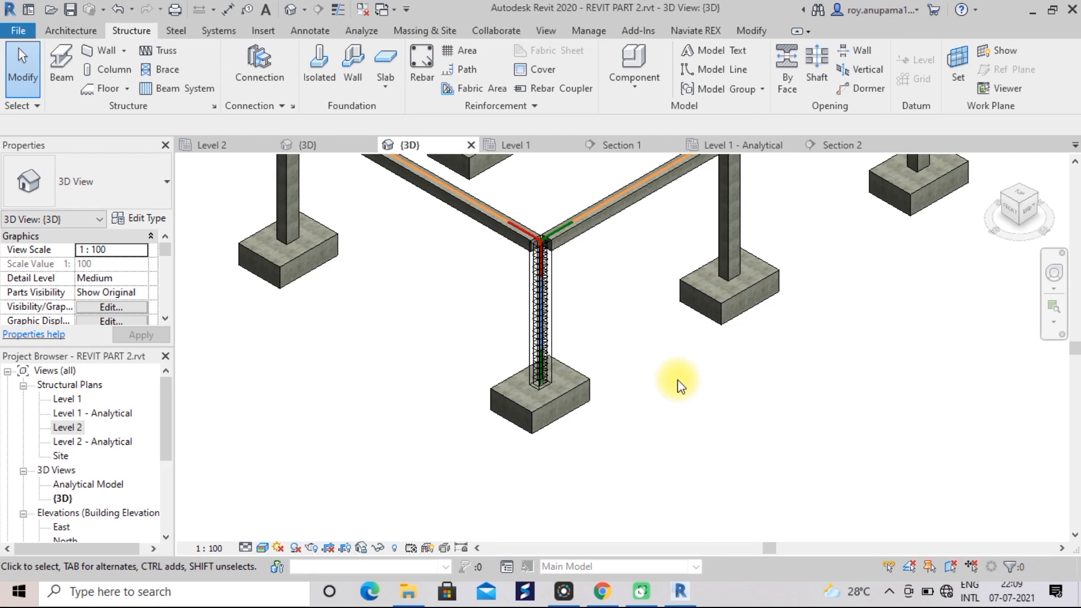
scroll(658, 388, "up", 1)
scroll(657, 387, "up", 1)
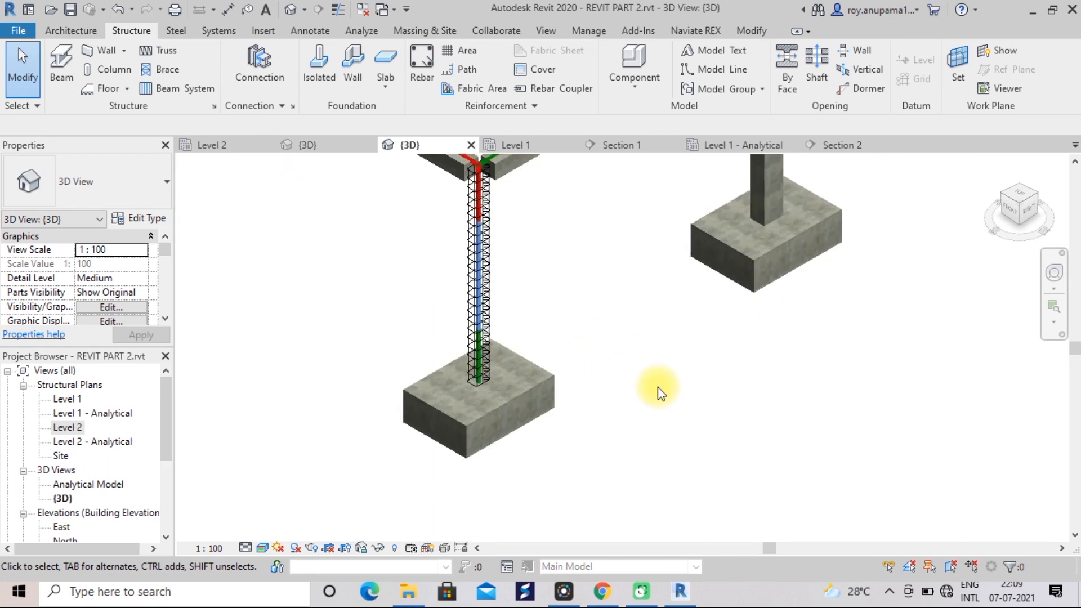
scroll(642, 316, "down", 3)
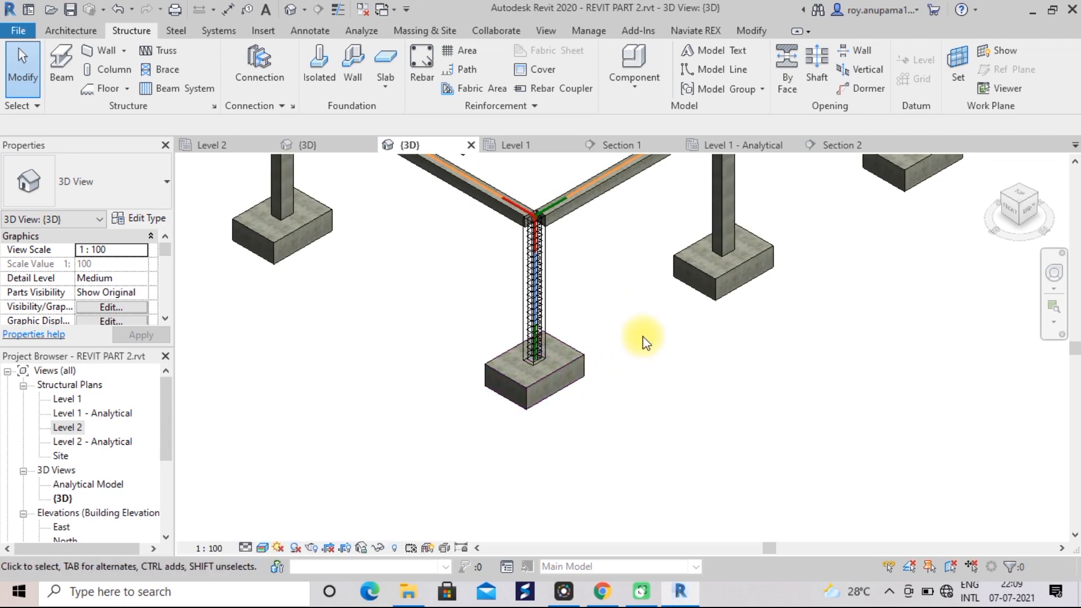
scroll(669, 379, "down", 2)
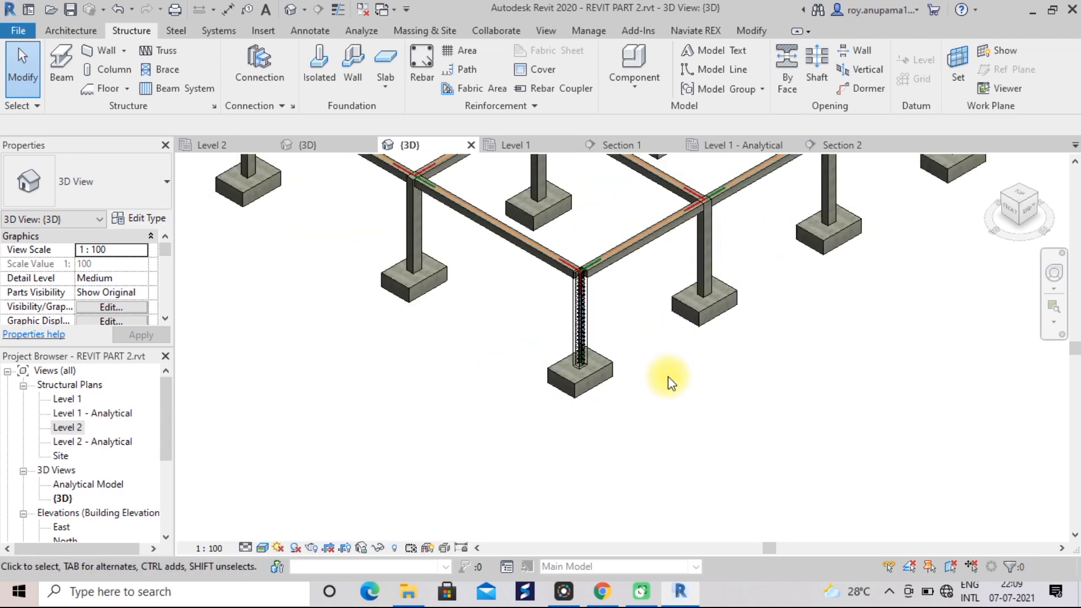
scroll(606, 479, "up", 3)
scroll(598, 472, "up", 2)
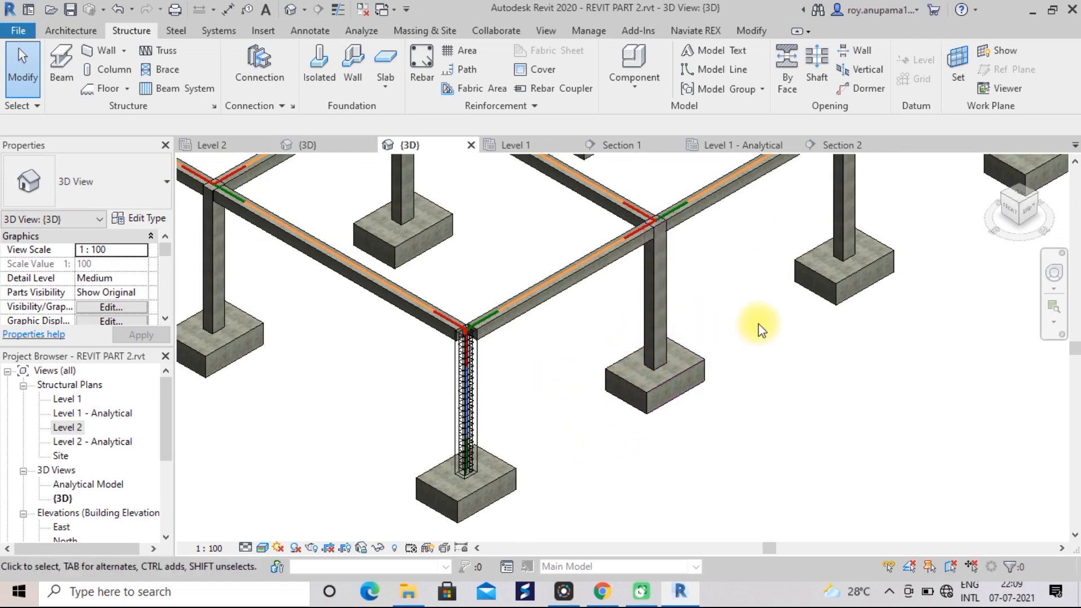
scroll(762, 356, "up", 3)
scroll(775, 387, "down", 3)
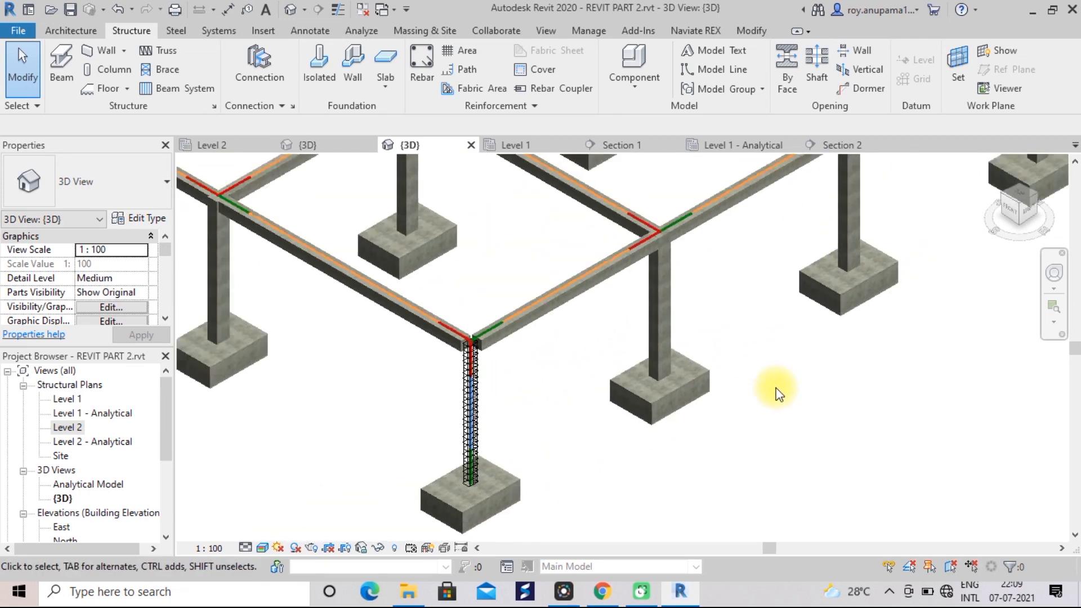
middle_click_drag(777, 391, 580, 429)
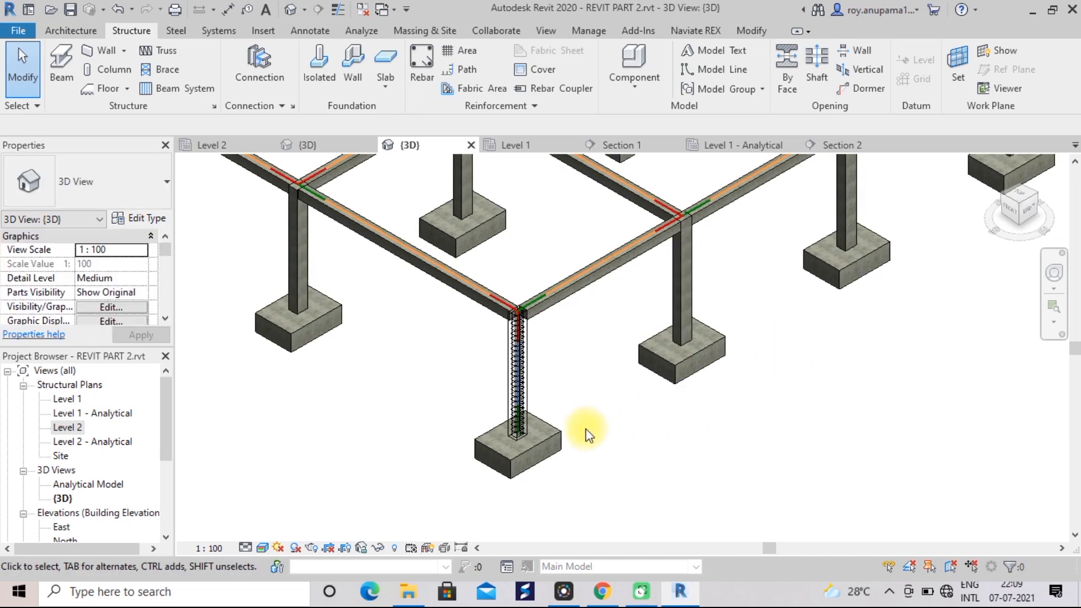
scroll(597, 418, "up", 2)
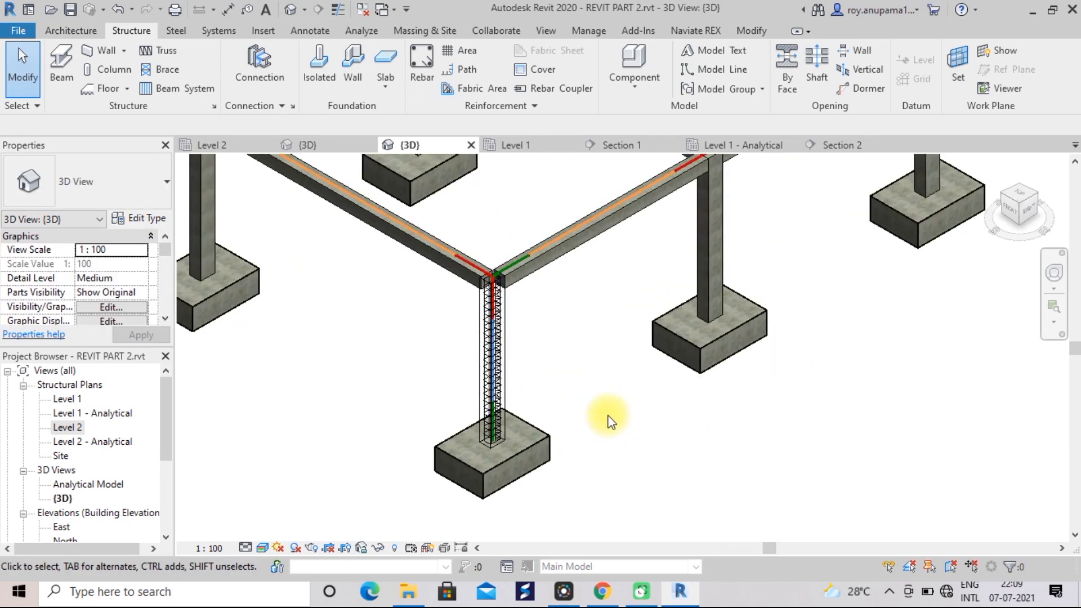
scroll(611, 422, "up", 2)
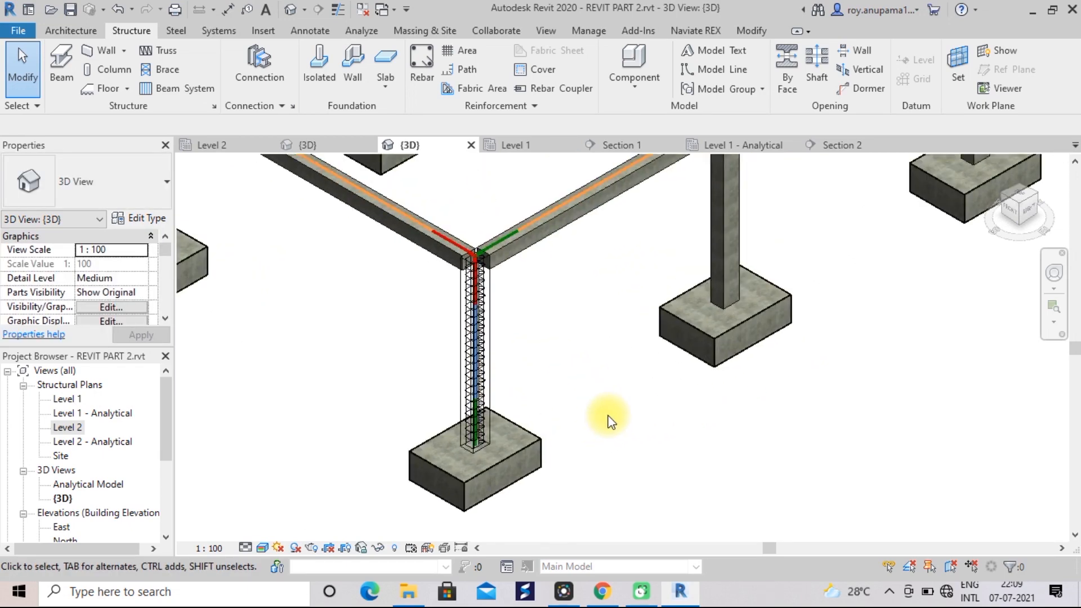
scroll(610, 420, "down", 3)
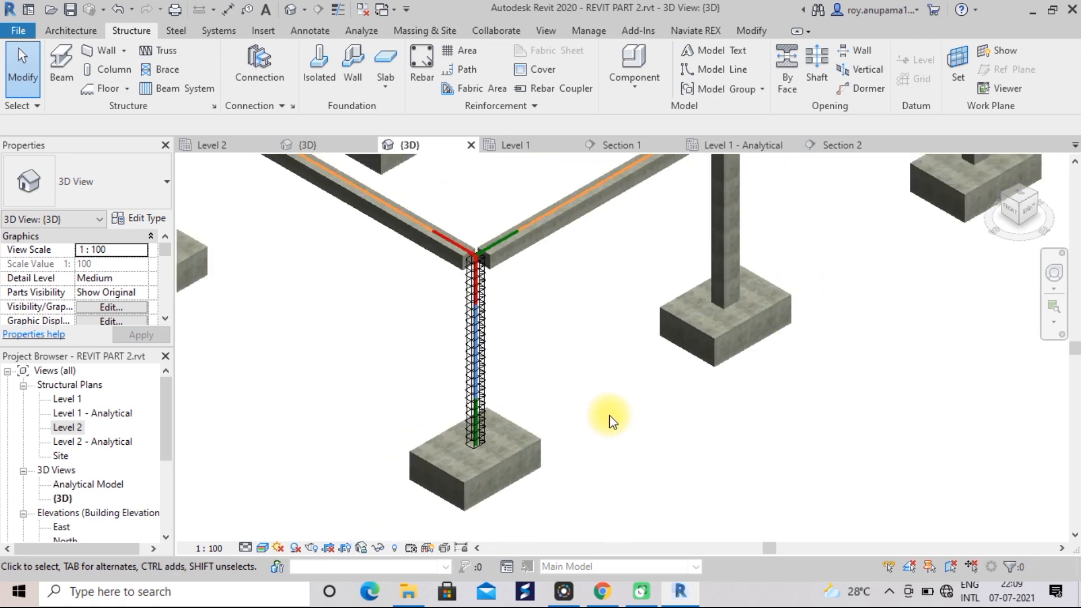
scroll(547, 350, "down", 4)
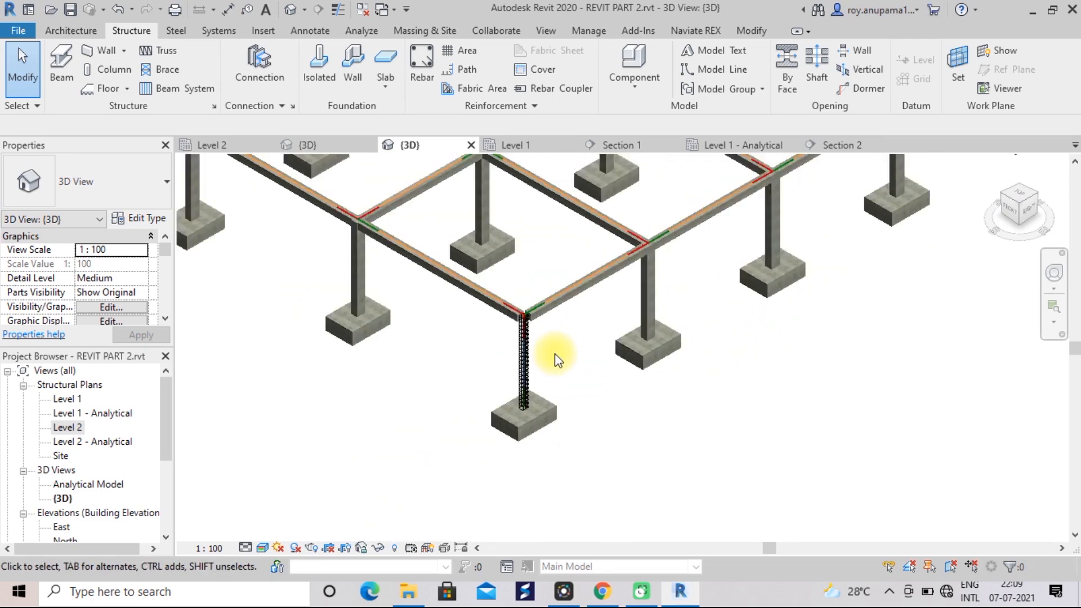
- Select the stirrup set together with both vertical bar sets in the A-1 column
middle_click_drag(558, 360, 655, 304)
scroll(548, 414, "up", 6)
scroll(648, 342, "up", 2)
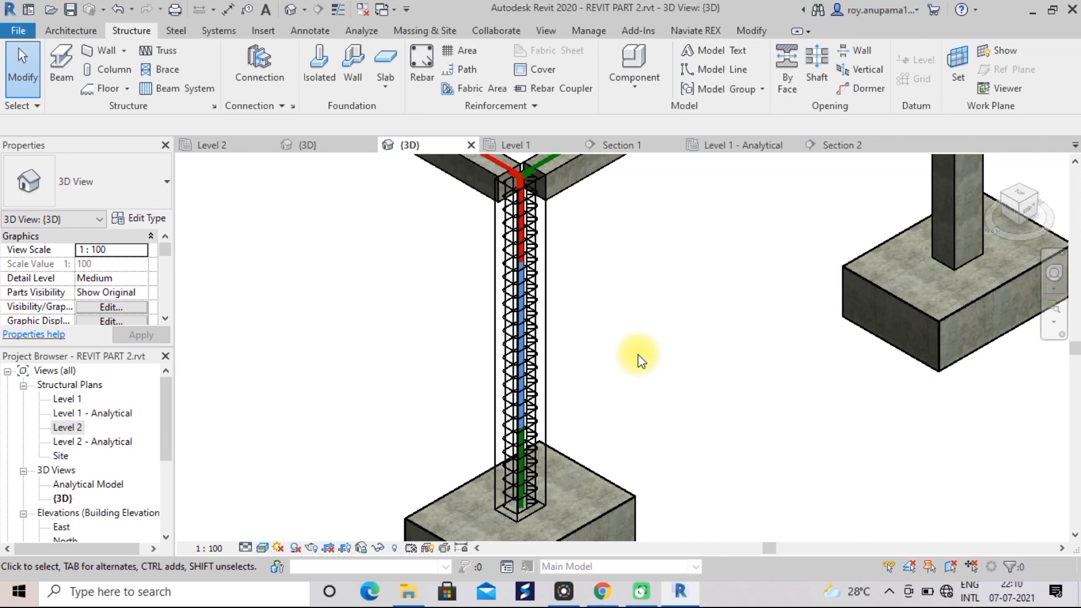
scroll(583, 344, "up", 3)
middle_click_drag(579, 370, 686, 307)
scroll(686, 307, "up", 2)
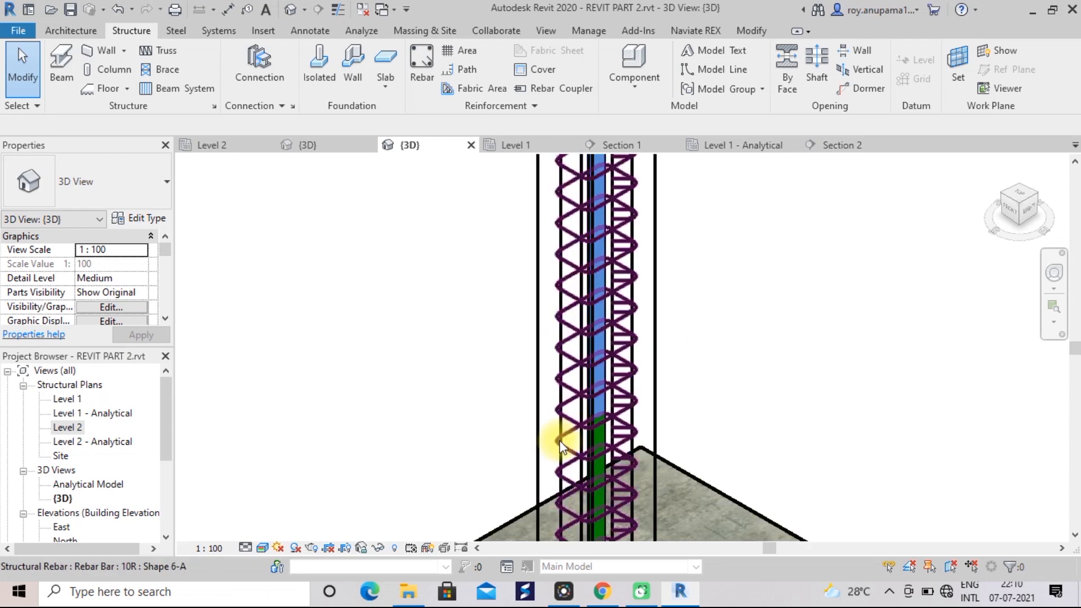
left_click(576, 432)
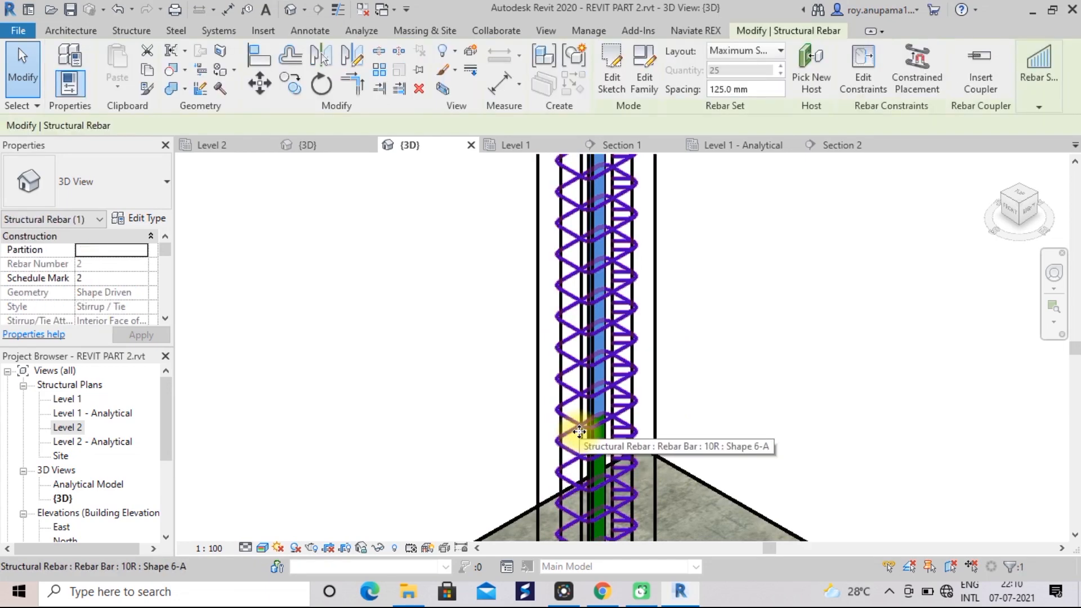
scroll(711, 398, "up", 2)
middle_click_drag(736, 417, 817, 163)
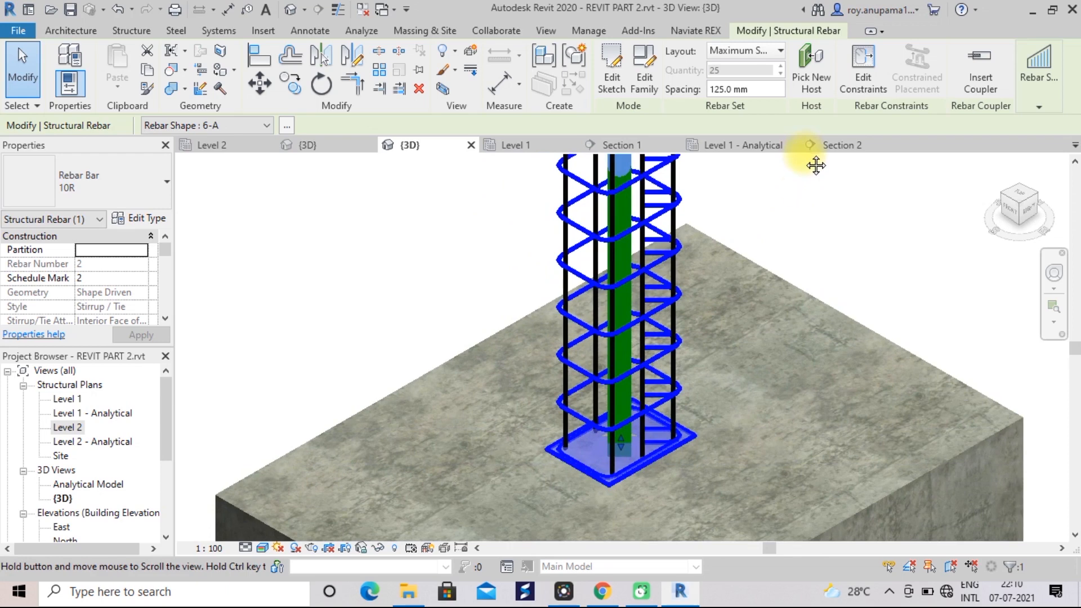
left_click(592, 355)
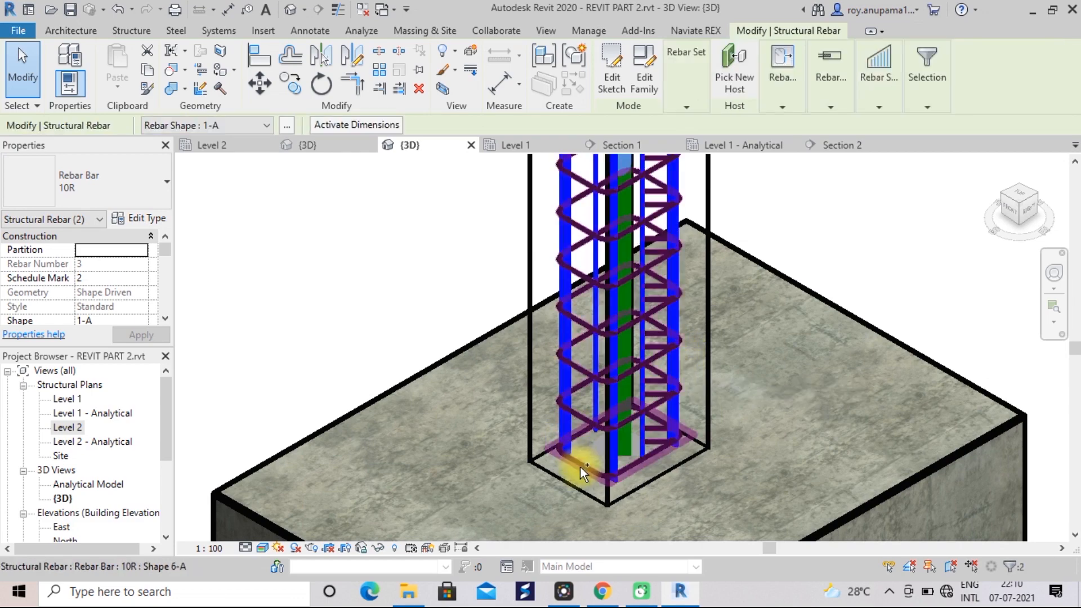
left_click(580, 465, "ctrl")
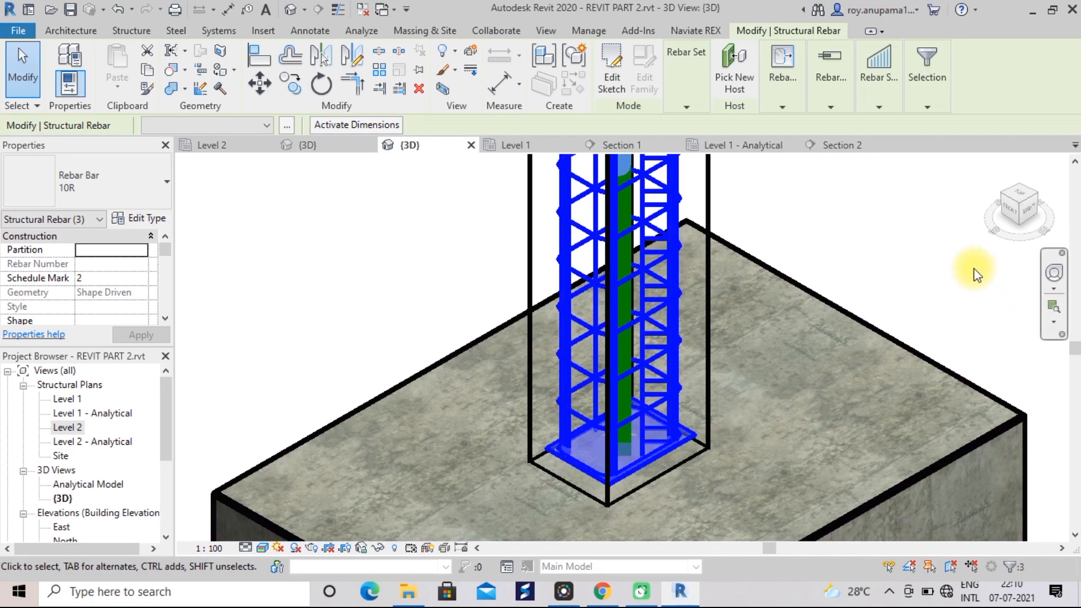
- Open the Level 2 structural plan at the A-1 corner, keeping the three rebar sets selected
scroll(813, 349, "down", 3)
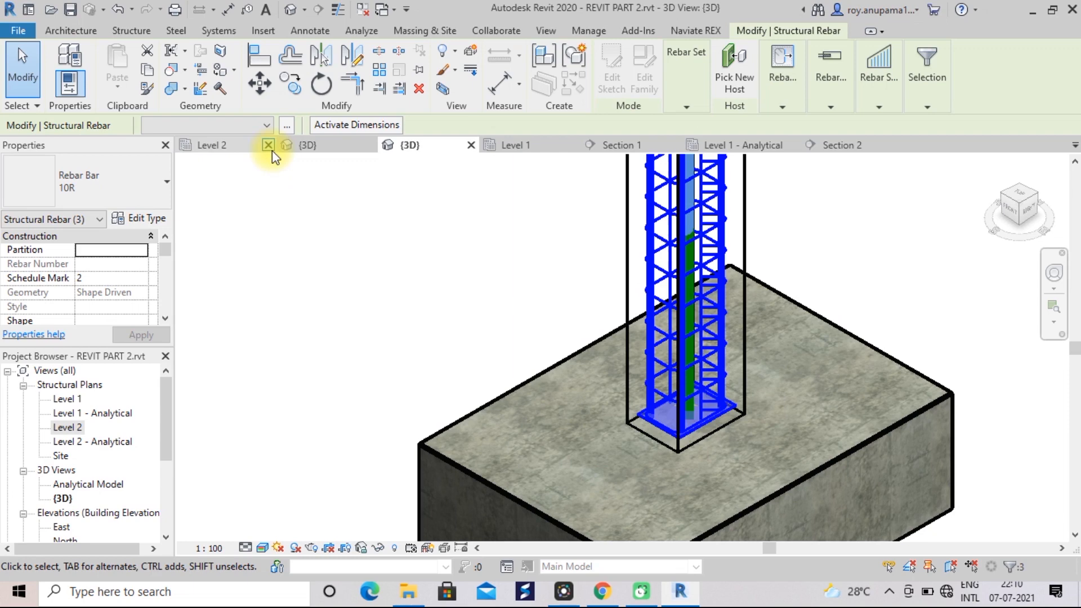
left_click(220, 152)
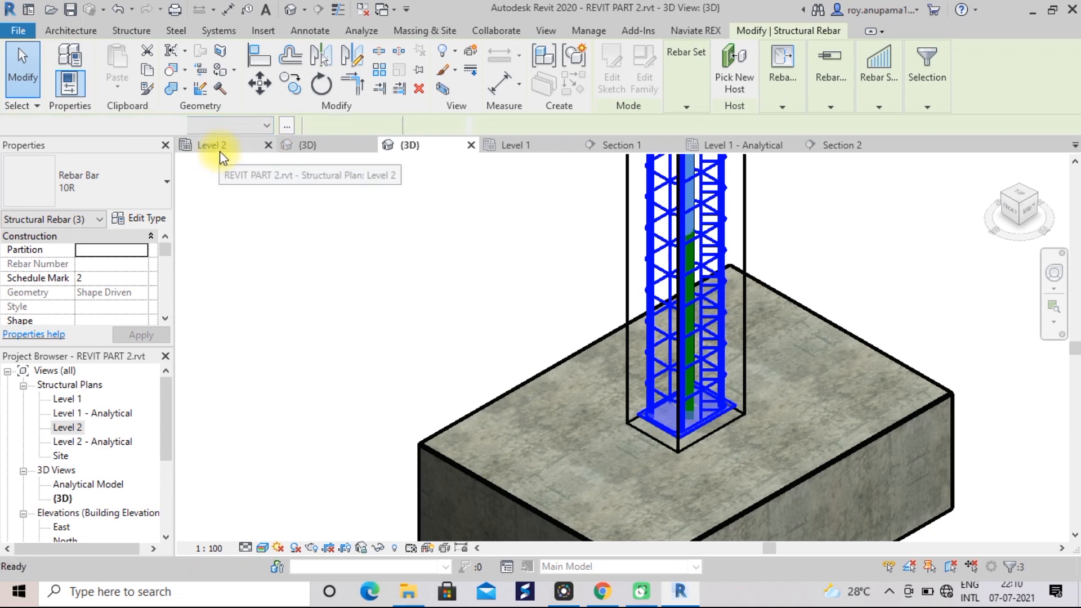
scroll(357, 236, "down", 4)
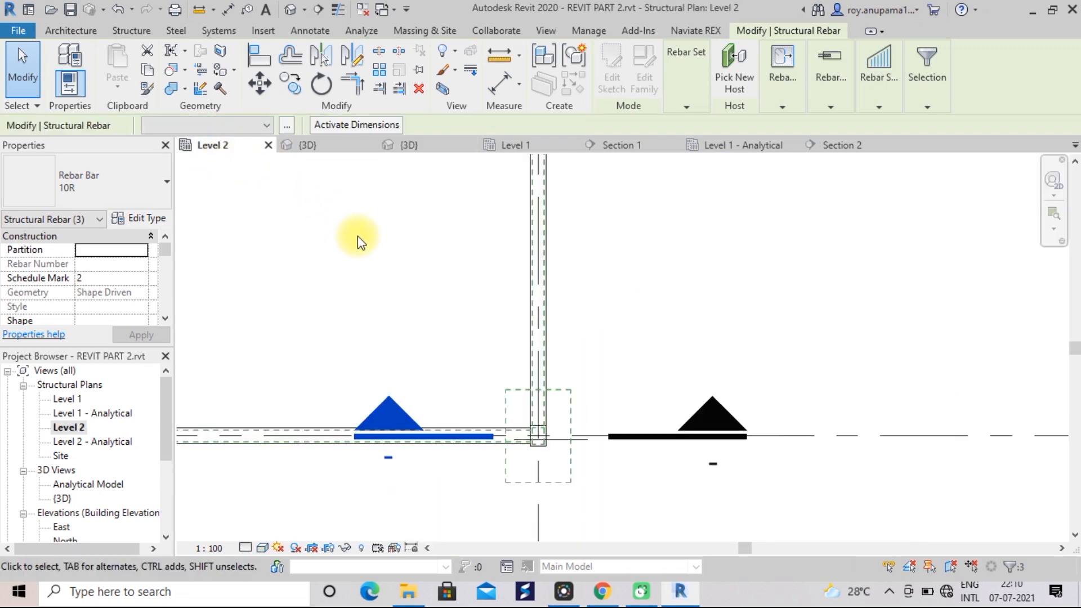
scroll(360, 239, "down", 1)
middle_click_drag(366, 243, 582, 382)
scroll(375, 388, "down", 1)
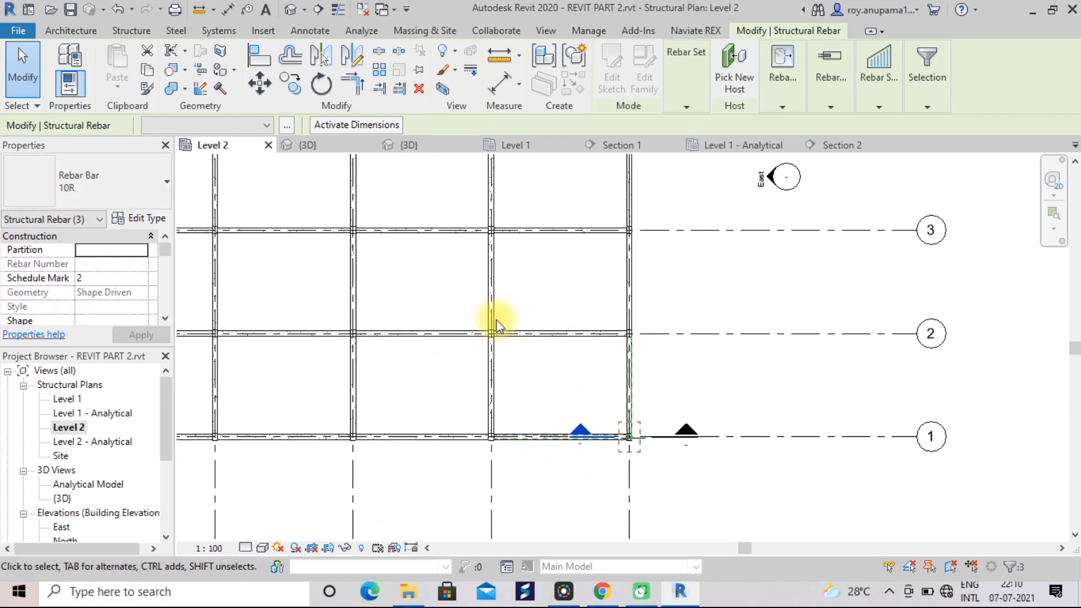
- Copy the selected rebar sets with Constrain and Multiple from the A-1 column centre to the adjacent column on grid 1, 6096 mm away
left_click(294, 88)
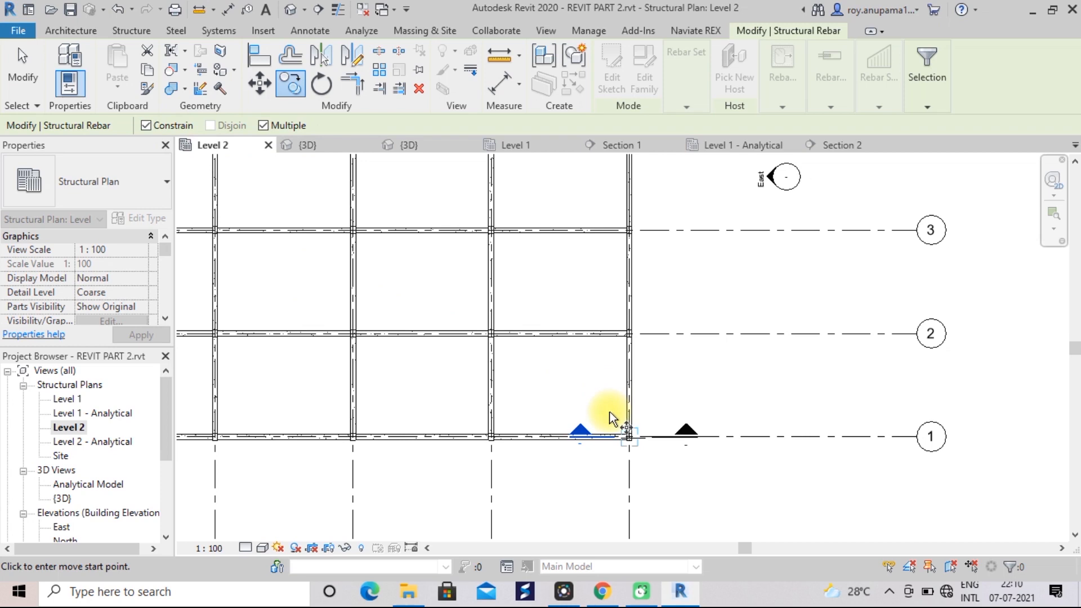
scroll(623, 424, "up", 2)
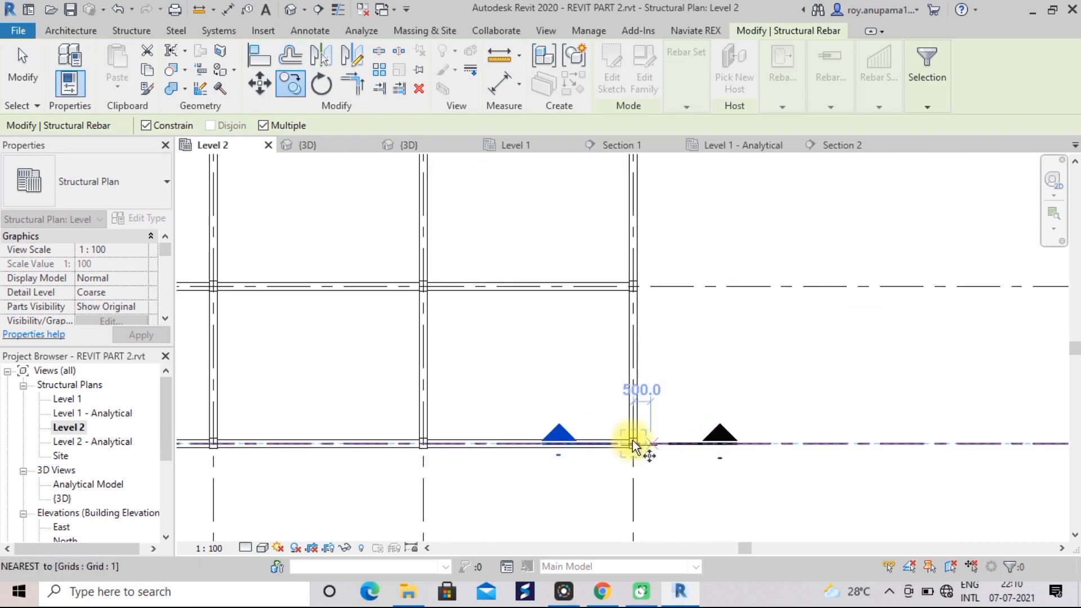
scroll(632, 456, "up", 3)
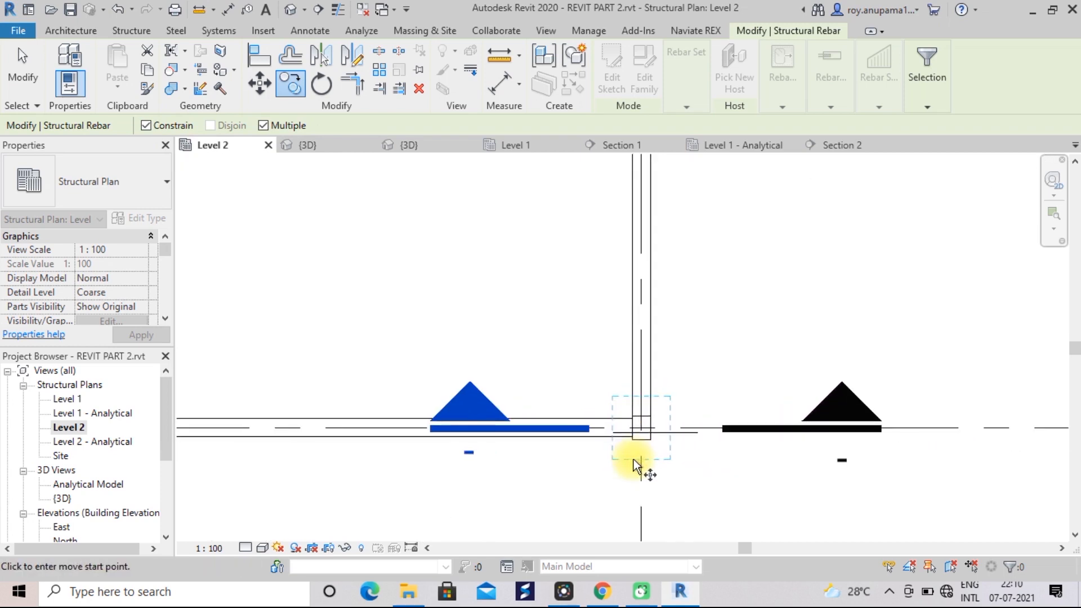
left_click(642, 430)
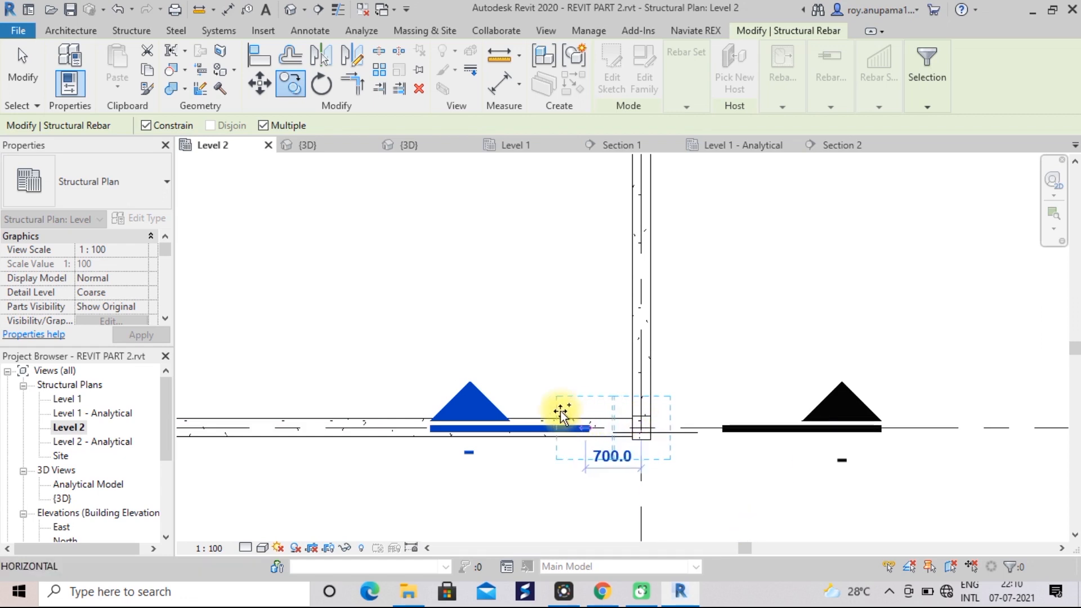
scroll(349, 422, "down", 3)
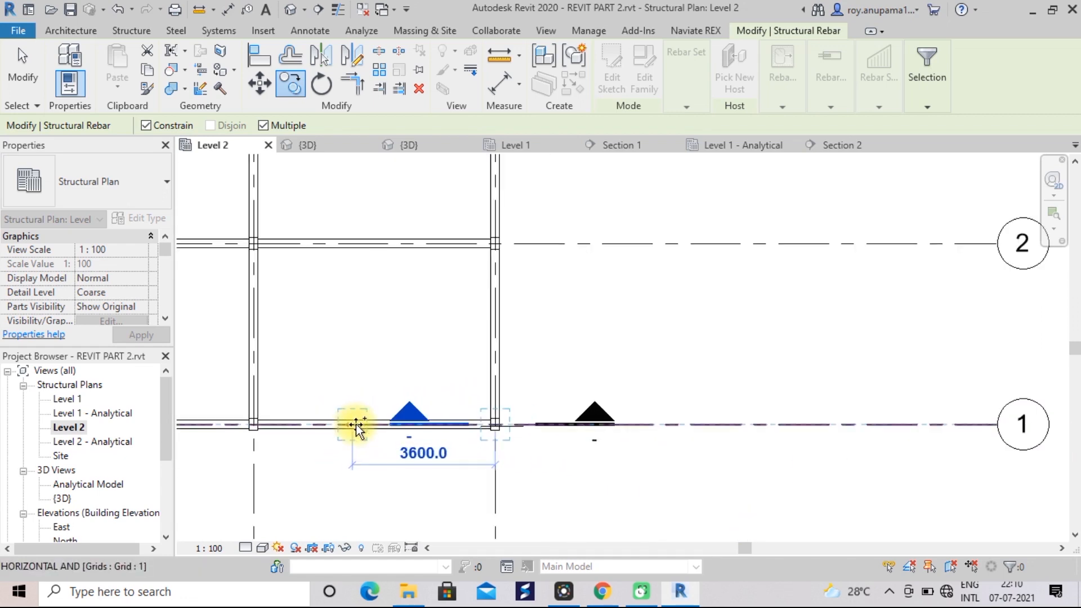
scroll(501, 432, "up", 3)
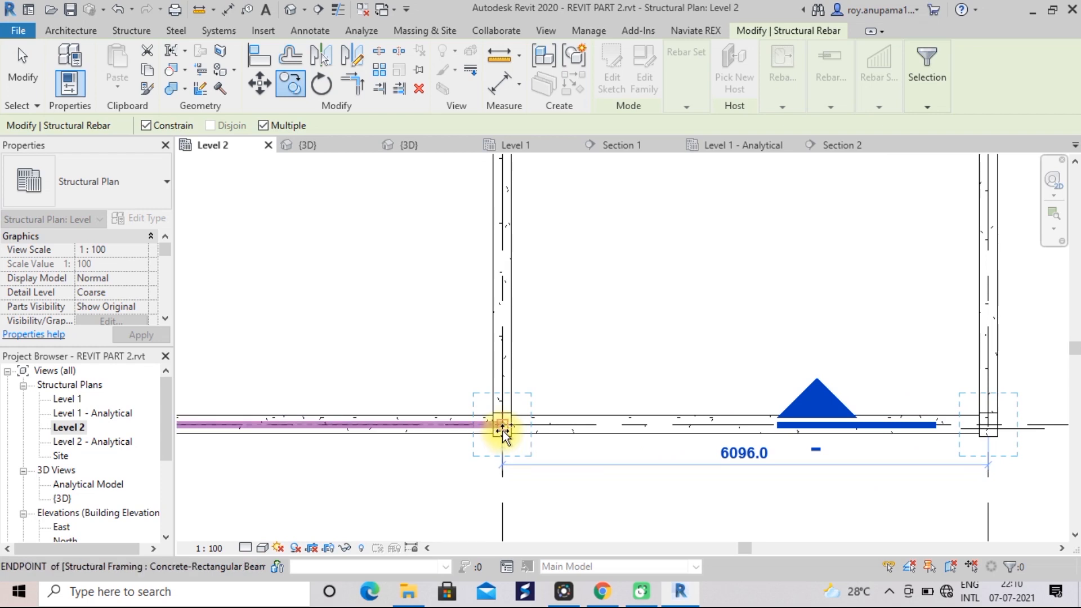
left_click(502, 430)
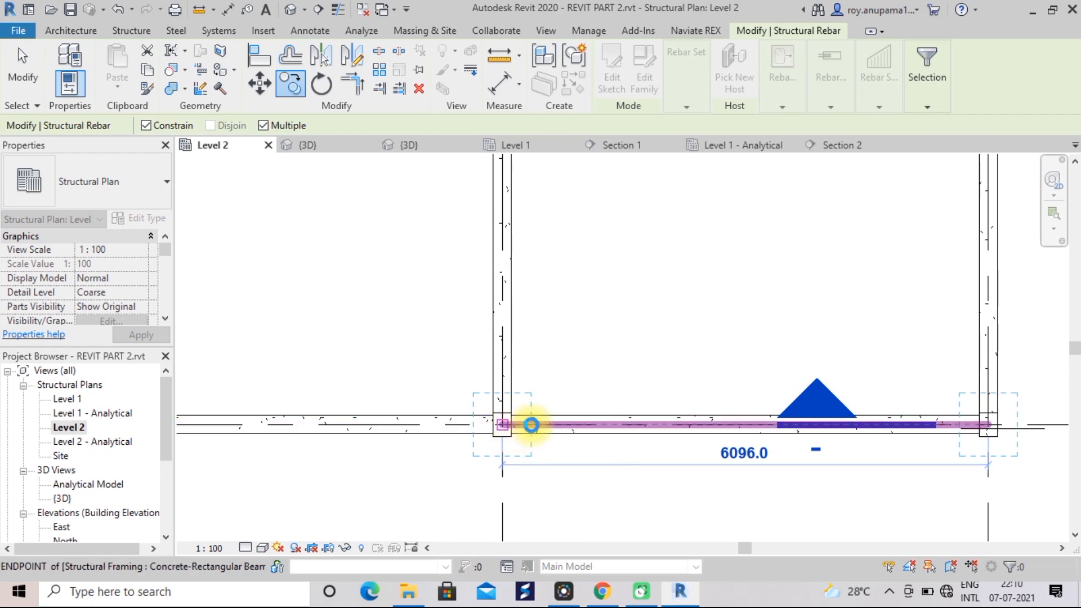
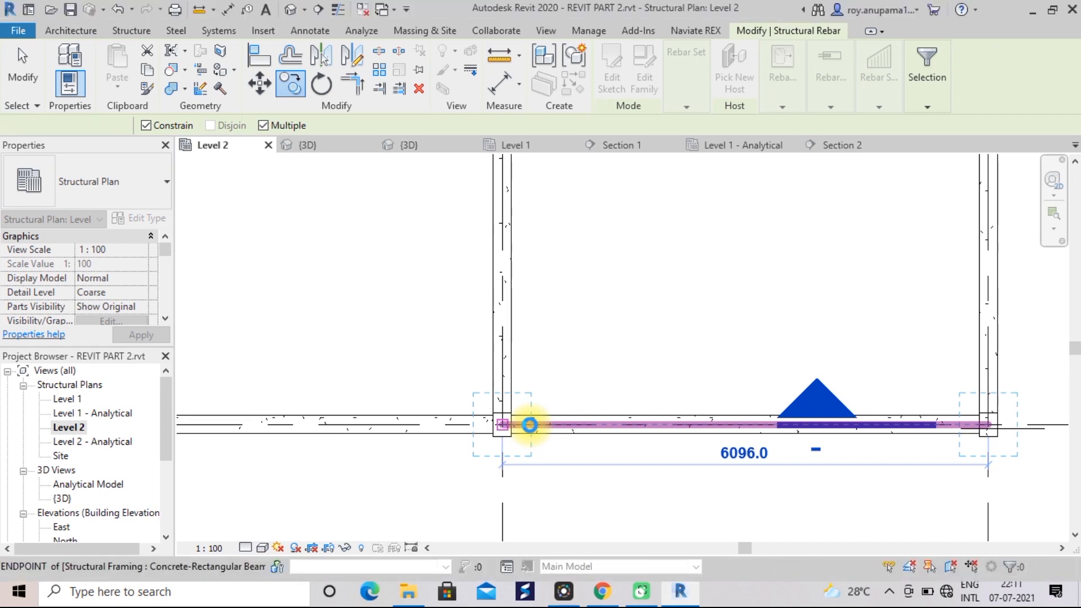
- Place copies of the three rebar sets in successive columns along grid 1, spaced 6096 mm from column to column
left_click(529, 425)
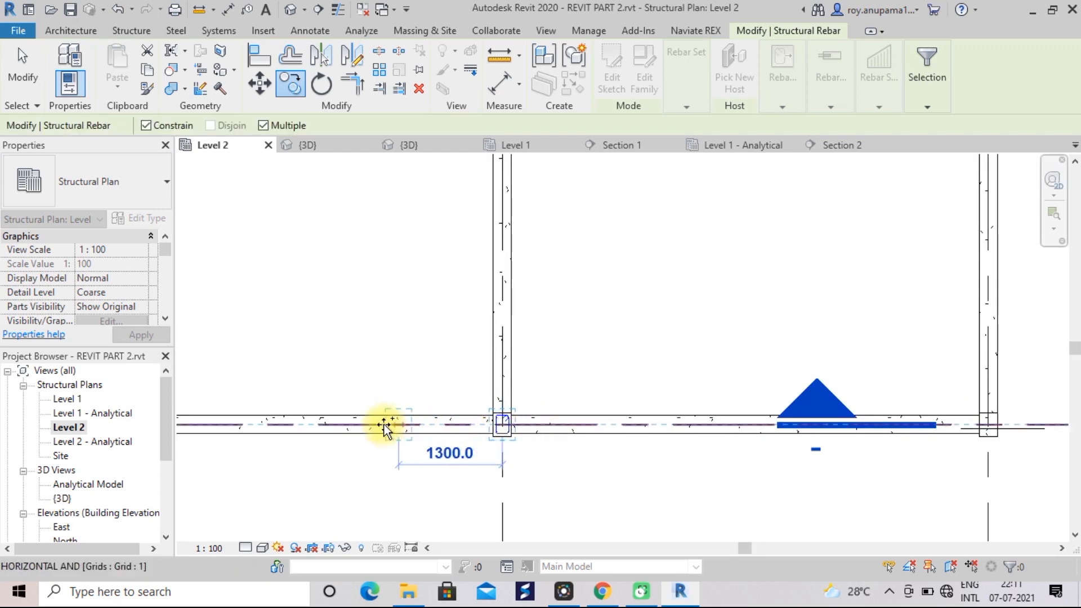
middle_click_drag(366, 383, 680, 404)
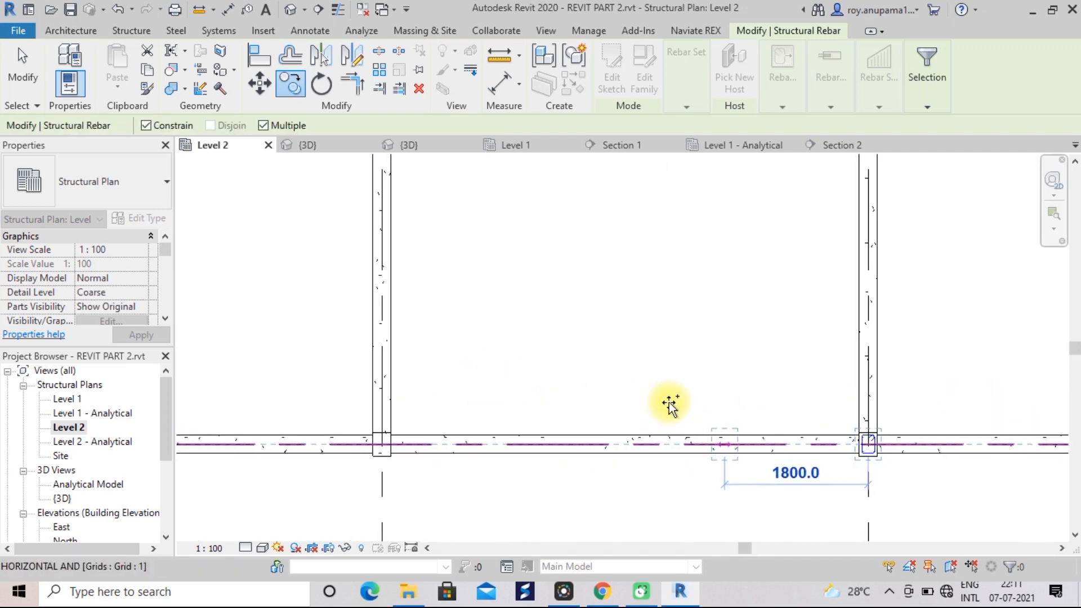
scroll(391, 444, "up", 3)
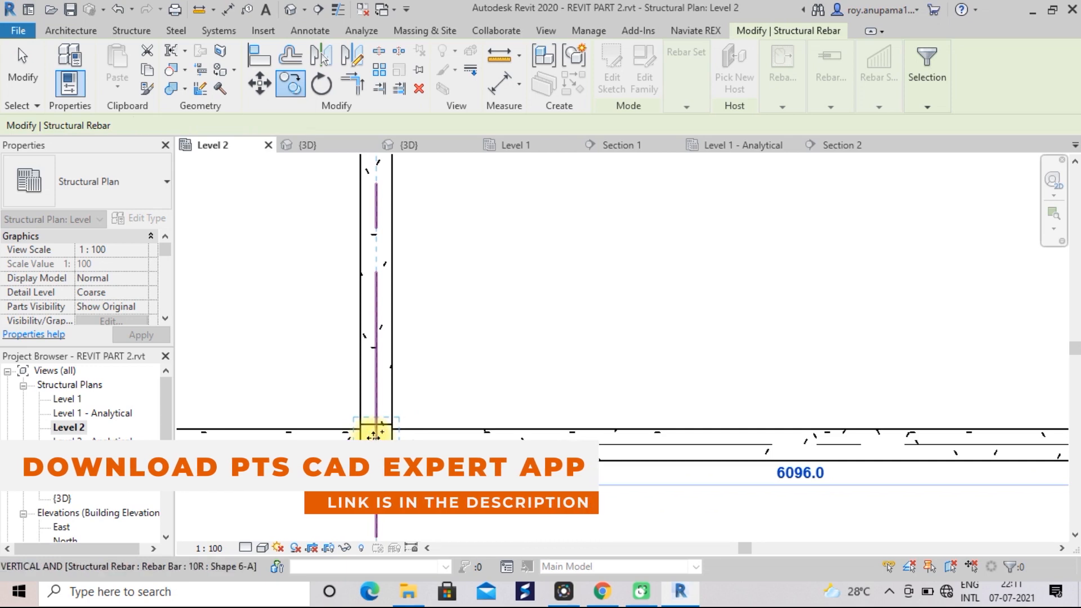
left_click(373, 435)
scroll(448, 403, "down", 2)
scroll(729, 398, "down", 3)
scroll(726, 400, "up", 3)
scroll(425, 386, "up", 2)
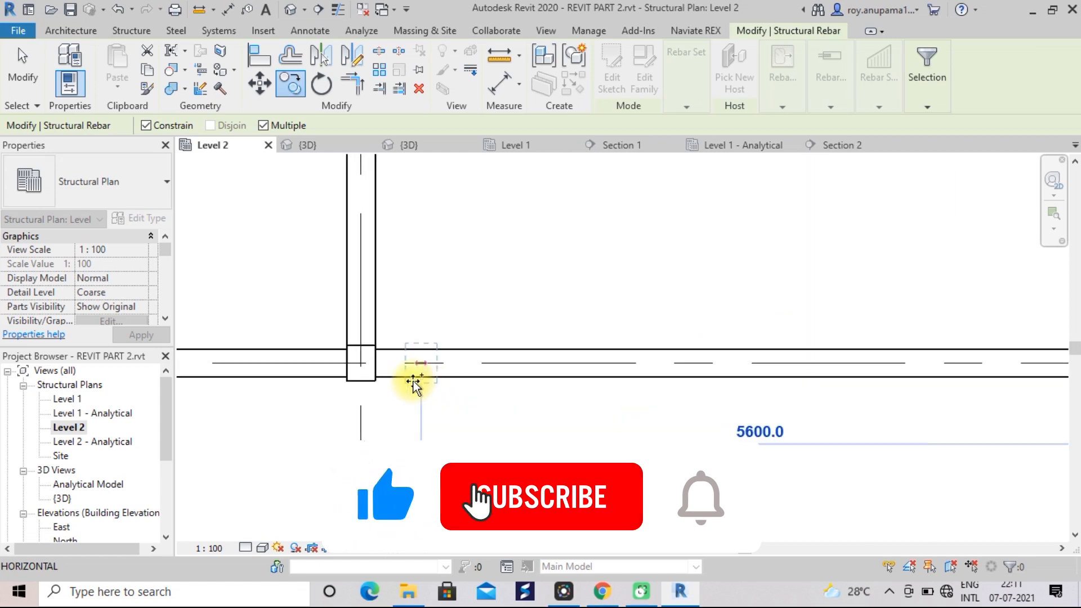
left_click(358, 363)
- Place rebar copies in the last two columns on grid 1, ending at the grid A corner, and finish copying
scroll(417, 349, "down", 2)
scroll(424, 350, "down", 3)
middle_click_drag(338, 379, 548, 419)
scroll(542, 417, "up", 5)
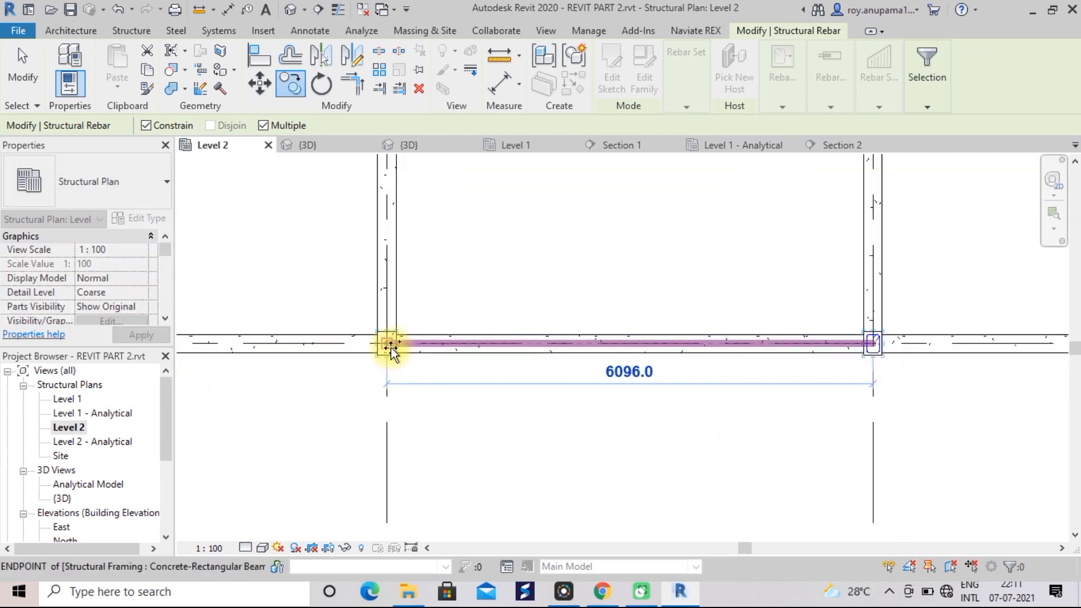
left_click(390, 345)
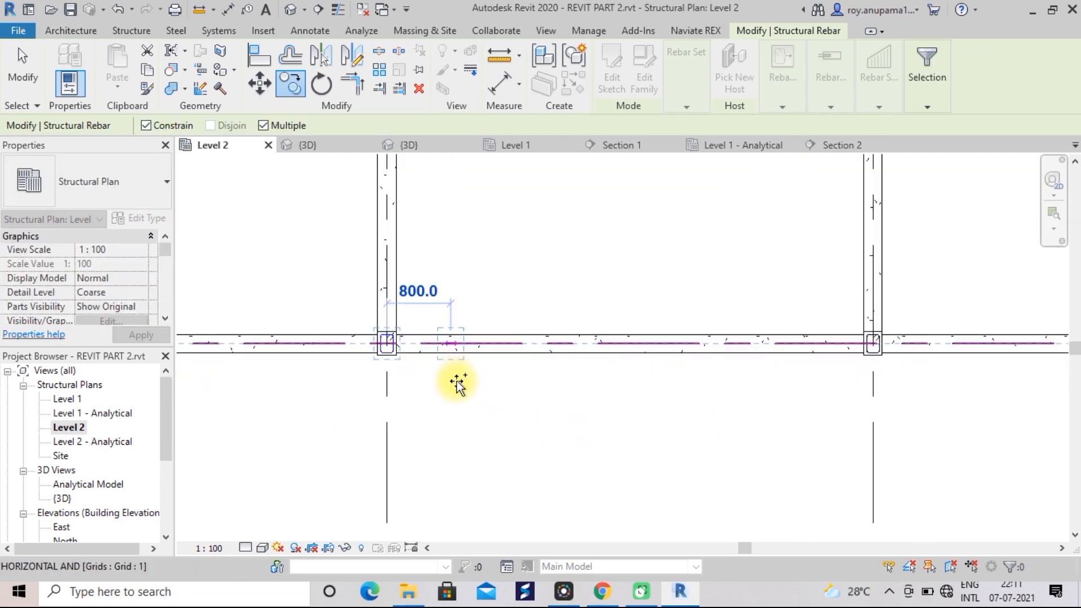
scroll(458, 385, "down", 3)
middle_click_drag(459, 408, 858, 418)
scroll(521, 393, "up", 4)
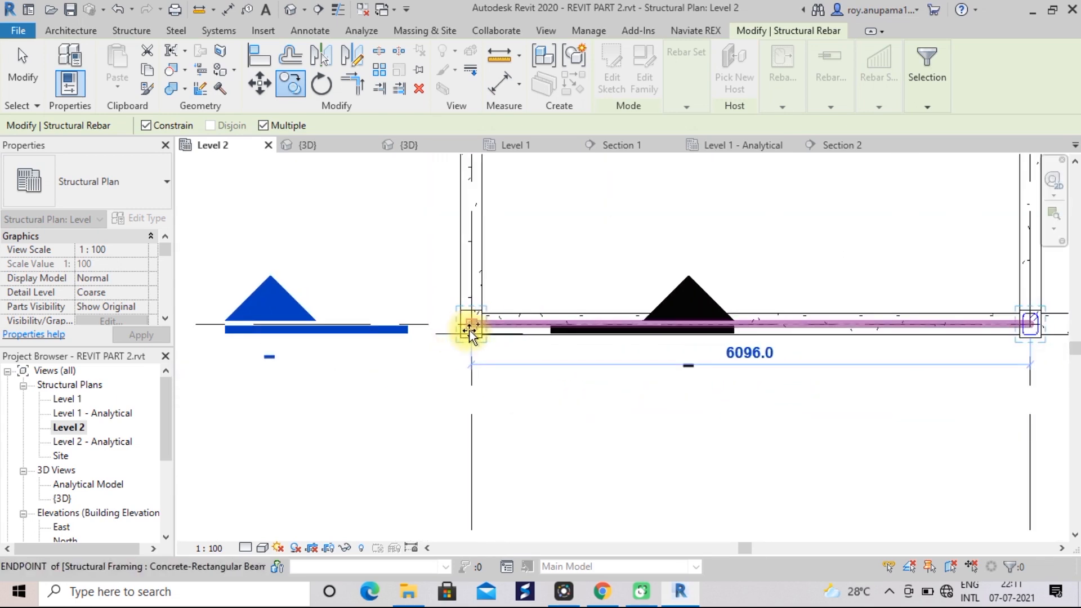
left_click(470, 333)
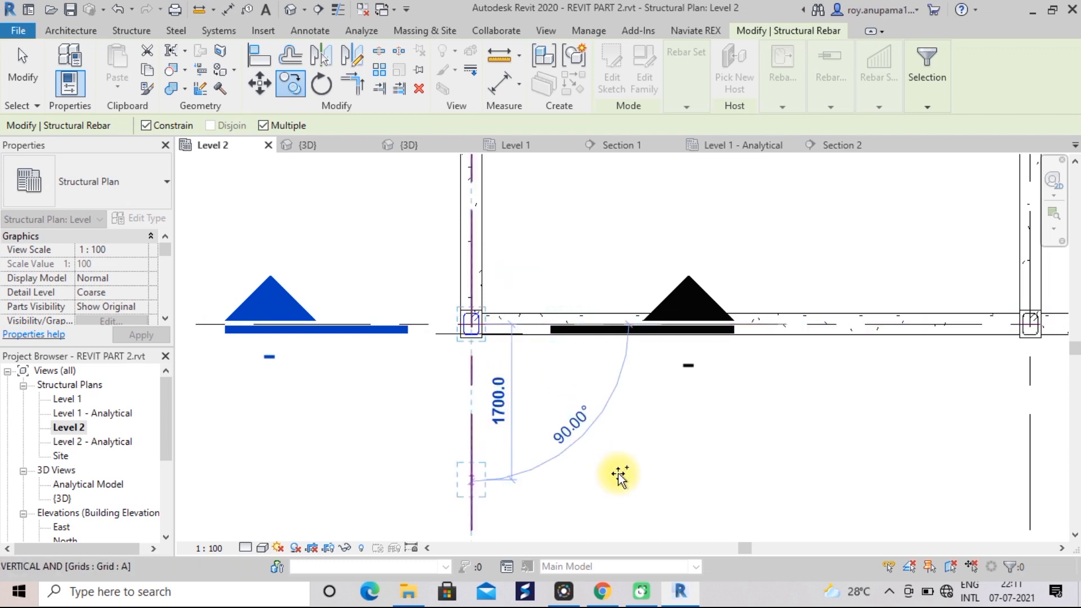
scroll(622, 476, "down", 1)
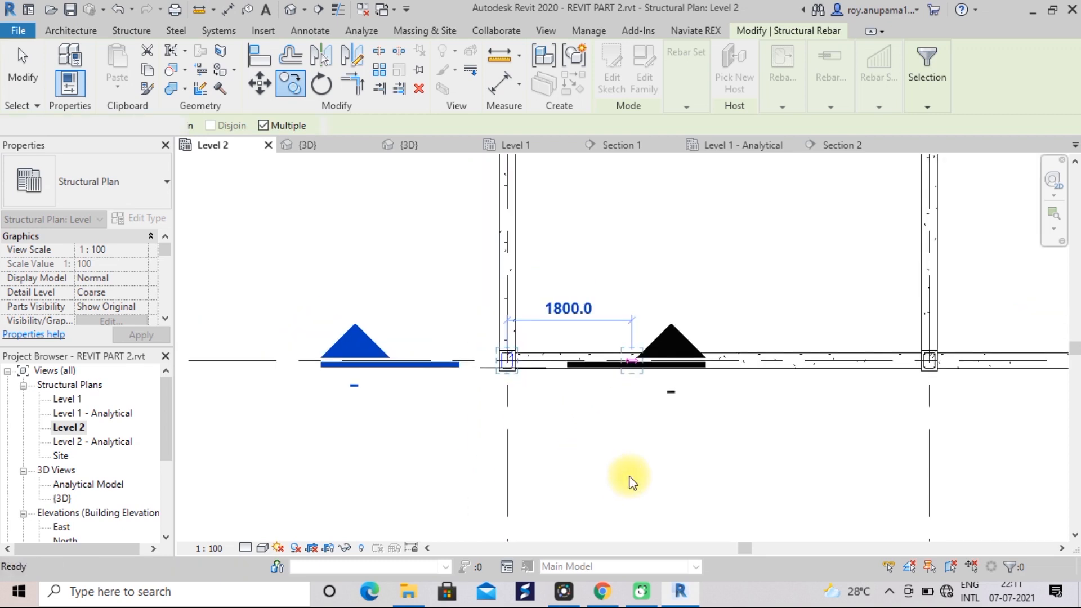
key("Escape")
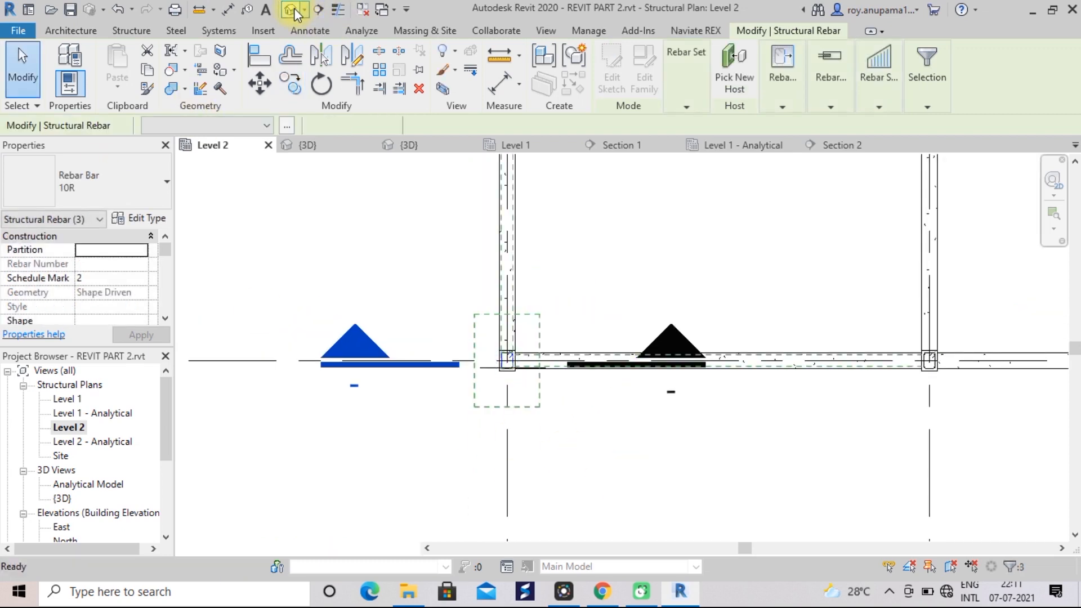
- Open the default 3D view and examine the grid 1 column row from the reinforced corner to the far end
left_click(294, 8)
scroll(485, 266, "down", 2)
scroll(484, 266, "down", 2)
scroll(628, 299, "down", 3)
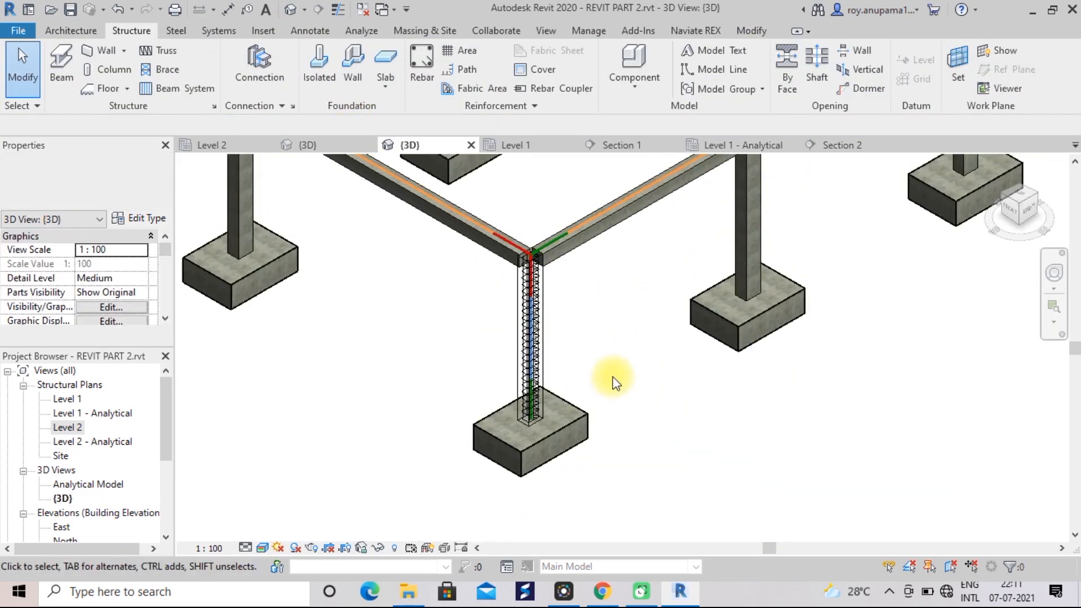
scroll(614, 373, "down", 3)
scroll(369, 382, "up", 2)
scroll(506, 451, "down", 2)
scroll(478, 403, "down", 3)
scroll(479, 401, "up", 5)
scroll(671, 411, "down", 3)
scroll(671, 411, "up", 3)
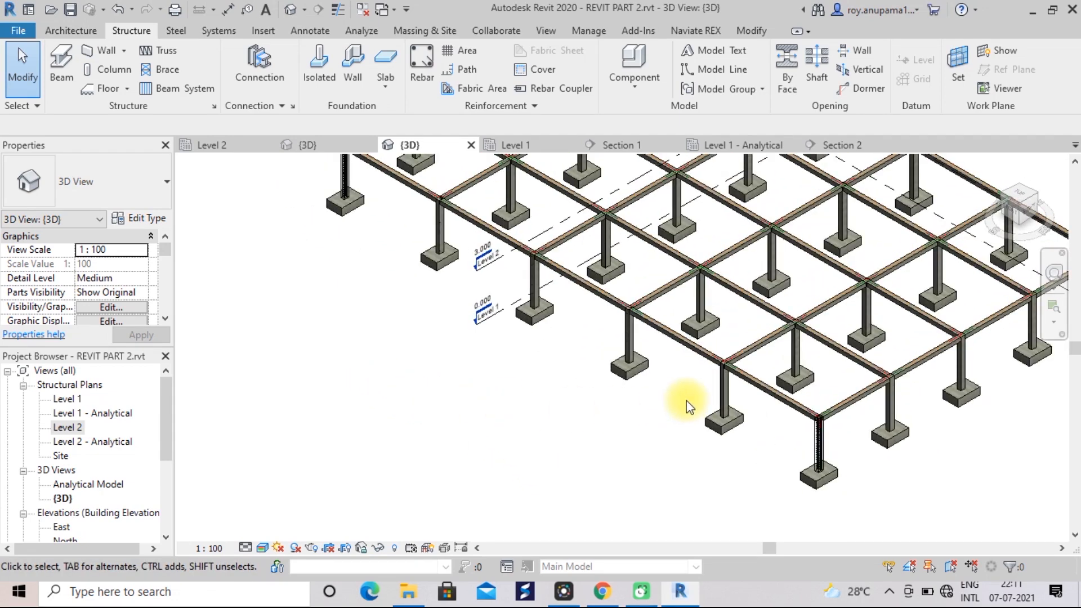
- Check the copied stirrup set inside the column next to the reinforced corner by selecting it, and clear the selection
left_click(728, 406)
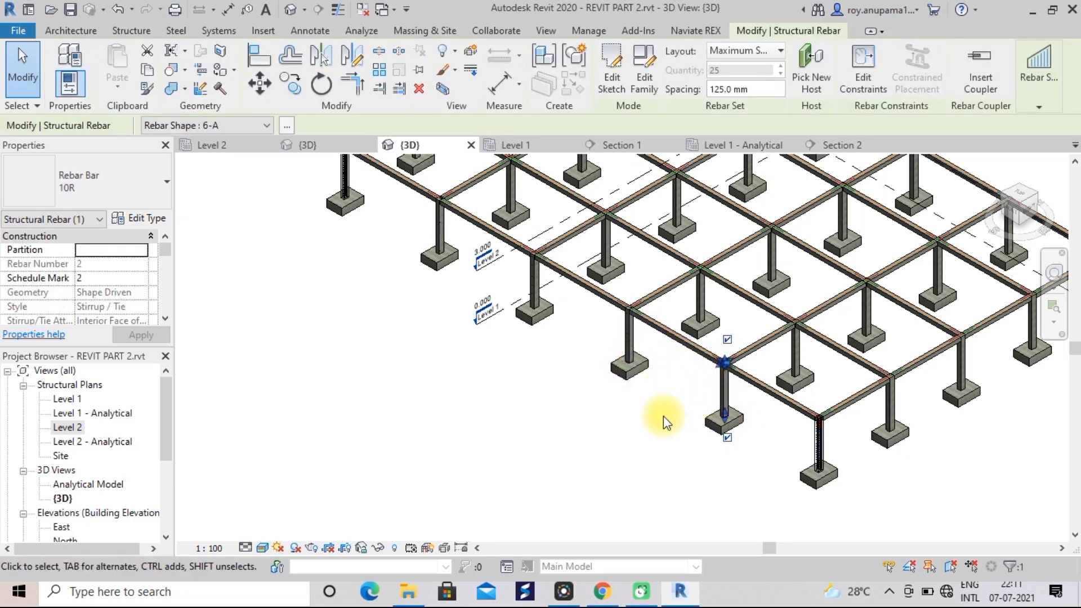
scroll(664, 416, "up", 2)
key("Escape")
left_click(772, 384)
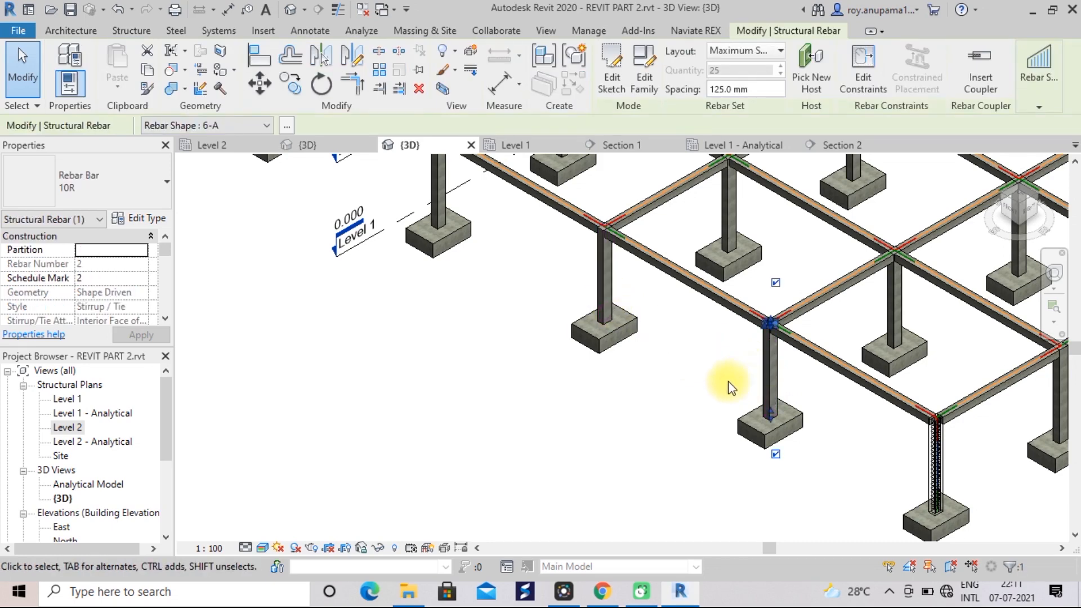
key("Escape")
scroll(684, 380, "up", 3)
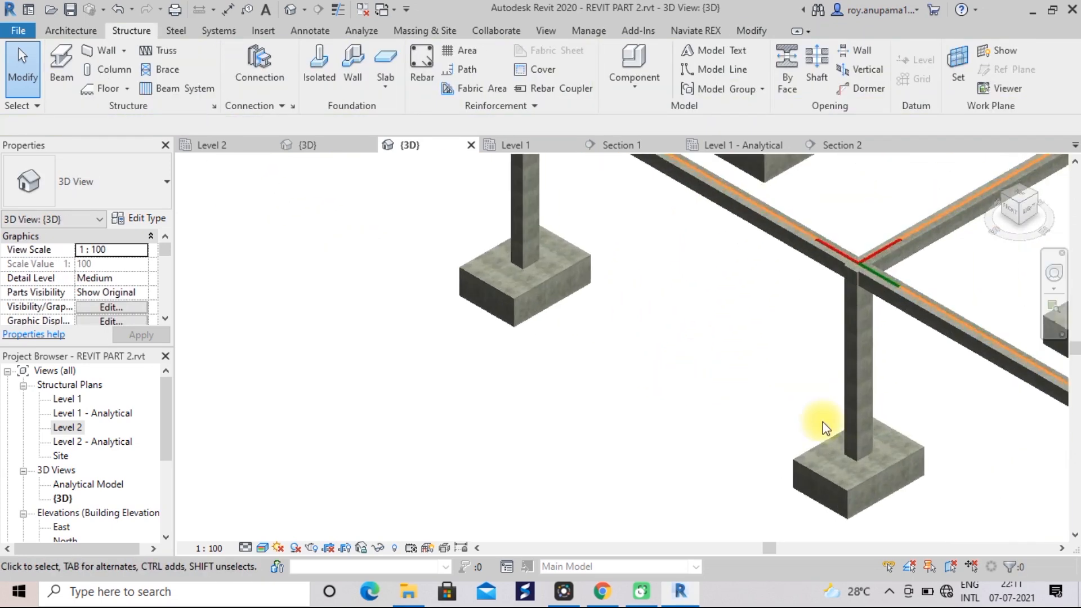
- Select the E-1 column together with the neighbouring 230X300 columns along grid 1
left_click(868, 387)
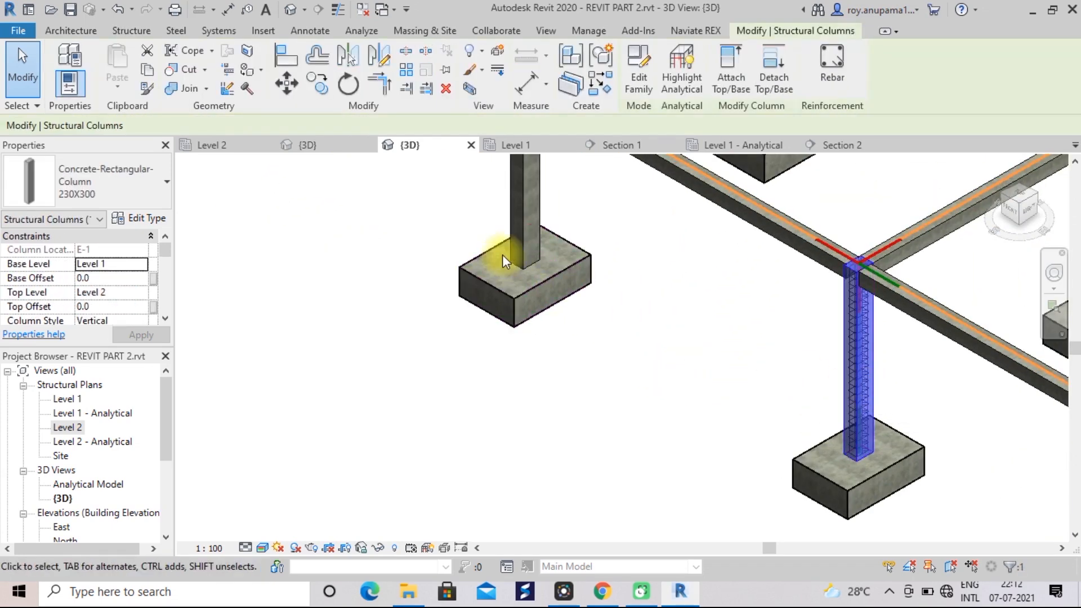
left_click(529, 233, "ctrl")
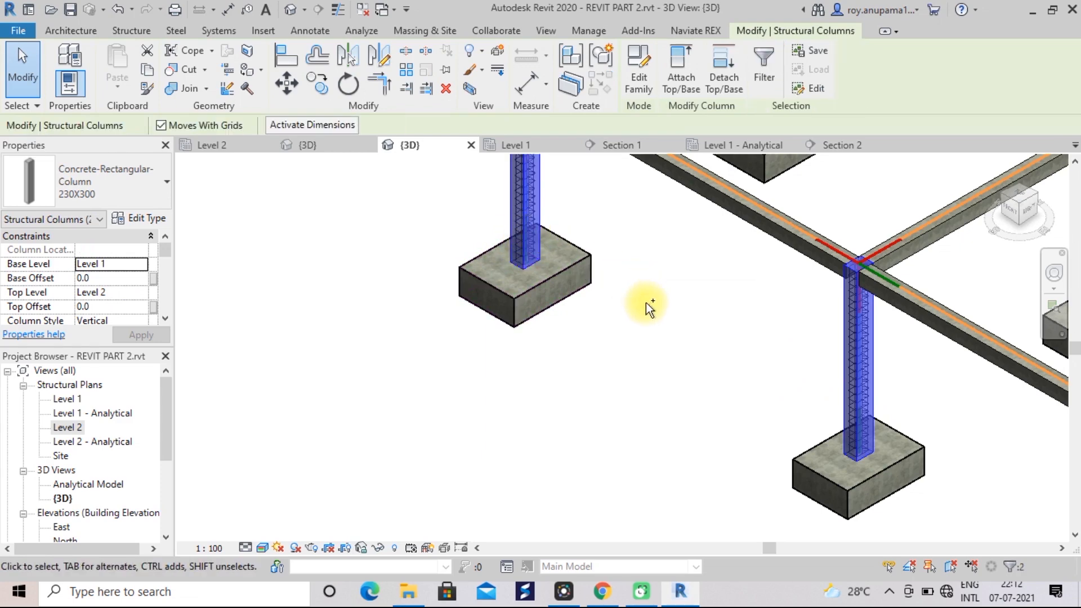
scroll(651, 309, "down", 2)
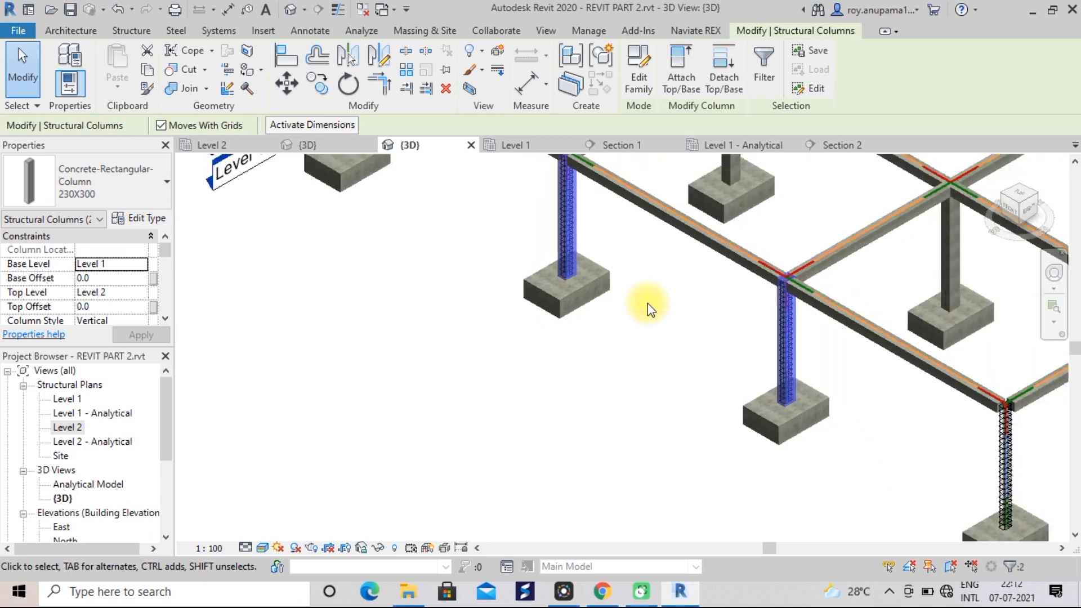
scroll(647, 309, "down", 4)
middle_click_drag(657, 386, 700, 434)
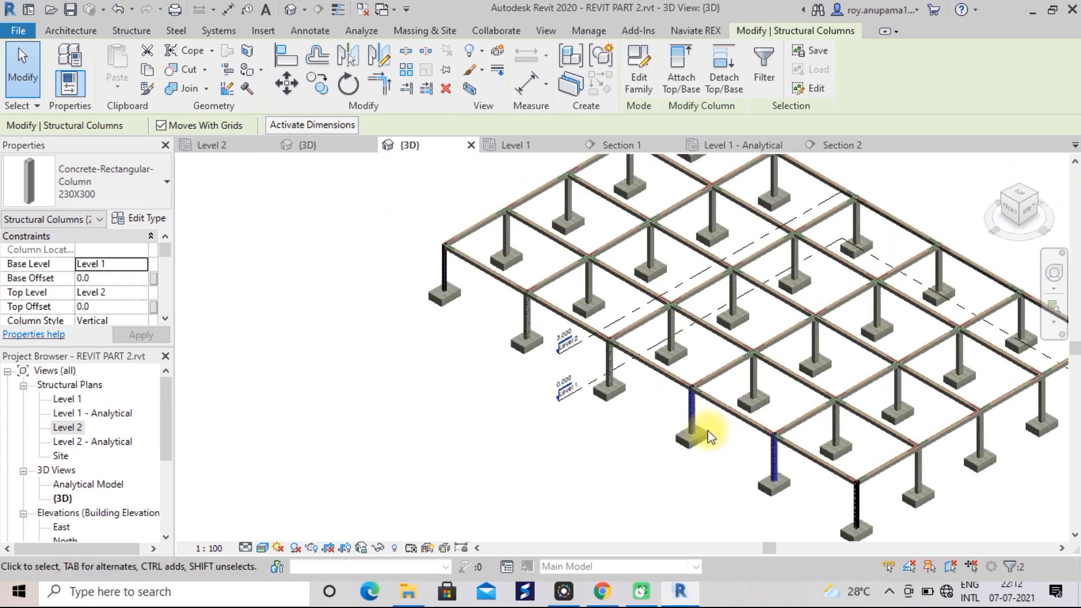
scroll(624, 423, "up", 5)
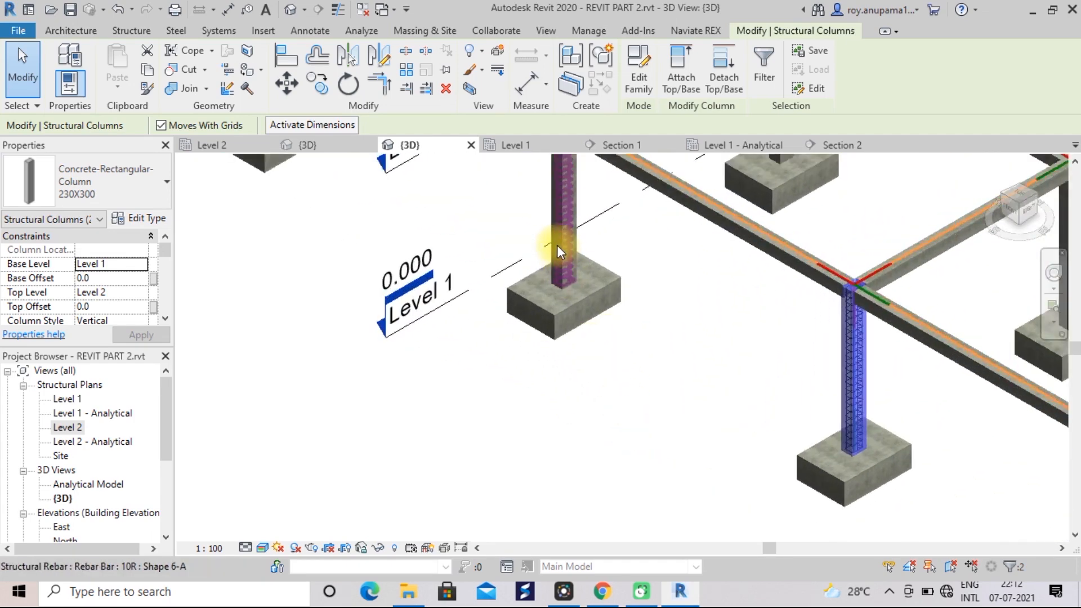
- Select the four intermediate 230X300 concrete columns along the frame's front edge, between its two corner columns
left_click(572, 244, "ctrl")
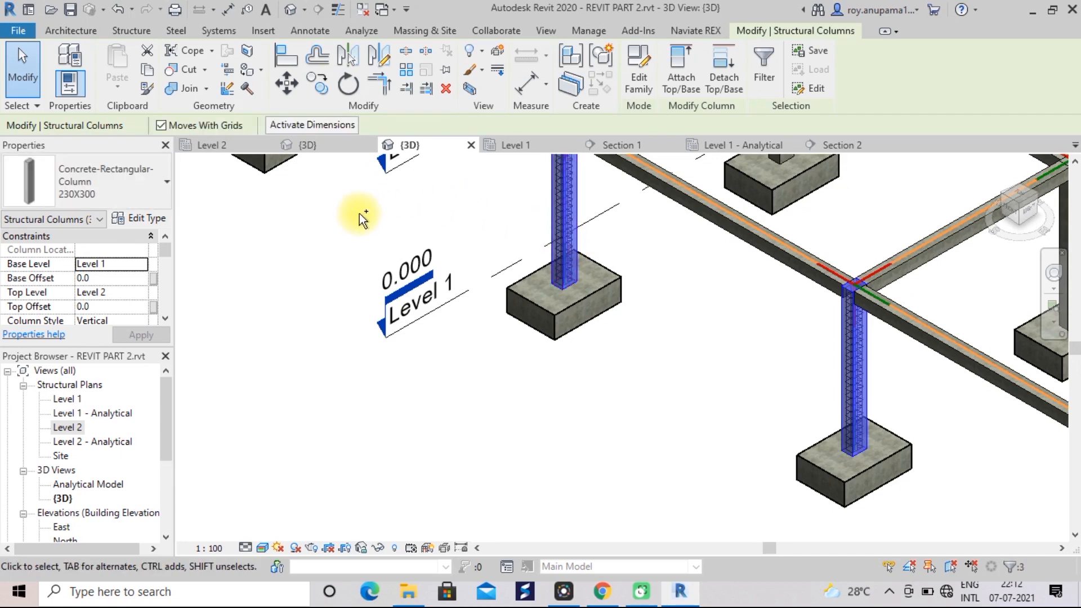
scroll(359, 214, "down", 5)
middle_click_drag(359, 214, 444, 349)
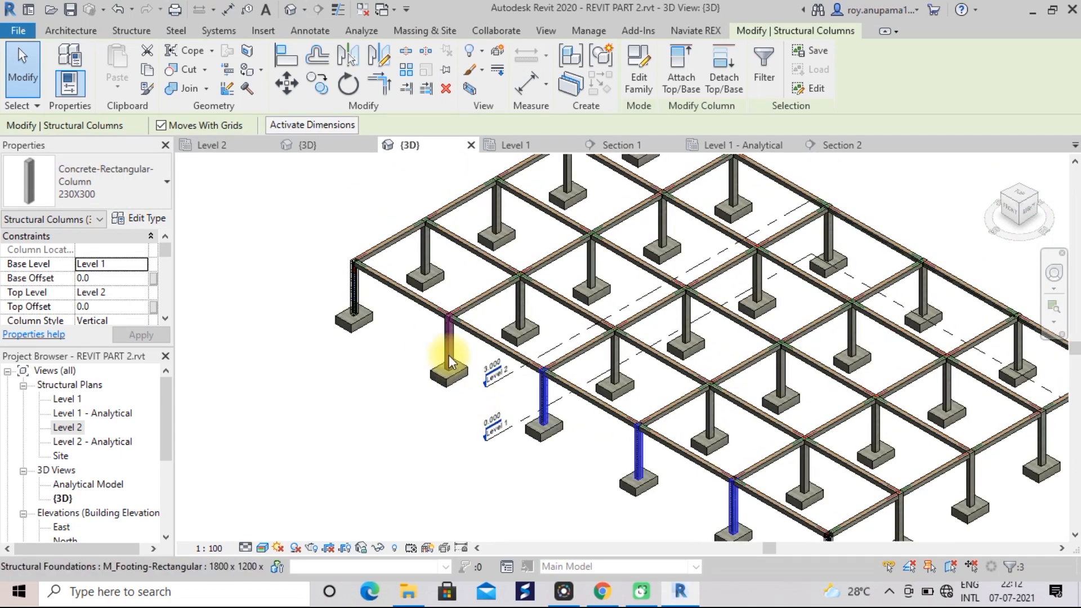
left_click(448, 345, "ctrl")
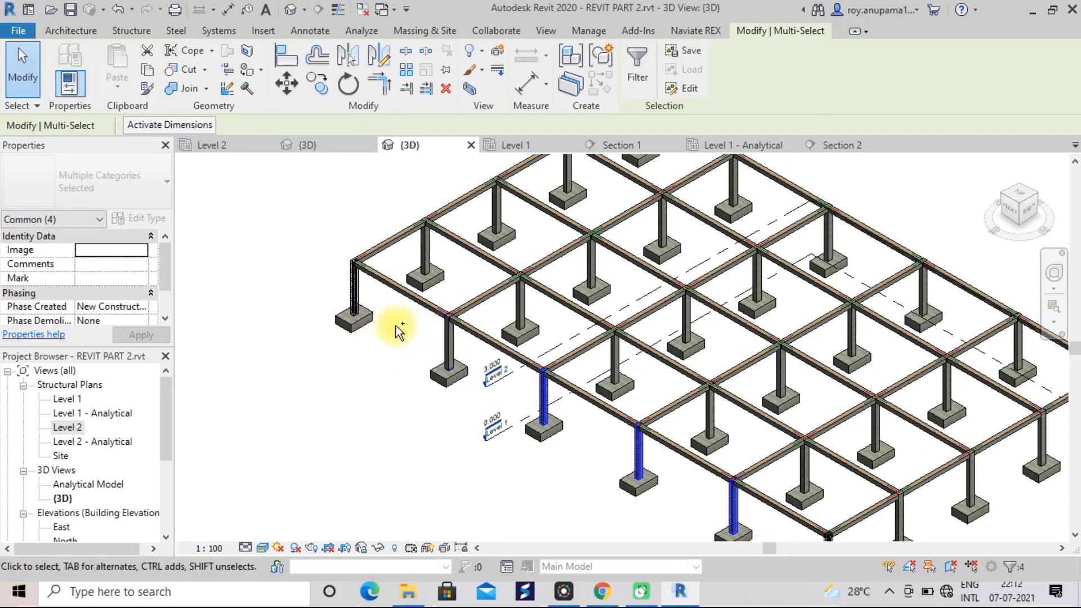
scroll(461, 353, "up", 2)
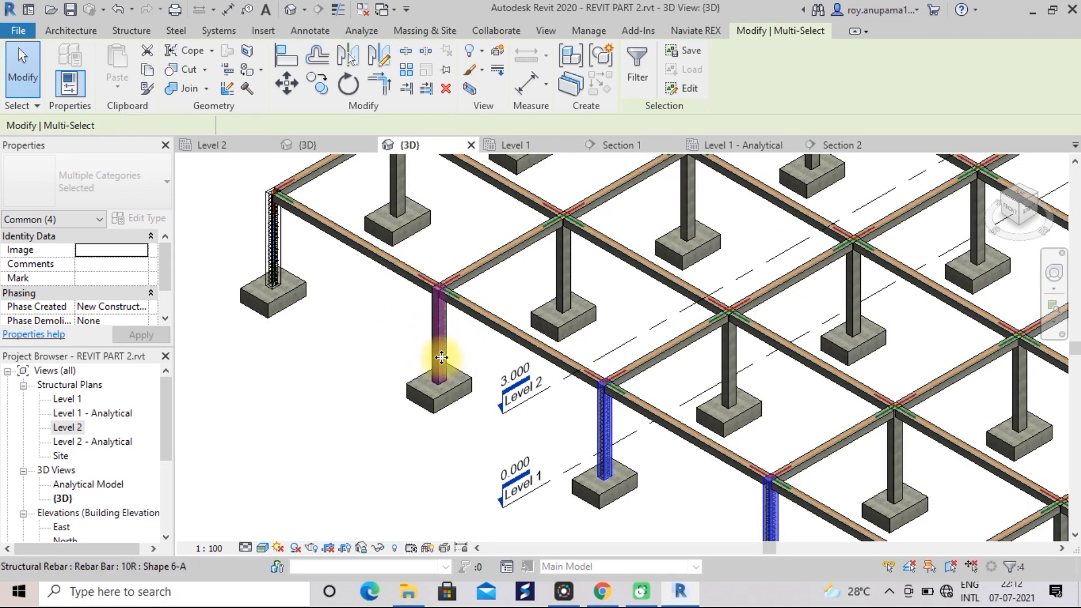
left_click(440, 357)
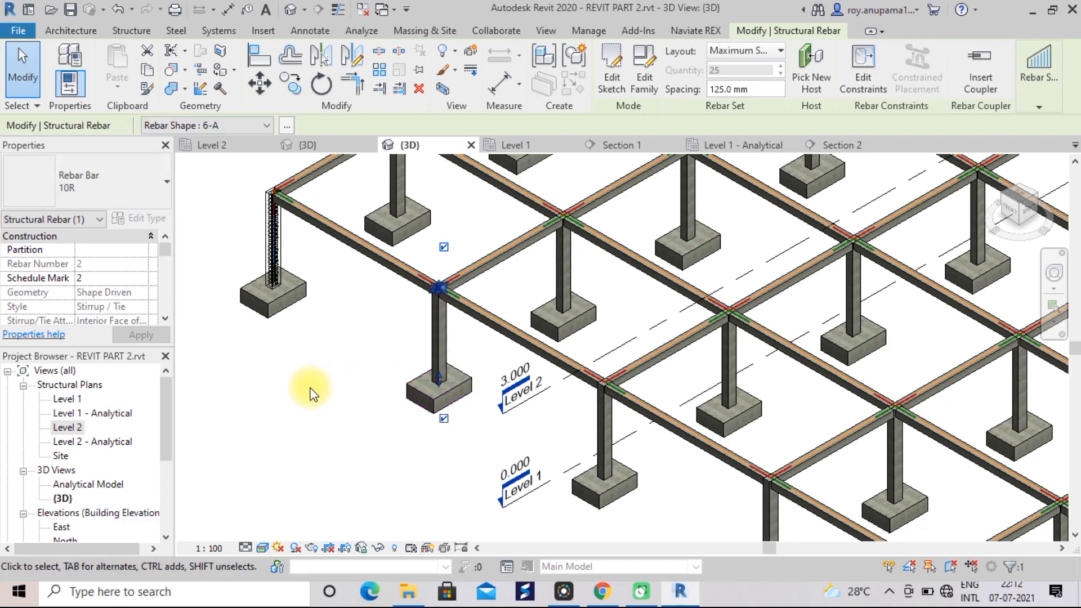
left_click(350, 359)
scroll(350, 360, "down", 5)
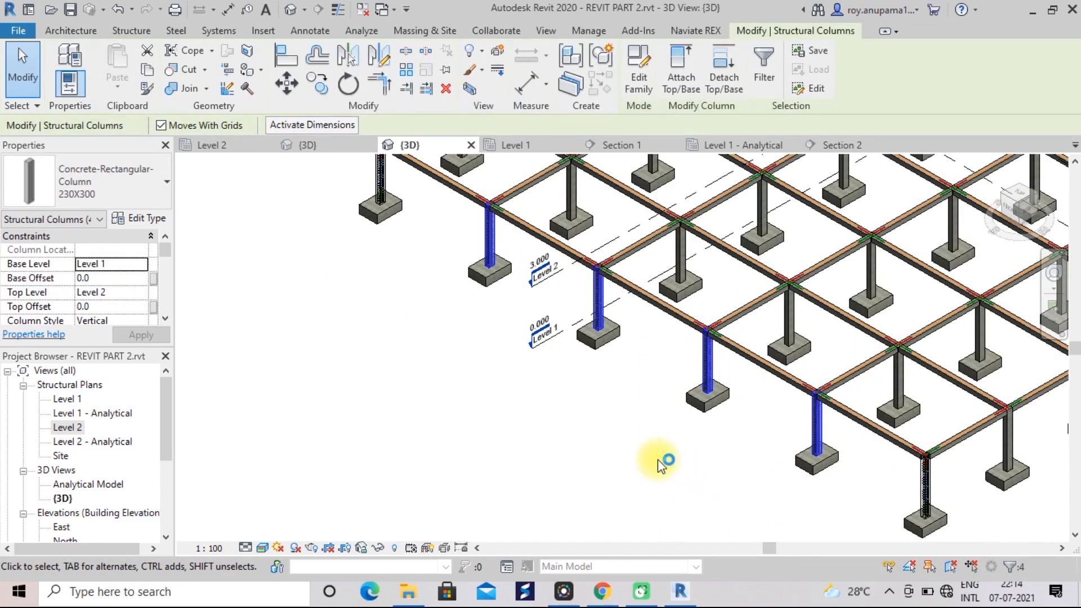
- Override the selected columns' graphics by element in this view, setting surface transparency to 100, and clear the selection
right_click(636, 439)
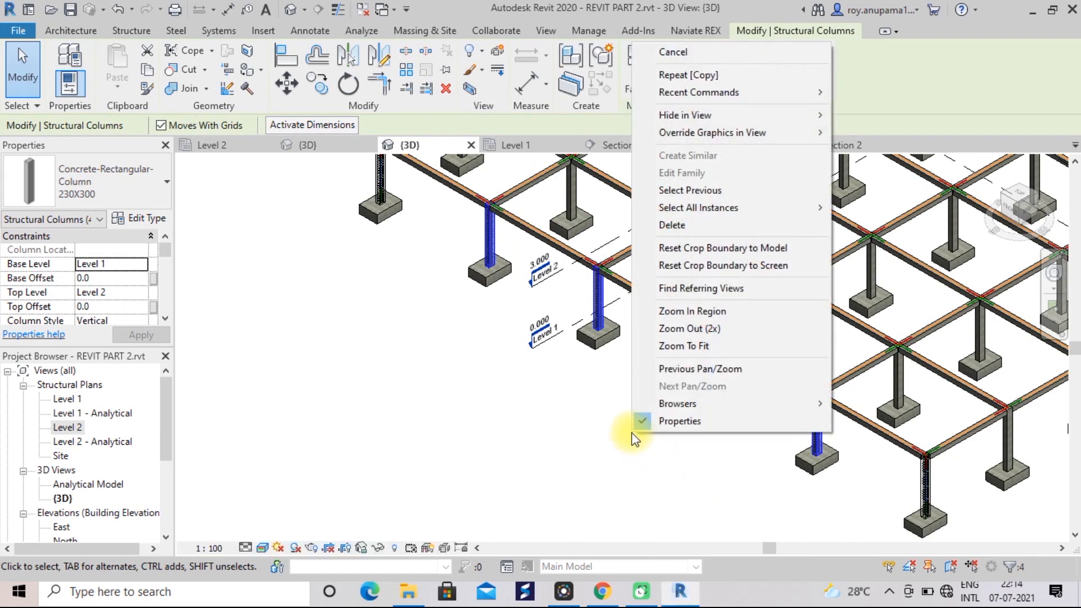
mouse_move(711, 137)
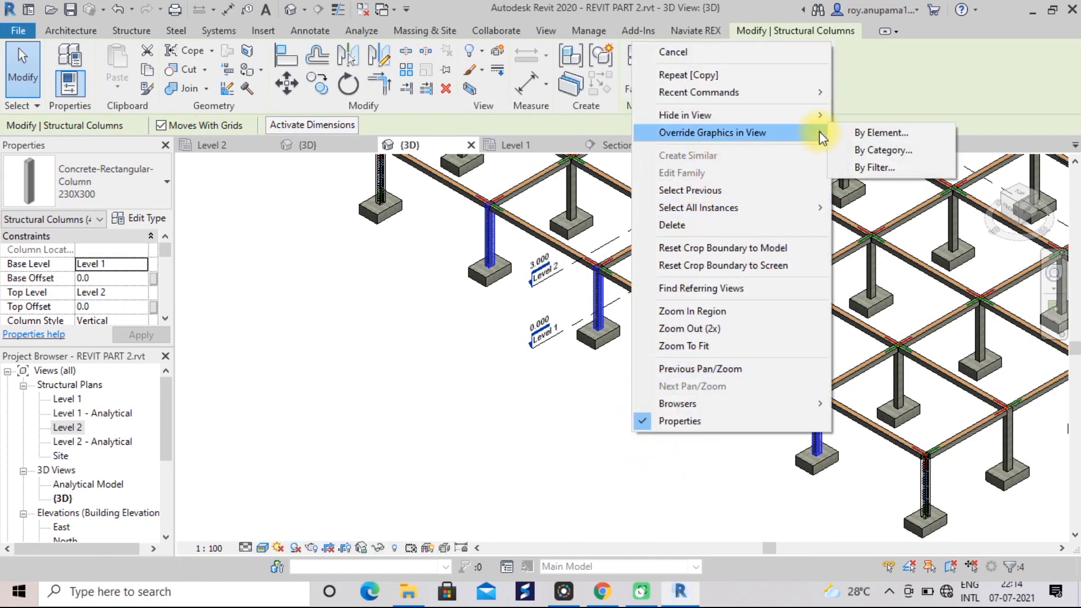
left_click(861, 133)
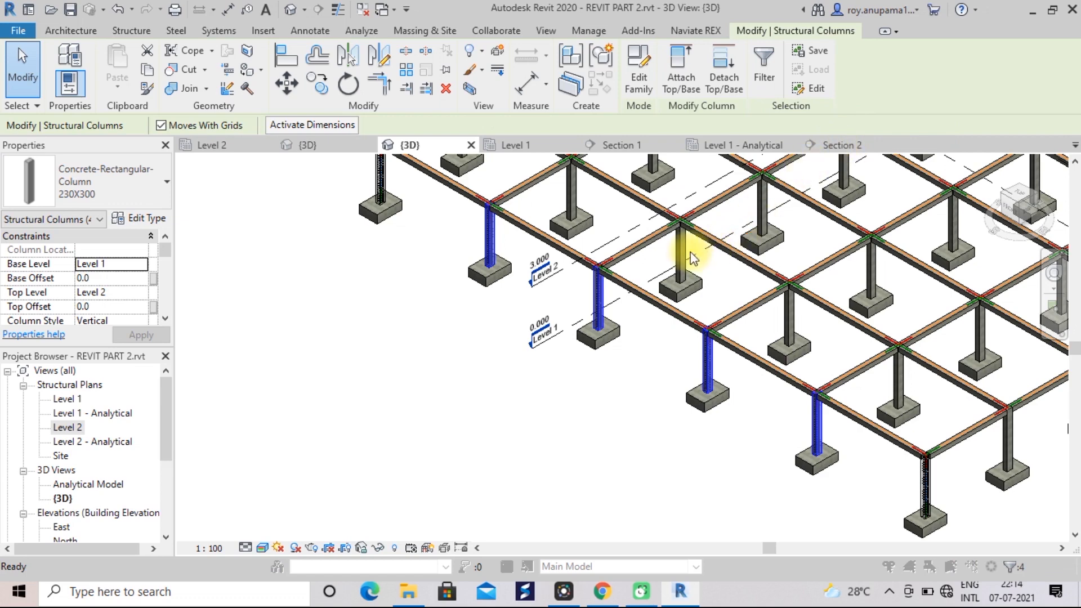
left_click_drag(505, 286, 624, 297)
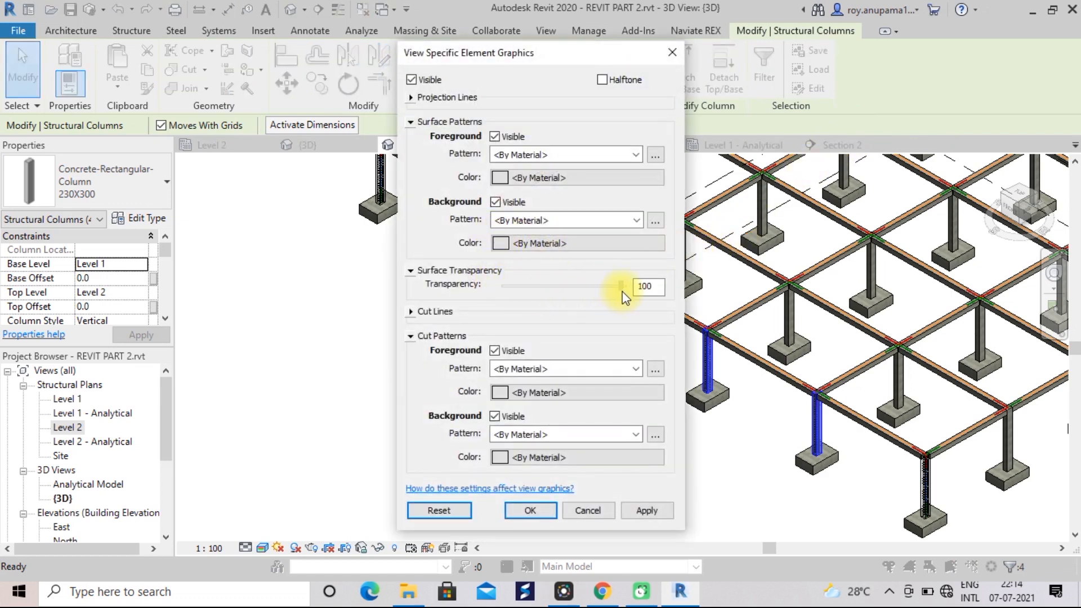
left_click(643, 509)
left_click(530, 509)
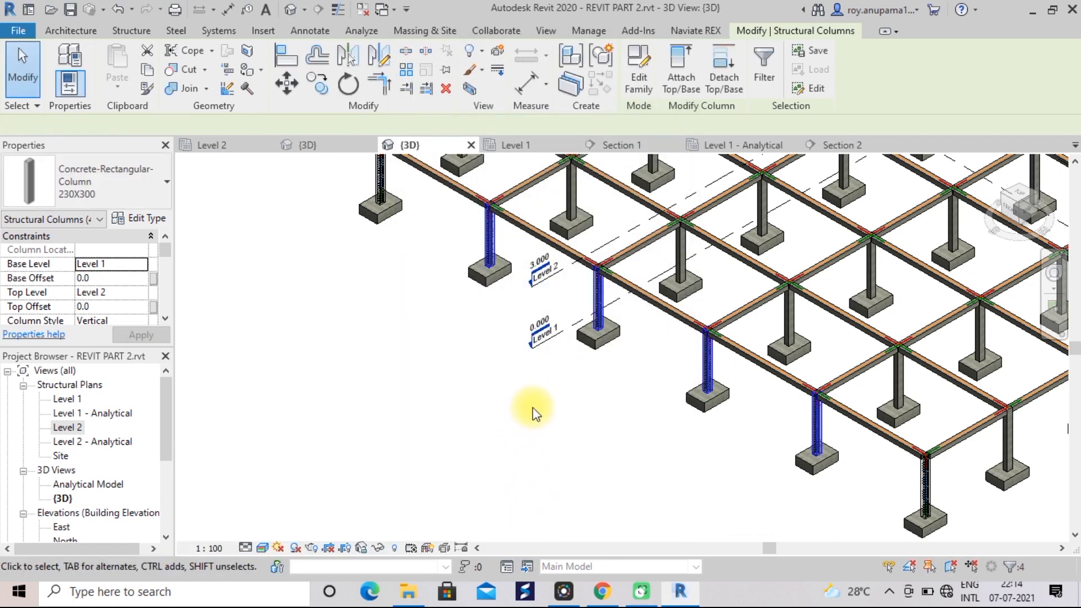
scroll(684, 440, "up", 3)
middle_click_drag(695, 480, 434, 345)
left_click(447, 345)
- Inspect the rebar cages inside the transparent front-edge columns up close, including where a cage meets its footing
scroll(449, 345, "up", 4)
middle_click_drag(565, 316, 363, 343)
scroll(673, 425, "up", 4)
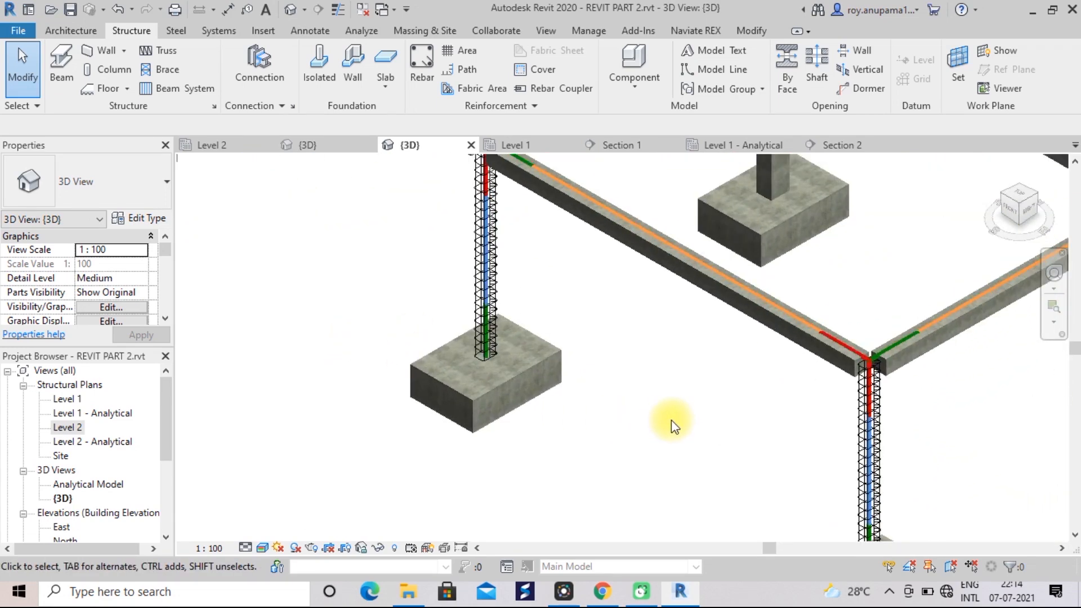
middle_click_drag(584, 367, 755, 429)
scroll(753, 425, "up", 4)
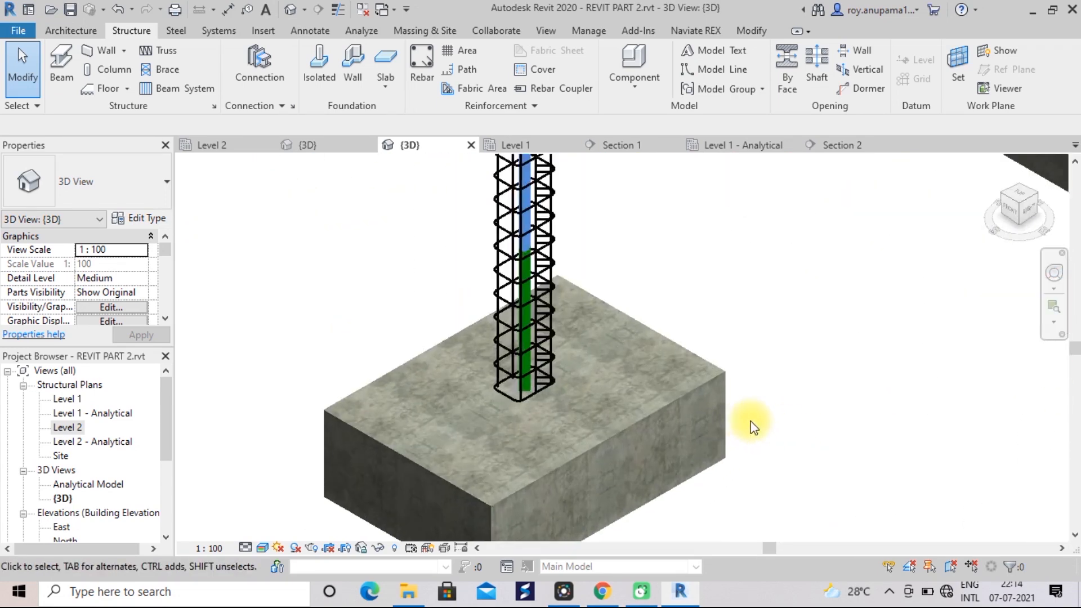
middle_click_drag(741, 338, 860, 321)
scroll(860, 322, "up", 5)
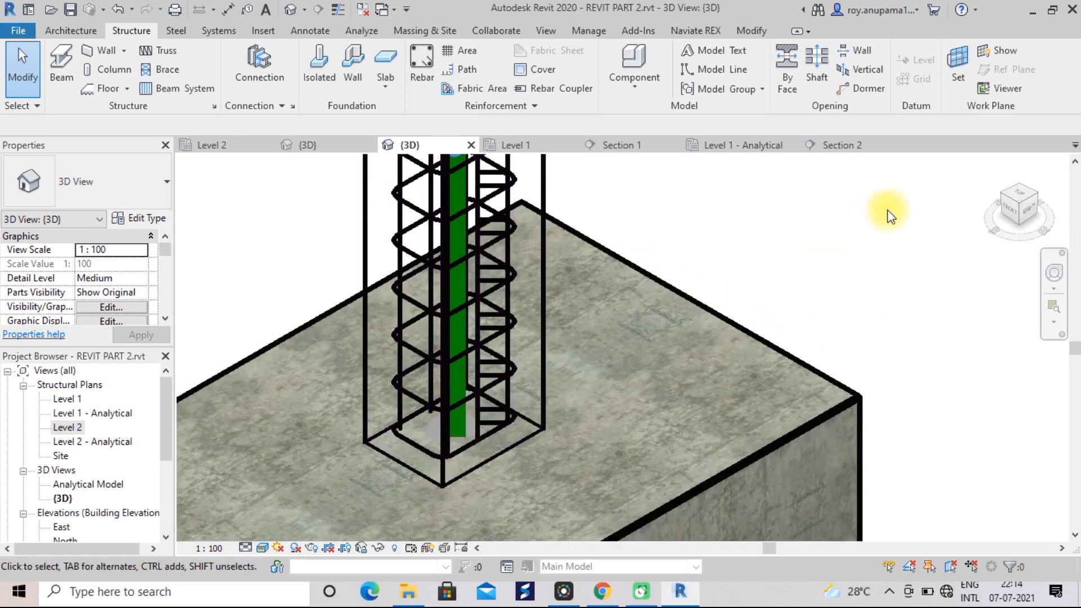
scroll(877, 271, "down", 7)
scroll(571, 286, "down", 5)
middle_click_drag(567, 286, 800, 517)
scroll(607, 400, "up", 2)
scroll(606, 399, "up", 4)
scroll(423, 283, "down", 8)
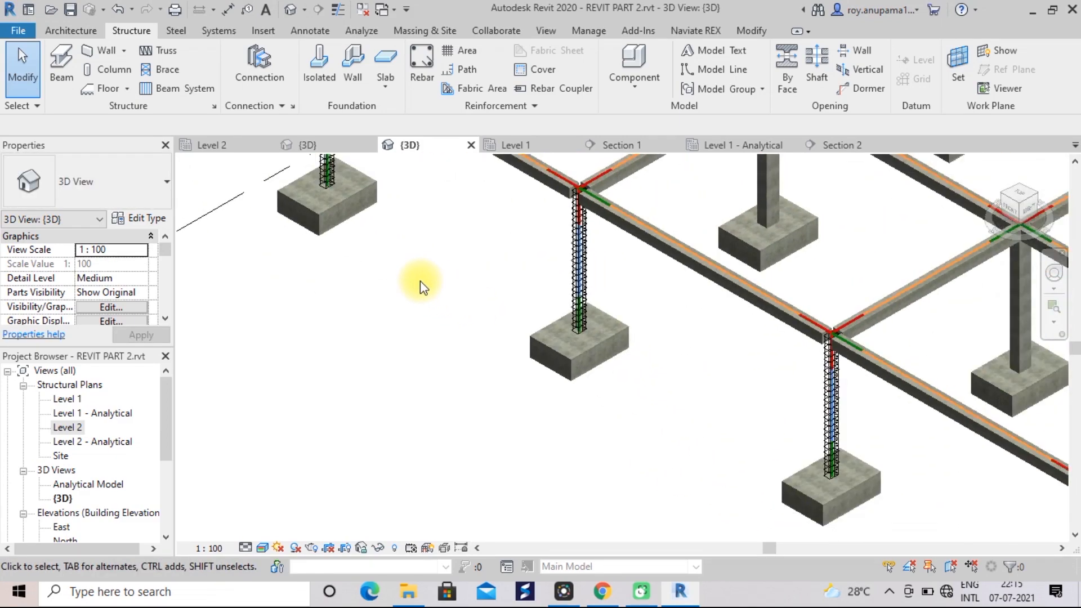
- Review the whole row of transparent front columns within the overall frame
scroll(422, 283, "up", 2)
scroll(420, 282, "down", 2)
scroll(420, 284, "up", 1)
scroll(420, 284, "up", 5)
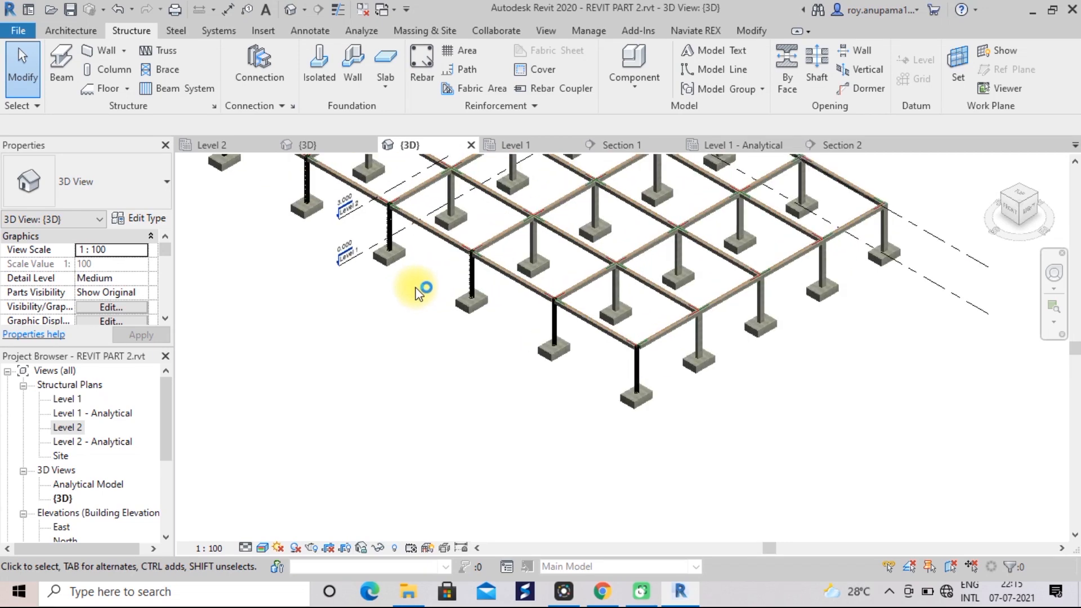
scroll(411, 333, "down", 6)
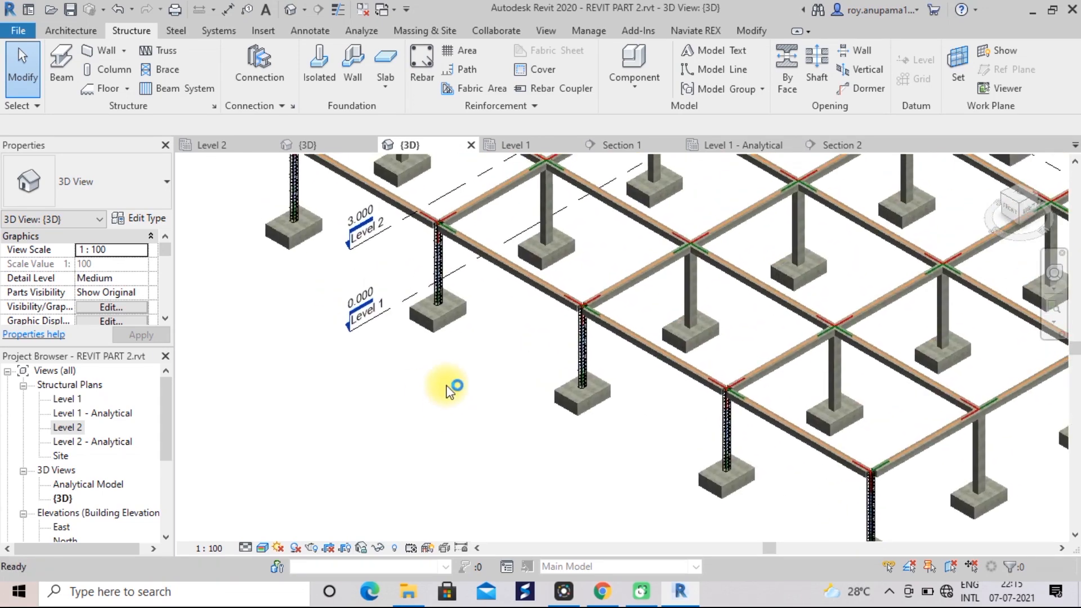
scroll(420, 370, "up", 4)
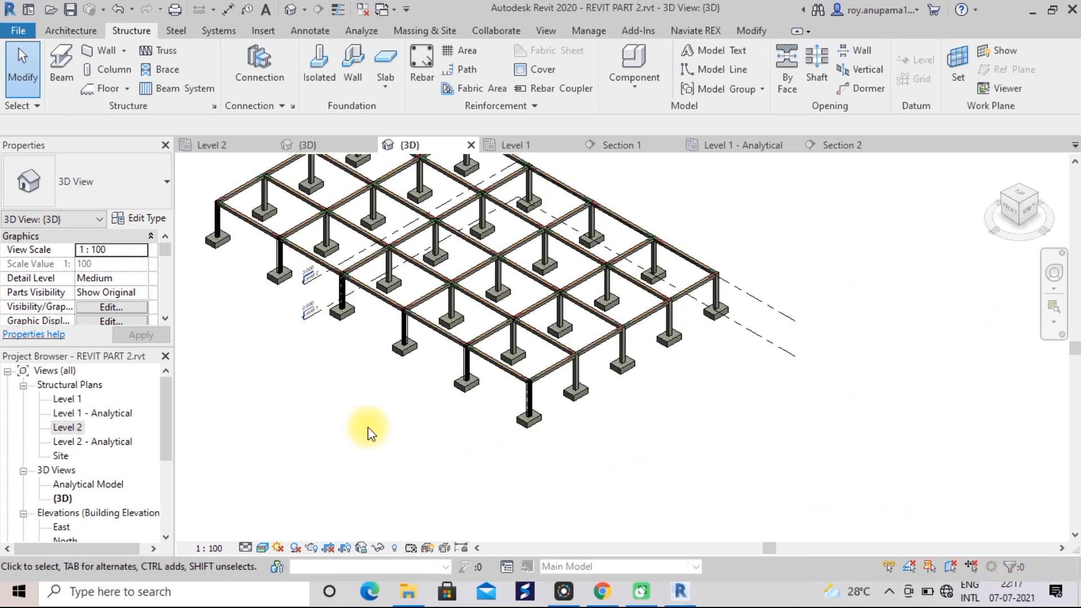
scroll(367, 427, "up", 3)
scroll(439, 428, "down", 5)
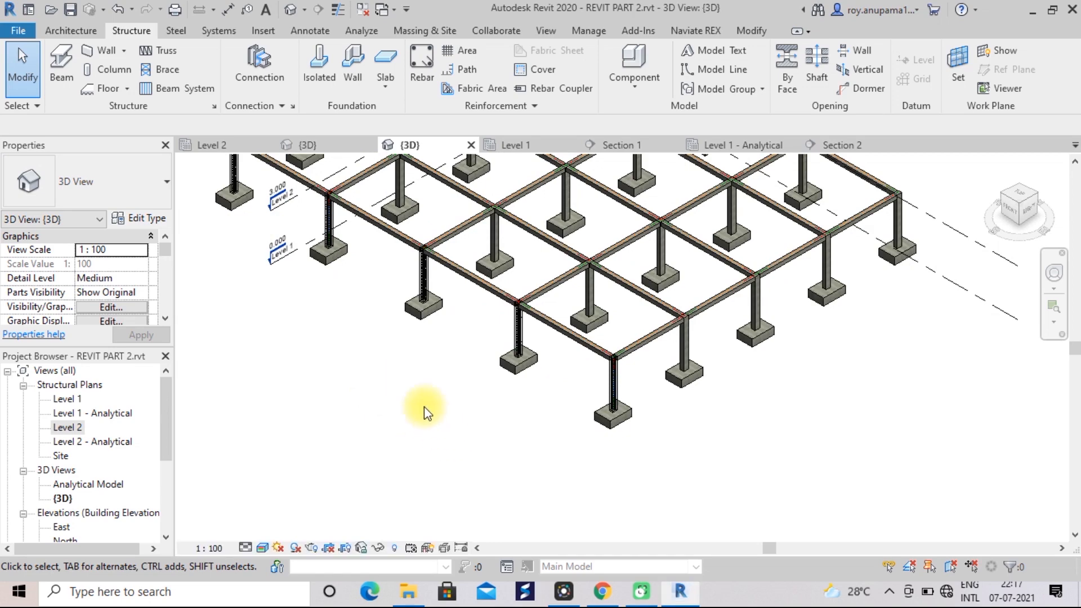
middle_click_drag(330, 355, 406, 407)
scroll(405, 407, "up", 4)
scroll(404, 407, "down", 4)
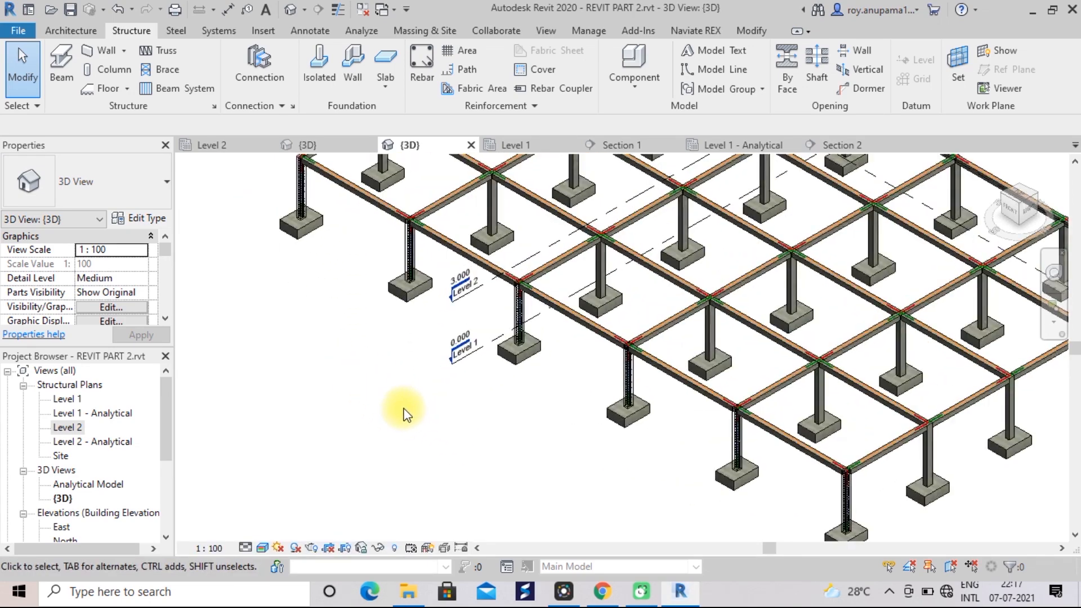
scroll(434, 430, "up", 4)
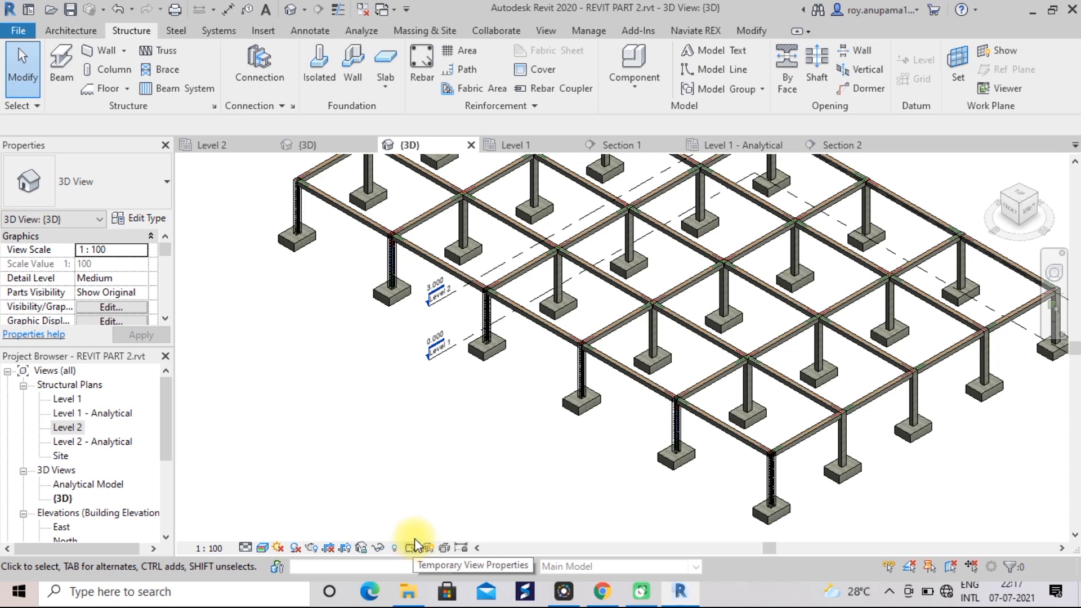
- In the Level 2 structural plan, draw a horizontal section line across the leftmost vertical beam, between the two lowest horizontal beams
left_click(226, 146)
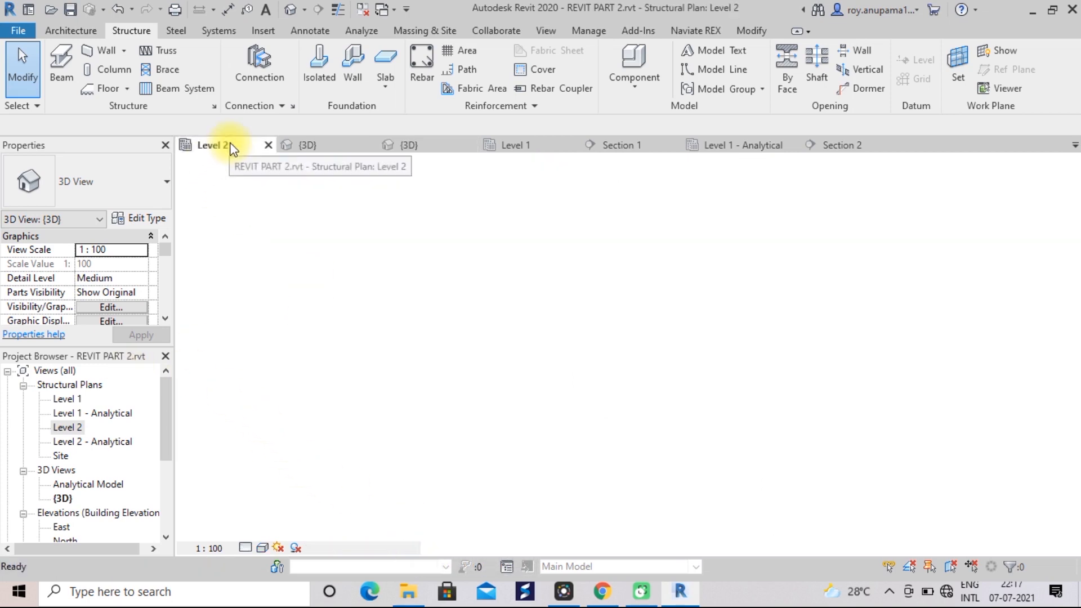
scroll(646, 292, "down", 4)
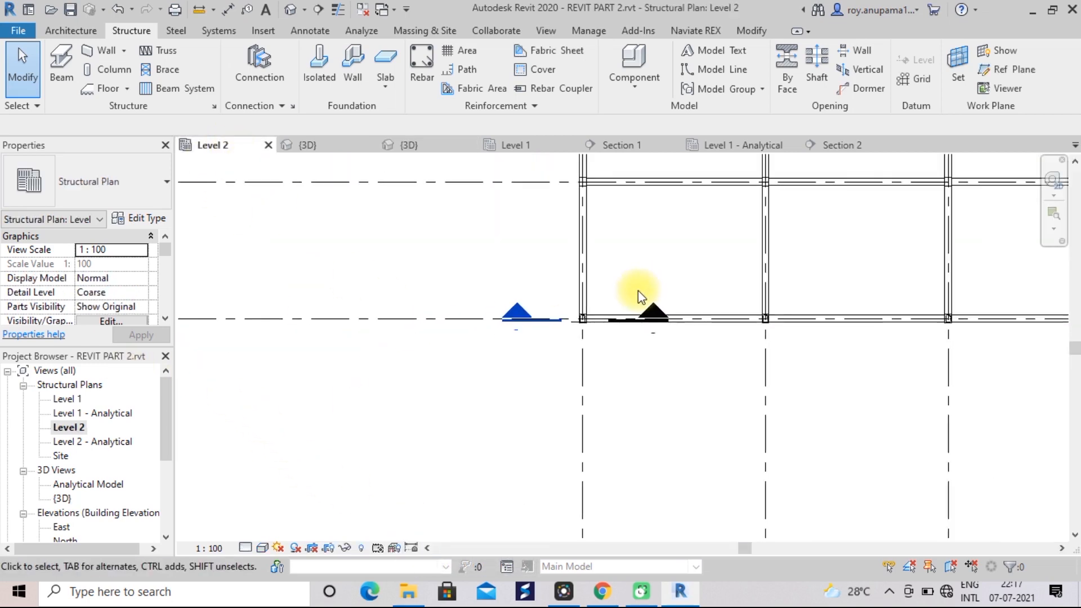
middle_click_drag(627, 292, 493, 360)
scroll(533, 322, "down", 5)
scroll(494, 360, "up", 2)
scroll(493, 366, "up", 4)
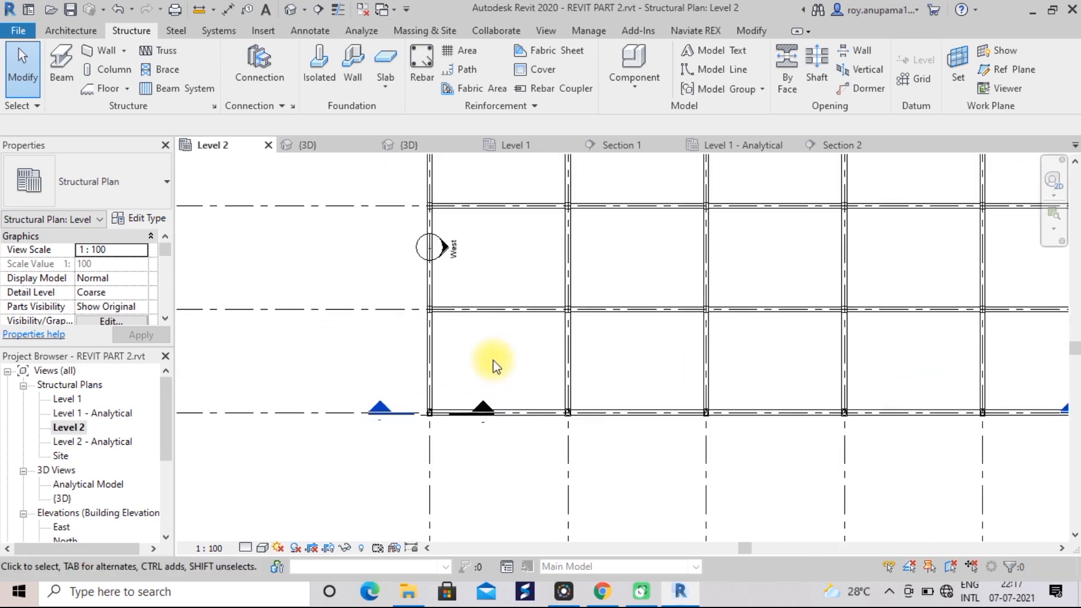
scroll(493, 366, "up", 1)
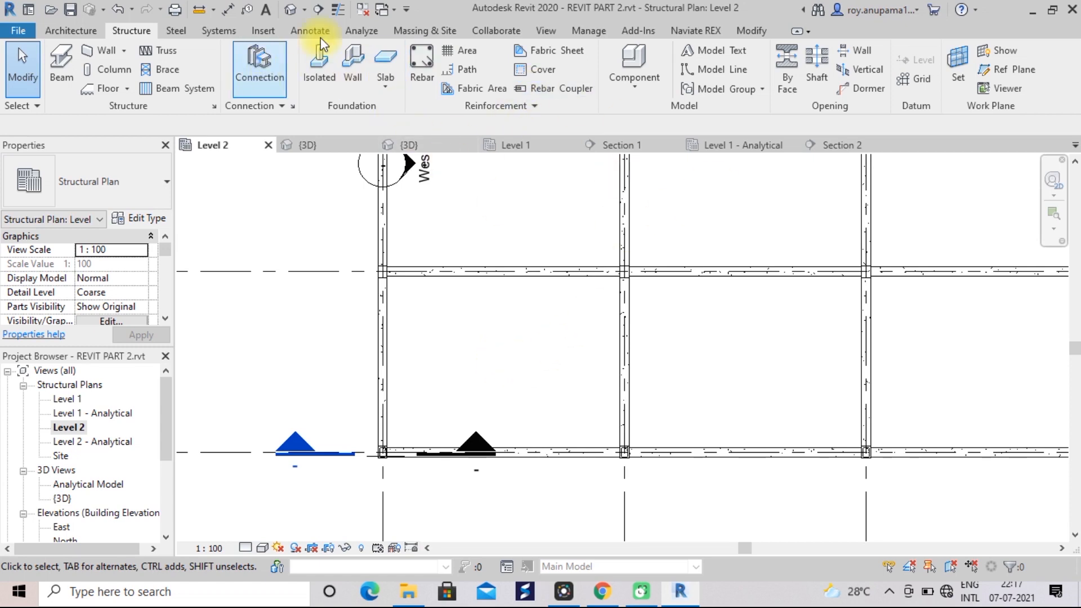
left_click(546, 31)
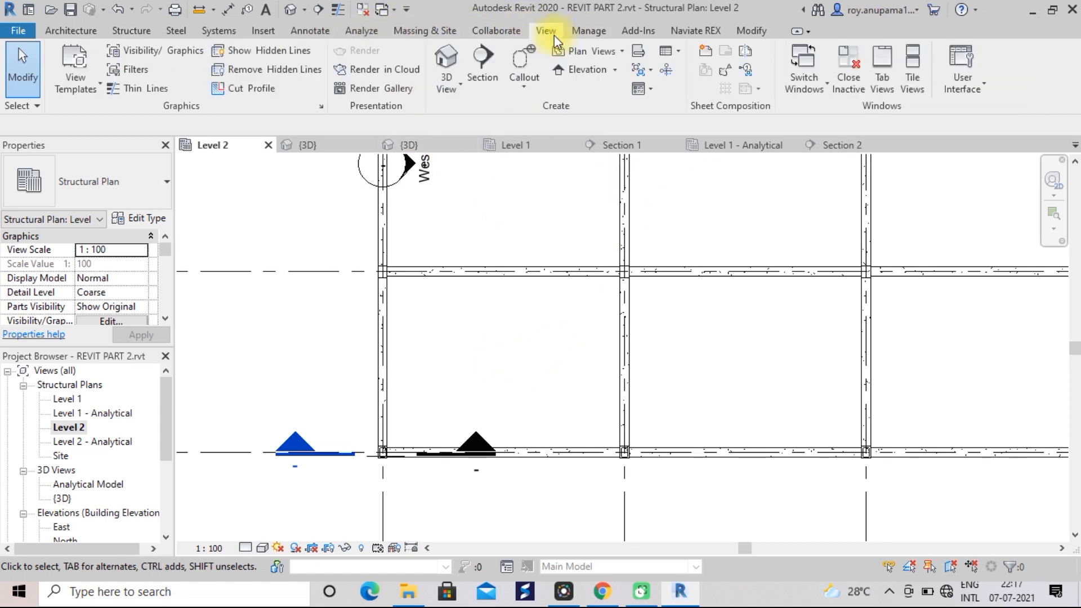
left_click(482, 62)
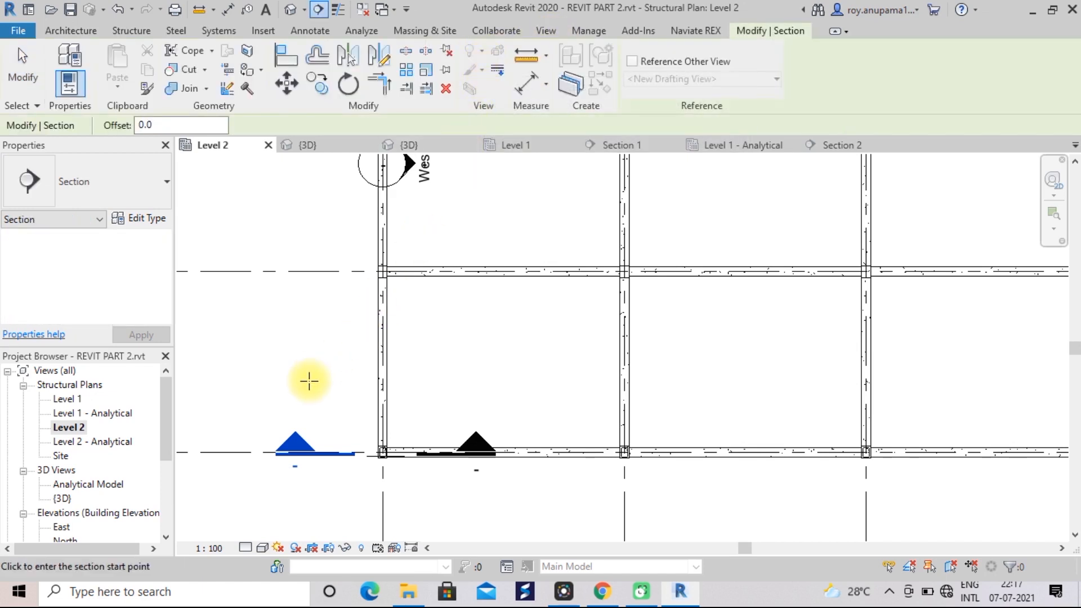
left_click(255, 377)
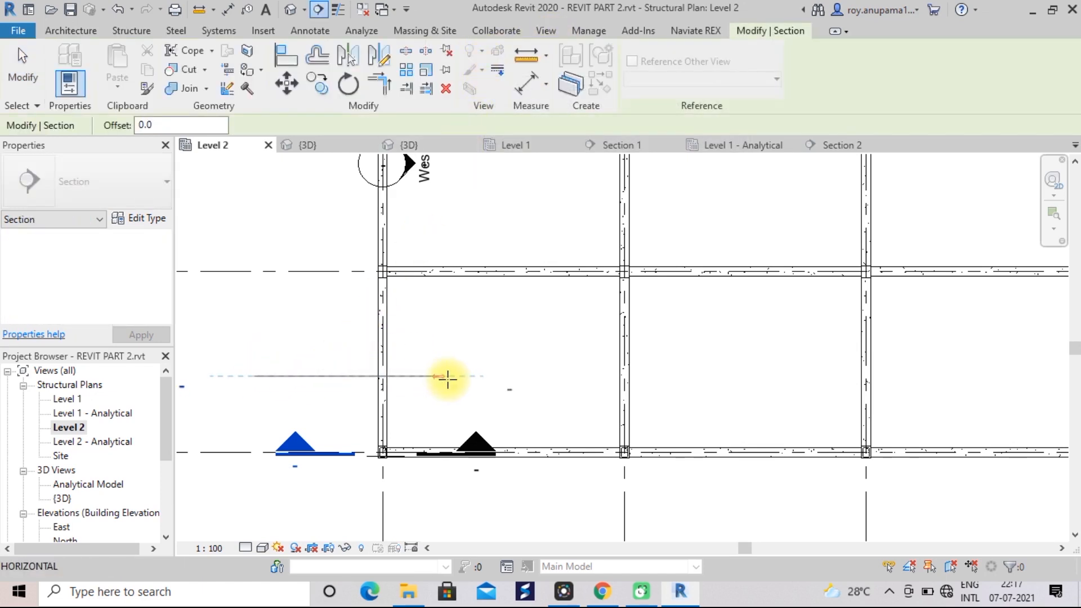
left_click(558, 382)
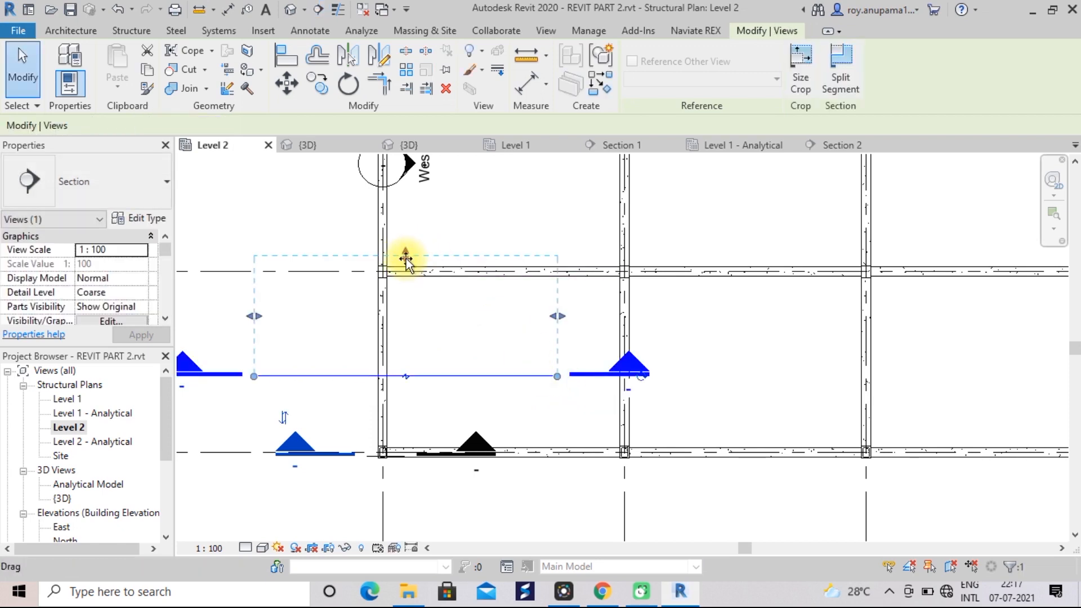
- Shorten the new section's view depth to stop just before the next horizontal beam, and open its section view
left_click_drag(405, 259, 403, 275)
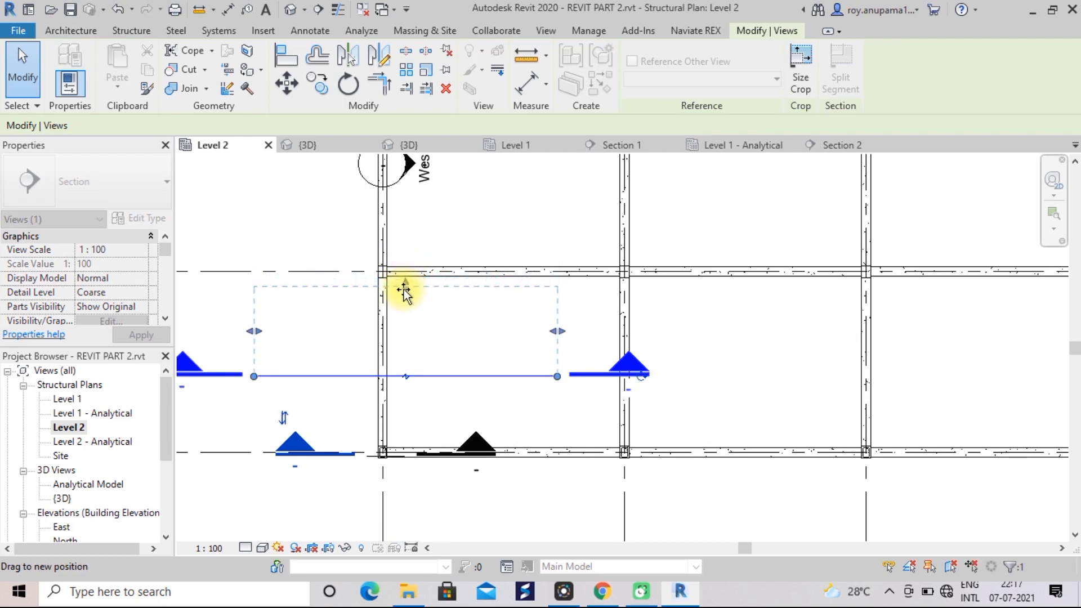
right_click(467, 346)
mouse_move(479, 316)
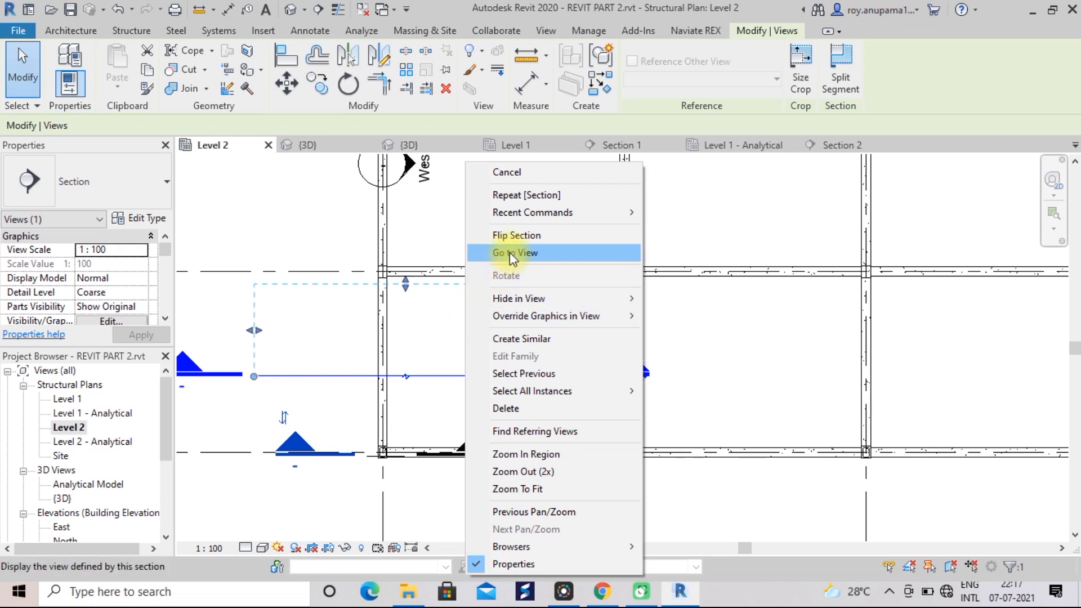
left_click(509, 252)
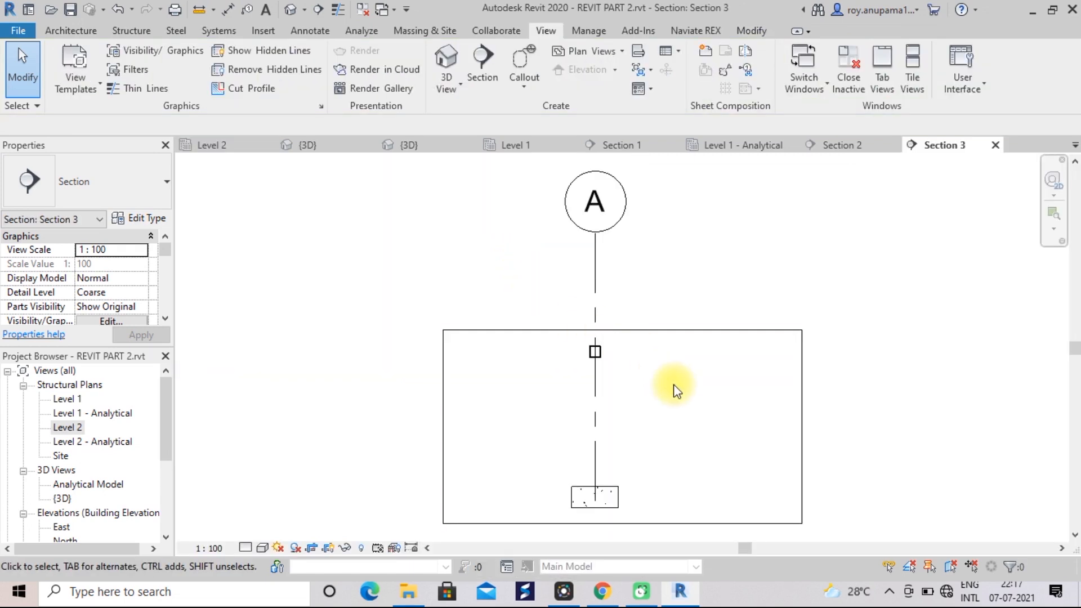
- Set the section view's scale to 1 : 1 with the cut beam on grid A in close view
scroll(675, 389, "up", 6)
middle_click_drag(572, 377, 688, 398)
scroll(655, 411, "up", 3)
scroll(689, 408, "up", 1)
scroll(687, 397, "down", 1)
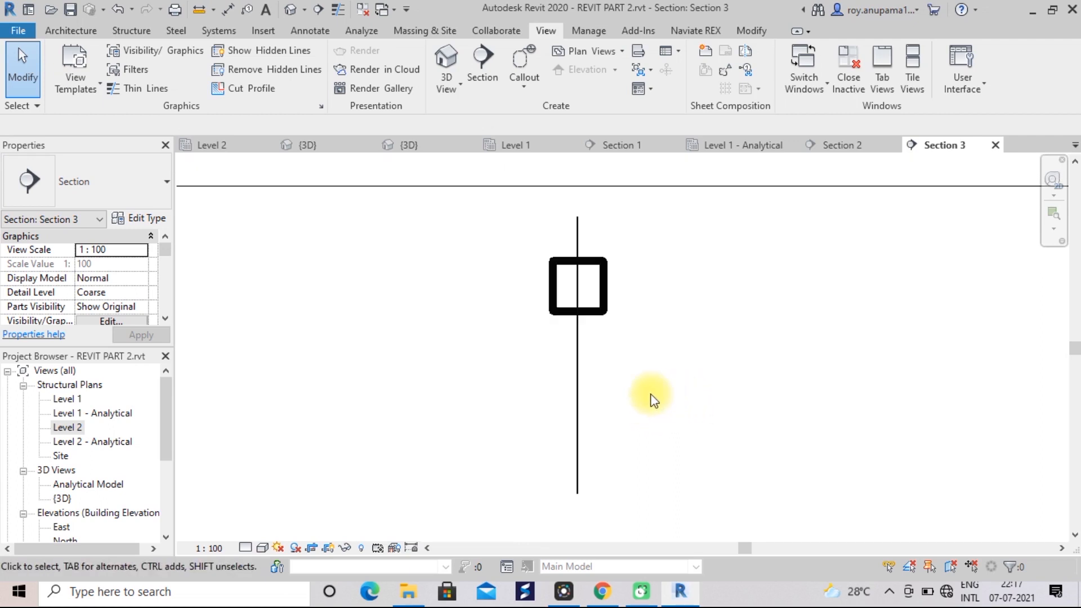
left_click(210, 548)
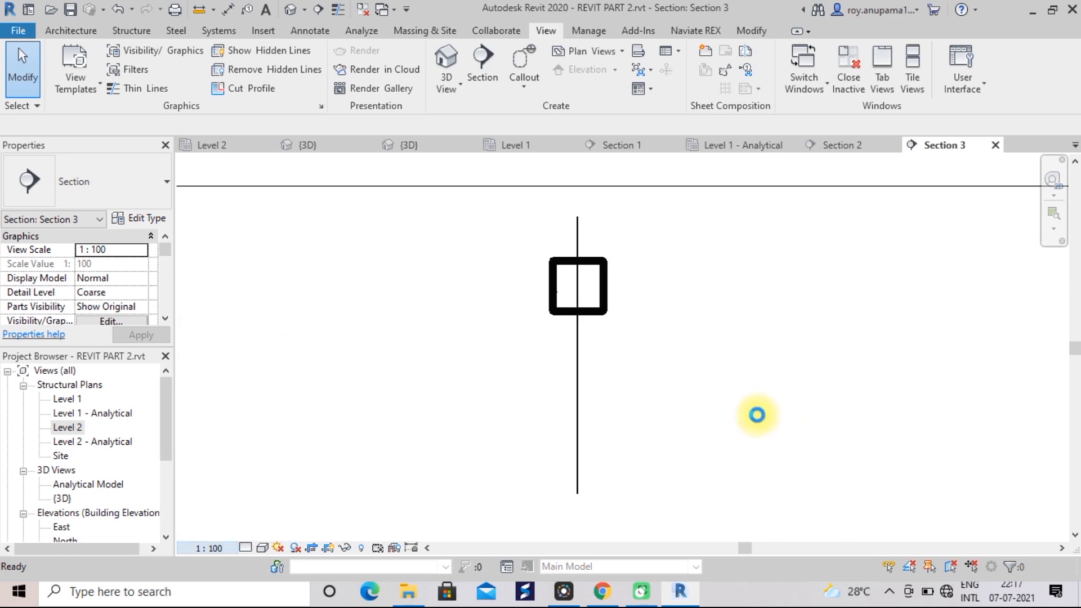
scroll(758, 419, "up", 3)
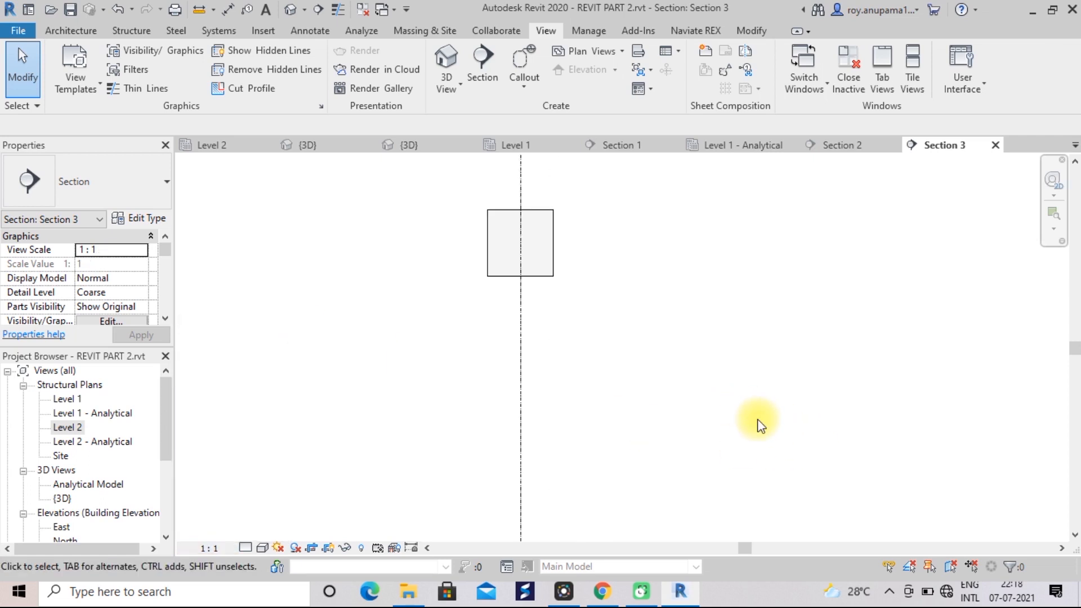
- Examine the square beam cross-section on the grid line up close in the section view
middle_click_drag(647, 332, 667, 406)
scroll(666, 411, "up", 3)
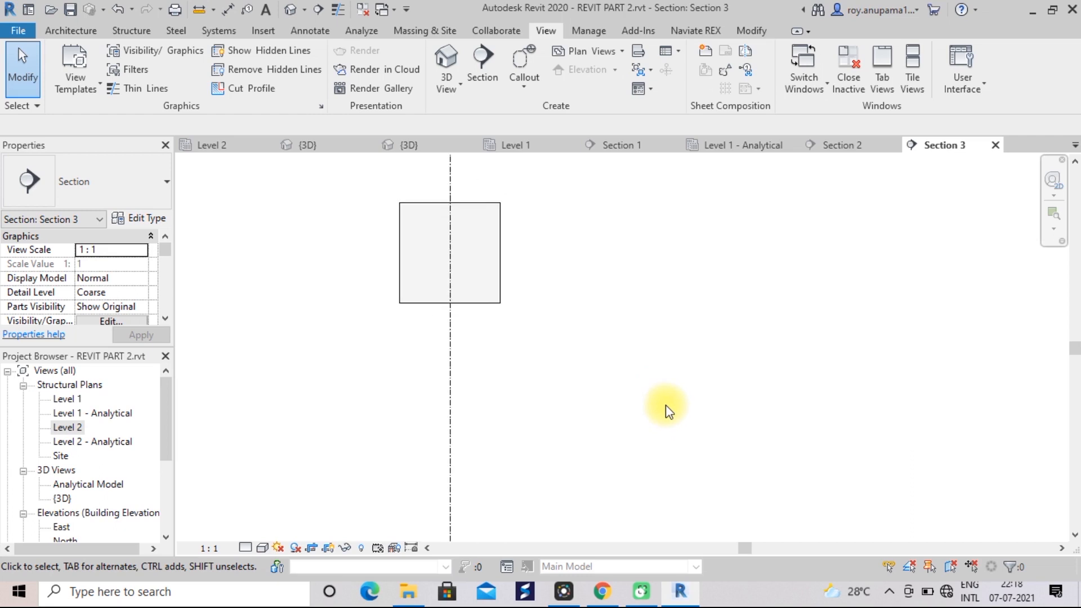
middle_click_drag(657, 330, 739, 403)
scroll(710, 386, "up", 2)
scroll(710, 387, "up", 1)
middle_click_drag(659, 316, 813, 374)
scroll(813, 376, "down", 2)
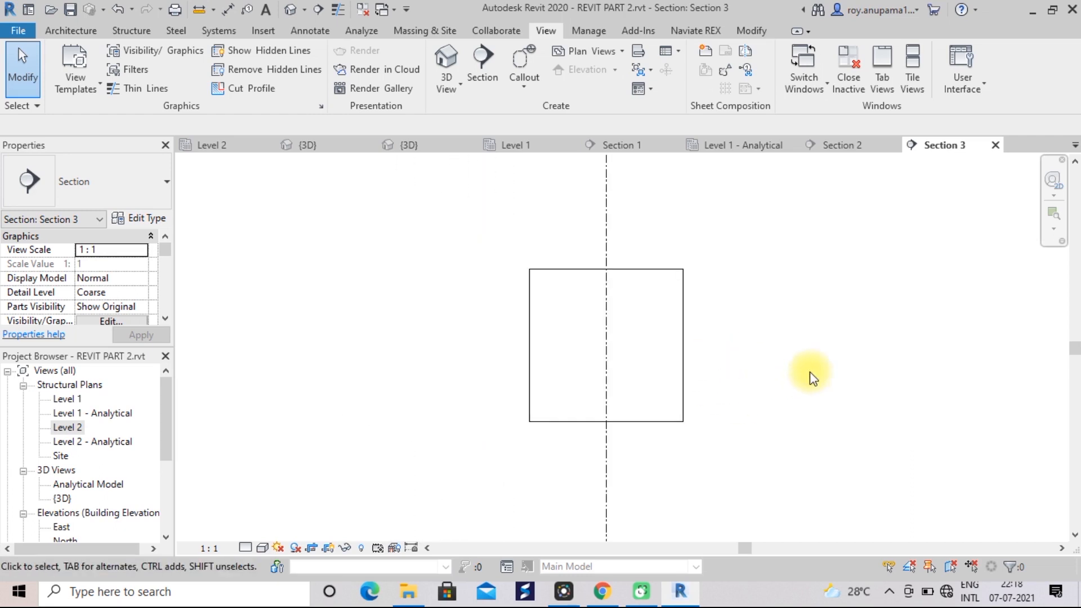
scroll(813, 375, "down", 1)
scroll(834, 388, "up", 1)
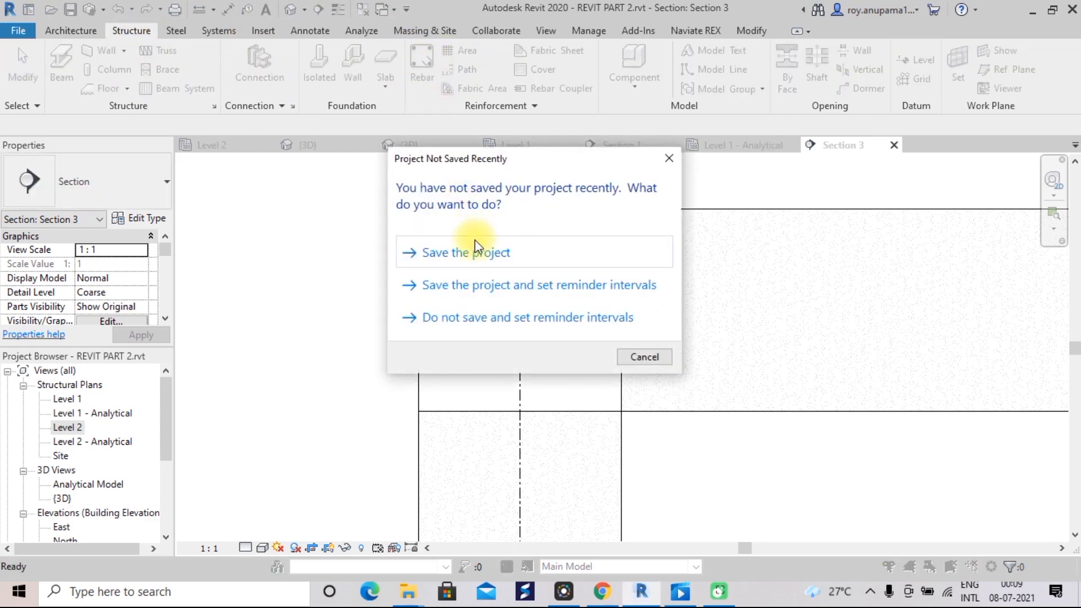
- Save the project, then place four straight 10R bars of shape 1-A in the beam section's corners, about 35 mm from its faces
left_click(474, 241)
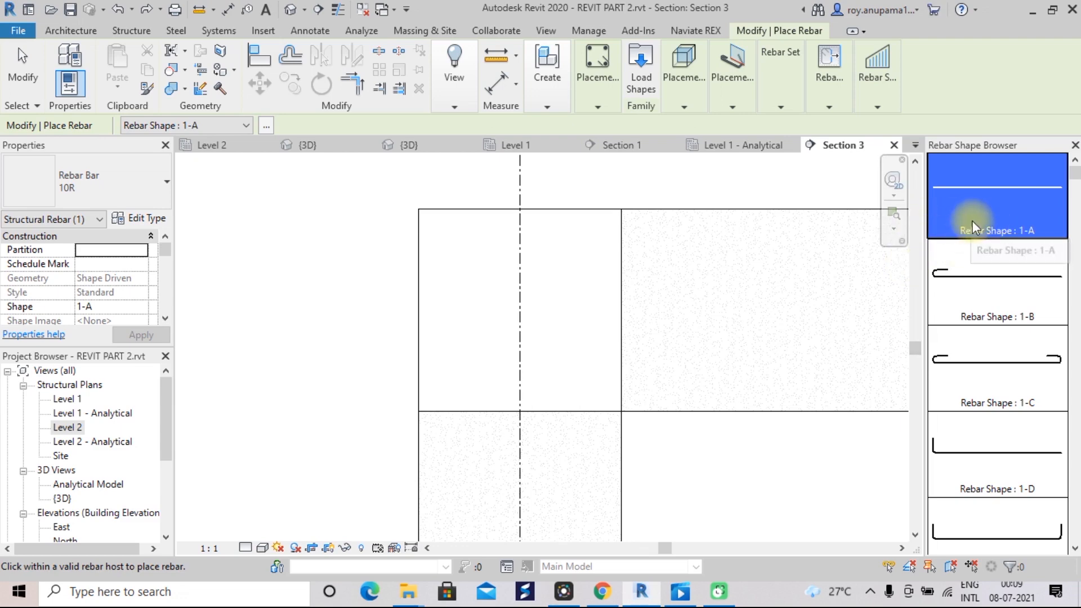
left_click(449, 239)
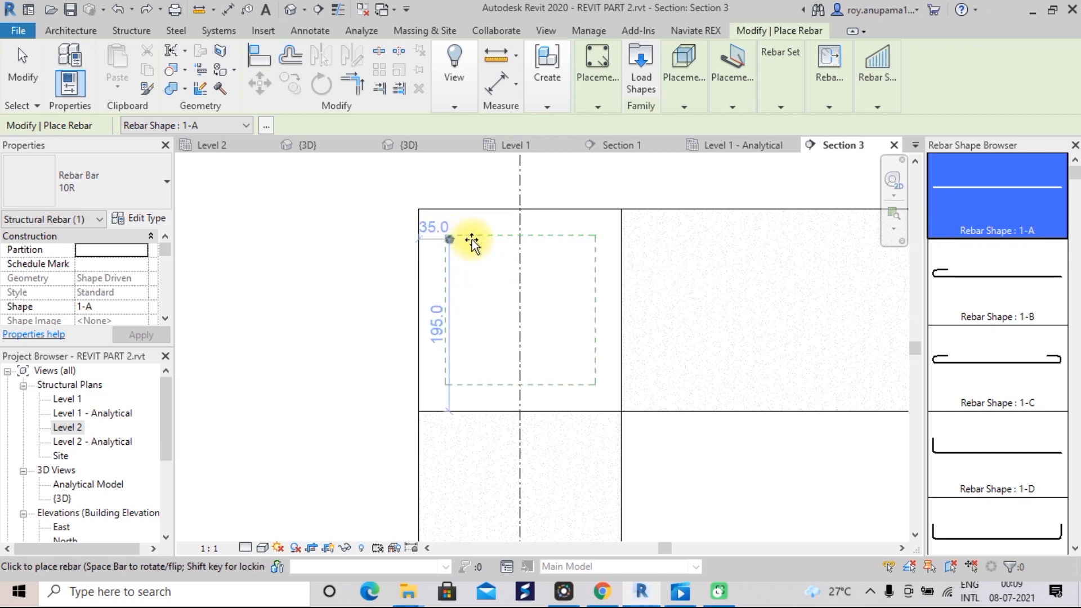
left_click(591, 239)
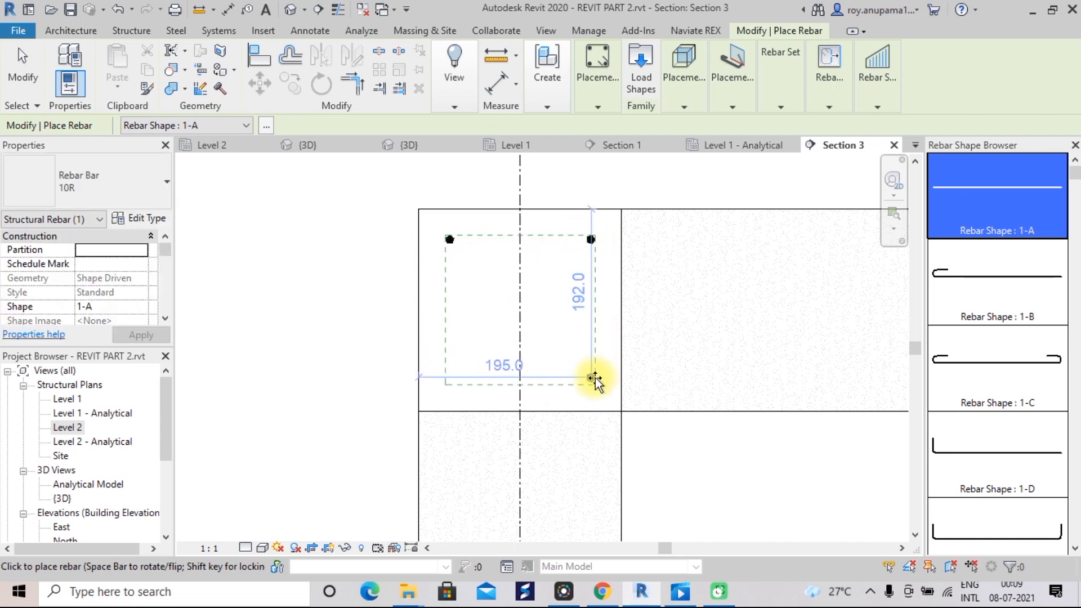
left_click(550, 382)
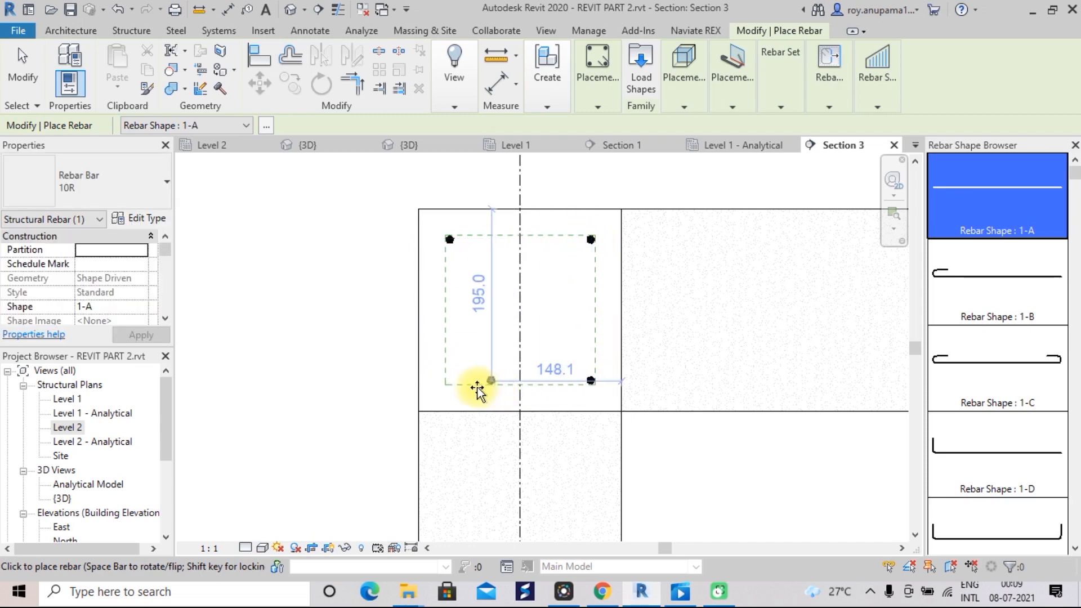
left_click(451, 382)
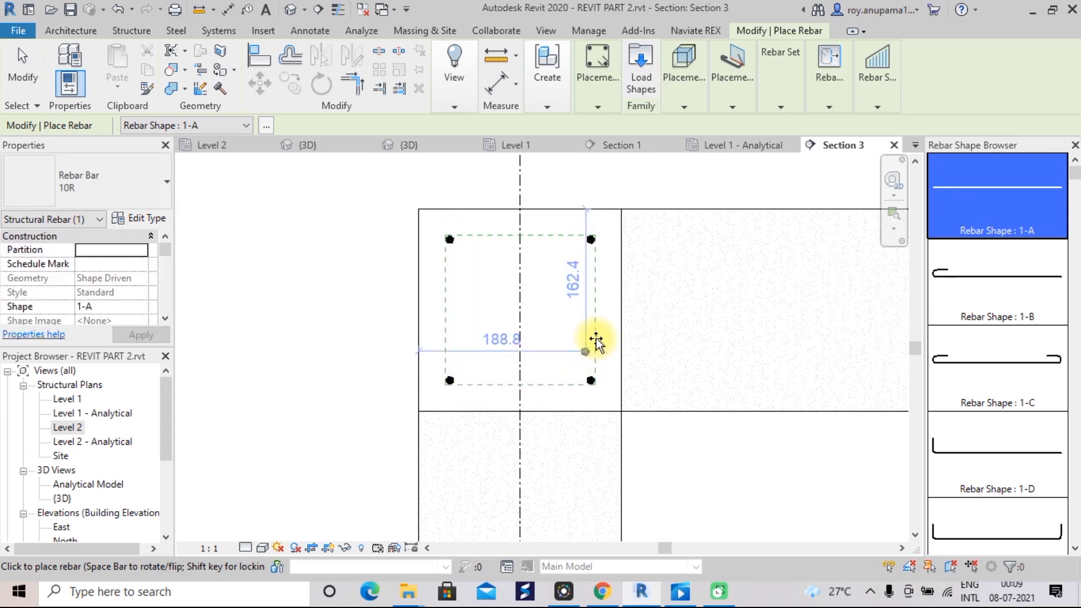
key("Escape")
key("Escape")
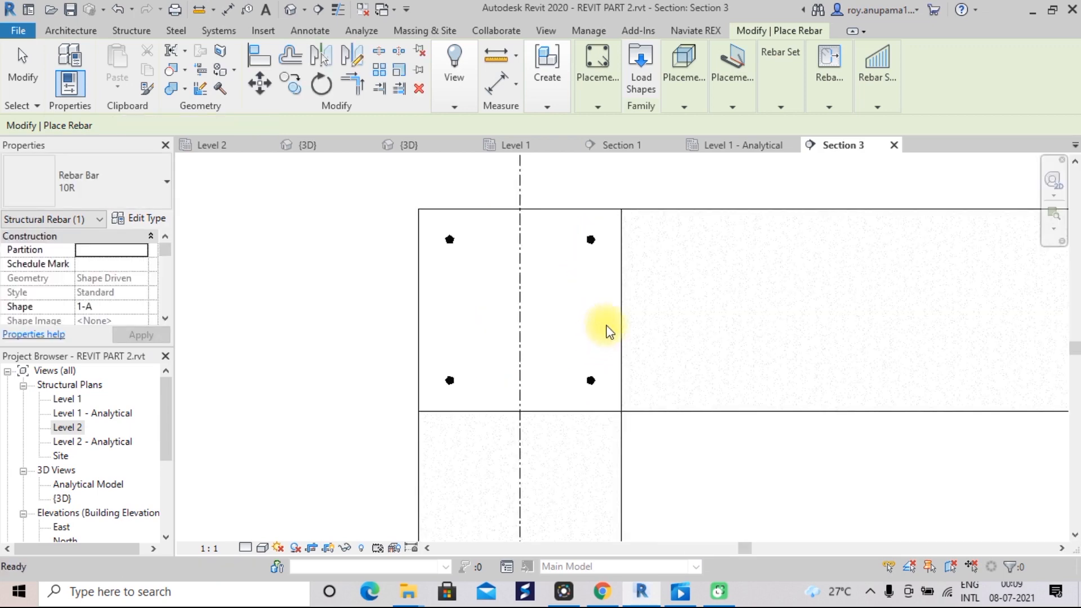
- Place a 10R stirrup of shape 6-A parallel to the work plane inside the beam's cover, with its hooks at the lower-left corner
scroll(669, 300, "up", 1)
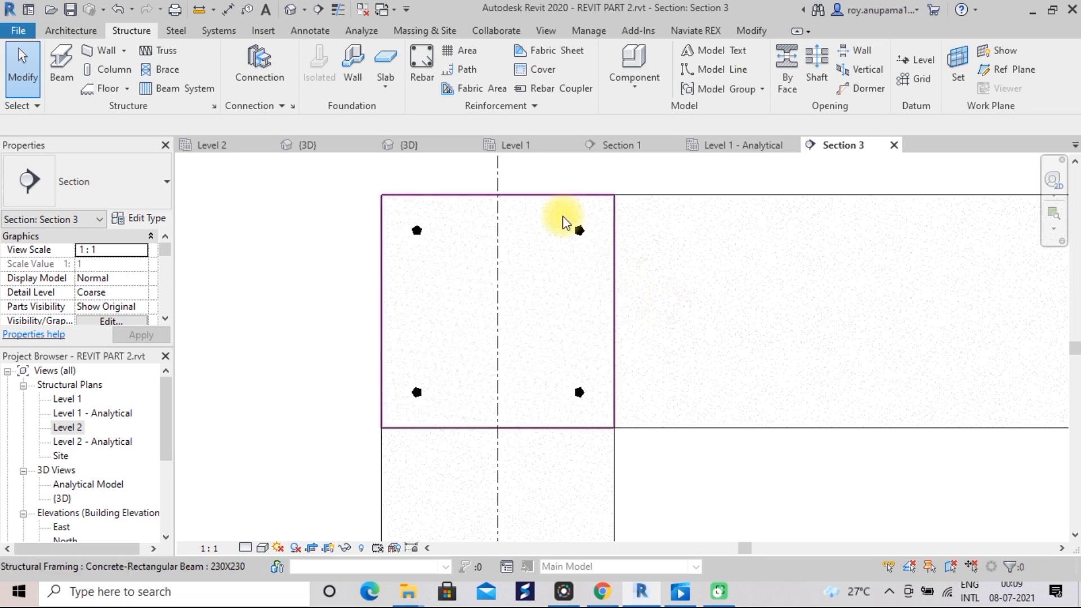
left_click(431, 71)
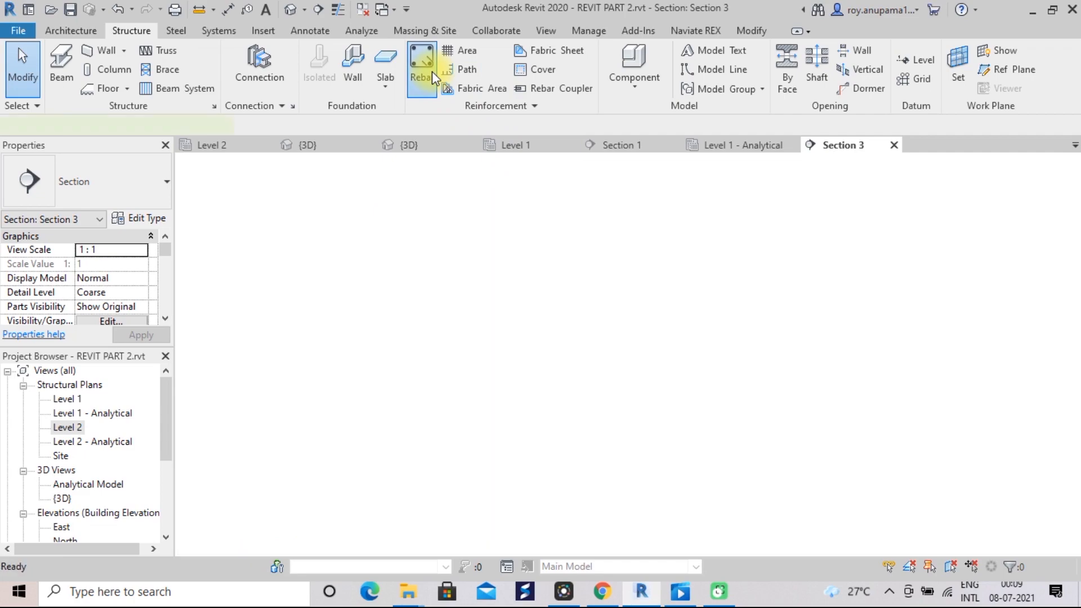
scroll(974, 390, "down", 10)
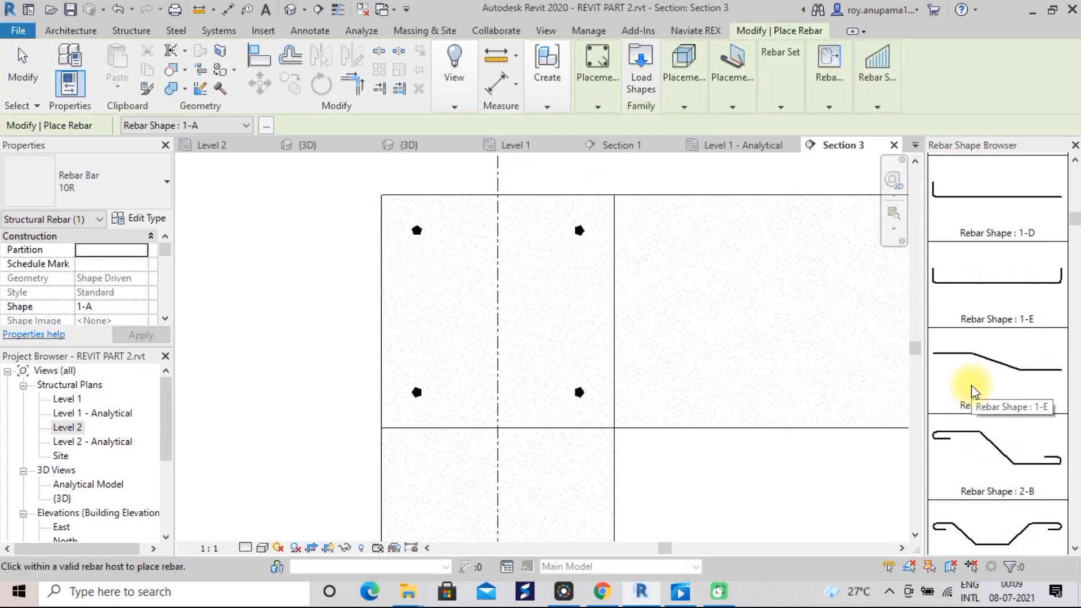
scroll(974, 393, "down", 10)
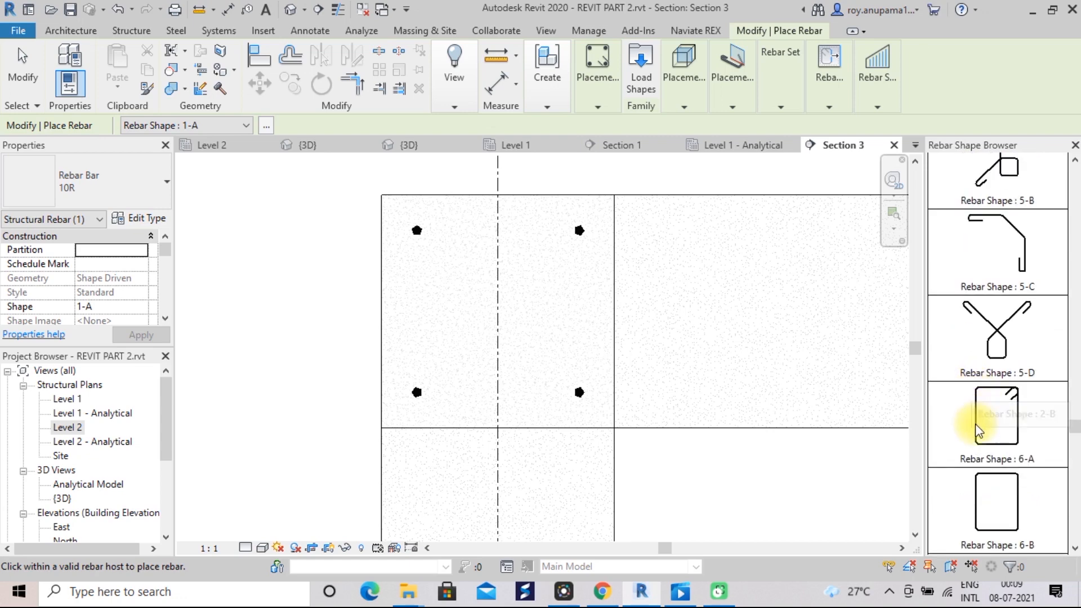
left_click(983, 424)
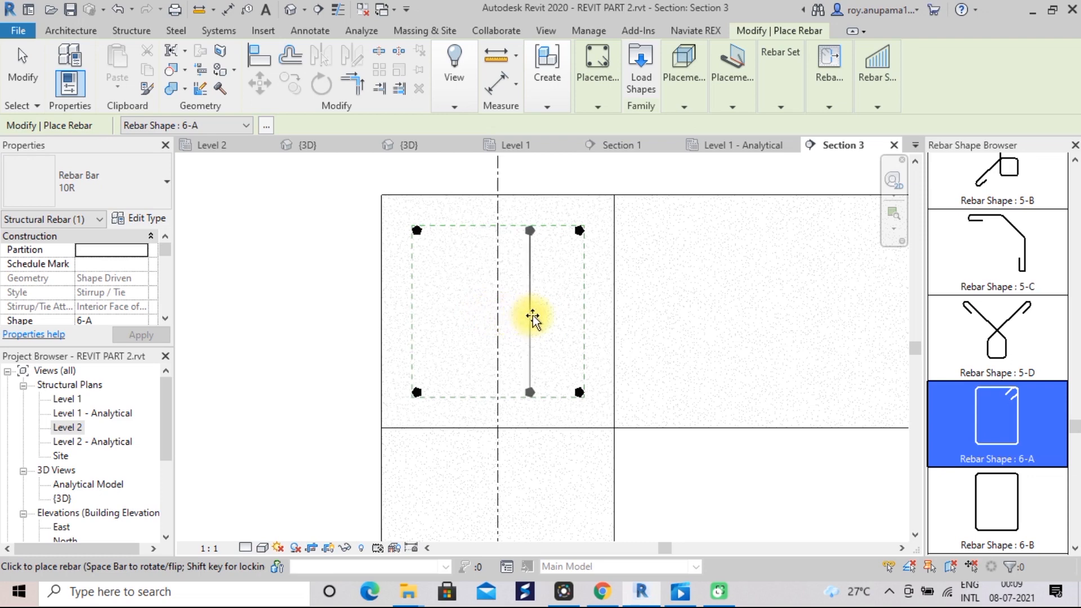
left_click(732, 106)
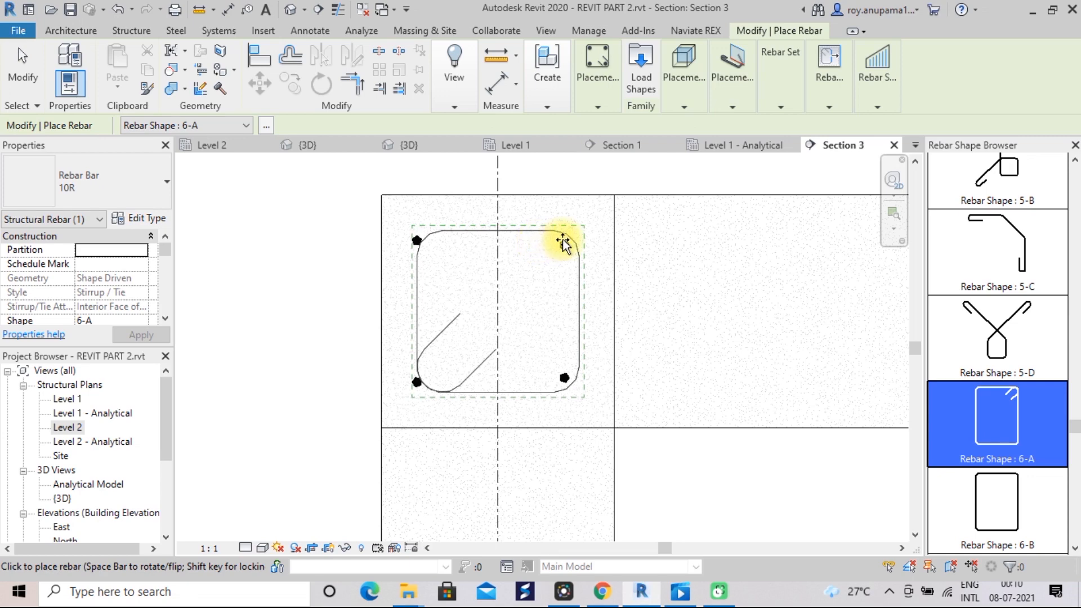
left_click(500, 283)
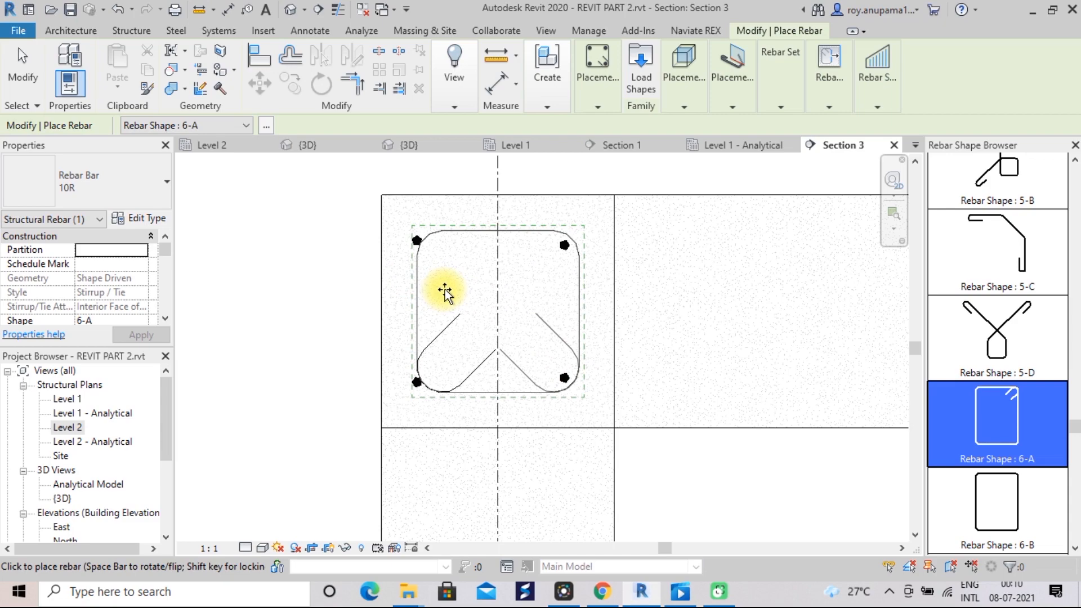
key("Escape")
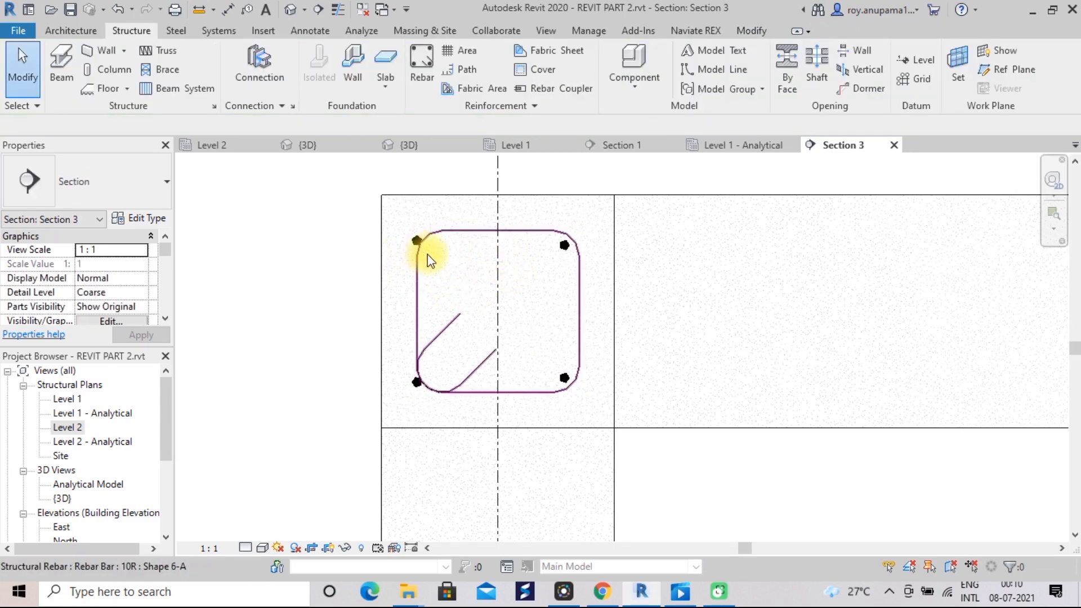
- Delete the upper-left longitudinal bar that overlaps the stirrup
scroll(459, 268, "up", 2)
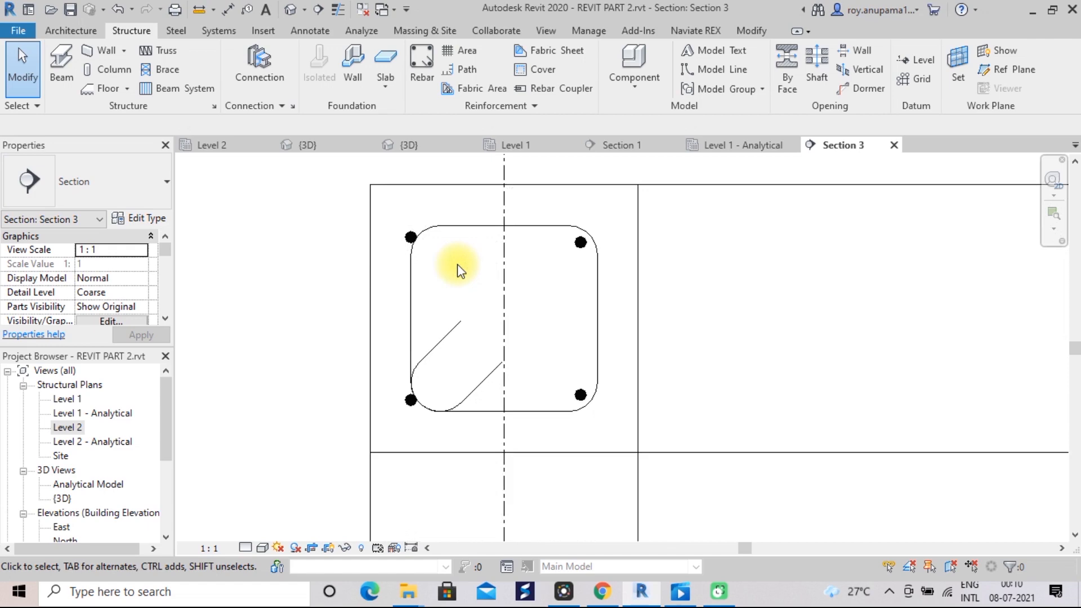
left_click(403, 236)
key("Escape")
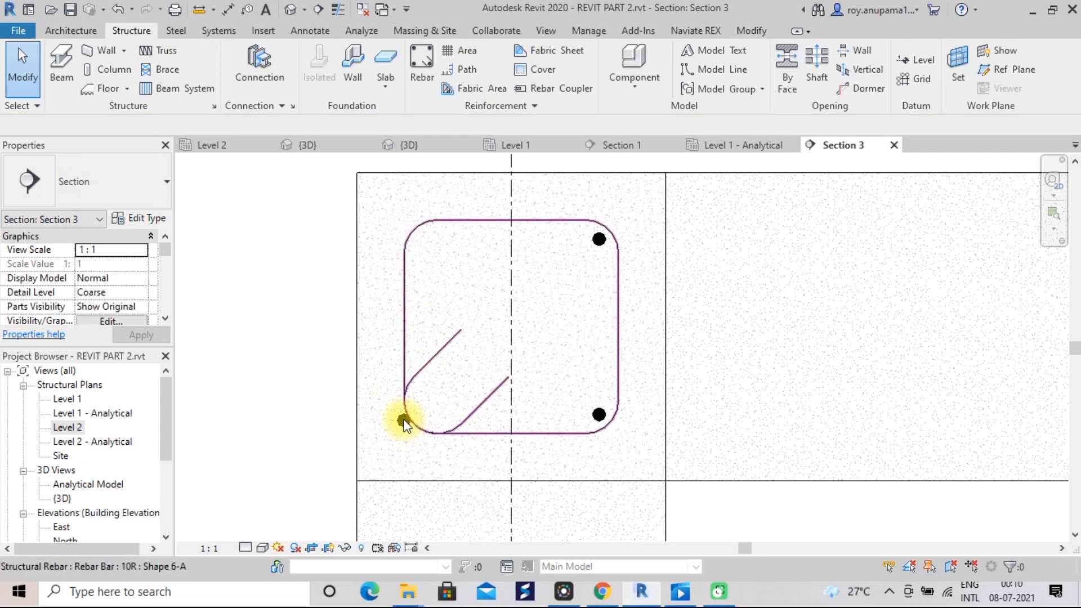
- Delete the lower-left longitudinal bar that overlaps the stirrup's hooked corner
left_click(405, 422)
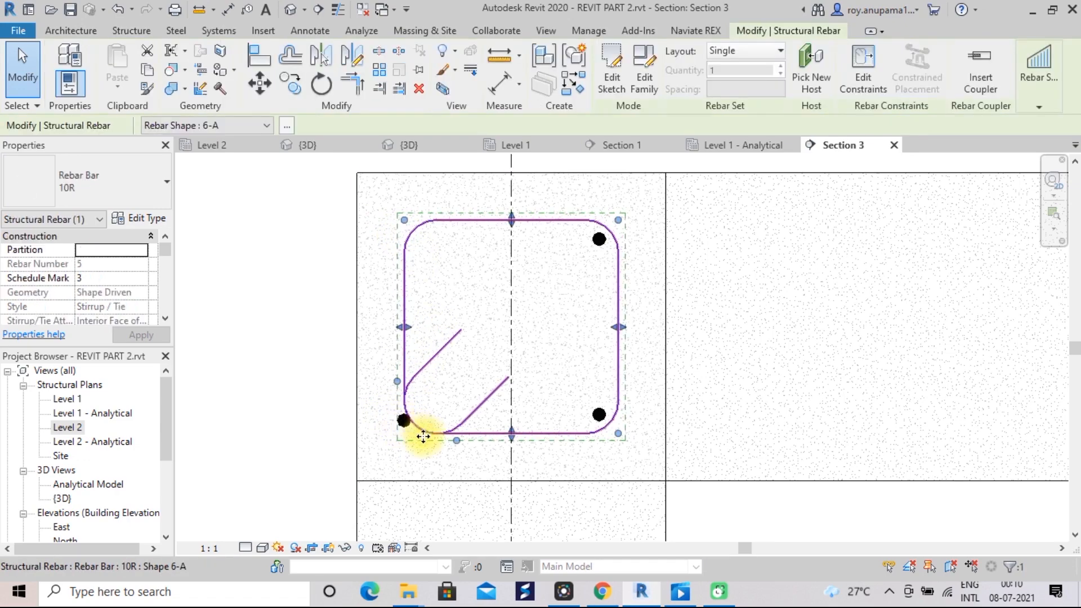
key("Escape")
scroll(410, 434, "up", 2)
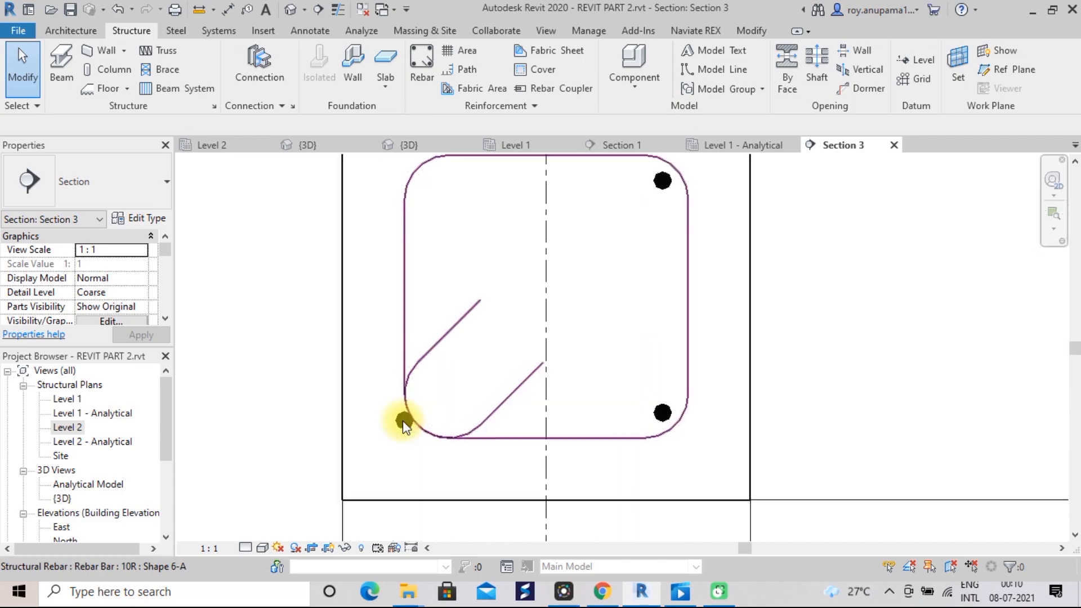
left_click(403, 421)
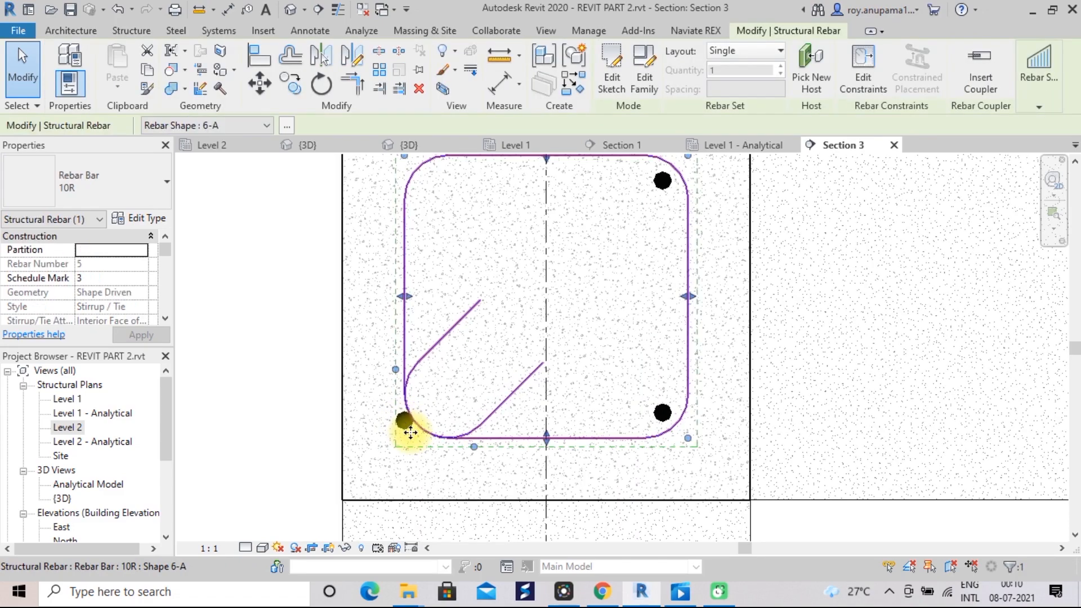
key("Escape")
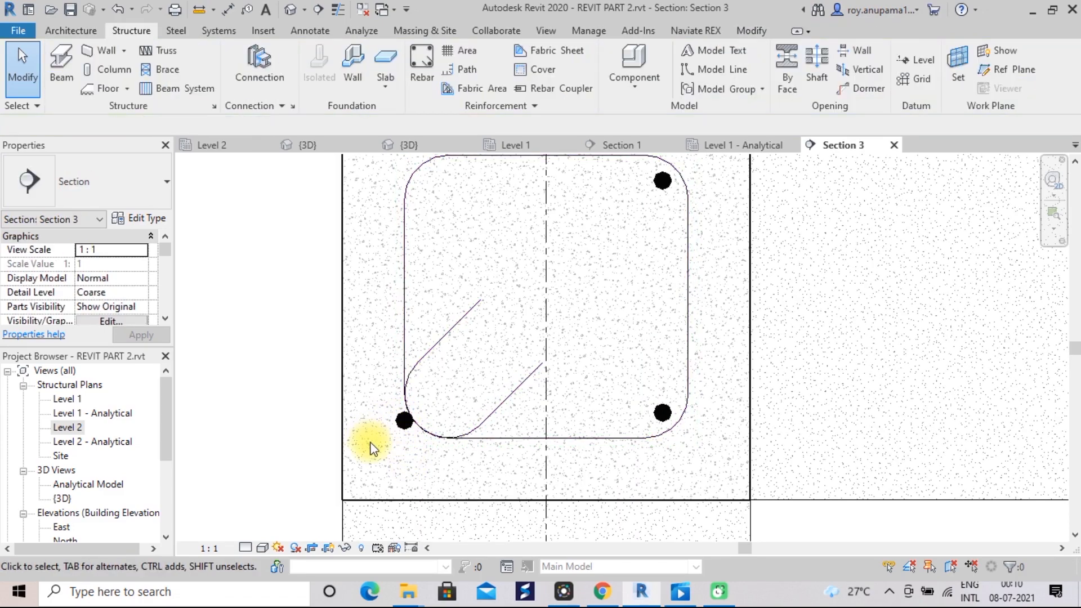
scroll(379, 449, "up", 2)
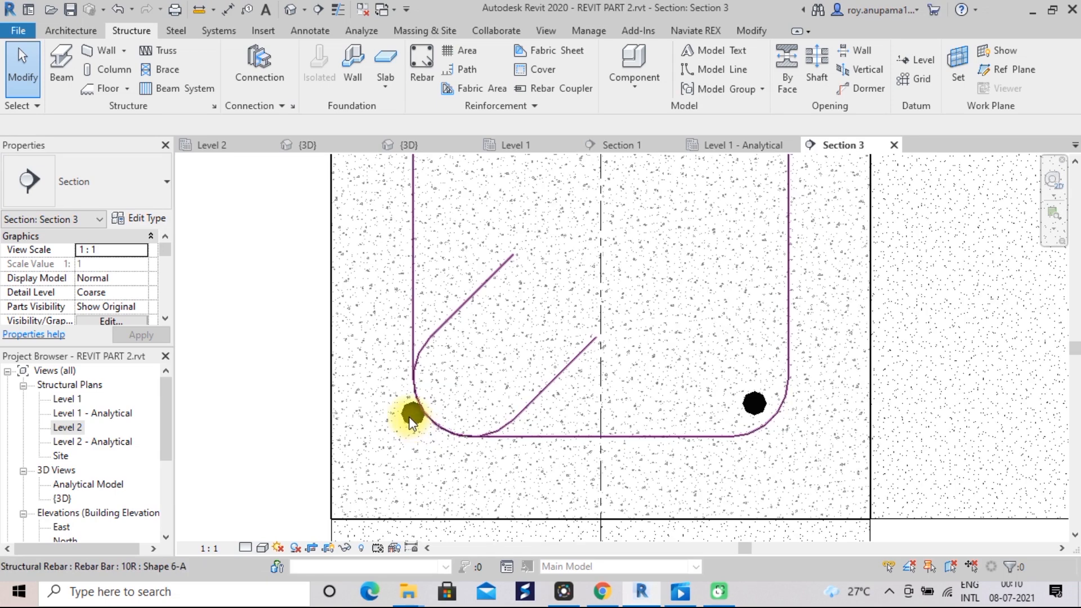
left_click(409, 421)
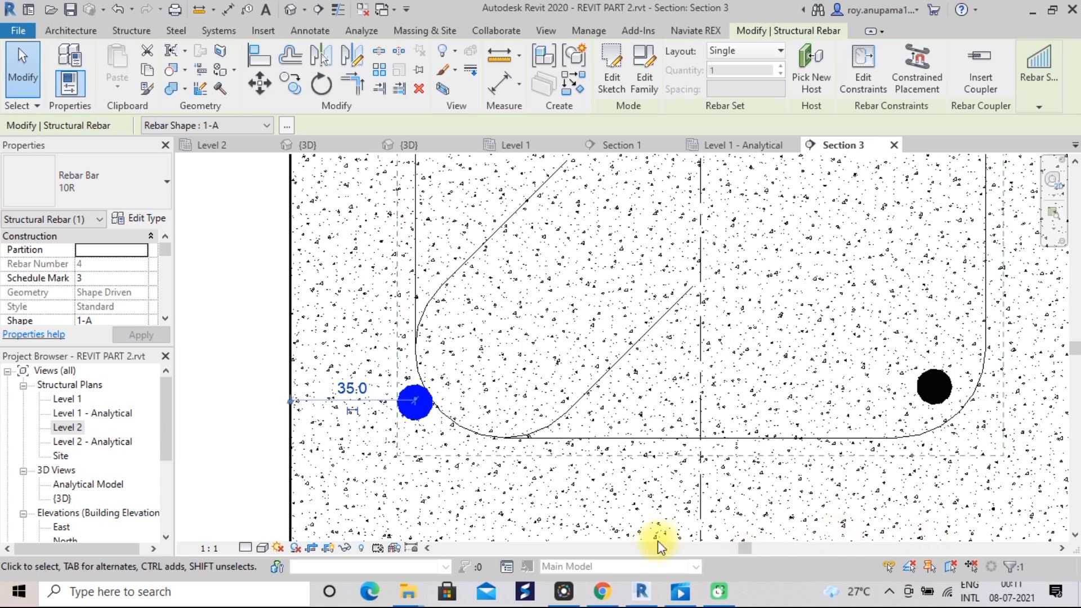
right_click(438, 450)
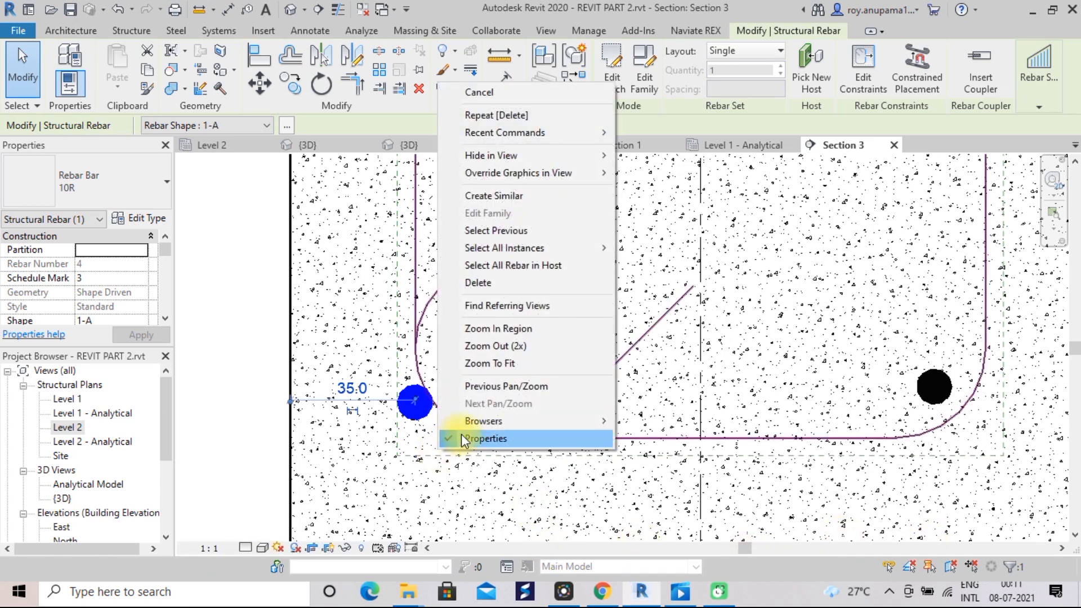
left_click(440, 460)
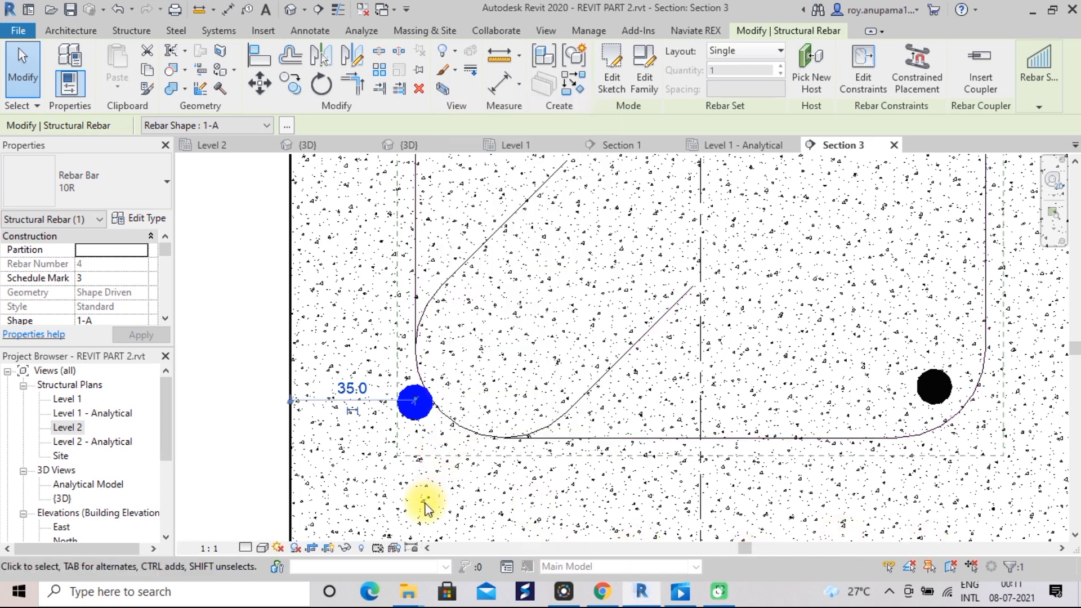
left_click(483, 471)
- Place two straight 10R bars of shape 1-A, parallel to cover, inside the stirrup's upper-left and lower-left corners, about 49.4 mm from the beam's faces
scroll(761, 370, "down", 1)
scroll(761, 370, "down", 2)
middle_click_drag(761, 370, 630, 443)
scroll(629, 443, "up", 2)
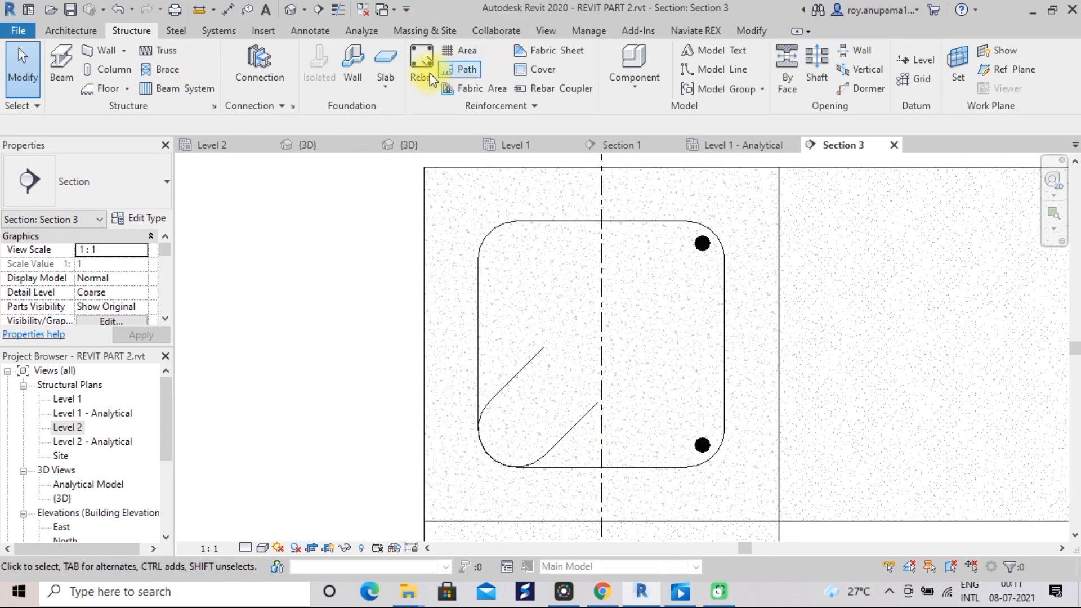
left_click(430, 58)
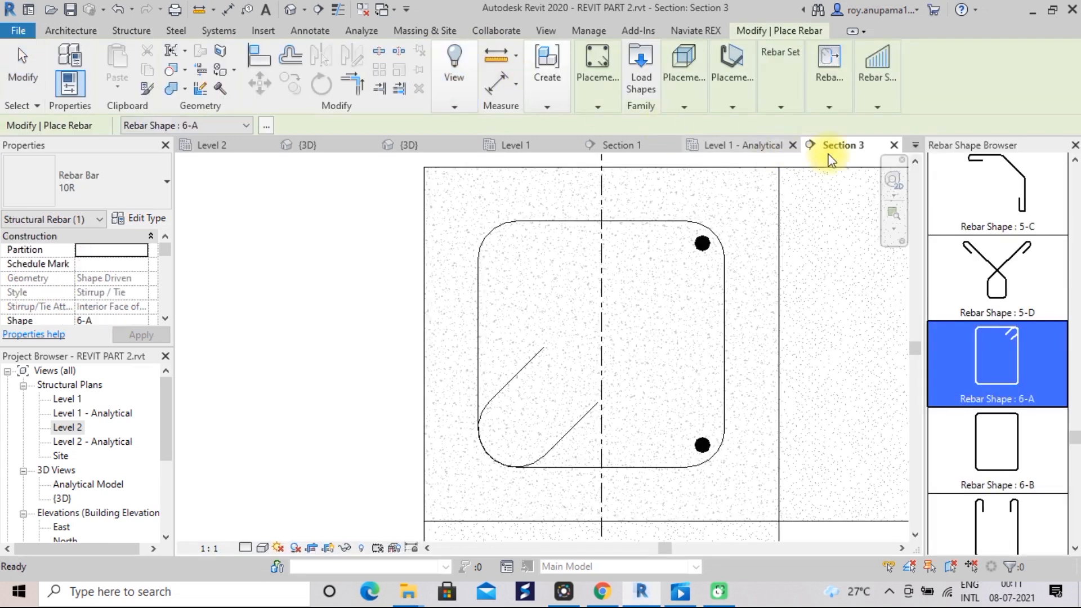
scroll(964, 293, "up", 8)
scroll(964, 294, "up", 10)
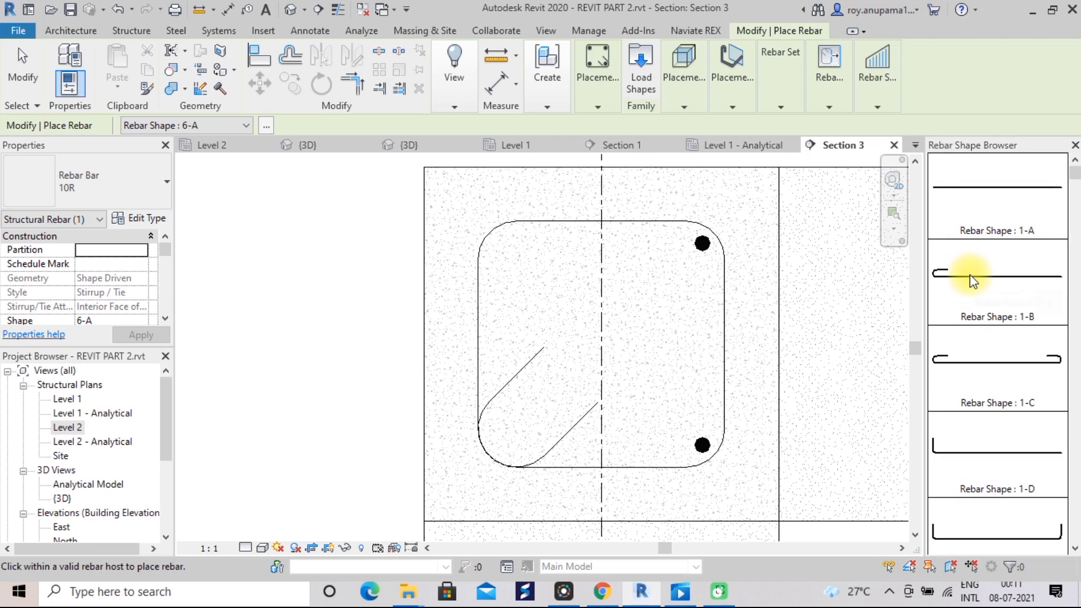
left_click_drag(969, 214, 559, 270)
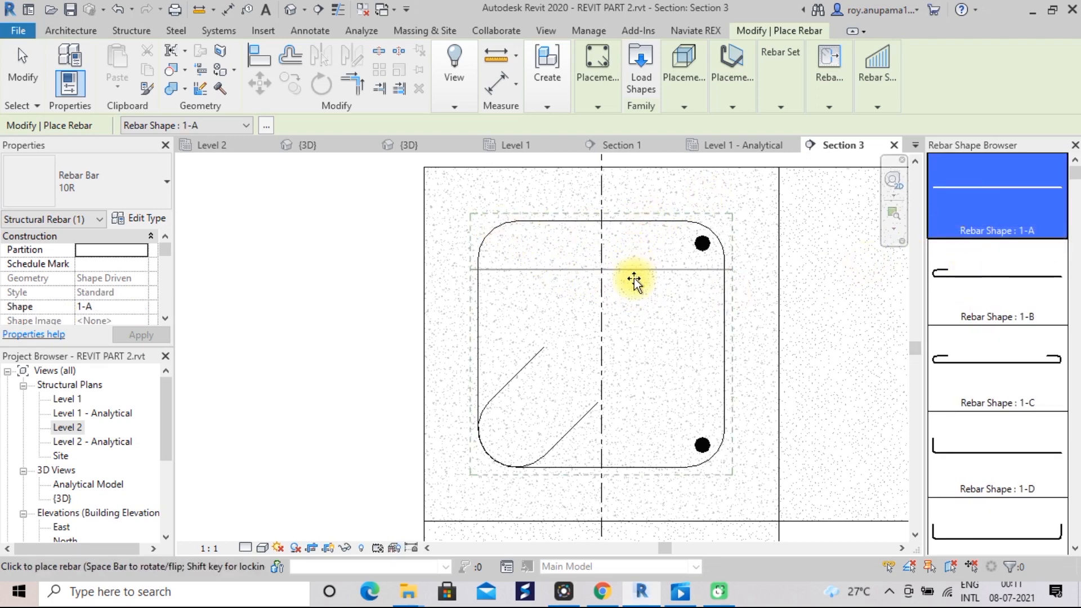
left_click(734, 104)
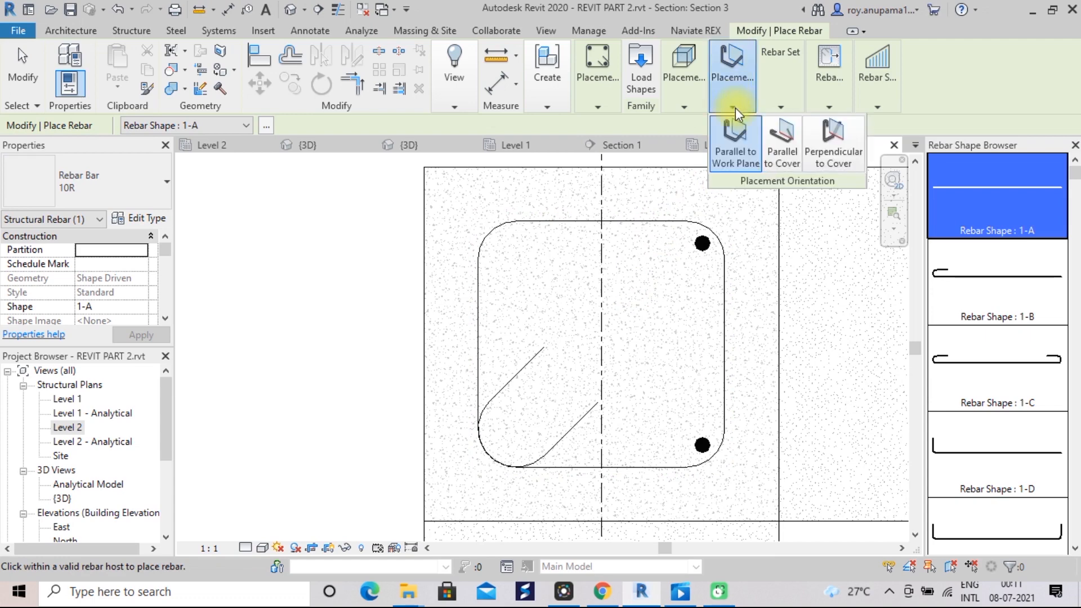
left_click(782, 145)
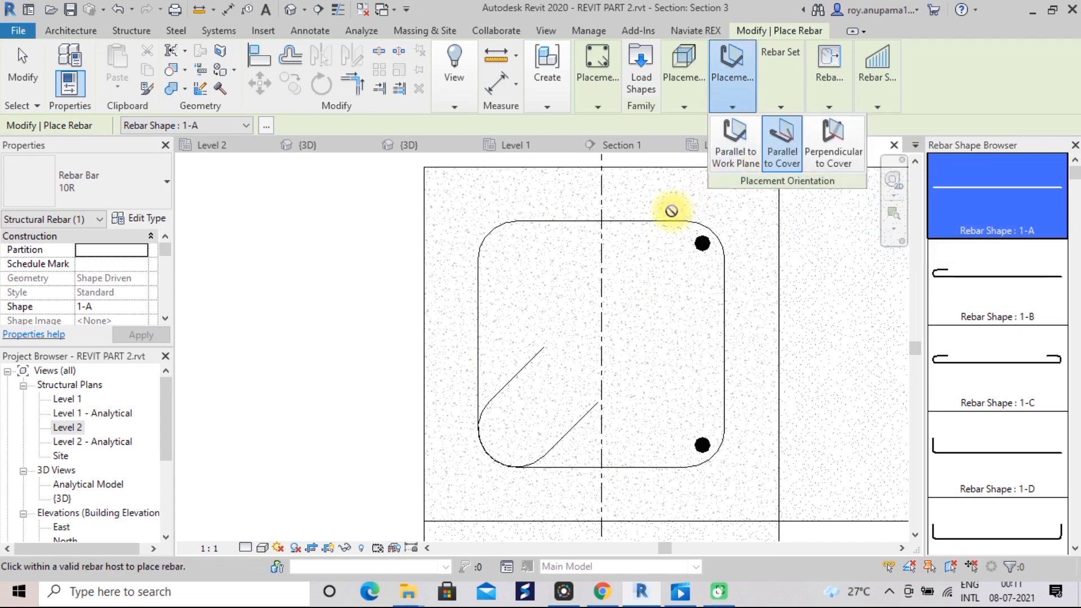
left_click(501, 239)
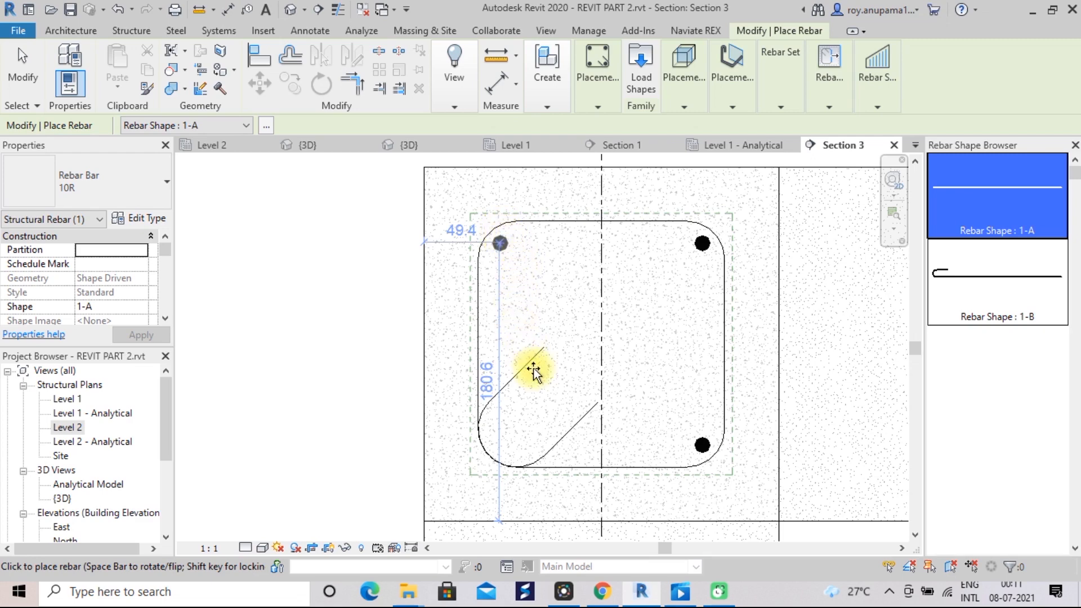
left_click(502, 453)
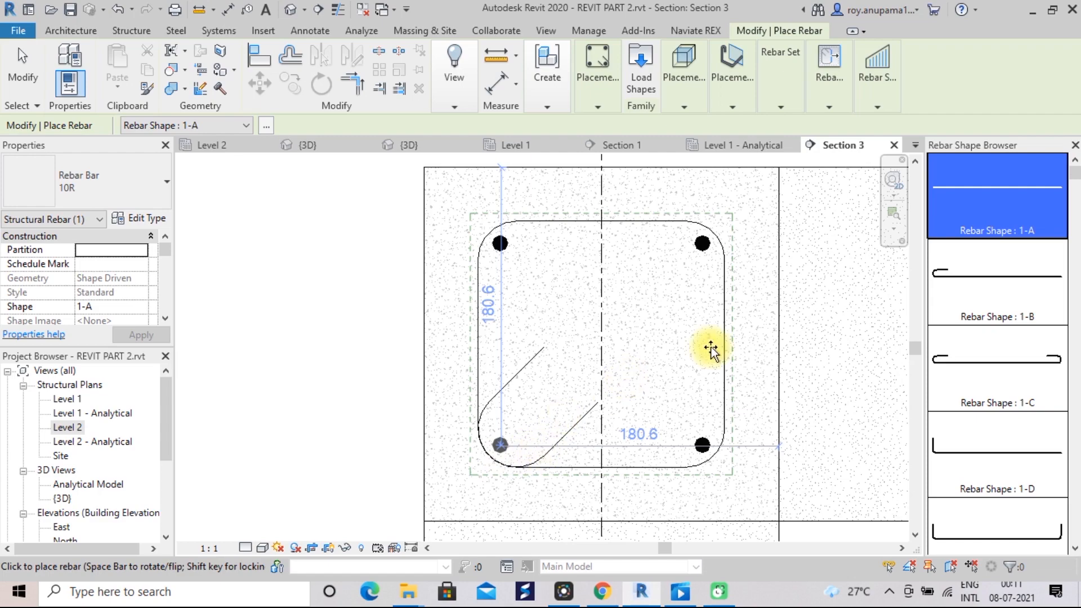
- Finish placing the beam's corner bars and open the default 3D view of the model
scroll(673, 345, "down", 1)
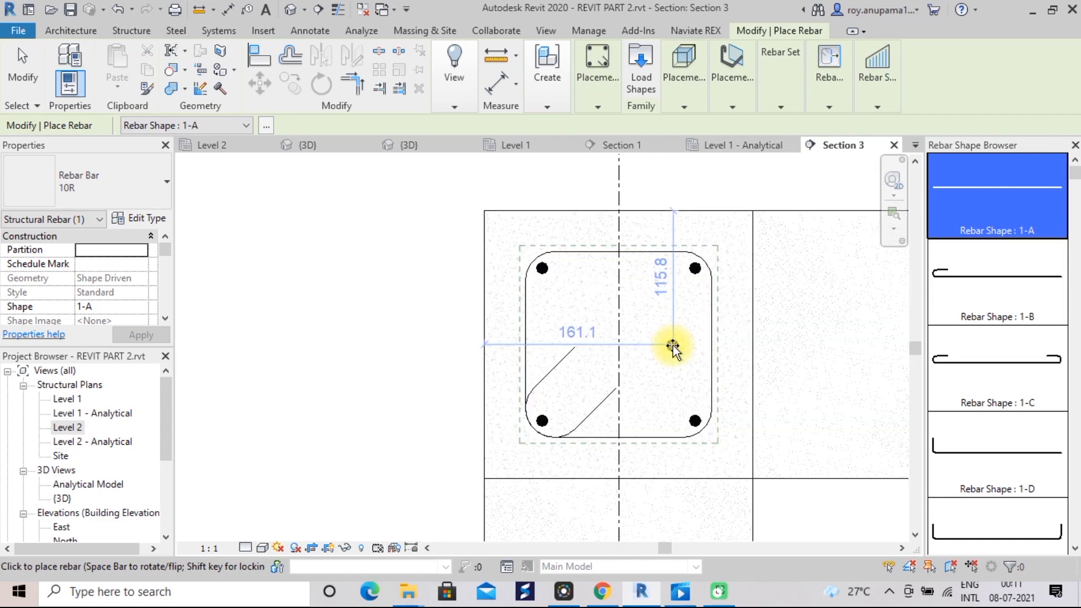
key("Escape")
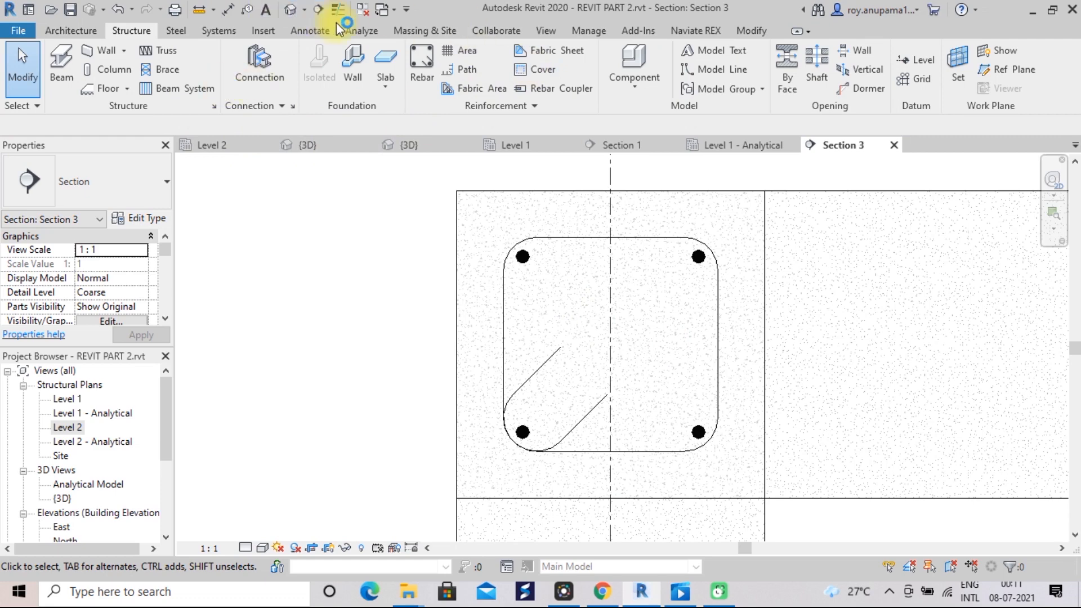
left_click(290, 16)
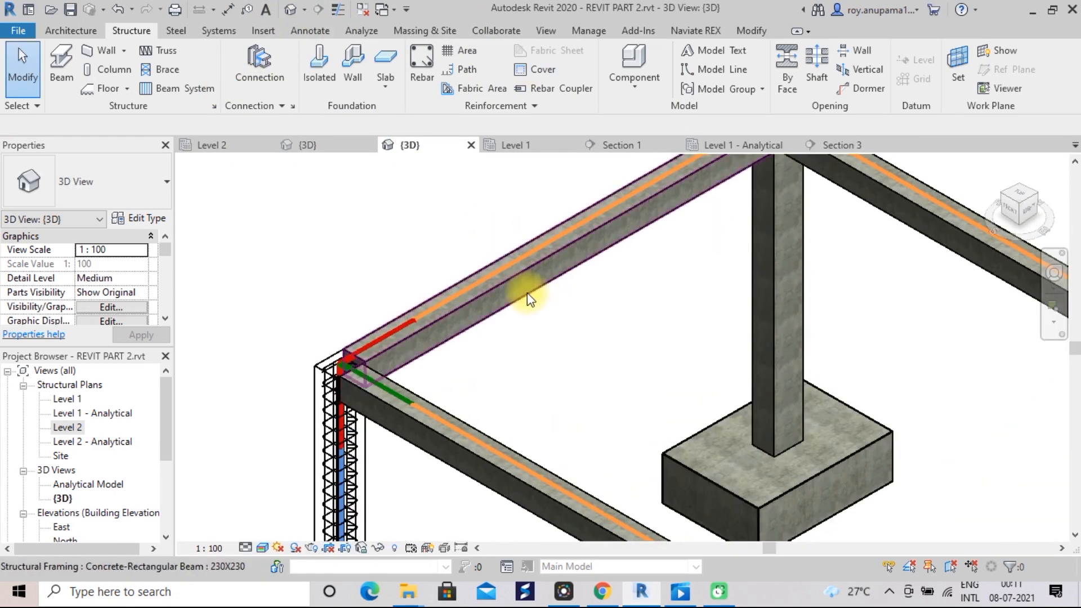
- Override the reinforced 230X230 beam's graphics by element in the 3D view, with surface transparency set to 100
left_click(527, 292)
right_click(527, 293)
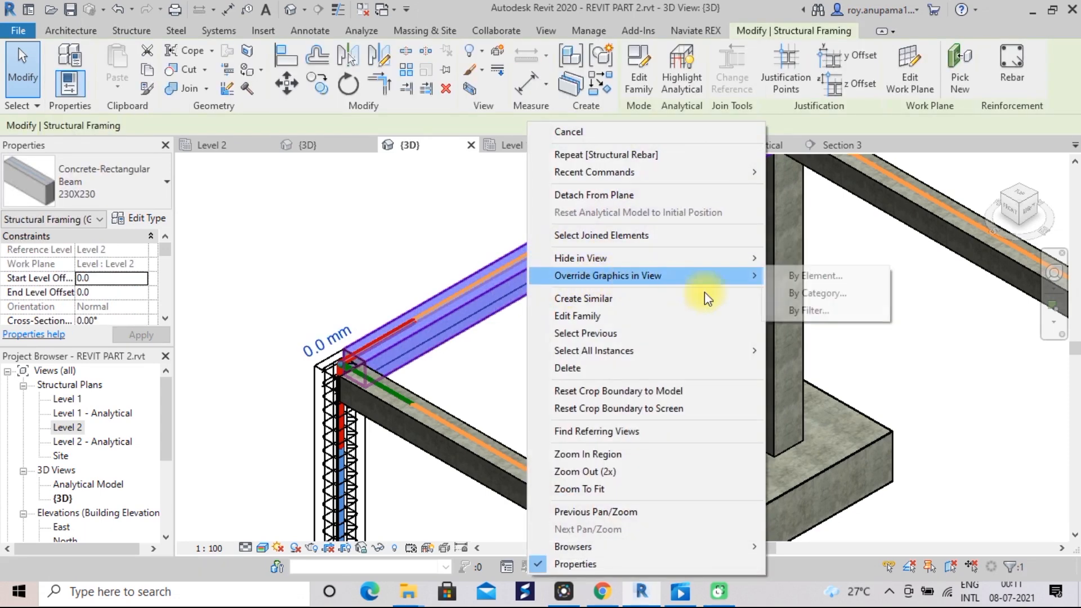
mouse_move(730, 276)
left_click(798, 274)
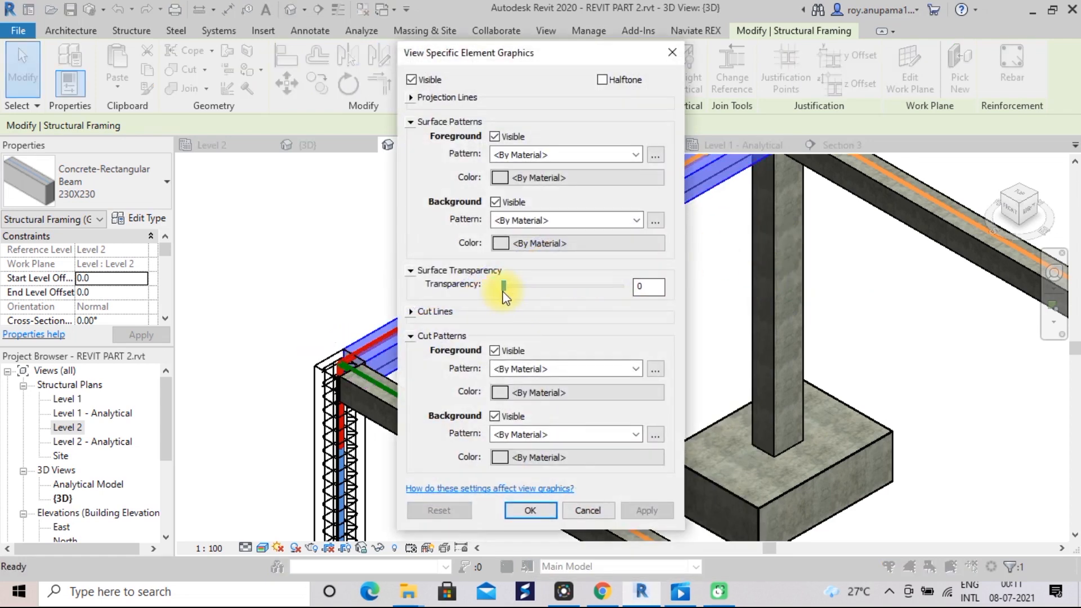
left_click_drag(526, 286, 630, 276)
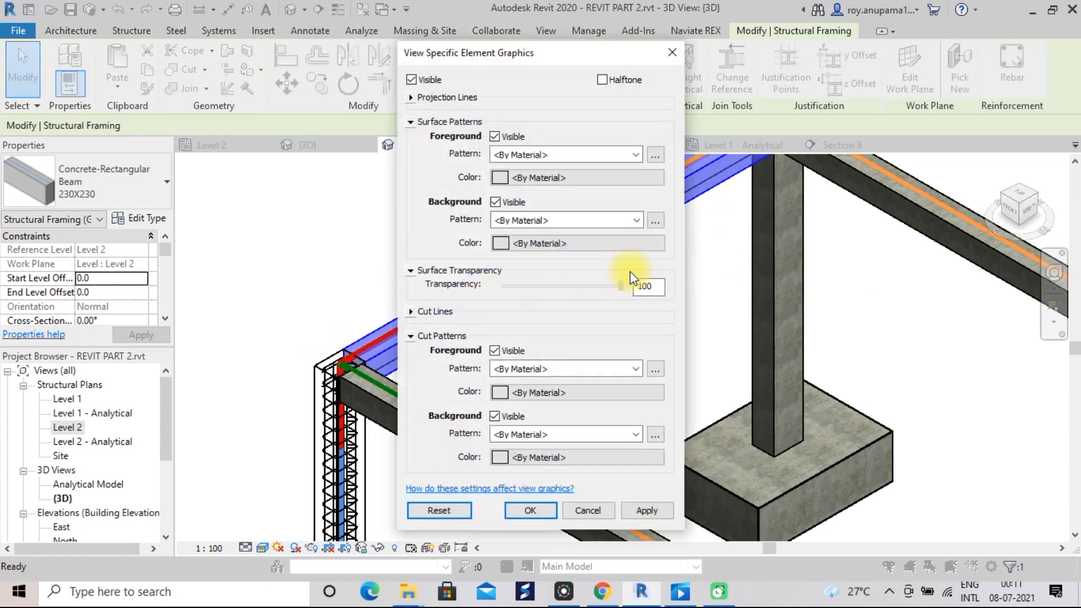
left_click(647, 510)
left_click(530, 510)
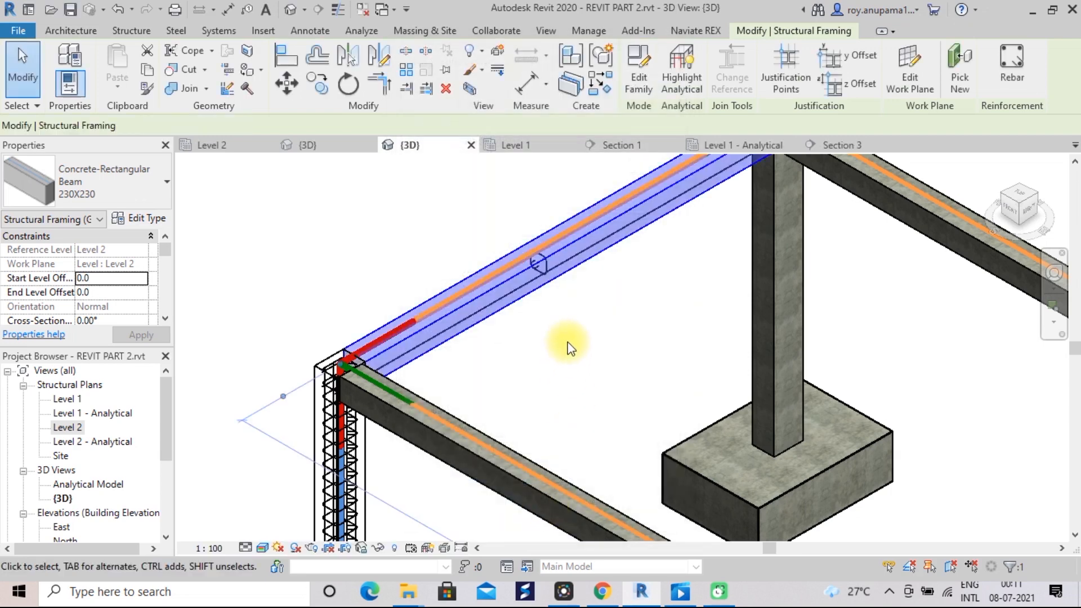
scroll(580, 343, "up", 4)
scroll(584, 343, "down", 2)
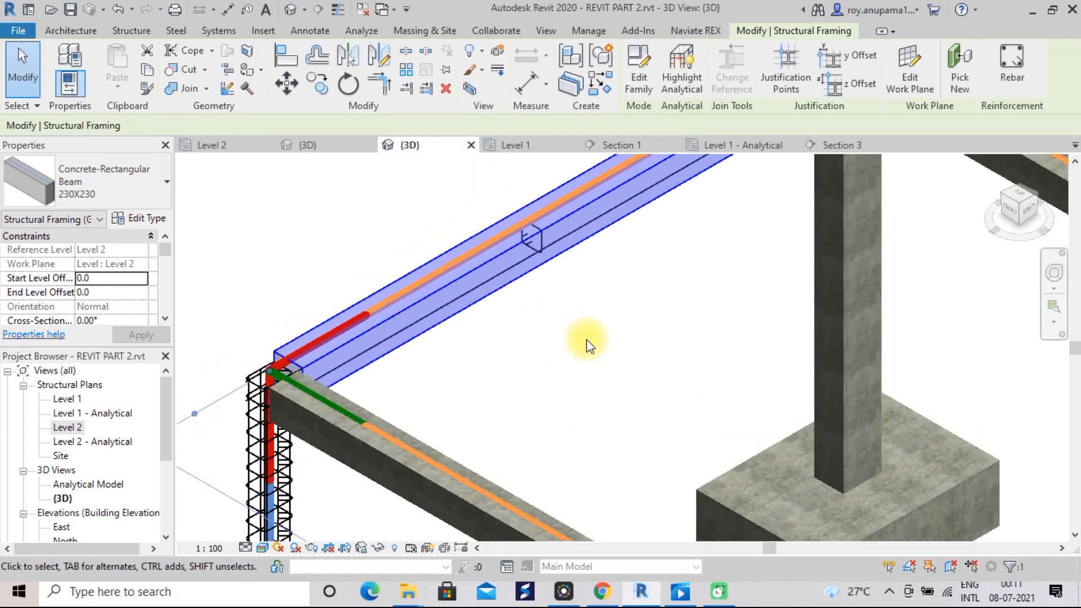
scroll(611, 329, "down", 1)
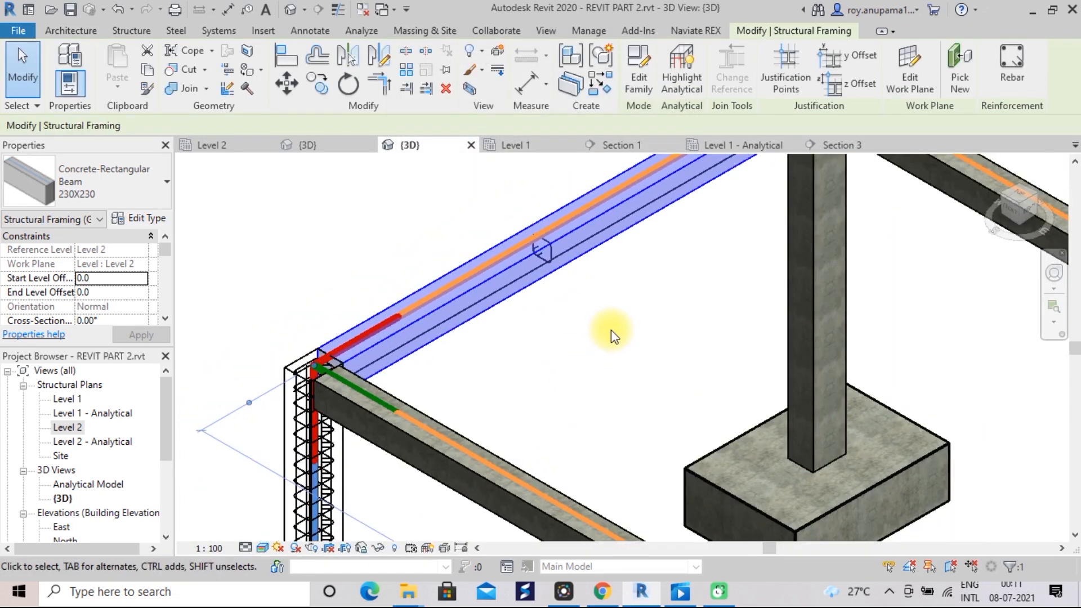
left_click(566, 312)
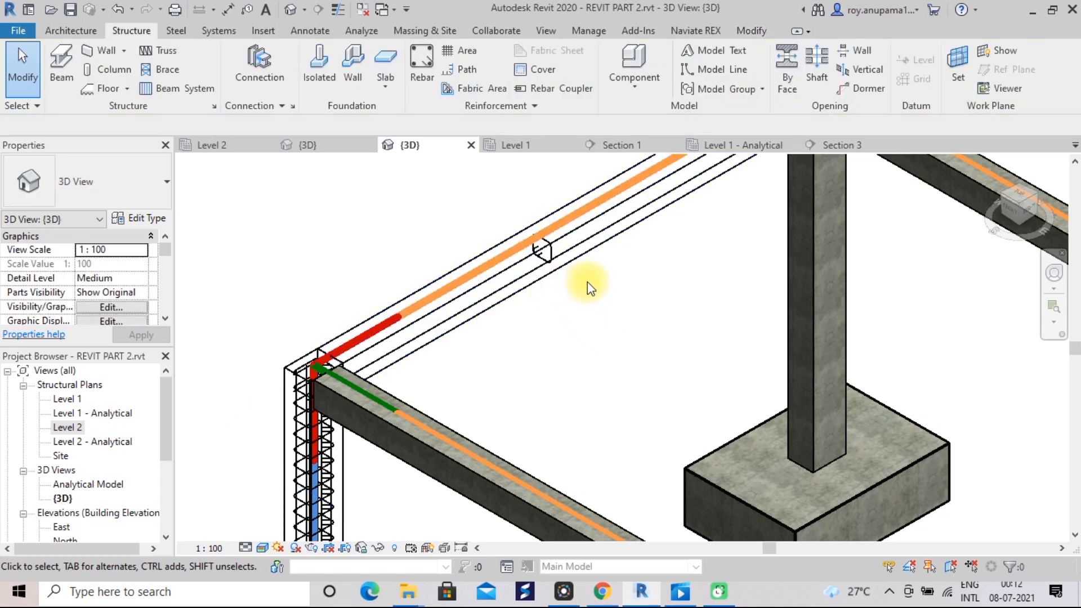
- Change the rebar set layout of the beam's 6-A stirrup from a single bar to Maximum Spacing
scroll(584, 285, "down", 1)
middle_click_drag(601, 299, 541, 397)
scroll(529, 386, "up", 1)
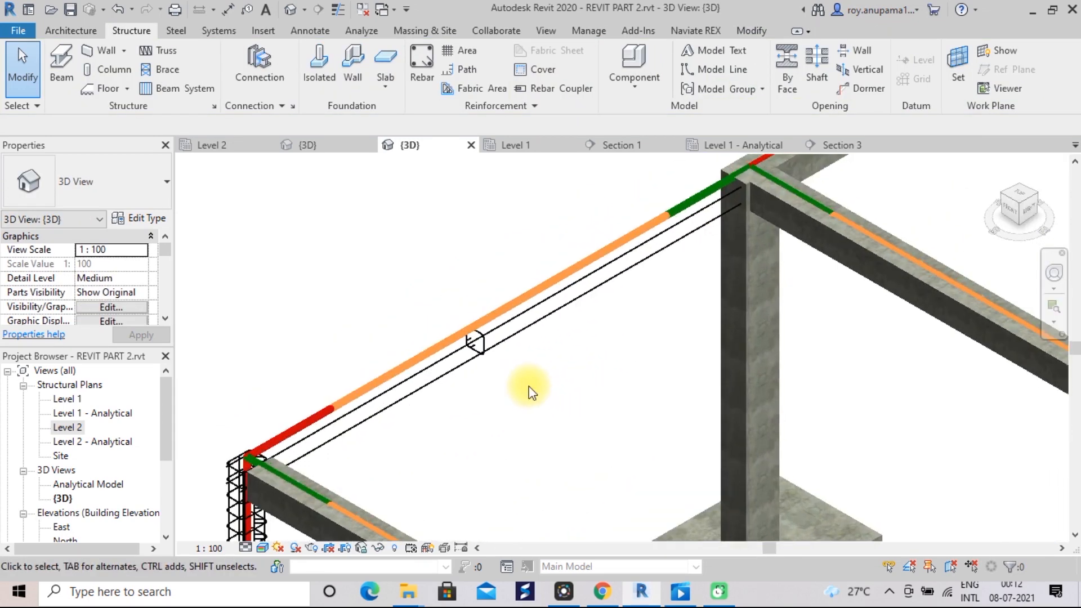
left_click(489, 356)
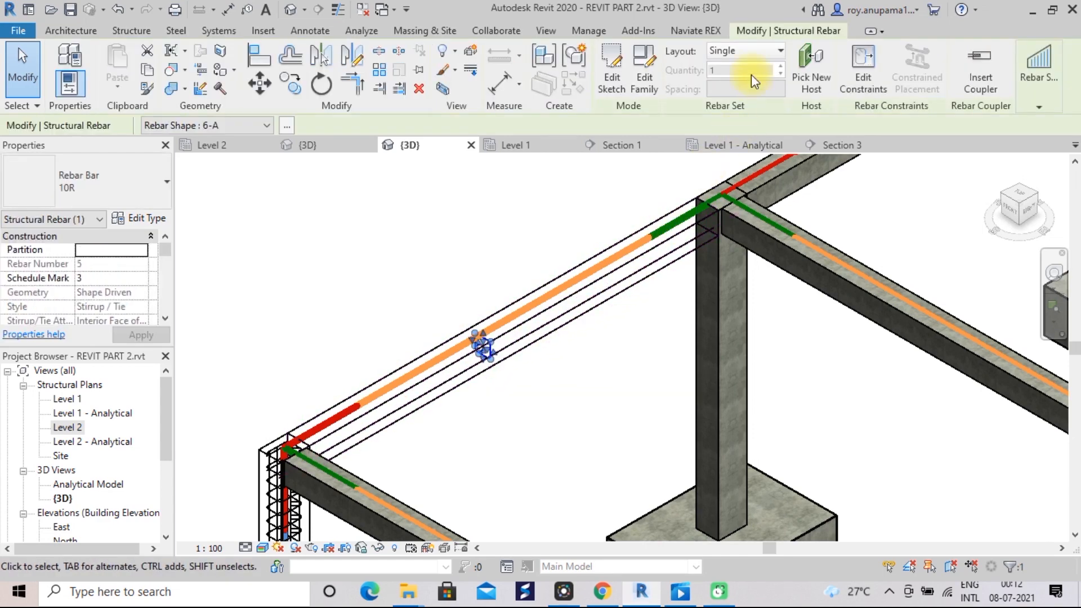
left_click(782, 53)
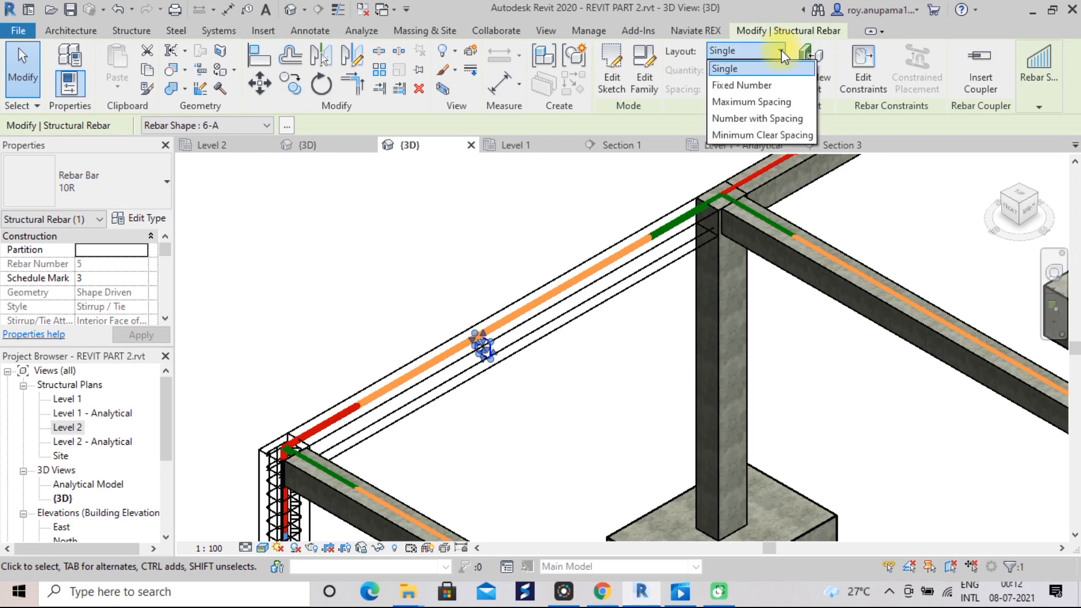
left_click(772, 107)
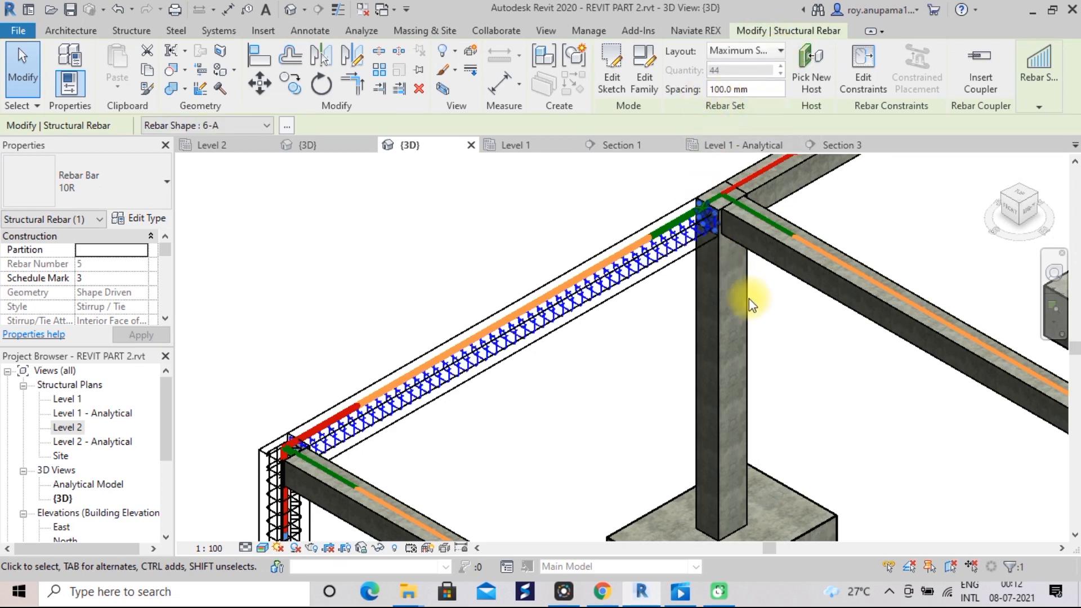
scroll(607, 333, "down", 3)
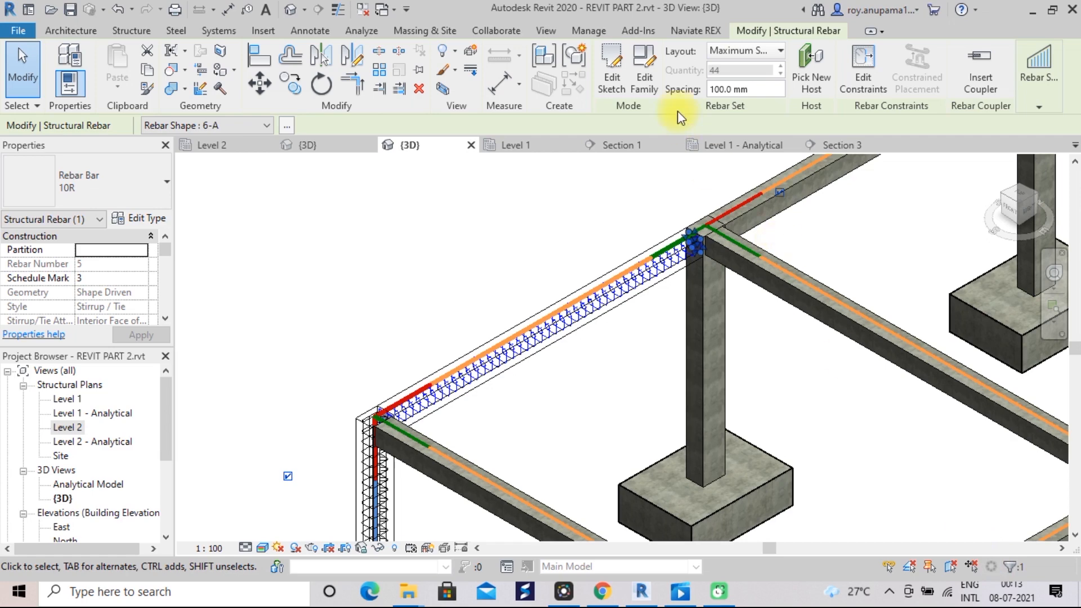
- Set the maximum spacing of the beam's stirrup set to 125 mm
left_click(744, 89)
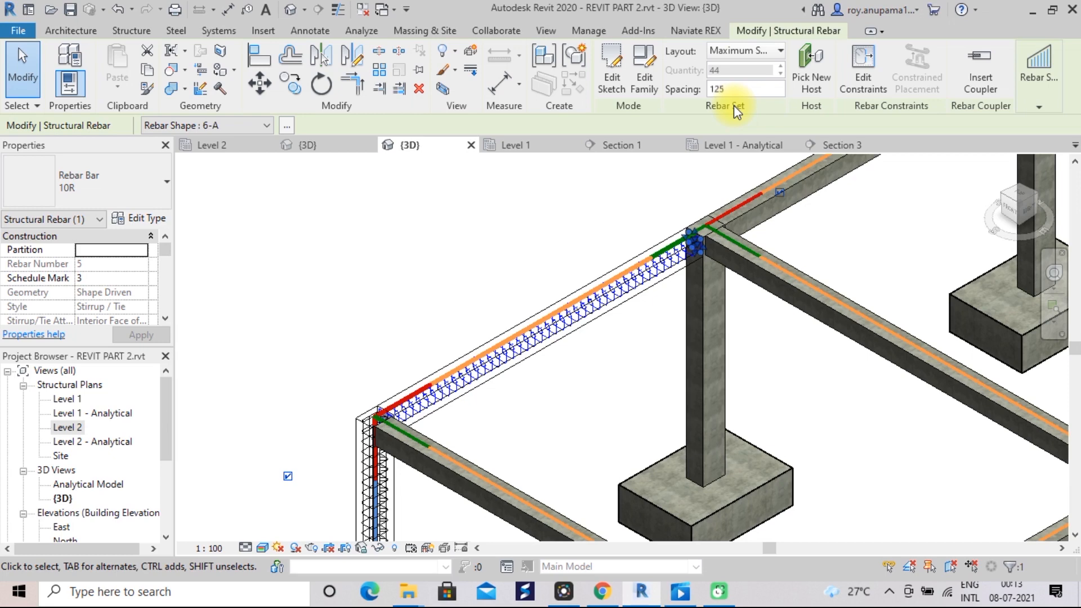
key("Return")
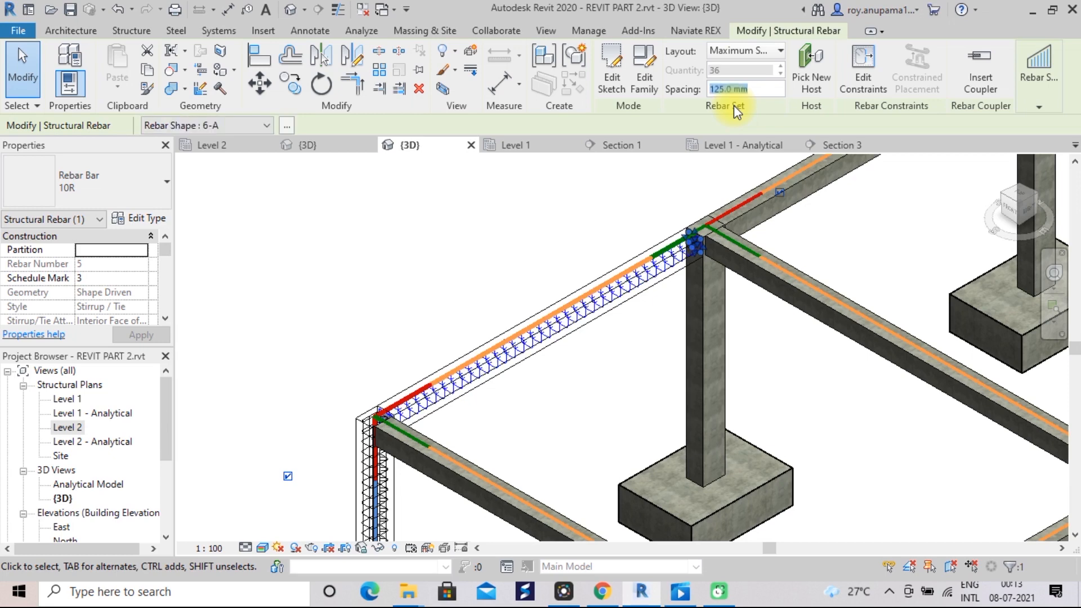
scroll(606, 416, "down", 1)
scroll(603, 413, "up", 4)
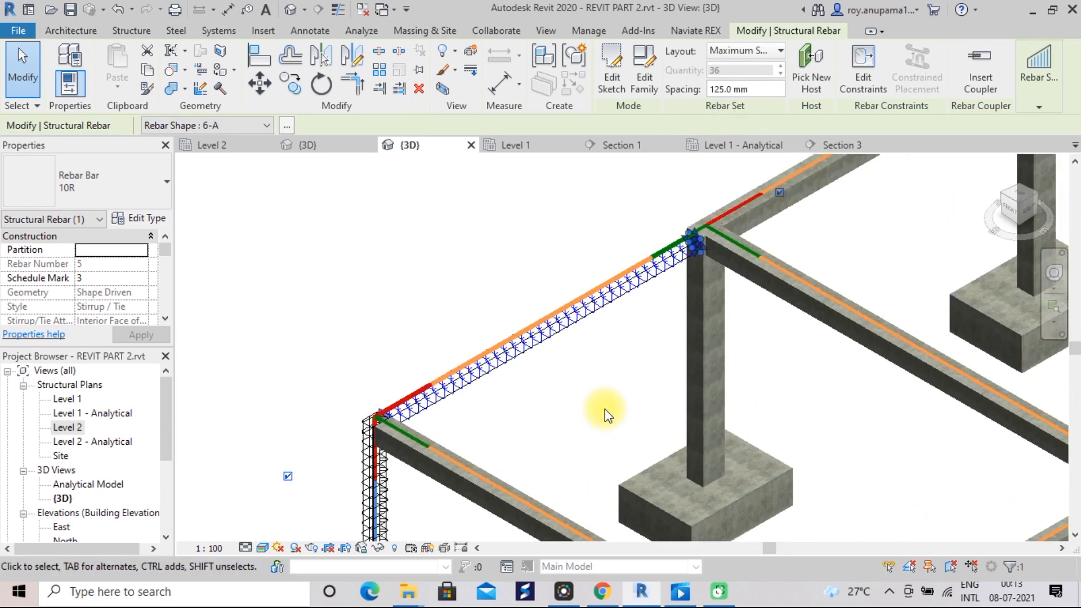
scroll(602, 421, "down", 2)
middle_click_drag(611, 428, 475, 403)
scroll(485, 336, "down", 2)
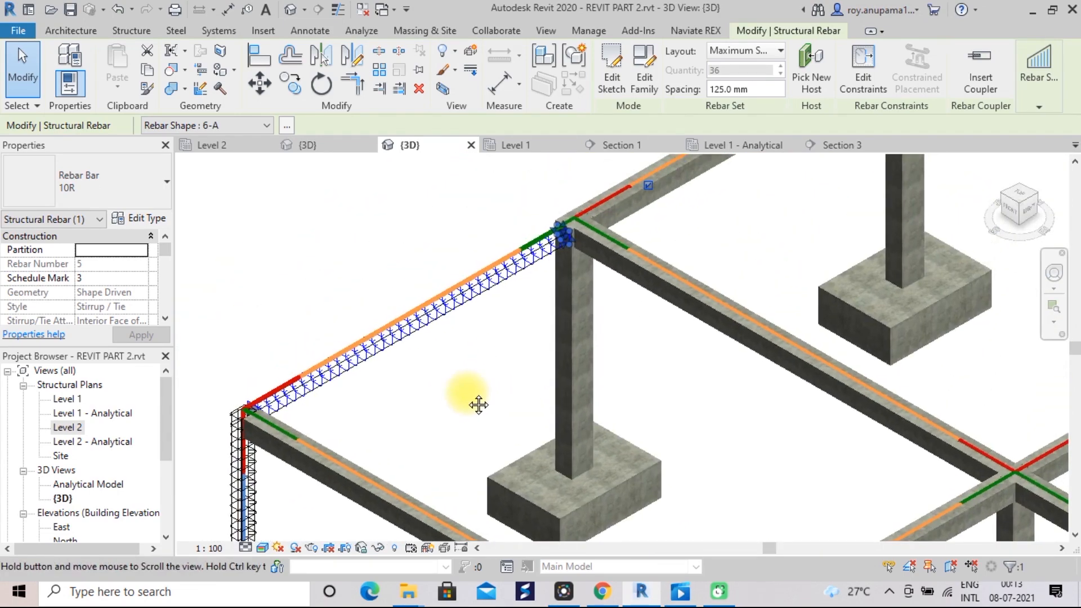
scroll(467, 394, "up", 3)
scroll(492, 365, "down", 3)
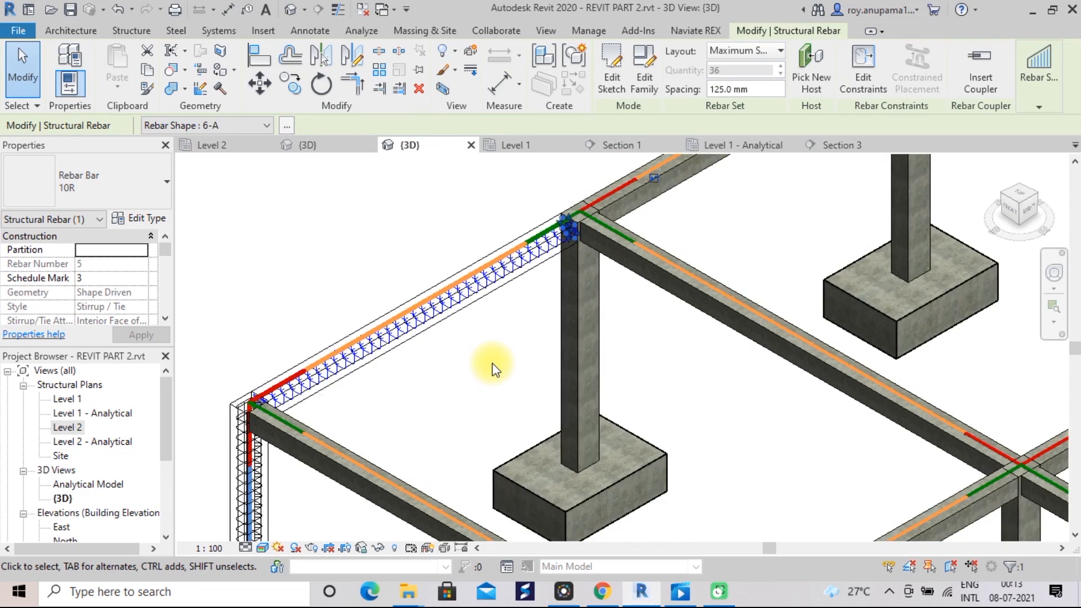
scroll(502, 341, "up", 3)
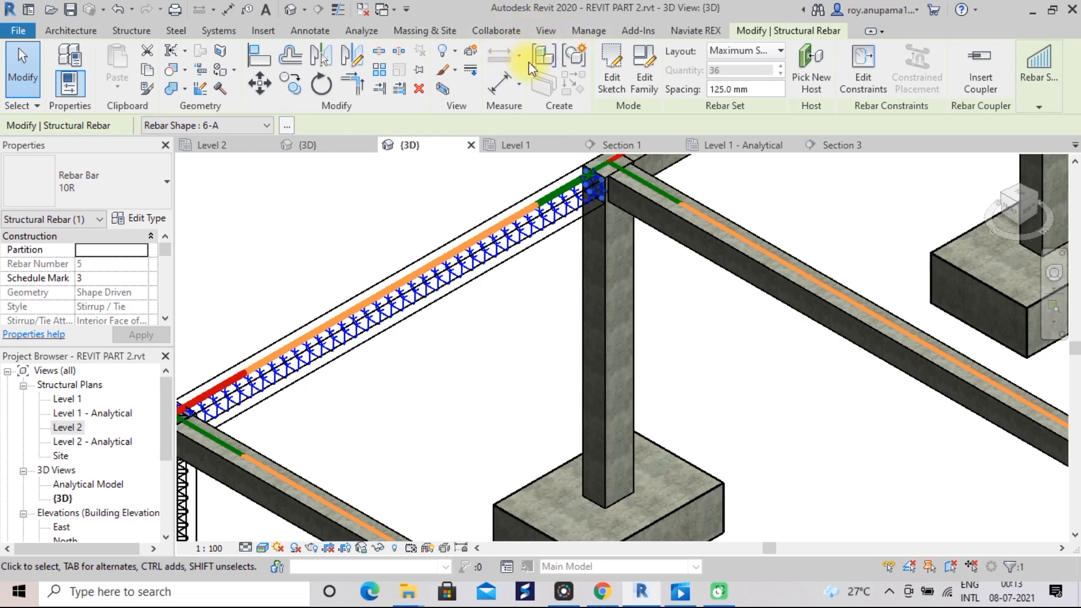
left_click(540, 35)
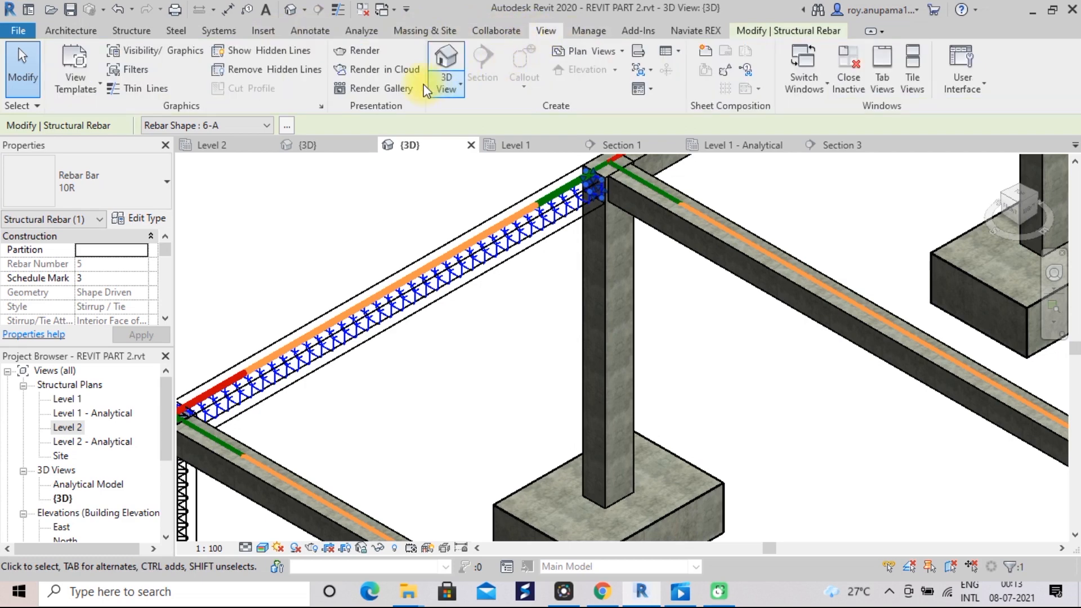
left_click(150, 35)
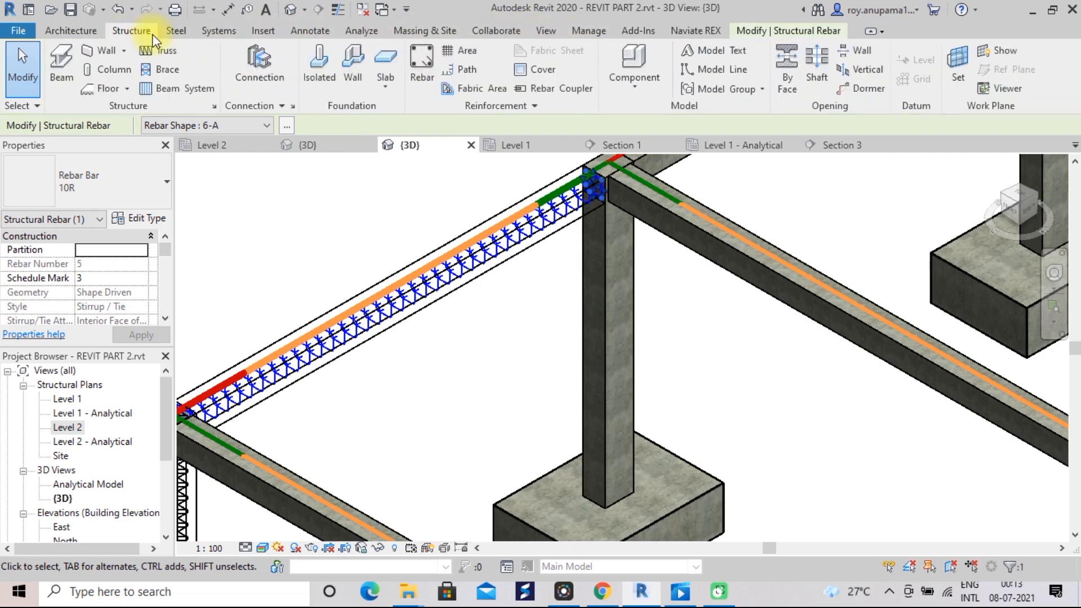
left_click(423, 61)
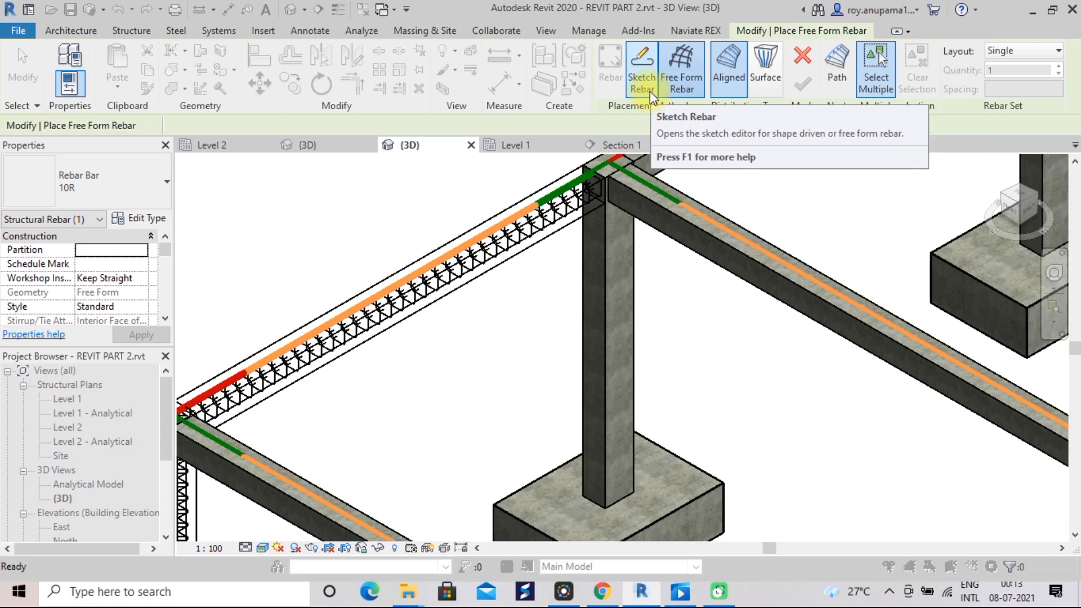
scroll(485, 312, "down", 3)
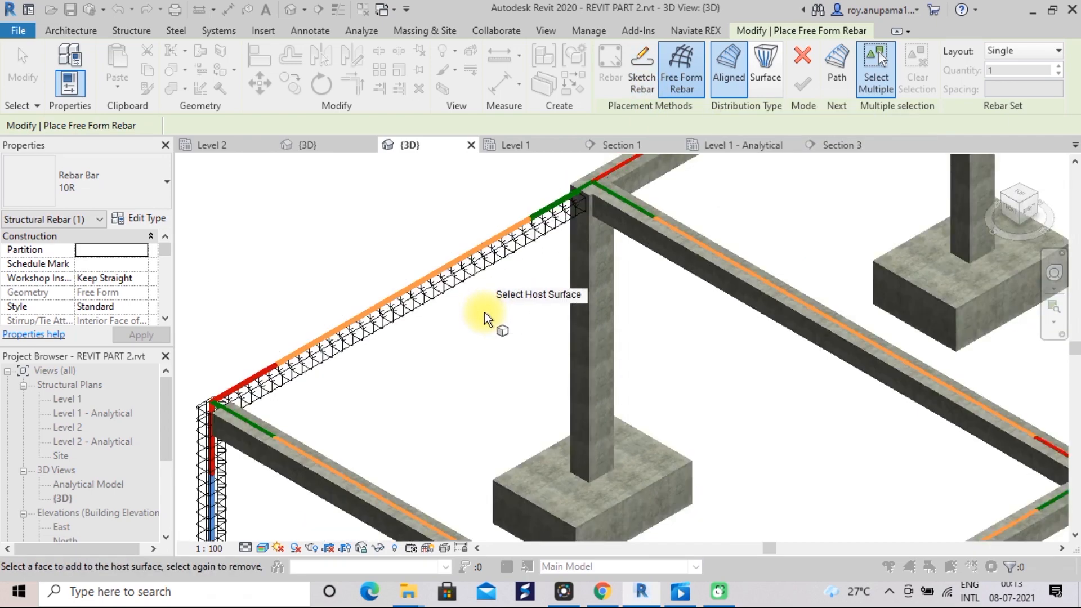
scroll(559, 345, "up", 3)
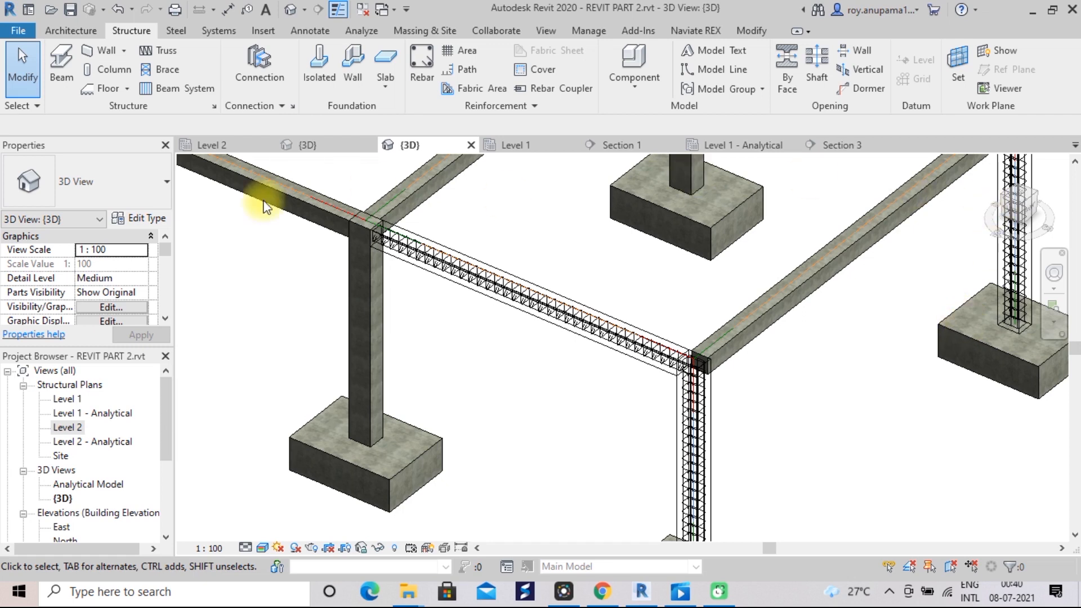
- Open the Level 1 structural plan and save the project
left_click(64, 399)
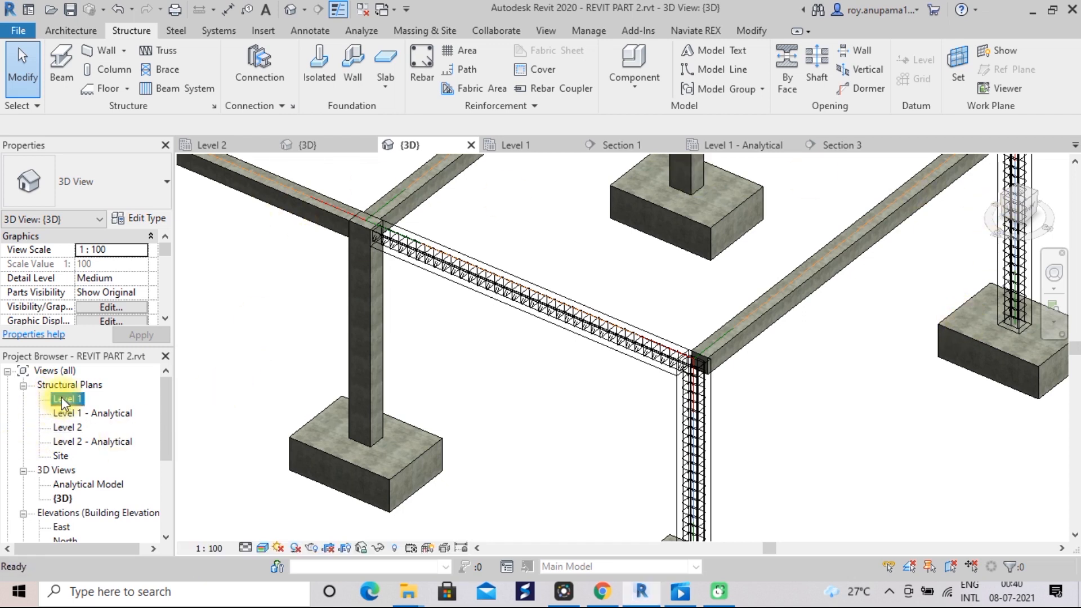
double_click(63, 398)
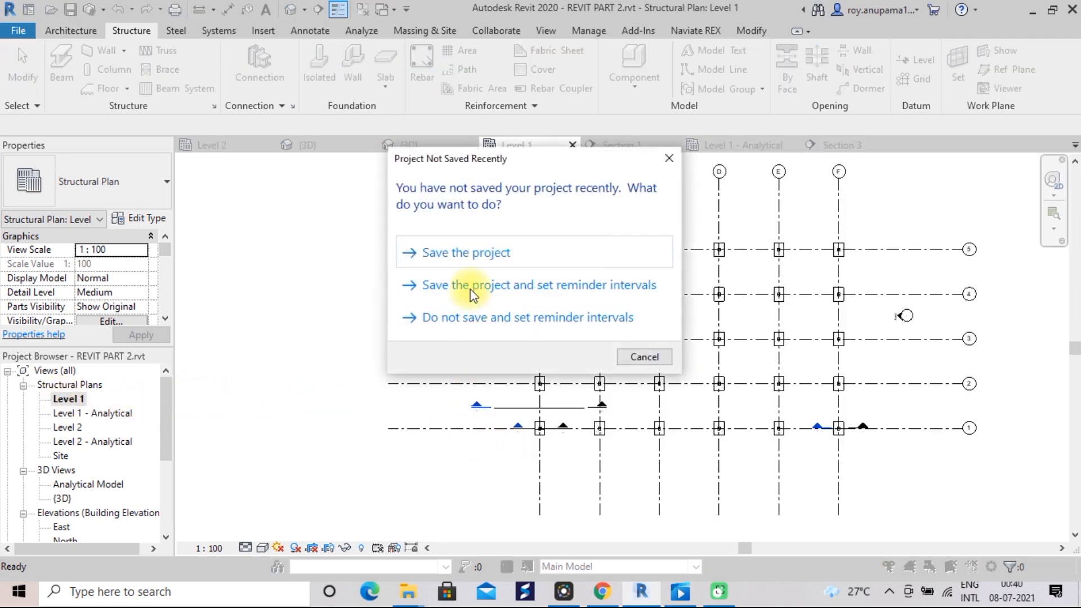
left_click(471, 254)
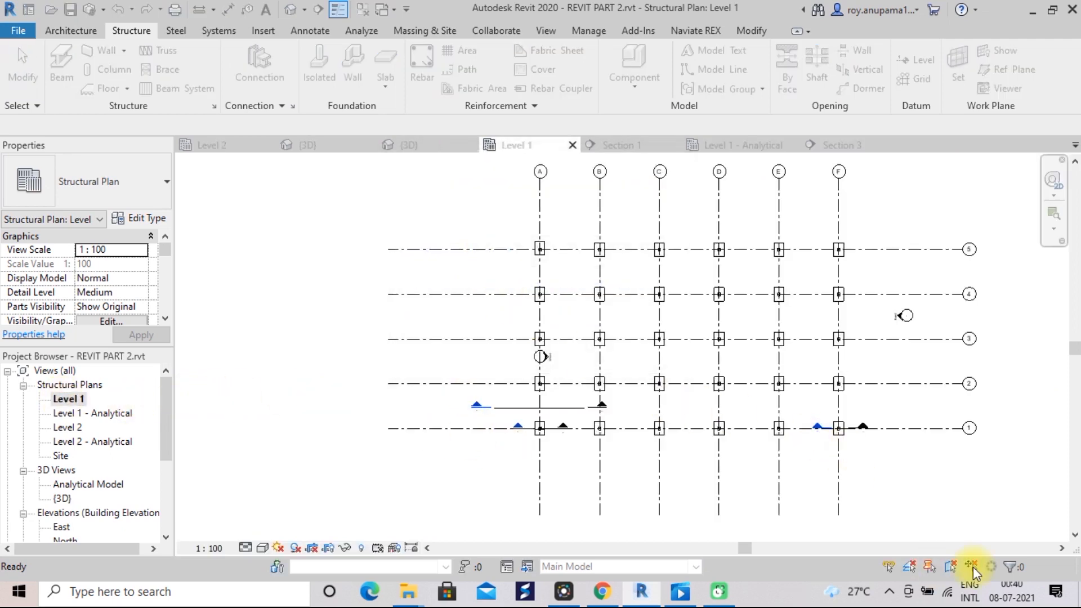
- Draw a vertical section through the footing at grids A and 1, just beside grid A and looking toward grid B
scroll(553, 447, "up", 6)
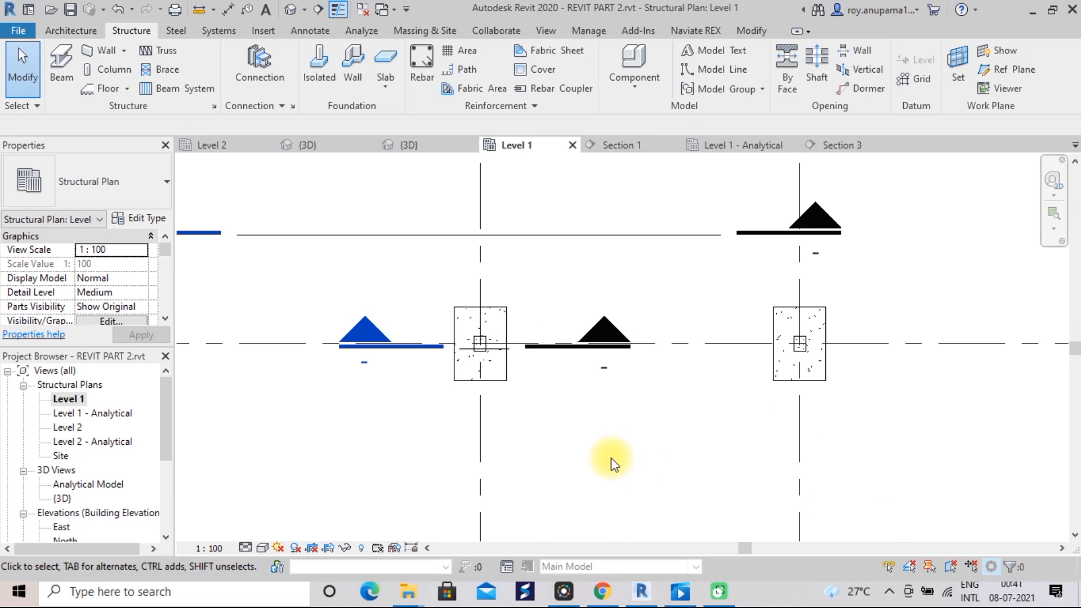
scroll(550, 442, "up", 2)
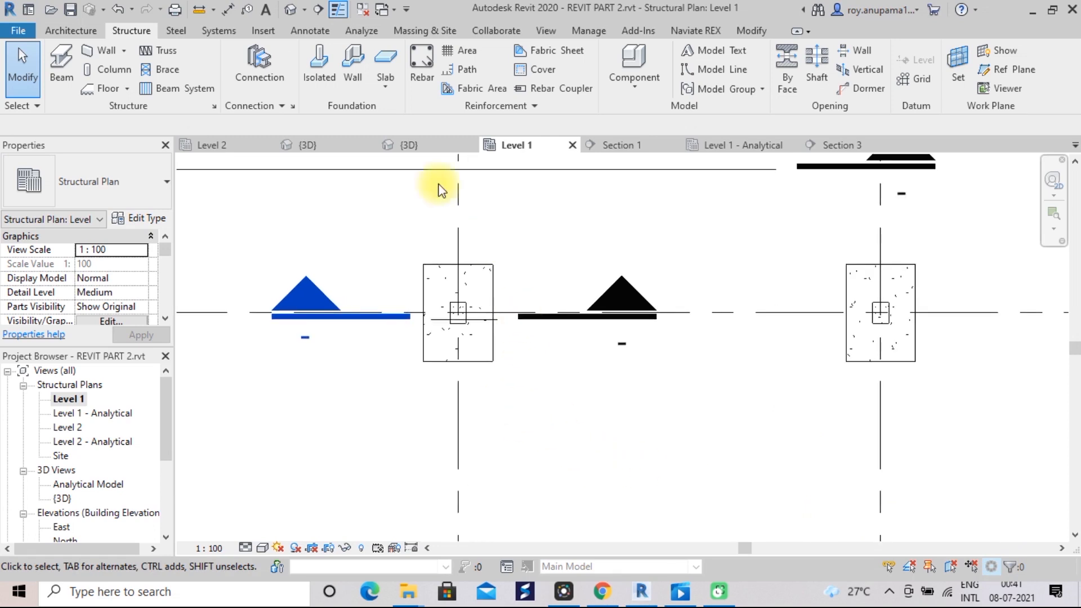
left_click(546, 30)
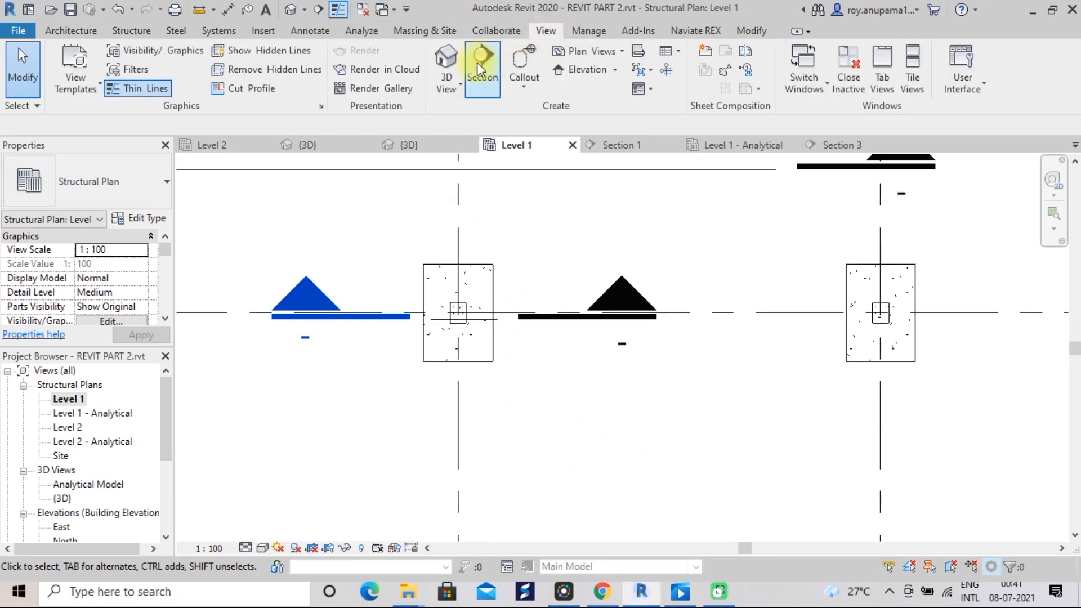
left_click(479, 66)
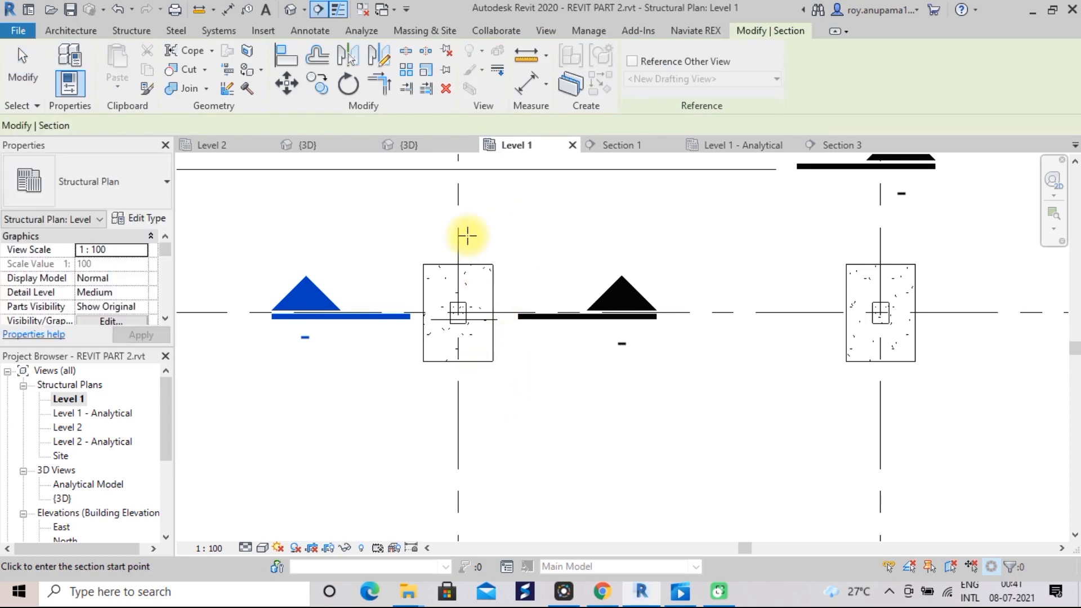
left_click(477, 194)
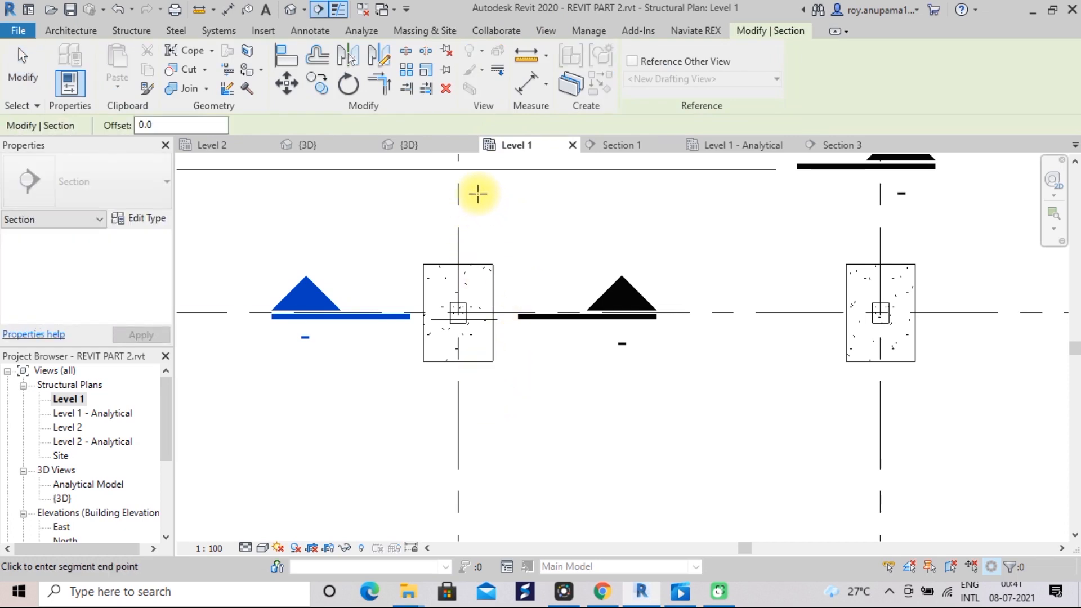
left_click(477, 480)
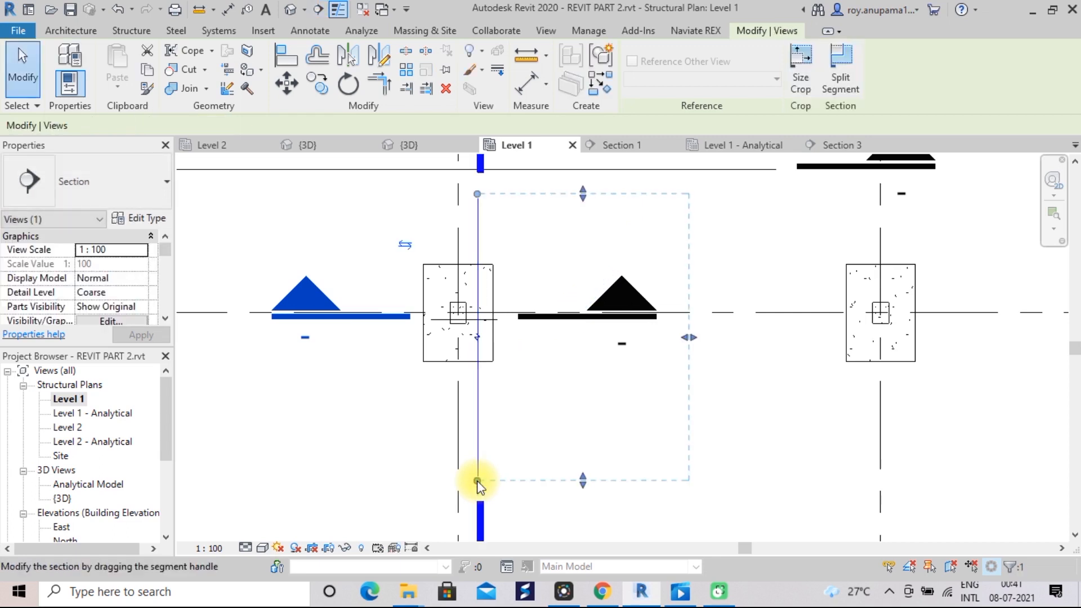
- Shorten the new section's view depth to end just beyond the footing at grids A and 1, and open its section view at the footing
scroll(477, 483, "down", 1)
scroll(477, 483, "down", 1)
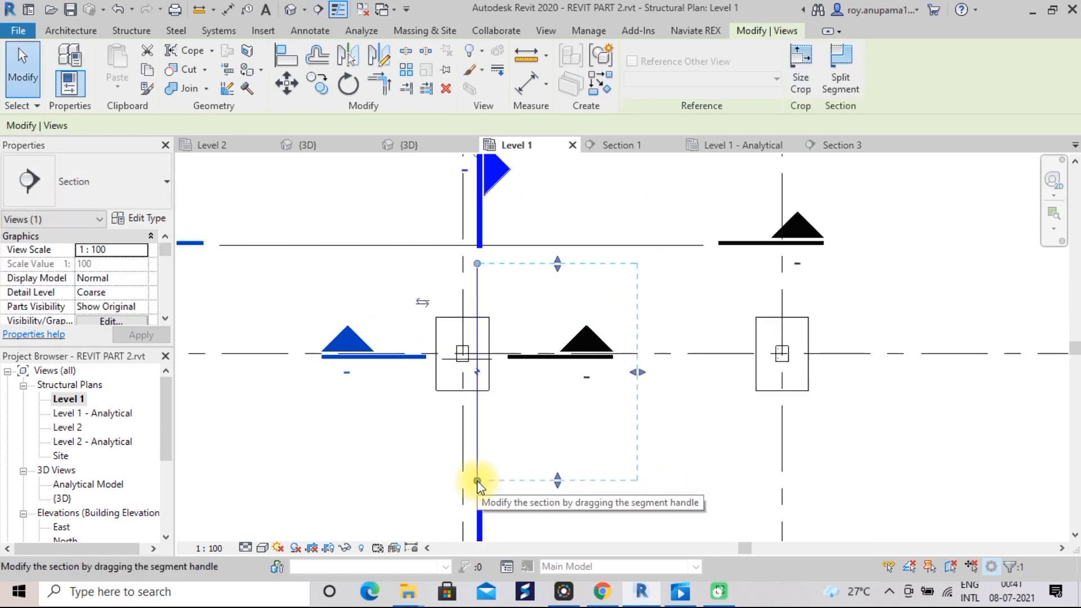
scroll(477, 483, "down", 1)
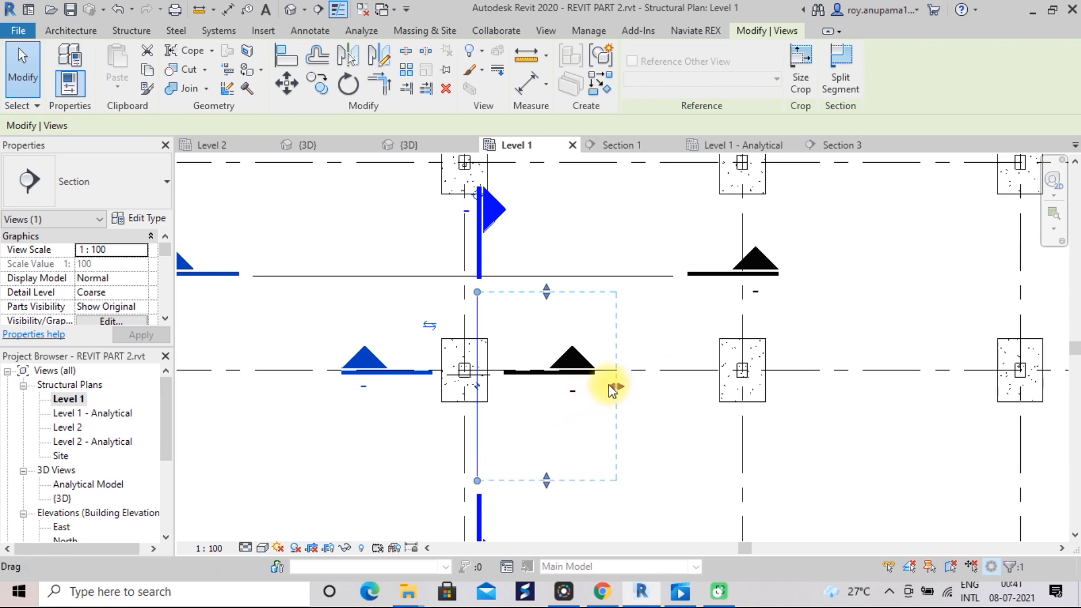
left_click_drag(610, 387, 511, 390)
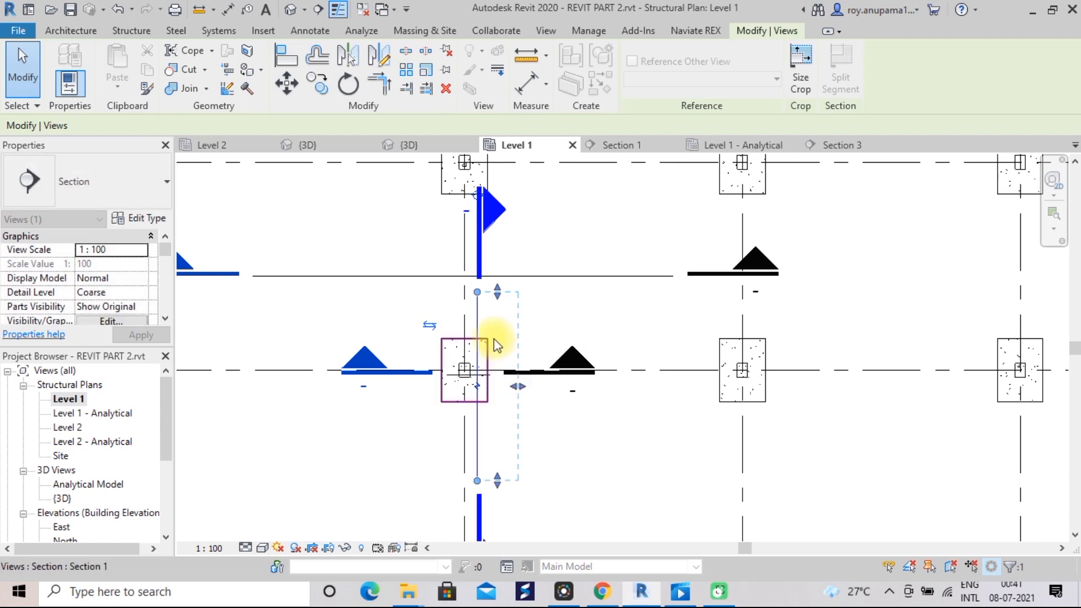
right_click(496, 327)
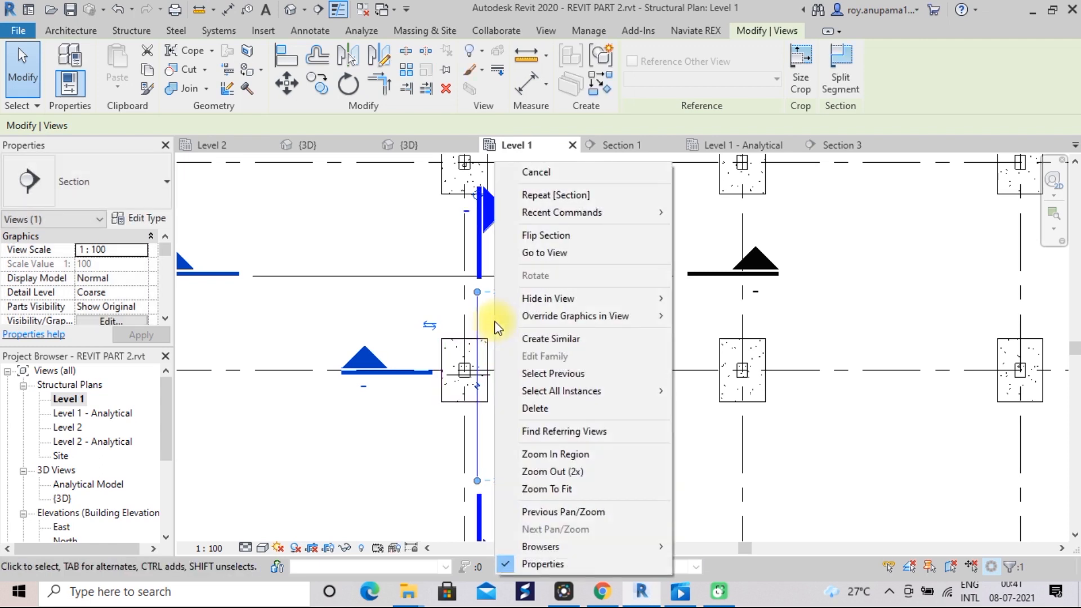
left_click(534, 252)
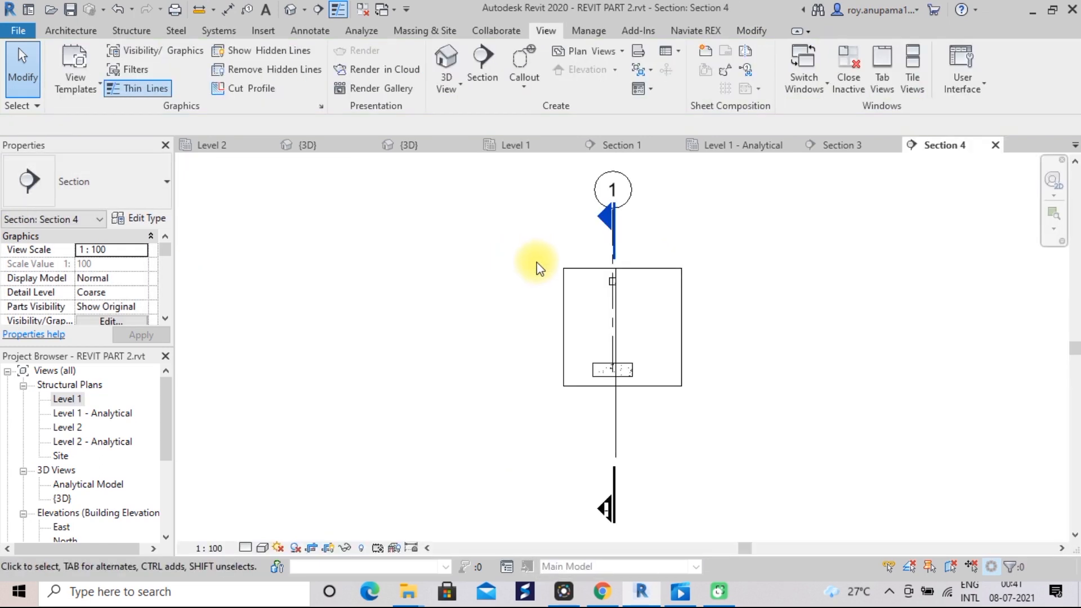
scroll(661, 318, "up", 4)
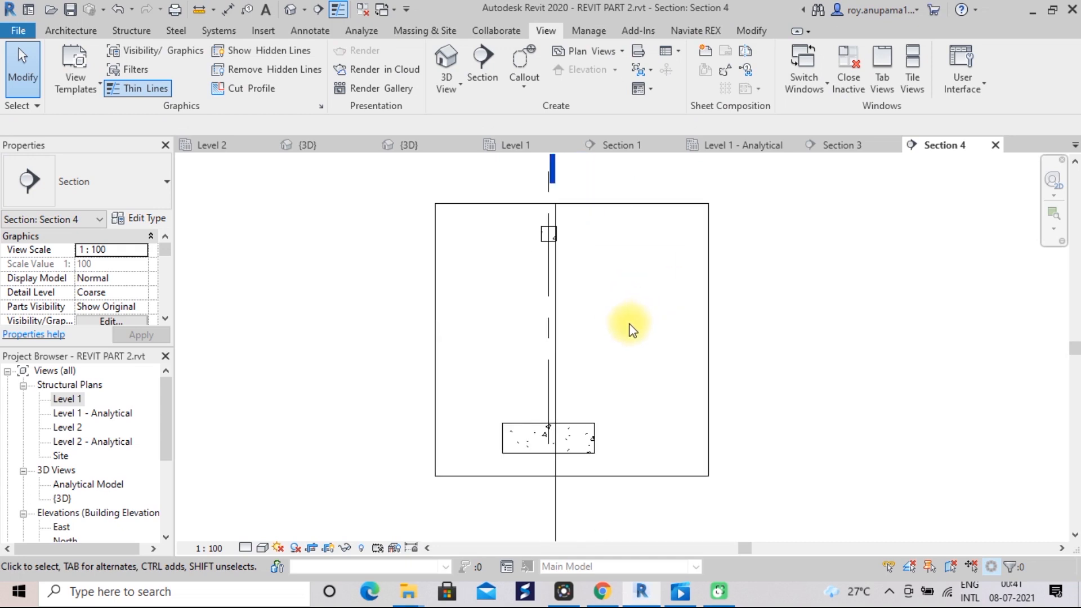
scroll(629, 330, "up", 3)
mouse_move(614, 341)
middle_mouse_down()
mouse_move(660, 316)
mouse_move(665, 290)
middle_mouse_up()
scroll(648, 310, "down", 1)
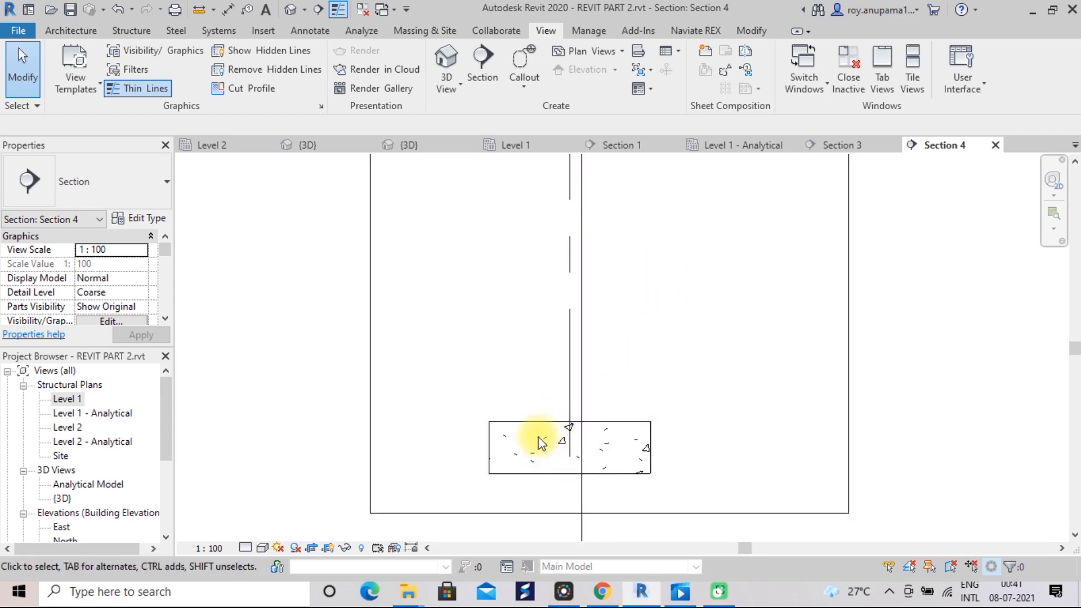
scroll(665, 350, "up", 1)
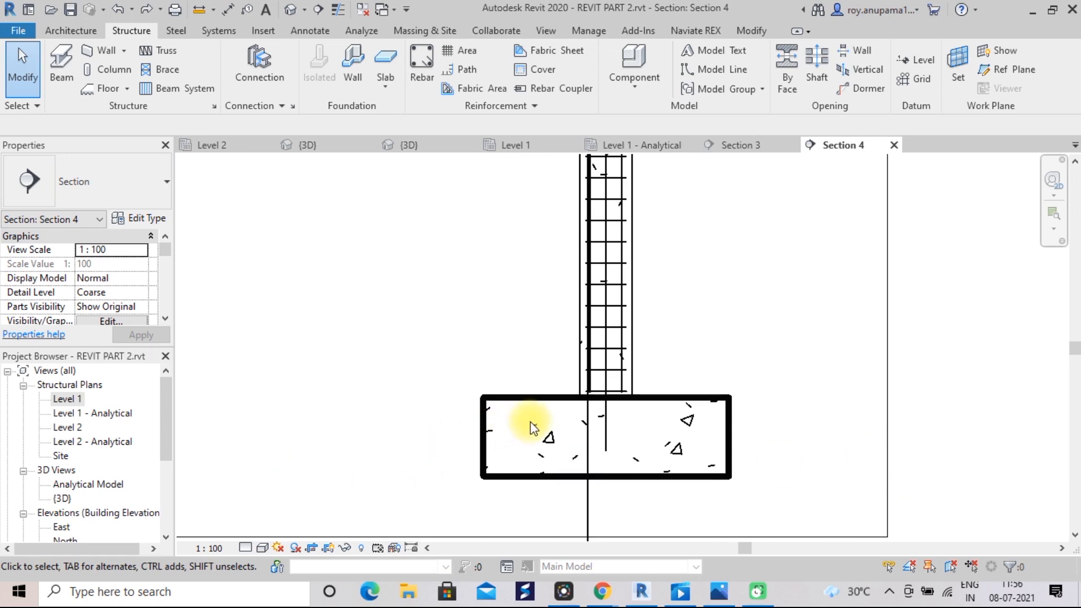
scroll(656, 453, "up", 2)
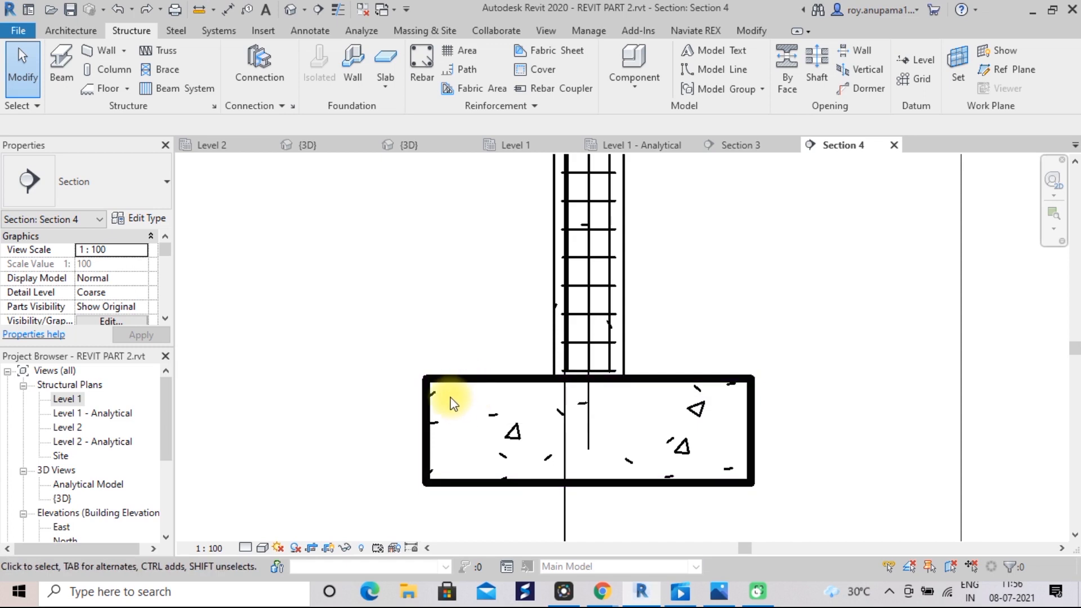
left_click(427, 425)
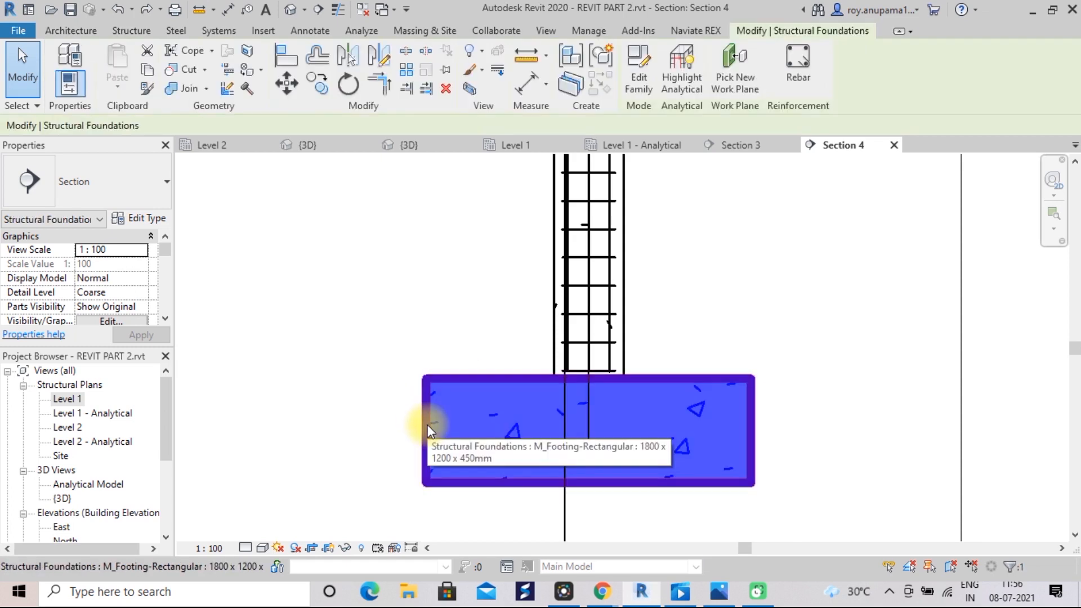
left_click(797, 68)
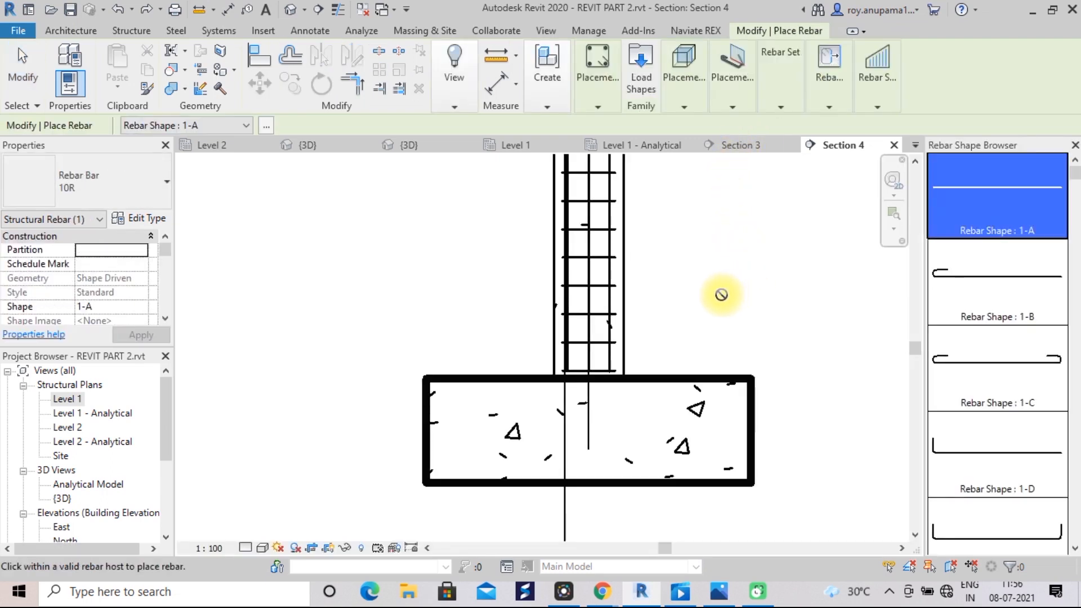
scroll(1006, 236, "down", 6)
scroll(1008, 252, "down", 5)
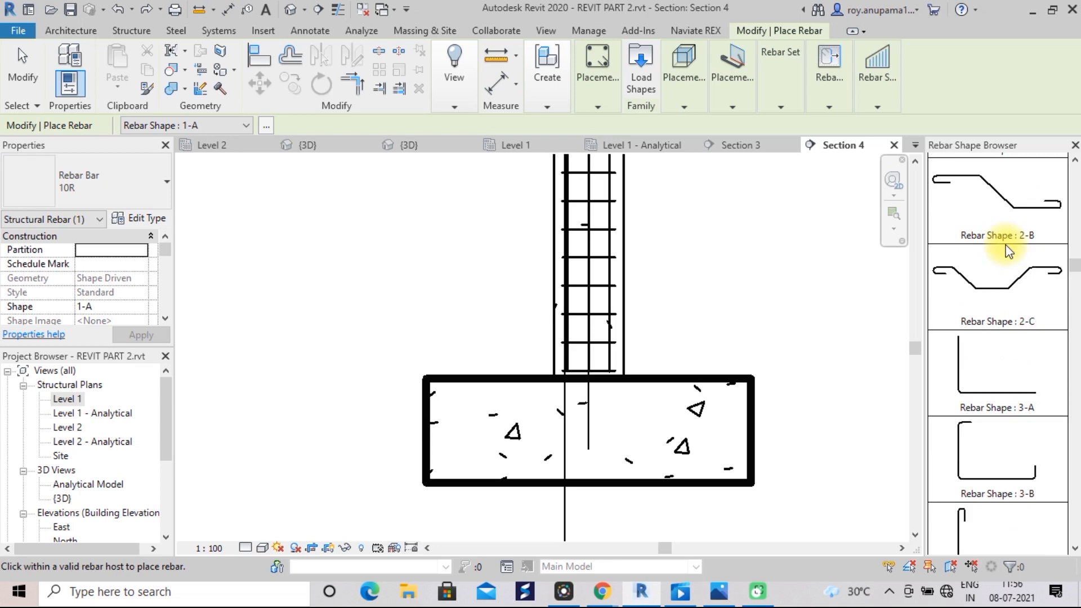
scroll(1006, 253, "down", 5)
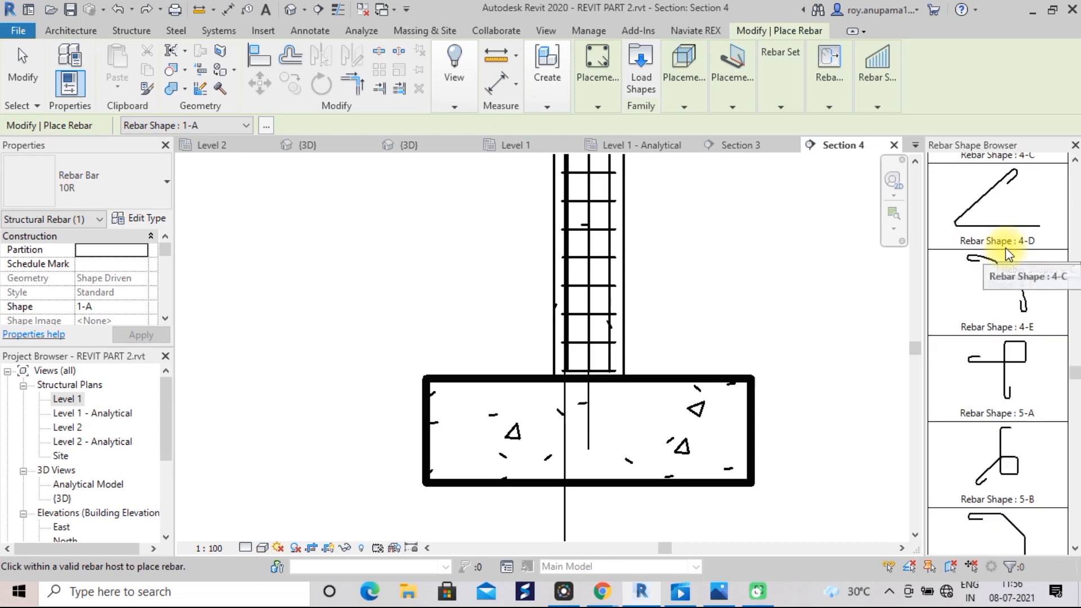
scroll(1006, 254, "up", 12)
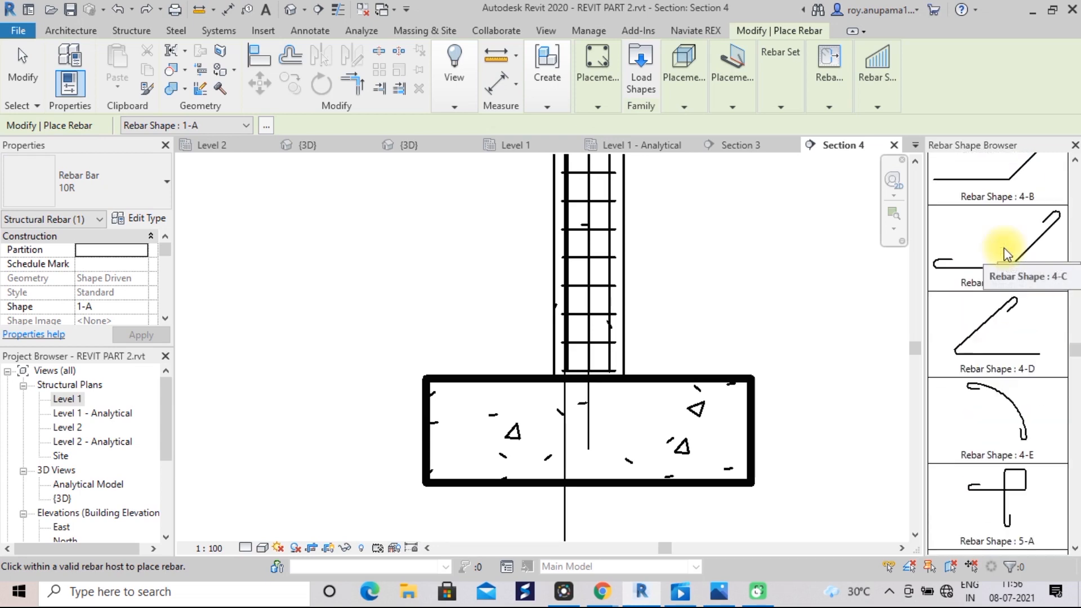
scroll(1006, 254, "up", 3)
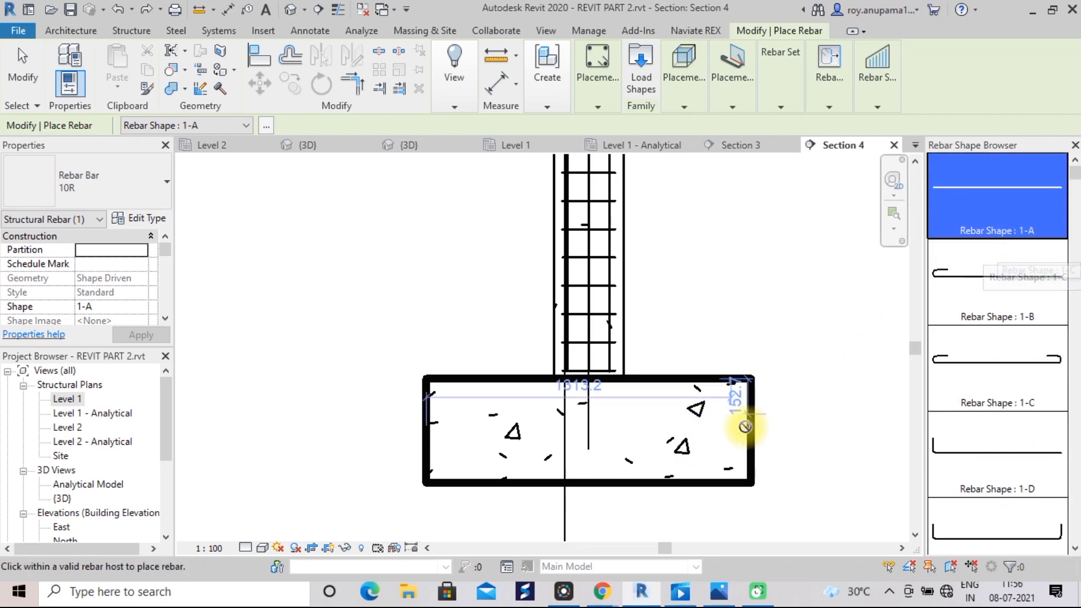
left_click(743, 425)
key("Escape")
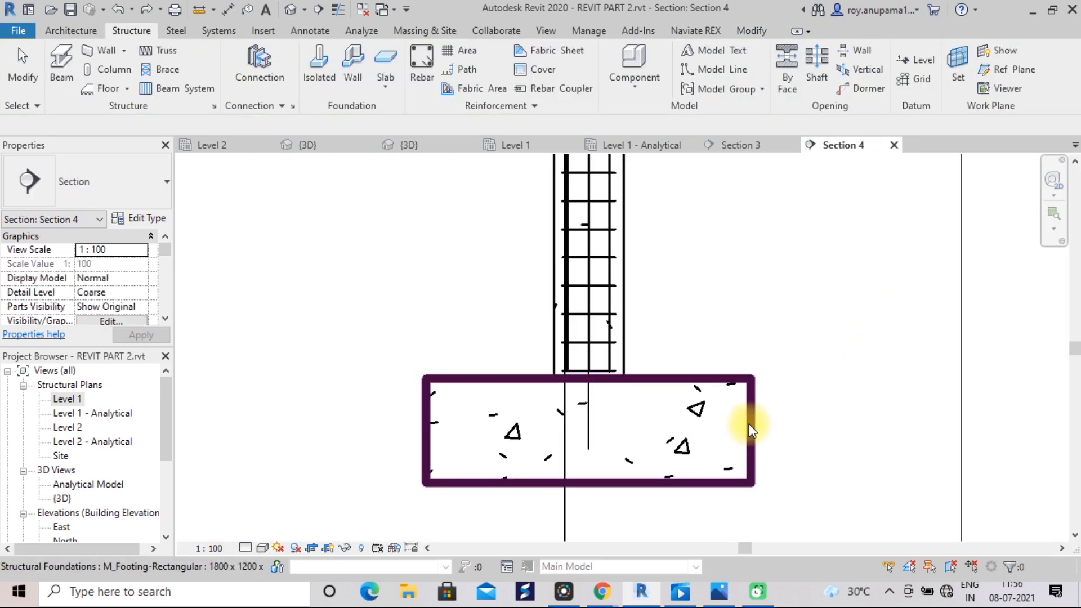
- Sketch a U-shaped 10R bar hosted in the footing along its lower cover line, about 1340 mm long with upturned legs about 155.5 mm high
left_click(749, 423)
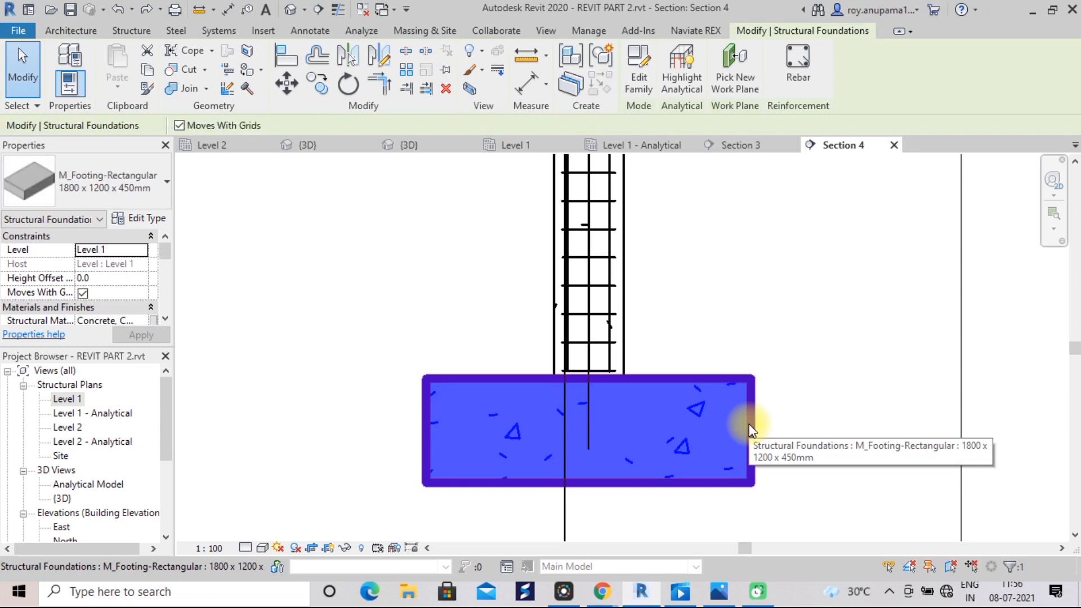
left_click(795, 69)
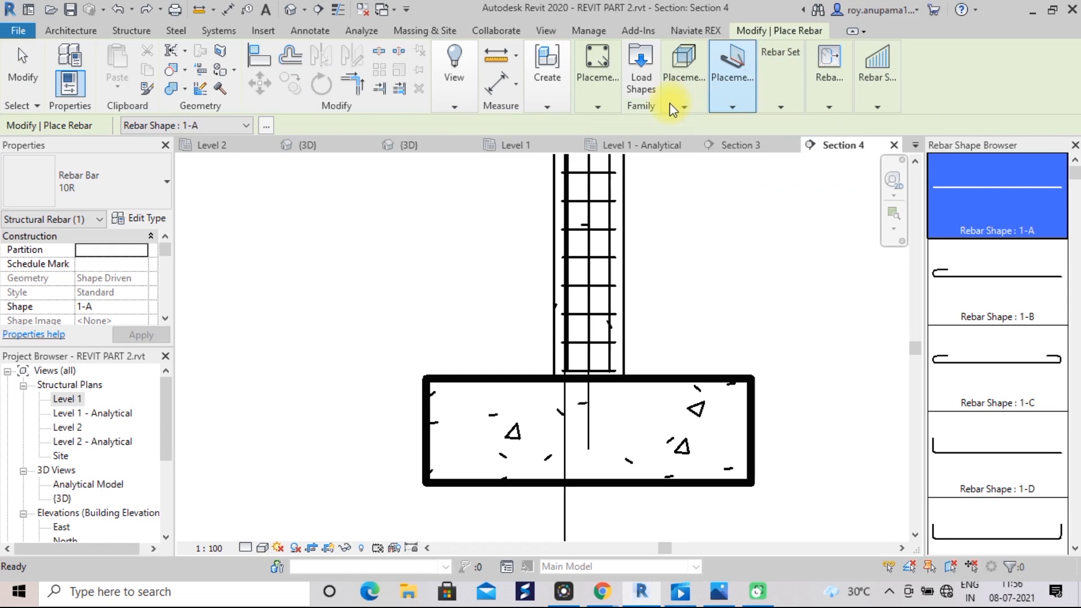
mouse_move(593, 108)
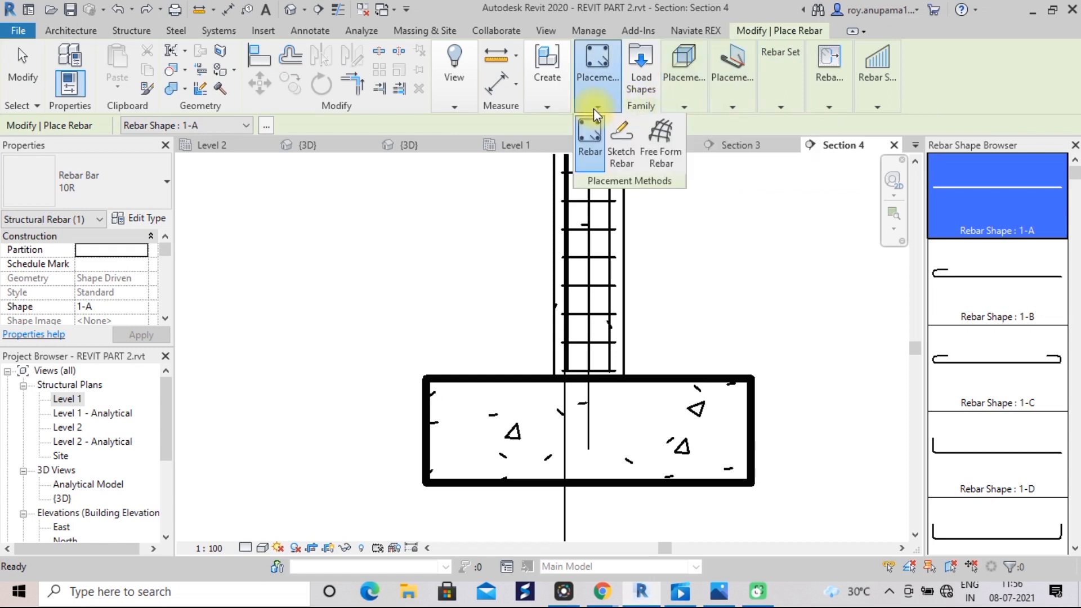
left_click(627, 149)
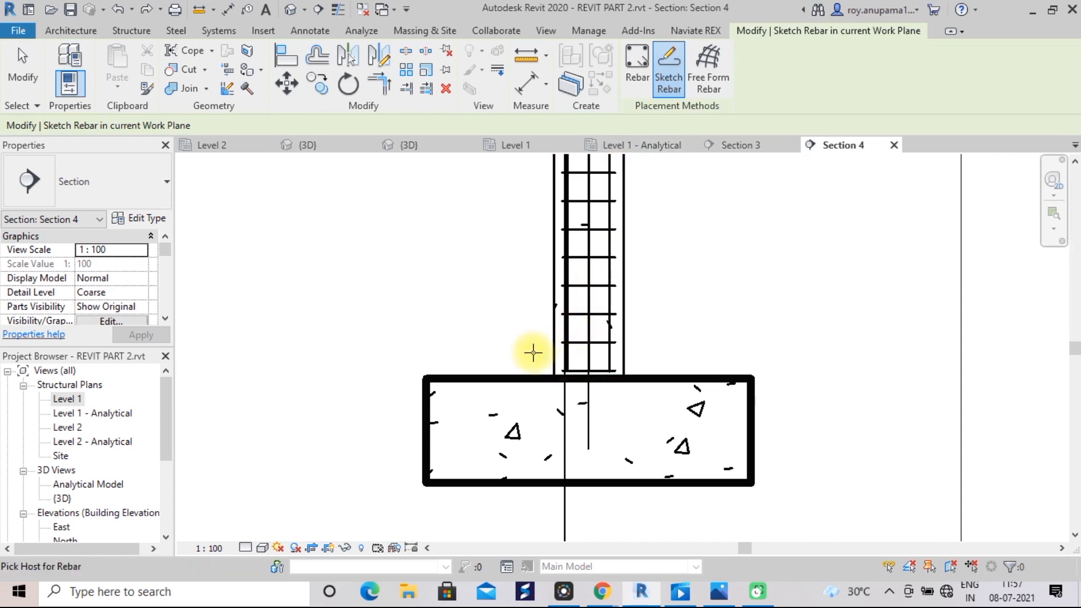
left_click(484, 376)
scroll(505, 384, "up", 2)
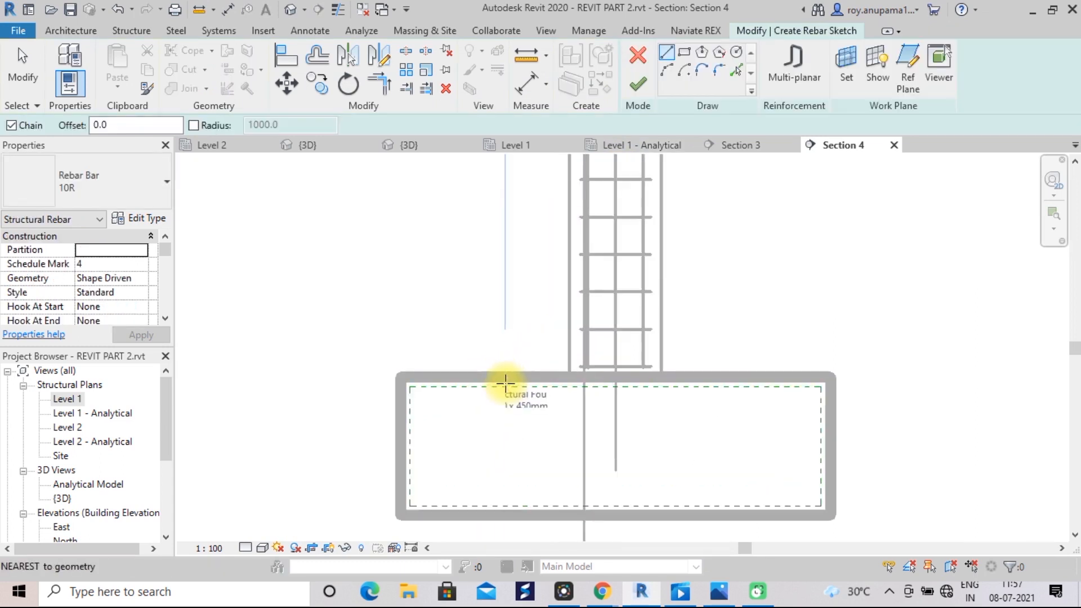
middle_click_drag(504, 410, 510, 320)
scroll(511, 320, "up", 2)
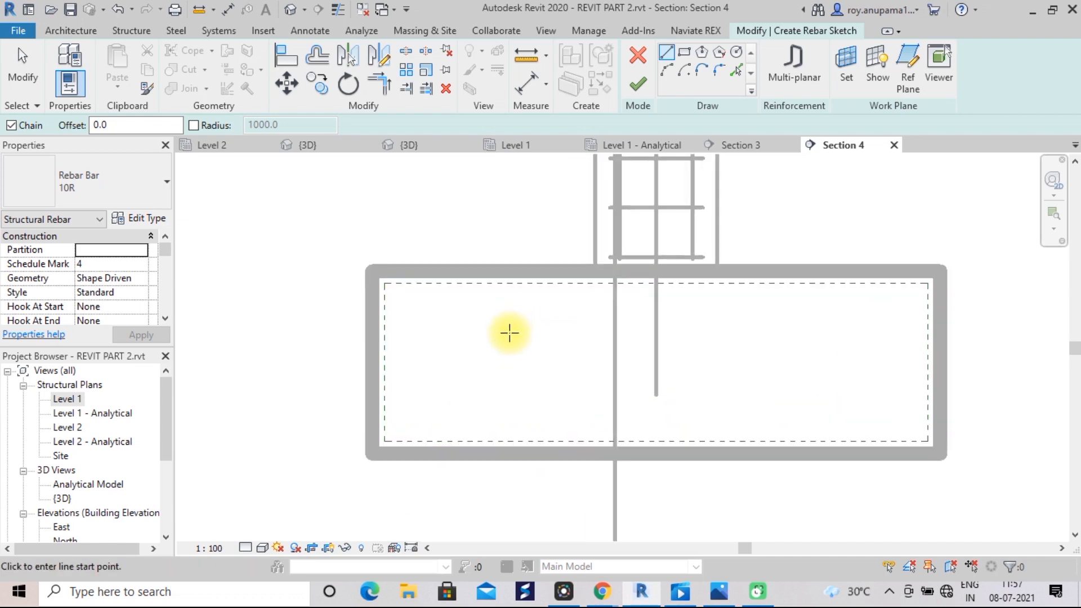
left_click(384, 378)
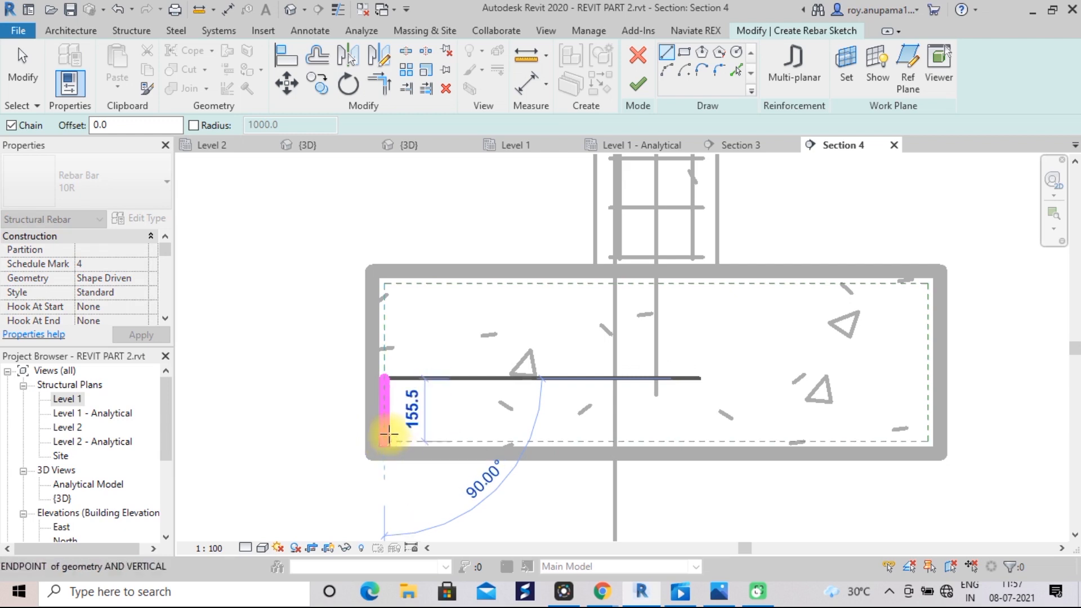
left_click(384, 441)
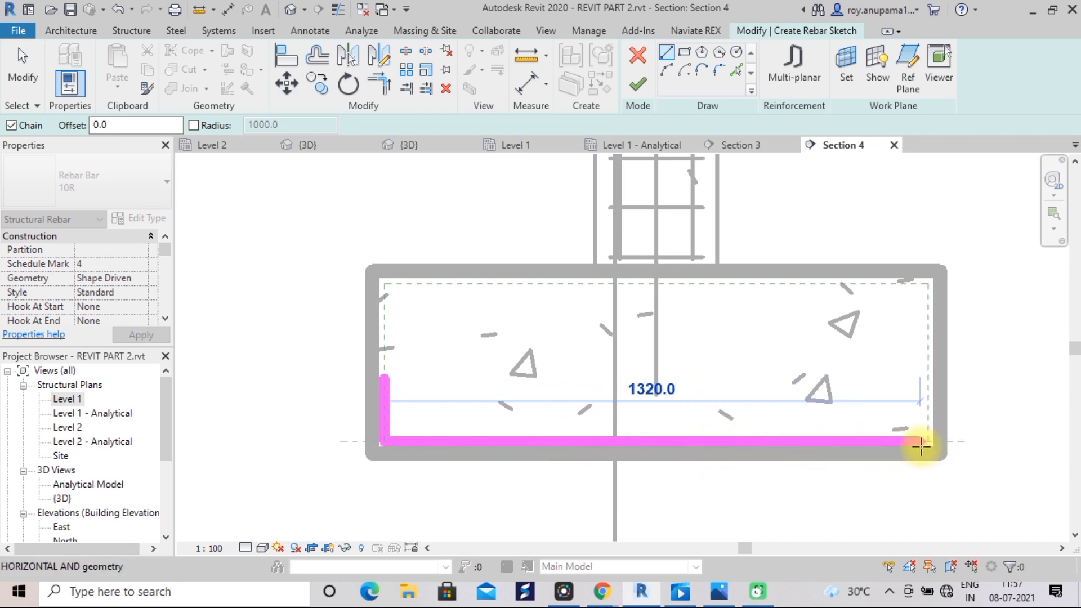
left_click(927, 441)
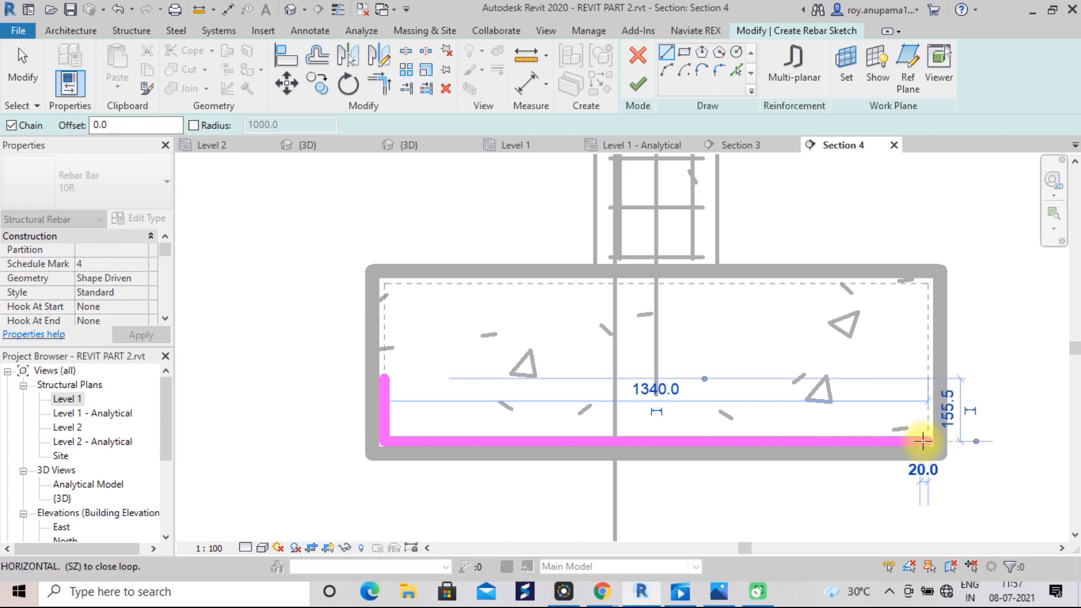
left_click(929, 380)
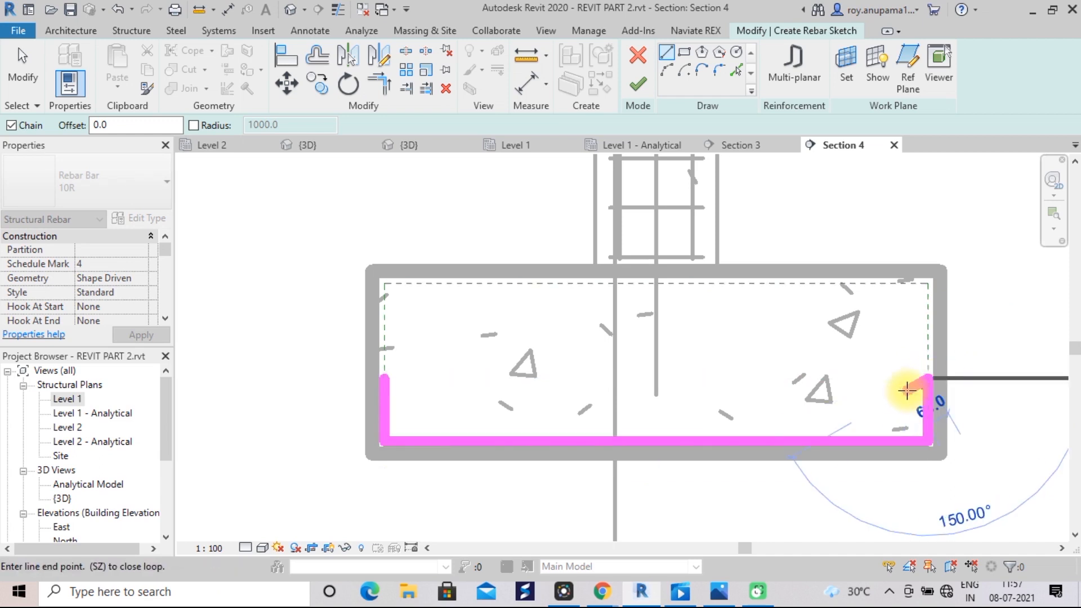
key("Escape")
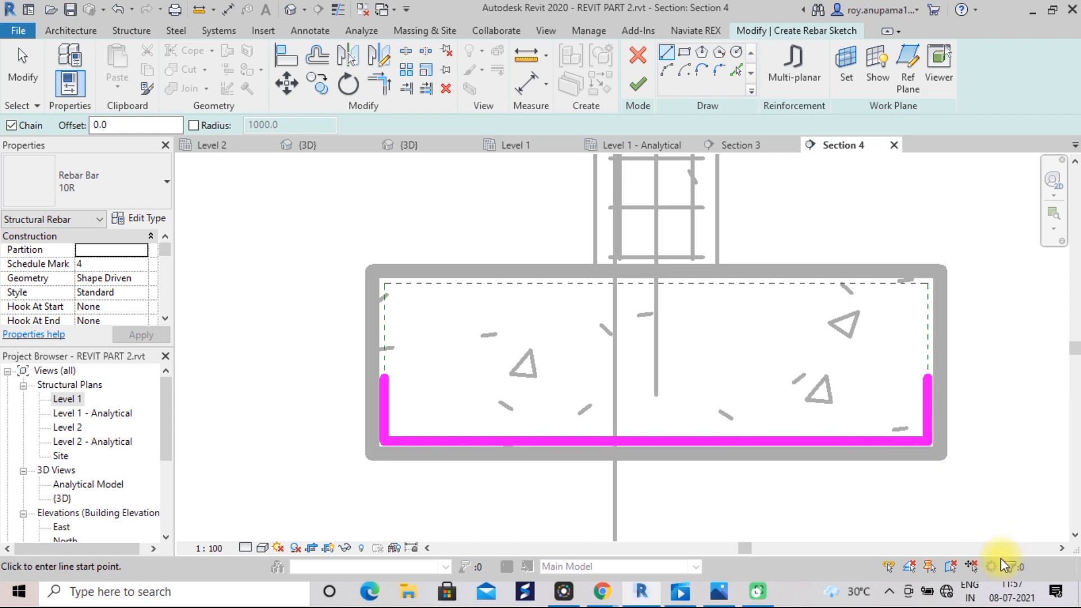
left_click(641, 83)
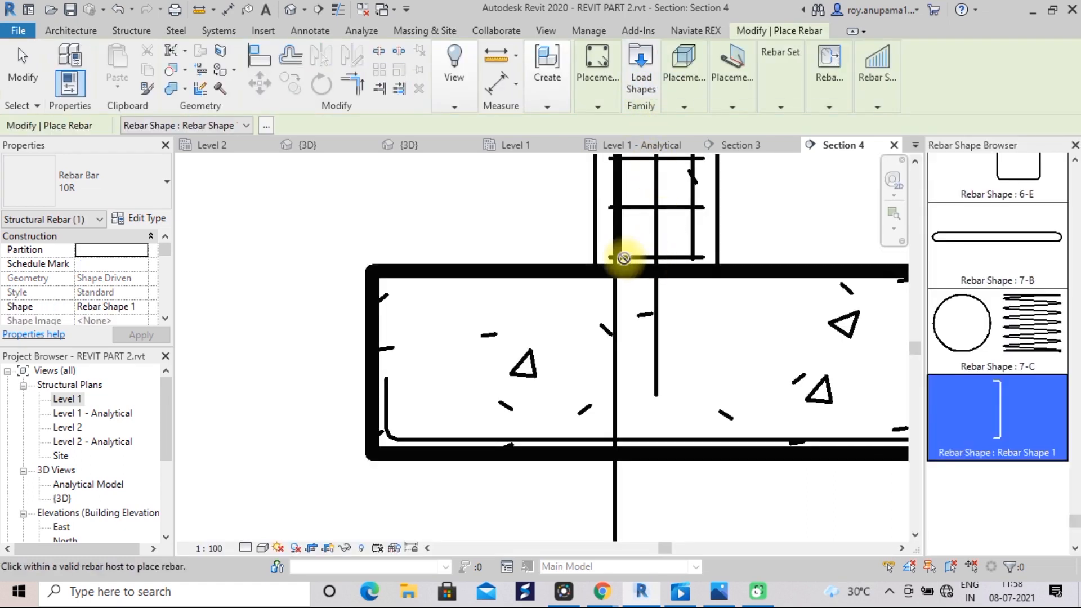
- Open the {3D} view and examine the sketched U-shaped bar inside the corner footing
mouse_move(525, 220)
middle_mouse_down()
mouse_move(456, 249)
mouse_move(495, 298)
middle_mouse_up()
scroll(445, 239, "down", 1)
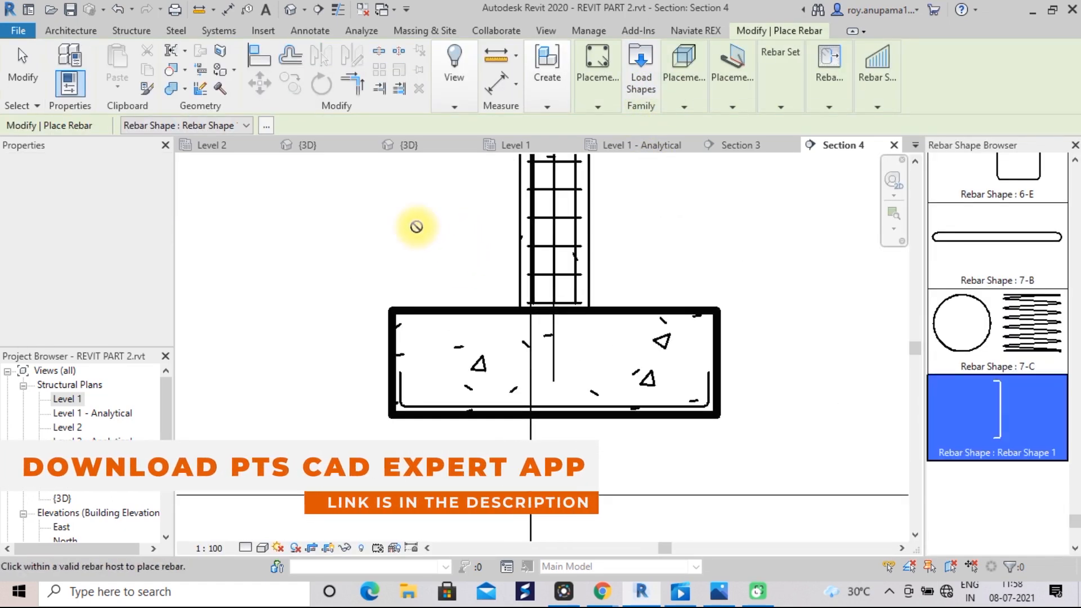
left_click(292, 13)
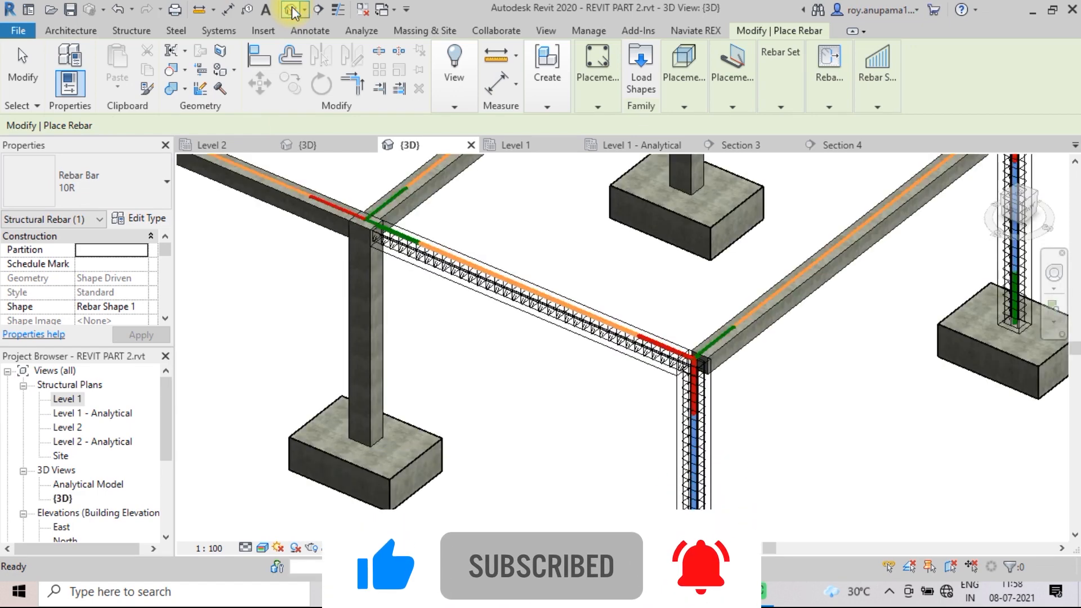
scroll(511, 414, "down", 3)
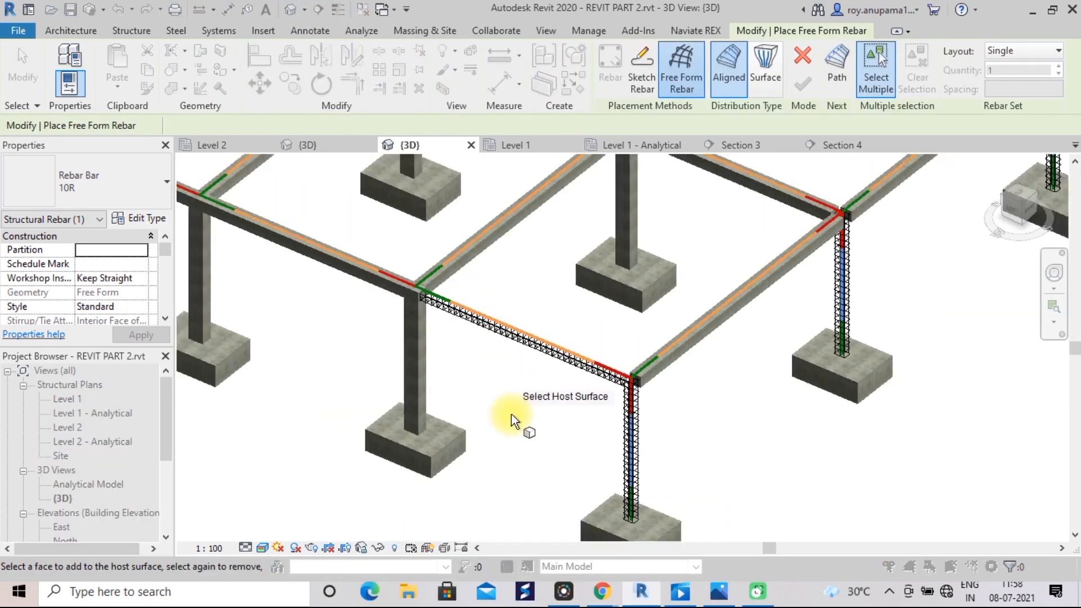
middle_click_drag(524, 426, 490, 343)
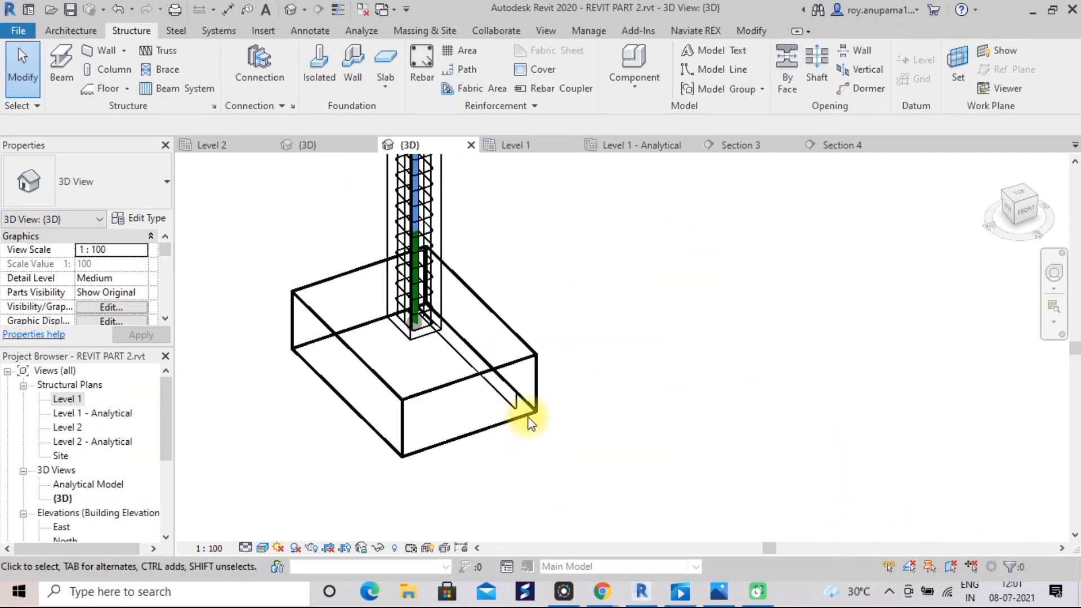
scroll(526, 420, "up", 2)
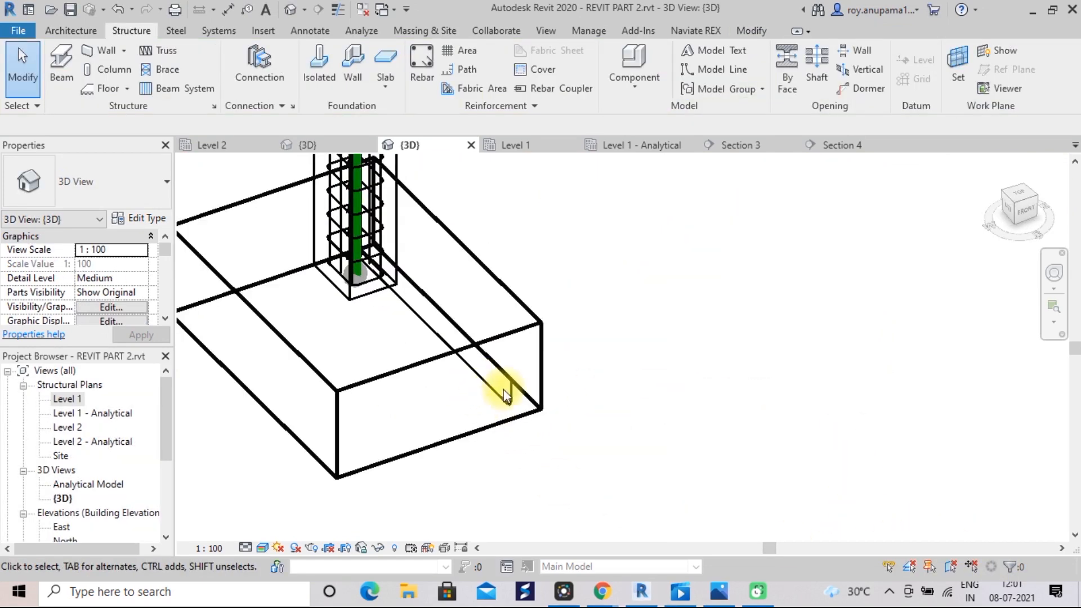
scroll(607, 395, "down", 2)
scroll(608, 398, "down", 2)
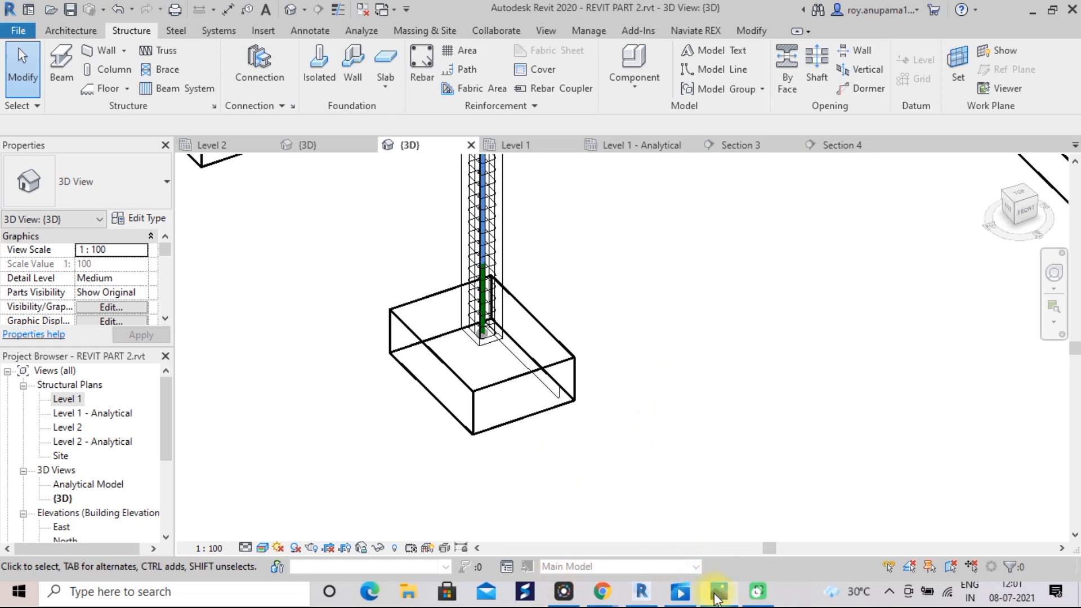
- Switch to the Photos app and examine the reference image of isolated footing reinforcement details
mouse_move(718, 594)
left_click(710, 532)
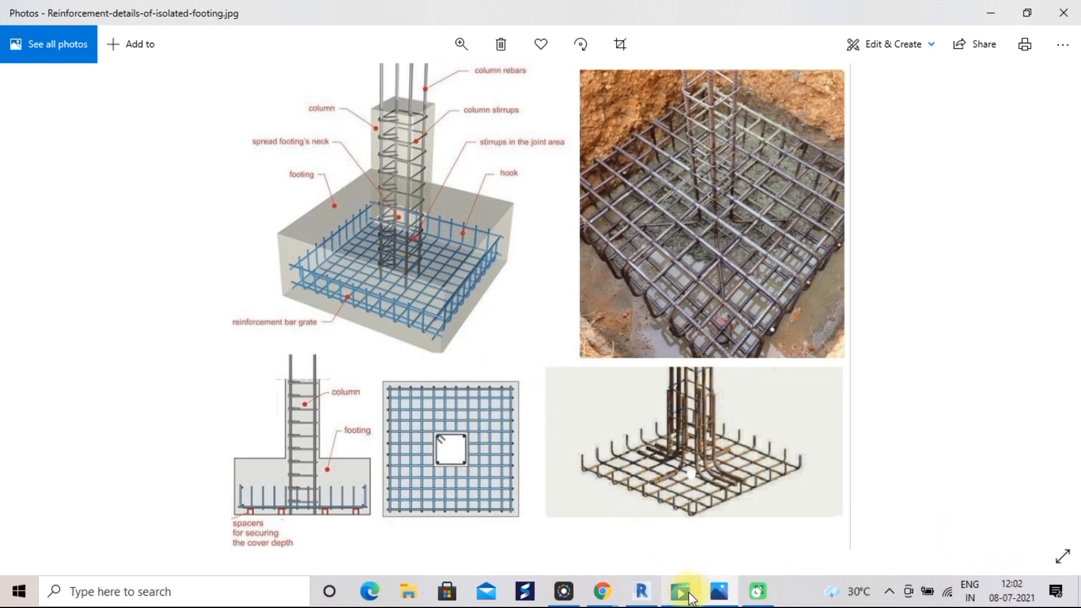
- Switch back to Revit and distribute the U-shaped footing bar across the footing with the Maximum Spacing layout at 100 mm
mouse_move(692, 597)
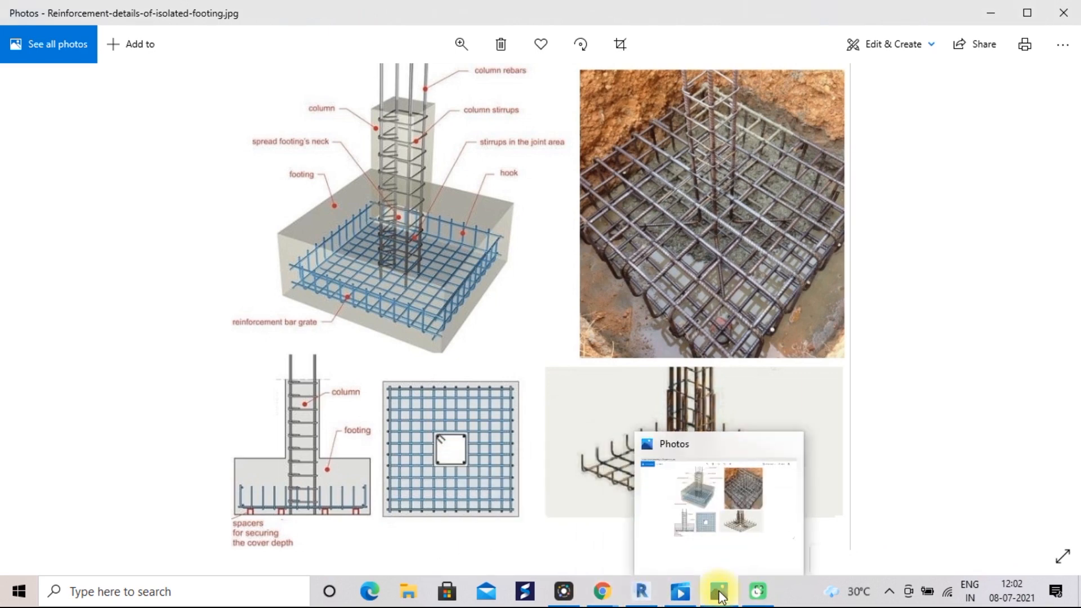
left_click(718, 592)
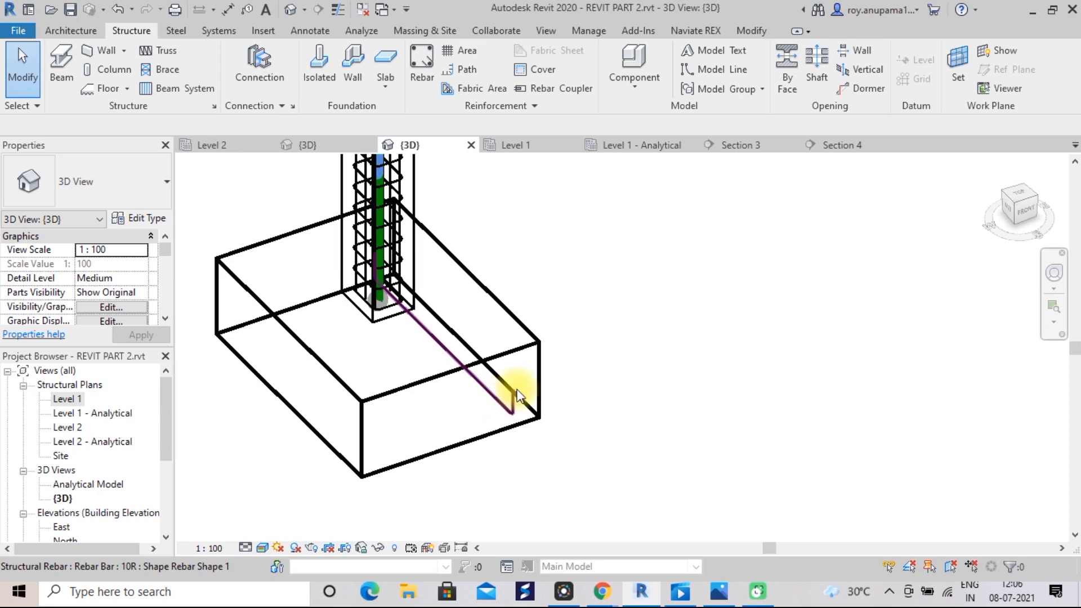
left_click(482, 384)
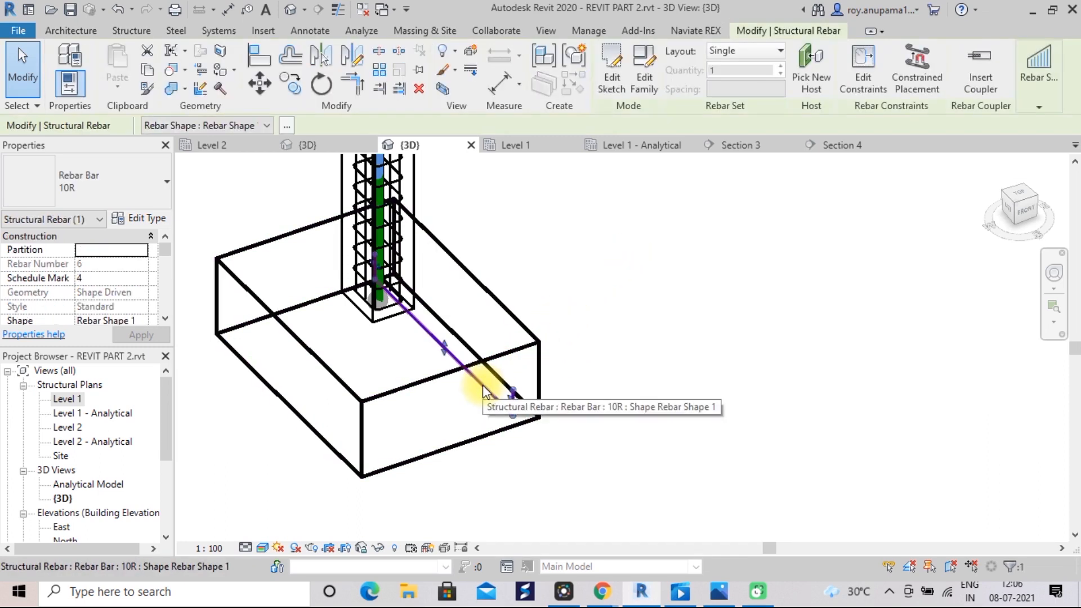
left_click(780, 50)
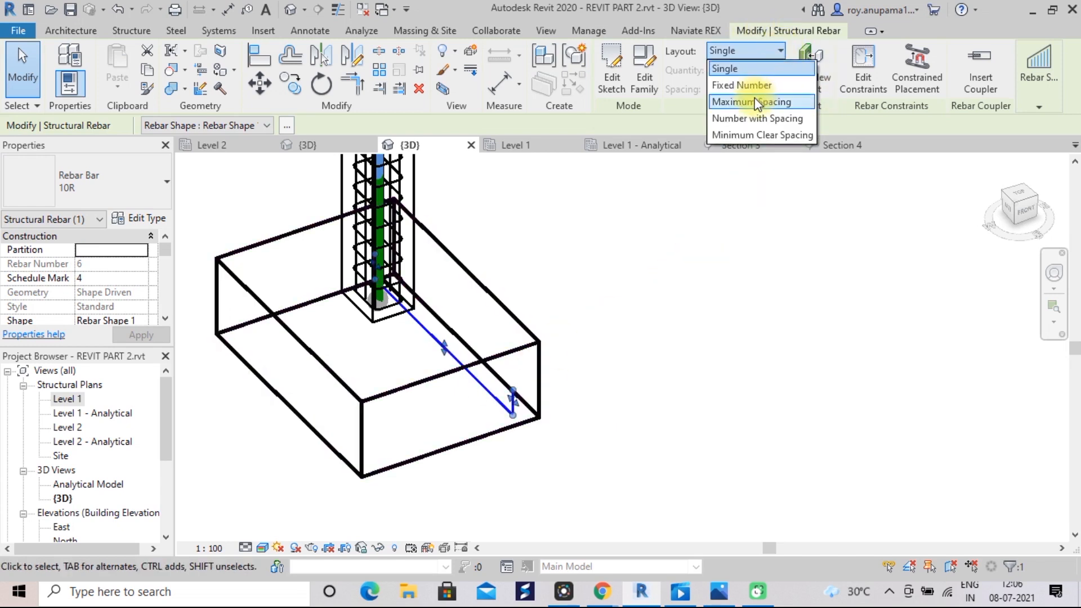
left_click(756, 103)
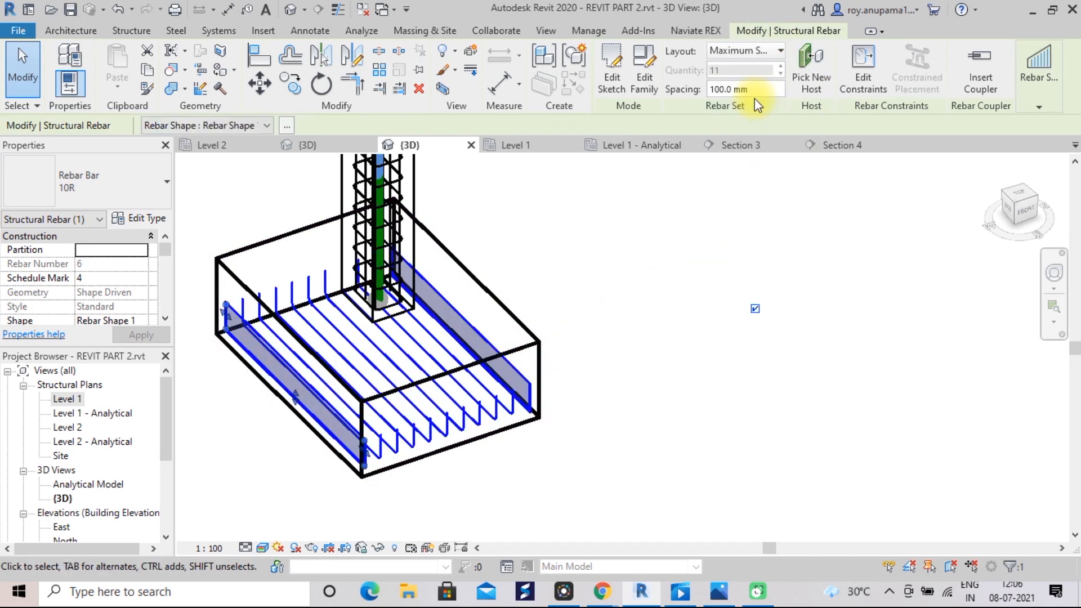
left_click(598, 304)
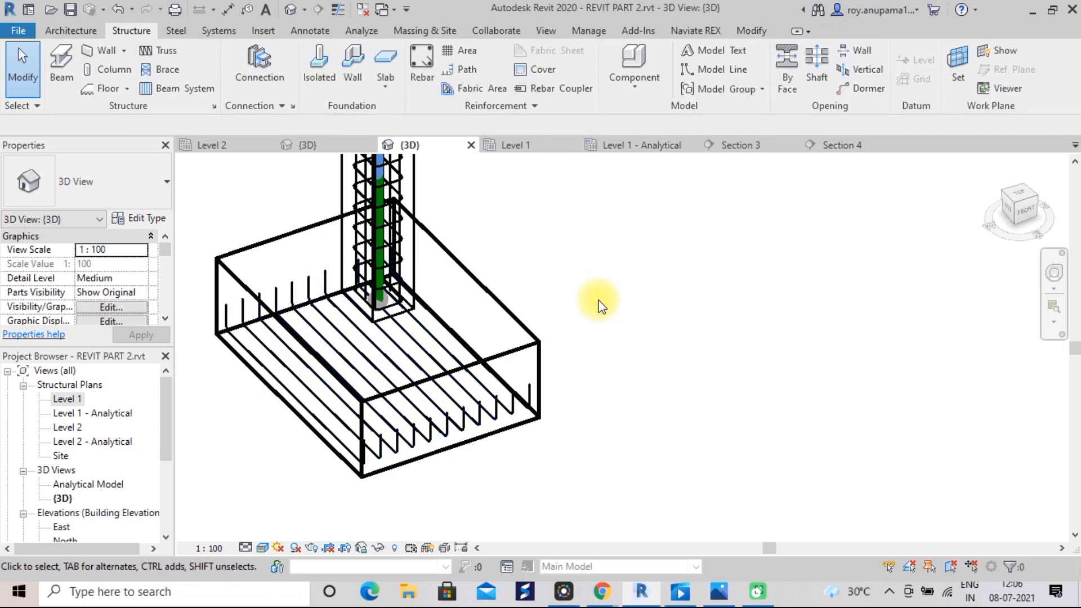
scroll(598, 302, "up", 1)
scroll(599, 301, "down", 2)
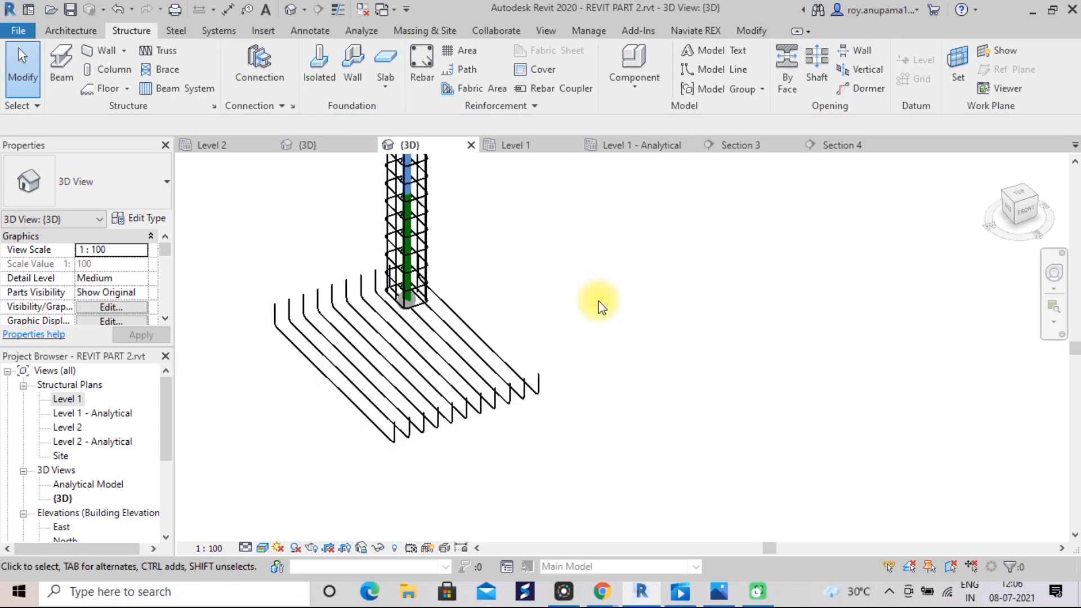
scroll(599, 304, "up", 1)
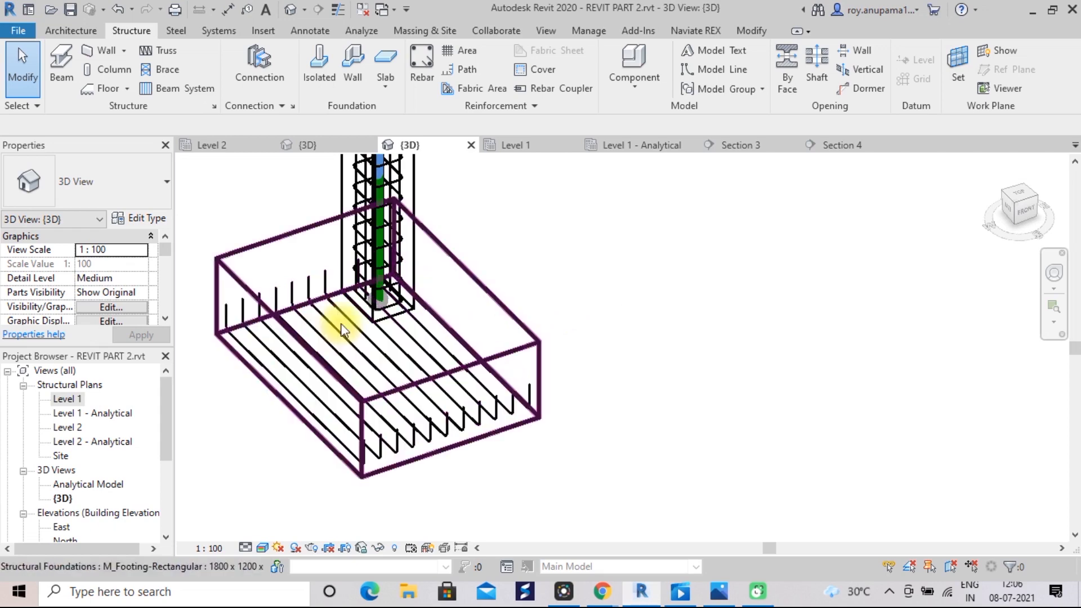
scroll(677, 333, "down", 1)
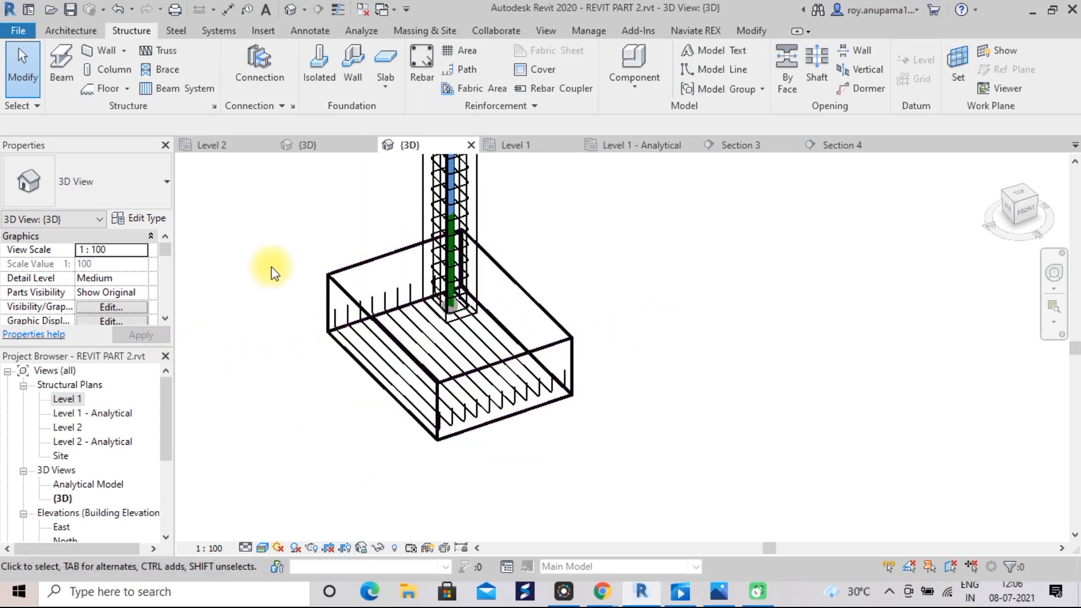
- In the Level 1 structural plan, draw a horizontal section line through the footing at grid A, just below its column
double_click(76, 399)
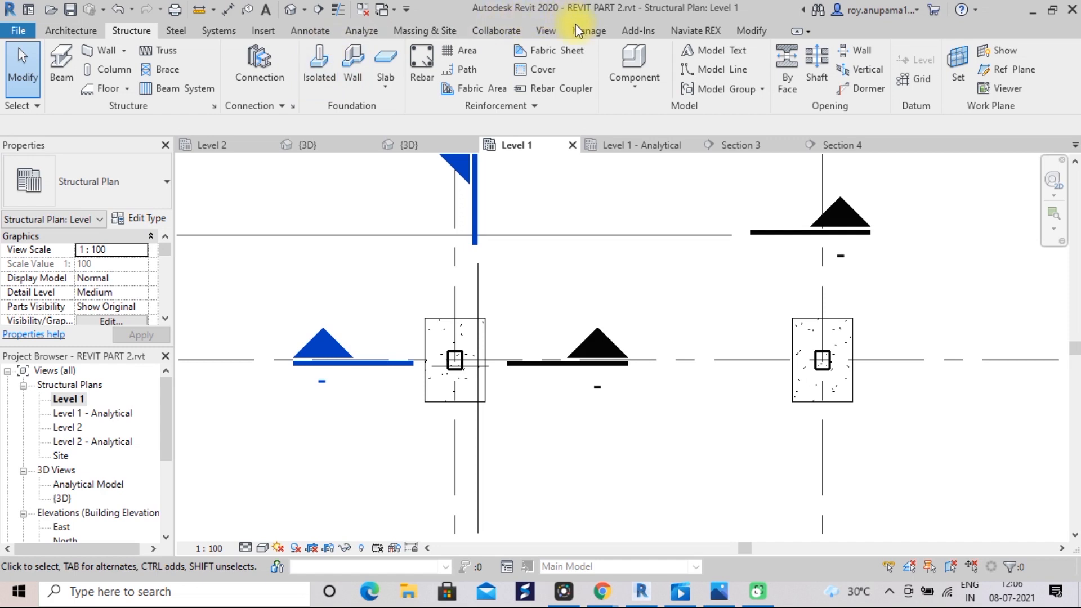
left_click(540, 34)
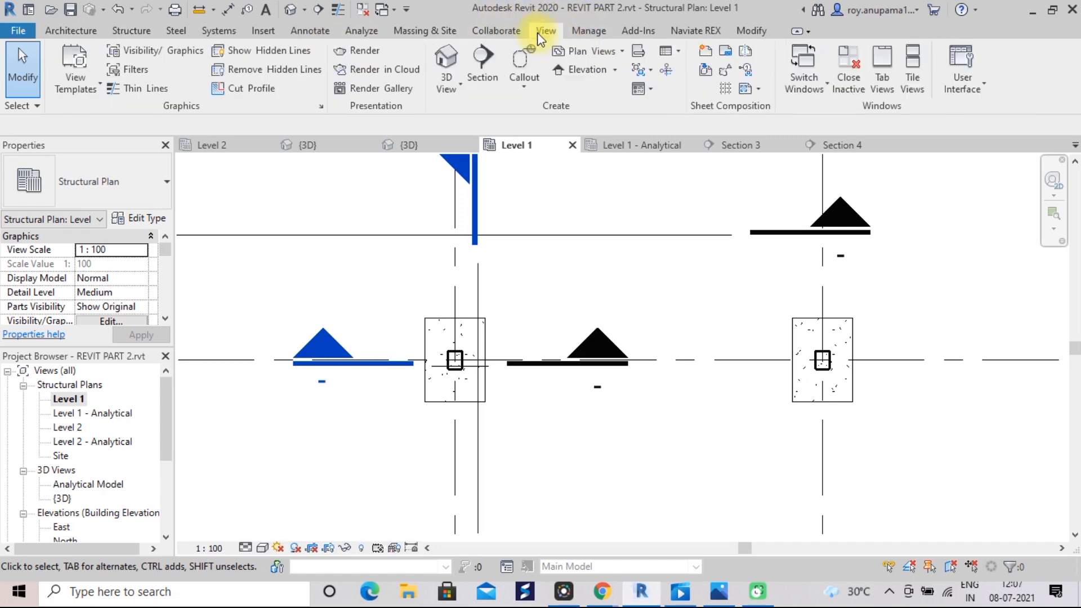
left_click(476, 56)
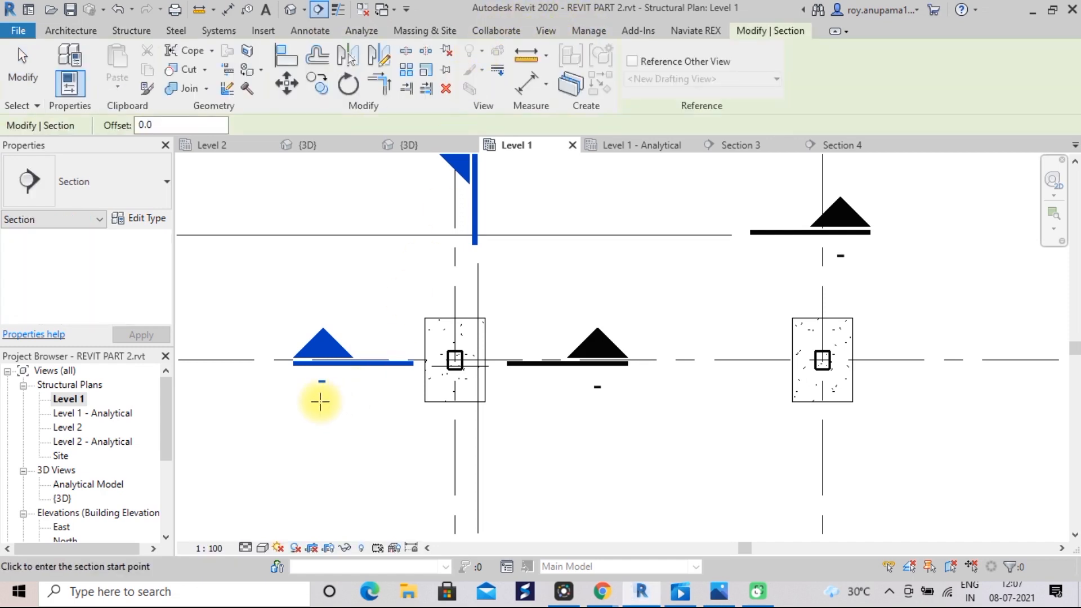
left_click(340, 393)
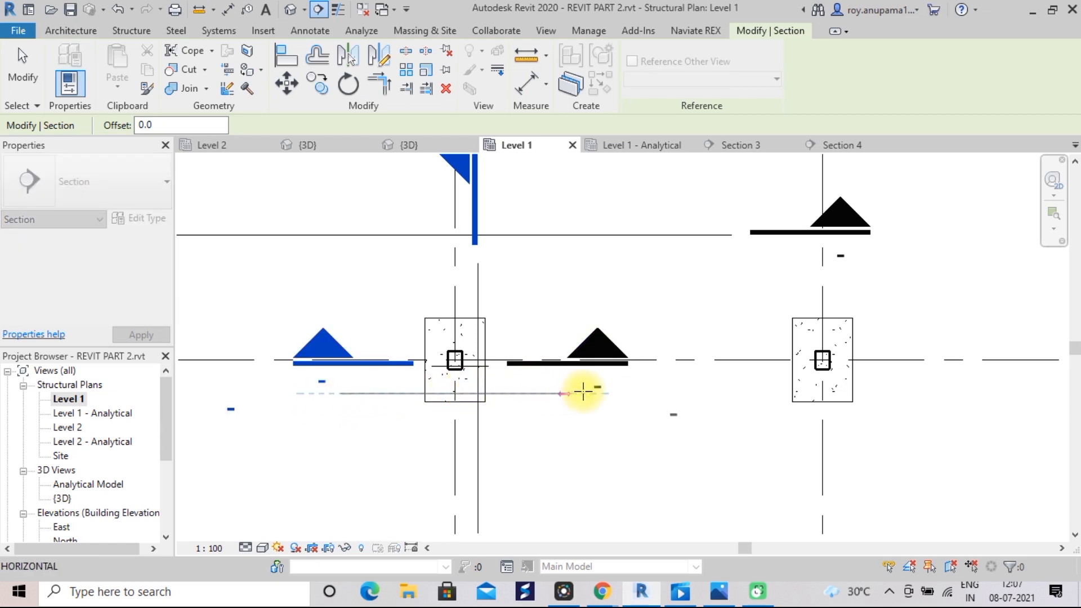
left_click(617, 393)
key("Escape")
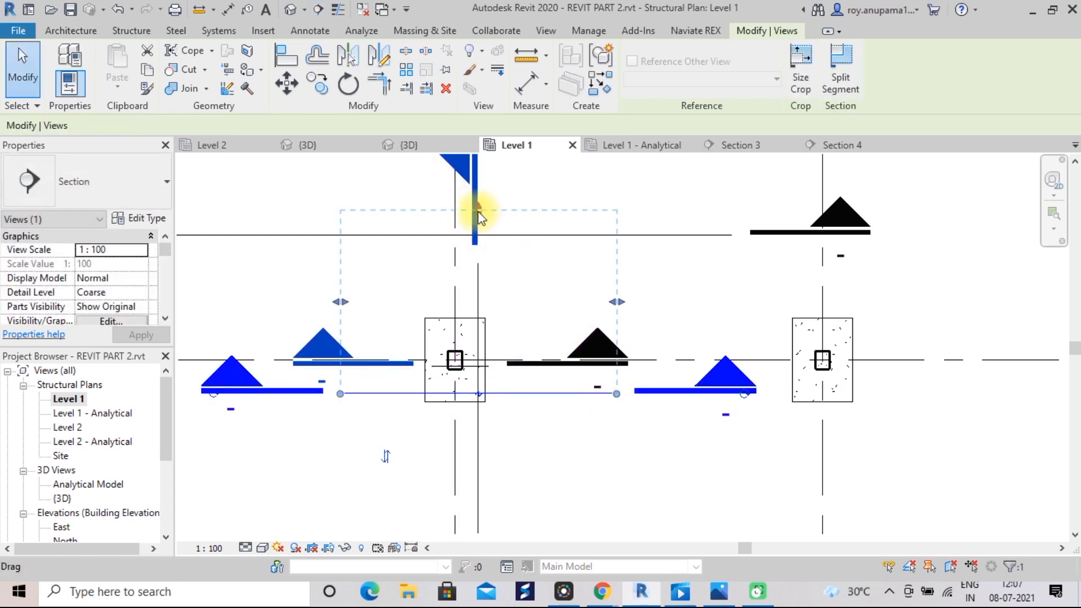
- Shorten the new section's view depth to end just beyond the footing, and open its section view at the footing
left_click_drag(477, 212, 477, 278)
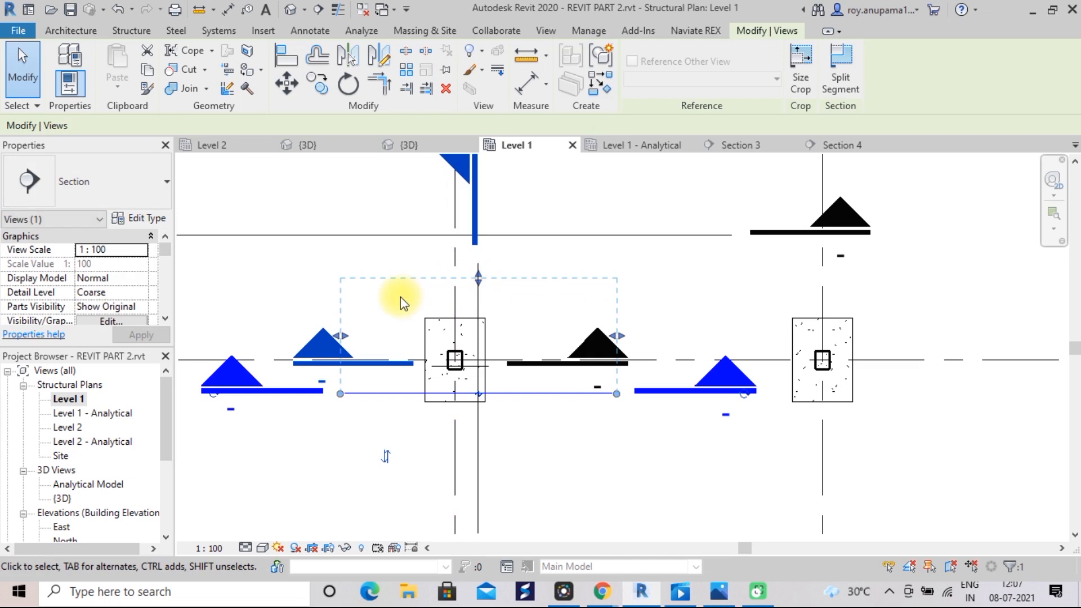
right_click(400, 296)
left_click(459, 253)
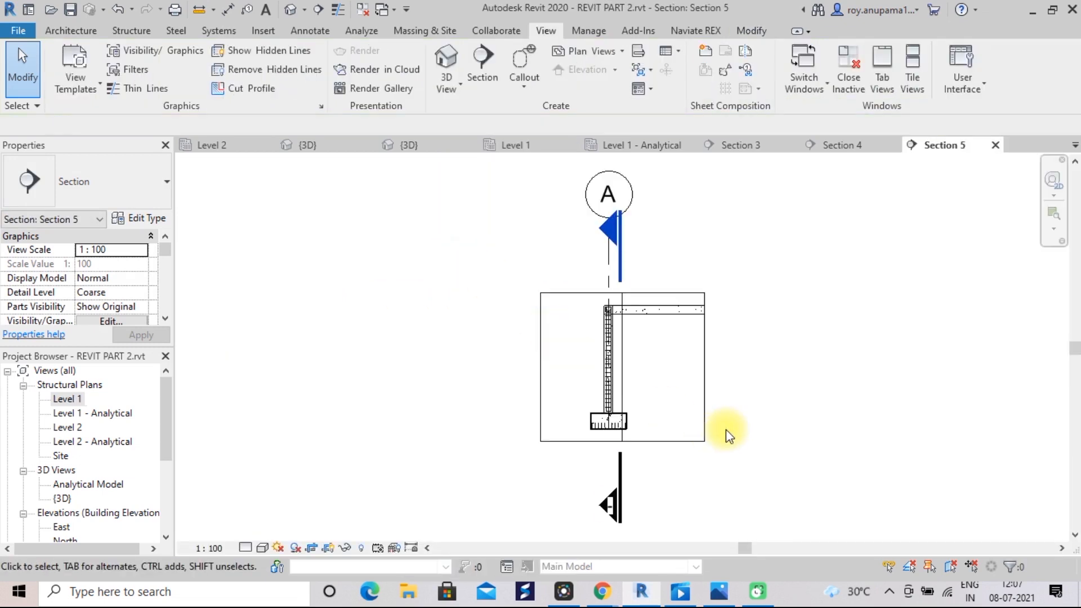
scroll(726, 431, "up", 6)
middle_click_drag(783, 395, 912, 369)
scroll(905, 379, "up", 3)
middle_click_drag(809, 417, 823, 481)
scroll(851, 402, "down", 1)
scroll(850, 405, "down", 1)
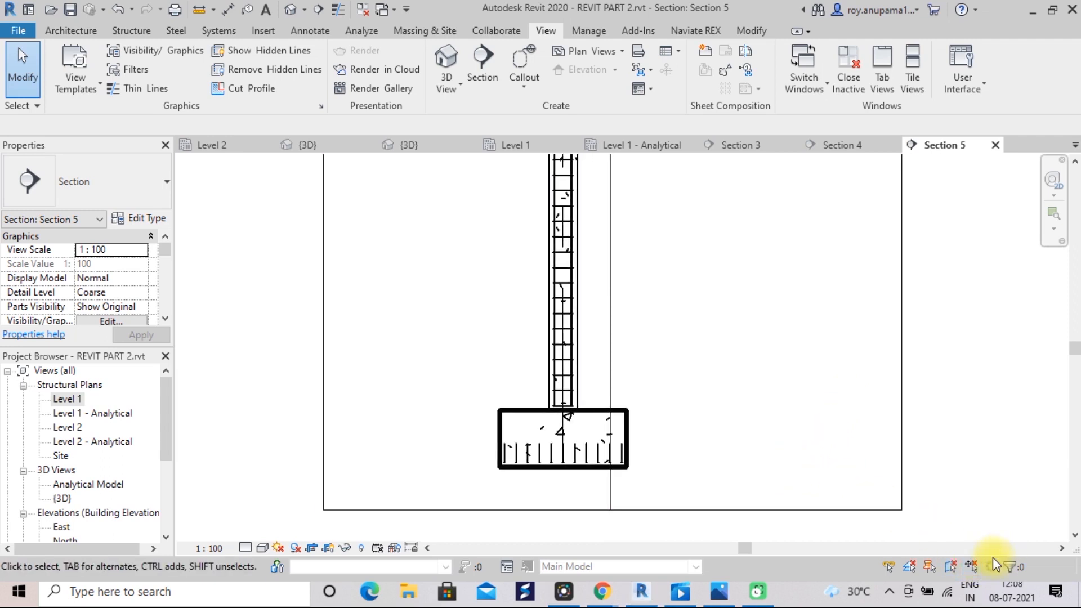
scroll(580, 406, "up", 1)
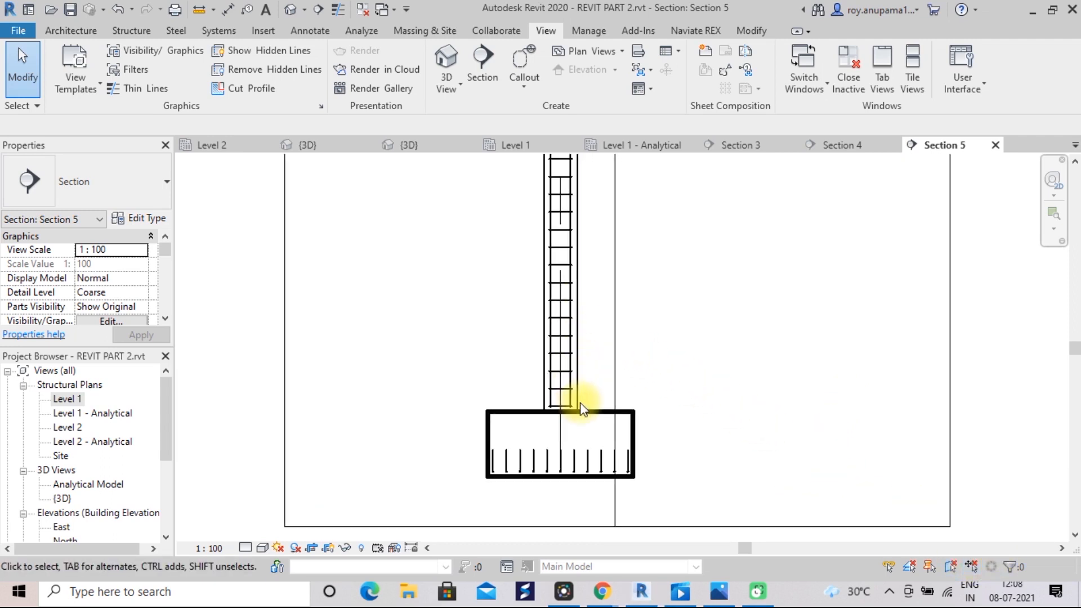
scroll(580, 408, "up", 1)
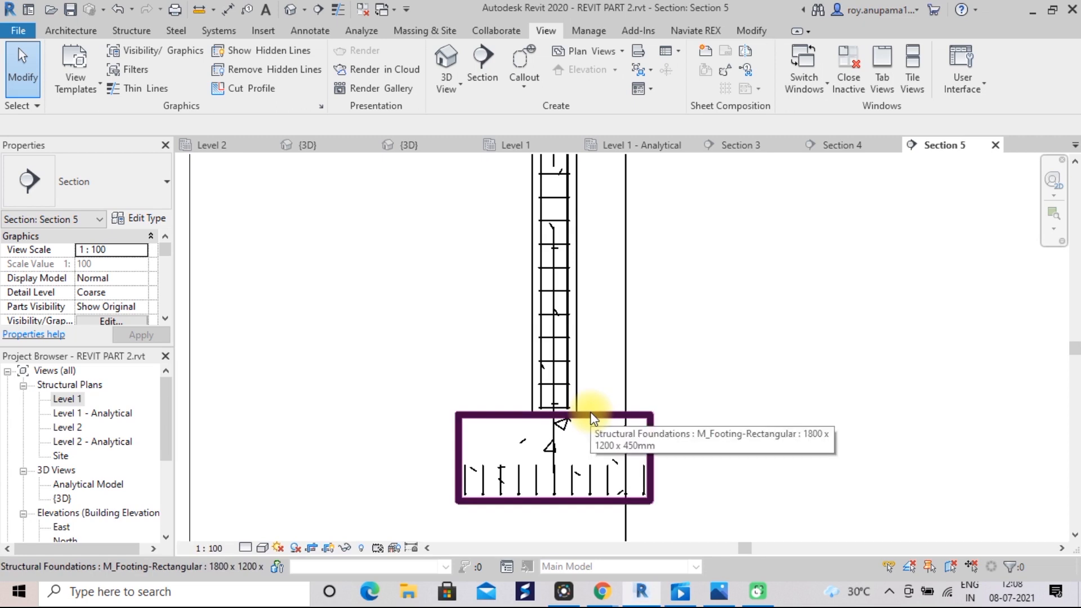
- Sketch a U-shaped 10R bar hosted in the footing along its lower cover line, about 940 mm long with upturned legs about 143 mm high
left_click(592, 414)
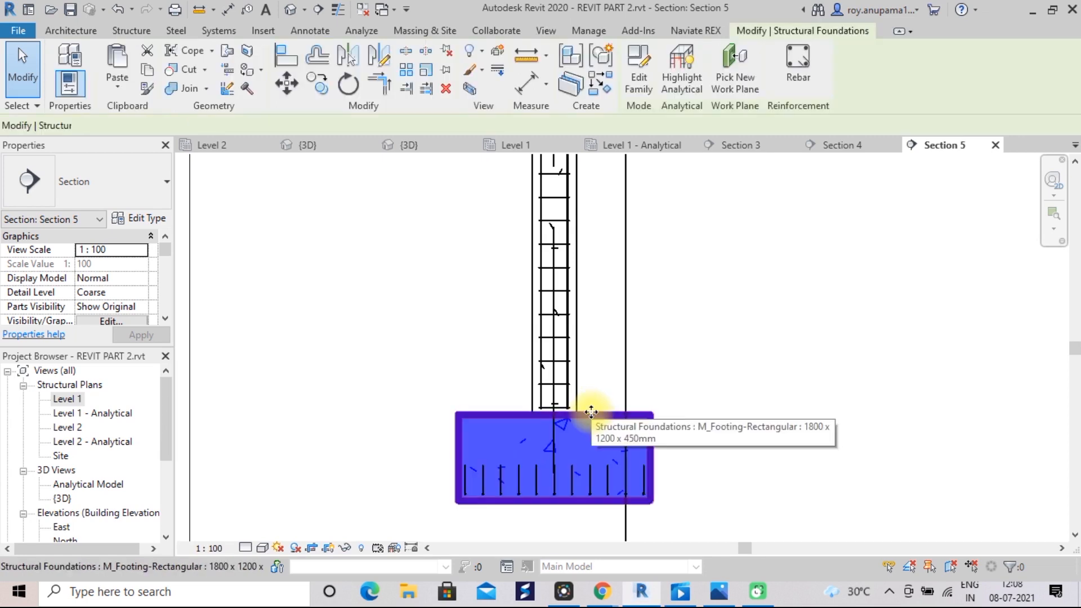
left_click(800, 63)
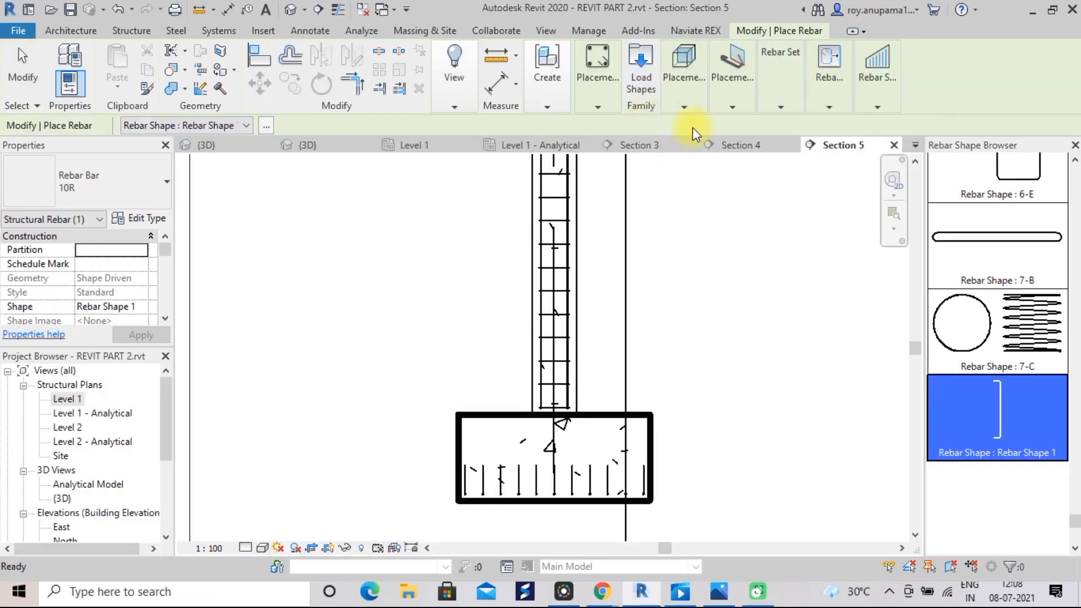
left_click(685, 108)
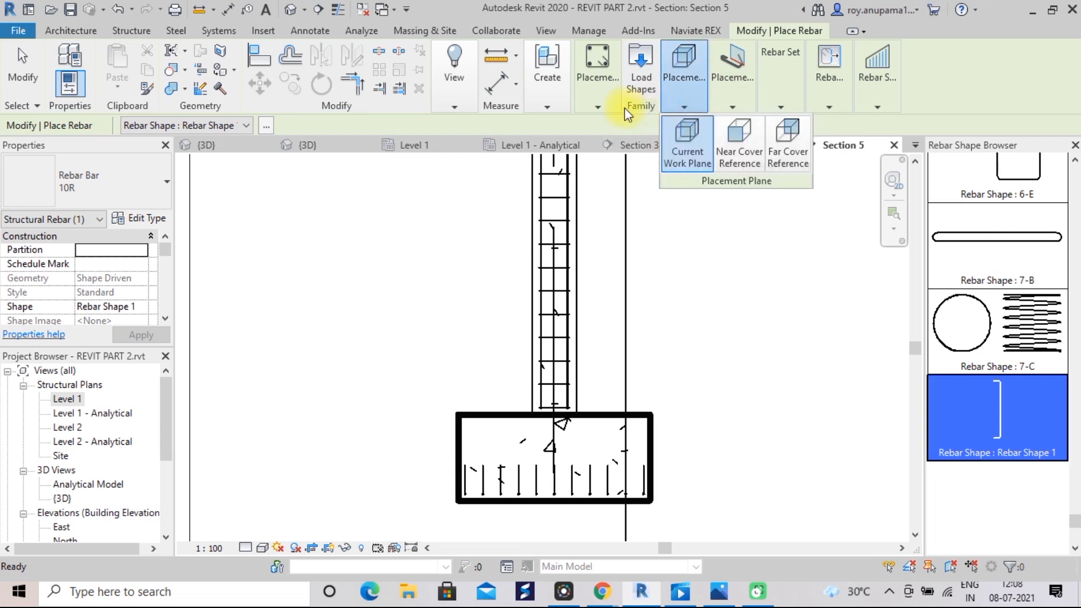
left_click(597, 107)
left_click(637, 149)
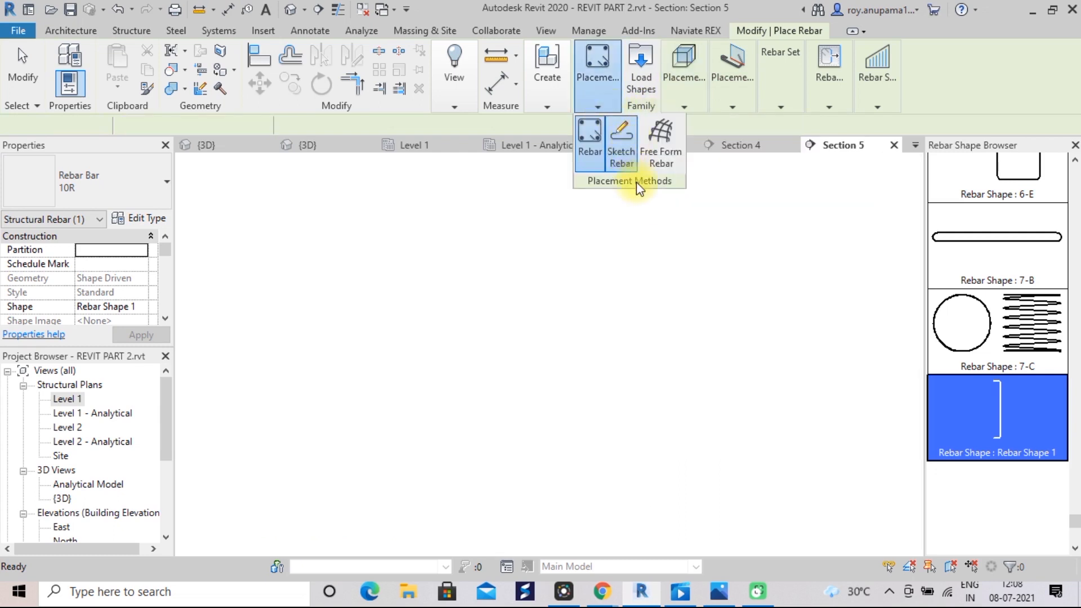
scroll(670, 329, "up", 2)
left_click(598, 371)
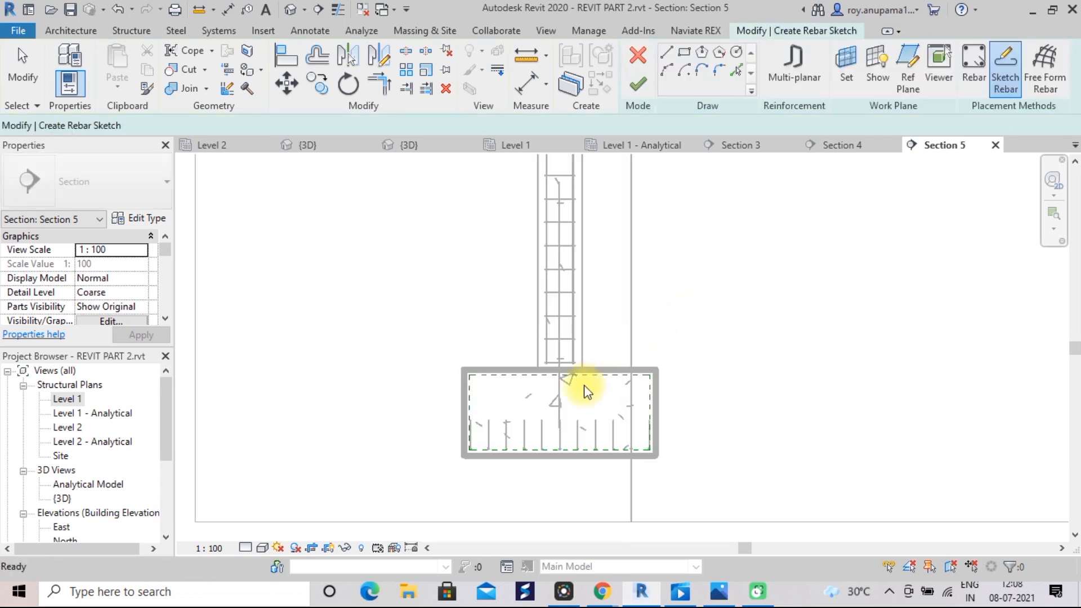
scroll(559, 414, "up", 1)
scroll(560, 414, "up", 1)
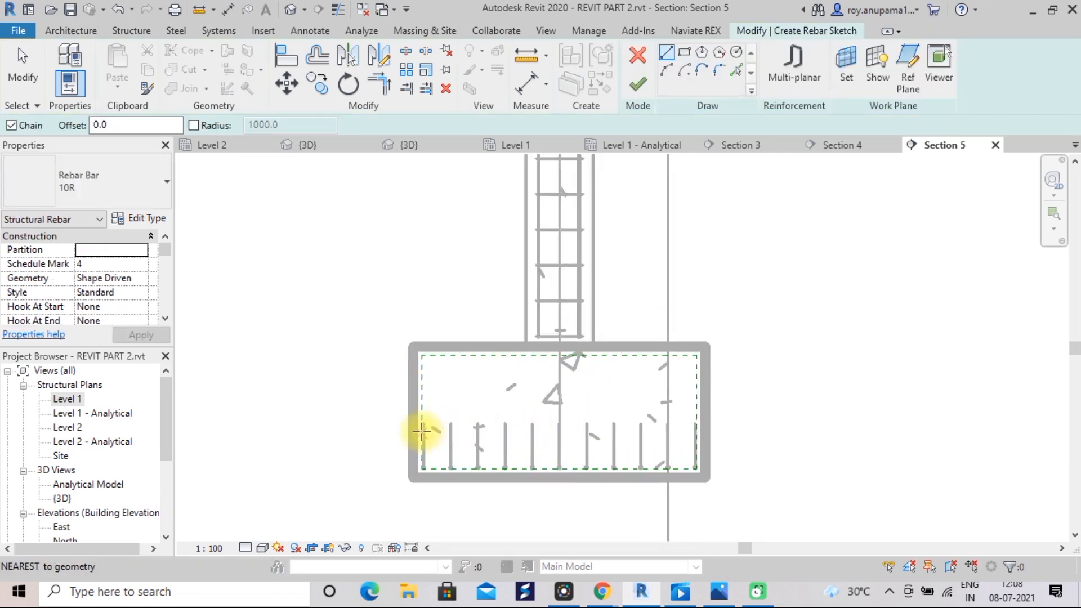
scroll(419, 428, "up", 1)
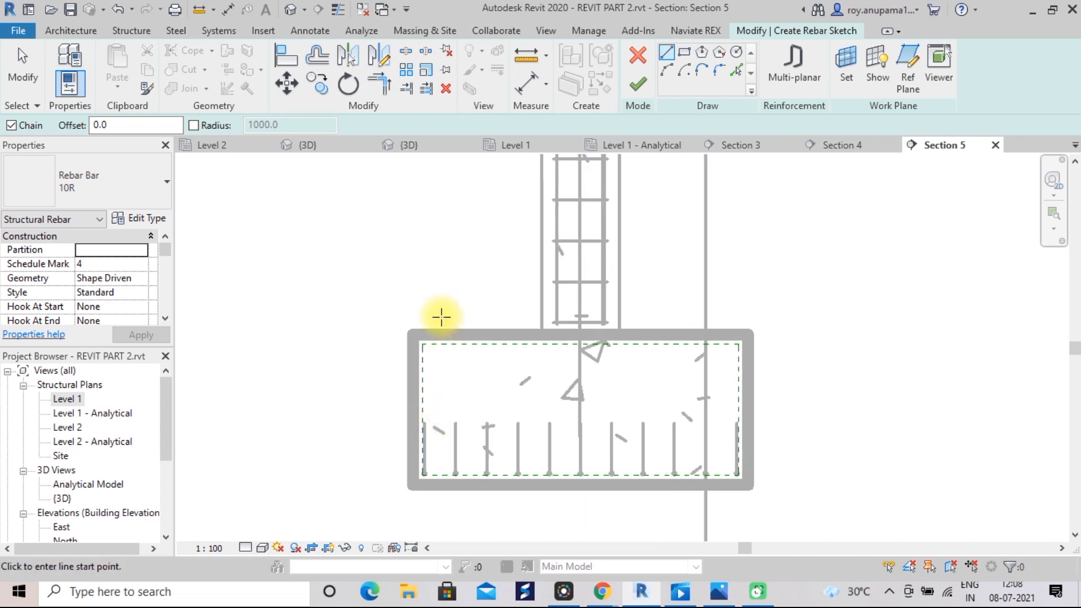
scroll(442, 314, "down", 1)
scroll(476, 317, "down", 1)
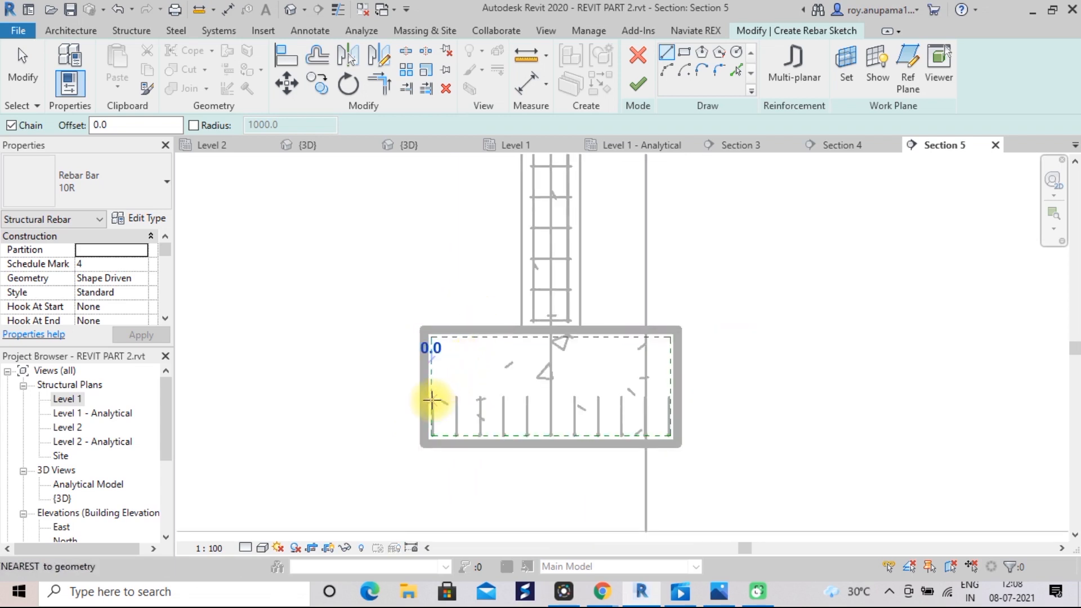
left_click(431, 401)
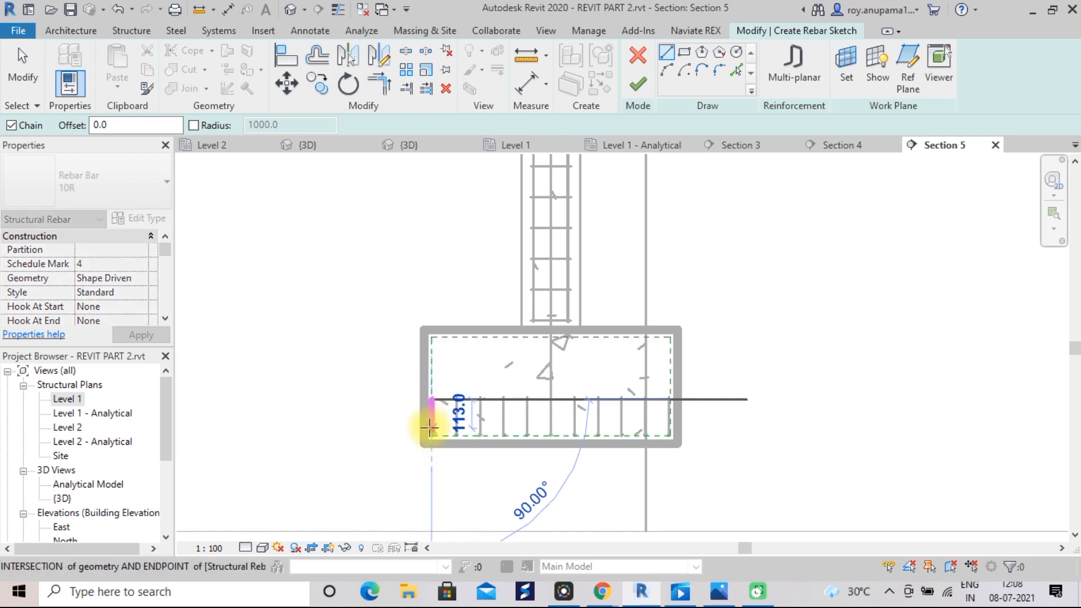
left_click(431, 434)
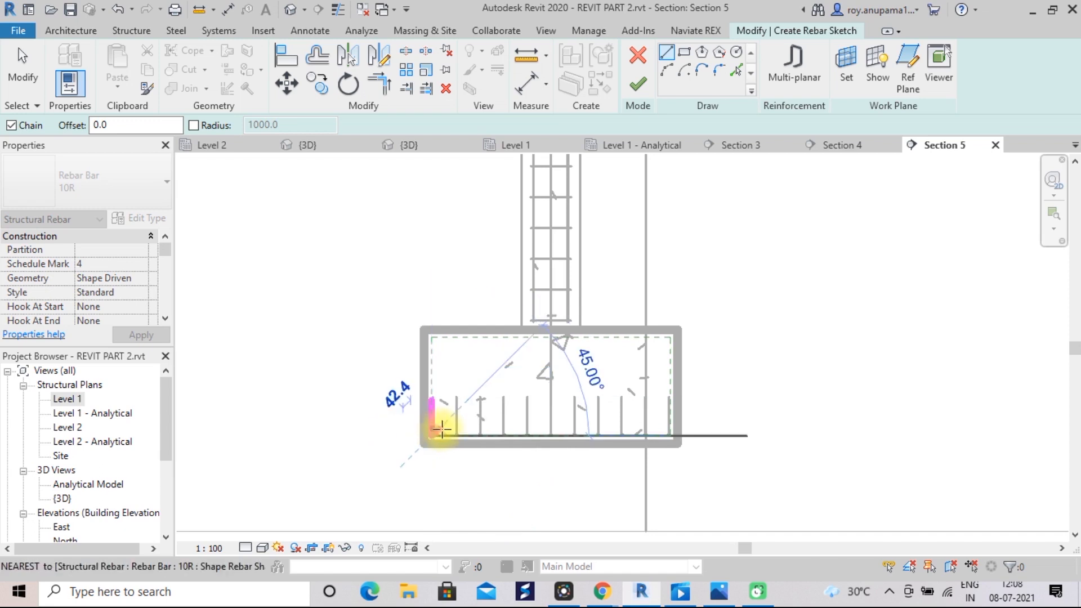
left_click(668, 435)
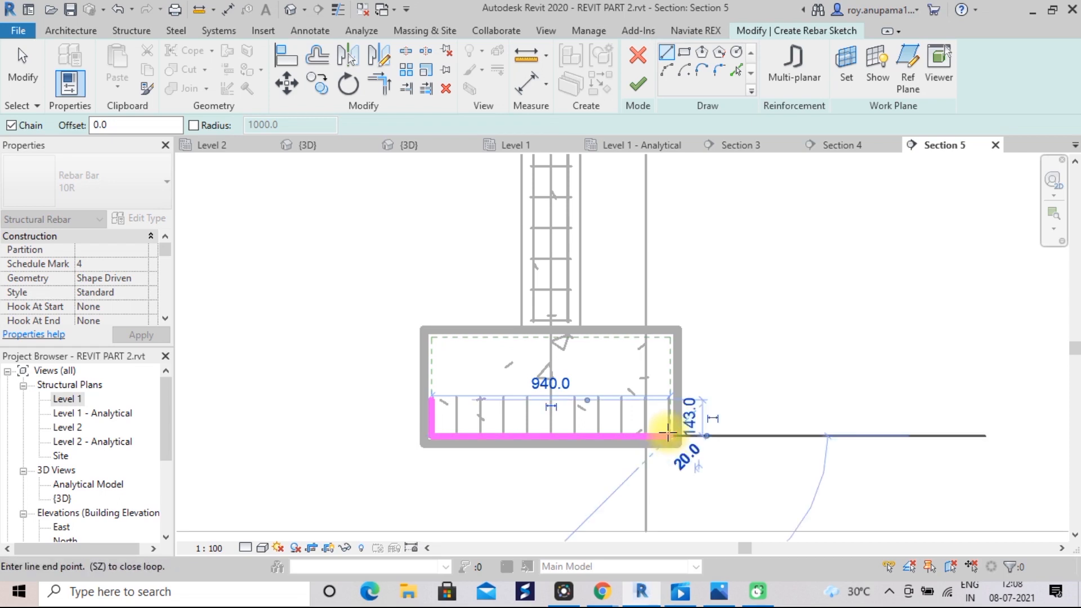
left_click(666, 401)
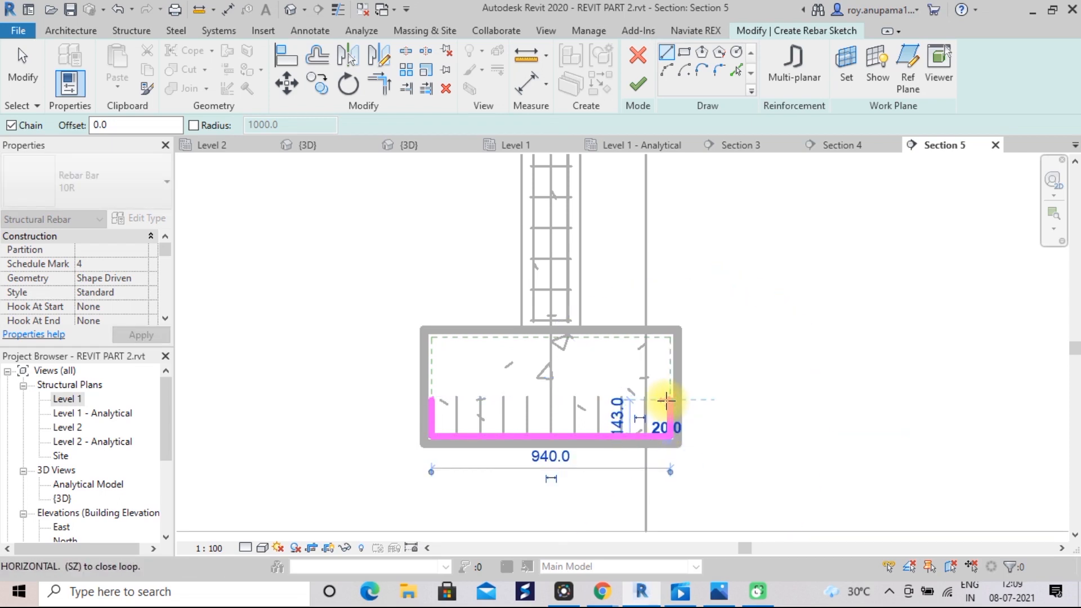
left_click(642, 85)
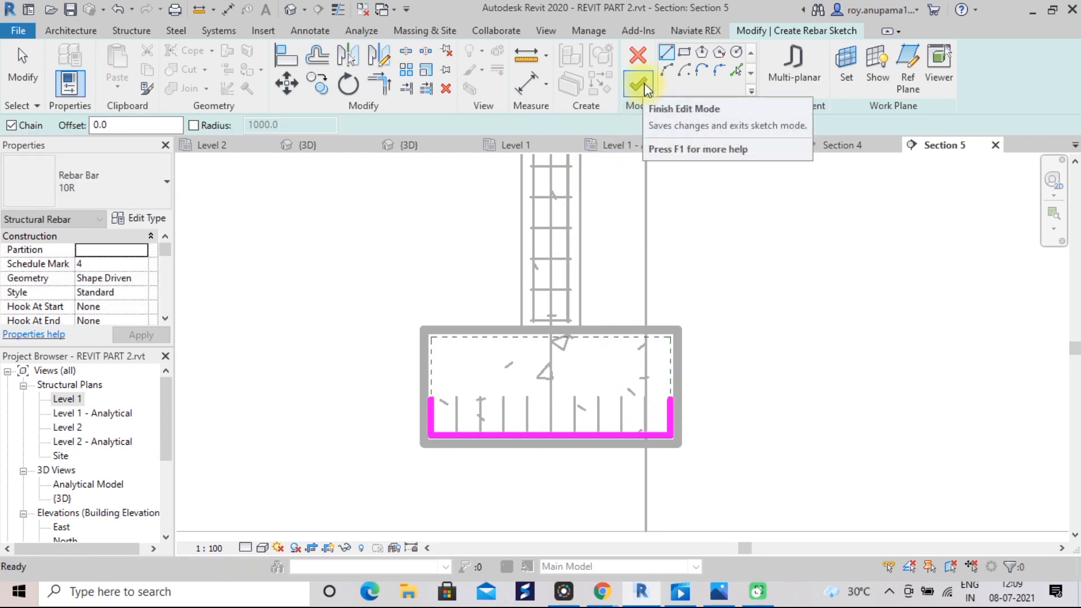
left_click(640, 85)
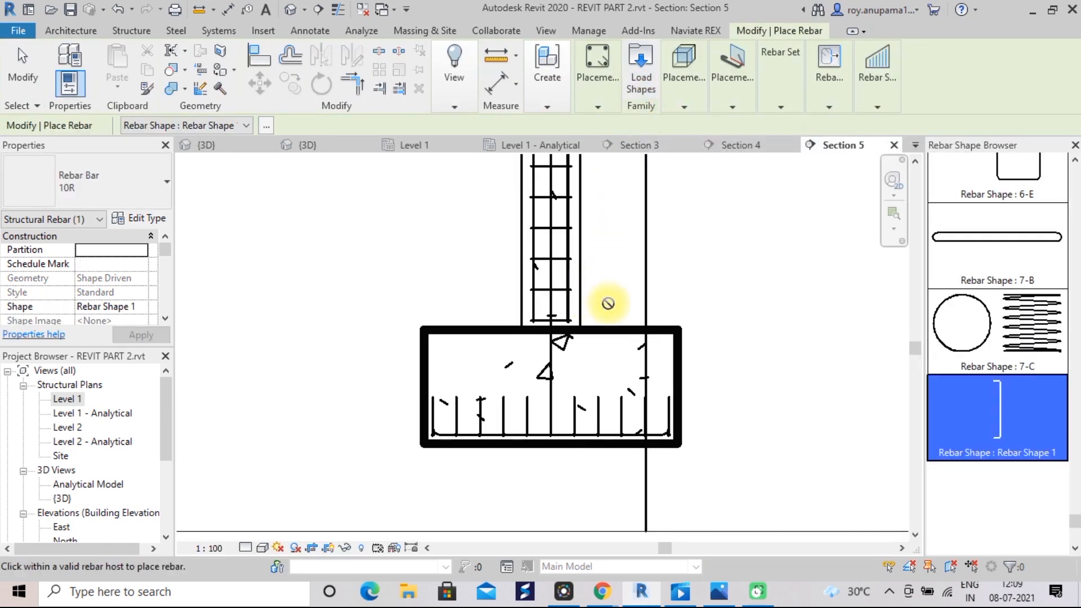
scroll(616, 304, "up", 1)
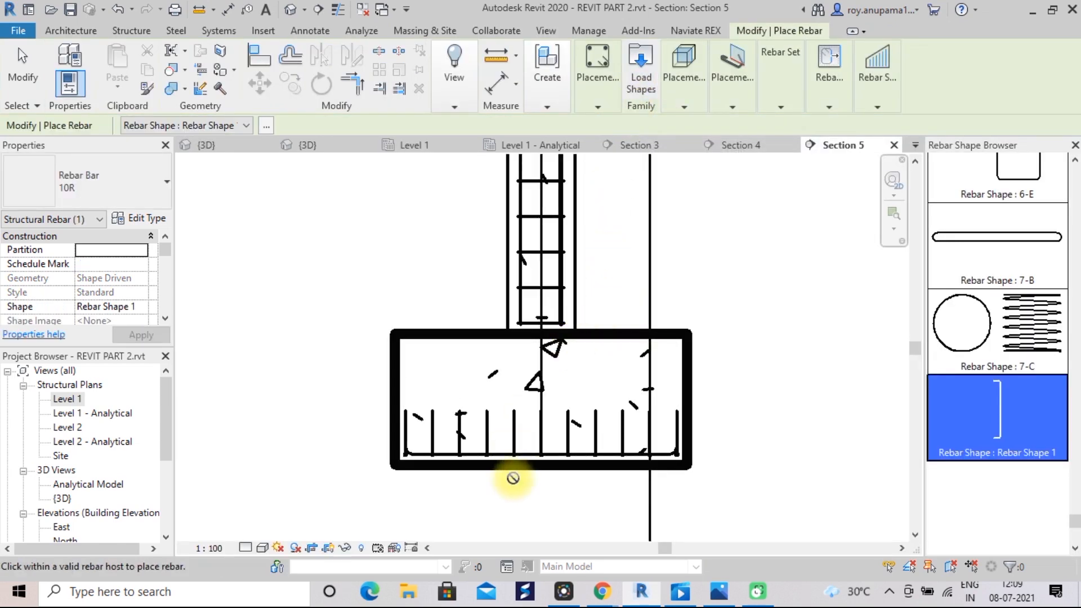
left_click(509, 460)
key("Escape")
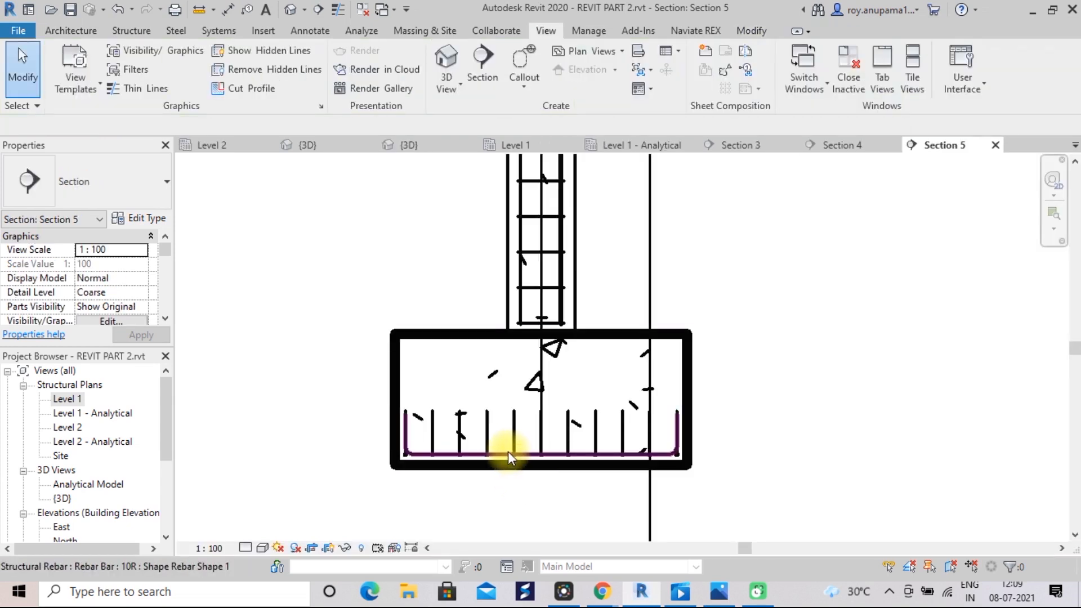
- Distribute the U-shaped bar along the footing's bottom in Section 5 with the Maximum Spacing layout at 100 mm
left_click(507, 451)
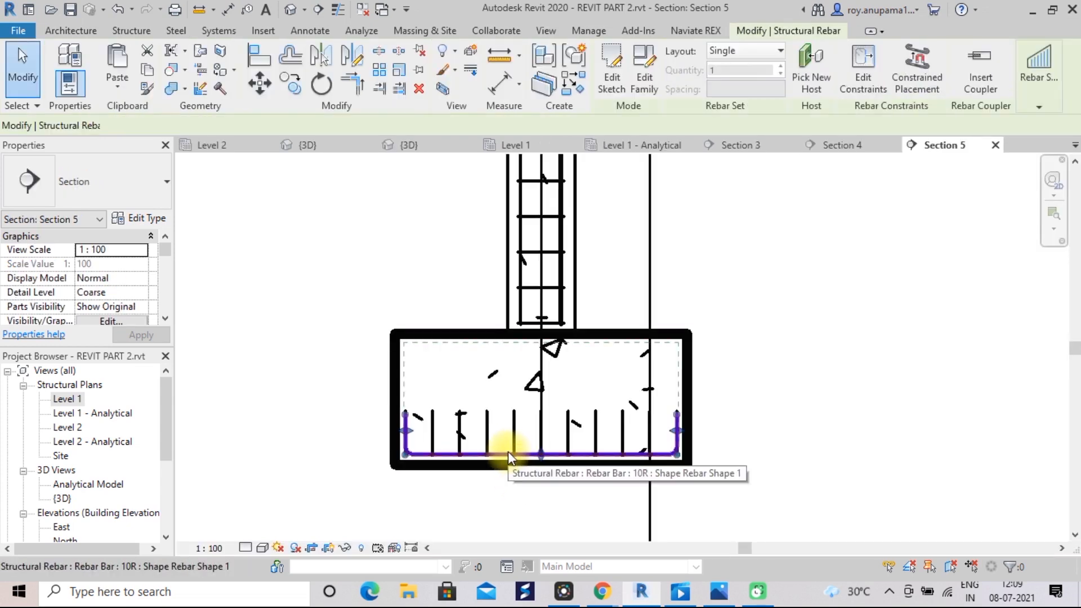
left_click(779, 50)
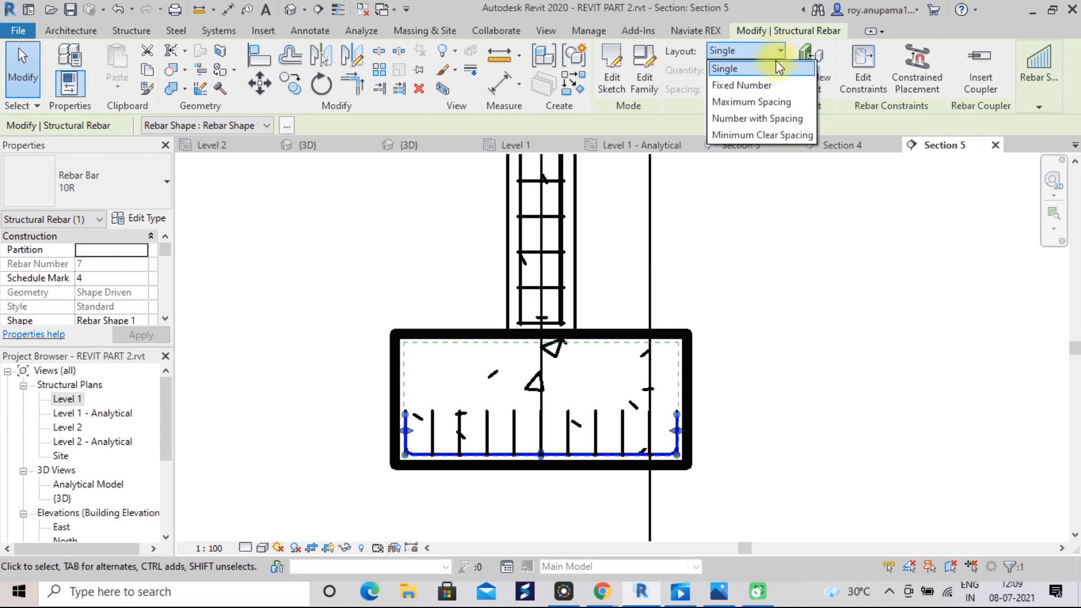
left_click(768, 103)
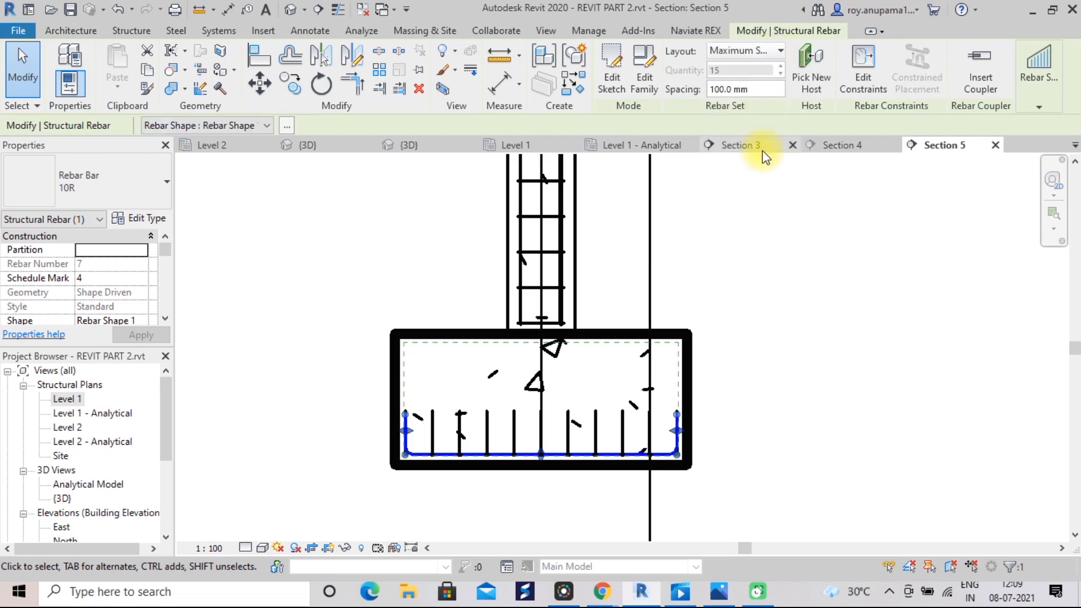
left_click(768, 295)
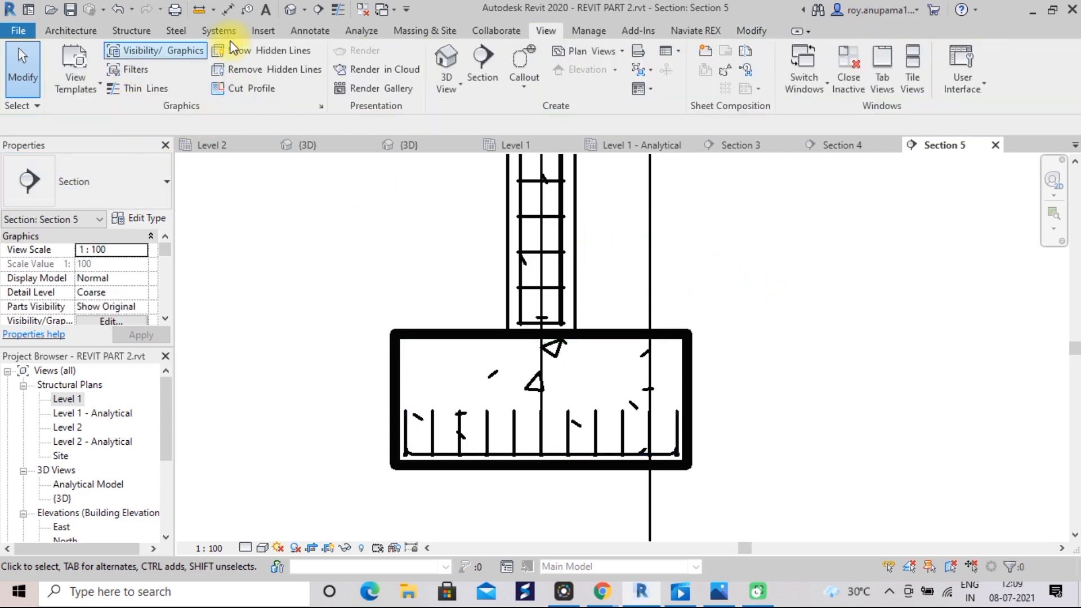
- Examine the footing's bottom reinforcement grate in the 3D view and compare it with the isolated-footing reference image in Photos
left_click(290, 9)
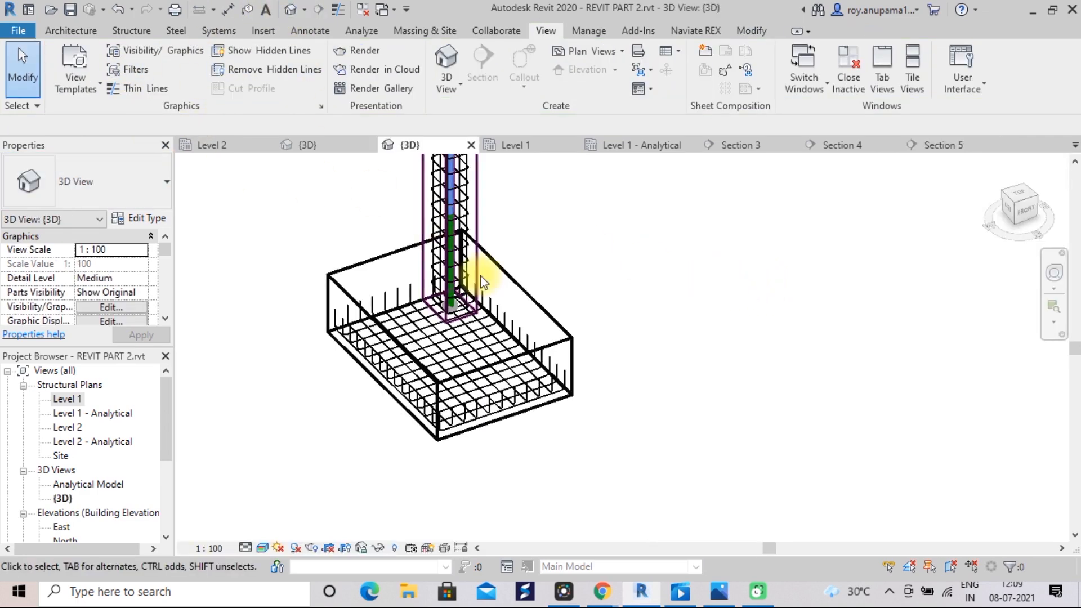
scroll(604, 311, "up", 4)
middle_click_drag(597, 327, 712, 306)
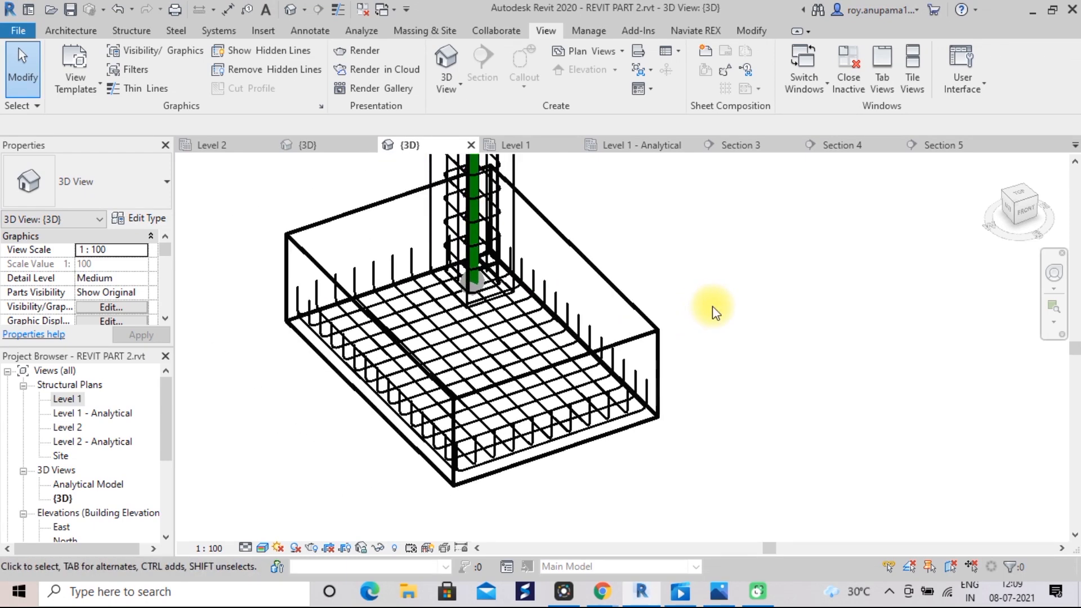
middle_click_drag(711, 306, 794, 322)
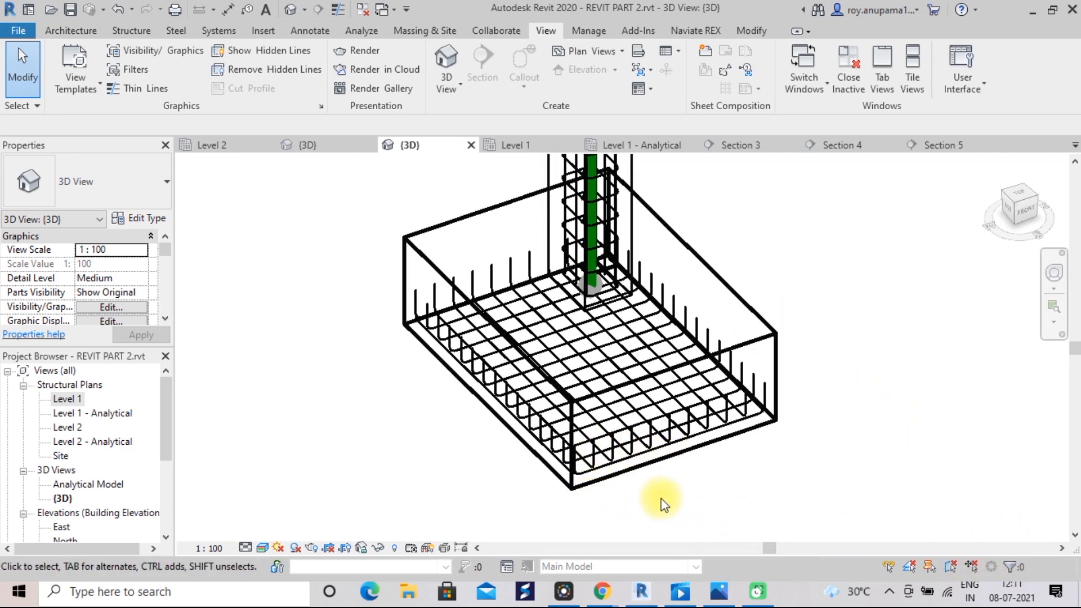
scroll(656, 501, "up", 2)
scroll(651, 481, "down", 2)
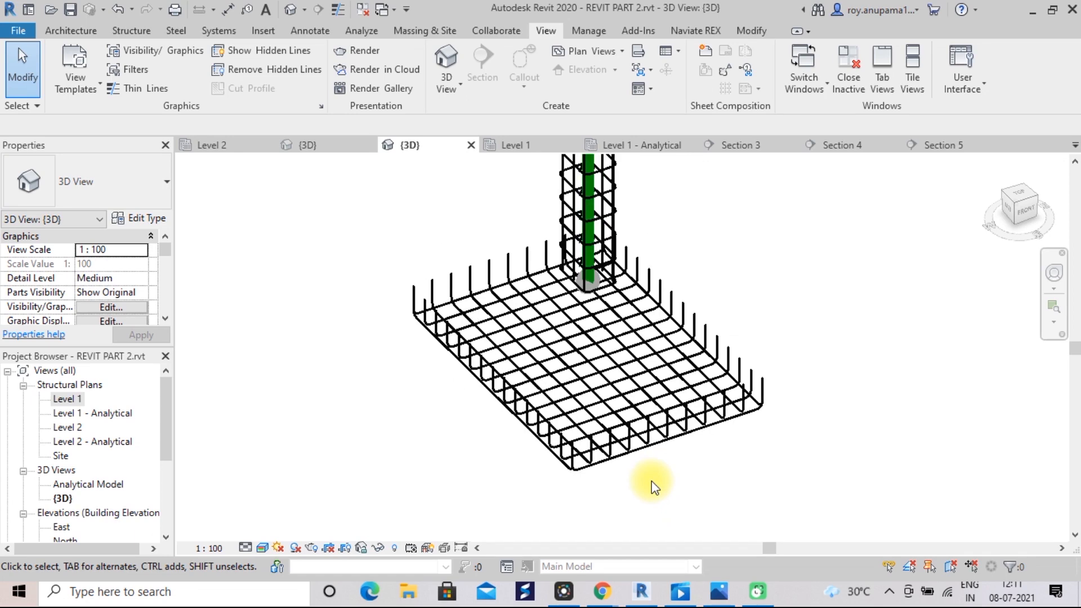
left_click(720, 590)
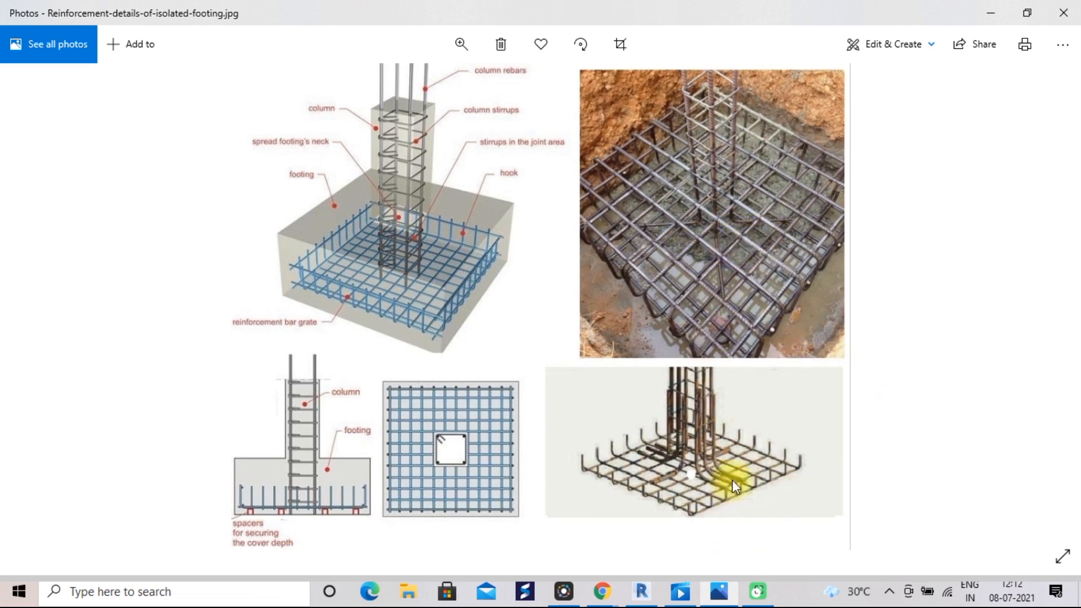
left_click(722, 593)
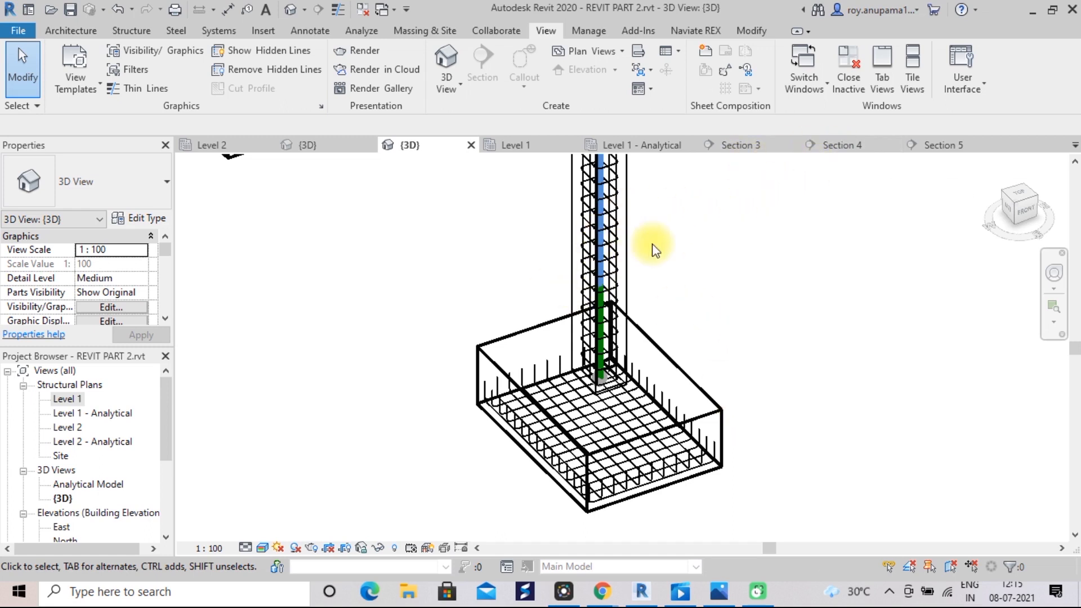
- In Section 4, sketch an inverted U-shaped 10R bar hosted in the footing along its upper cover line, about 1340 mm long with legs about 235 mm
left_click(860, 147)
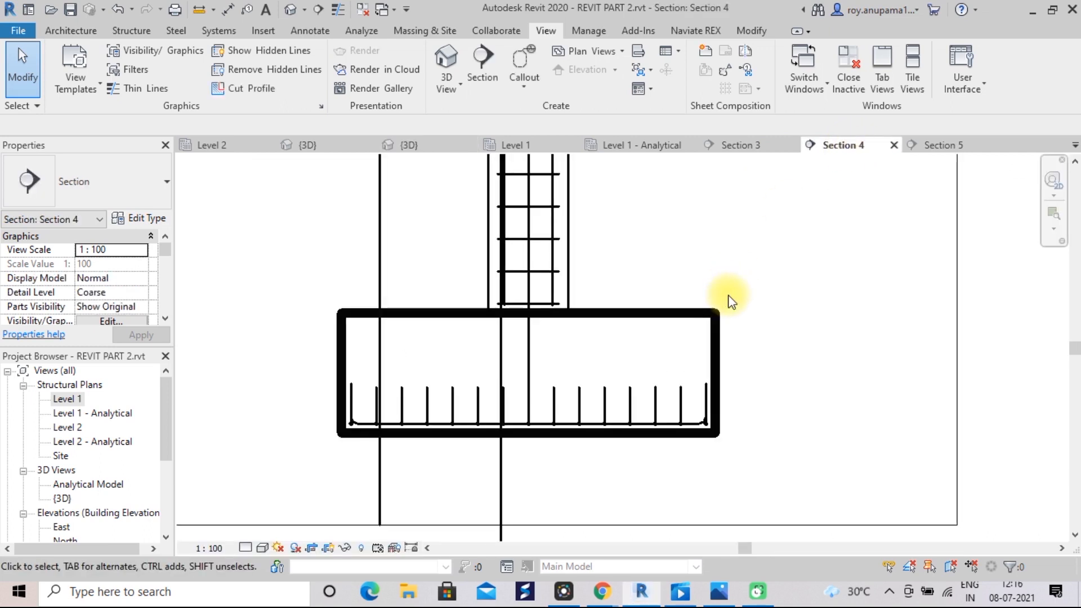
scroll(726, 302, "down", 1)
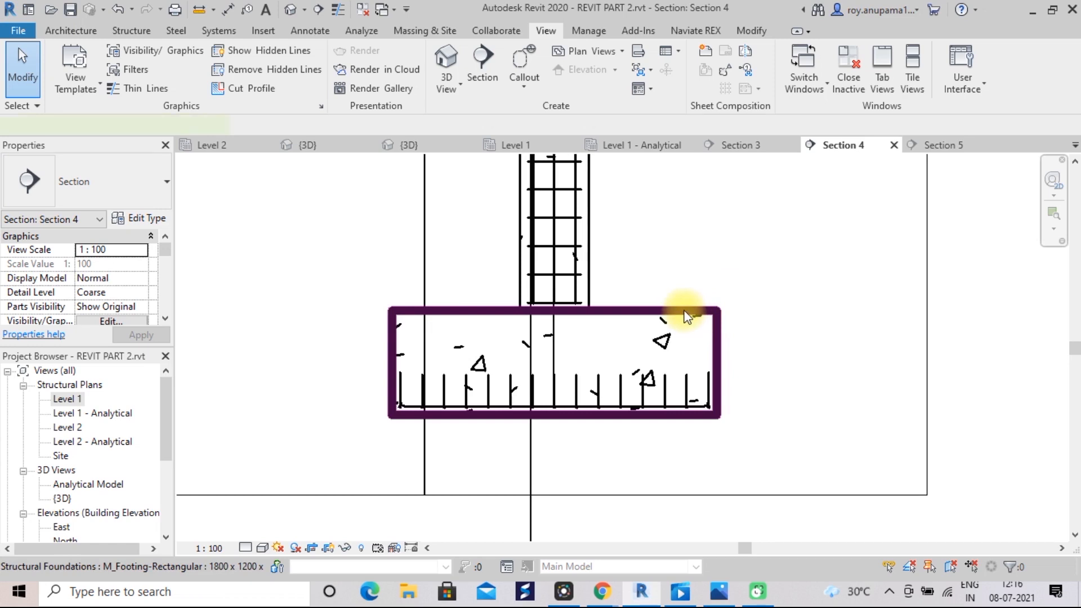
left_click(687, 316)
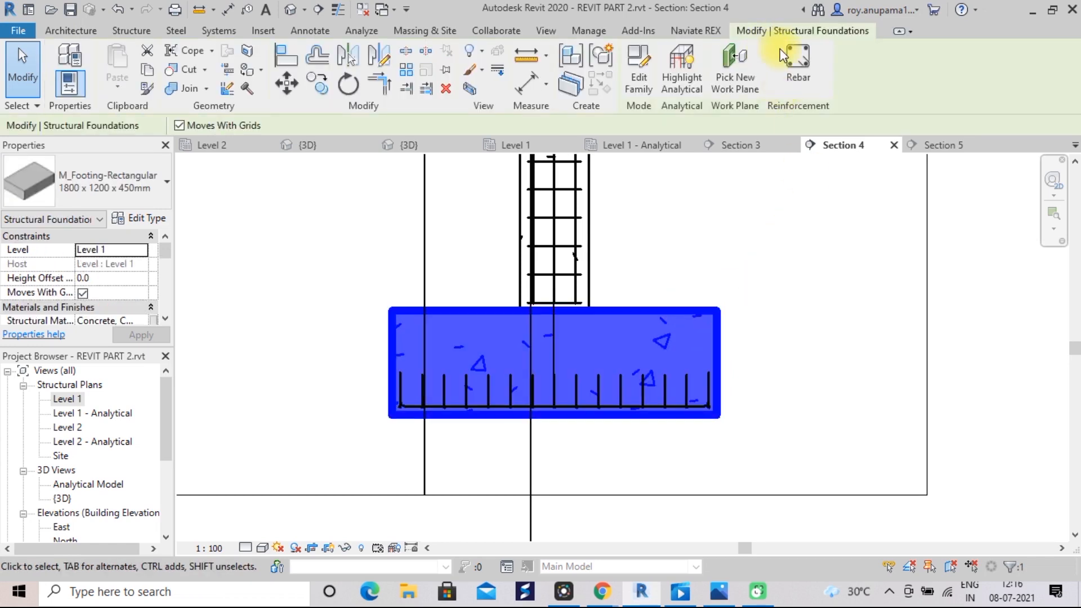
left_click(800, 58)
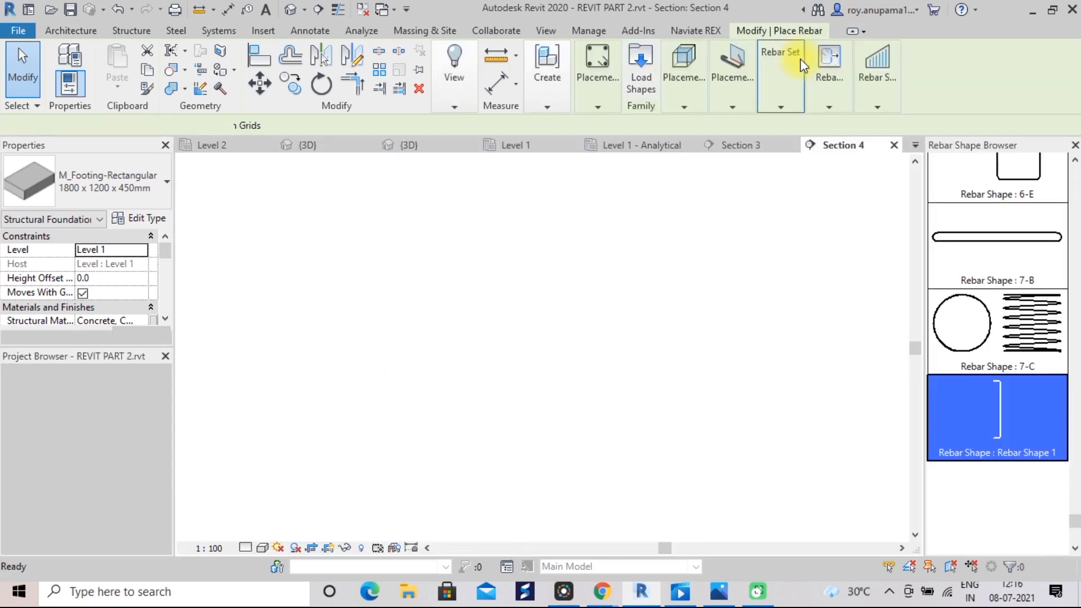
left_click(685, 107)
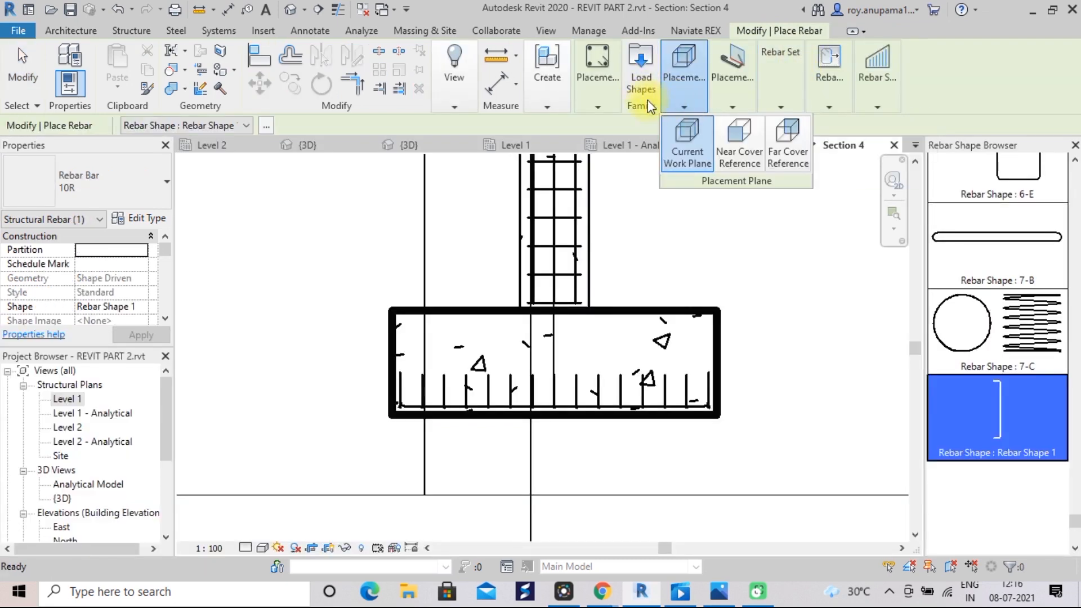
left_click(608, 107)
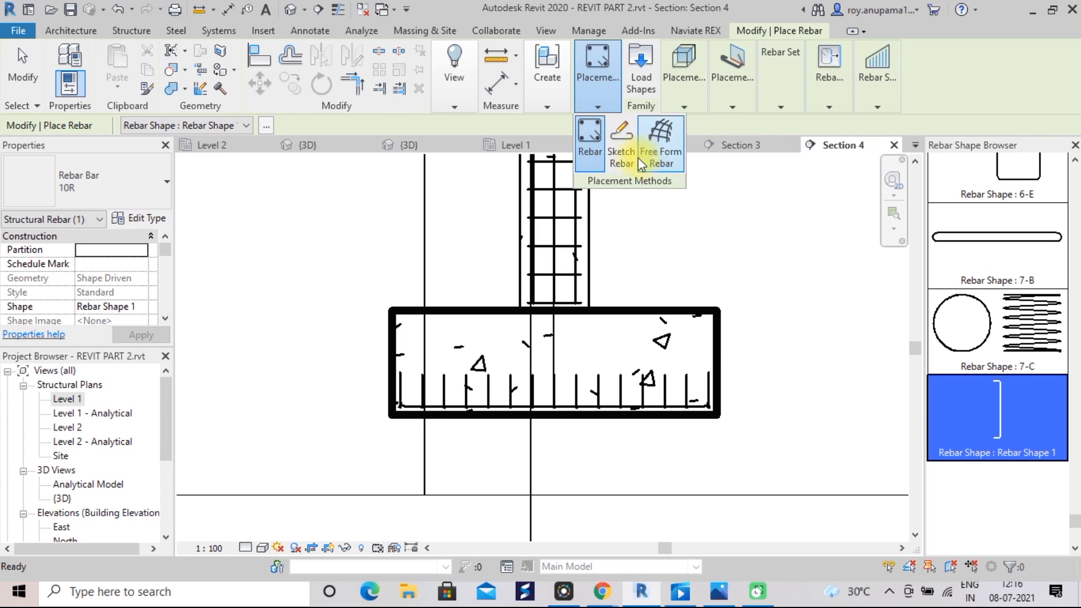
left_click(621, 154)
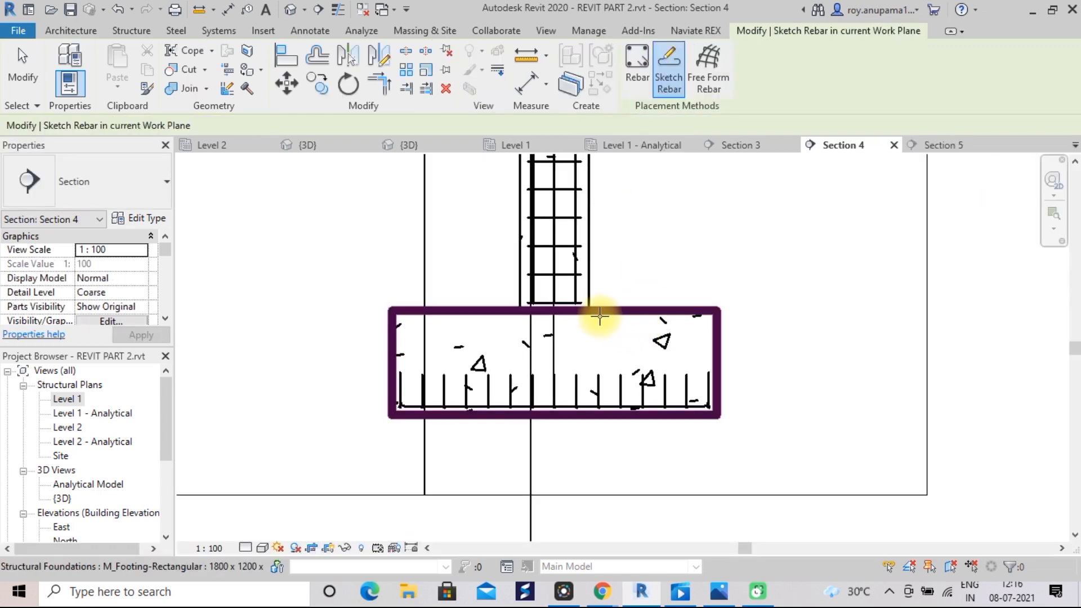
left_click(599, 314)
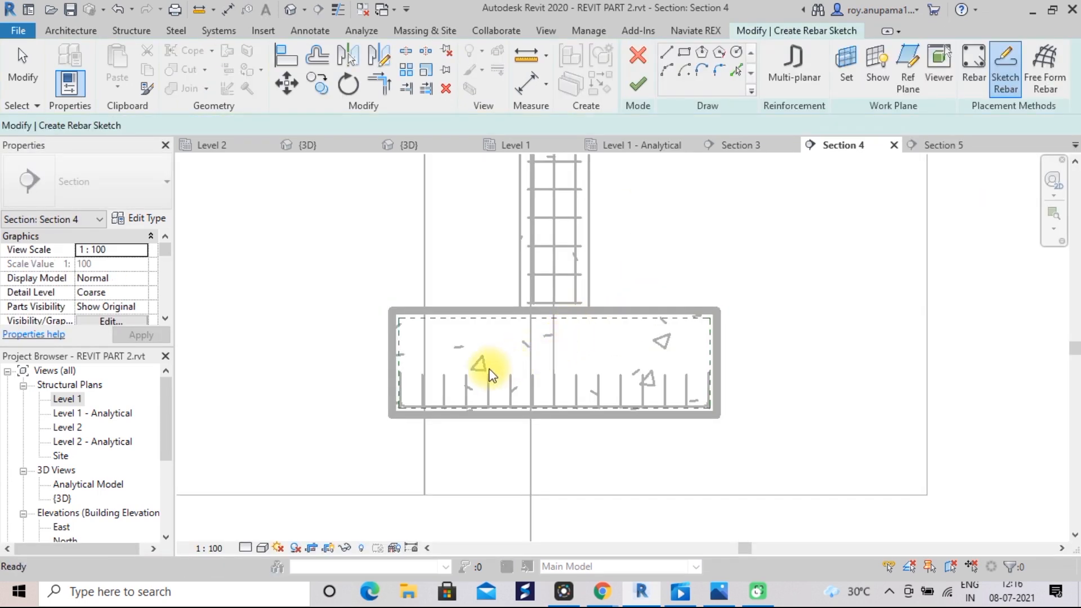
scroll(484, 369, "up", 3)
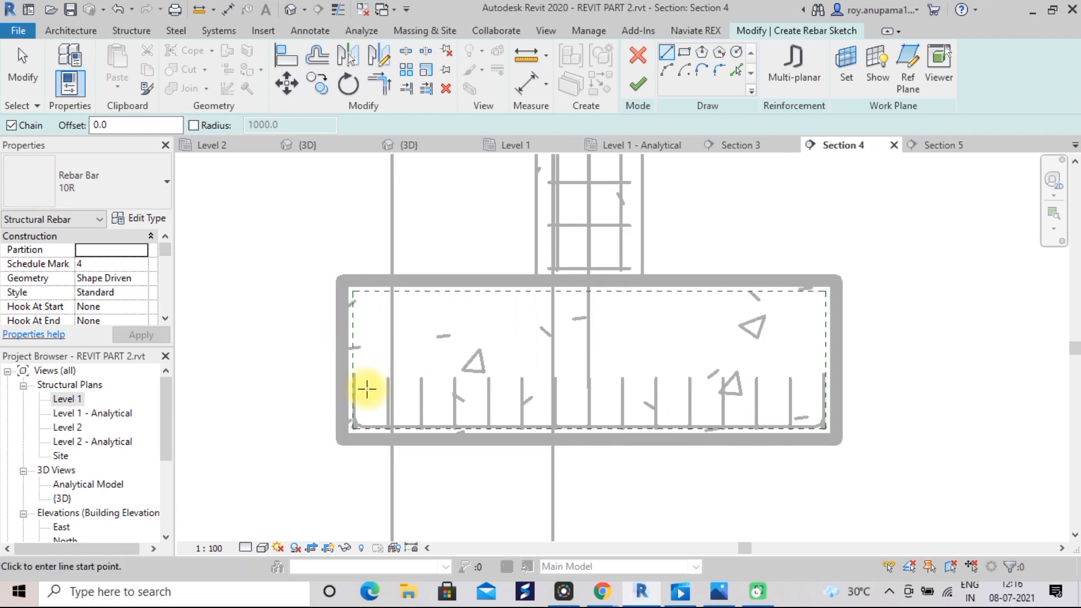
left_click(352, 373)
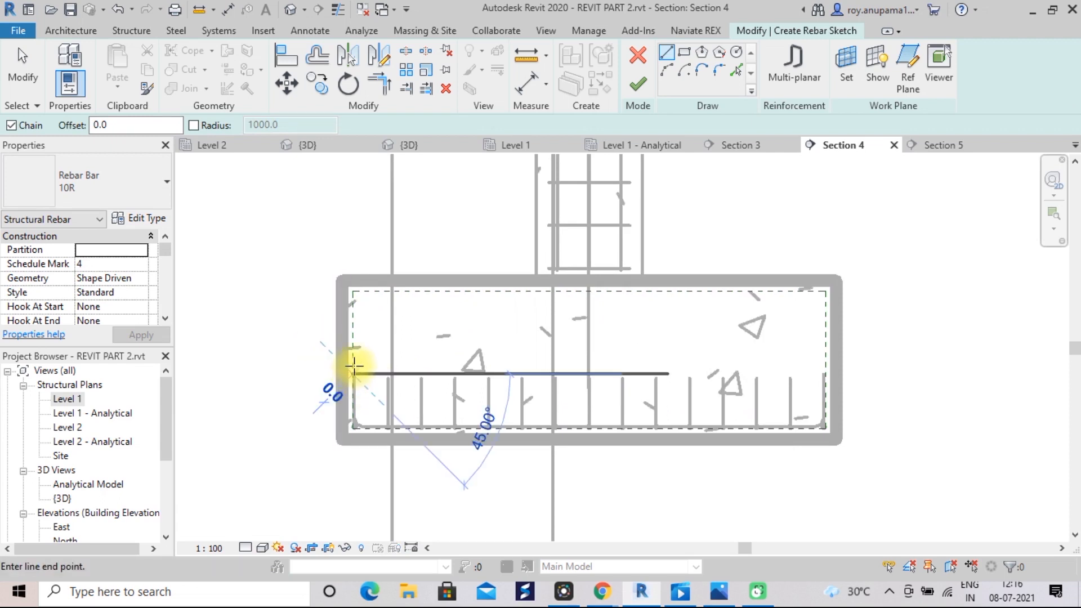
left_click(351, 293)
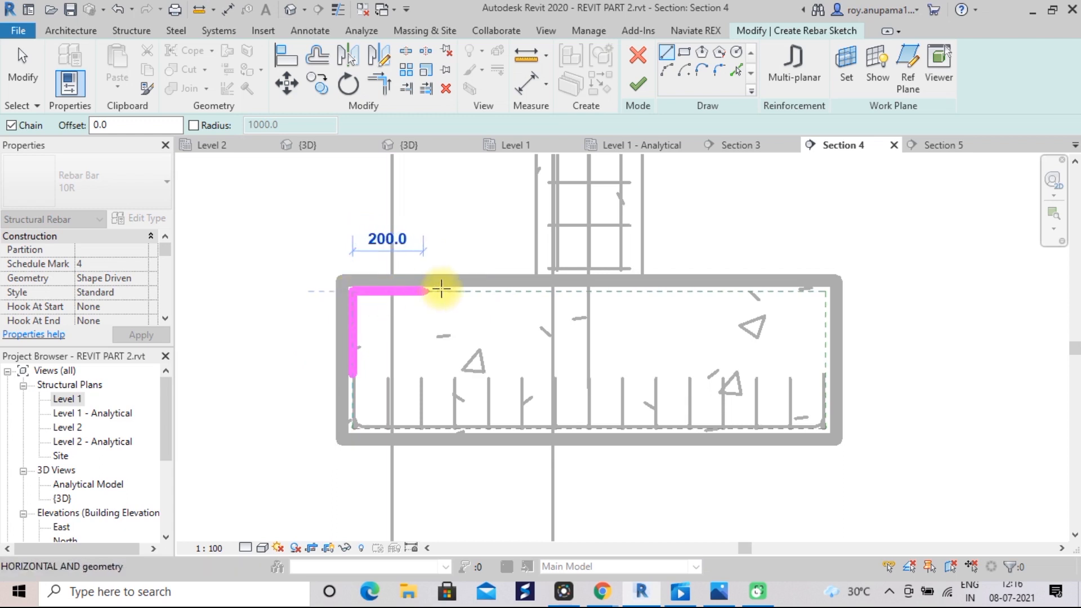
left_click(828, 291)
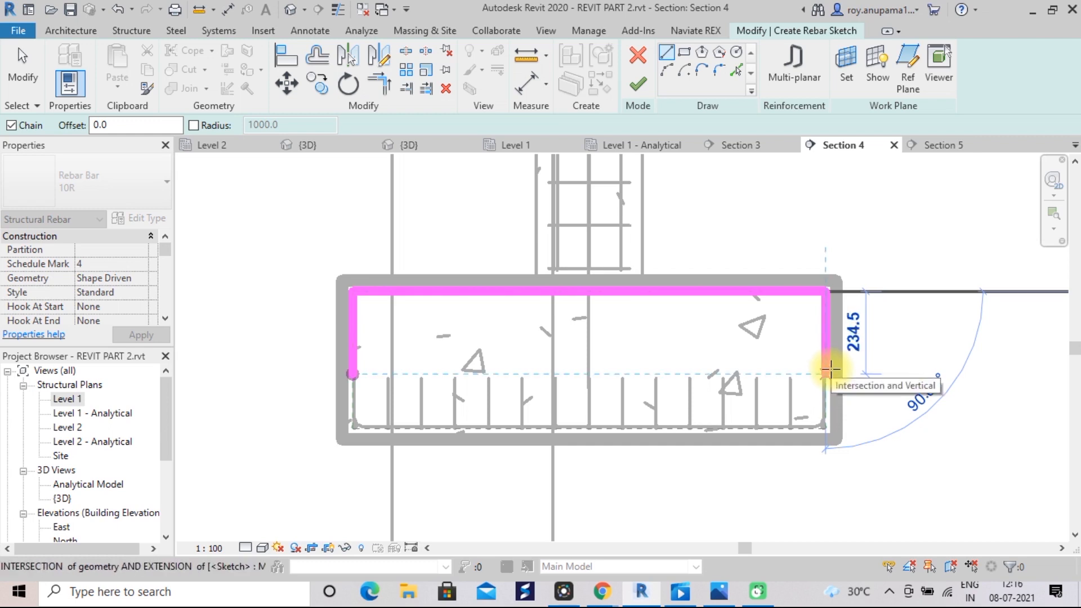
left_click(830, 369)
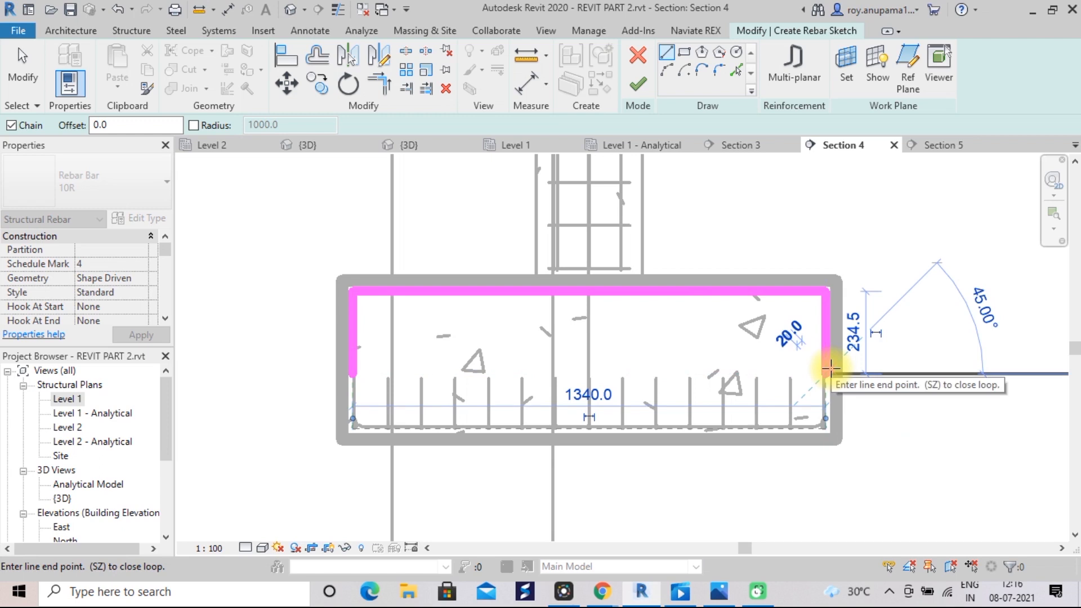
key("Escape")
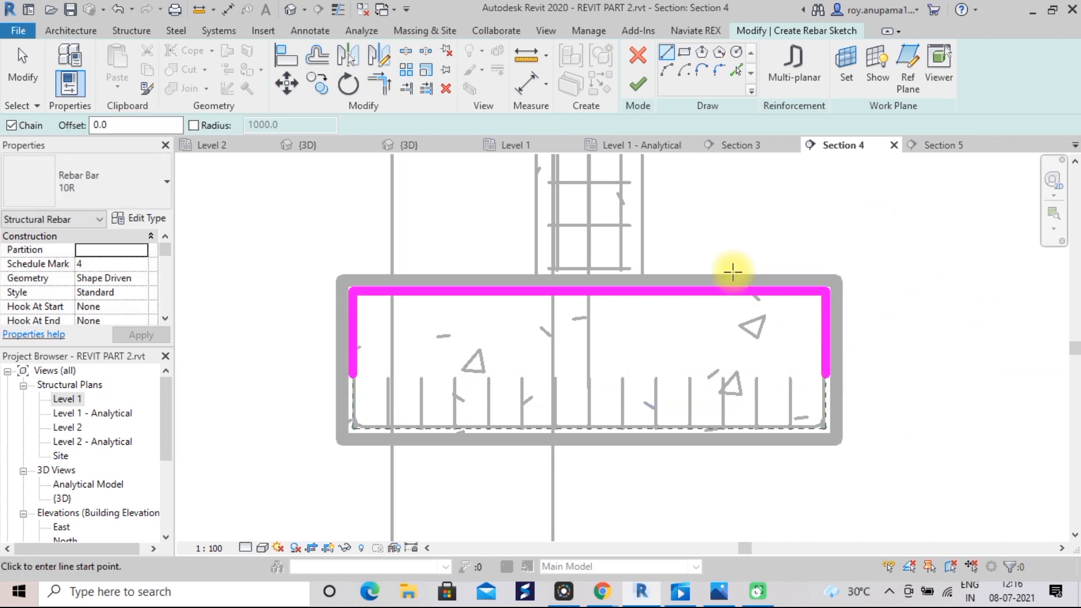
left_click(637, 86)
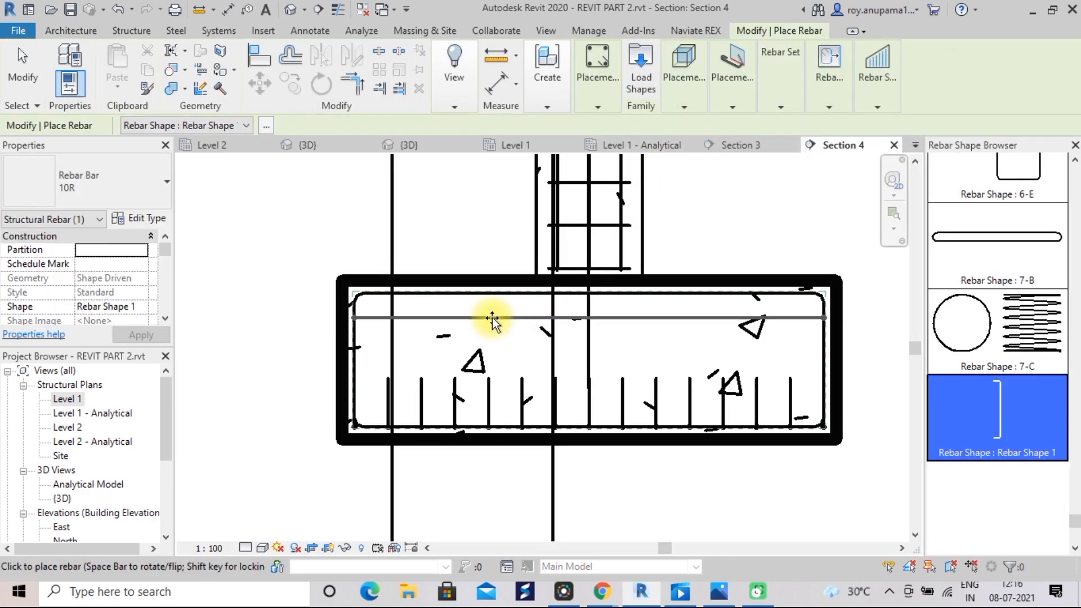
key("Escape")
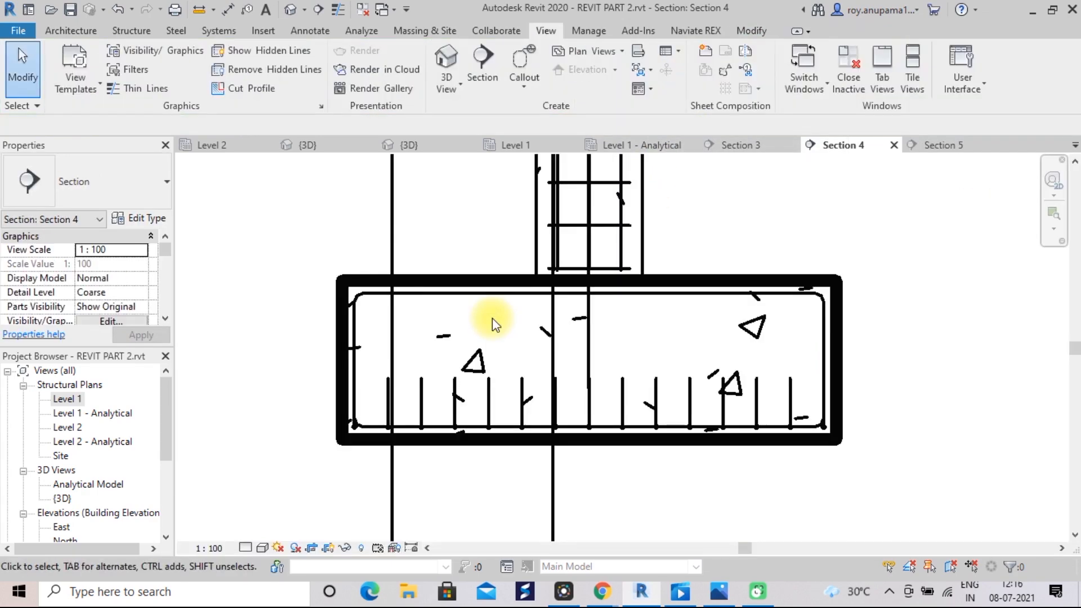
- Distribute the inverted U-shaped top bar across the footing with the Maximum Spacing layout at 100 mm, and inspect the footing in 3D
left_click(450, 292)
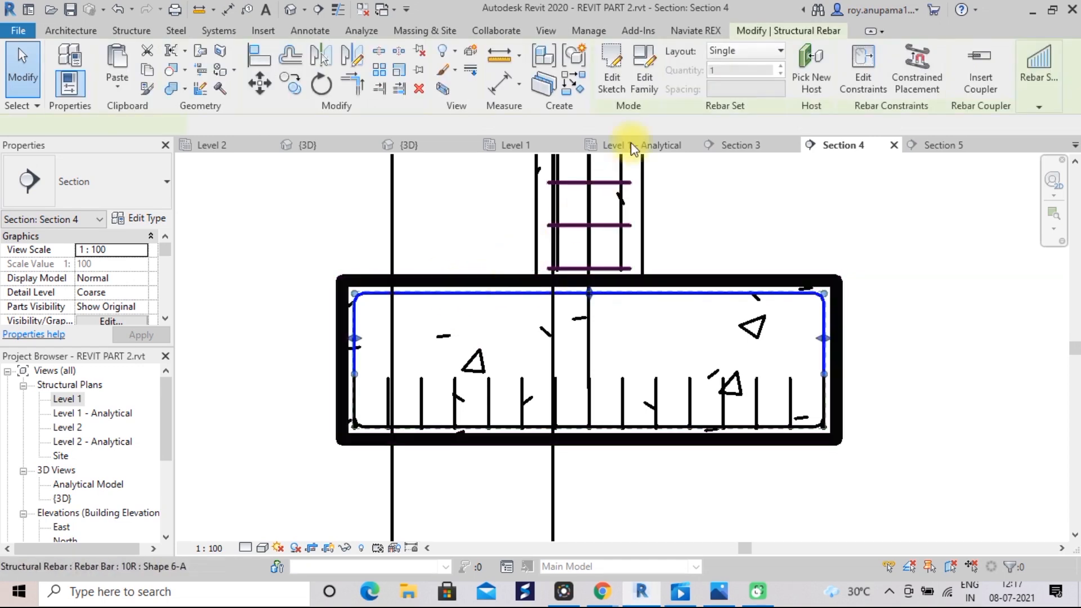
left_click(780, 51)
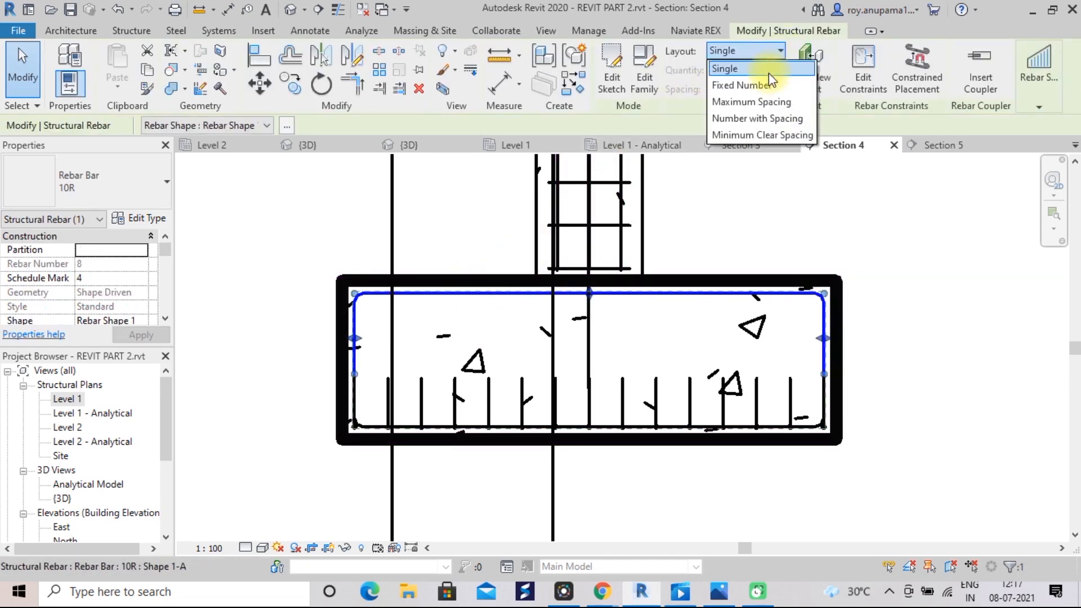
left_click(755, 102)
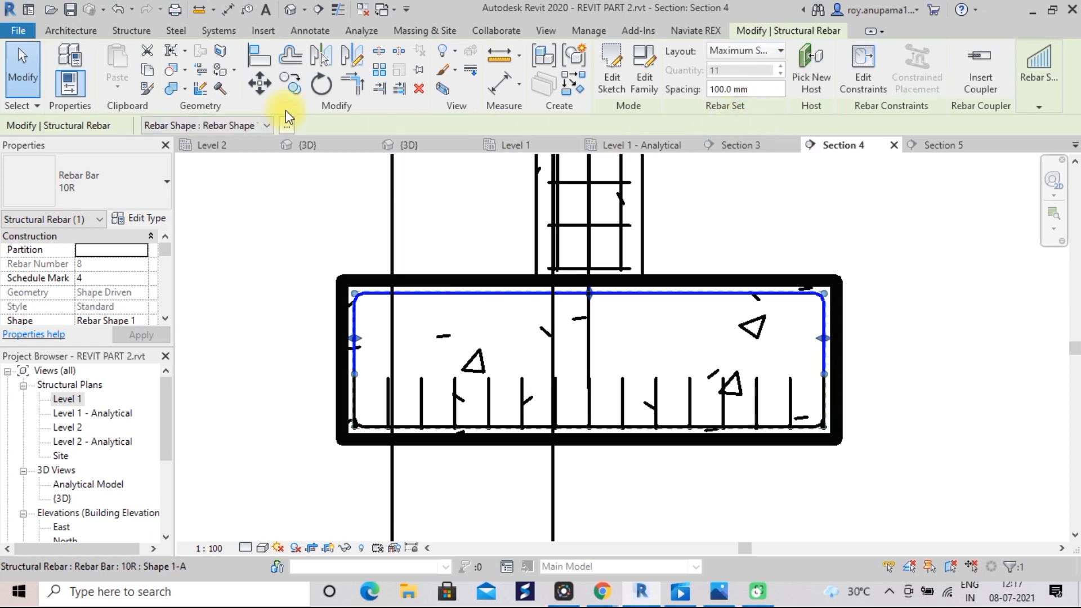
left_click(291, 10)
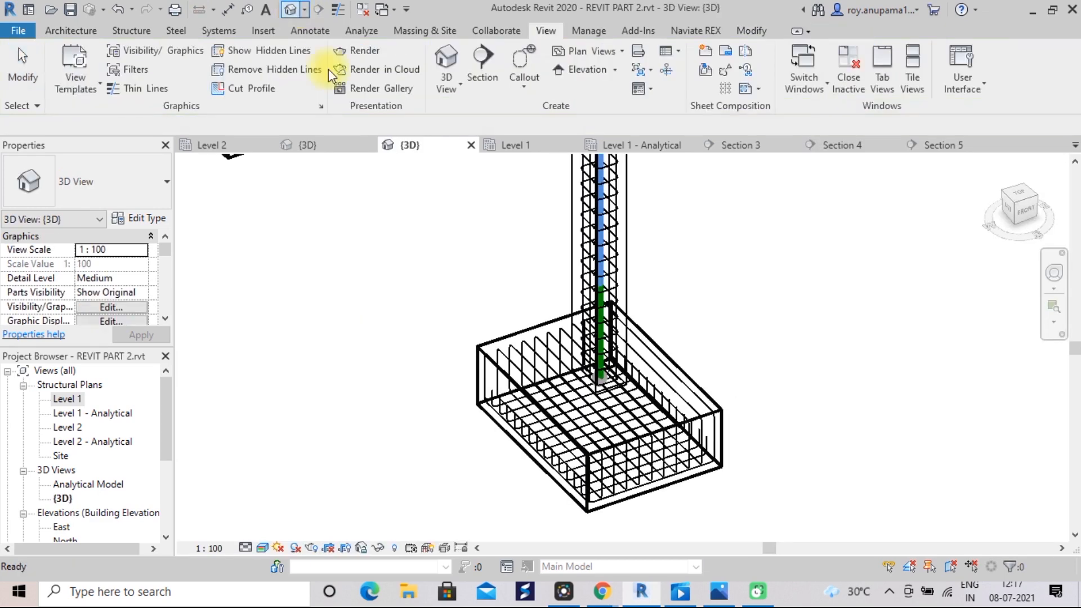
scroll(735, 334, "up", 3)
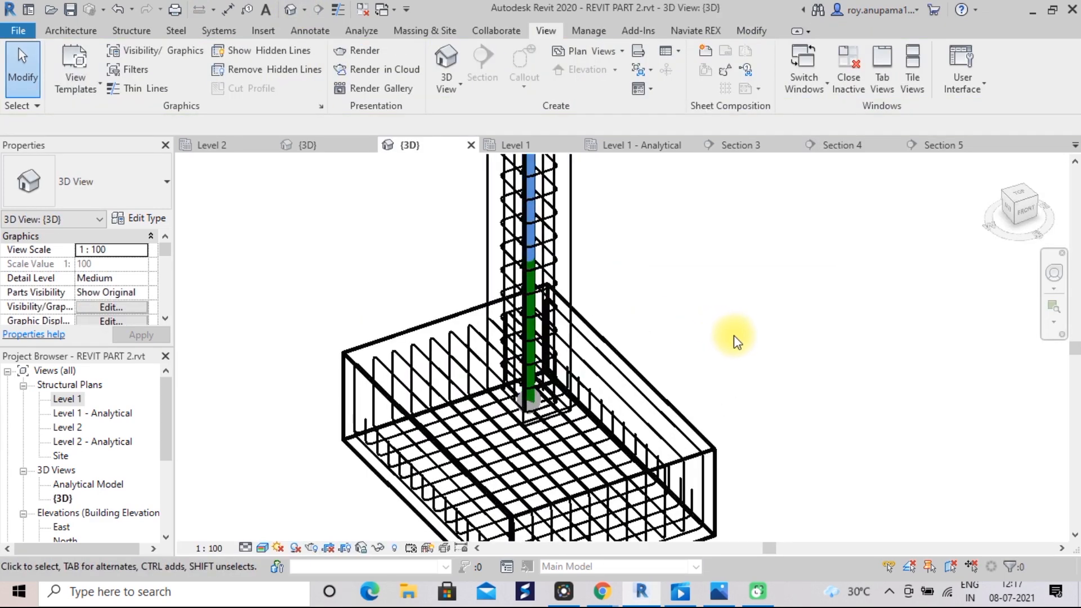
scroll(716, 362, "up", 1)
middle_click_drag(717, 362, 730, 270)
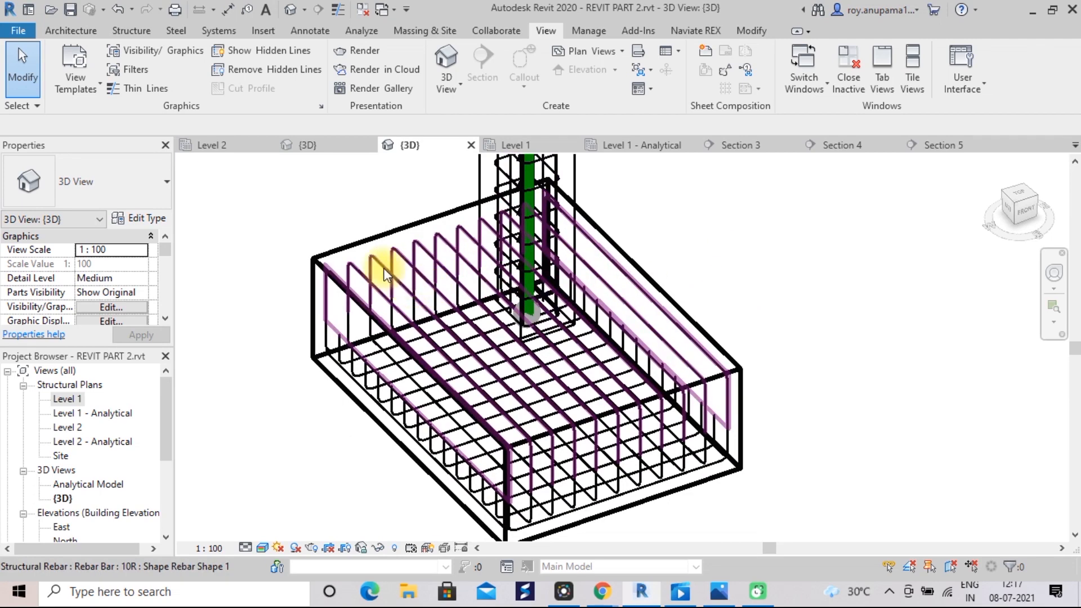
scroll(904, 248, "down", 1)
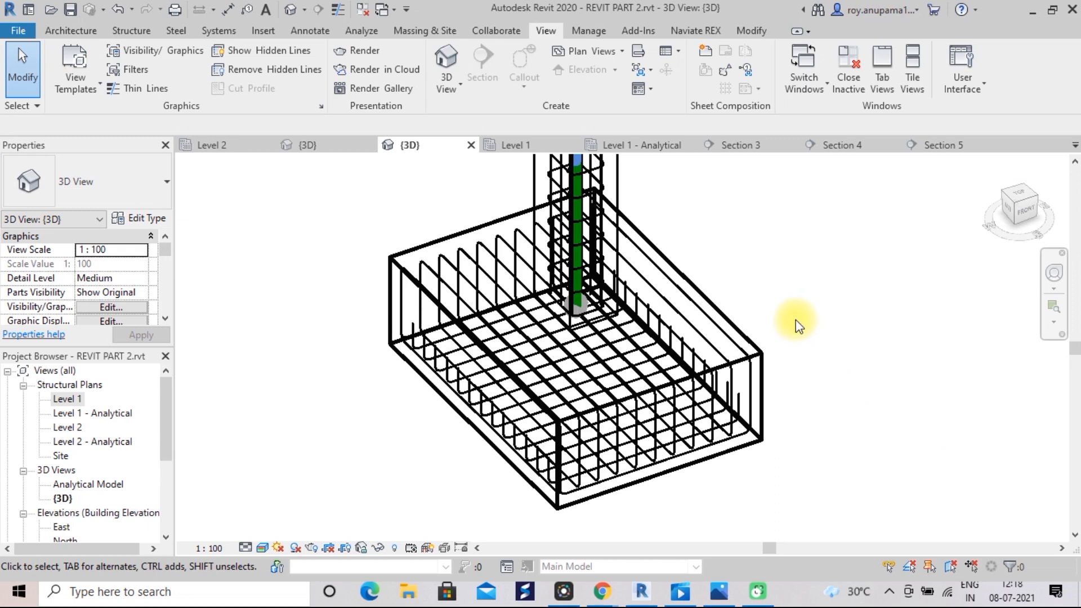
- In Section 5, sketch an inverted U-shaped 10R bar hosted in the footing along its upper cover line, about 940 mm long with legs about 180 mm
left_click(936, 143)
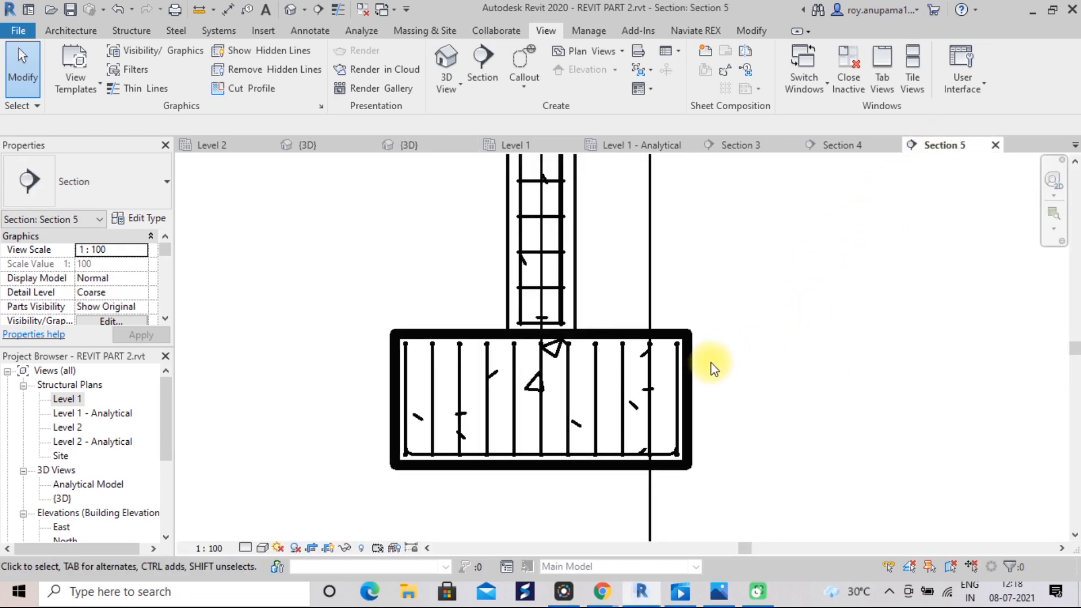
scroll(742, 360, "up", 2)
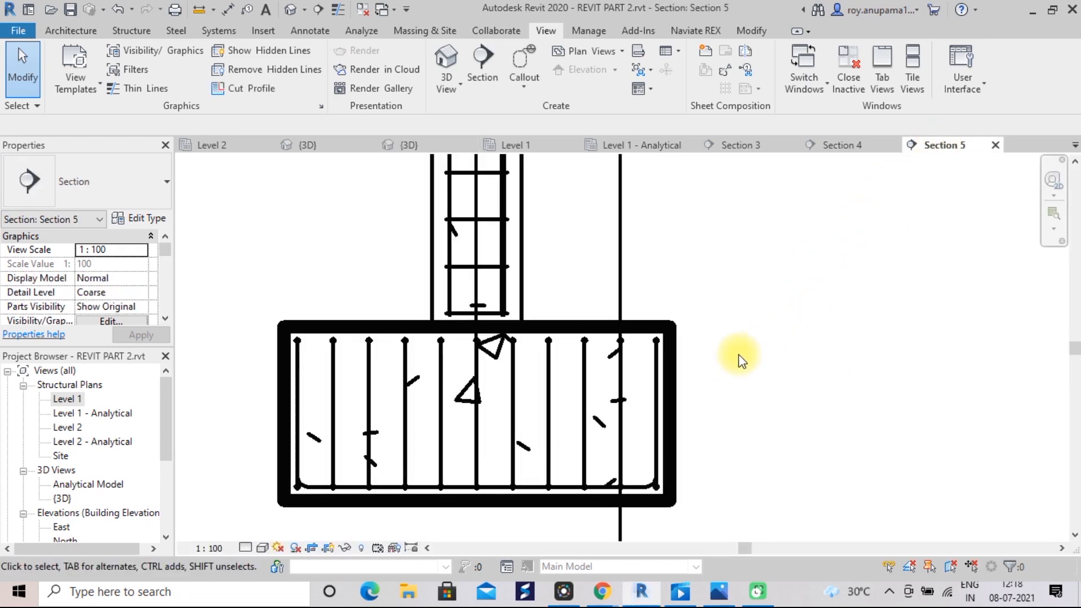
scroll(742, 360, "down", 1)
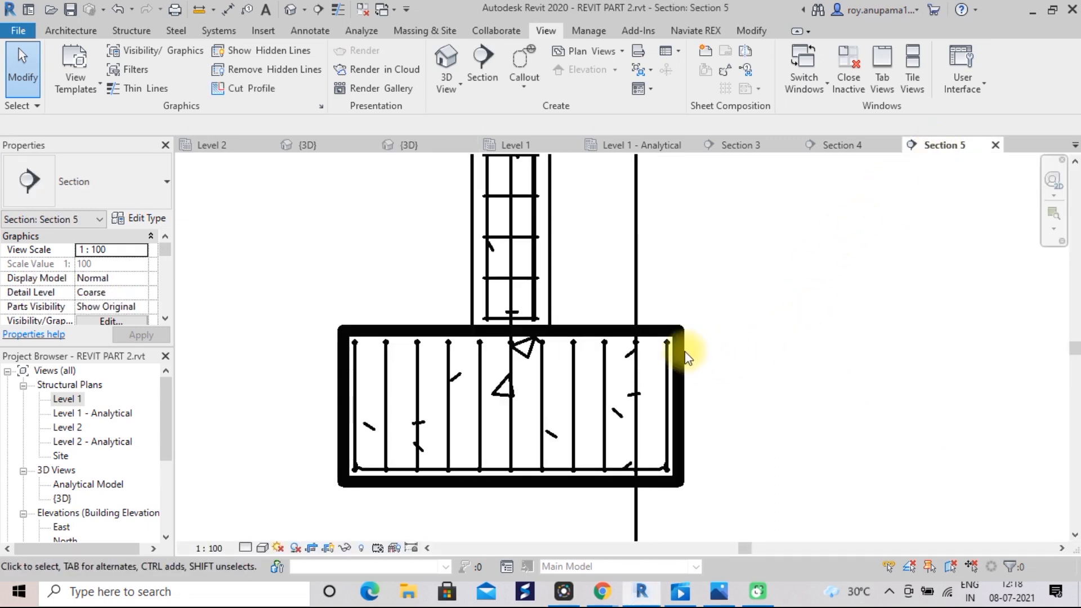
left_click(627, 338)
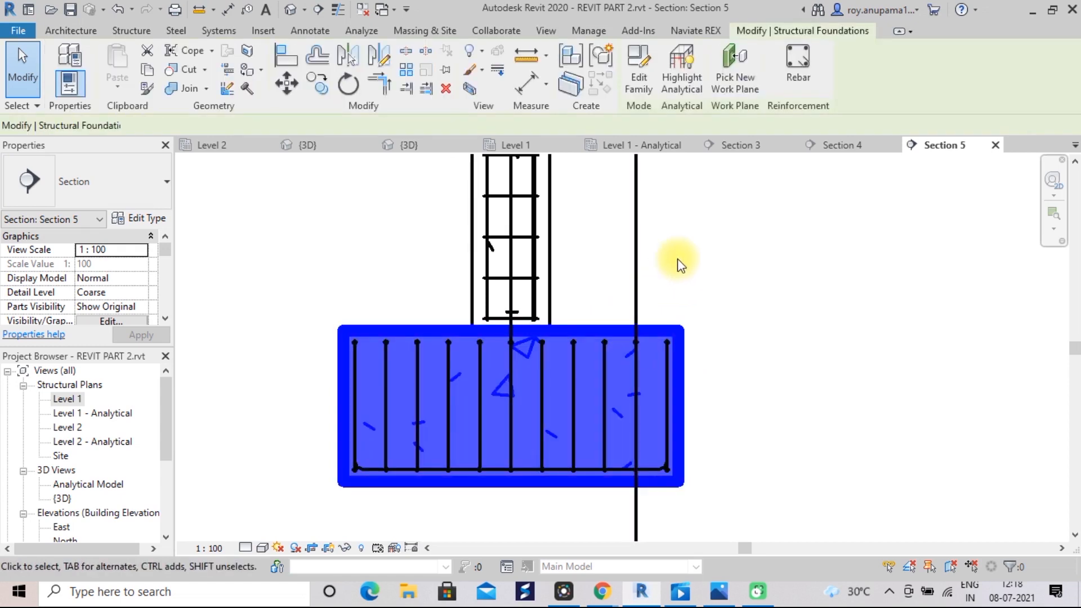
left_click(788, 68)
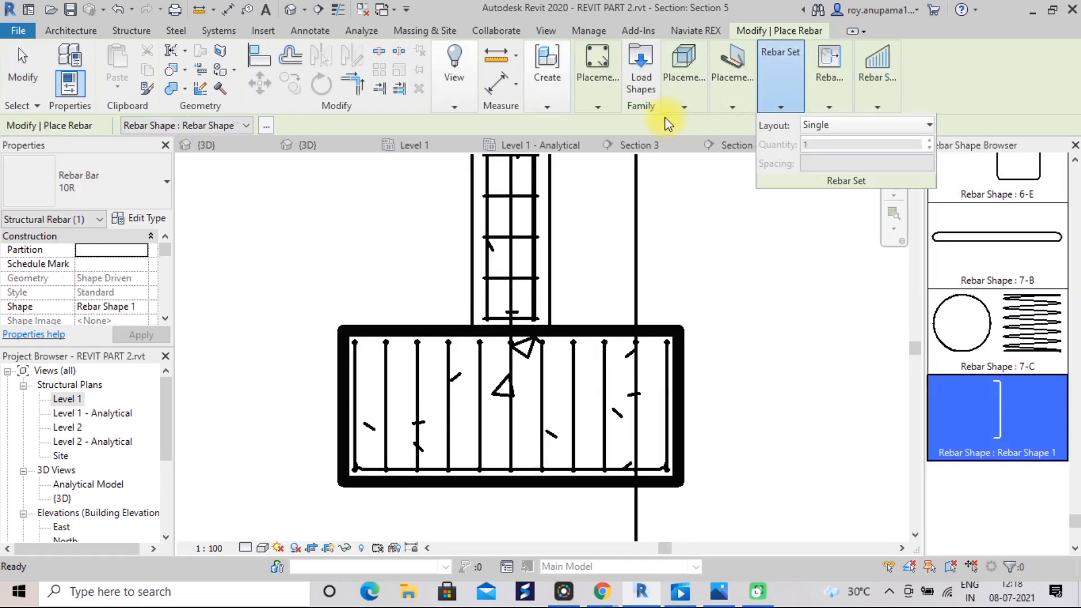
mouse_move(603, 105)
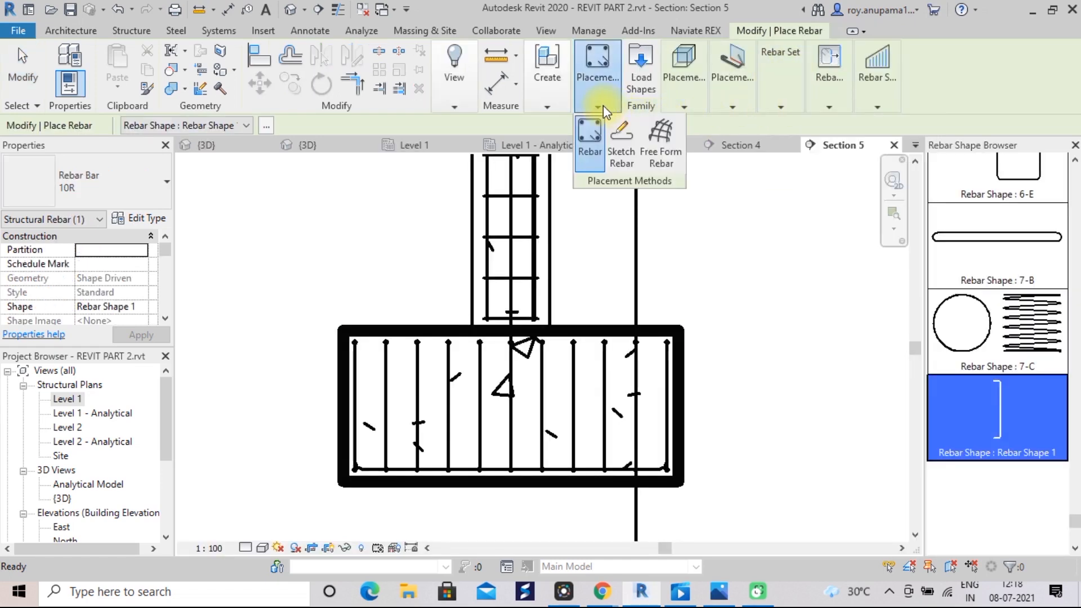
left_click(623, 147)
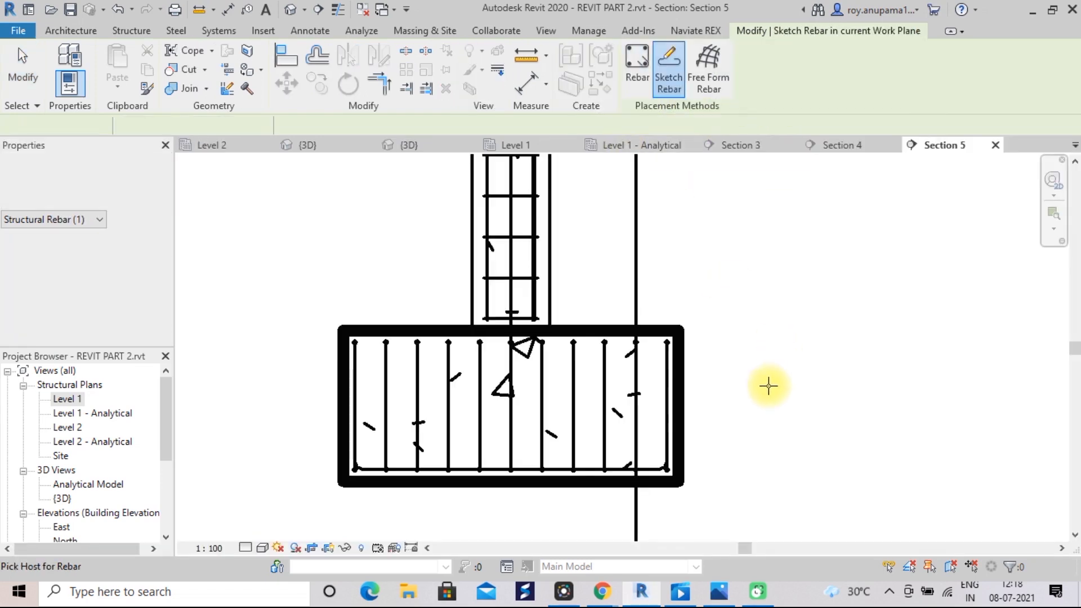
left_click(623, 338)
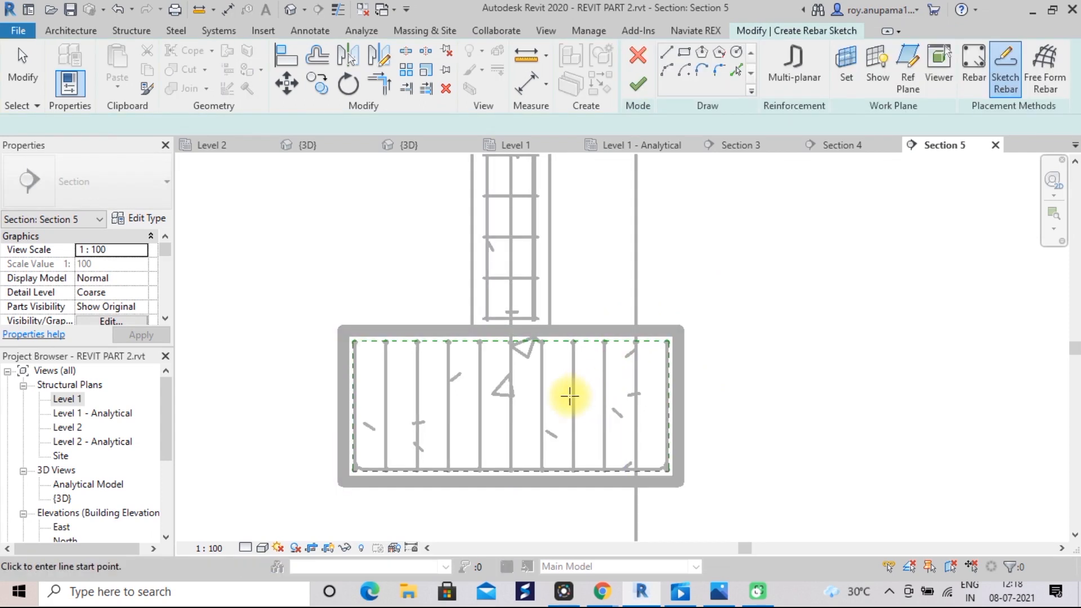
left_click(354, 407)
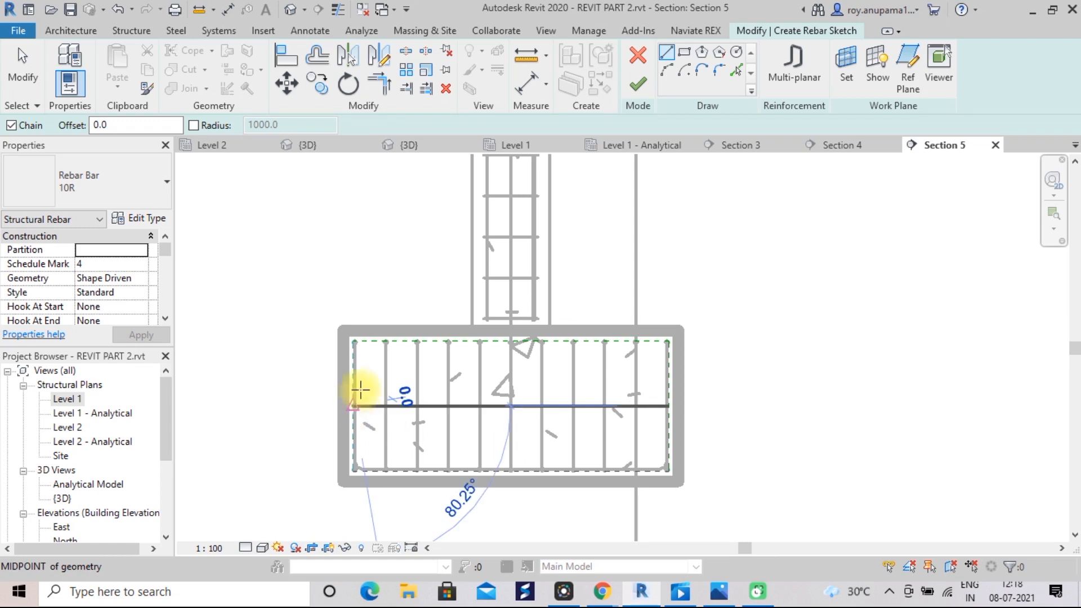
left_click(356, 340)
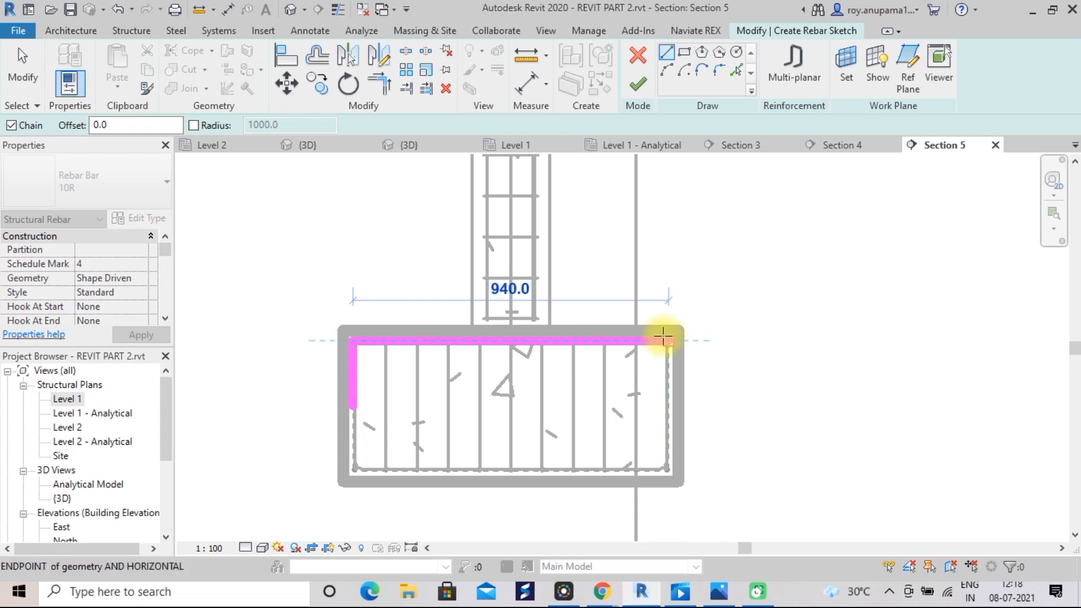
left_click(663, 338)
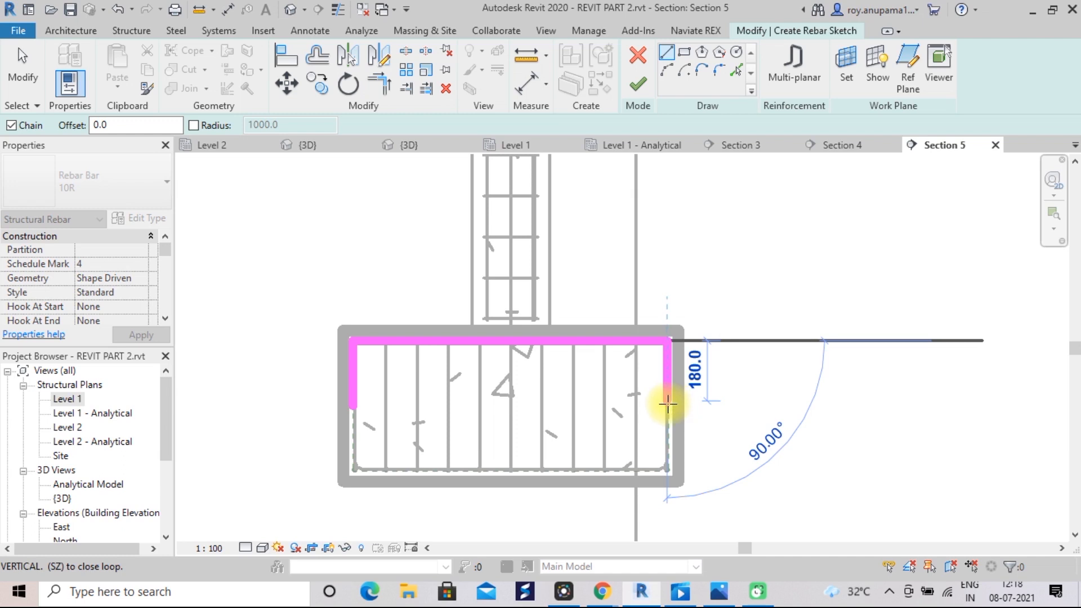
left_click(667, 402)
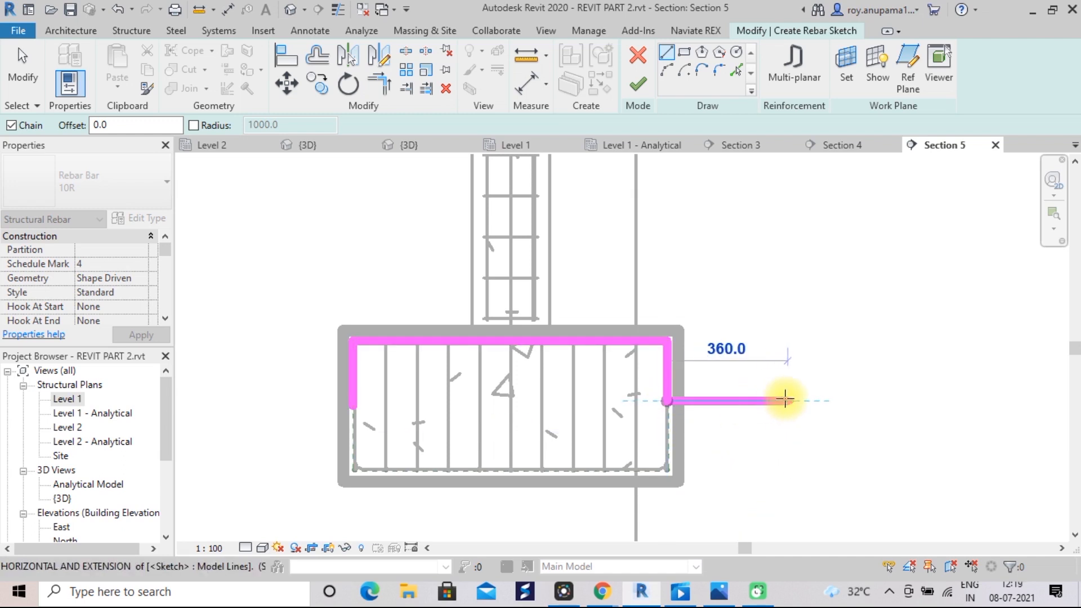
key("Escape")
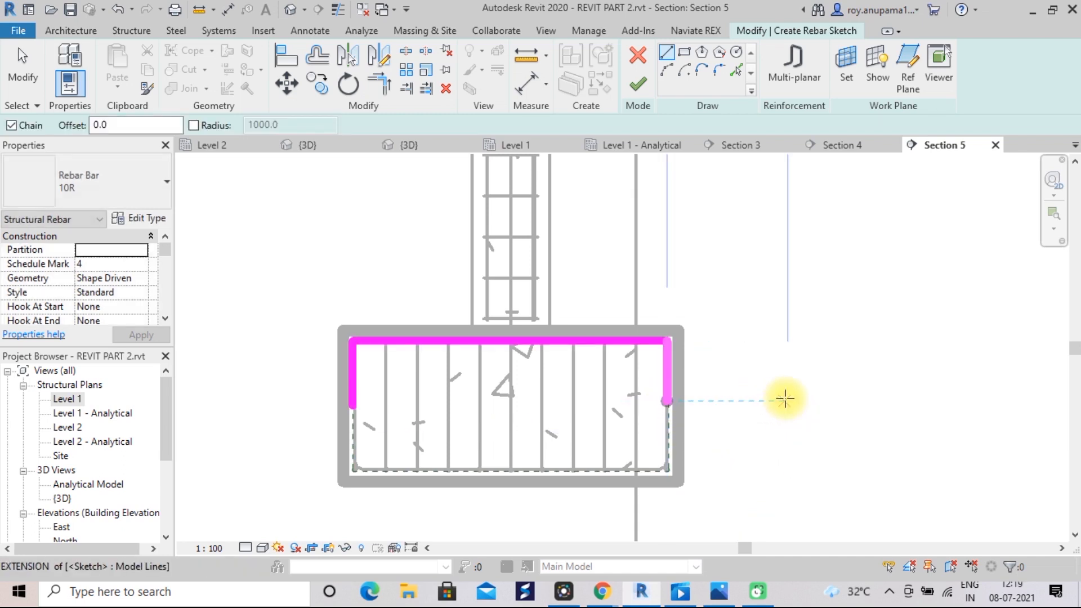
key("Escape")
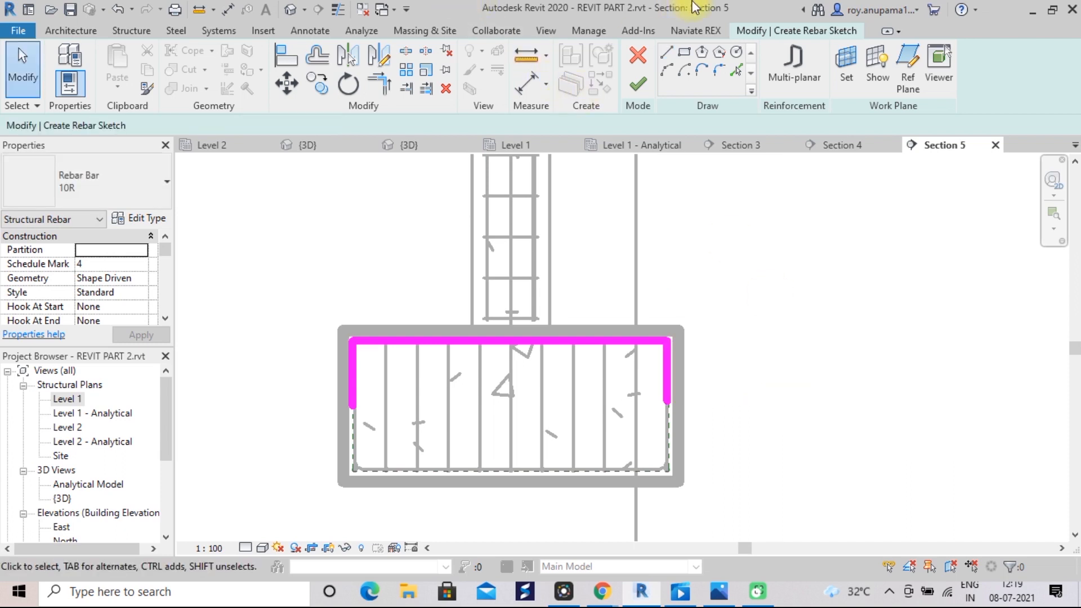
left_click(652, 84)
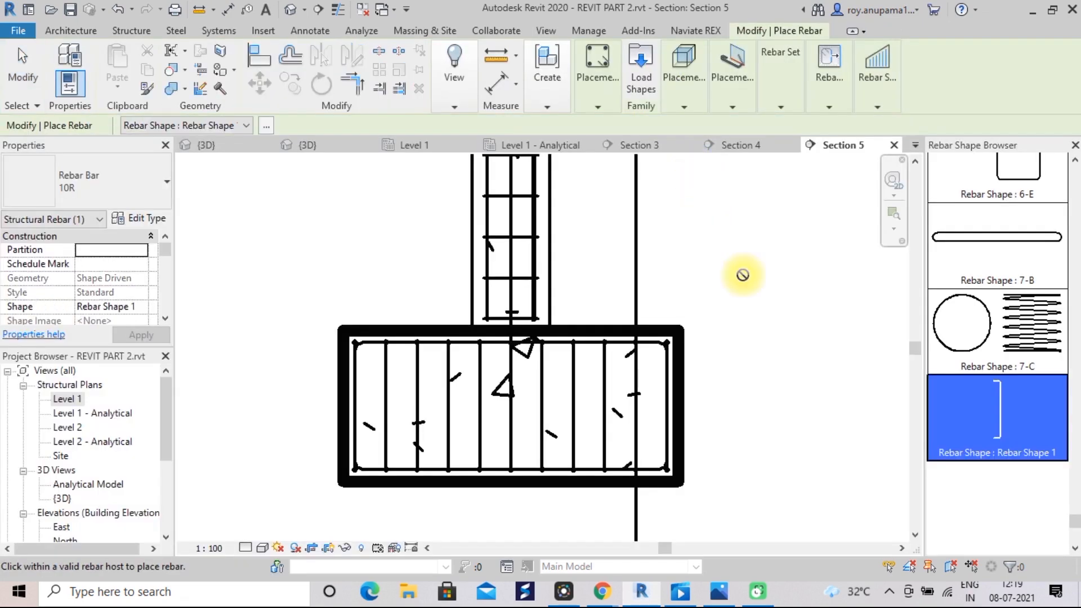
- Examine the new inverted U-shaped bar's position within the footing in Section 5 and in the 3D view
scroll(750, 299, "up", 2)
scroll(751, 299, "down", 3)
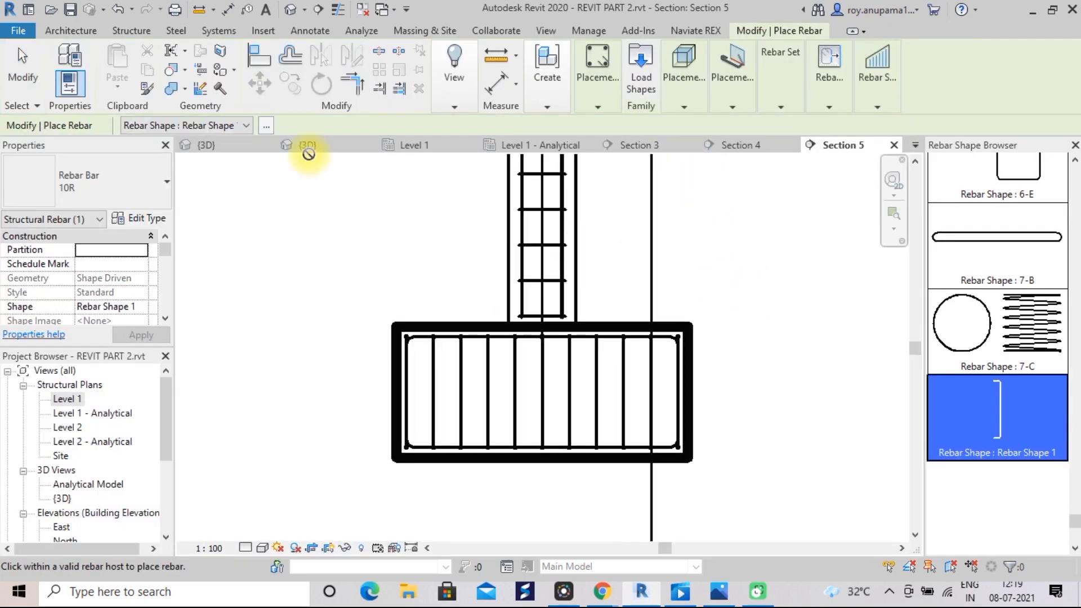
left_click(291, 11)
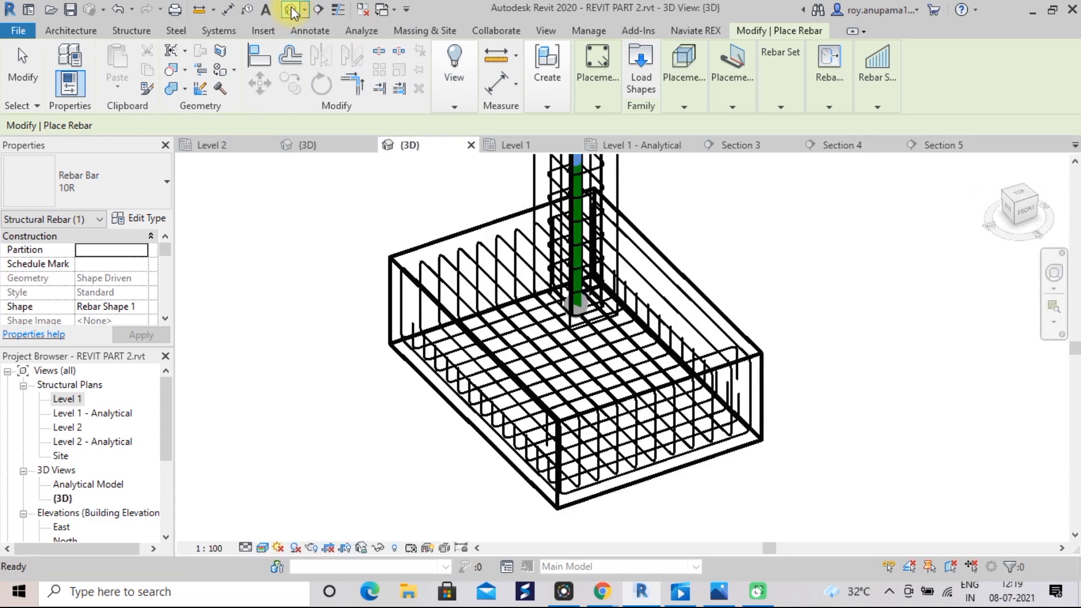
scroll(416, 267, "up", 2)
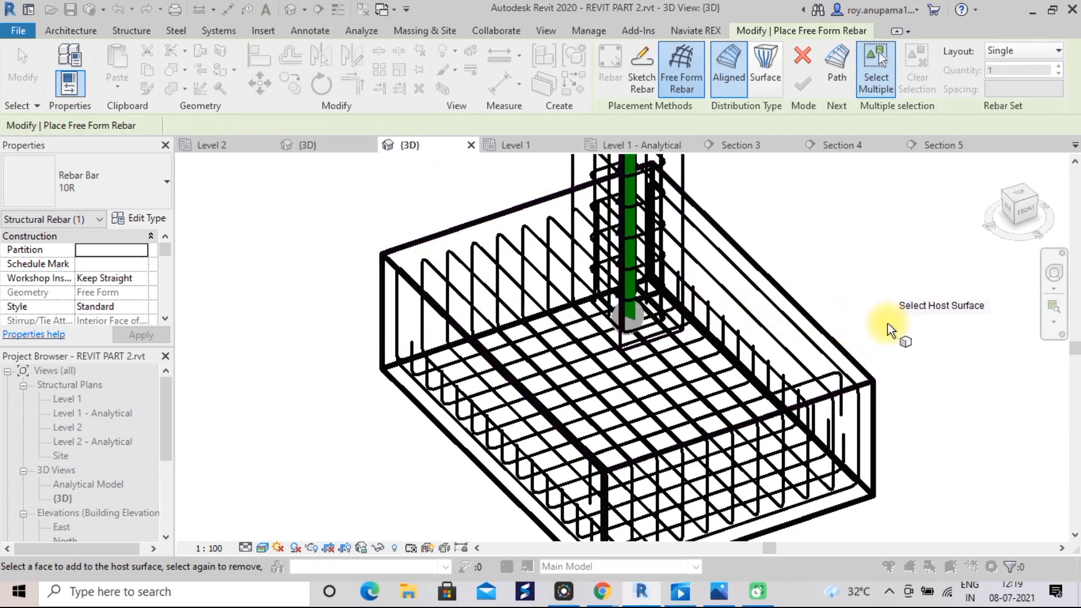
scroll(887, 324, "down", 1)
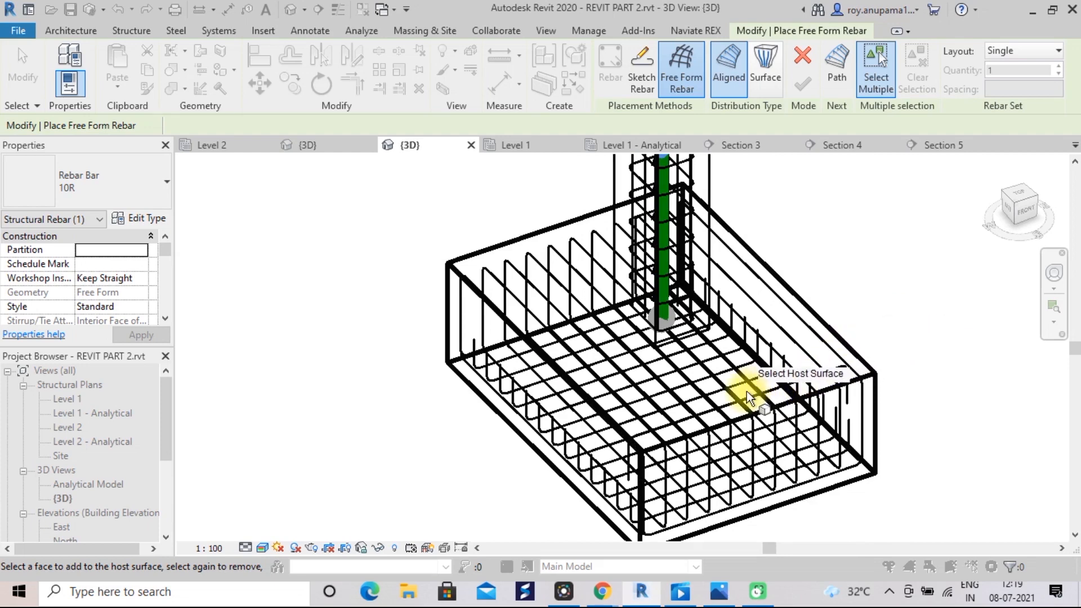
scroll(747, 392, "up", 3)
scroll(748, 394, "up", 1)
scroll(737, 400, "down", 1)
scroll(720, 407, "down", 1)
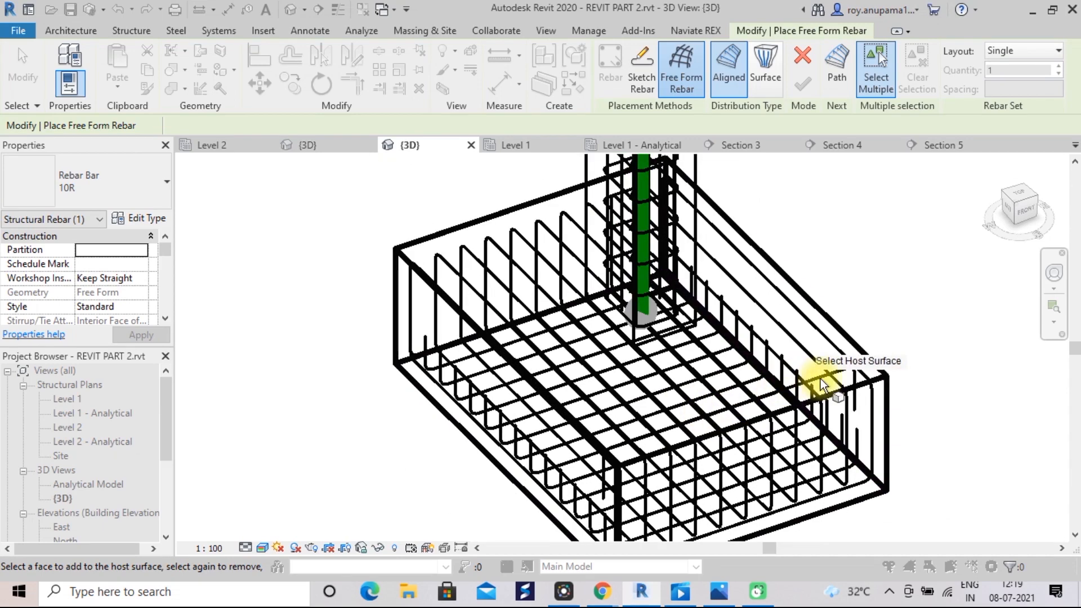
scroll(854, 406, "up", 3)
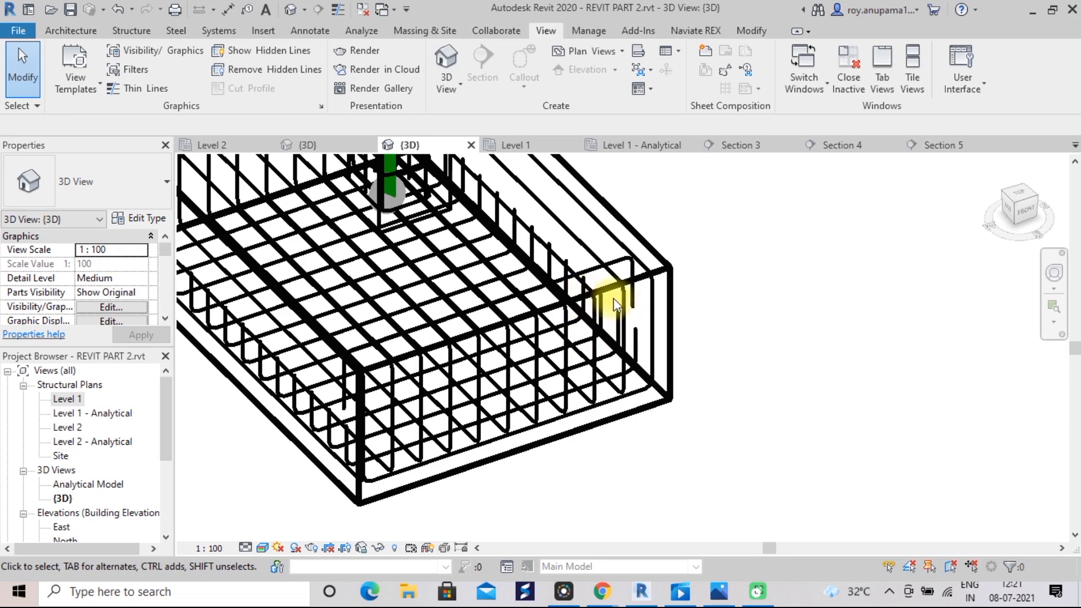
- Turn on Thin Lines in the 3D view and distribute the new inverted U-shaped bar along the footing with the Maximum Spacing layout at 100 mm
left_click(338, 10)
scroll(757, 309, "up", 1)
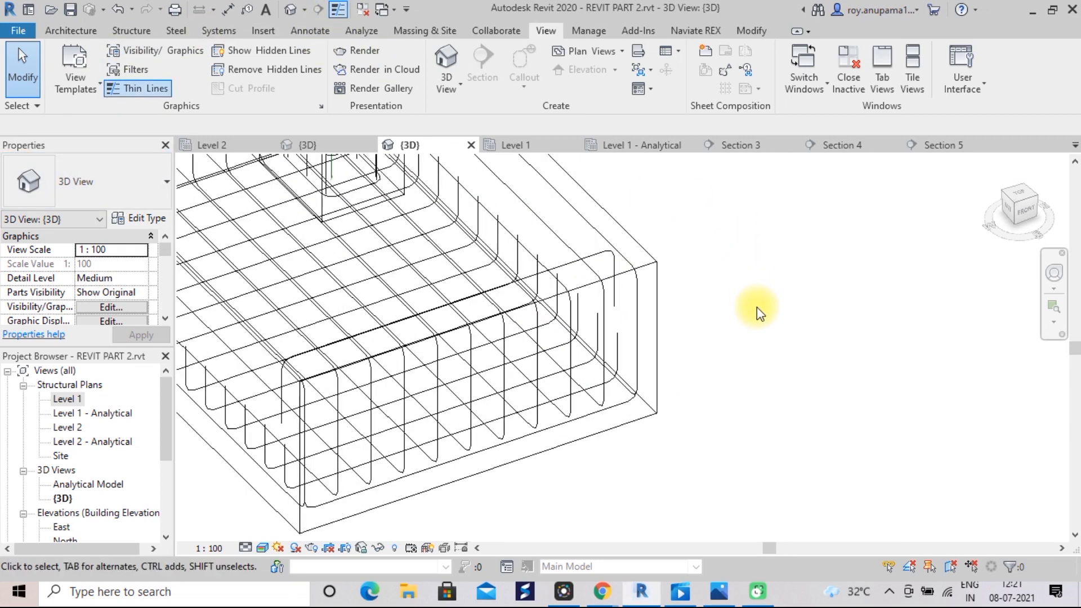
scroll(757, 308, "up", 1)
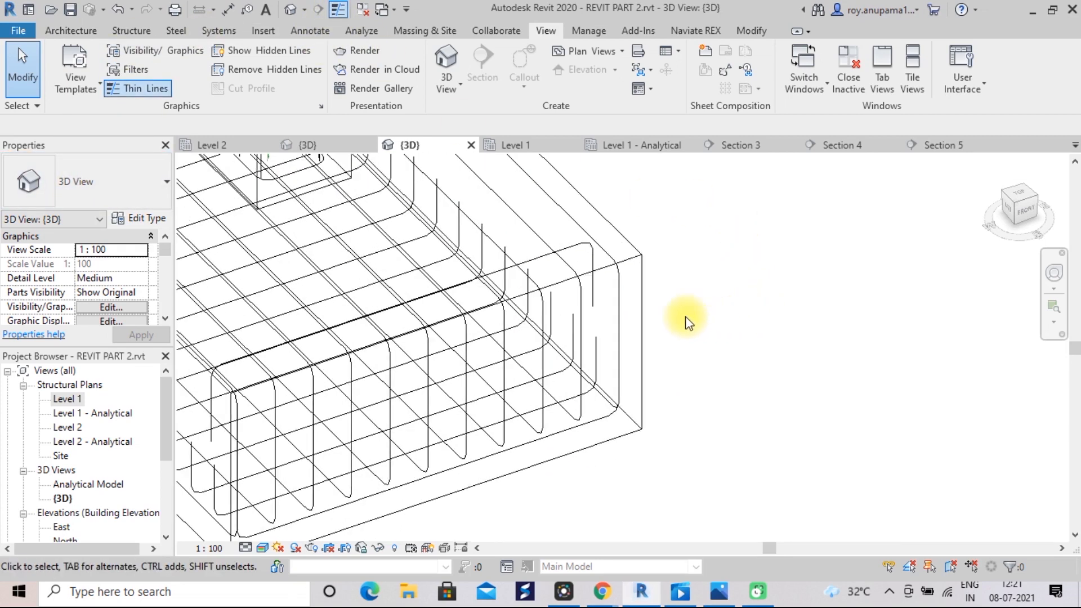
left_click(593, 294)
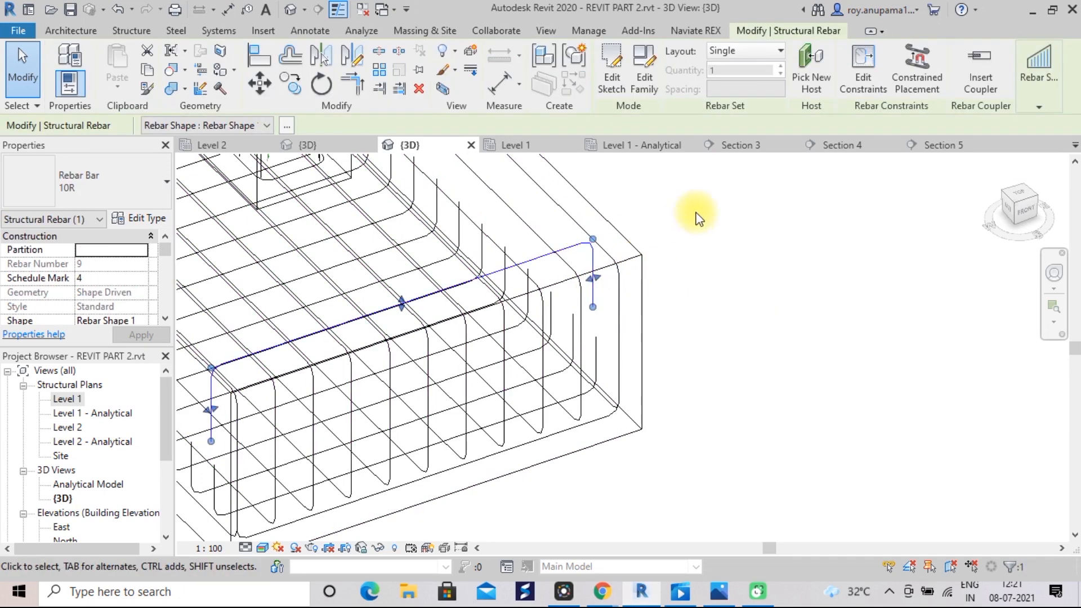
left_click(781, 53)
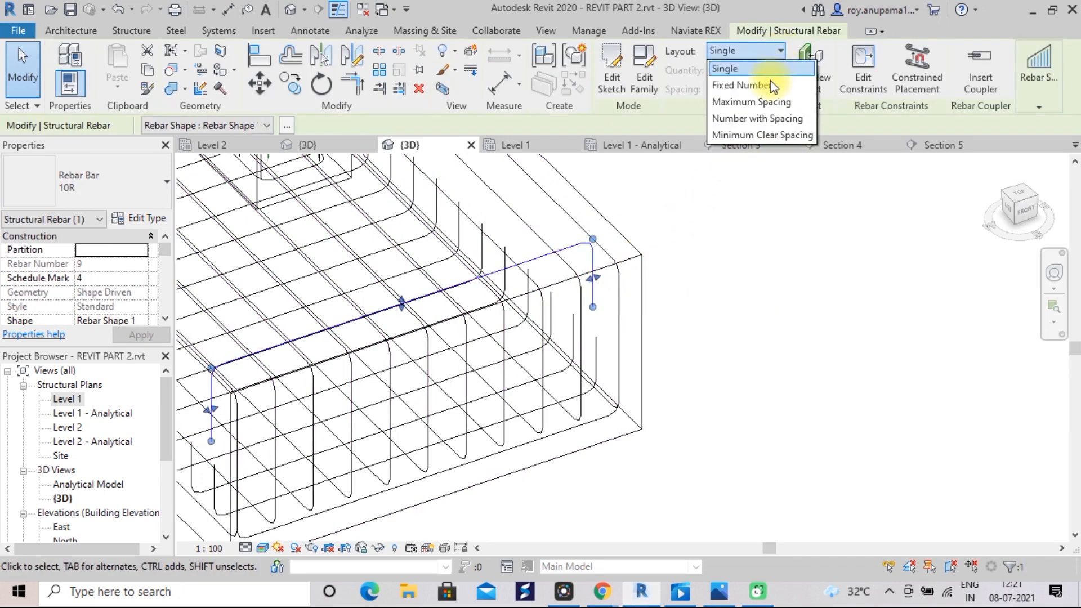
left_click(767, 100)
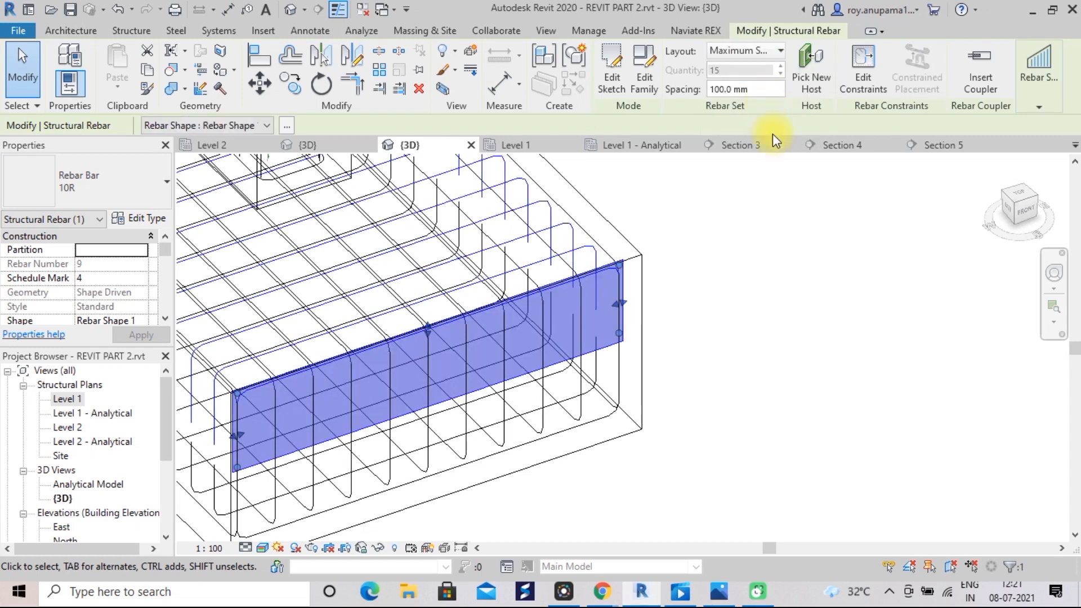
scroll(802, 336, "down", 3)
middle_click_drag(803, 333, 907, 400)
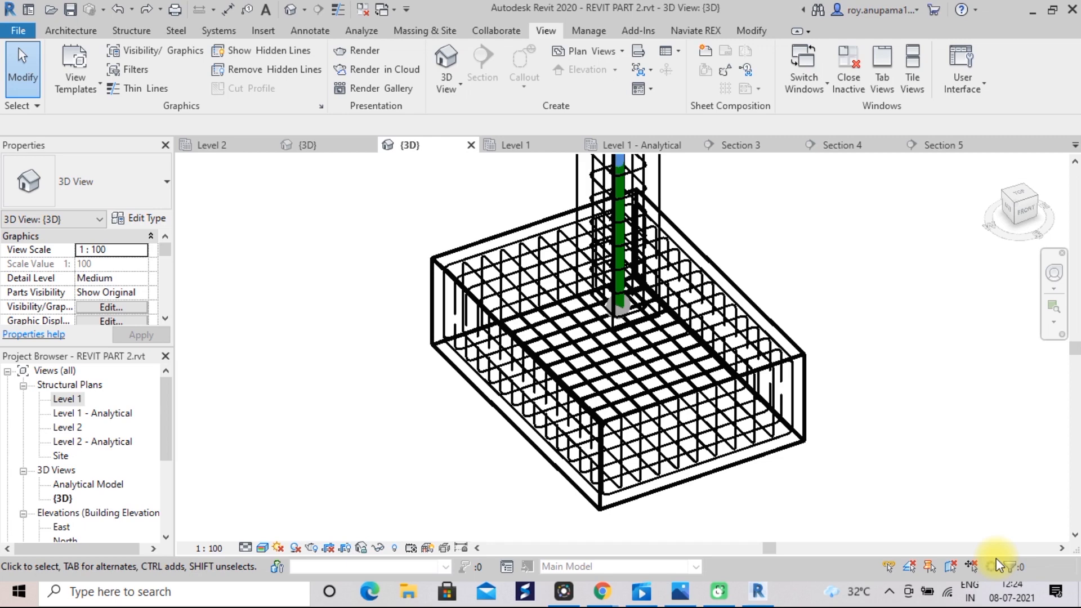
- Turn on Thin Lines in the 3D view of the reinforced footing
scroll(866, 400, "up", 4)
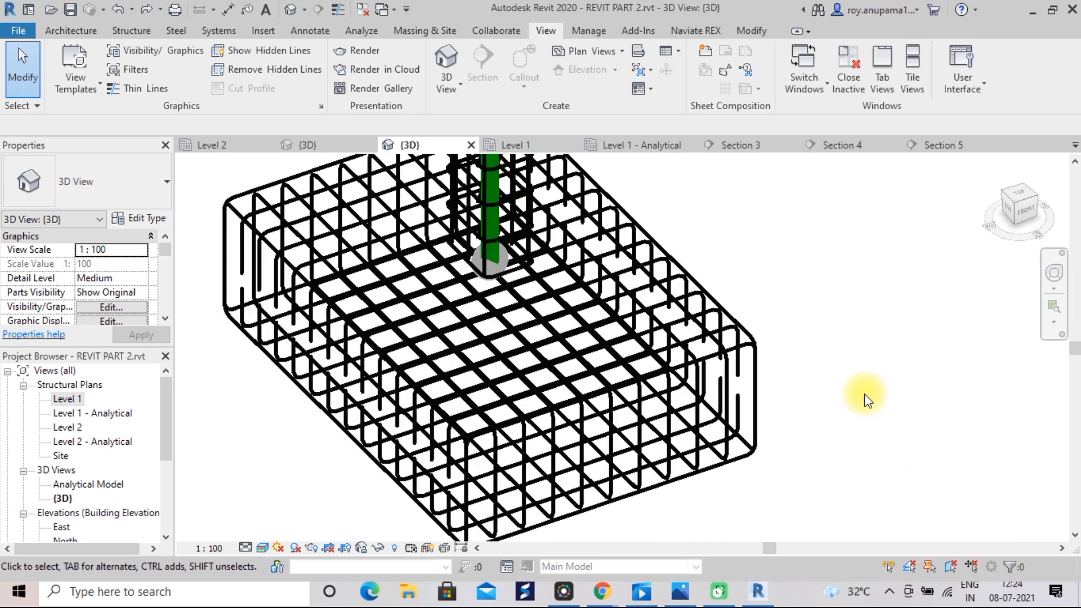
left_click(336, 11)
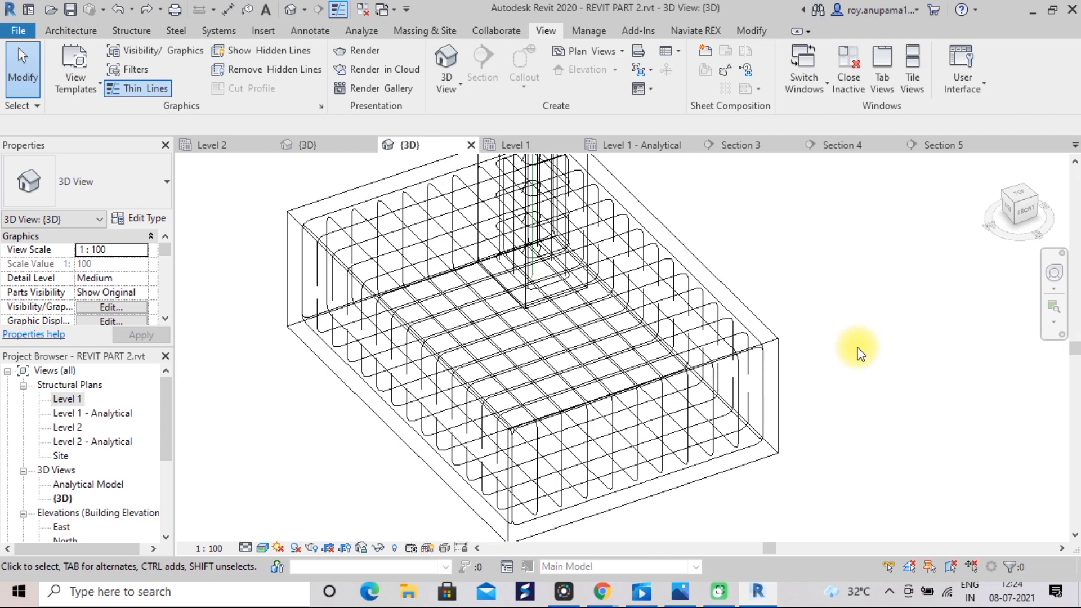
scroll(860, 353, "up", 1)
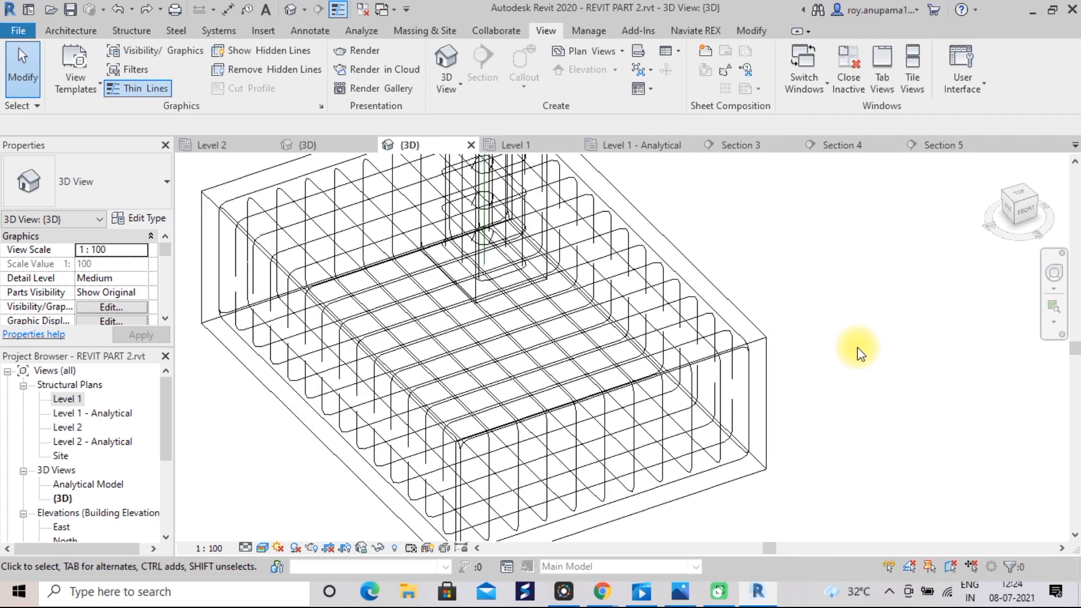
- Select the footing's four 10R rebar sets together in the 3D view, both the upper and lower sets in each direction
left_click(683, 327)
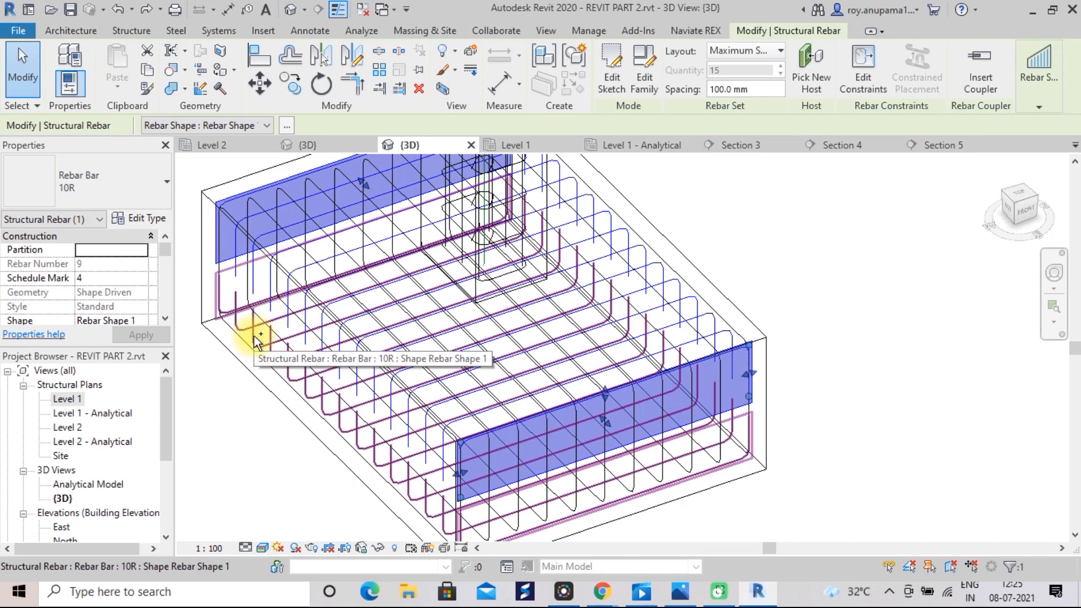
left_click(287, 304, "ctrl")
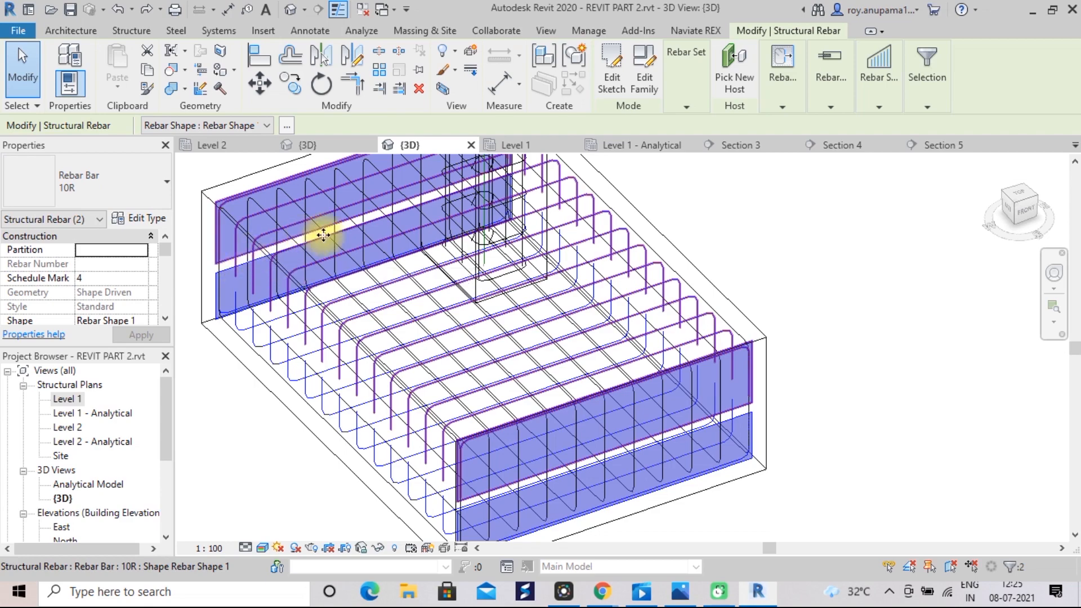
scroll(353, 234, "up", 6)
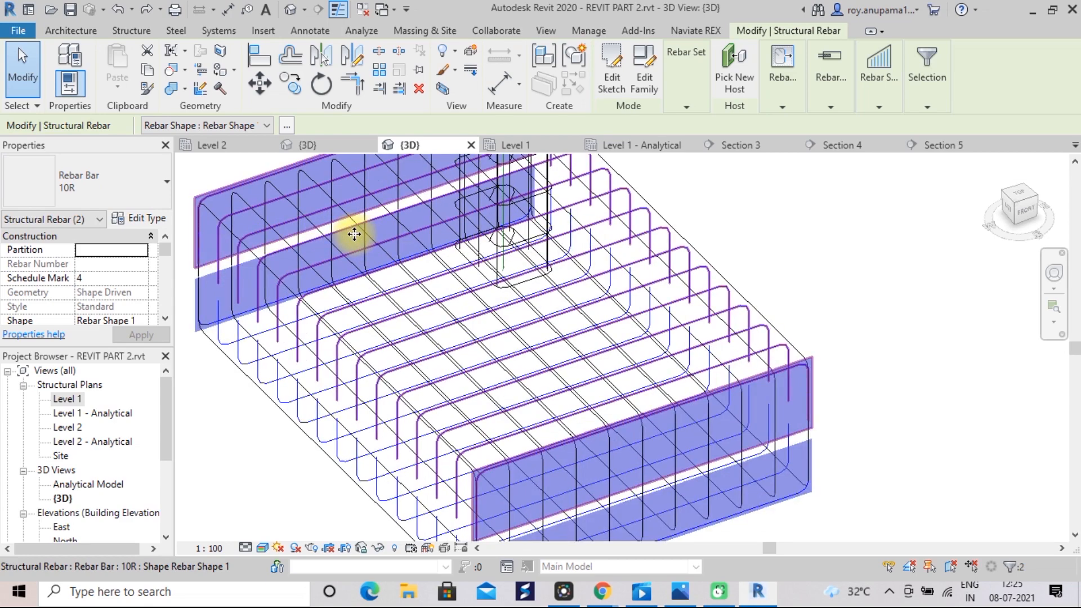
left_click(353, 279)
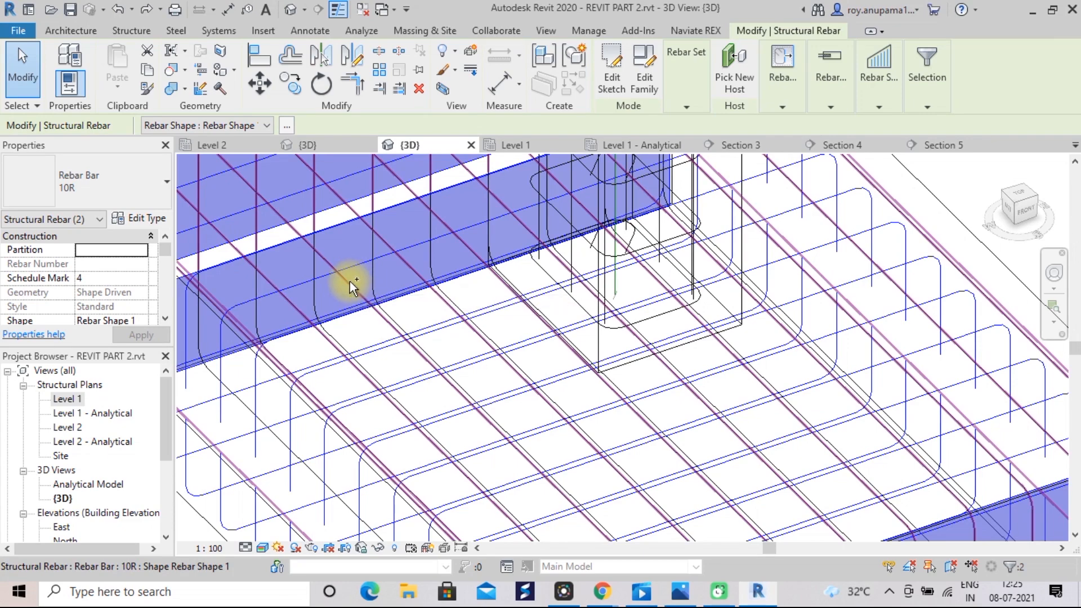
left_click(370, 274)
left_click(352, 265)
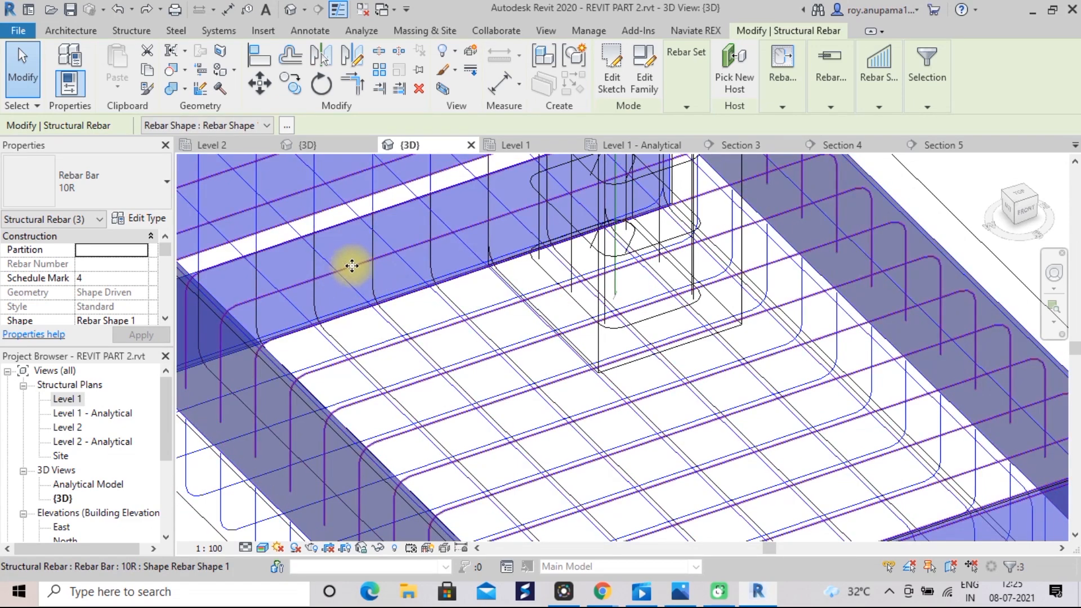
scroll(358, 261, "down", 5)
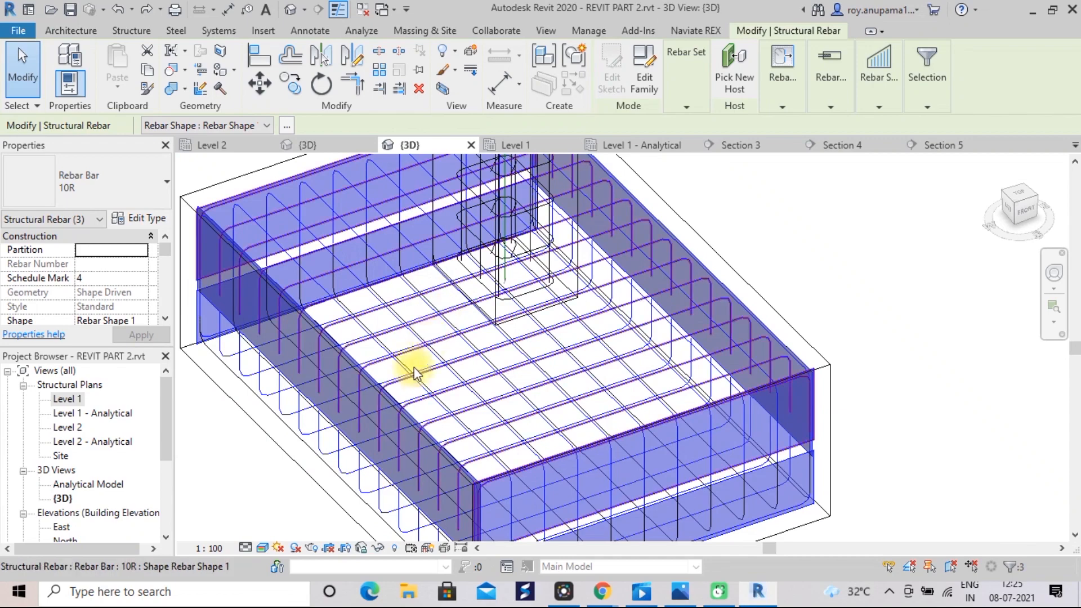
key("Escape")
scroll(350, 381, "up", 2)
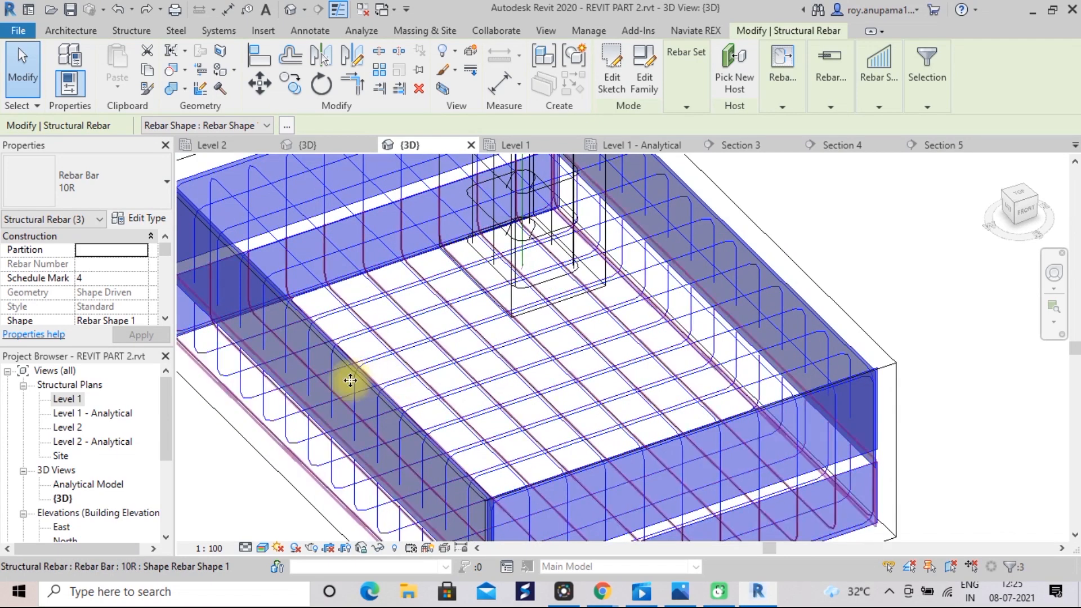
left_click(274, 437, "ctrl")
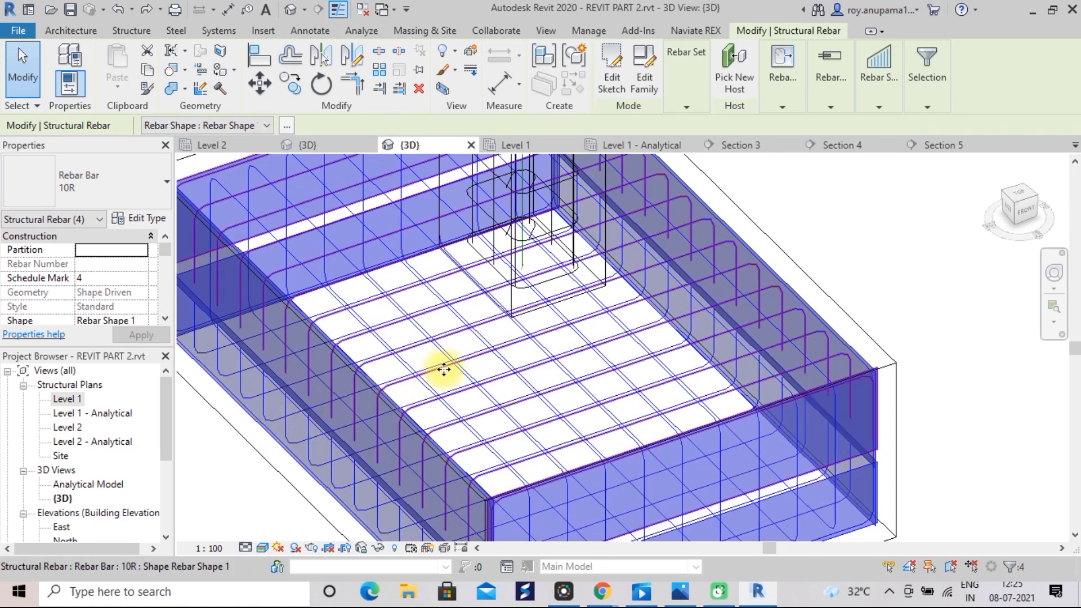
scroll(565, 290, "down", 4)
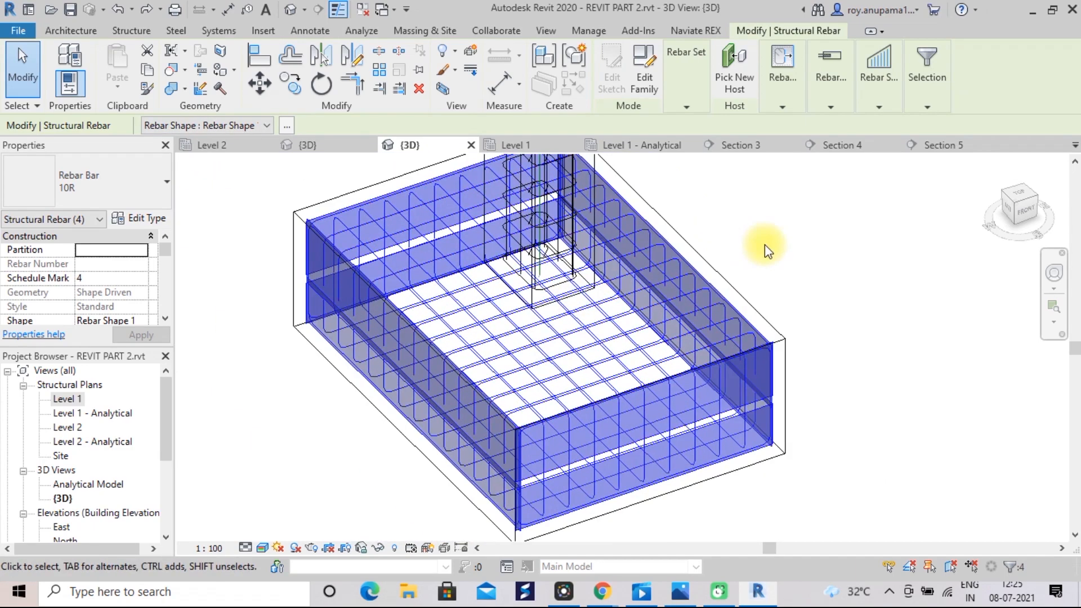
- Examine the four selected rebar sets around the footing in the 3D view
scroll(764, 247, "up", 5)
scroll(764, 247, "up", 1)
middle_click_drag(719, 269, 816, 194)
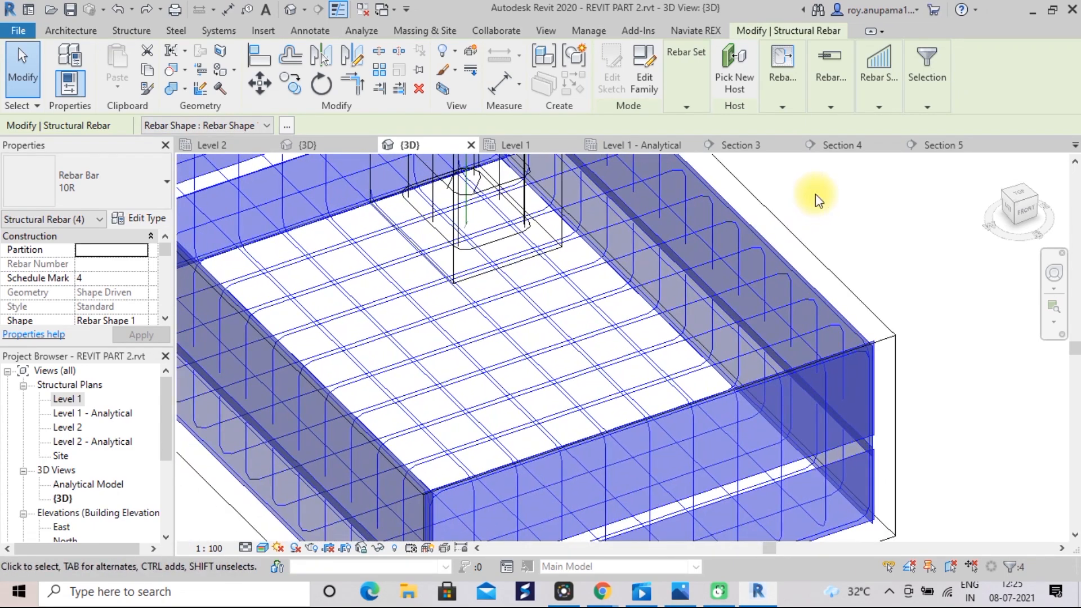
scroll(819, 203, "up", 2)
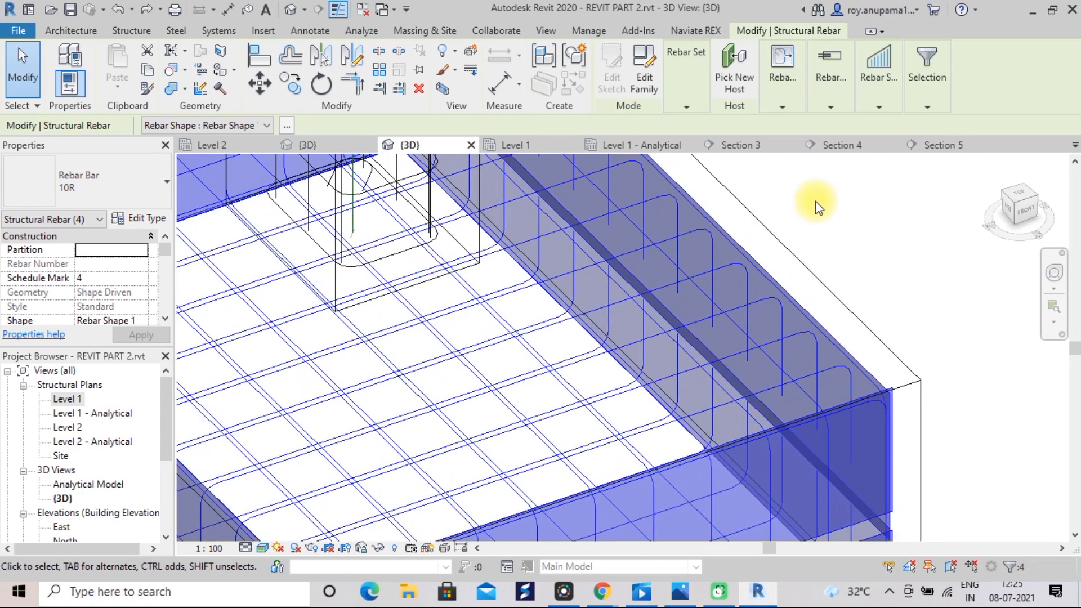
scroll(814, 204, "down", 2)
scroll(814, 214, "down", 4)
middle_click_drag(815, 214, 786, 274)
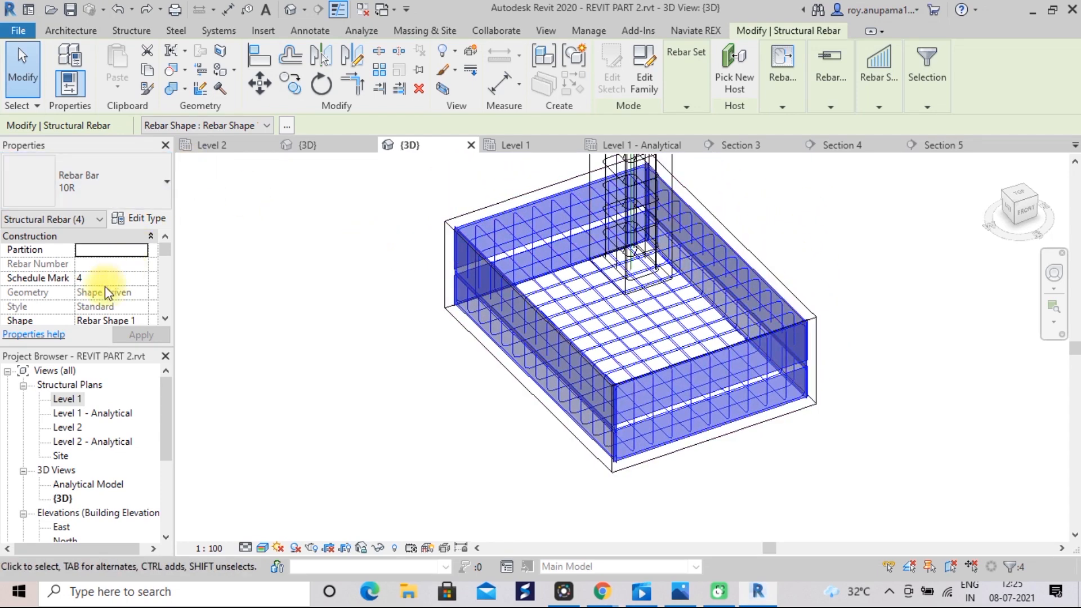
- In the Level 1 plan, start a multiple Copy of the selected rebar sets, using the reinforced footing's column centre as base point
double_click(68, 399)
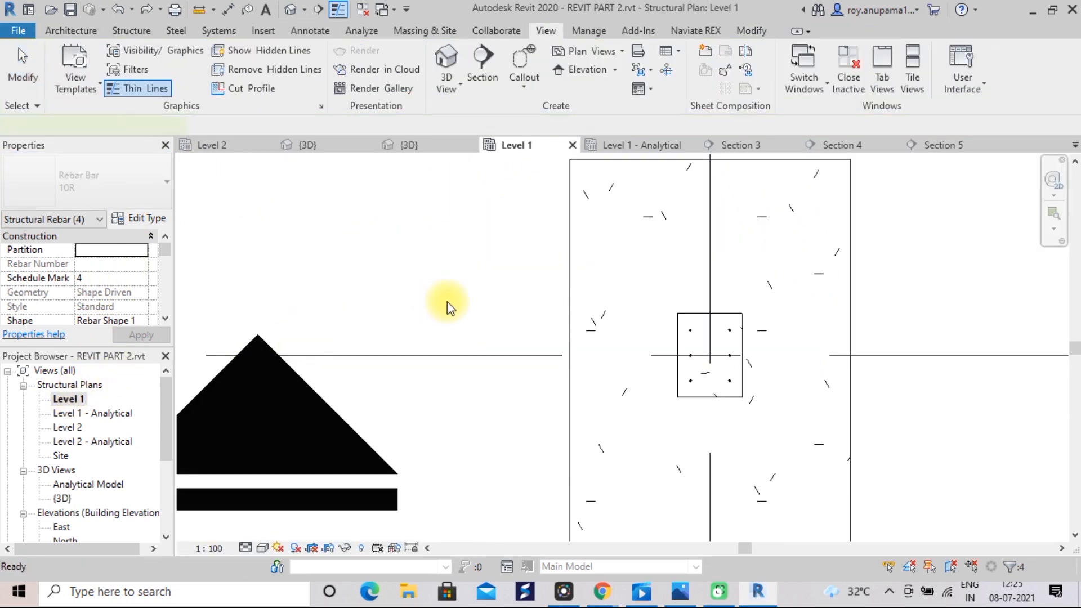
scroll(465, 302, "down", 5)
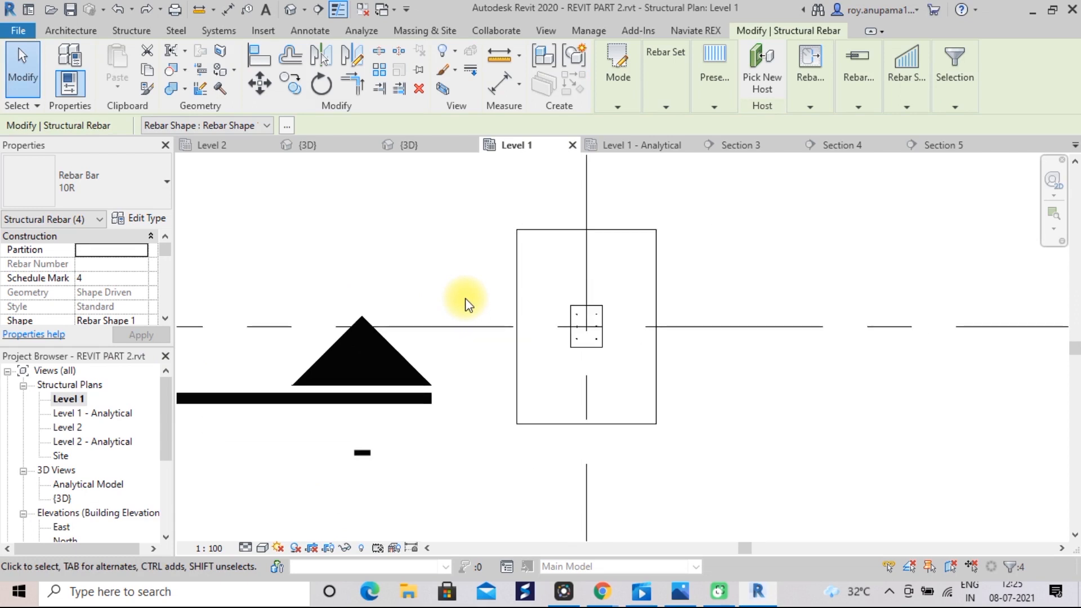
scroll(465, 299, "down", 3)
middle_click_drag(460, 302, 560, 299)
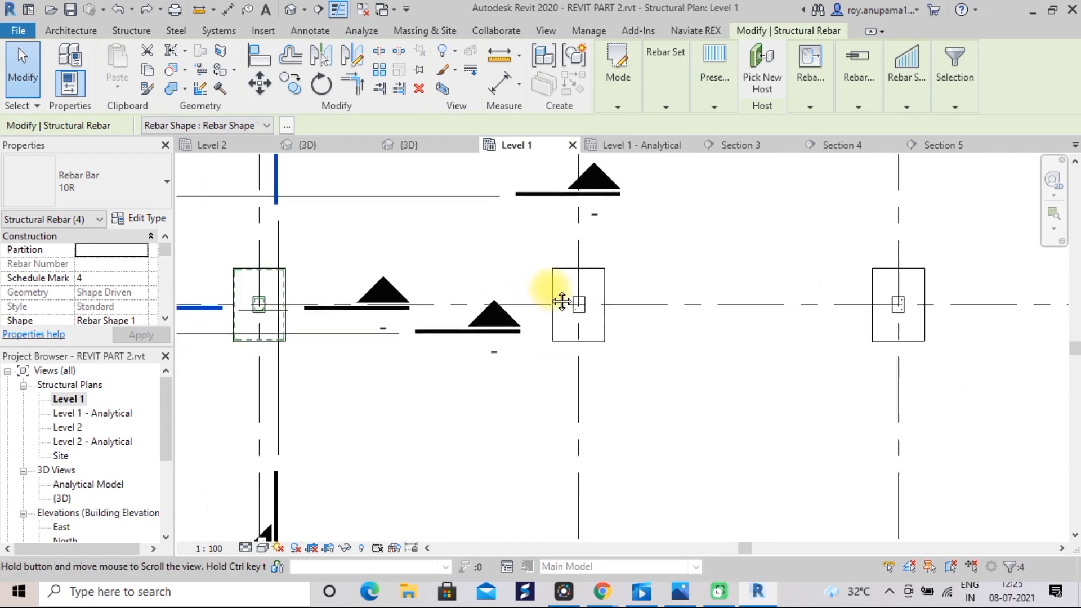
middle_click_drag(400, 249, 640, 318)
scroll(610, 304, "up", 2)
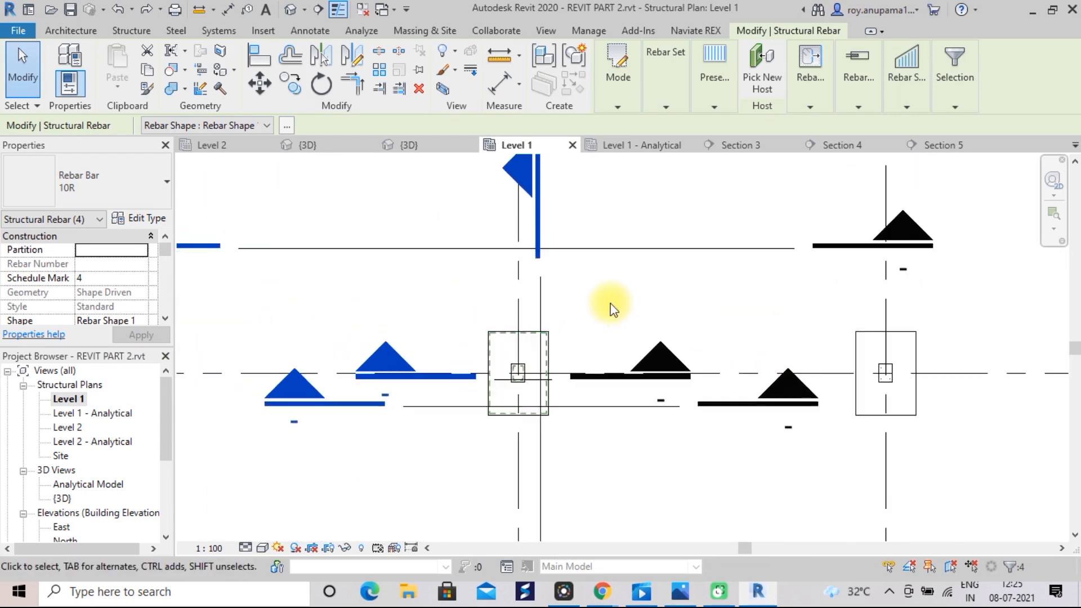
left_click(290, 84)
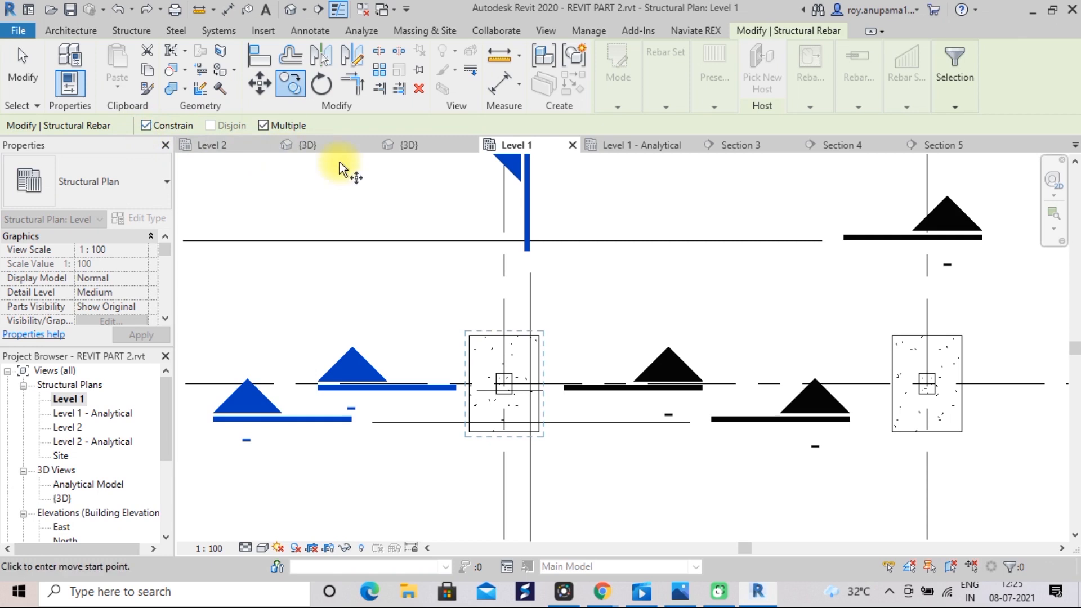
scroll(524, 377, "up", 3)
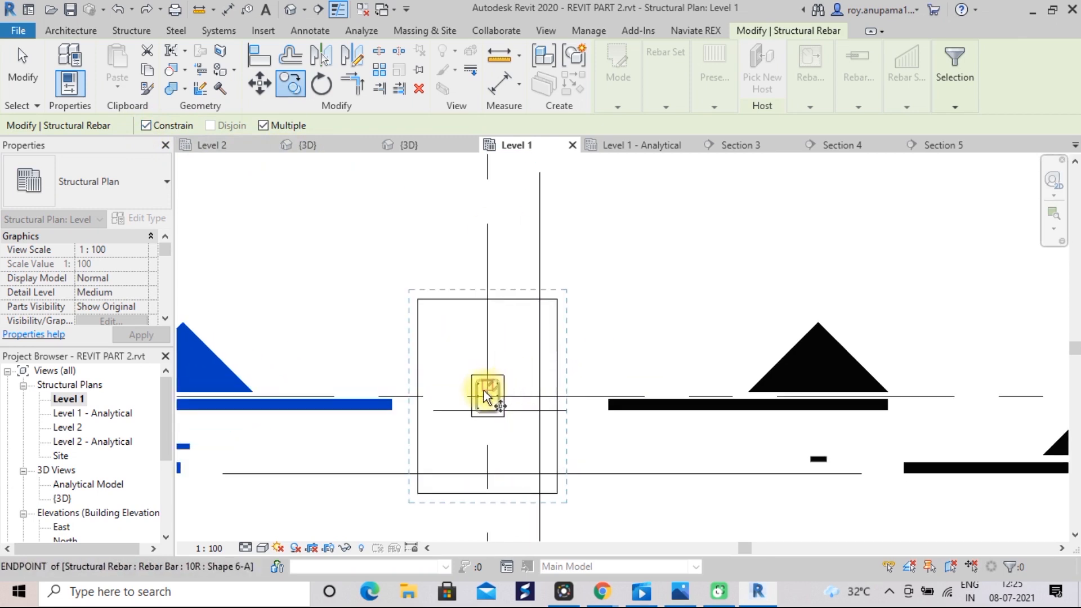
scroll(484, 394, "up", 2)
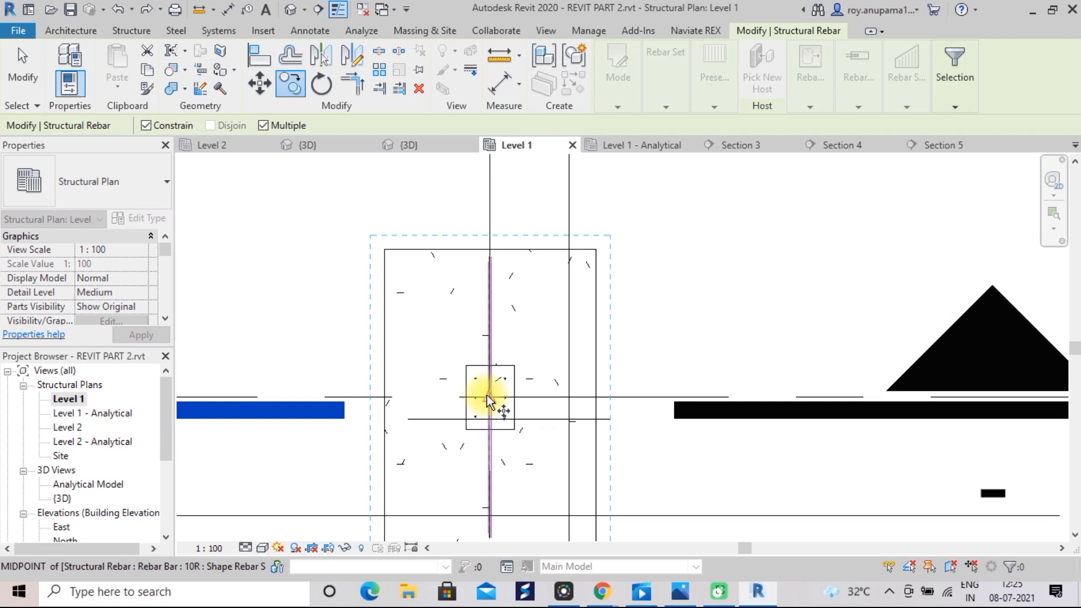
left_click(487, 396)
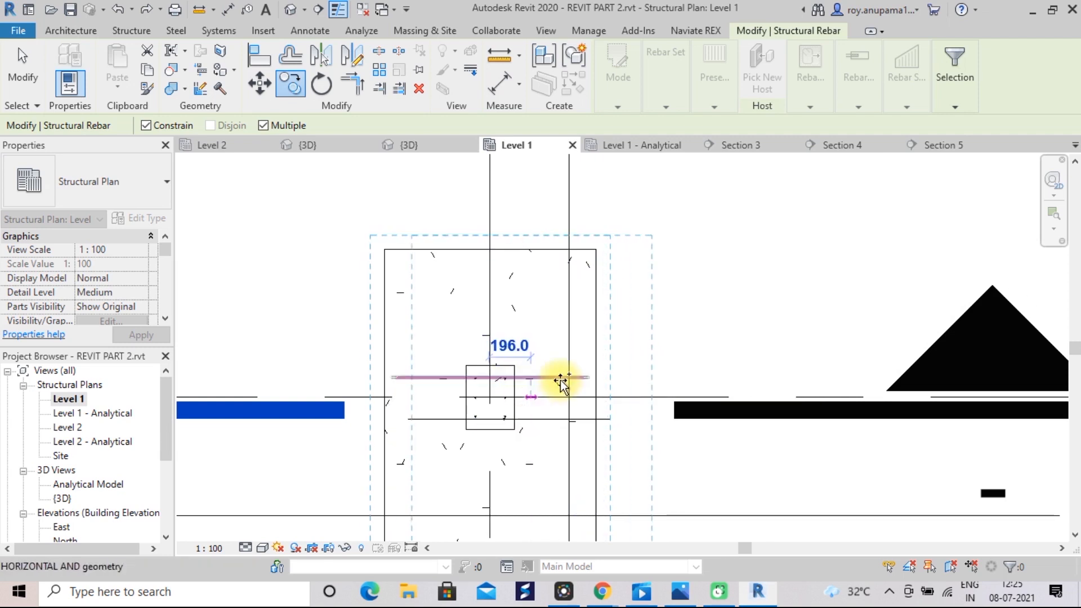
- Place the first copy of the rebar sets at the centre of the adjacent footing along Grid 1
scroll(692, 382, "down", 3)
middle_click_drag(693, 379, 313, 357)
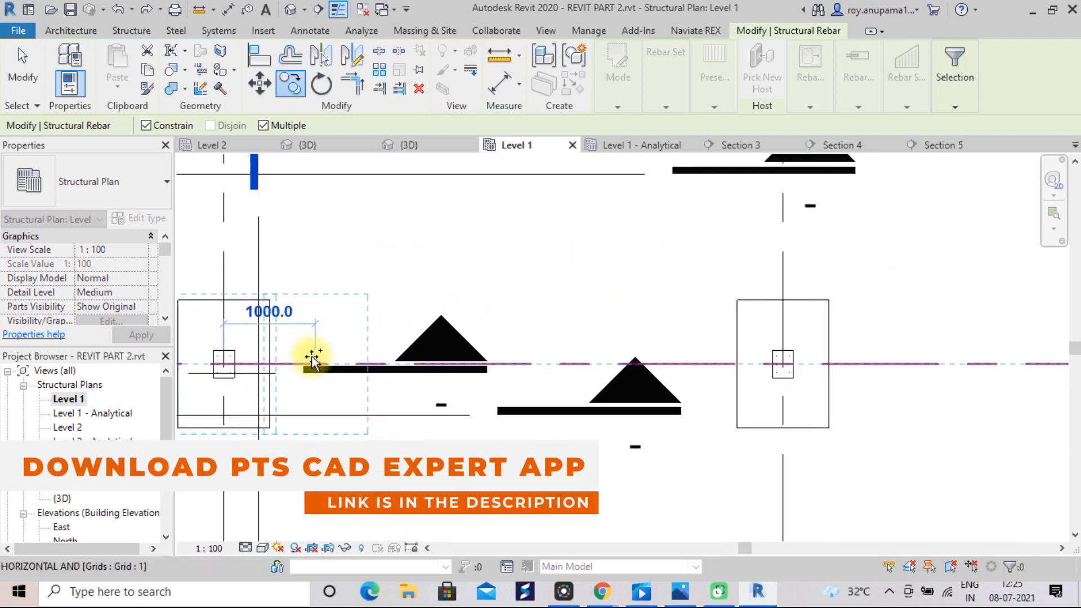
scroll(782, 363, "up", 1)
scroll(781, 362, "up", 2)
left_click(783, 364)
- Place a second copy of the rebar sets at the centre of the following footing in the same row
scroll(789, 368, "down", 4)
middle_click_drag(792, 366, 459, 379)
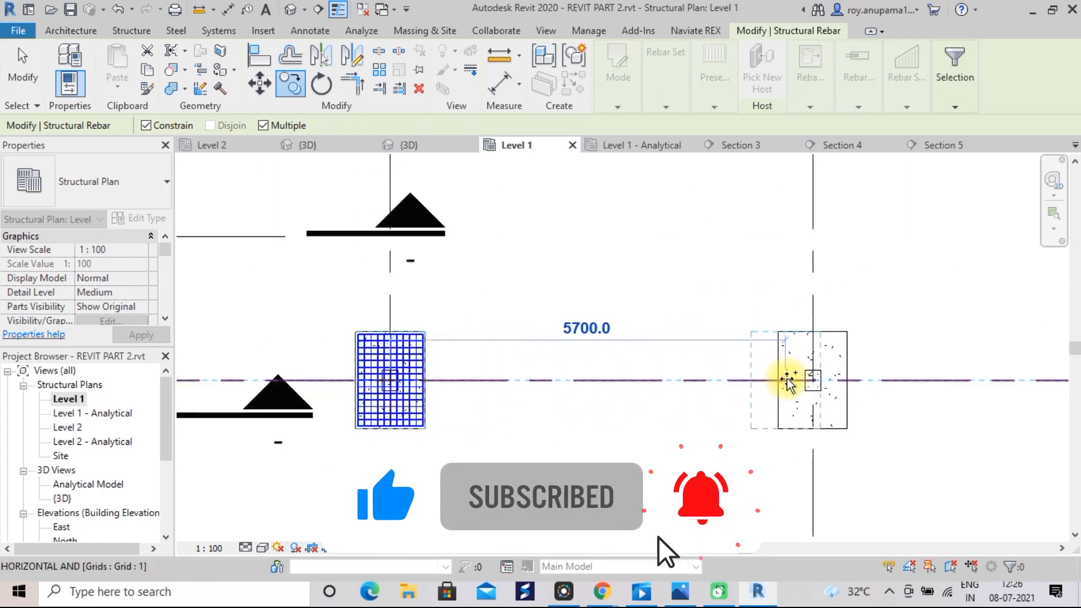
scroll(811, 382, "up", 4)
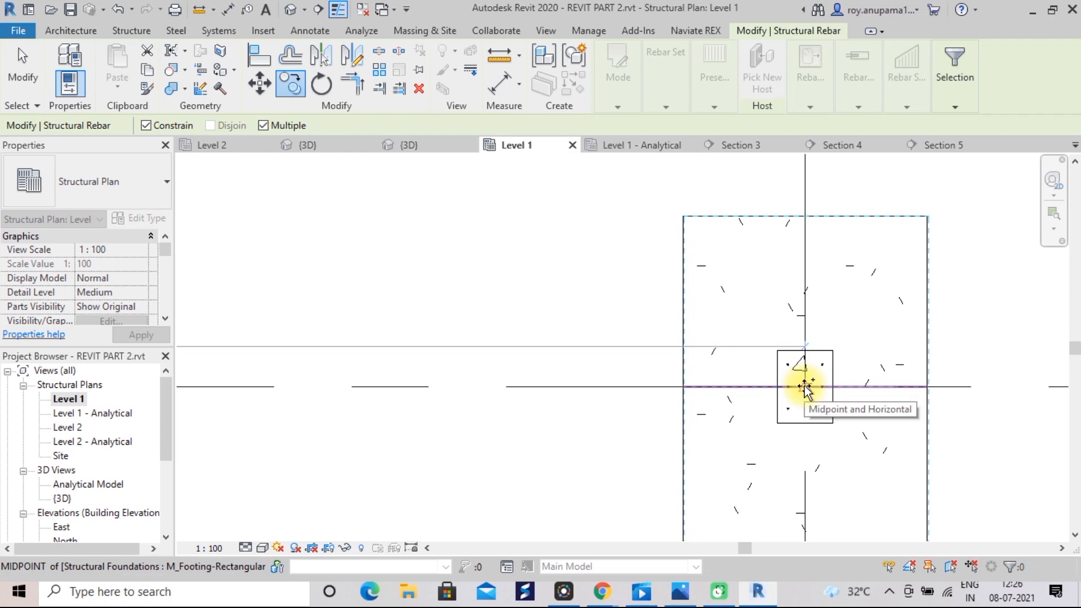
left_click(804, 387)
- Place a third copy of the rebar sets on the next footing's centre, 6096 mm further along the row
scroll(805, 388, "down", 3)
scroll(805, 386, "down", 4)
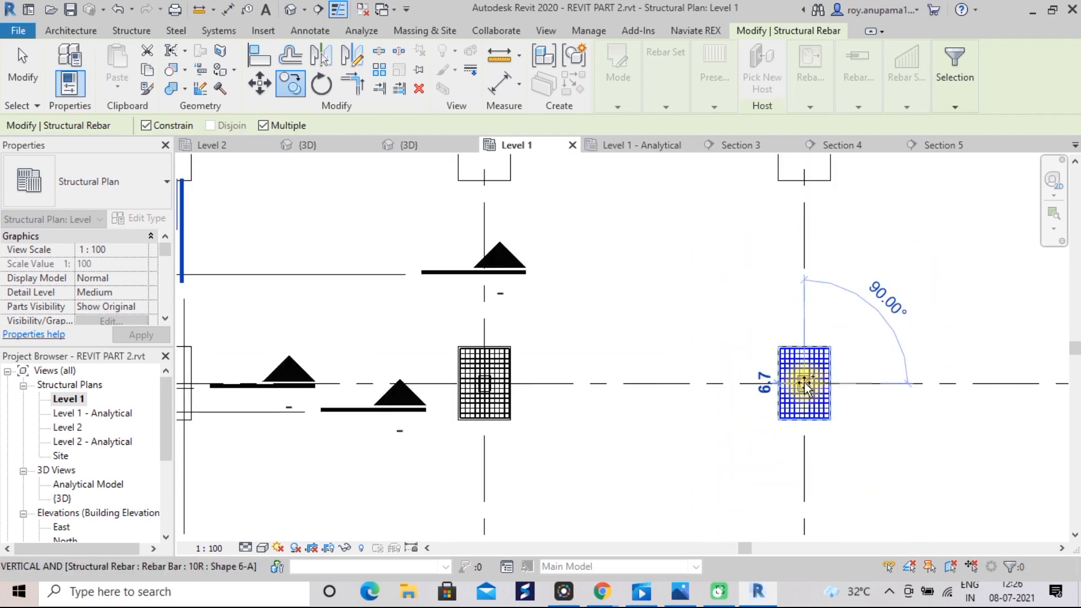
middle_click_drag(807, 373, 513, 428)
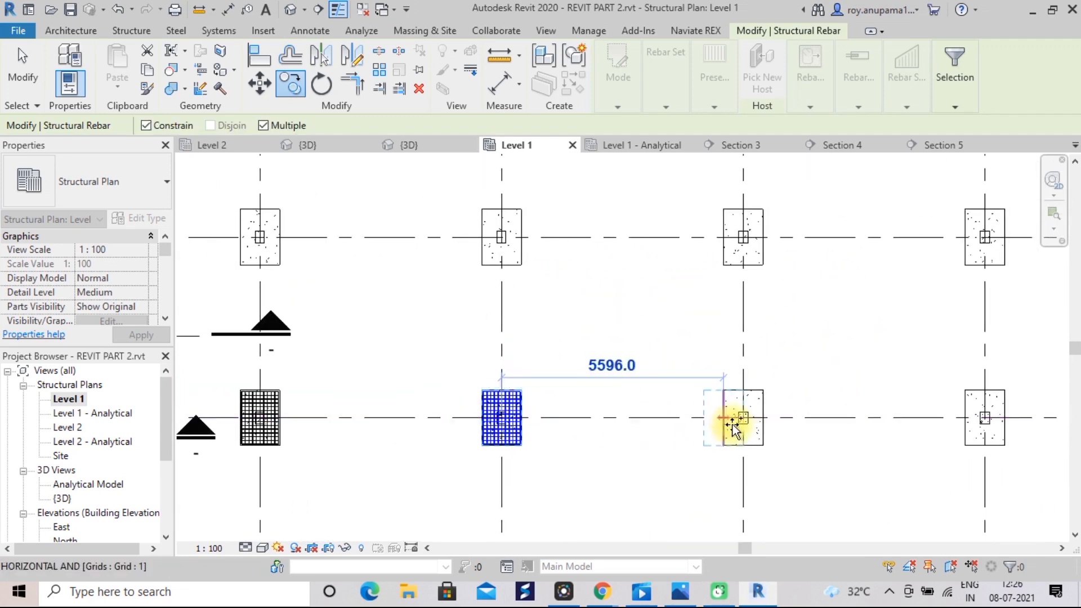
scroll(749, 417, "up", 5)
scroll(735, 418, "up", 2)
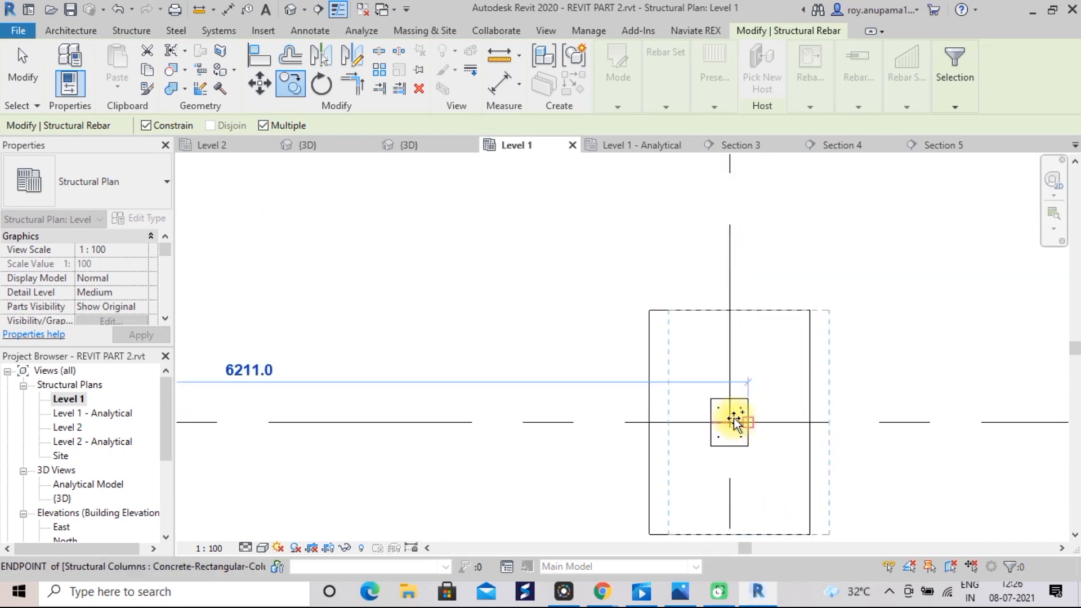
left_click(728, 420)
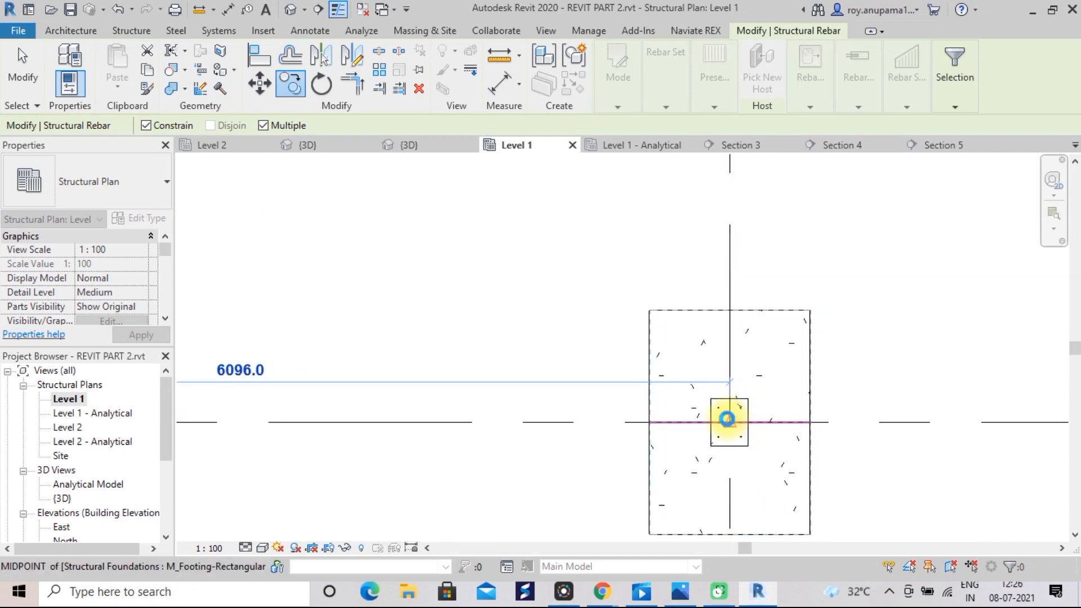
- Place a fourth copy of the rebar sets at the column centre of the next unreinforced footing in the row
scroll(786, 419, "down", 5)
scroll(786, 419, "down", 1)
middle_click_drag(786, 419, 544, 441)
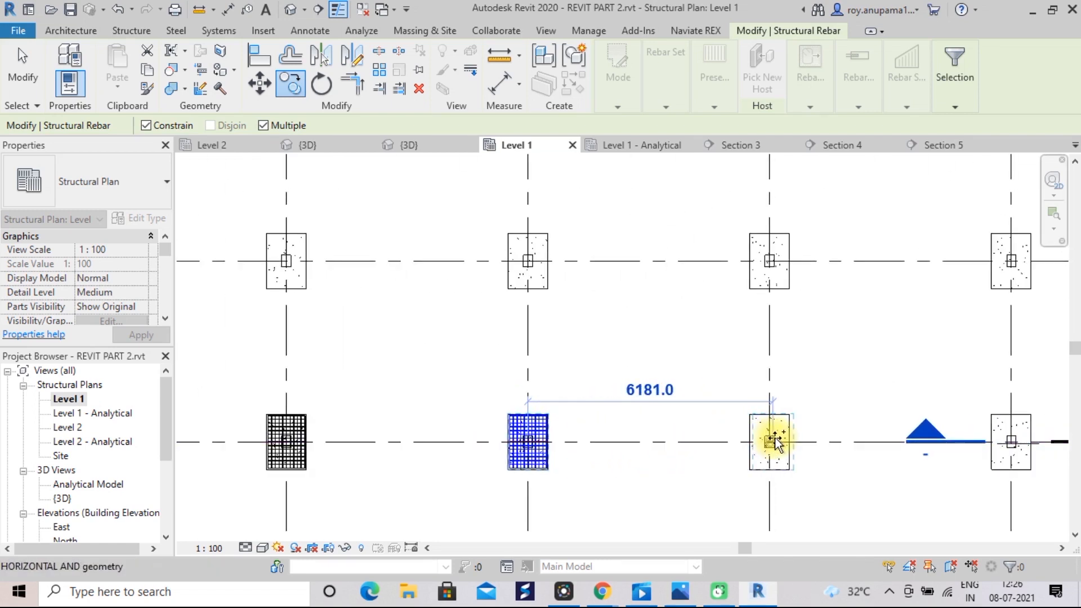
scroll(775, 443, "up", 5)
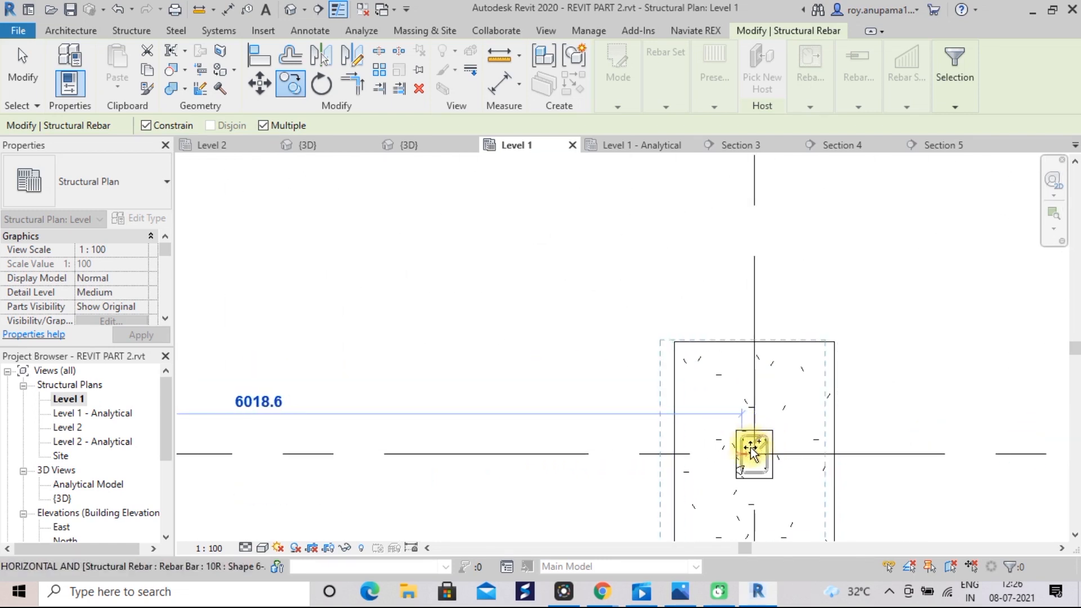
left_click(754, 451)
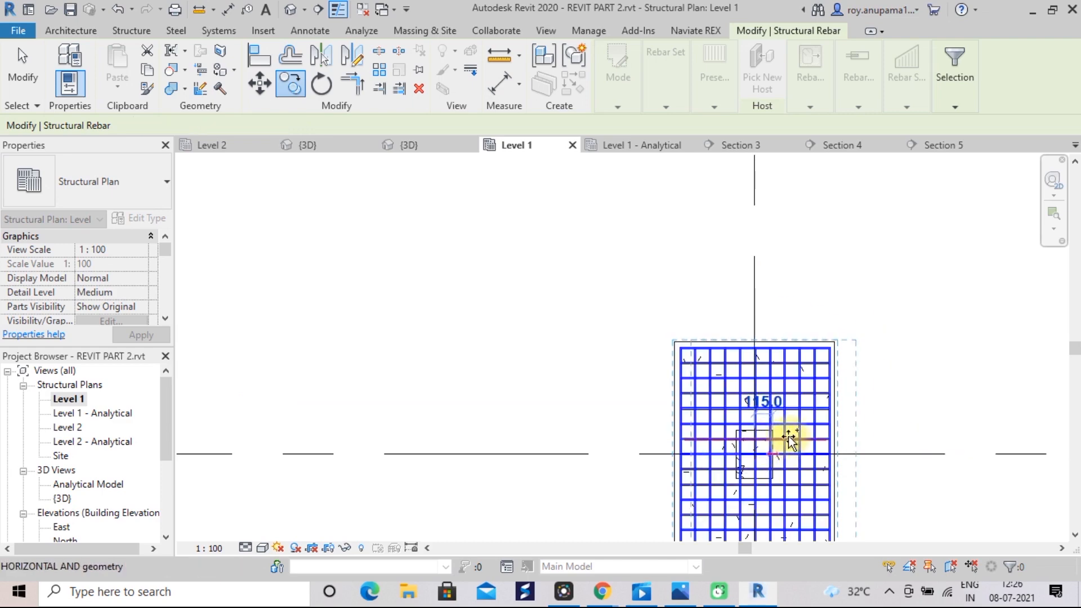
- Place a fifth copy of the rebar sets at the column centre of the footing at Grids F and 1, and finish copying
scroll(794, 438, "down", 3)
middle_click_drag(796, 440, 546, 455)
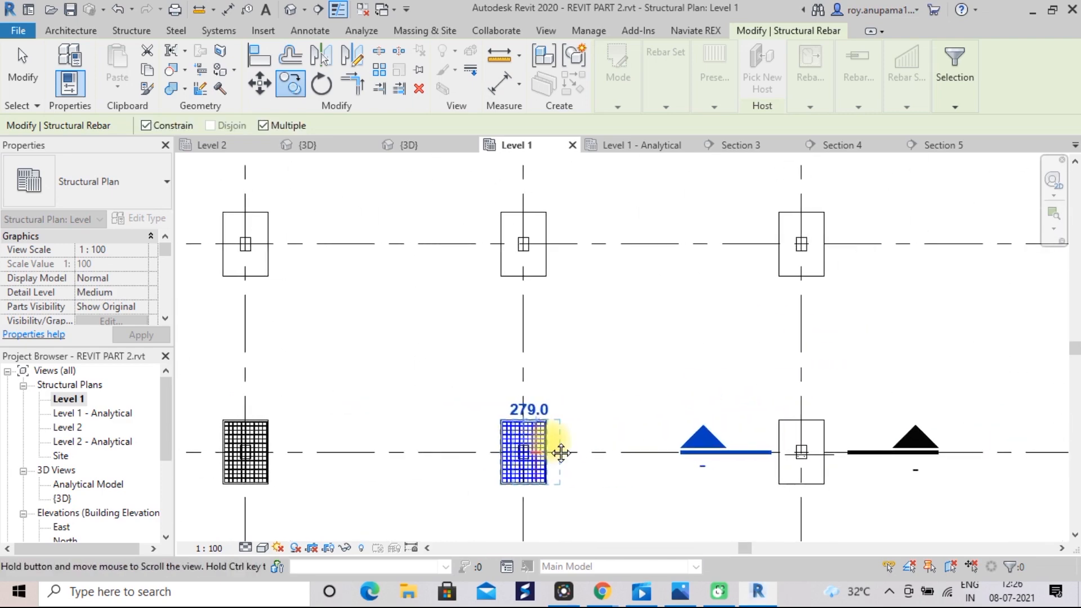
scroll(798, 444, "up", 5)
scroll(800, 445, "up", 1)
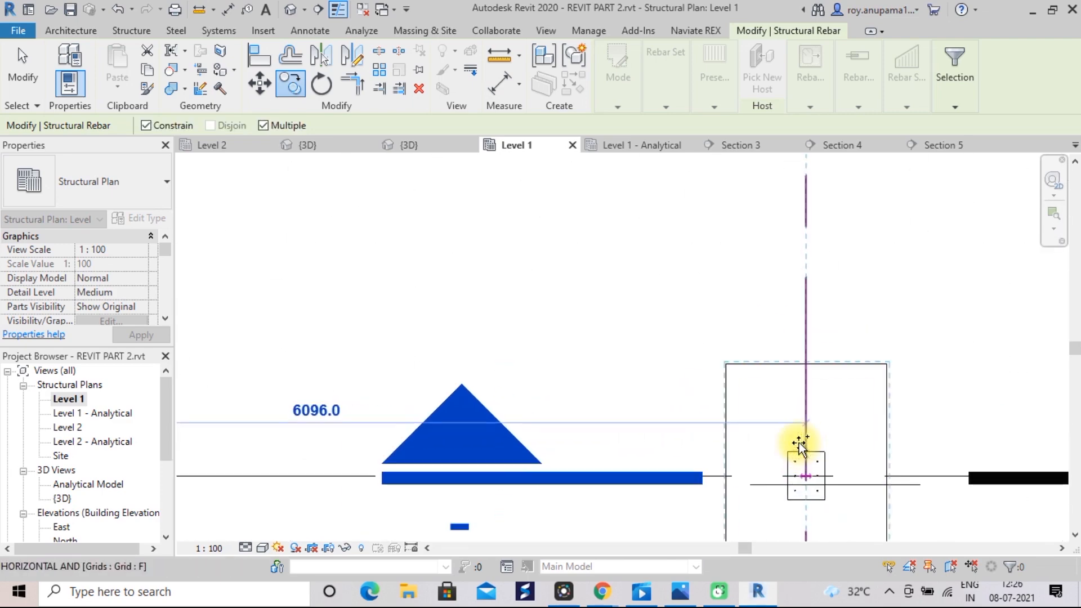
left_click(804, 472)
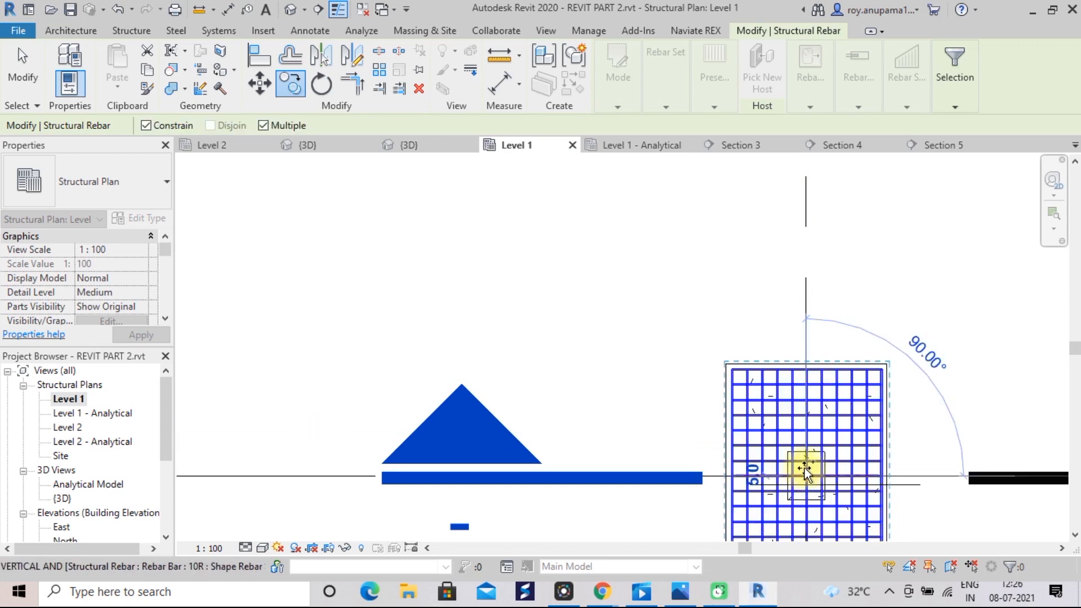
scroll(806, 463, "down", 4)
scroll(807, 461, "down", 4)
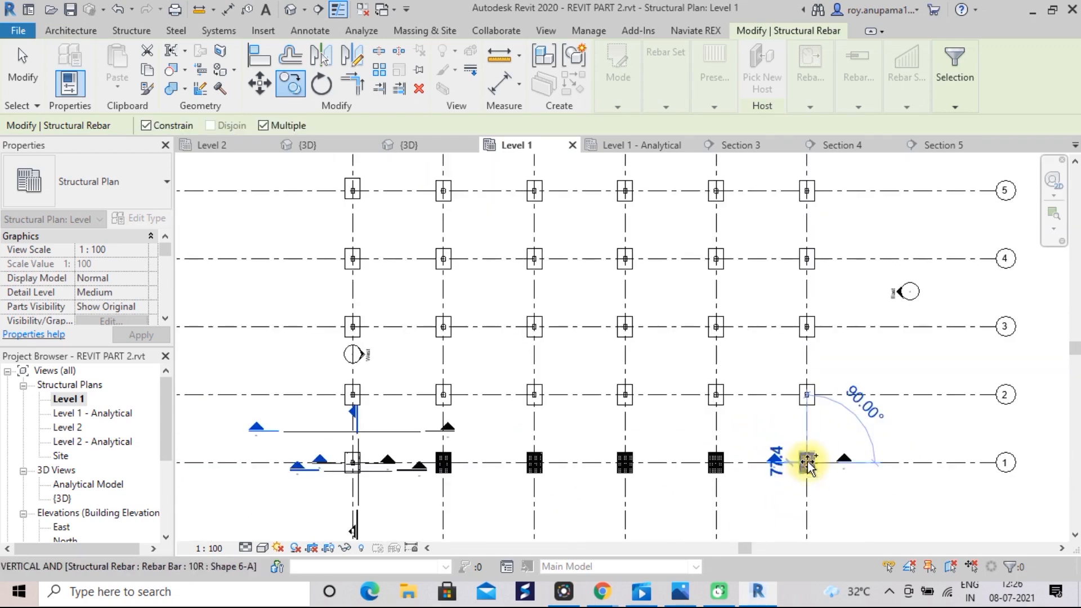
scroll(868, 431, "down", 2)
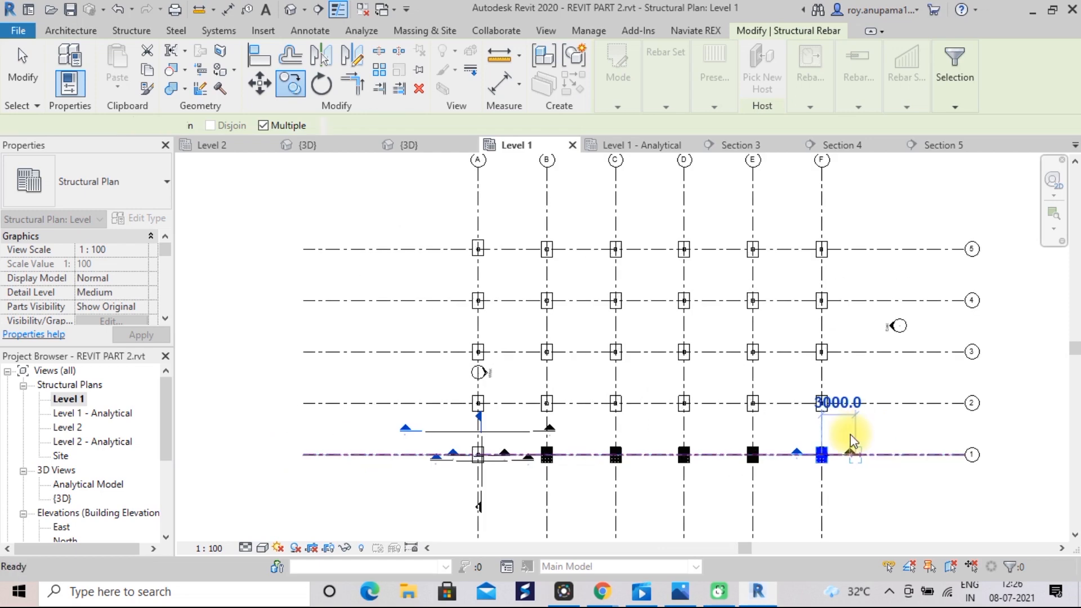
left_click(850, 434)
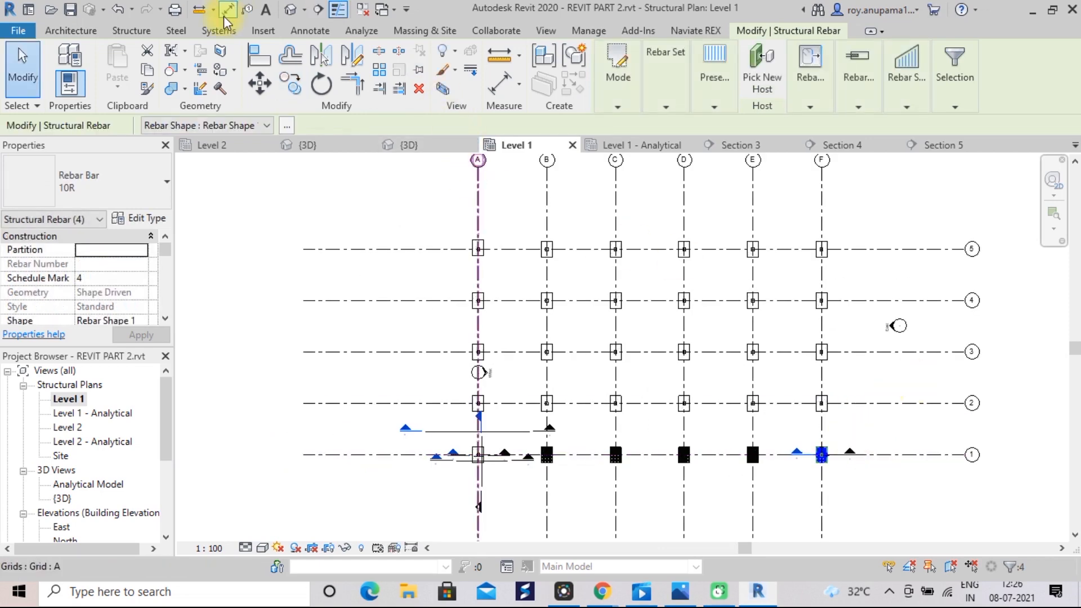
- Open the default 3D view and examine the copied rebar cages in the footings along Grid 1, close up and as a row
left_click(290, 9)
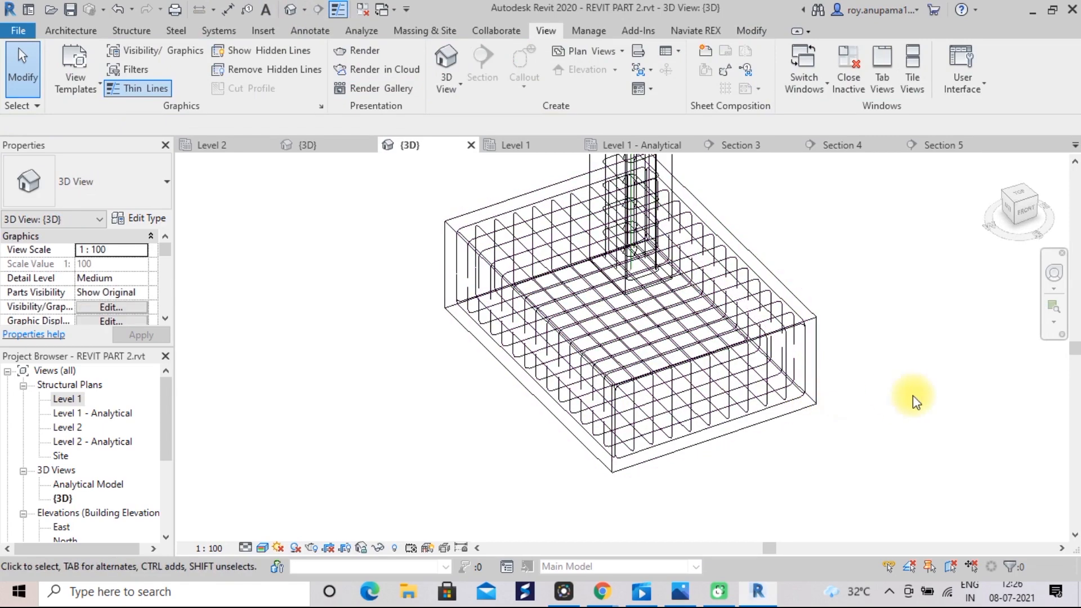
scroll(892, 388, "down", 5)
scroll(894, 389, "down", 3)
middle_click_drag(937, 398, 458, 489)
middle_click_drag(708, 475, 502, 524)
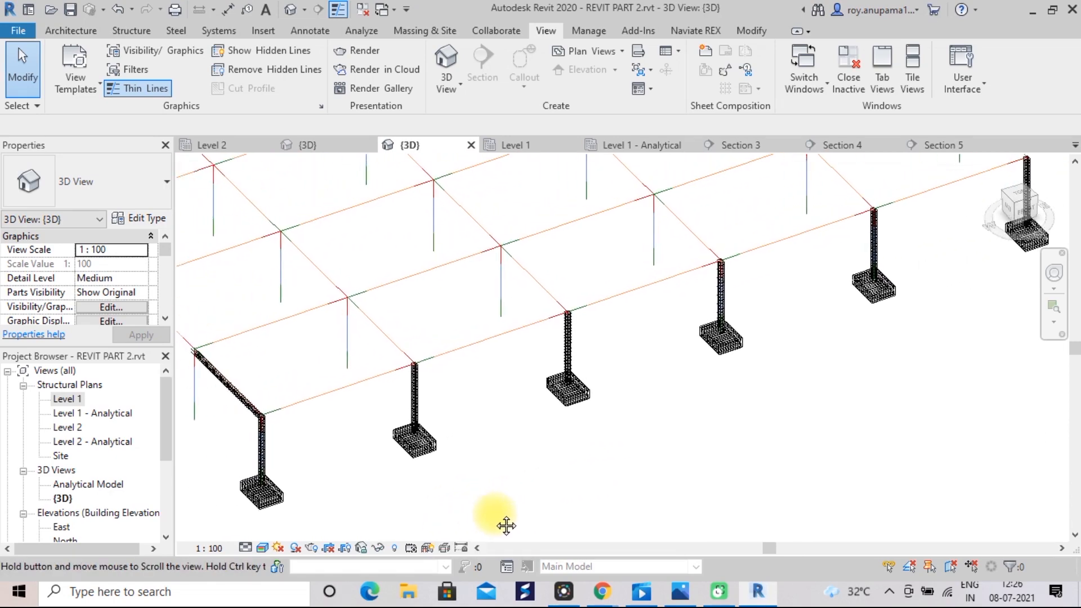
scroll(441, 467, "up", 5)
scroll(436, 464, "up", 6)
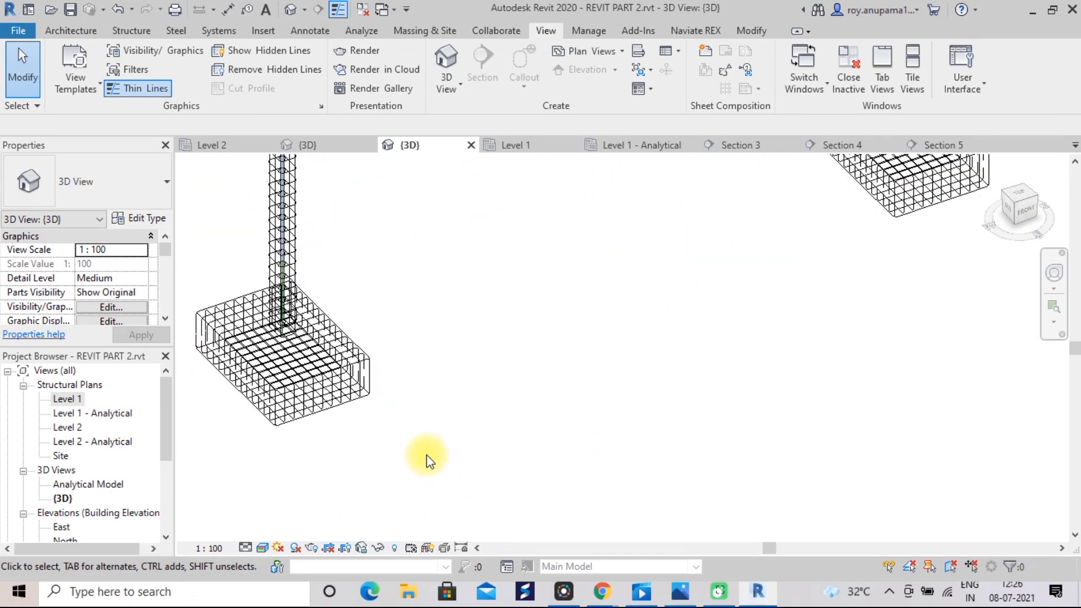
middle_click_drag(441, 382, 633, 401)
scroll(633, 401, "down", 6)
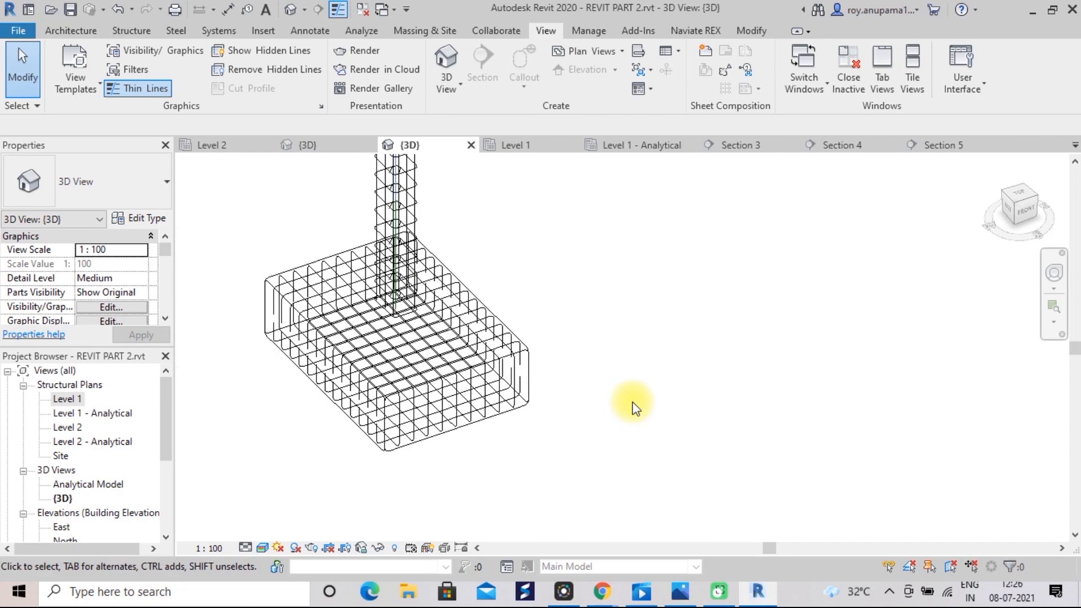
scroll(652, 416, "down", 2)
middle_click_drag(745, 423, 530, 459)
middle_click_drag(692, 440, 619, 474)
scroll(660, 452, "up", 1)
scroll(661, 451, "down", 5)
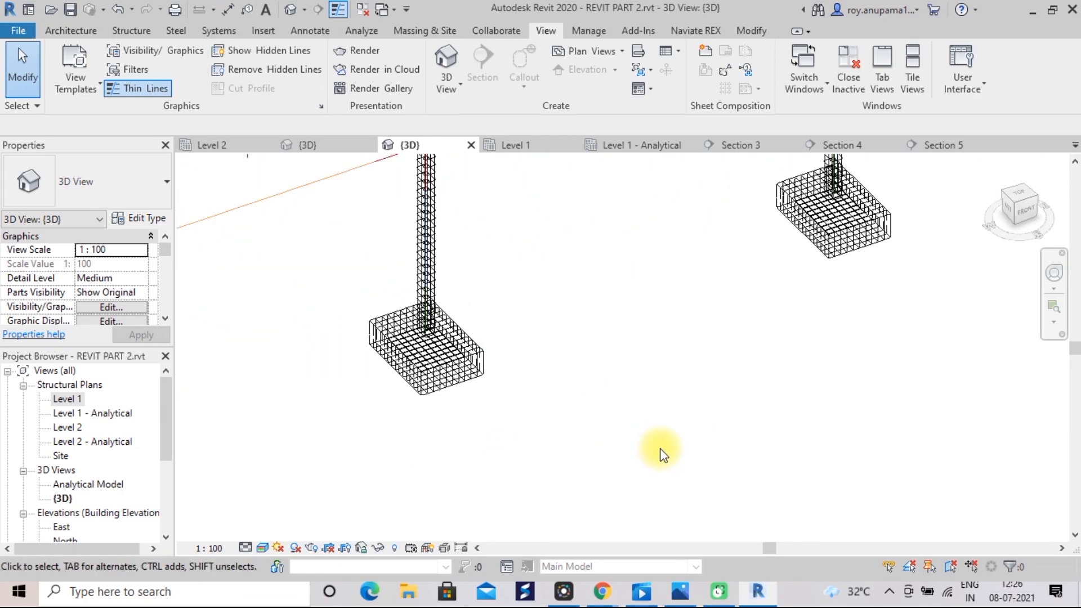
scroll(673, 445, "down", 3)
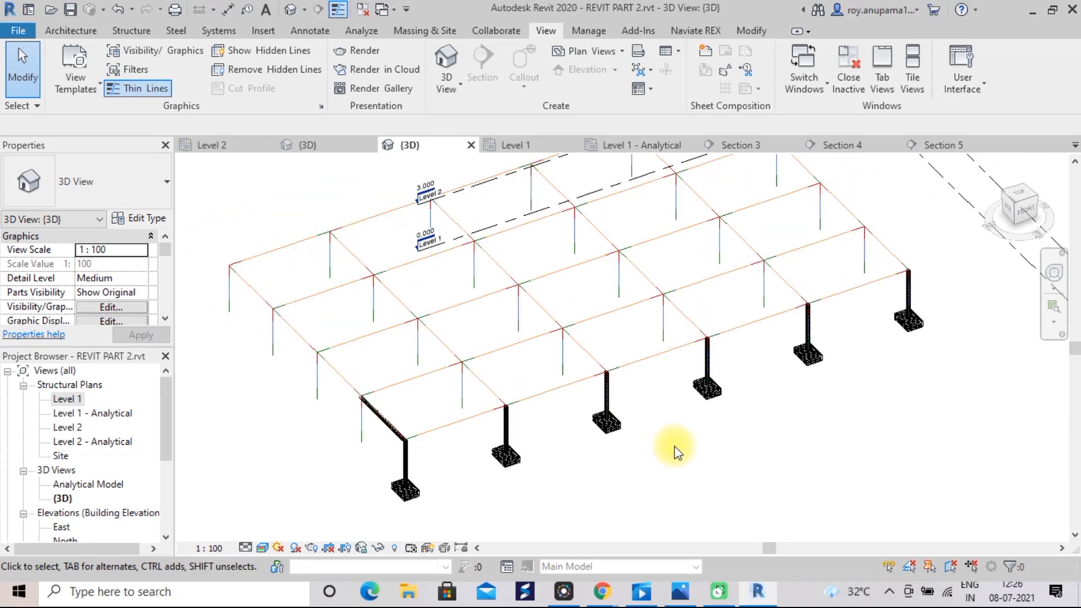
middle_click_drag(674, 447, 721, 451)
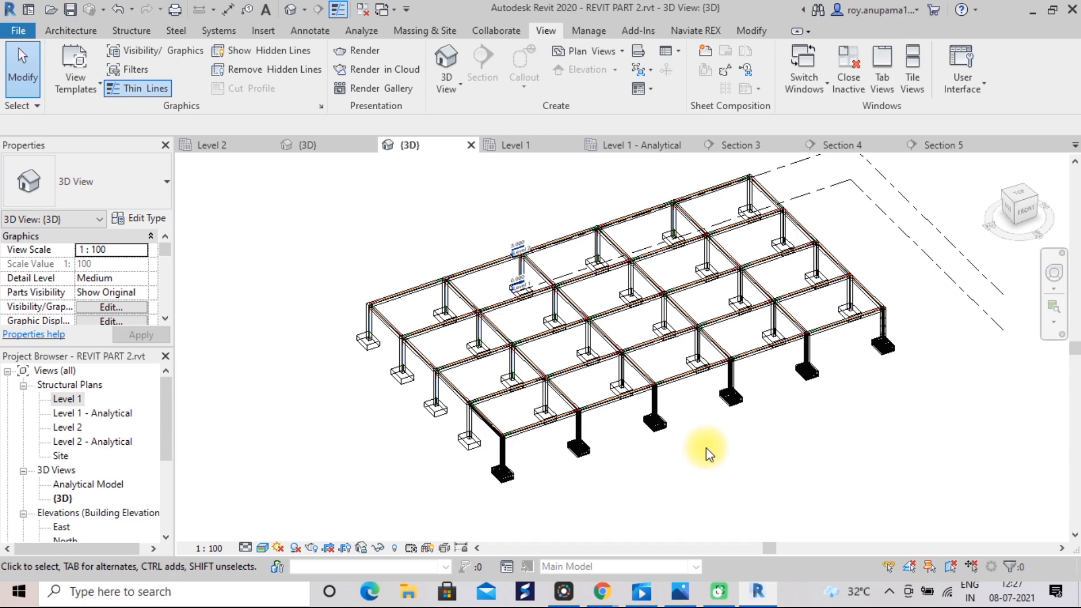
- Examine the reinforced columns and footings of the Grid 1 row within the whole structural frame
scroll(704, 449, "up", 5)
scroll(624, 446, "down", 1)
middle_click_drag(624, 446, 684, 417)
scroll(685, 421, "up", 4)
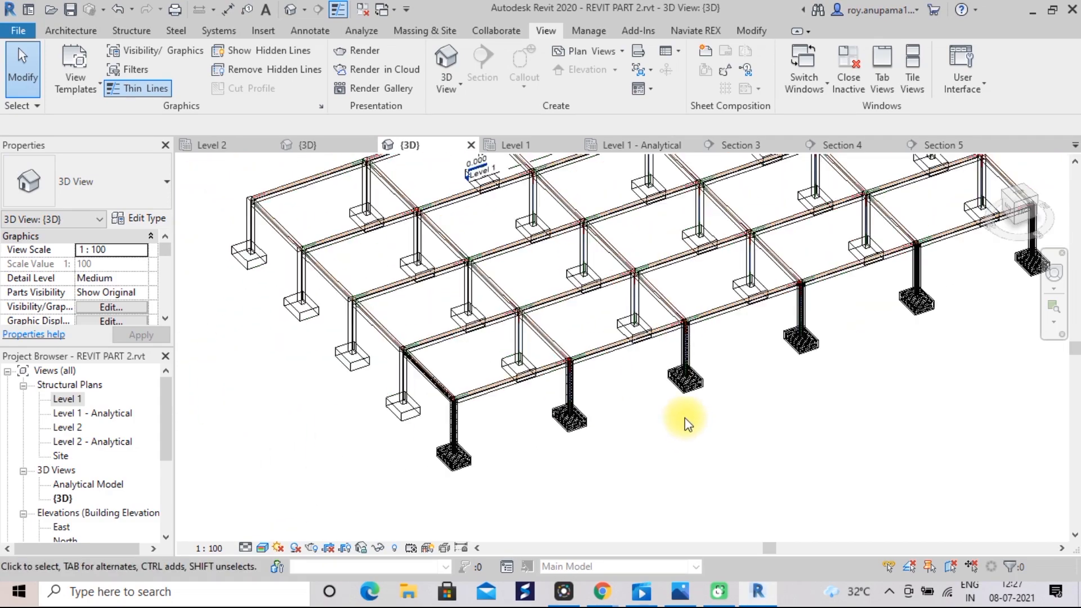
middle_click_drag(684, 423, 639, 460)
scroll(622, 451, "down", 3)
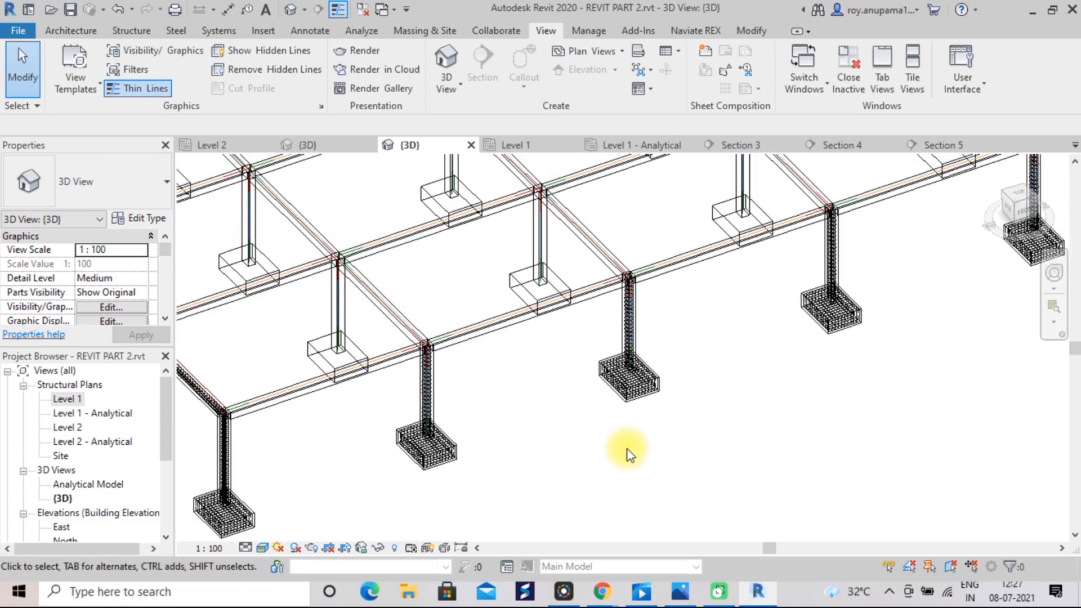
scroll(623, 451, "up", 1)
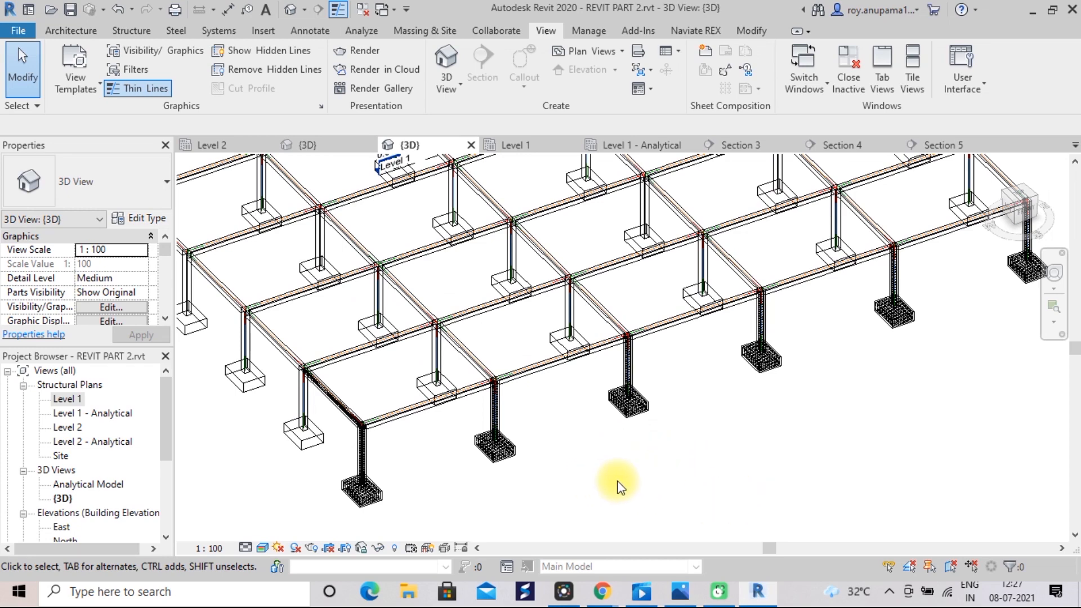
scroll(618, 485, "down", 2)
scroll(619, 486, "up", 3)
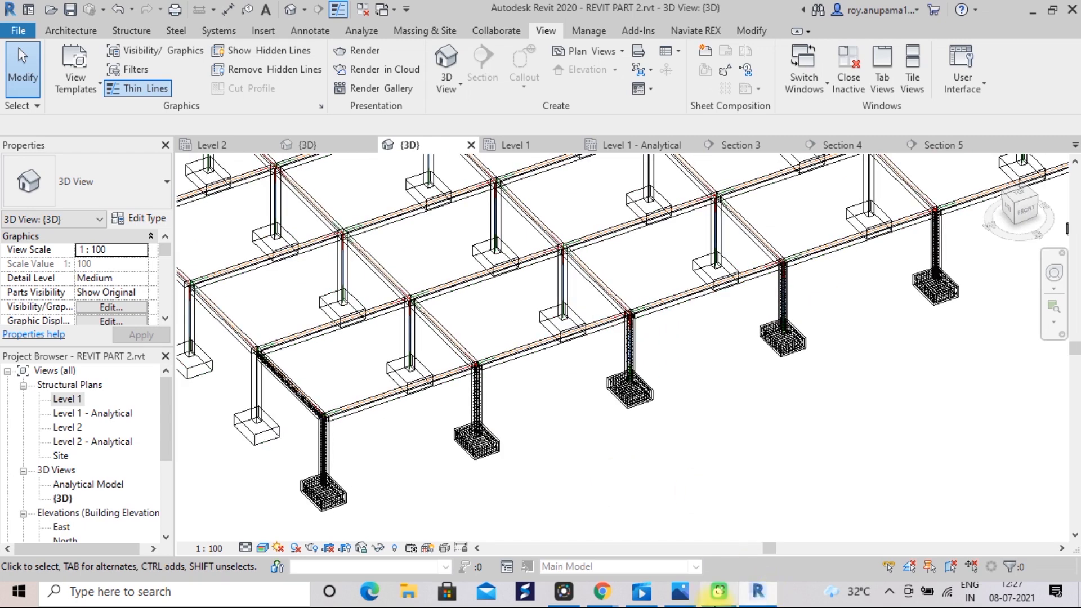
- Switch to Photos to view the isolated-footing reinforcement reference image, then return to Revit and review the reinforced row in 3D
left_click(682, 592)
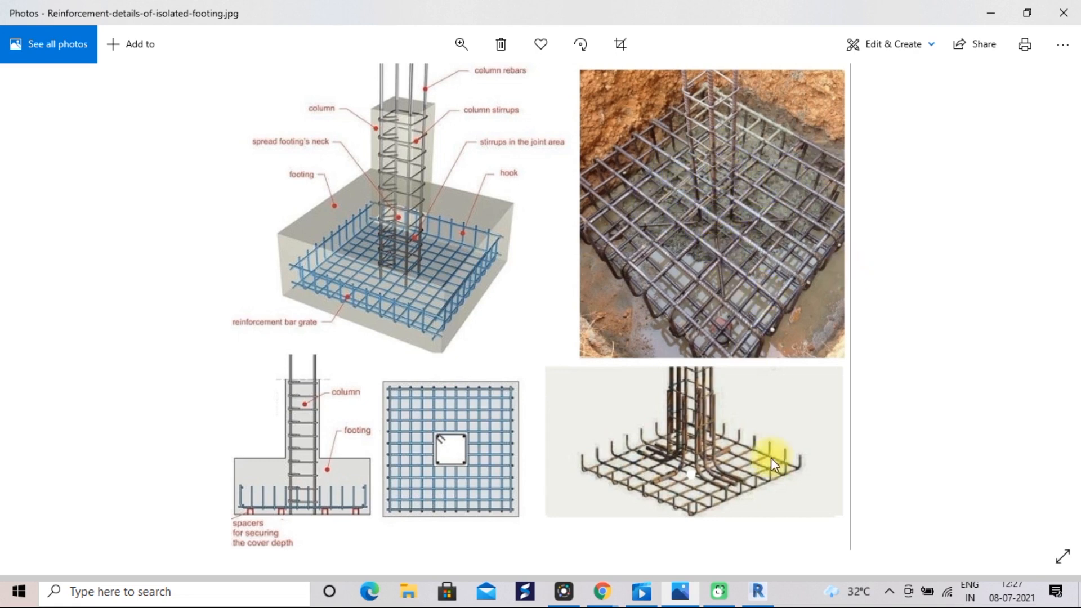
left_click(680, 591)
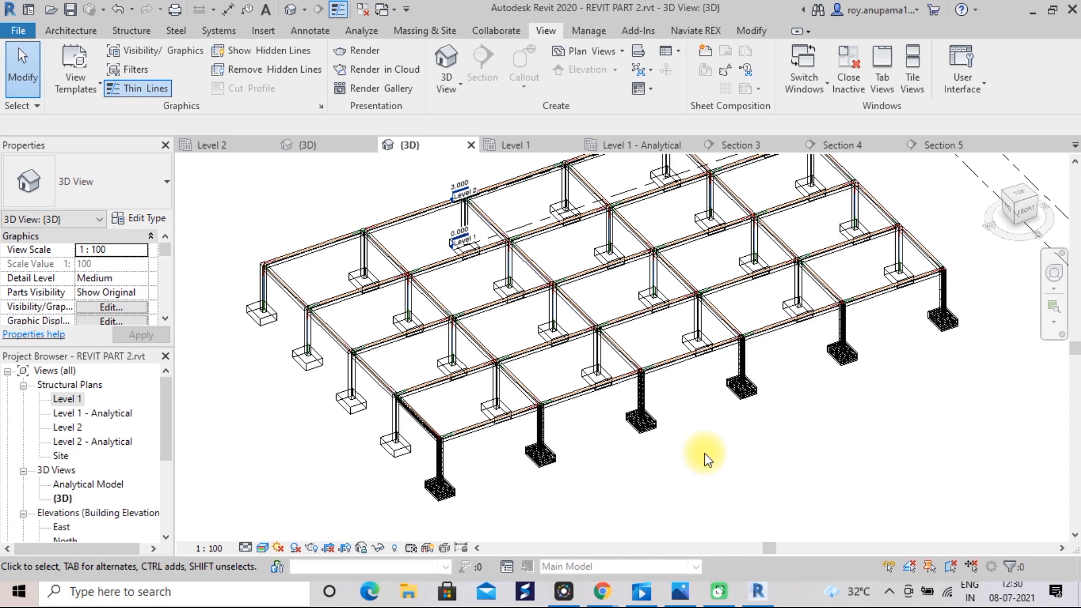
scroll(698, 454, "up", 5)
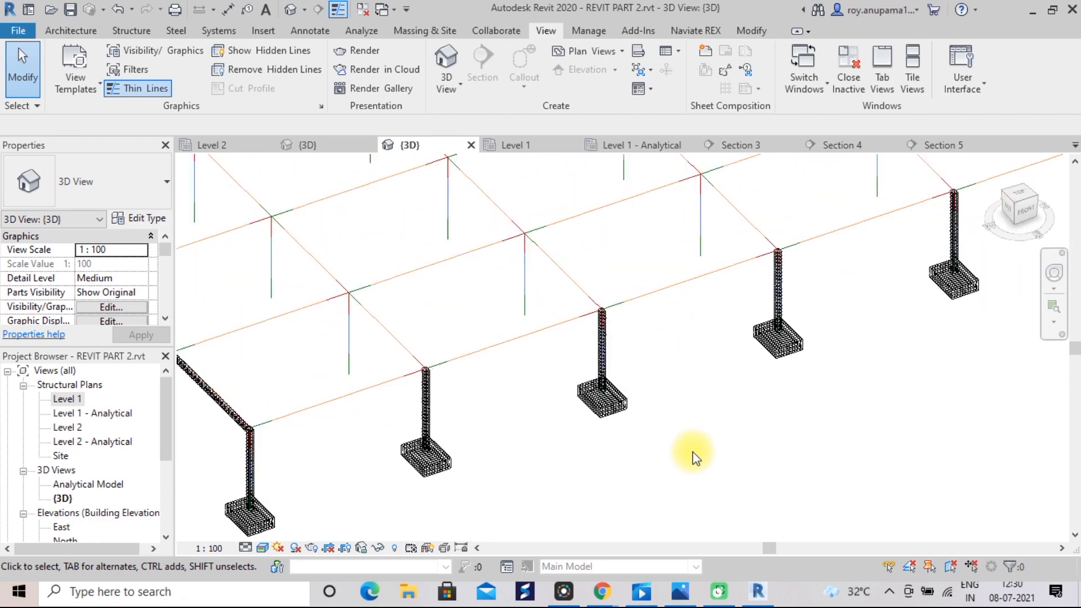
scroll(684, 450, "down", 4)
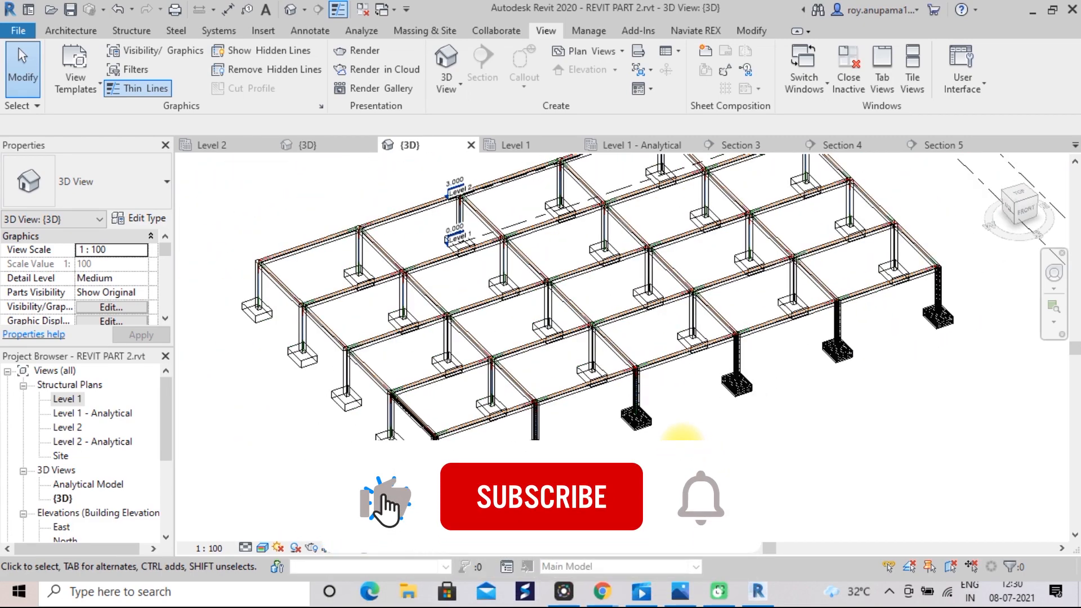